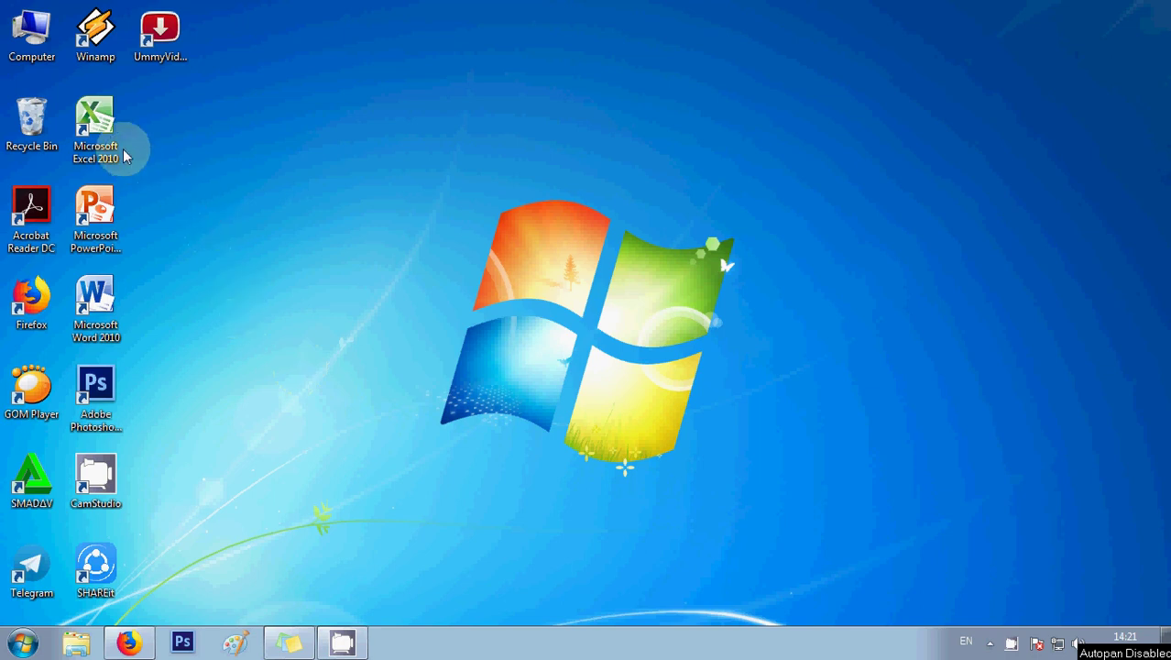
# Step: Launch Microsoft Excel 2010 from its desktop shortcut to get a blank Book1
pyautogui.click(96, 133)
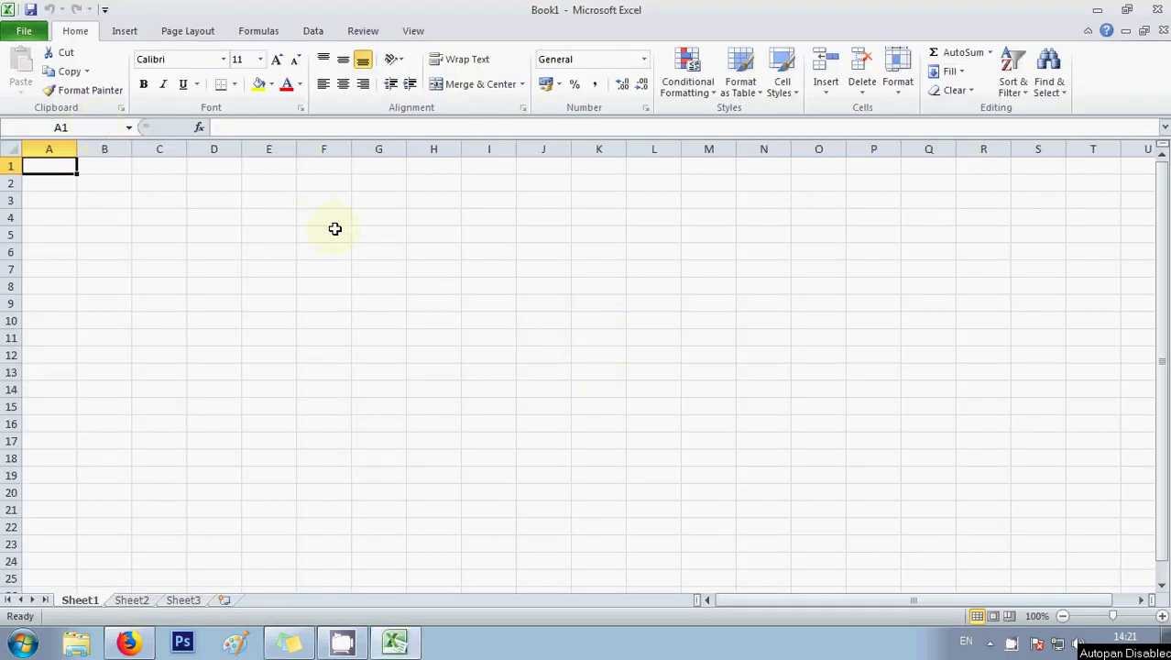
# Step: Enter WELCOME BACK TO MY CHANNEL in A1, the channel signature in A3, and the Indonesian intro in A5
pyautogui.write('WELCO')
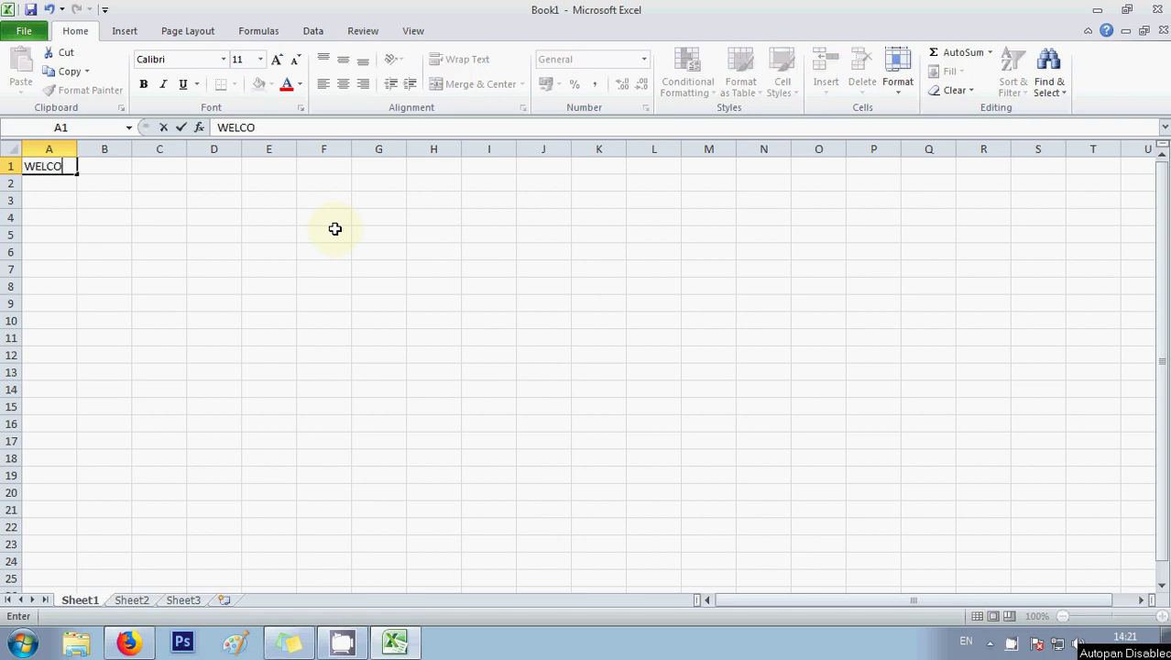
pyautogui.write('ME BACK')
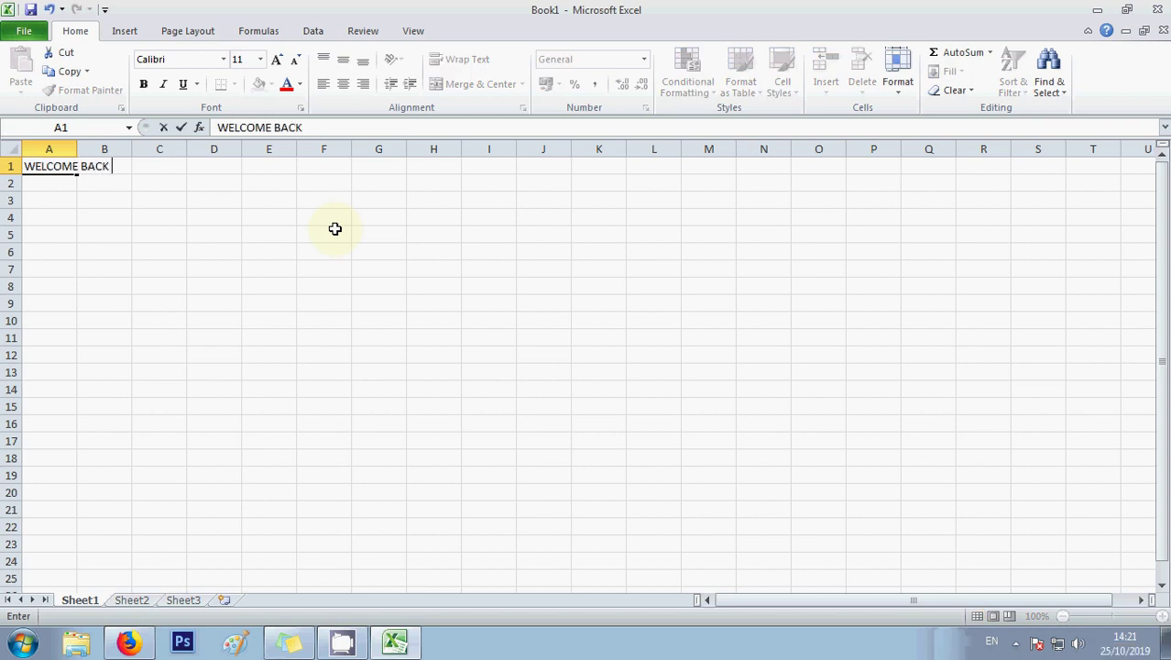
pyautogui.write(' TO MY CHAN')
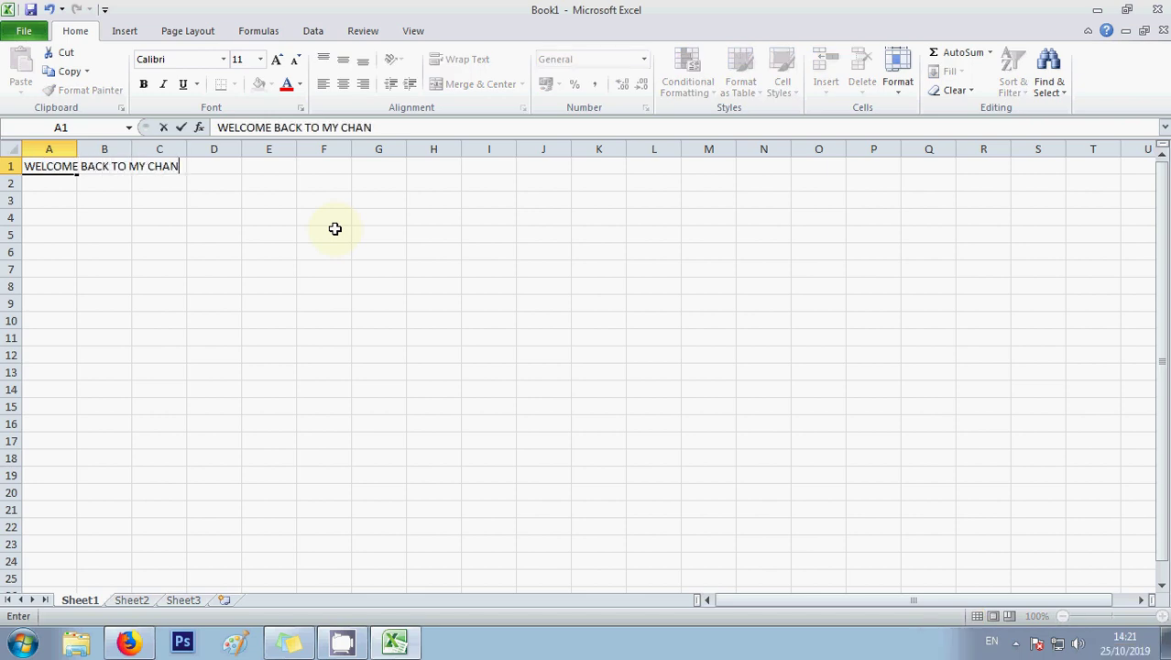
pyautogui.write('NEL')
pyautogui.press('Return')
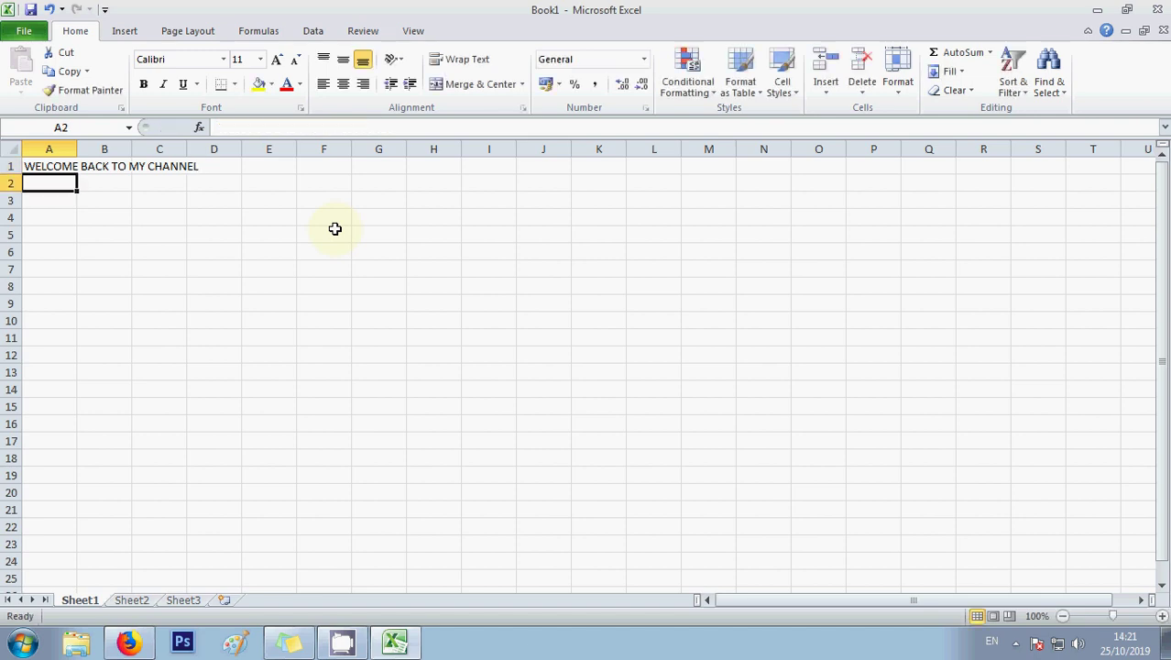
pyautogui.press('Return')
pyautogui.write('YAN')
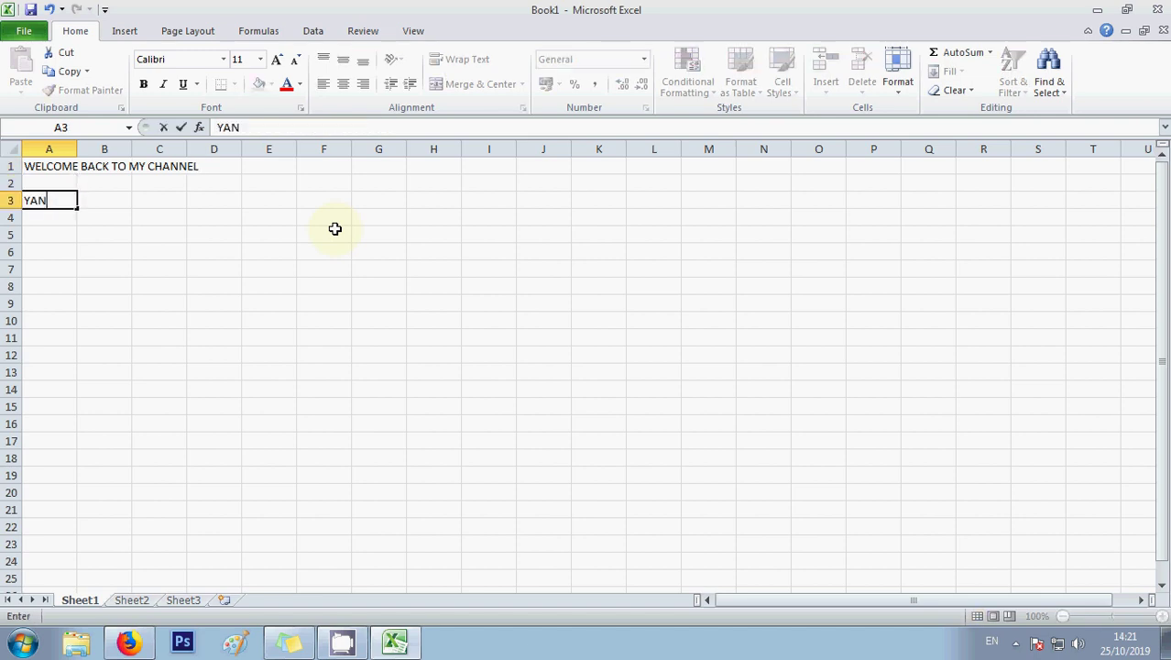
pyautogui.write(' IWAN # ')
pyautogui.write('86')
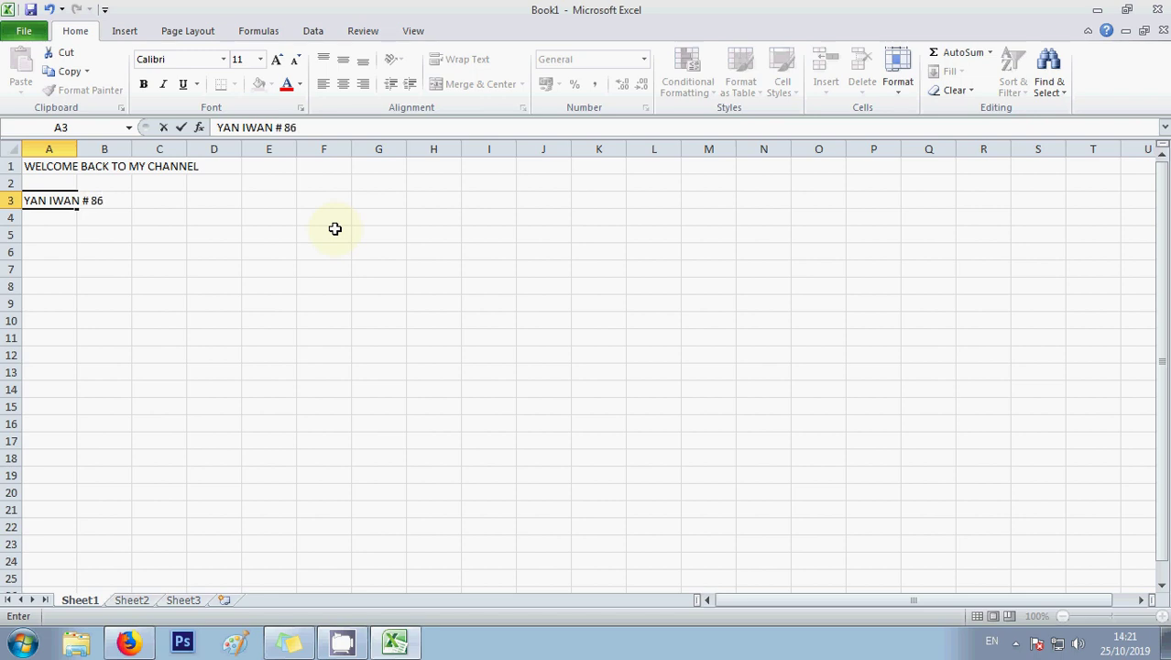
pyautogui.press('Return')
pyautogui.press('Return')
pyautogui.write('S')
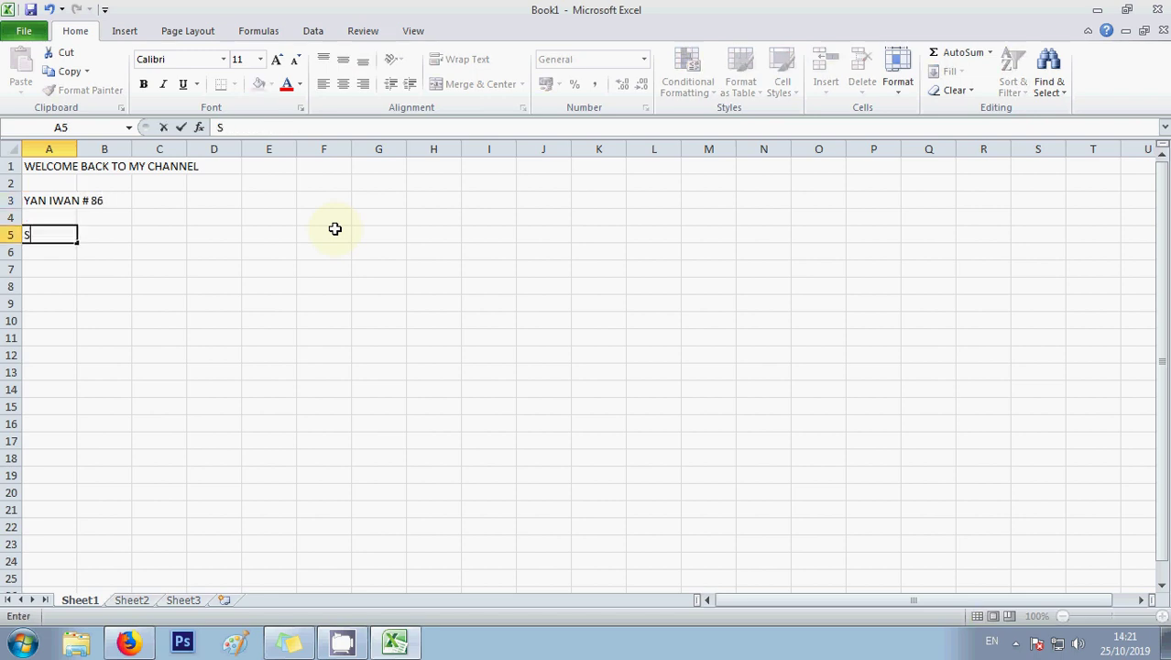
pyautogui.write('ELAMAT DATAN')
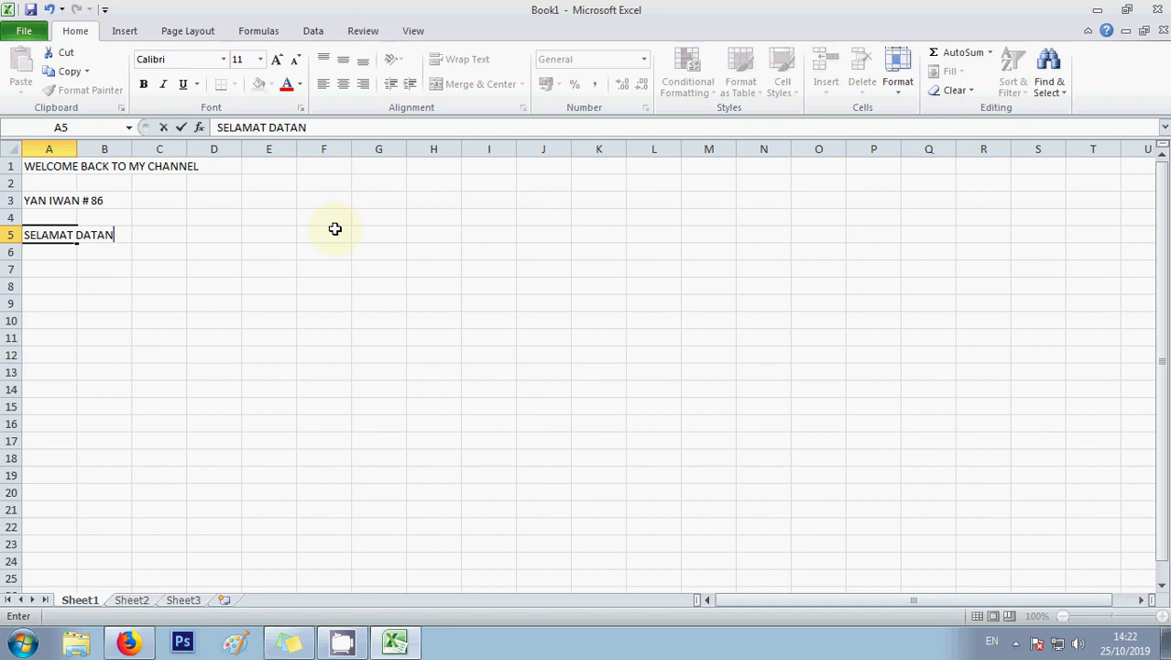
pyautogui.write('G DAN SEL')
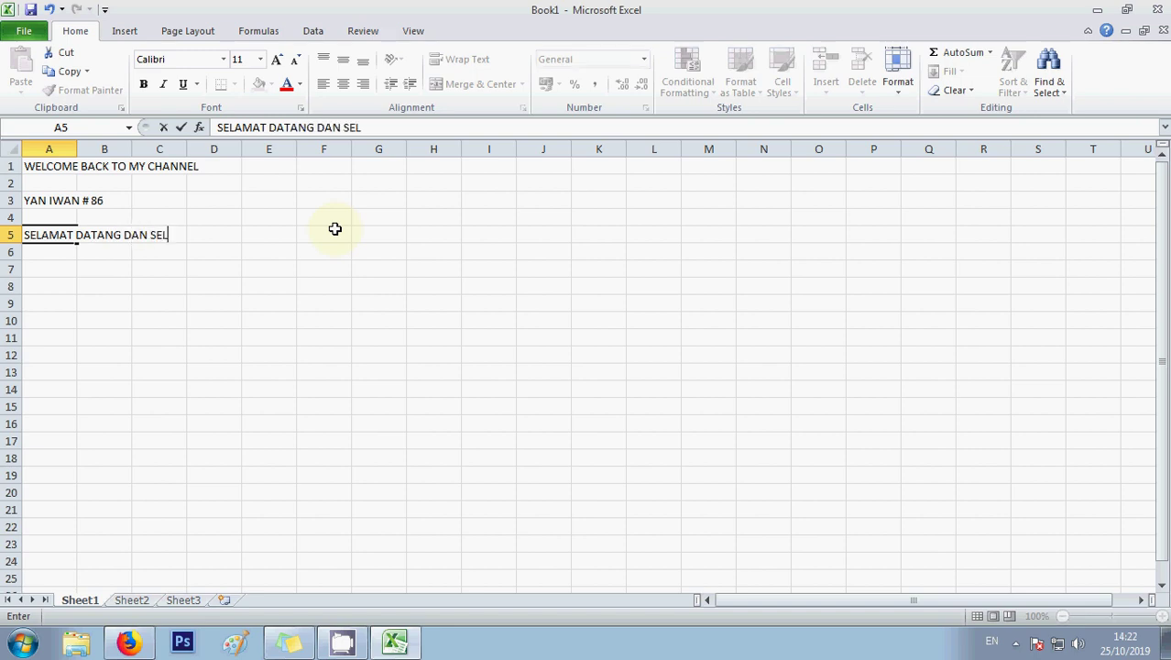
pyautogui.write('AMAT BERTE')
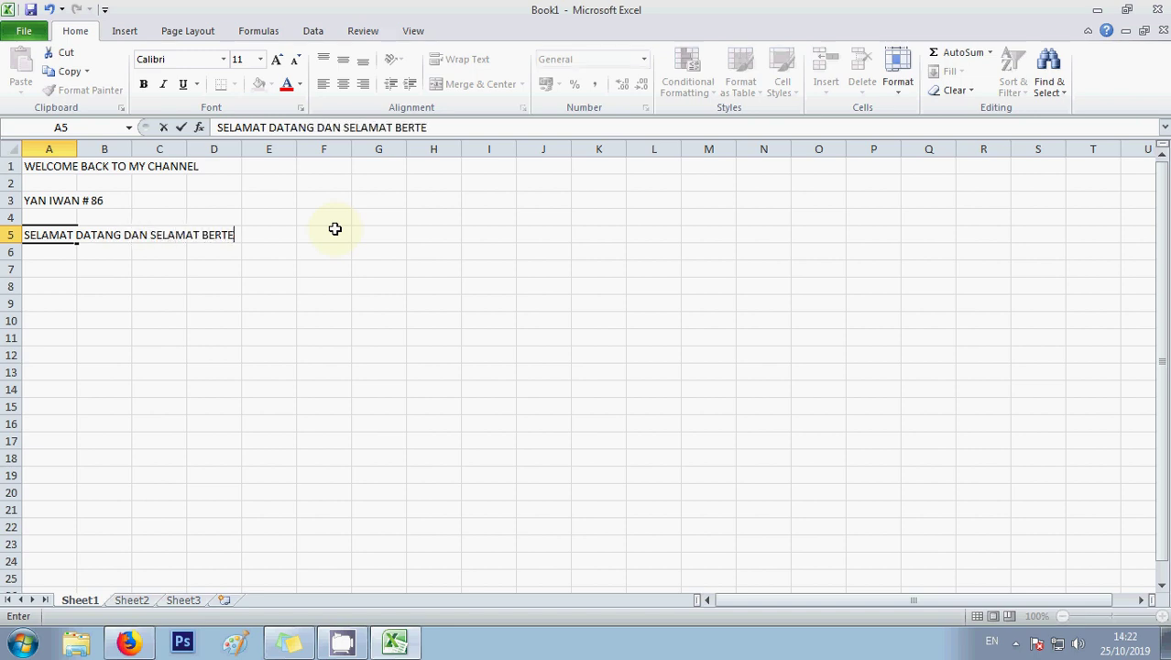
pyautogui.write('MU KEMBALI')
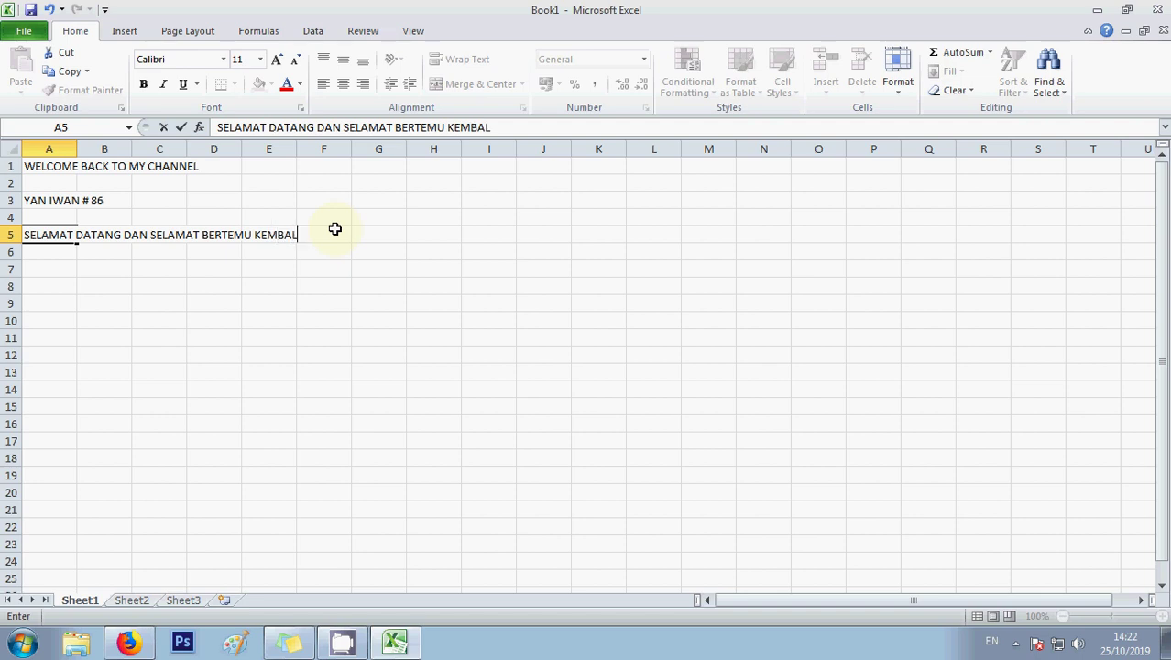
pyautogui.write(' DAN HA')
pyautogui.write('RI INI ')
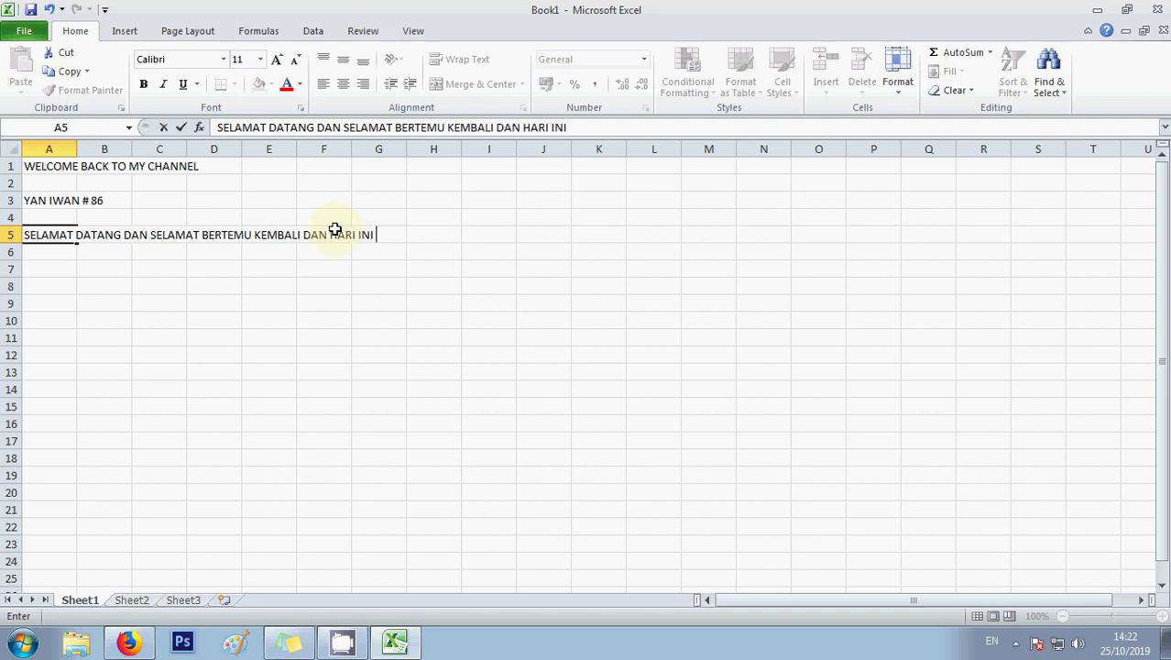
pyautogui.write('KITA AKAN')
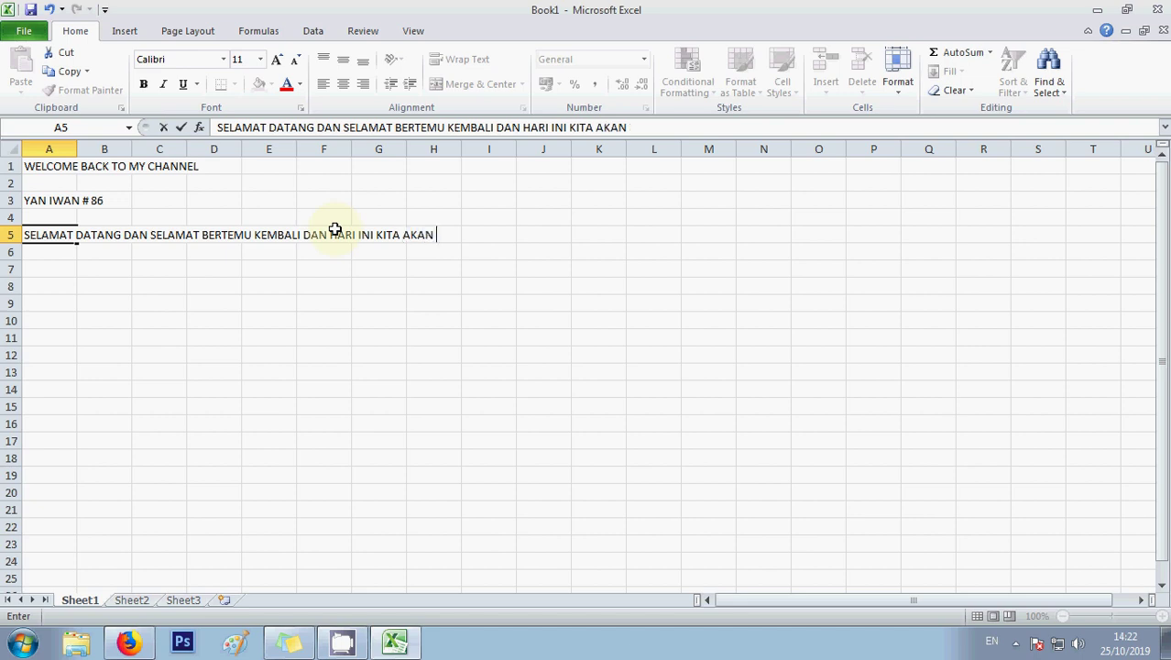
pyautogui.write(' BELAJAR ')
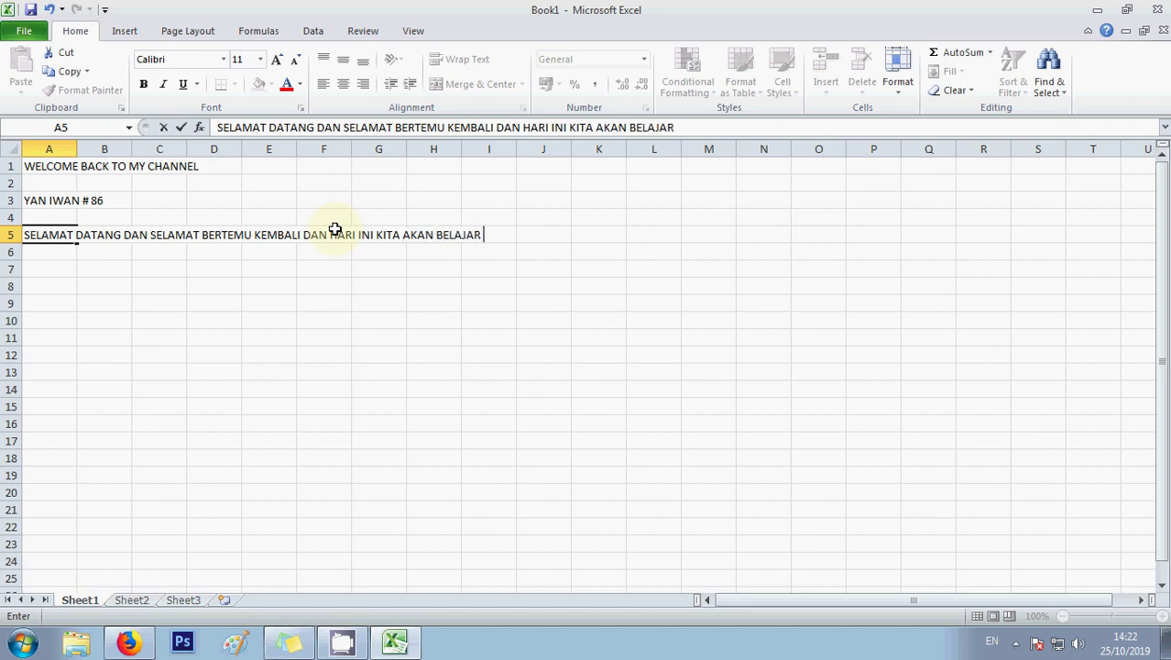
pyautogui.write('MENGENAI ')
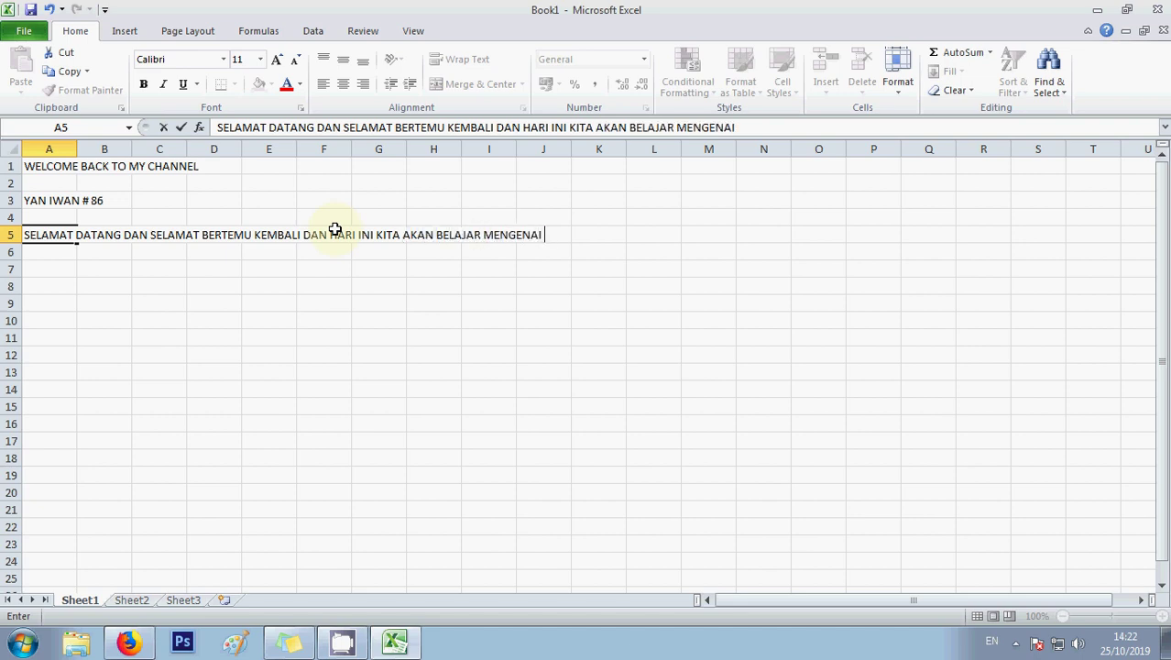
pyautogui.write('CARA ')
pyautogui.write('UNTUK MENG')
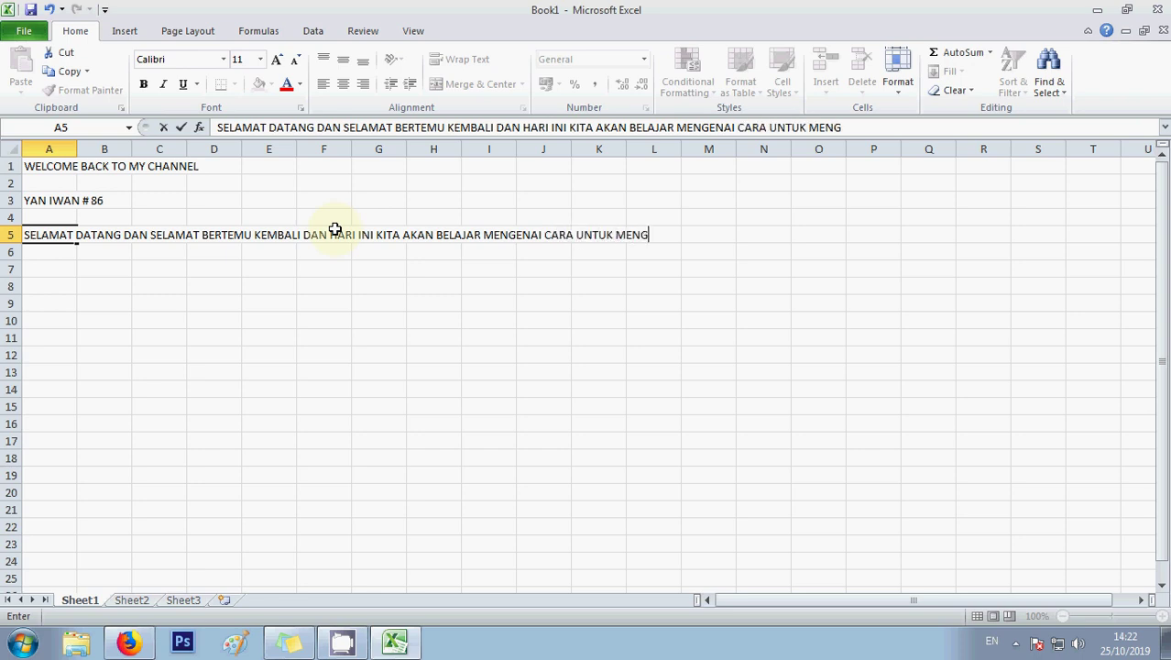
pyautogui.write('UNCI')
pyautogui.write(' CELL')
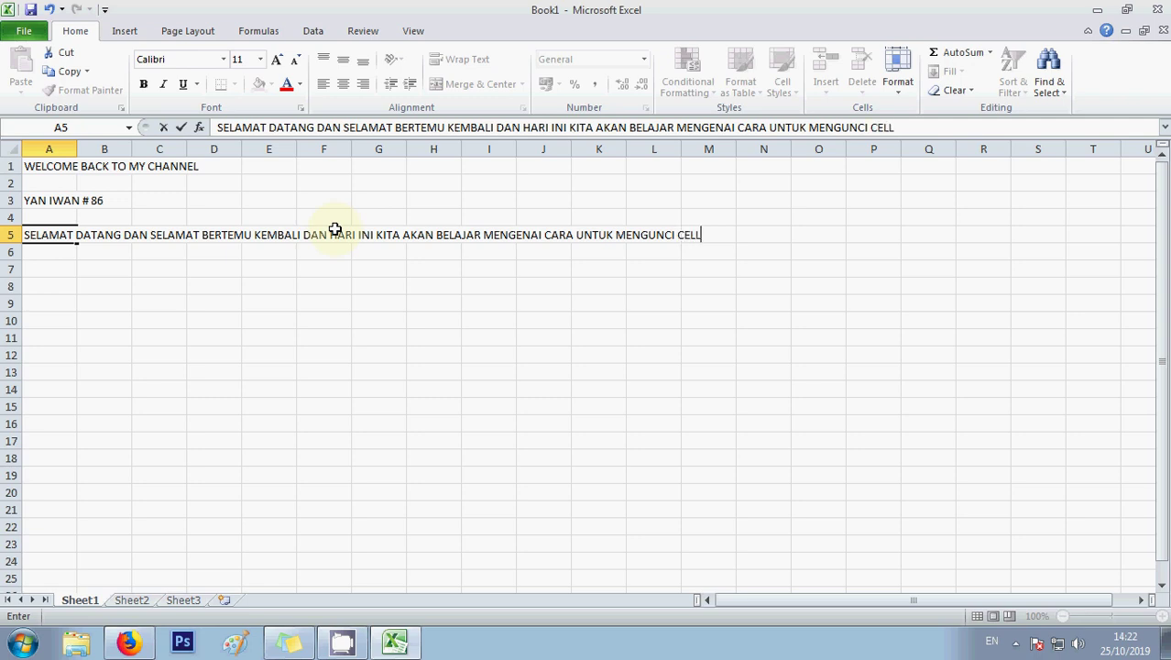
pyautogui.write(' DALAM ')
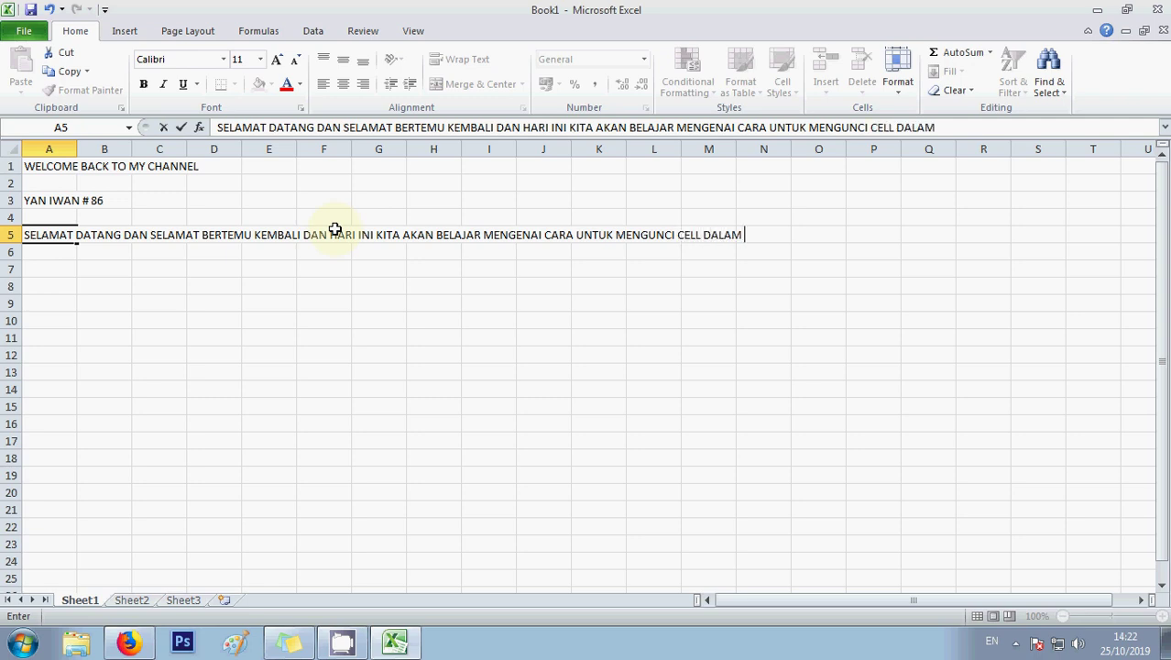
pyautogui.write('SA')
pyautogui.write('TU SHEE')
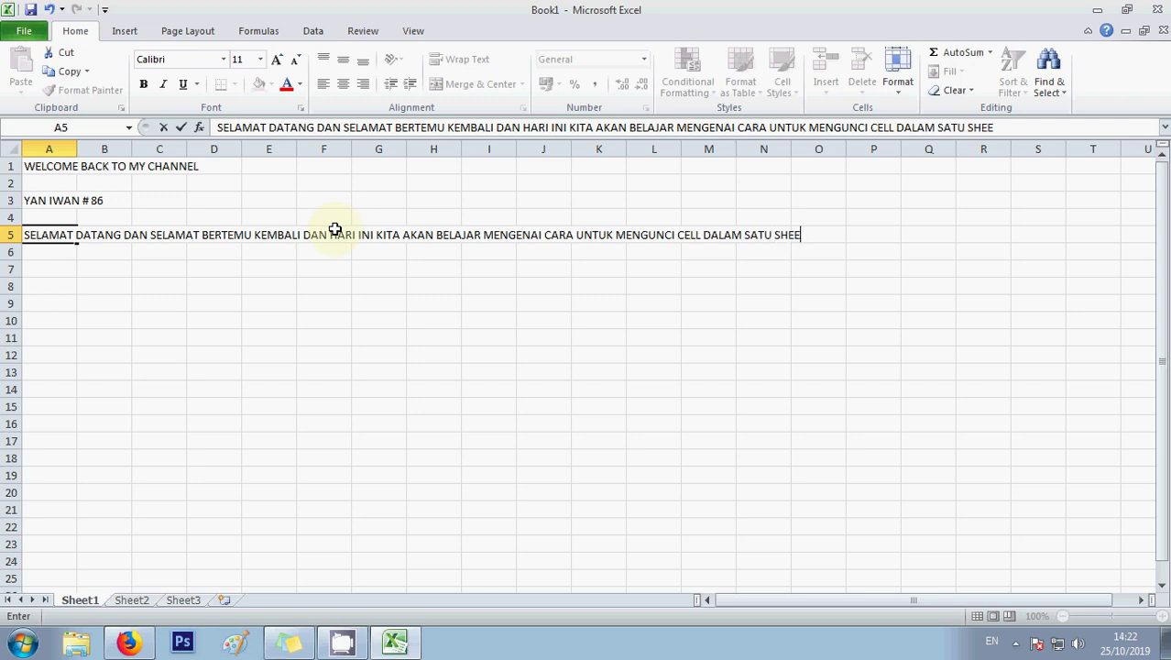
pyautogui.write('T')
pyautogui.press('Return')
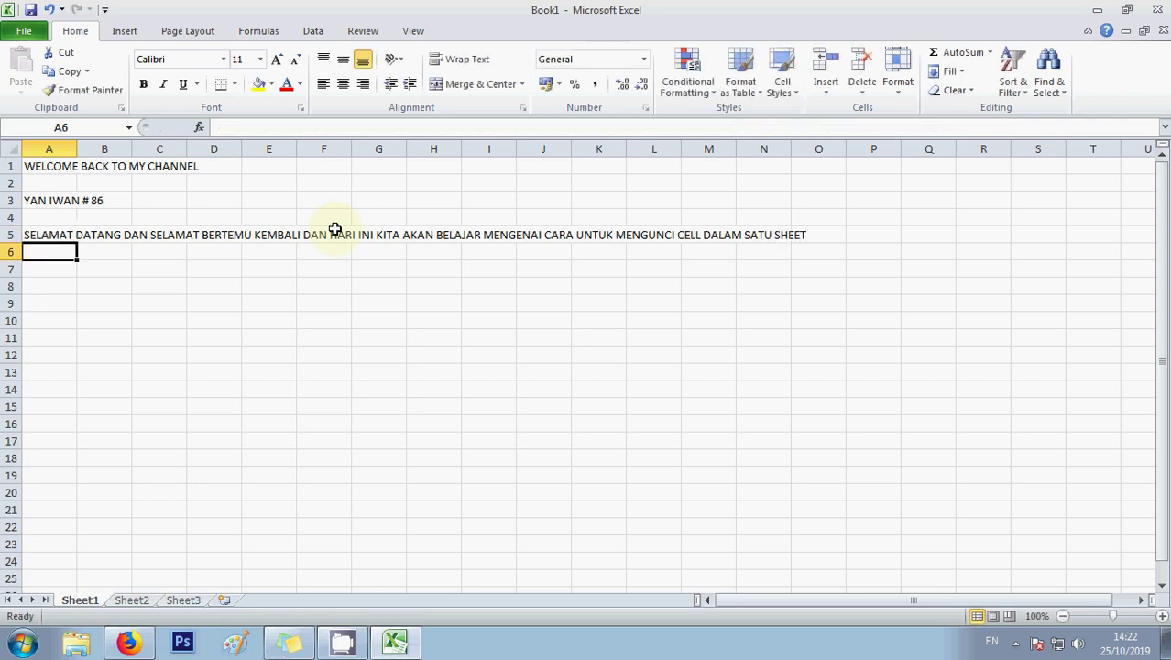
# Step: Add DI PROGRAM EXCEL in A6 and BAGAIMANAKAH CARANYA????? in A8
pyautogui.write('DI PROG')
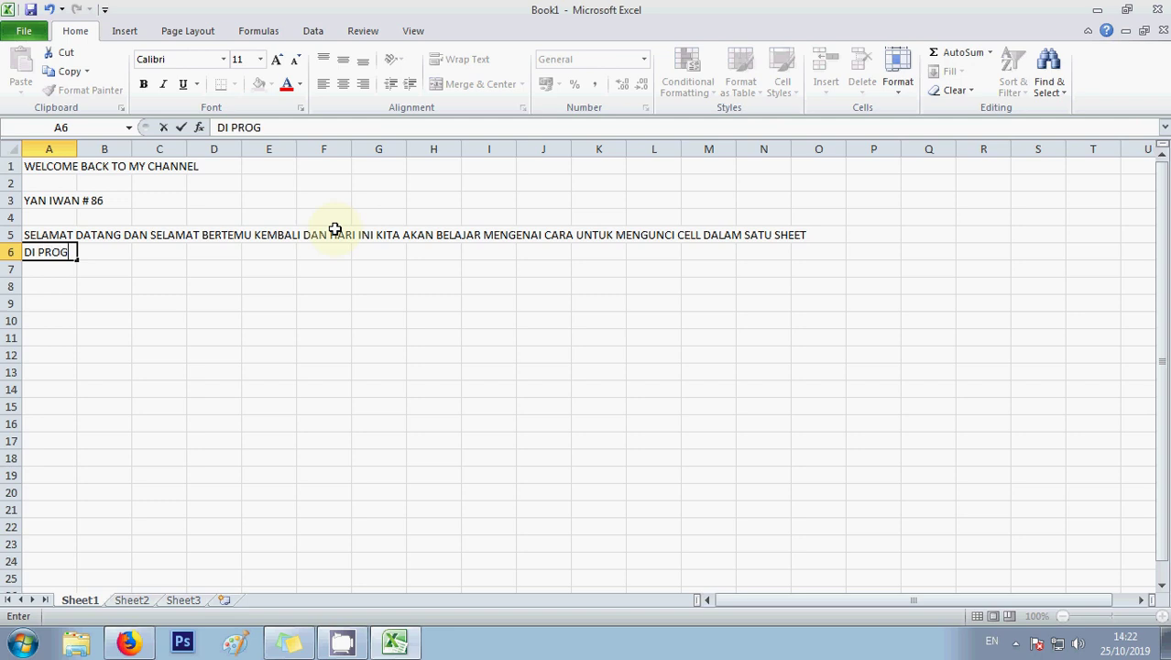
pyautogui.write('RAM EXCE')
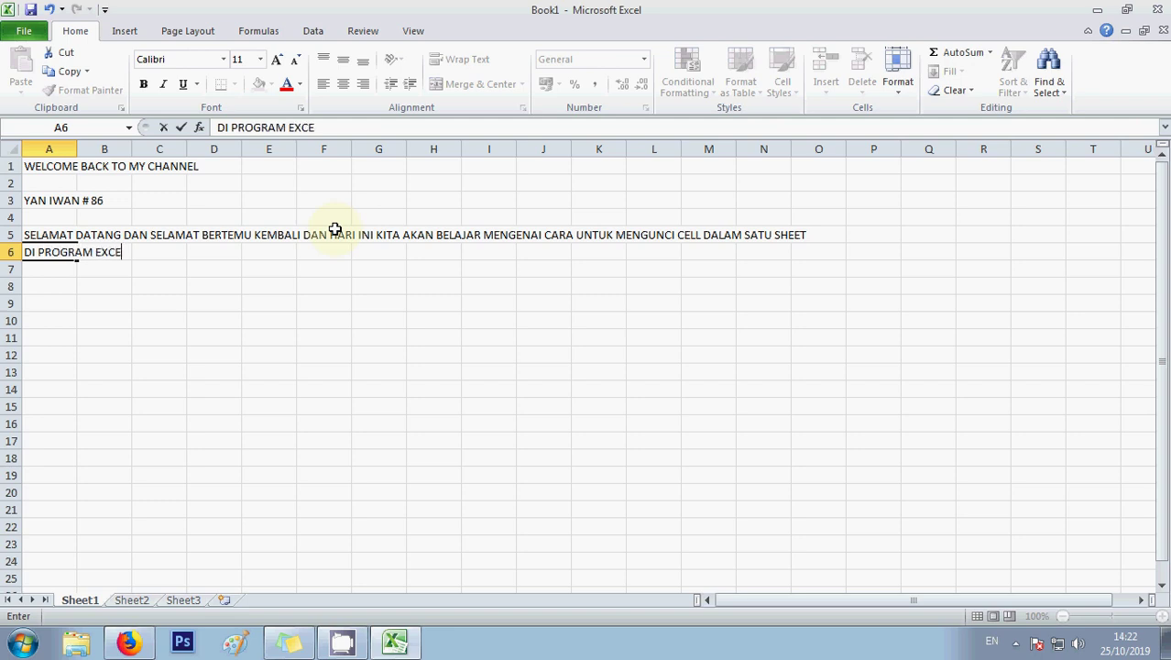
pyautogui.write('L')
pyautogui.press('Return')
pyautogui.press('Return')
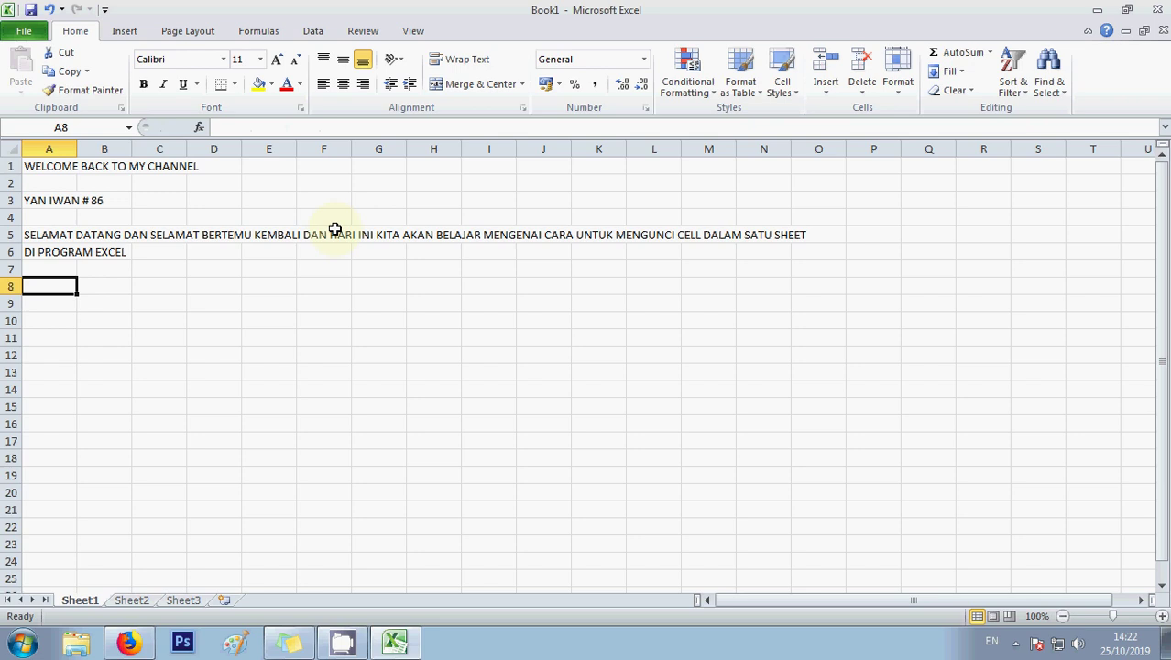
pyautogui.write('BAGA')
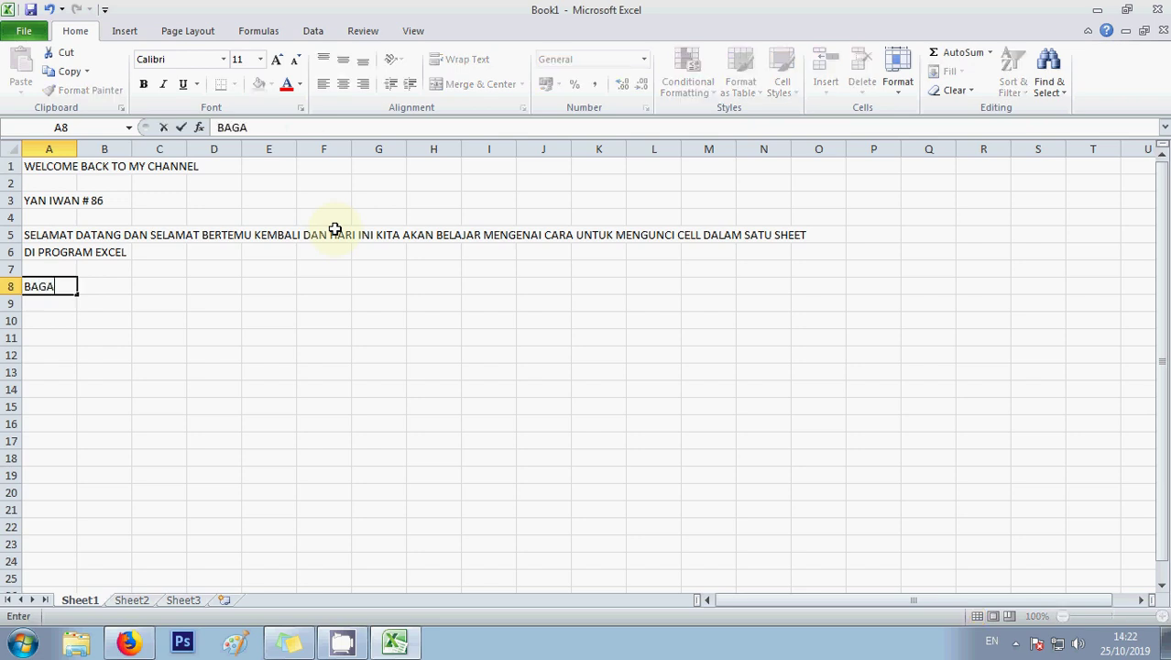
pyautogui.write('IMANAKAH ')
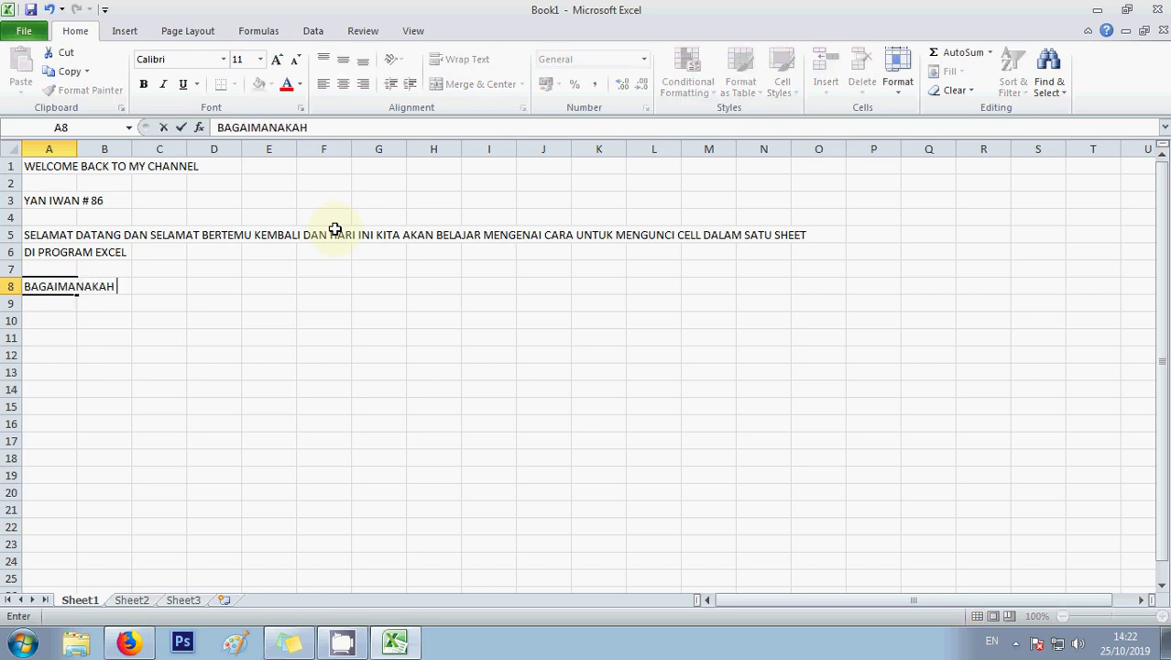
pyautogui.write('CARANYA')
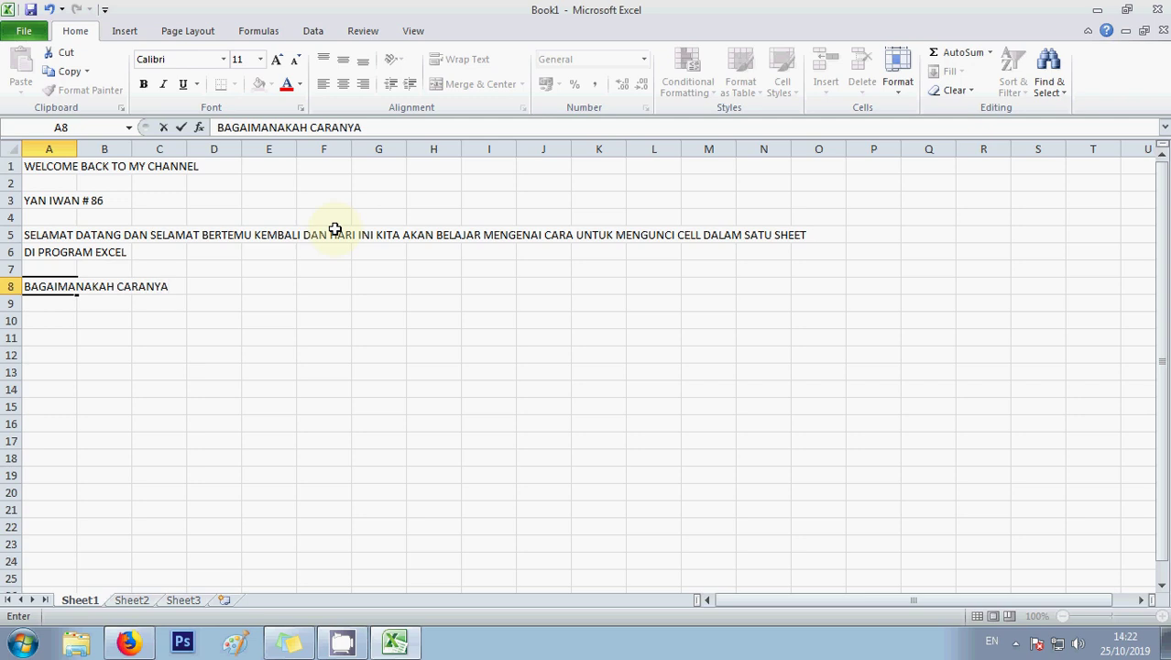
pyautogui.write('??')
pyautogui.write('???')
pyautogui.press('Return')
pyautogui.press('Return')
# Step: Type the note 'SEBELUM LANJUT KITA CONTOHKAN SEPERTI VIDEO BERIKUT…' in A10, fixing typos
pyautogui.write('SE')
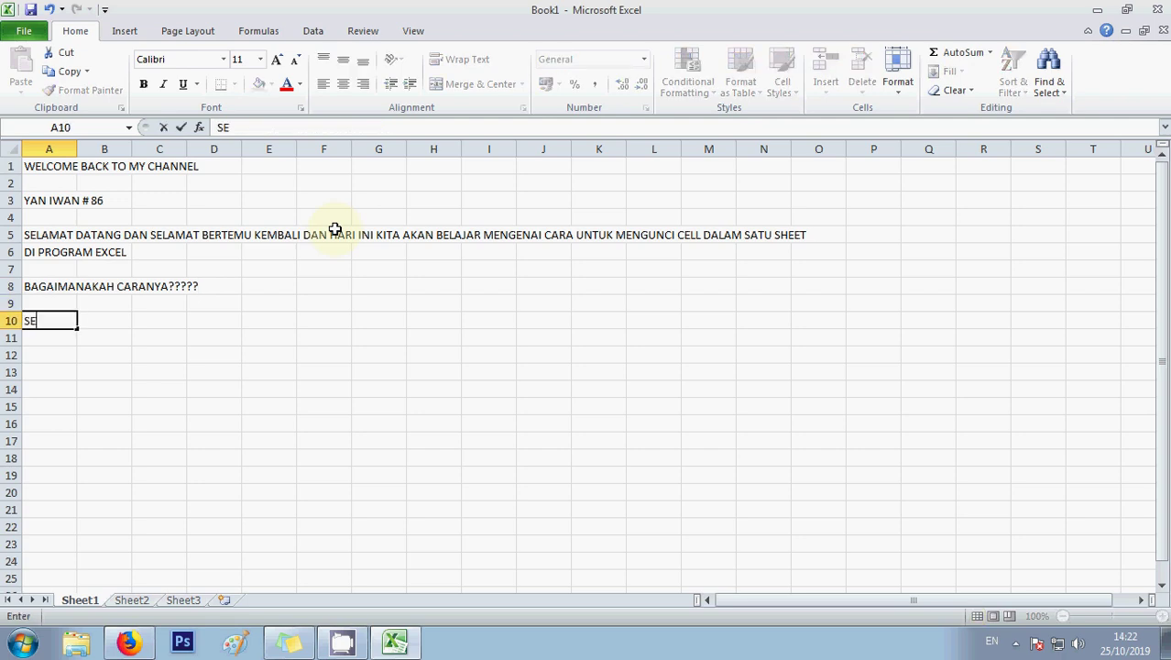
pyautogui.write('BELUM A')
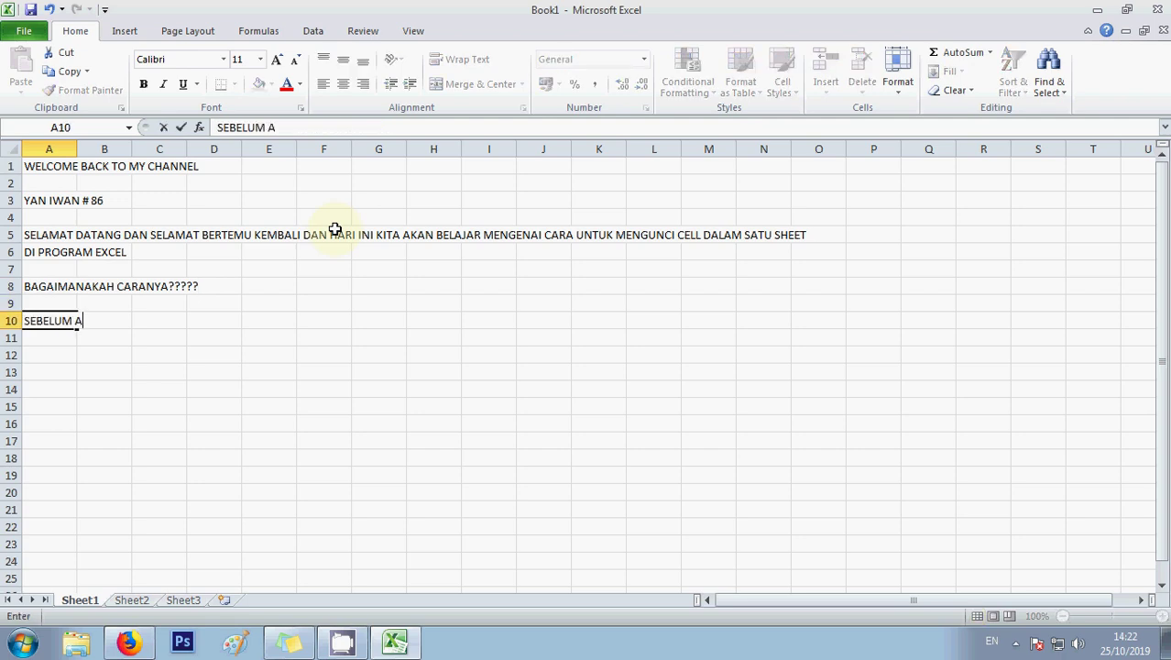
pyautogui.press('BackSpace')
pyautogui.write('LANJU')
pyautogui.write('TKITA ')
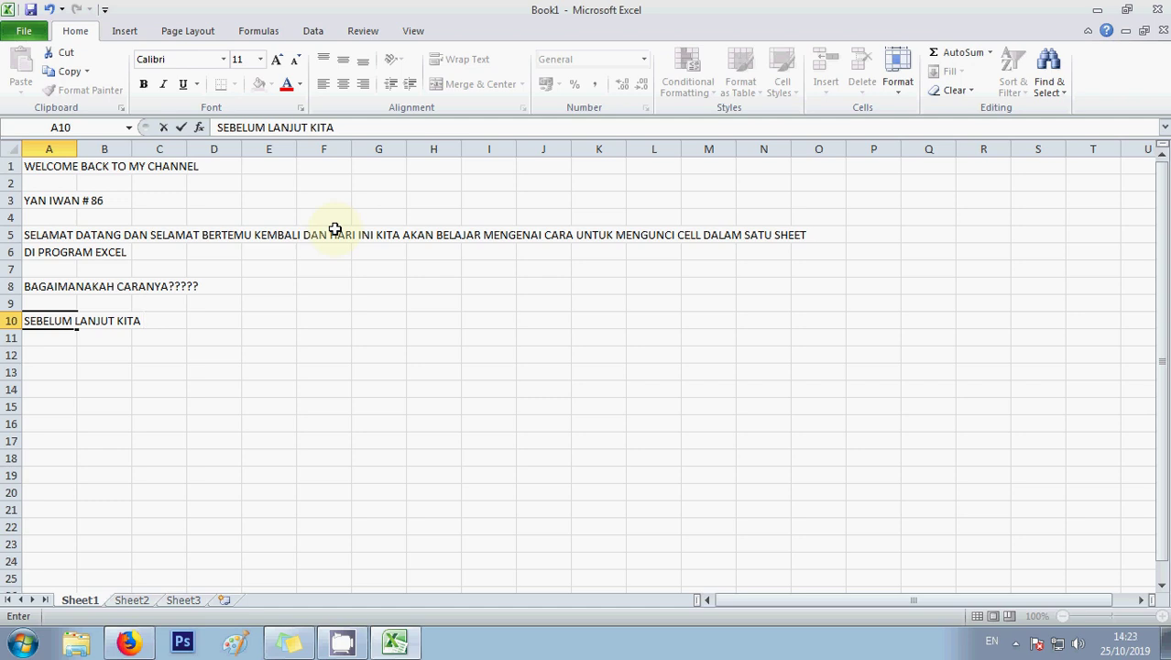
pyautogui.write('CONT')
pyautogui.write('OHKAN S')
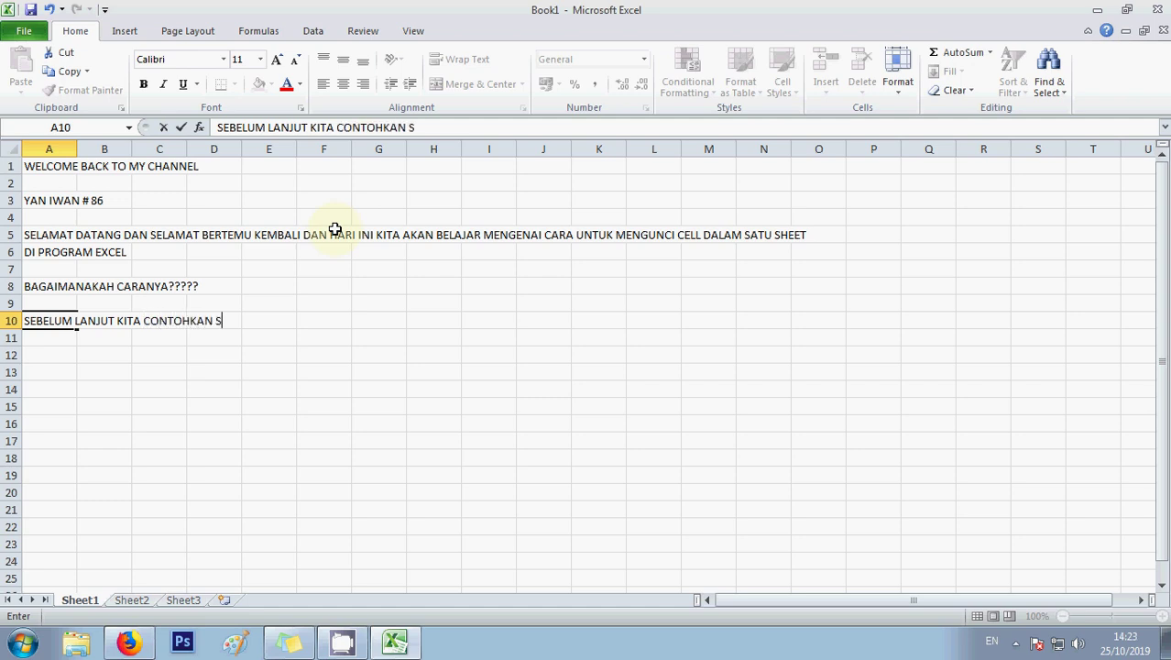
pyautogui.write('EPERTI V')
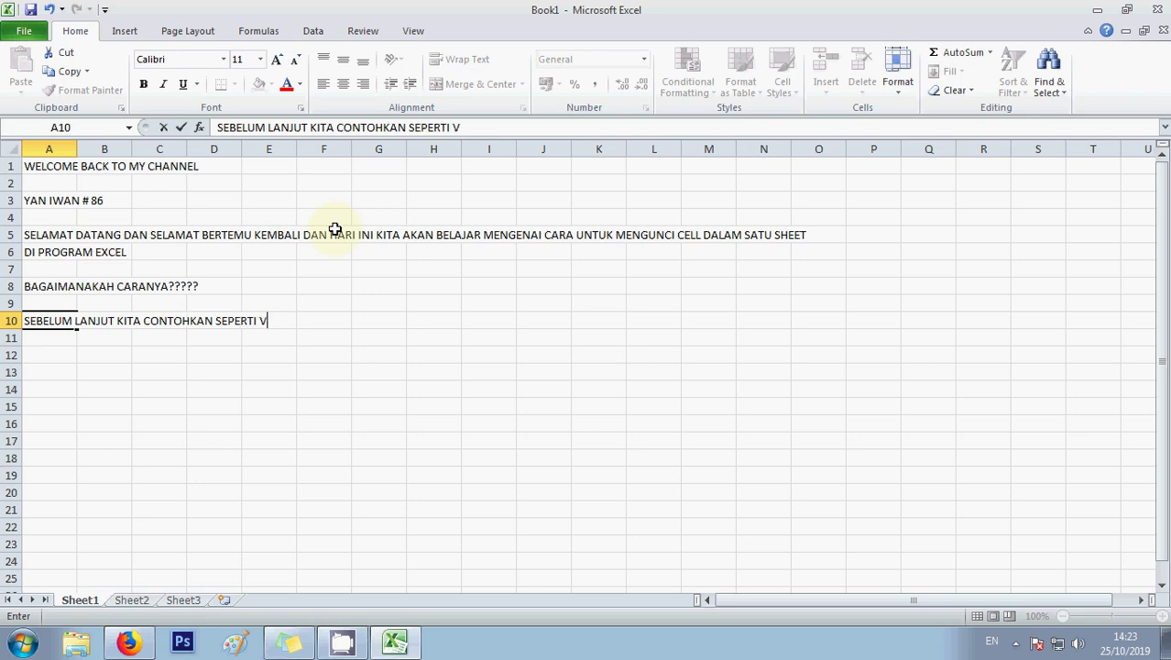
pyautogui.write('IDEO BE')
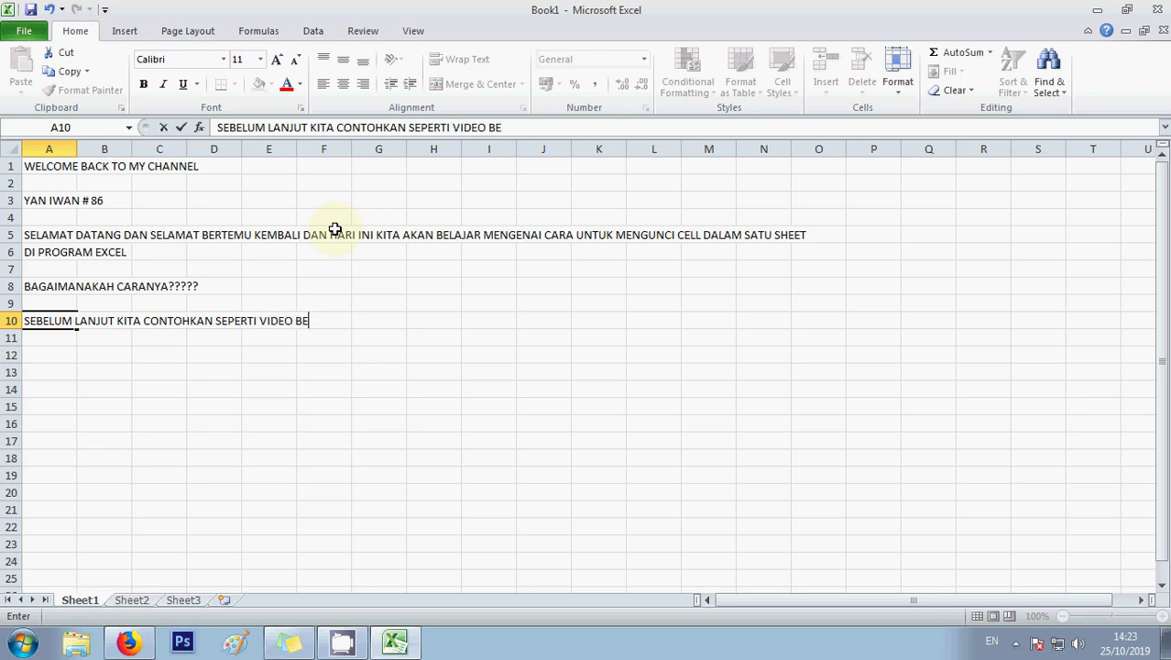
pyautogui.write('RIKUT')
pyautogui.write(' DAN')
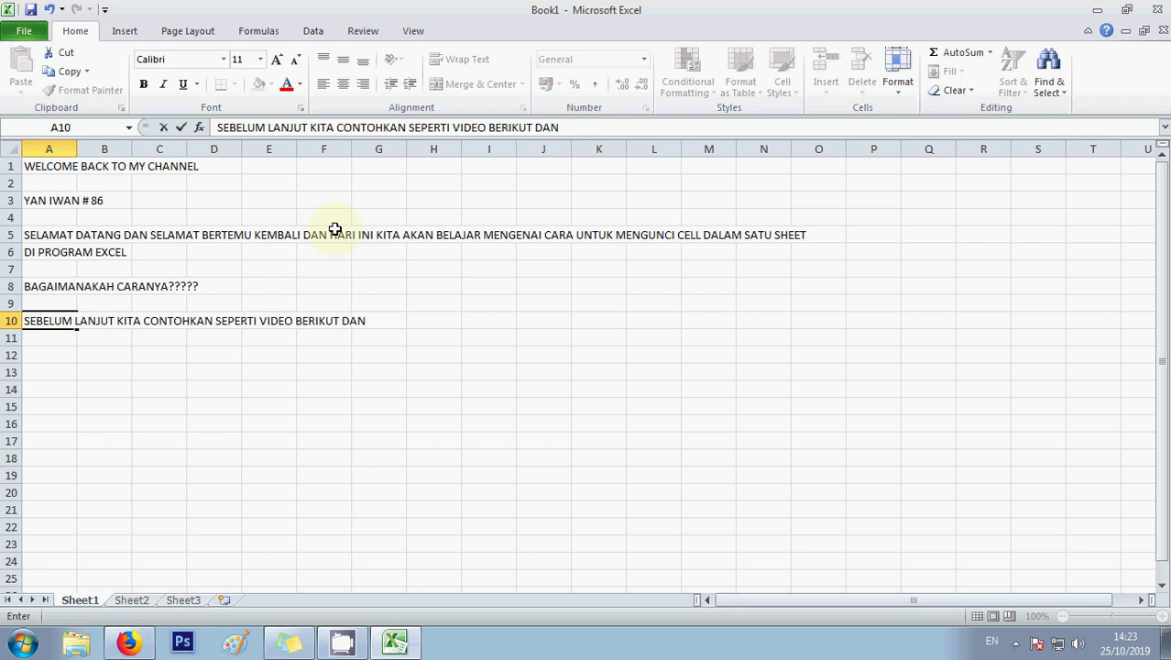
pyautogui.write(' UNTUK ')
pyautogui.write('SUPP')
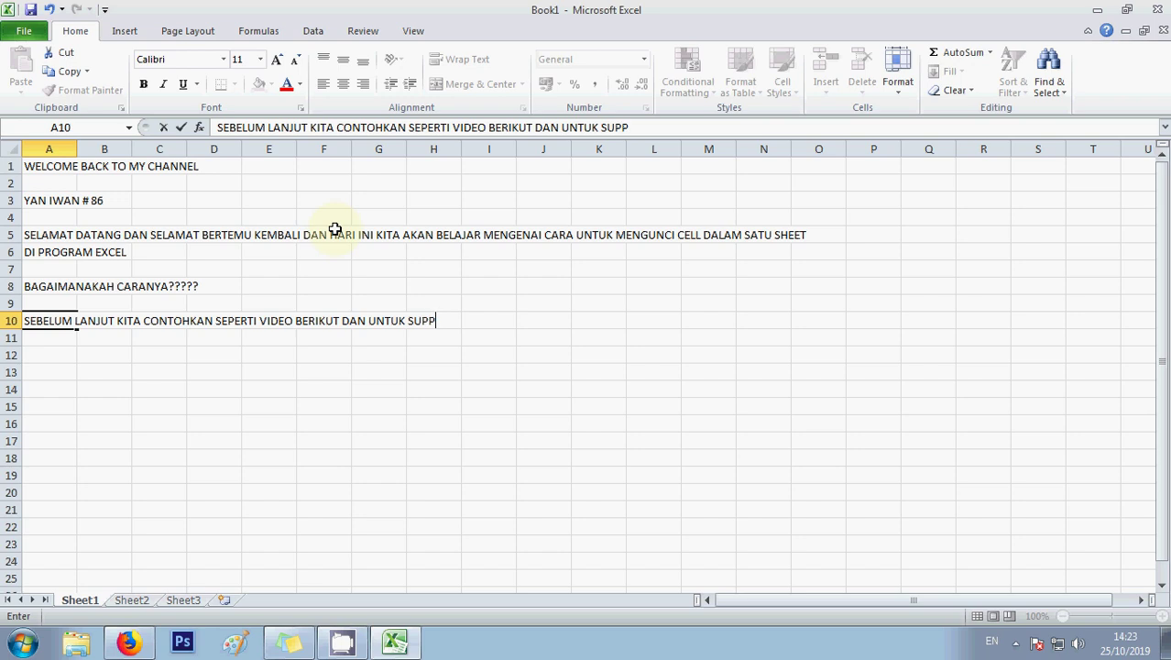
pyautogui.write('ORT ')
pyautogui.write('NYA')
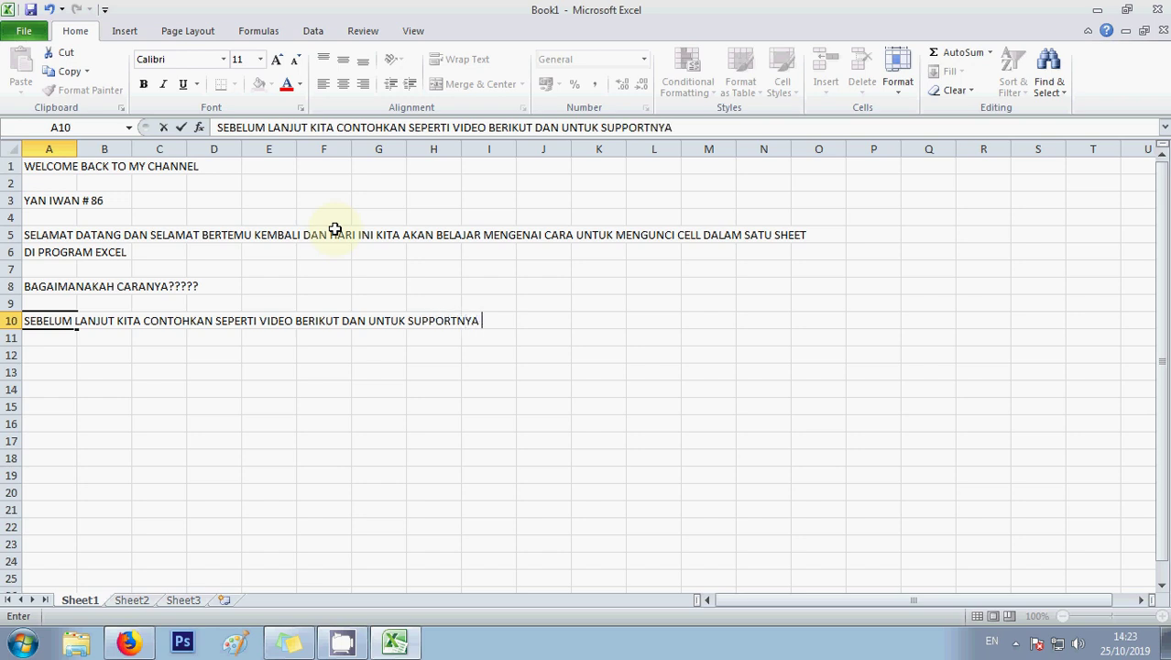
pyautogui.write('DARI TEMEN')
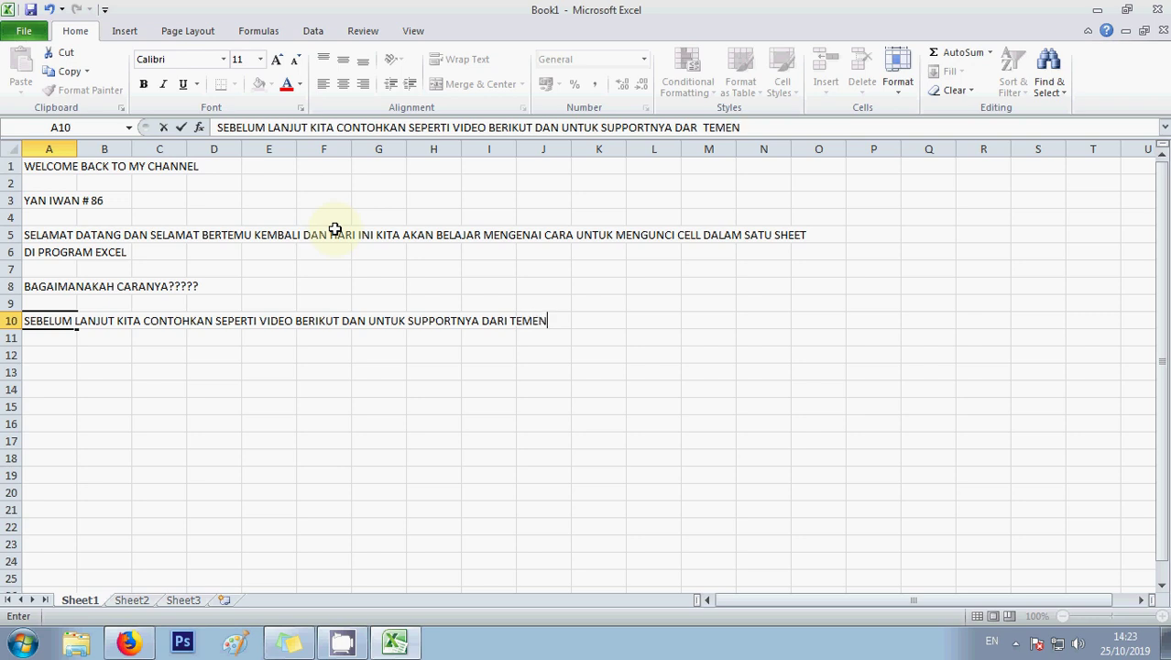
pyautogui.write('-TEN')
pyautogui.press('BackSpace')
# Step: Finish the A10 note, add the subscribe, like, comment and share reminder in A12, and the closing wish in A14
pyautogui.write('MEN')
pyautogui.press('Return')
pyautogui.press('Return')
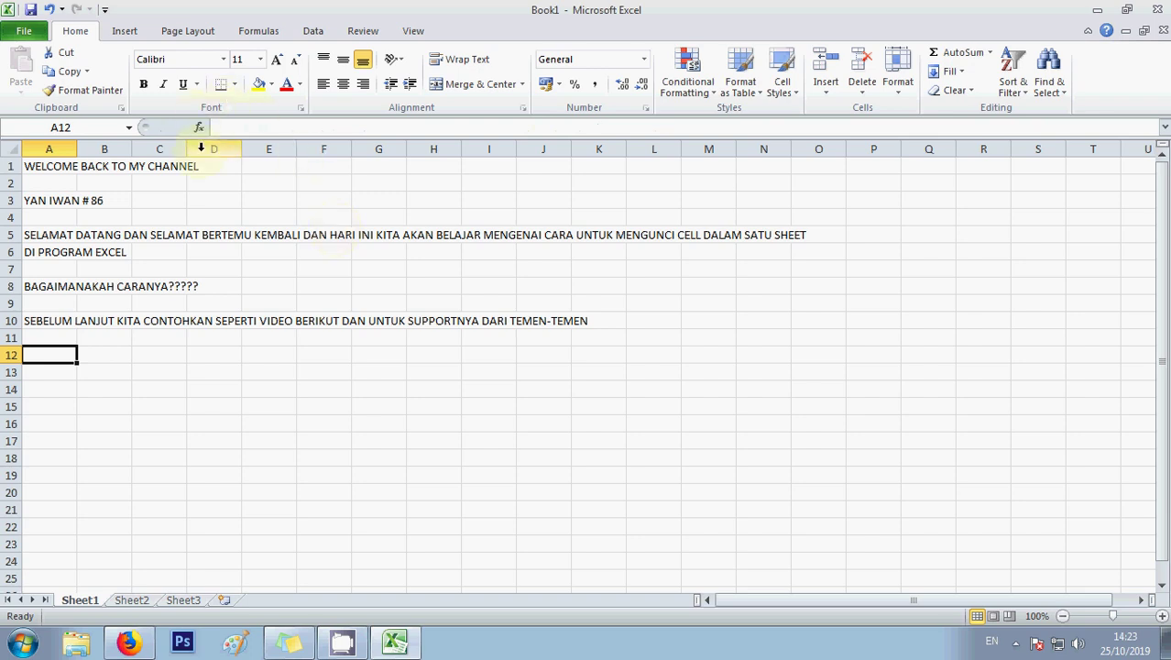
pyautogui.write('JANGAN')
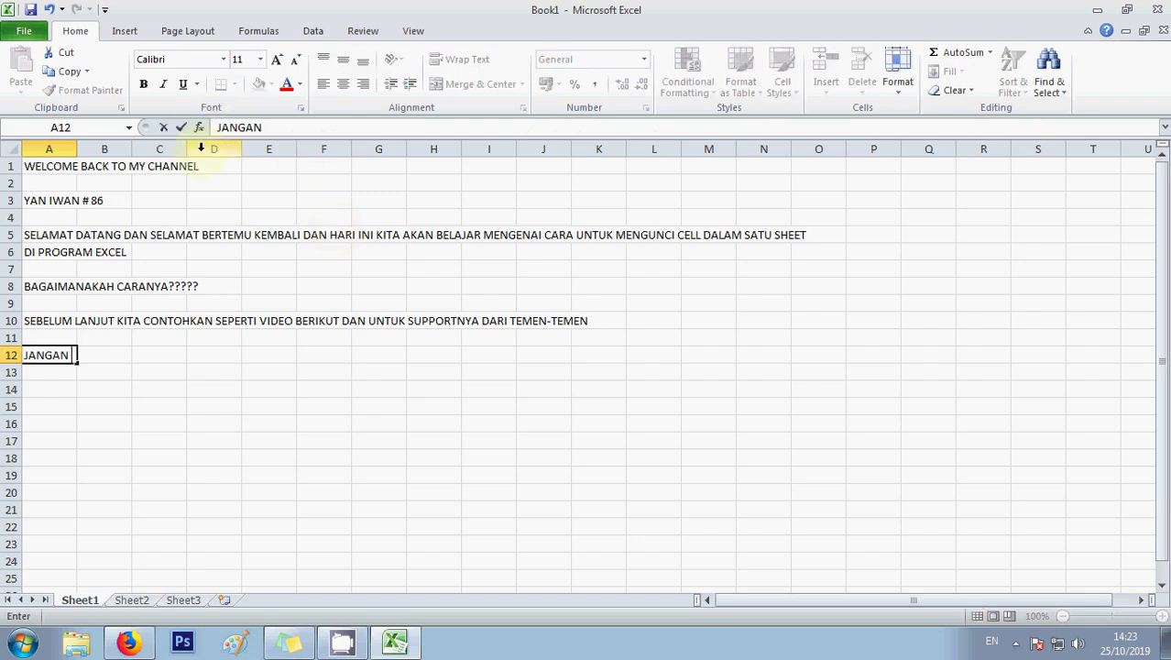
pyautogui.write(' LUPA UNTU')
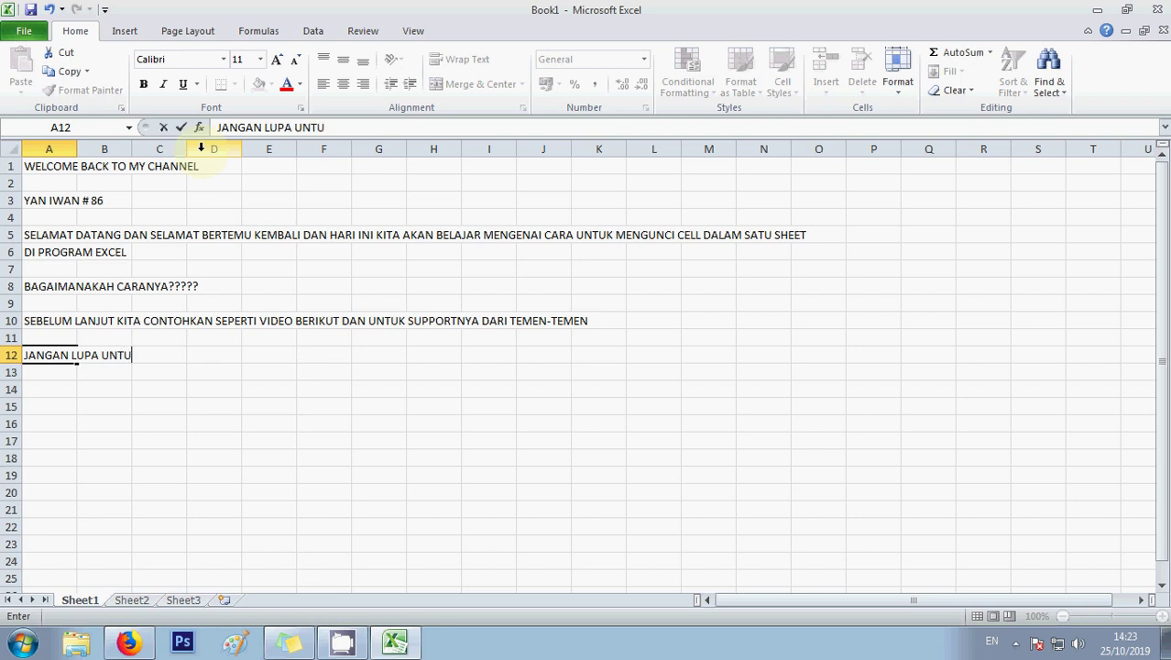
pyautogui.write('K SUBSC')
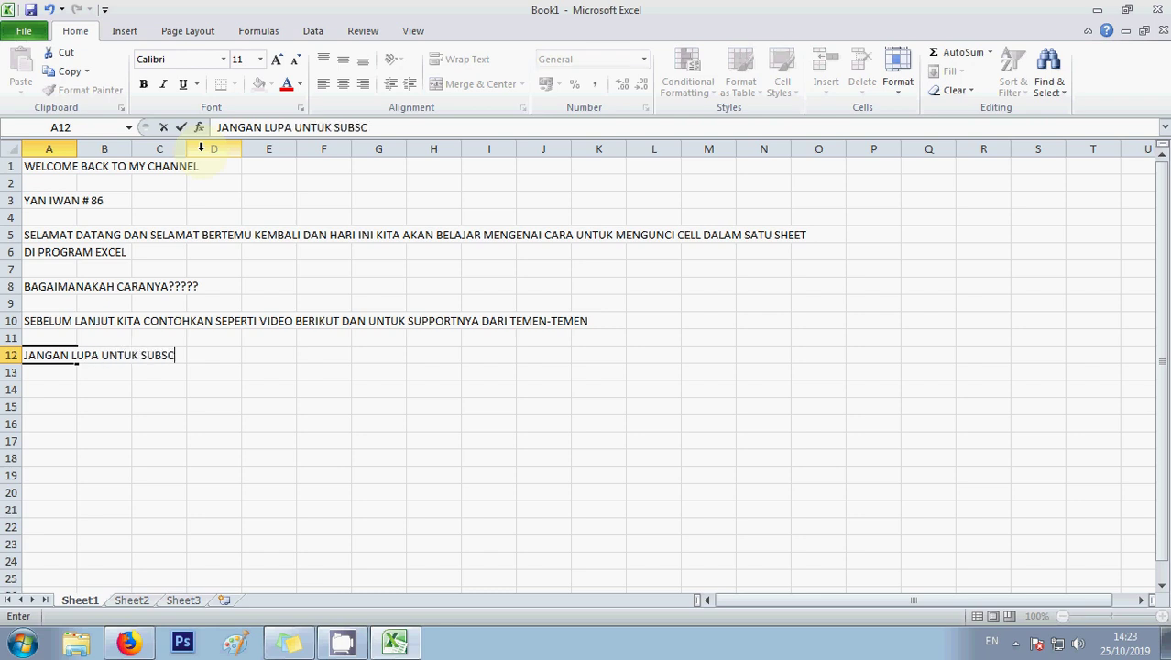
pyautogui.write('RIBE, ')
pyautogui.write('LIKE, C')
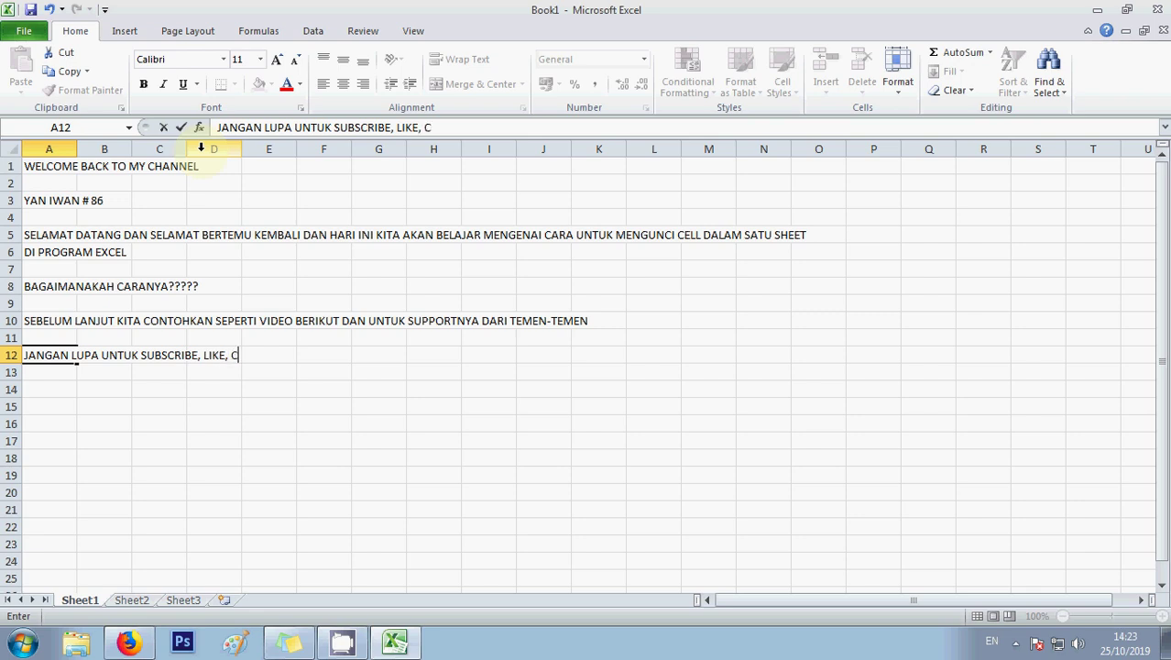
pyautogui.write('OMMNET')
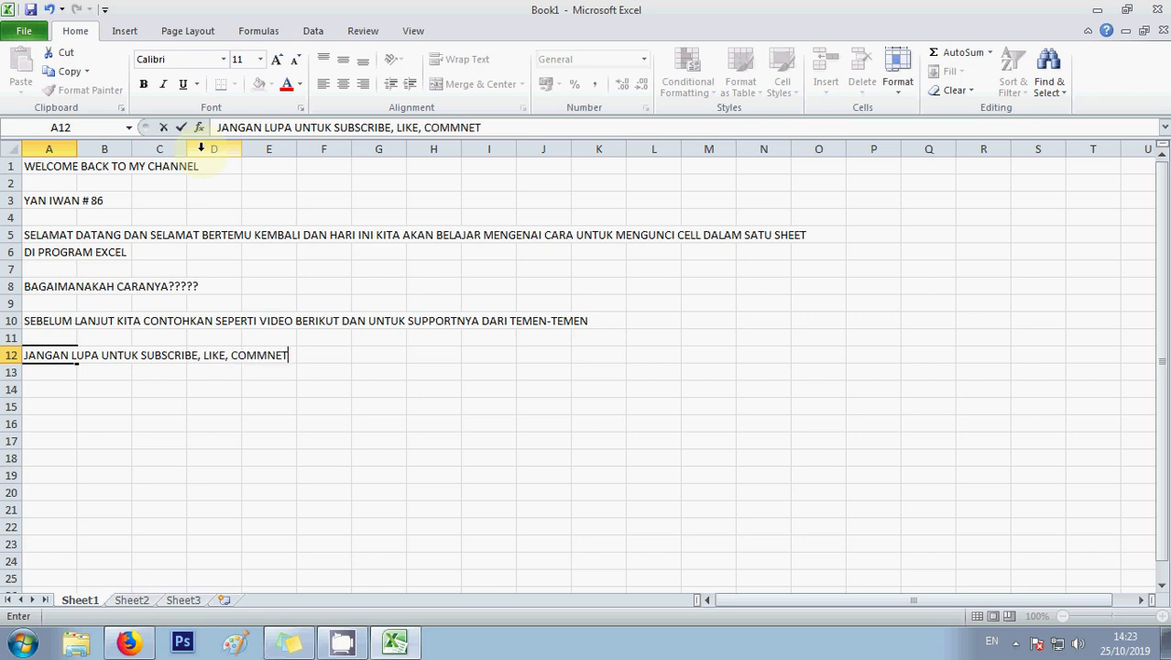
pyautogui.press('BackSpace')
pyautogui.press('BackSpace')
pyautogui.press('BackSpace')
pyautogui.write('E')
pyautogui.write('NT DAN SH')
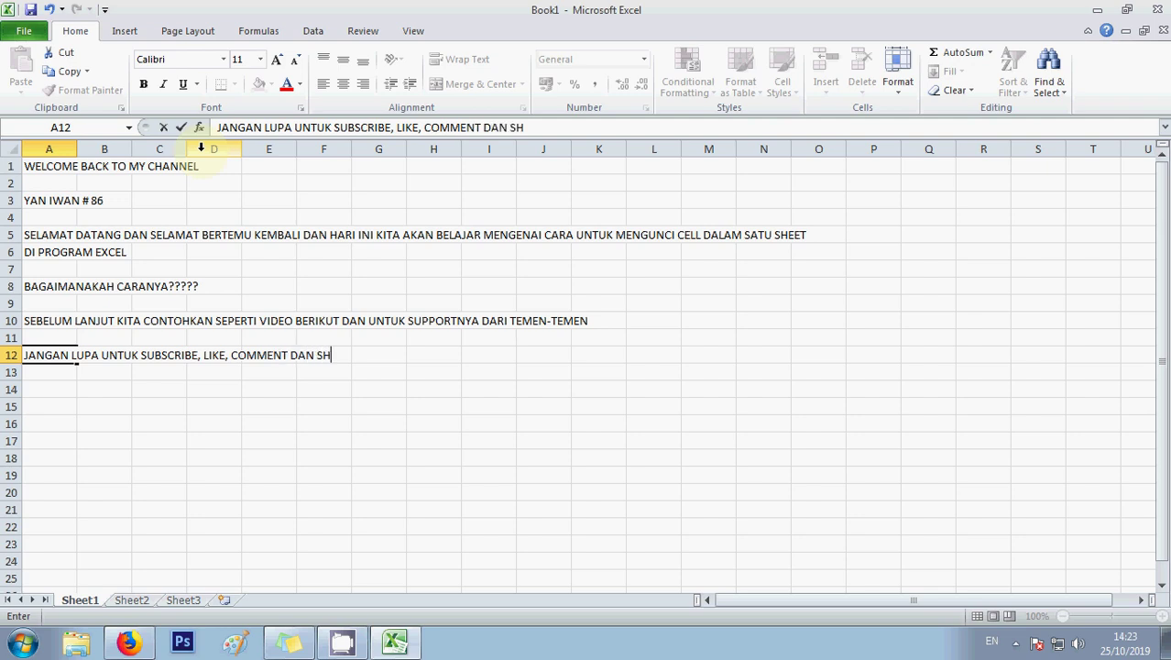
pyautogui.write('ARE NYA ')
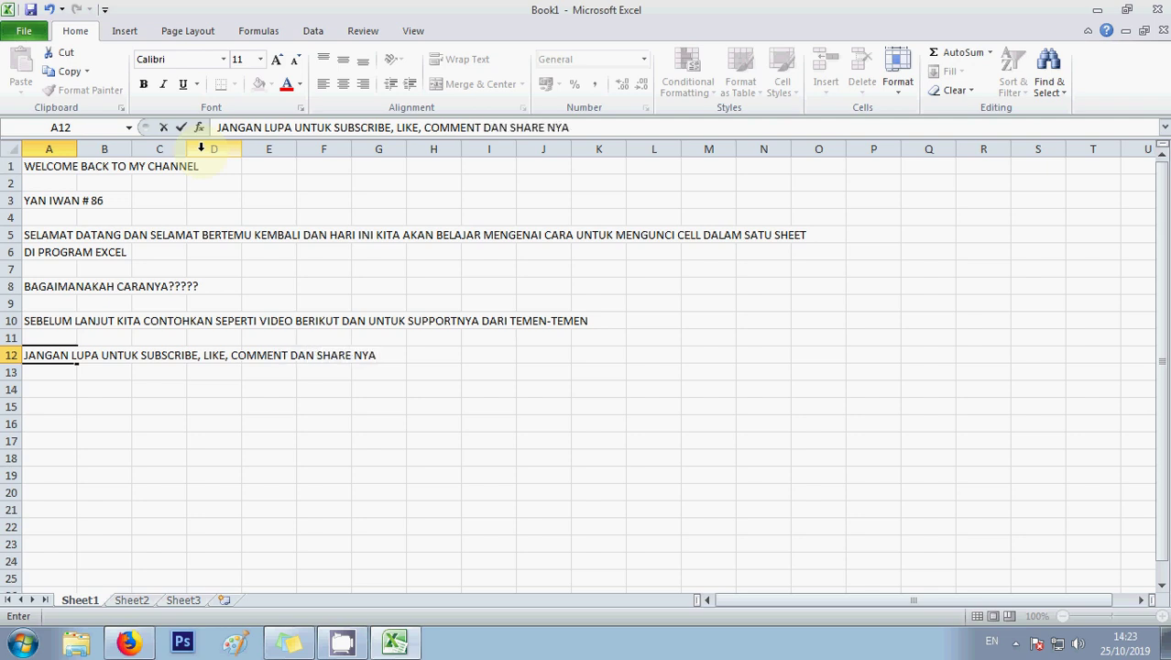
pyautogui.write('YA')
pyautogui.press('Return')
pyautogui.press('Return')
pyautogui.write('SE')
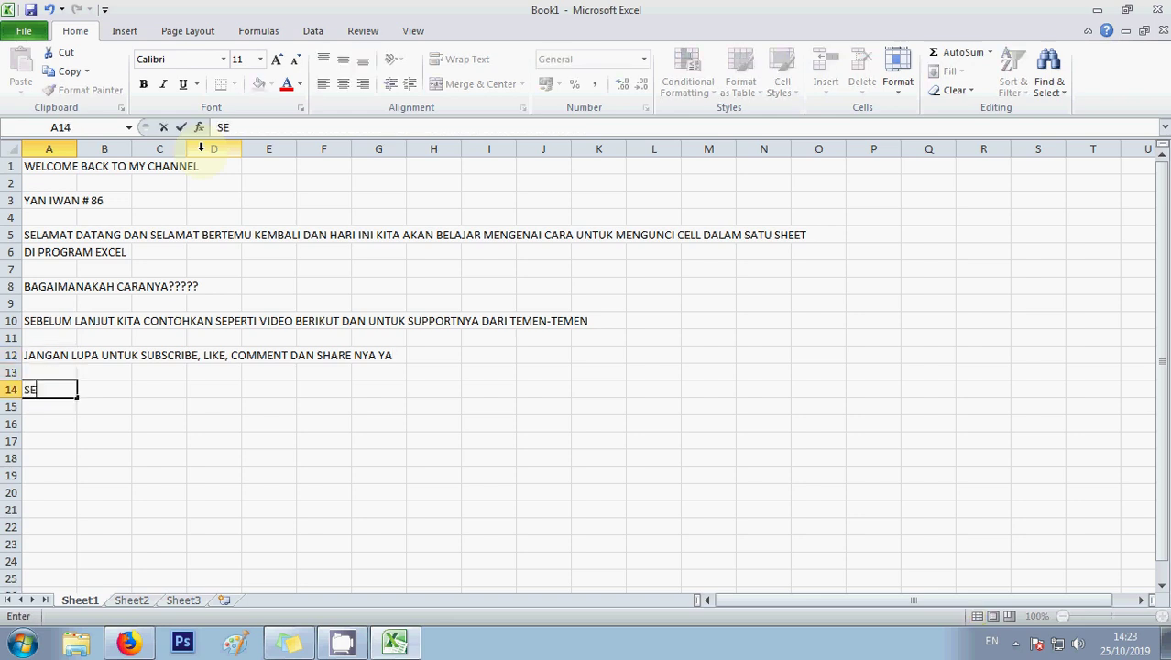
pyautogui.write('MOGA VIDE')
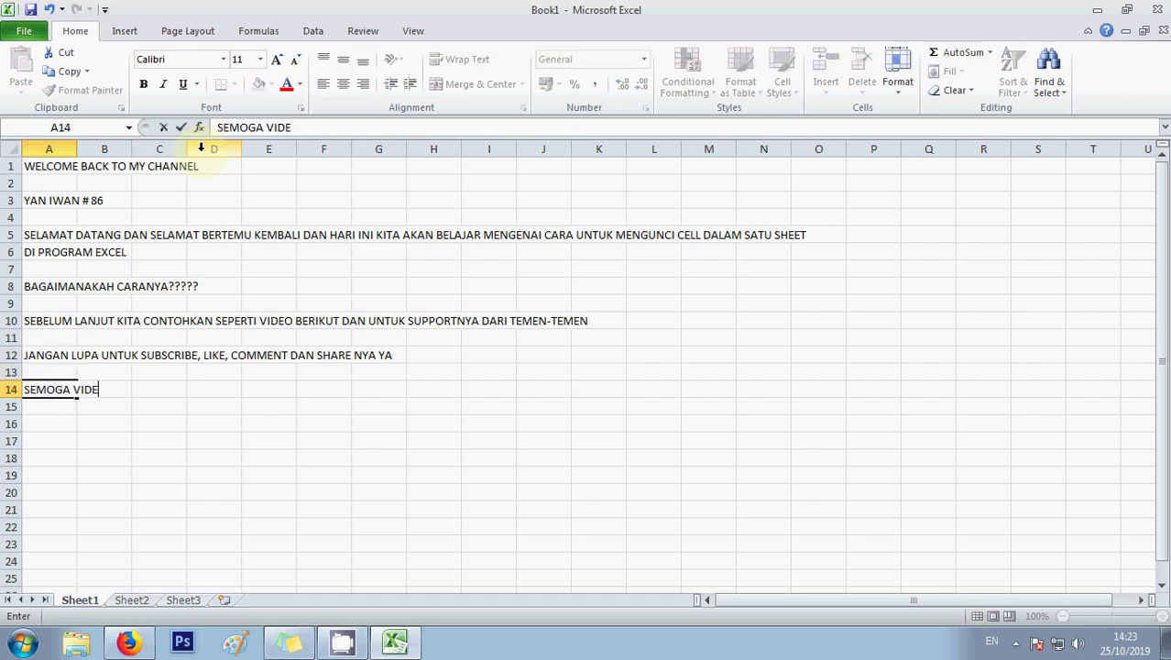
pyautogui.write('O INI BERMA')
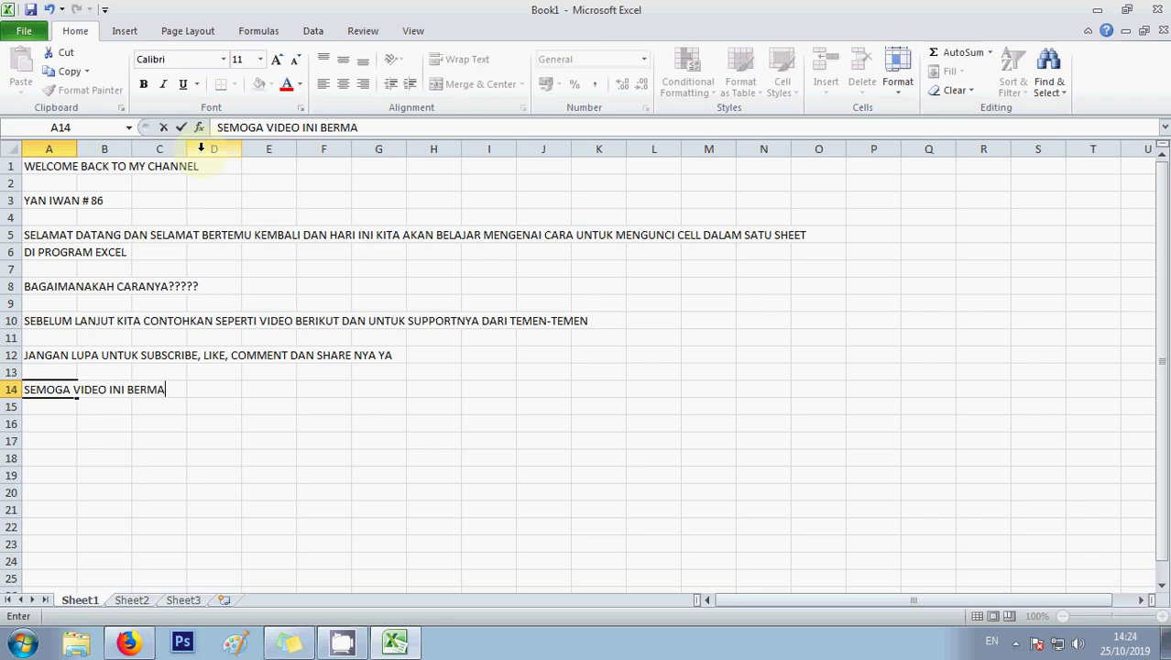
pyautogui.write('NFAAT DA')
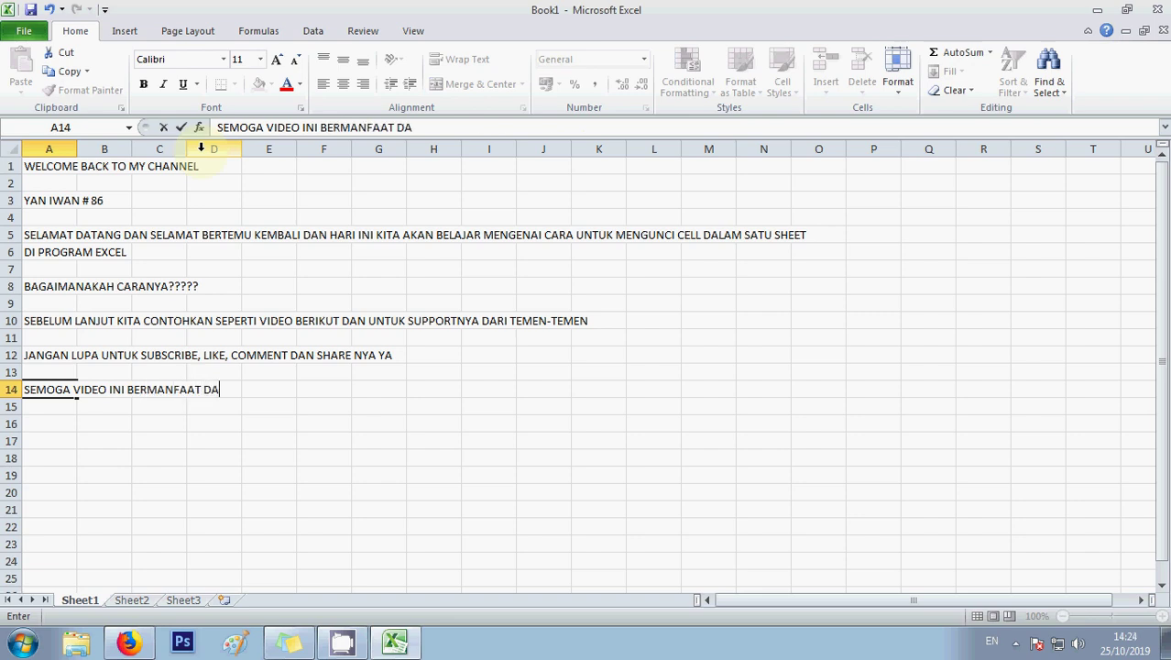
pyautogui.write('N BISA ME')
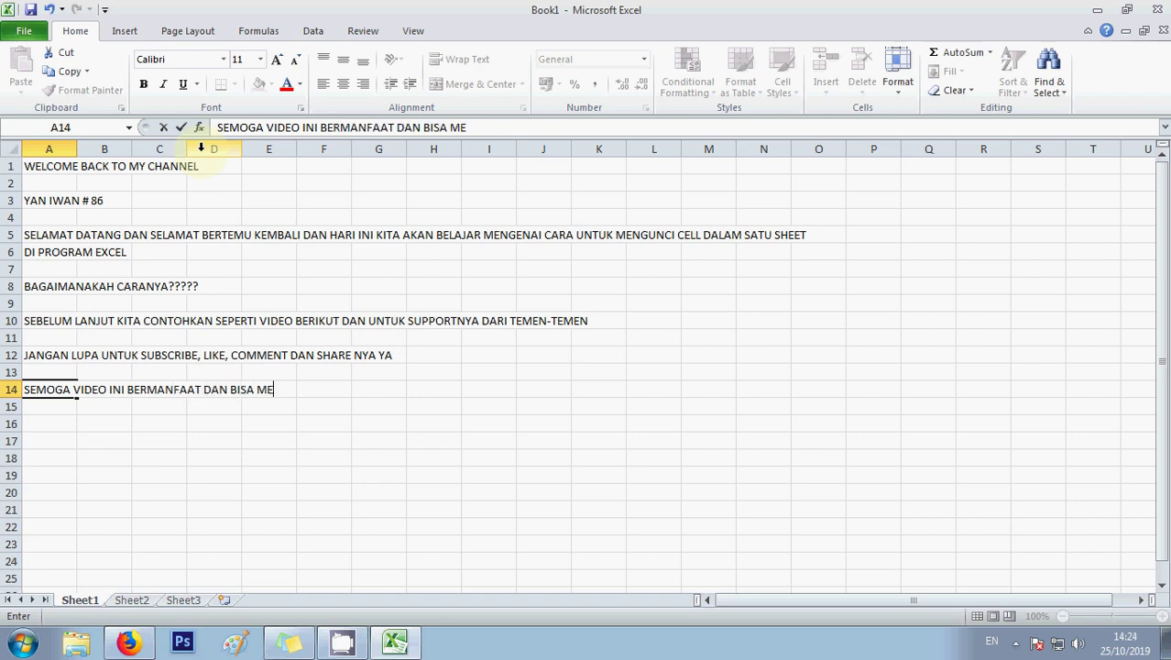
pyautogui.write('NAMBAH PENGE')
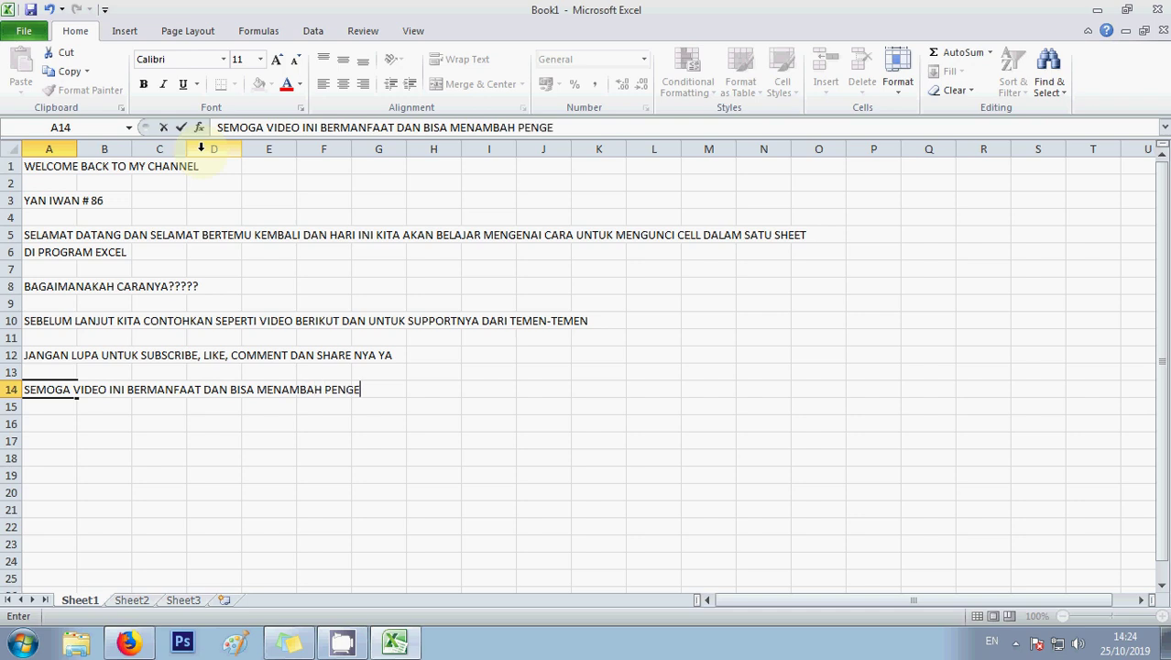
pyautogui.write('TAHUAN TEME')
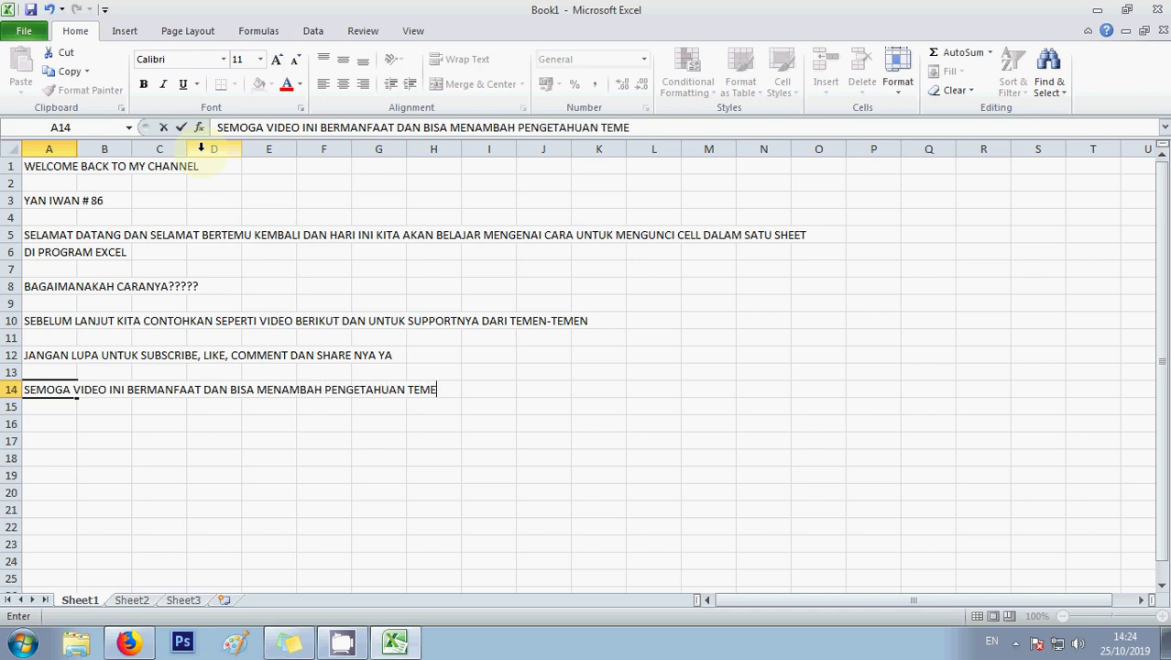
pyautogui.write('N-TEME')
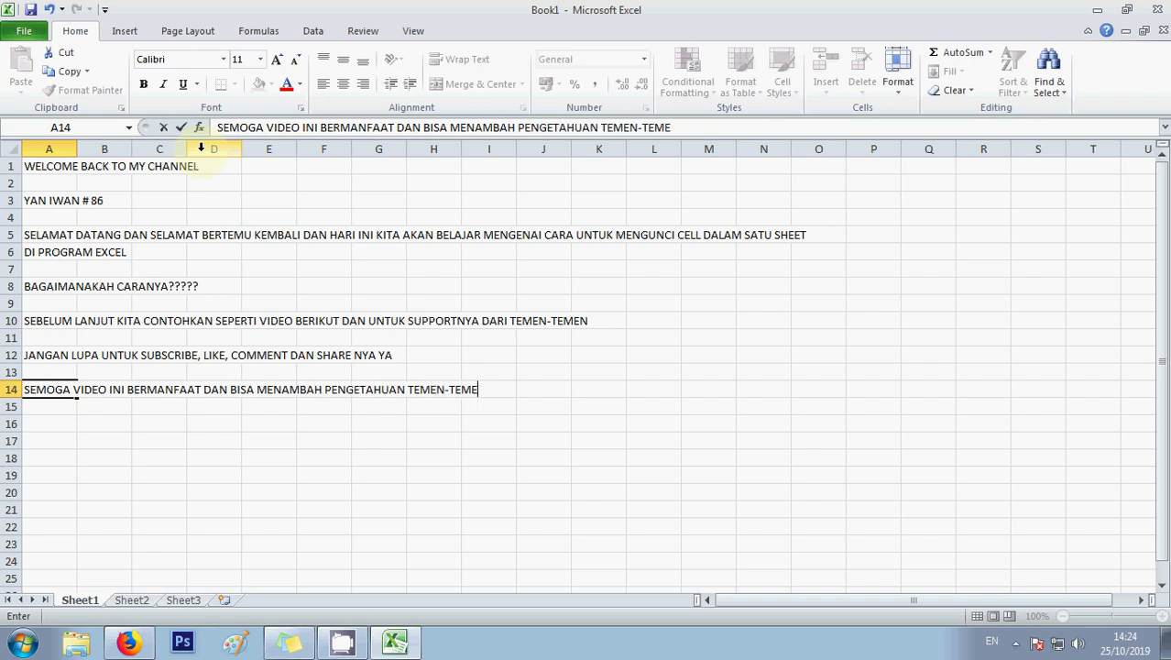
pyautogui.write('N AKAN HA')
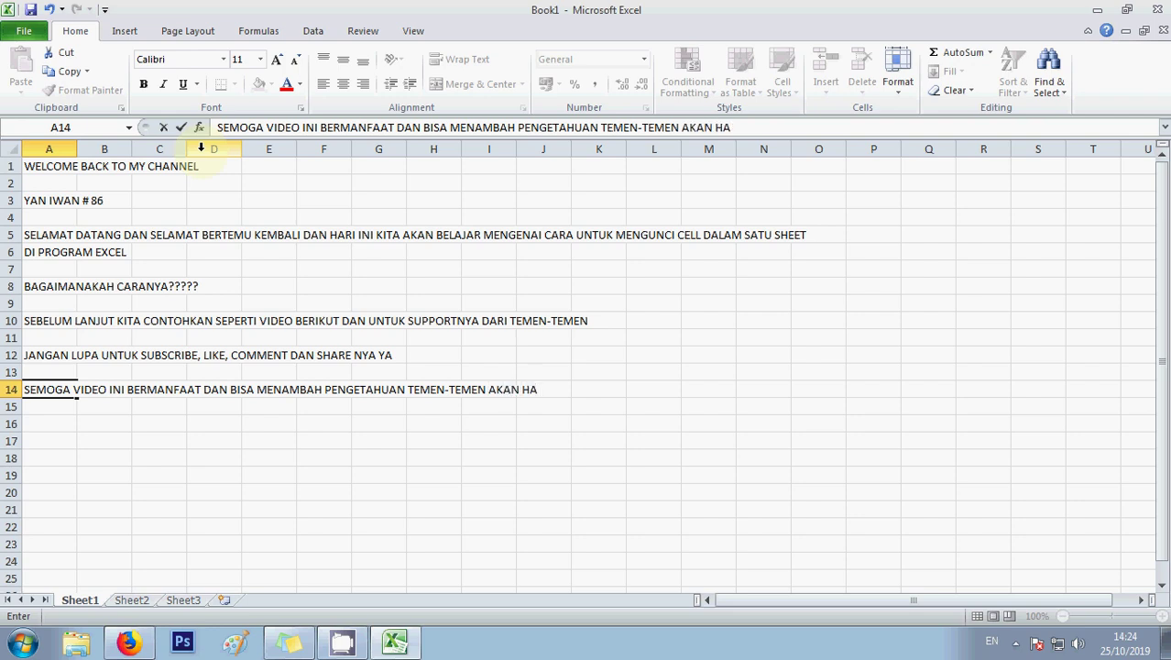
pyautogui.write('L ')
pyautogui.write('/')
pyautogui.write('RUMUS DI ')
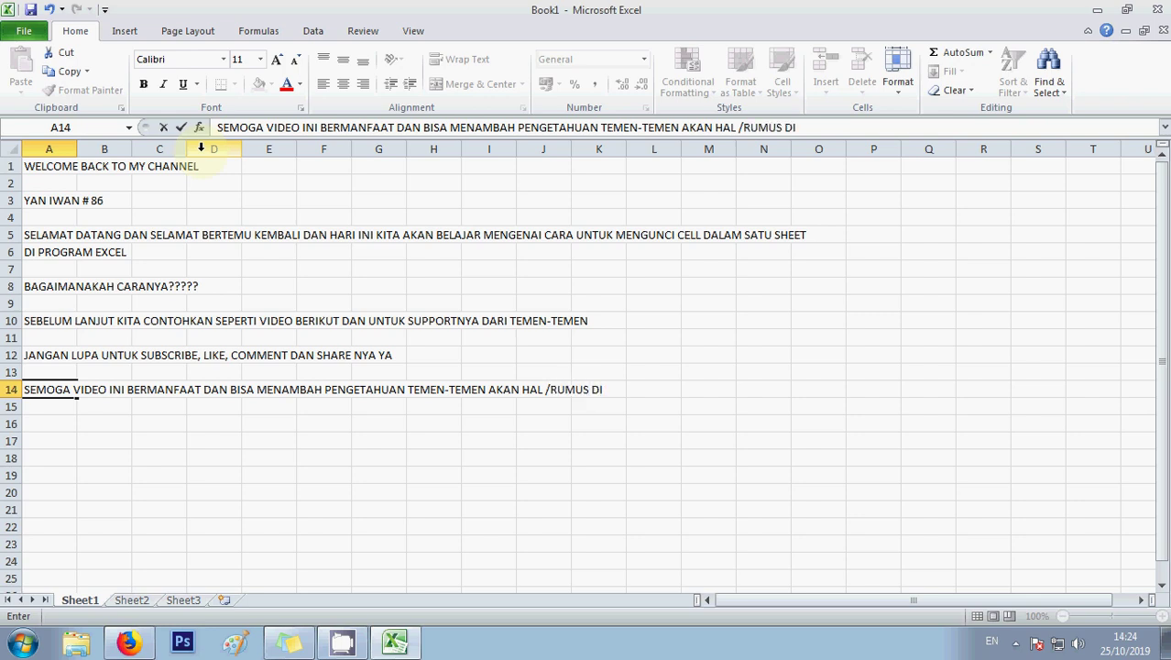
pyautogui.write('PR')
pyautogui.write('OGRAM E')
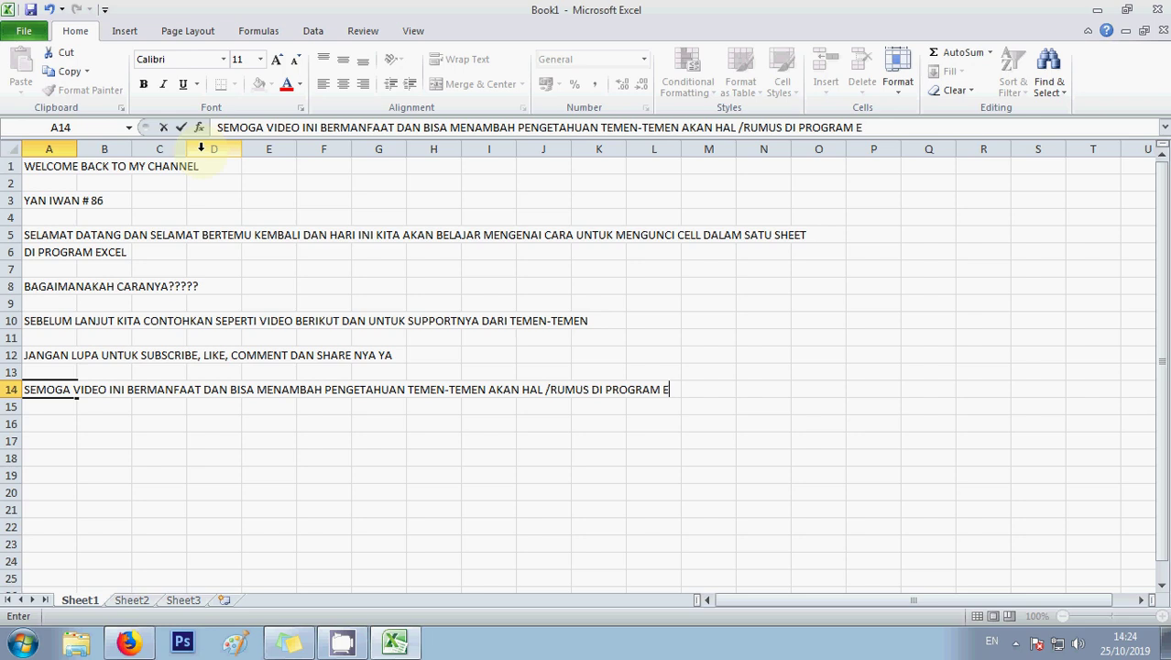
pyautogui.write('XCEL')
pyautogui.press('Return')
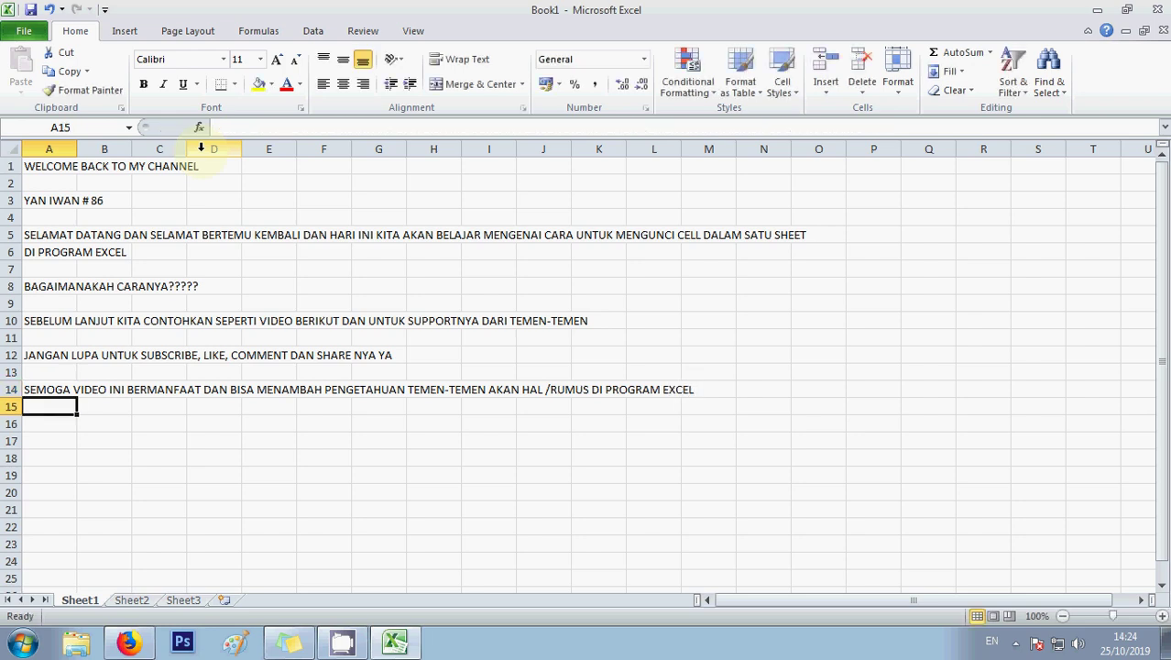
# Step: Switch to Sheet2 and give its tab an orange colour
pyautogui.press('Return')
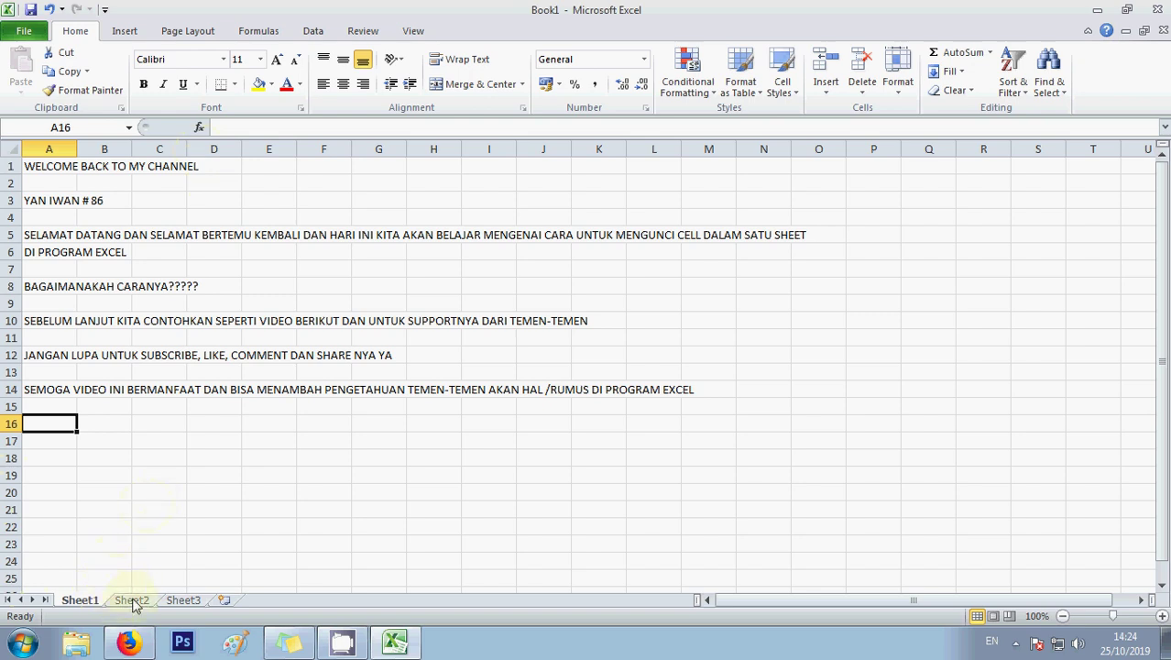
pyautogui.click(131, 601)
pyautogui.rightClick(132, 603)
pyautogui.moveTo(227, 526)
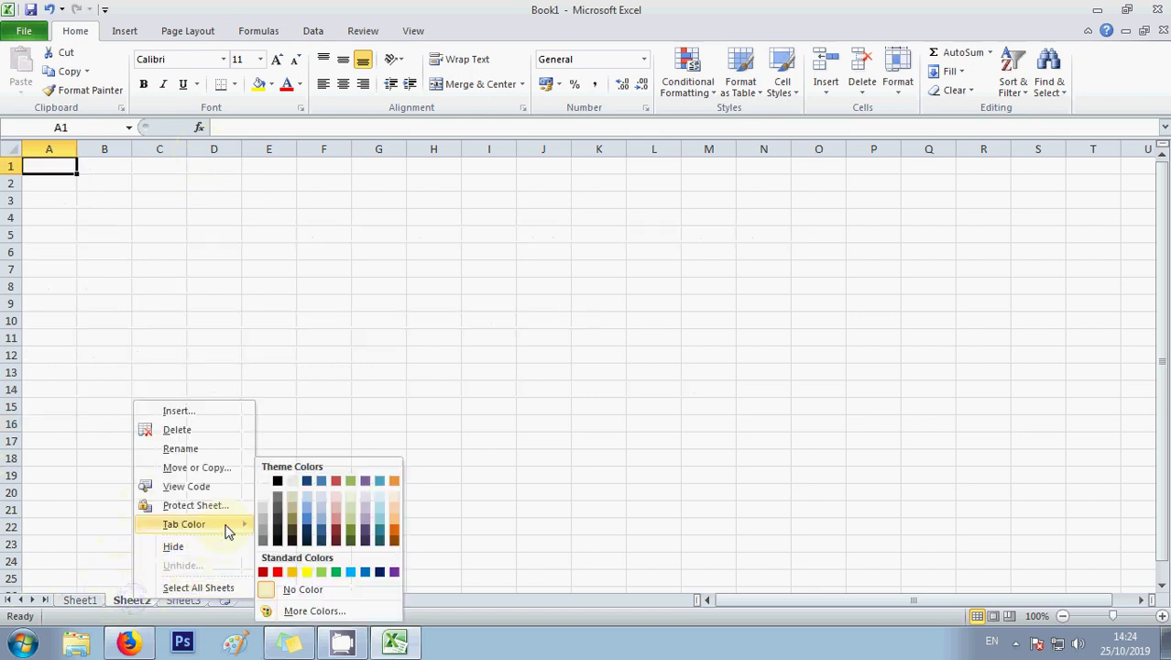
pyautogui.click(293, 574)
pyautogui.click(43, 204)
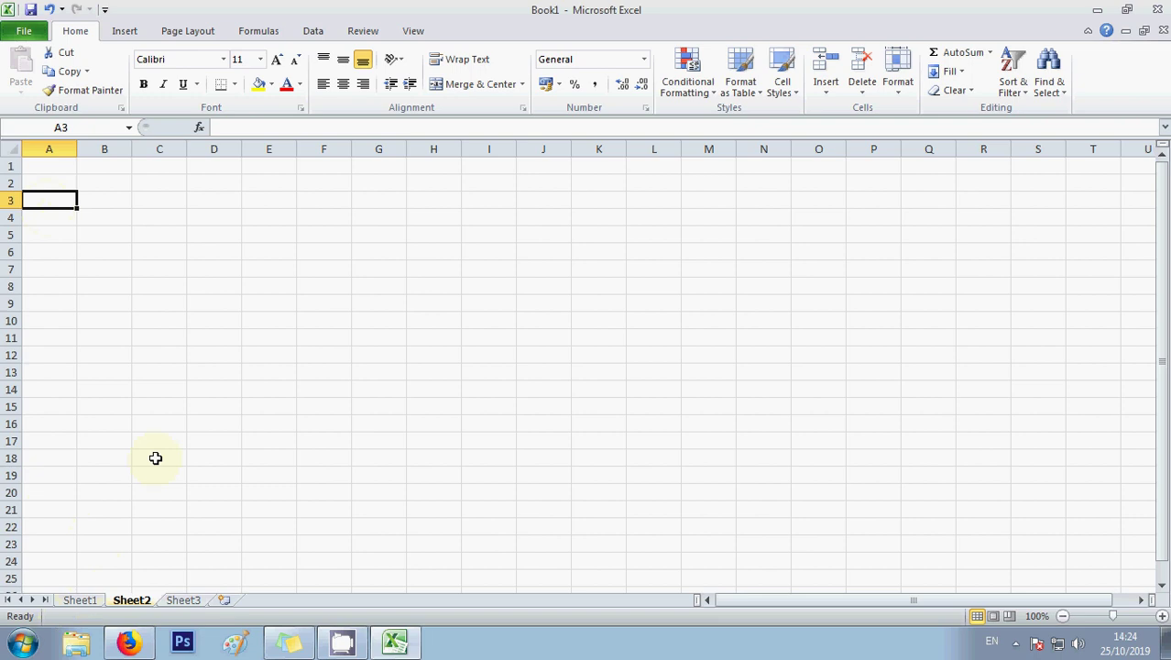
# Step: Enter PERTAMA KITA BUAT KOLOM TERLEBIH DAHULU in Sheet2 cell A3
pyautogui.write('PERTAMA')
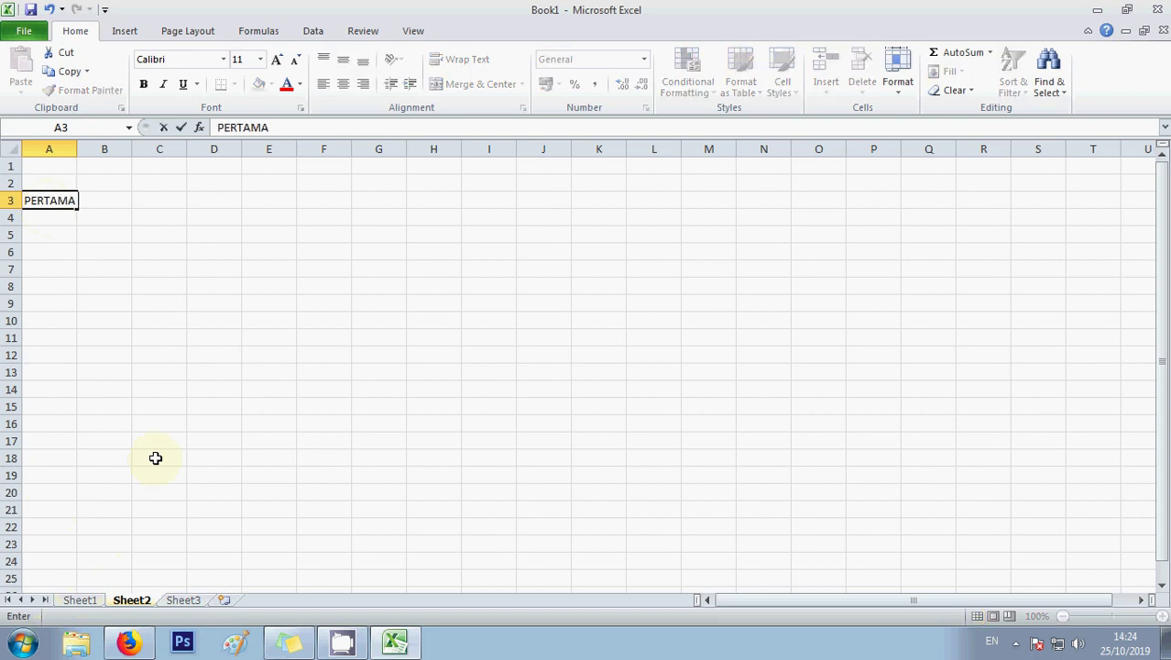
pyautogui.write(' KITA')
pyautogui.write(' BUAT')
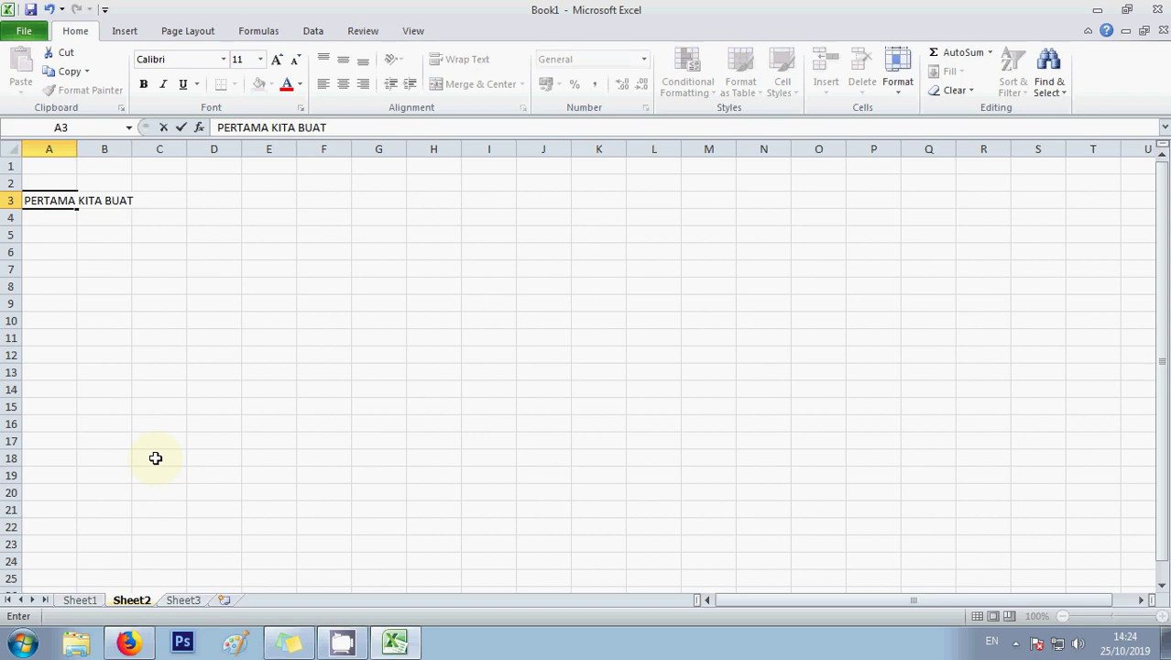
pyautogui.write(' KOLOM ')
pyautogui.write('TERLEBI')
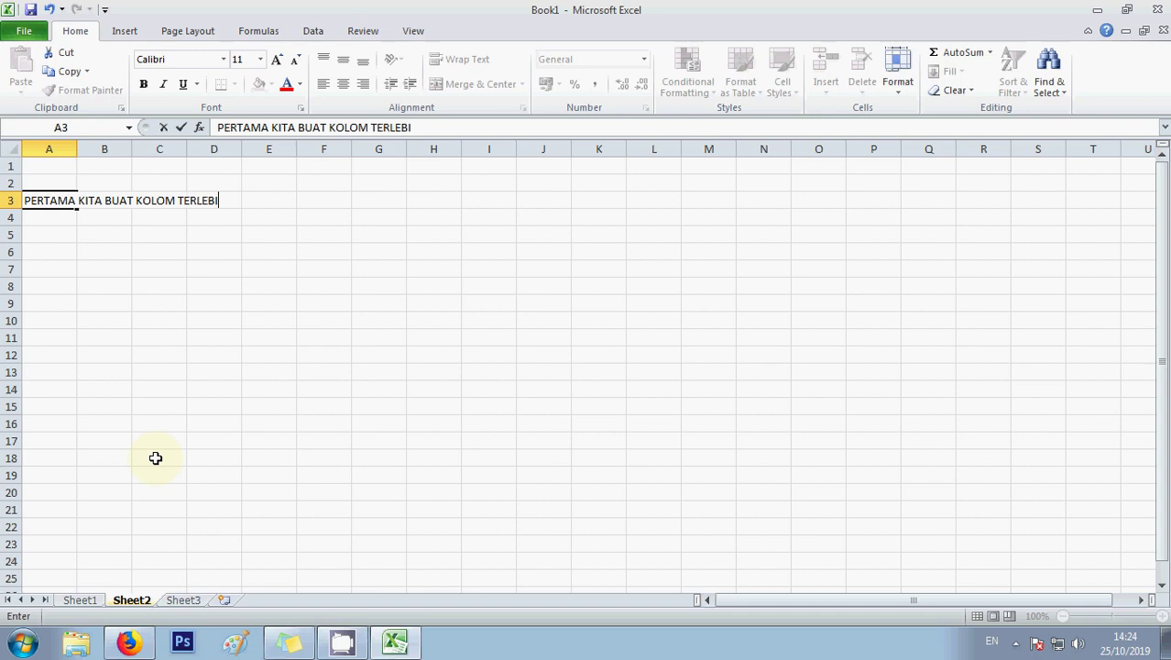
pyautogui.write('H DAHULU')
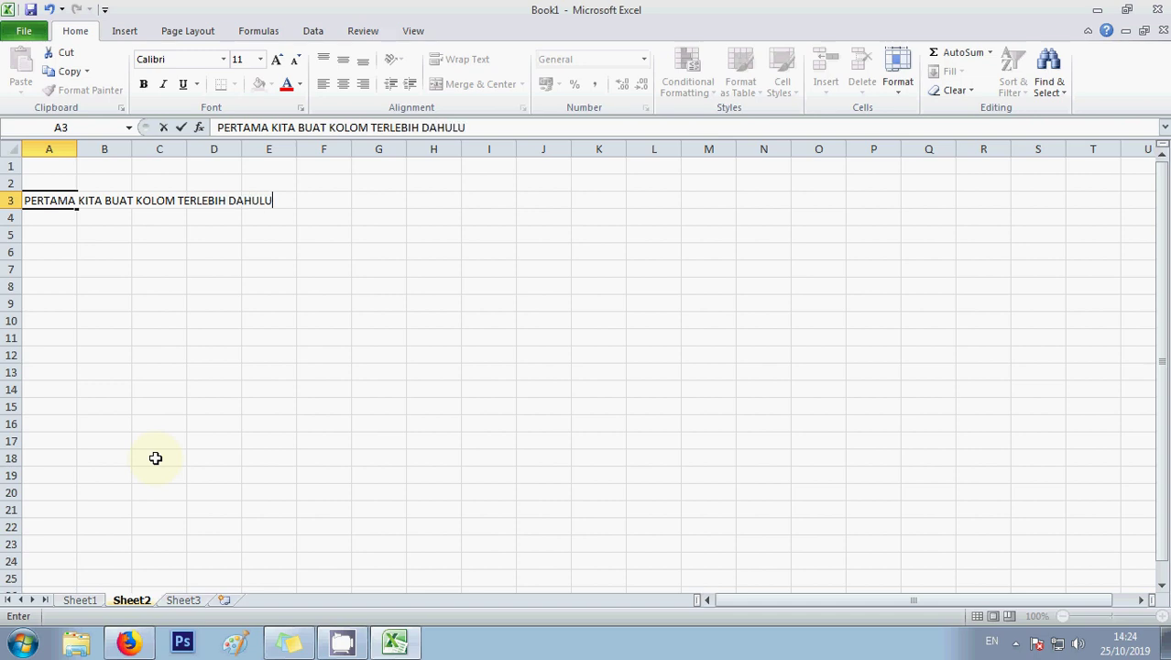
pyautogui.click(97, 392)
pyautogui.click(55, 274)
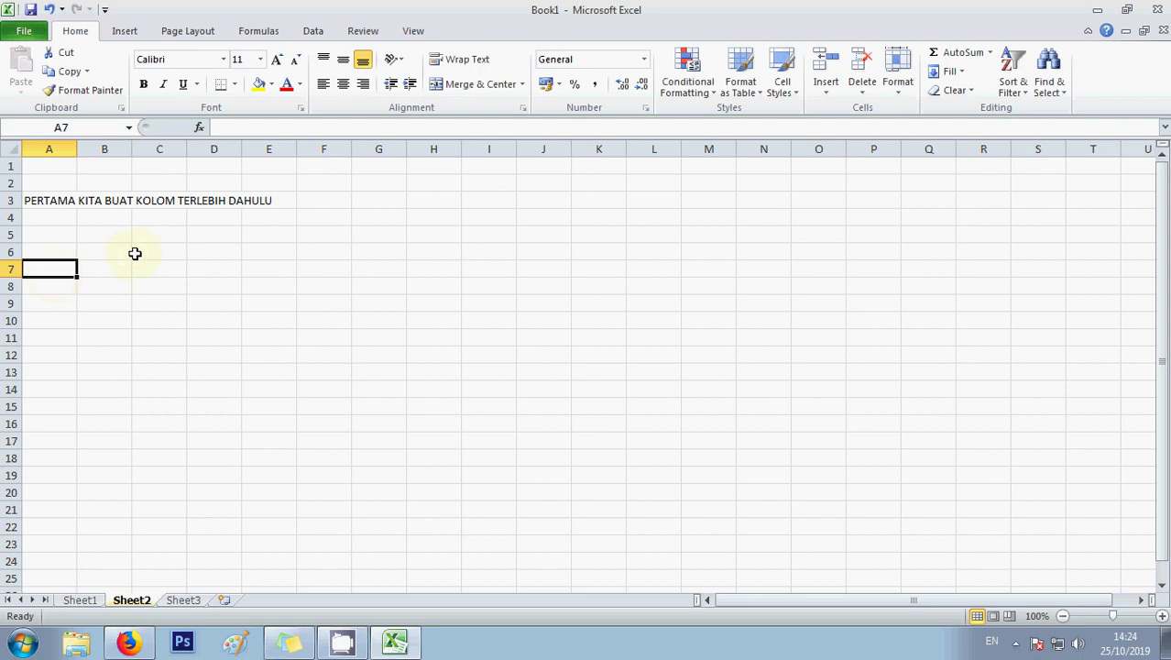
# Step: Enter the headers NO., NAMA and JUMLAH in A7:C7
pyautogui.write('NO.')
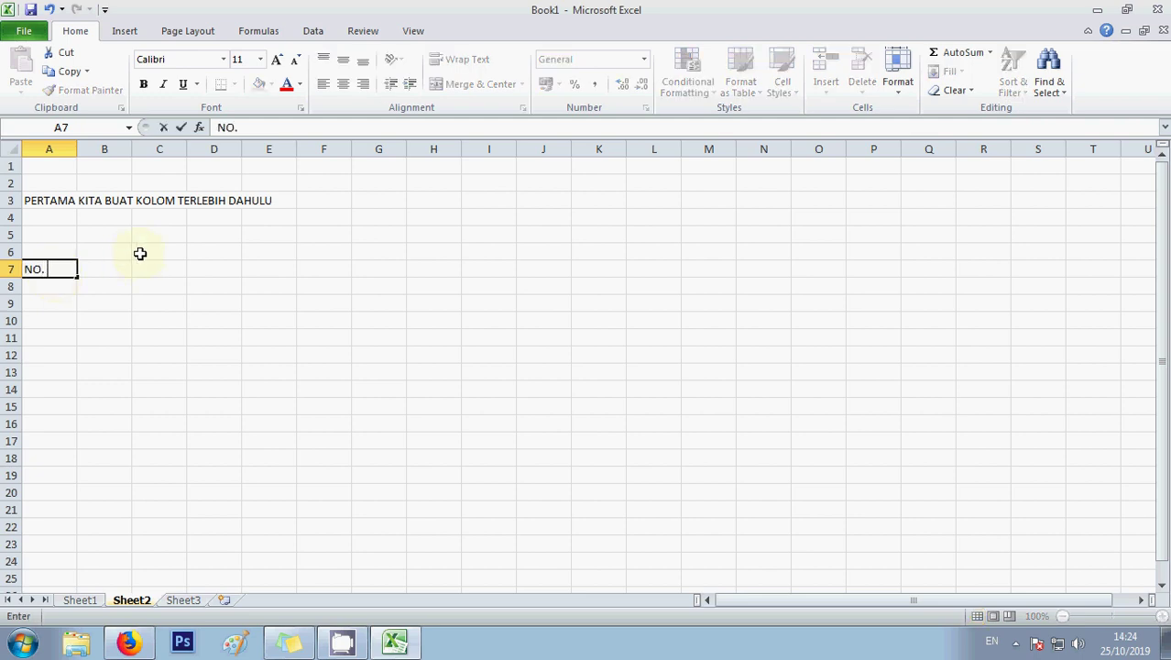
pyautogui.press('Return')
pyautogui.press('Up')
pyautogui.press('Right')
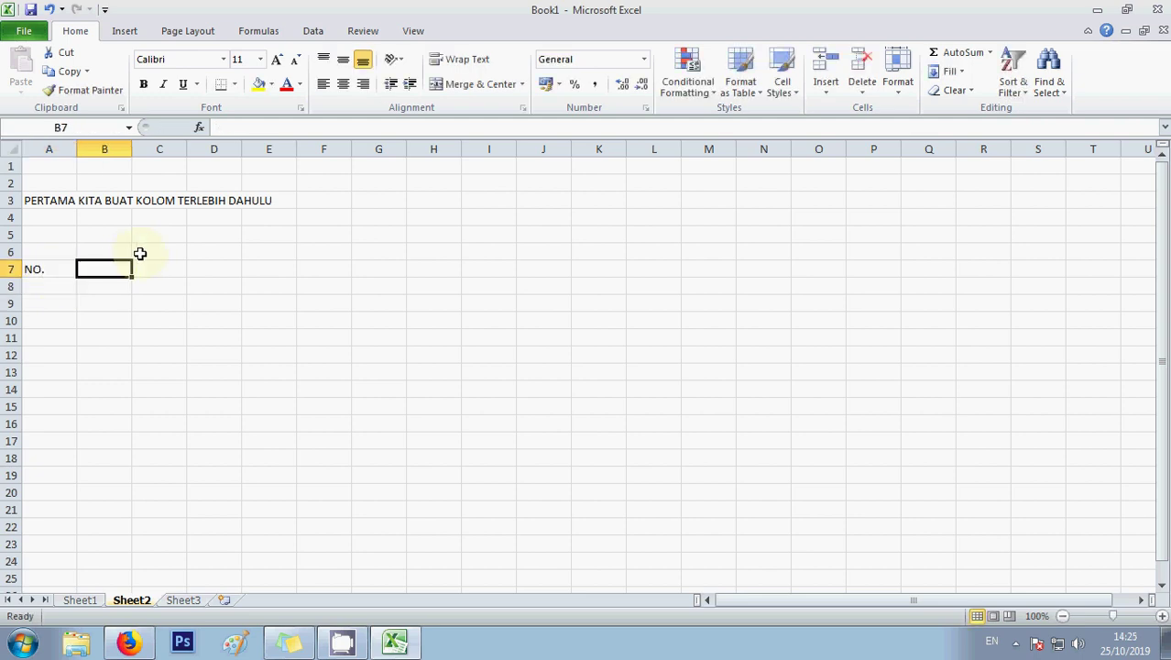
pyautogui.write('NAMA')
pyautogui.press('Return')
pyautogui.press('Up')
pyautogui.press('Right')
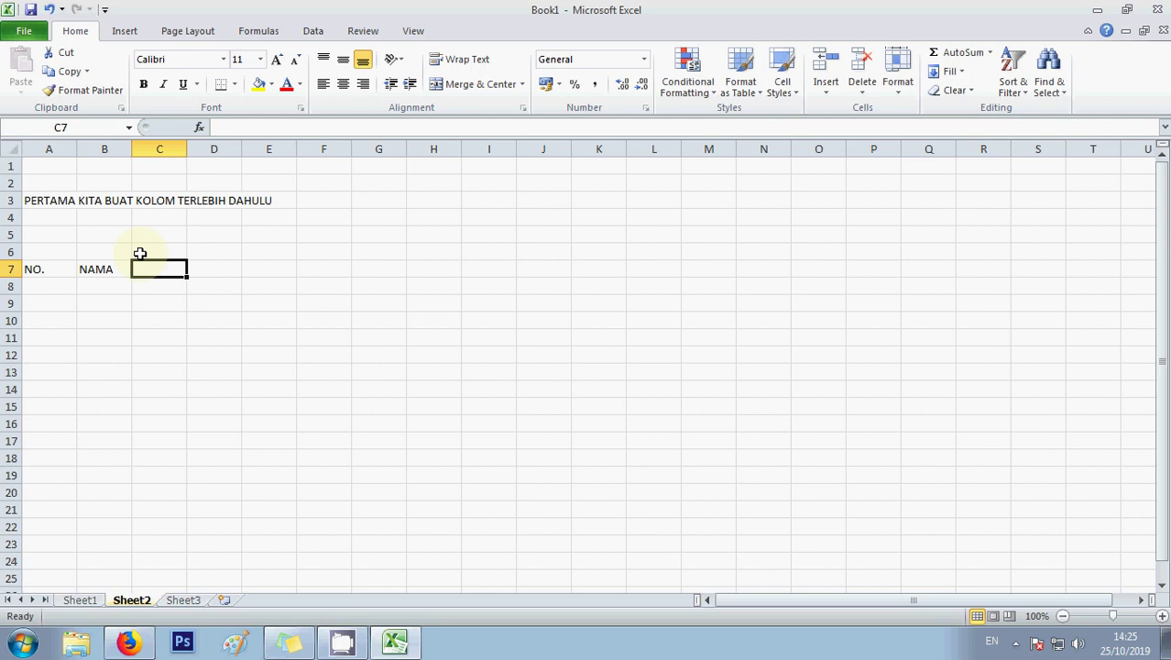
pyautogui.write('JUMLAH')
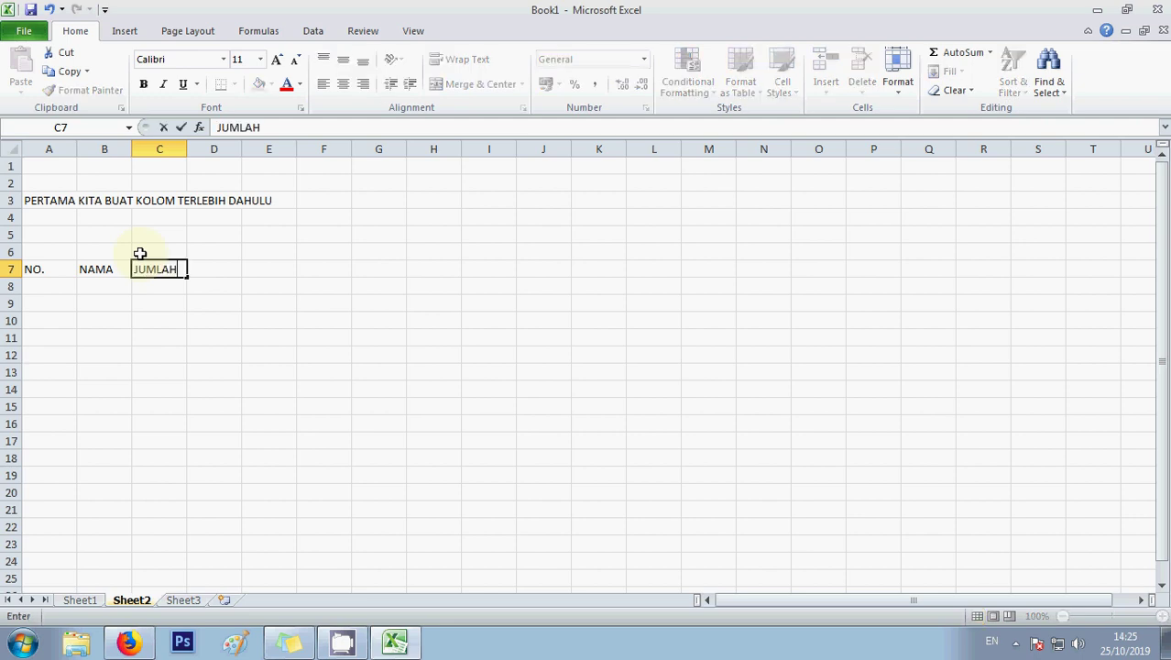
pyautogui.press('Return')
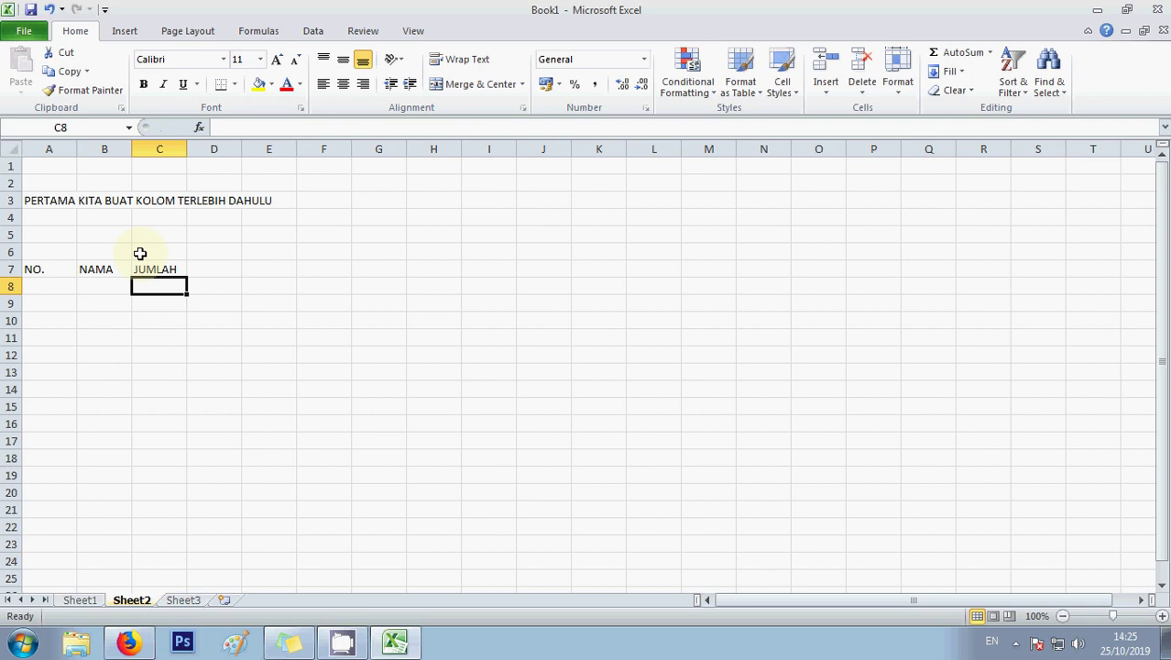
# Step: Type the numbers 1 to 6 down A9:A14 and select them
pyautogui.click(38, 302)
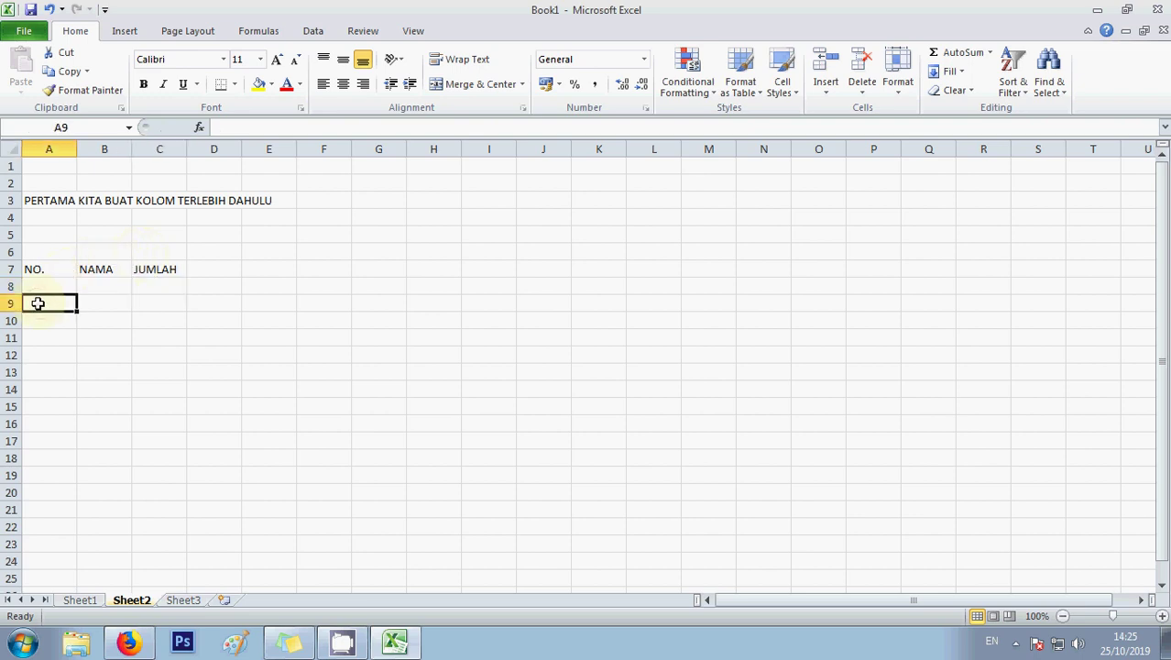
pyautogui.write('1 2 3 ')
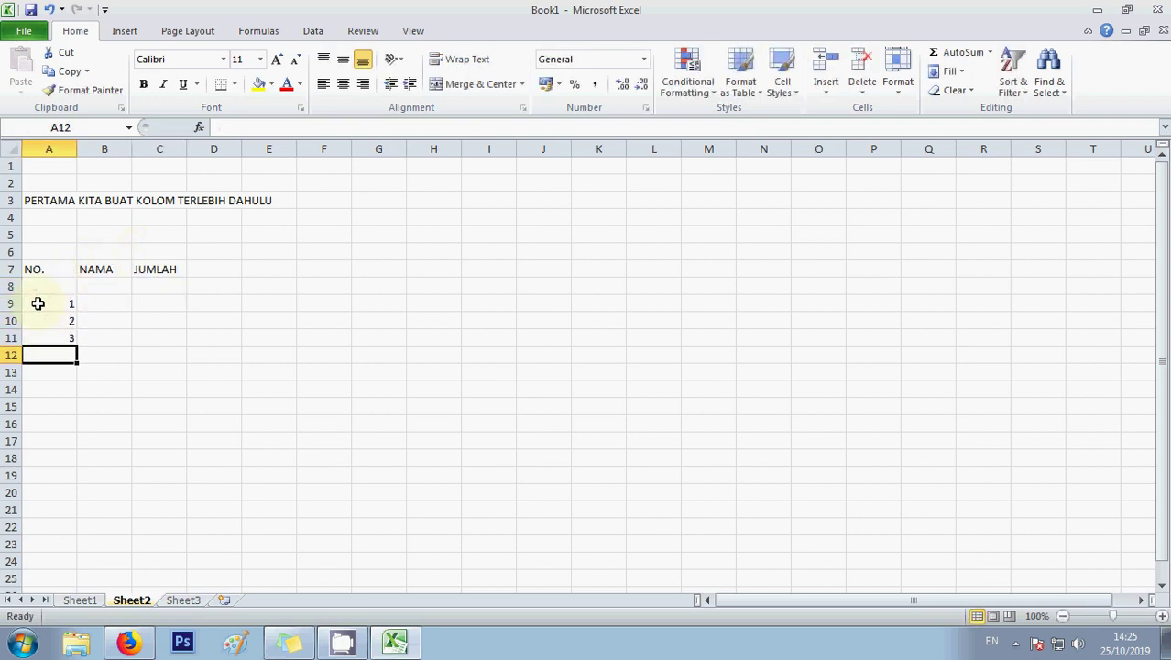
pyautogui.write('4 5 6')
pyautogui.press('Return')
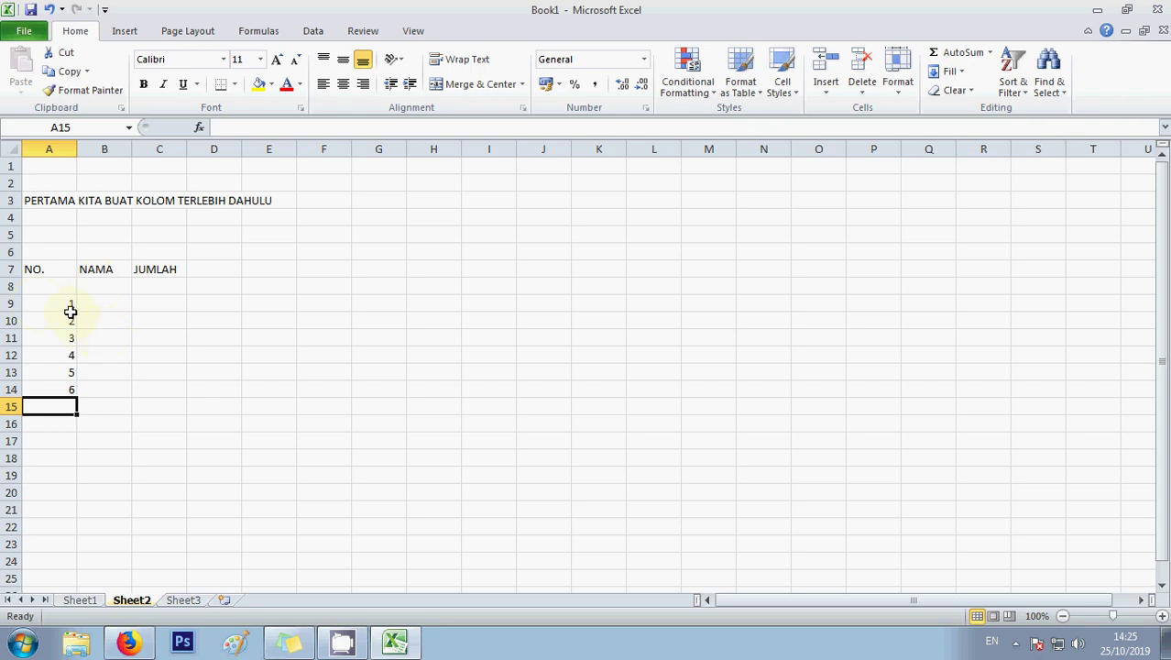
pyautogui.moveTo(66, 306)
pyautogui.mouseDown()
pyautogui.moveTo(56, 381)
pyautogui.moveTo(77, 436)
pyautogui.moveTo(74, 478)
pyautogui.moveTo(74, 460)
pyautogui.mouseUp()
# Step: Extend the numbering down to 10 in A18 and centre column A
pyautogui.click(264, 406)
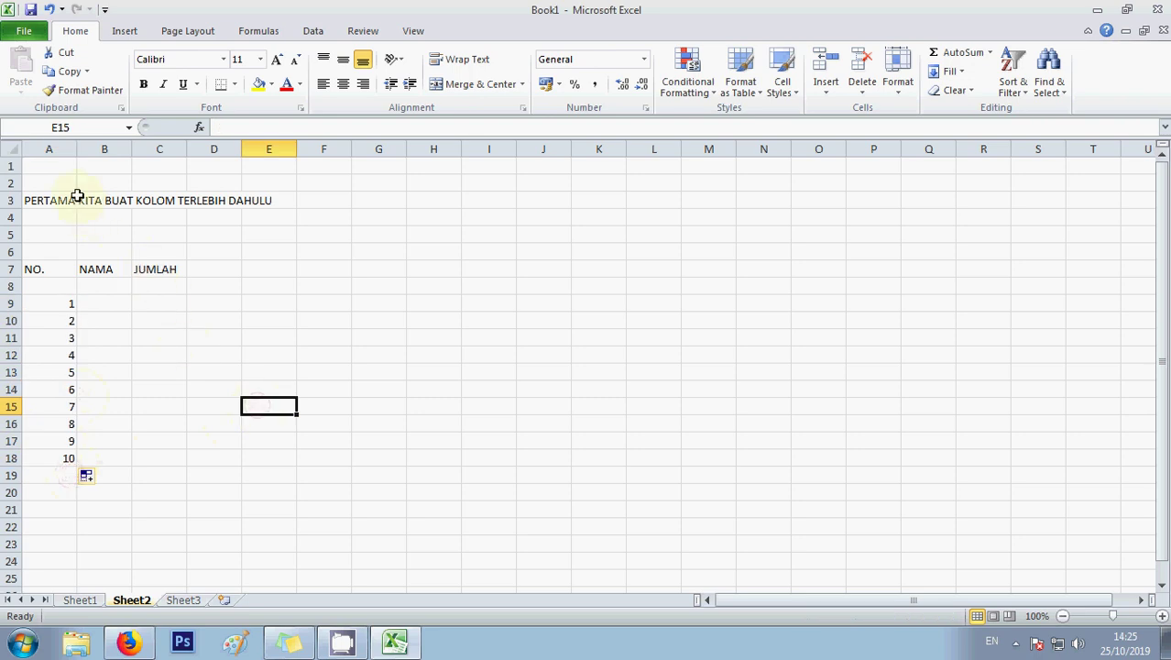
pyautogui.click(53, 148)
pyautogui.click(345, 85)
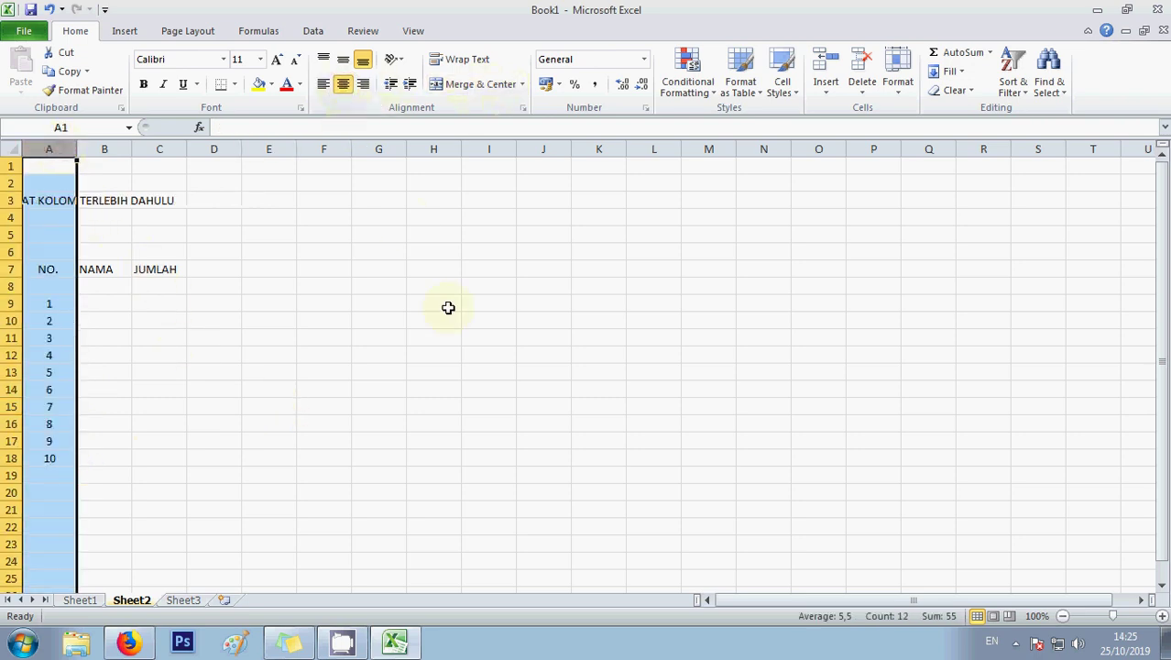
pyautogui.click(448, 308)
# Step: Enlarge the row 7 header text with Grow Font twice
pyautogui.doubleClick(61, 268)
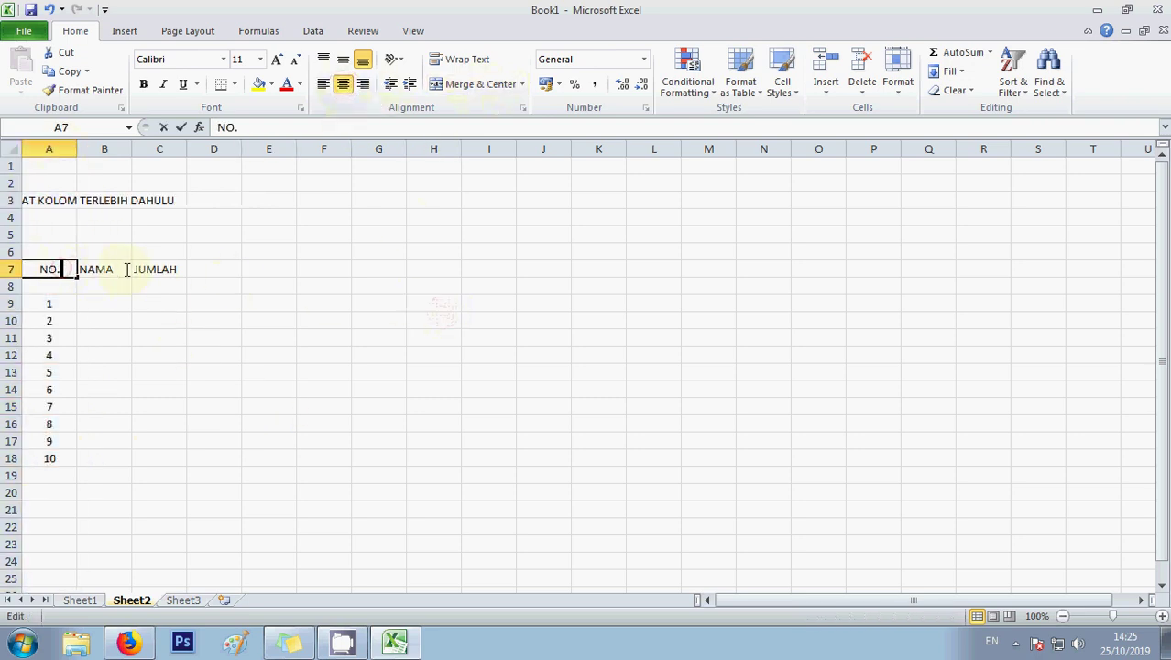
pyautogui.click(169, 308)
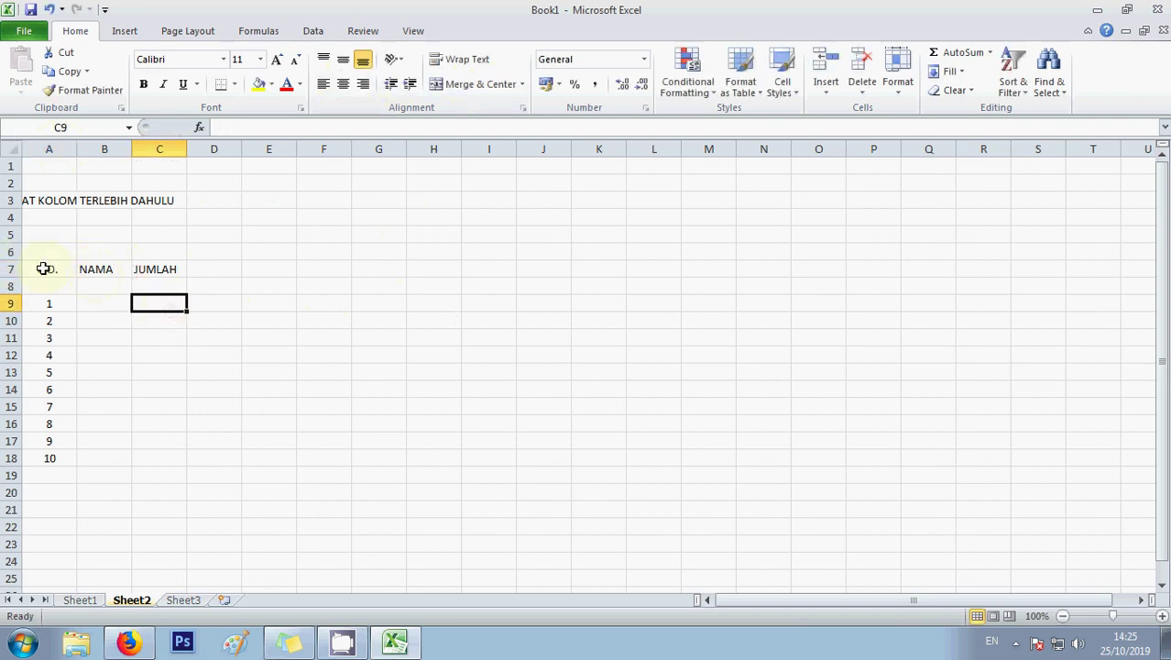
pyautogui.click(11, 269)
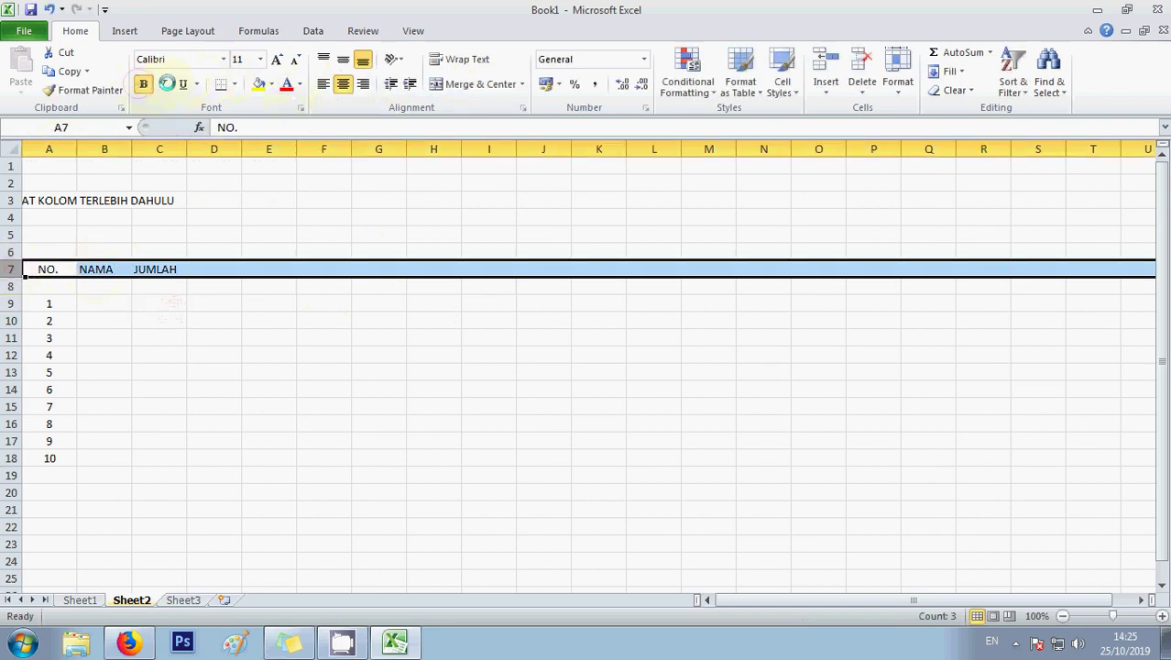
pyautogui.click(277, 59)
pyautogui.click(277, 58)
pyautogui.click(277, 59)
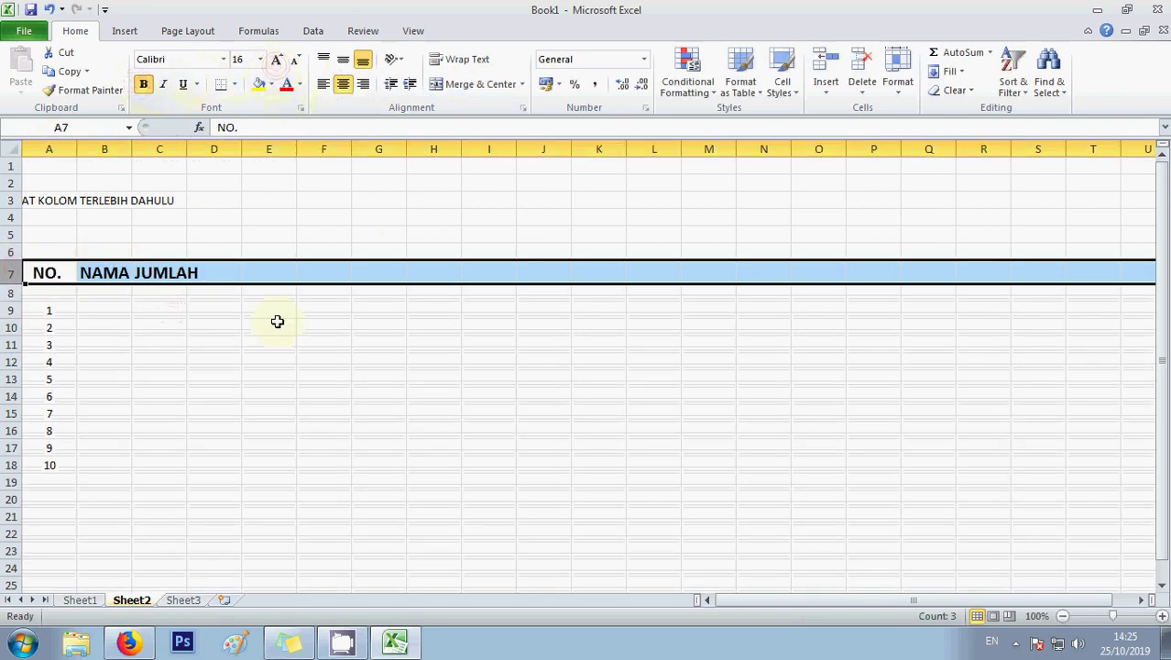
pyautogui.click(274, 344)
# Step: Widen column C to fit the JUMLAH header
pyautogui.moveTo(188, 147); pyautogui.dragTo(191, 143)
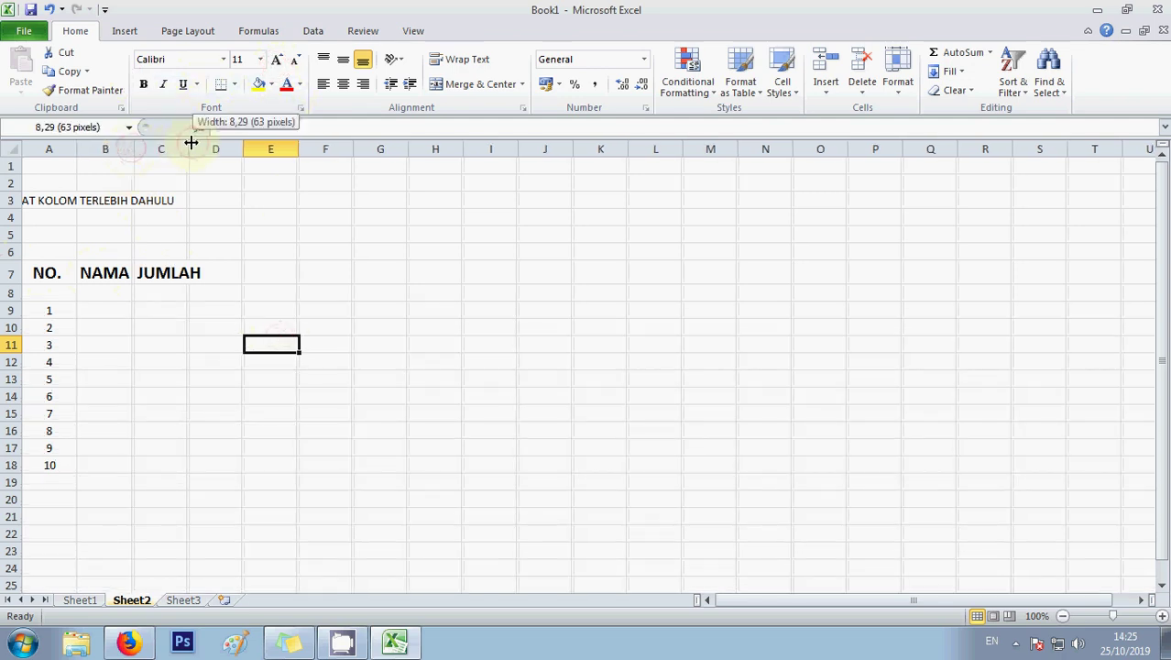
pyautogui.moveTo(41, 271); pyautogui.dragTo(216, 272)
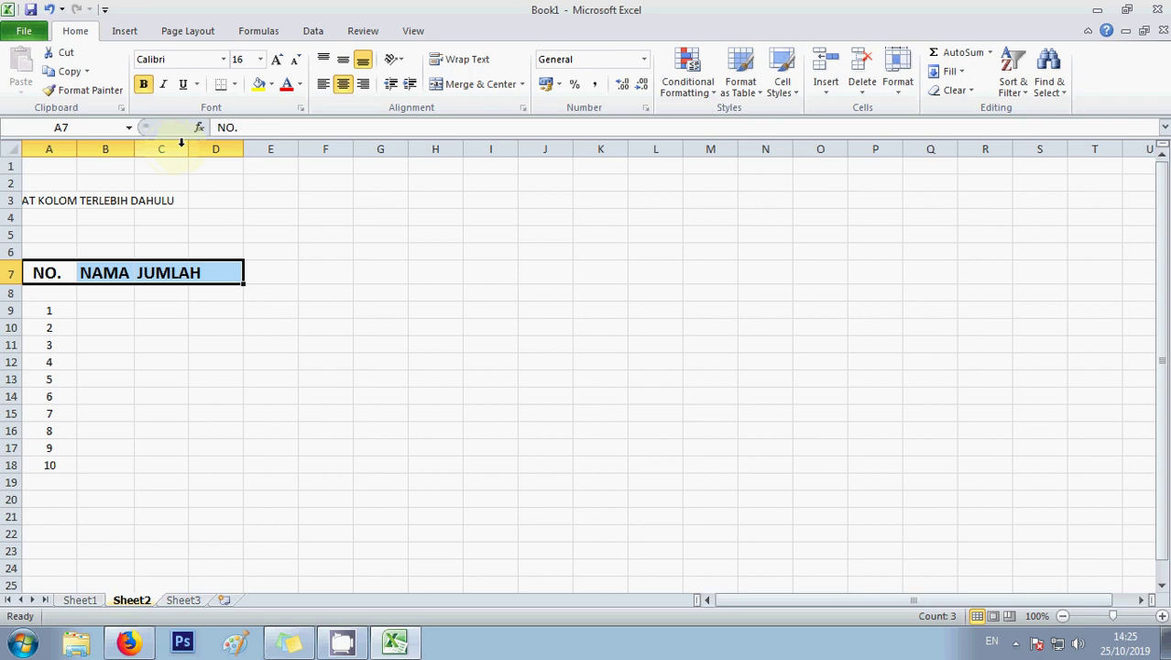
pyautogui.moveTo(190, 149); pyautogui.dragTo(206, 148)
pyautogui.click(55, 271)
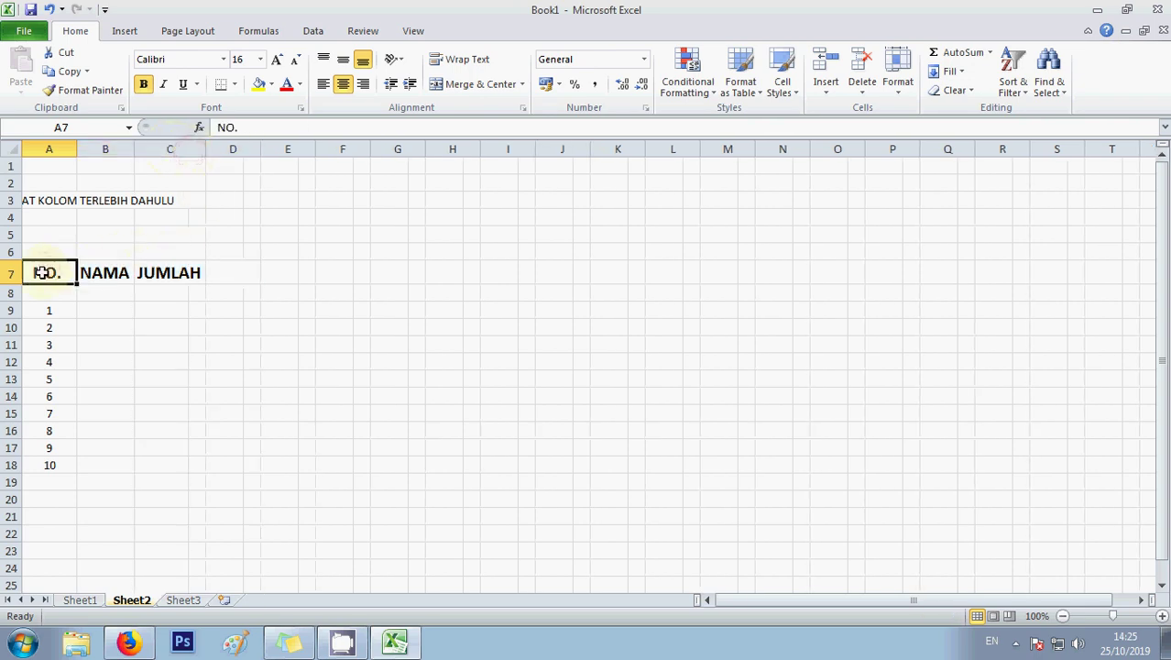
# Step: Apply All Borders to the table range A7:C18
pyautogui.moveTo(41, 272); pyautogui.dragTo(169, 464)
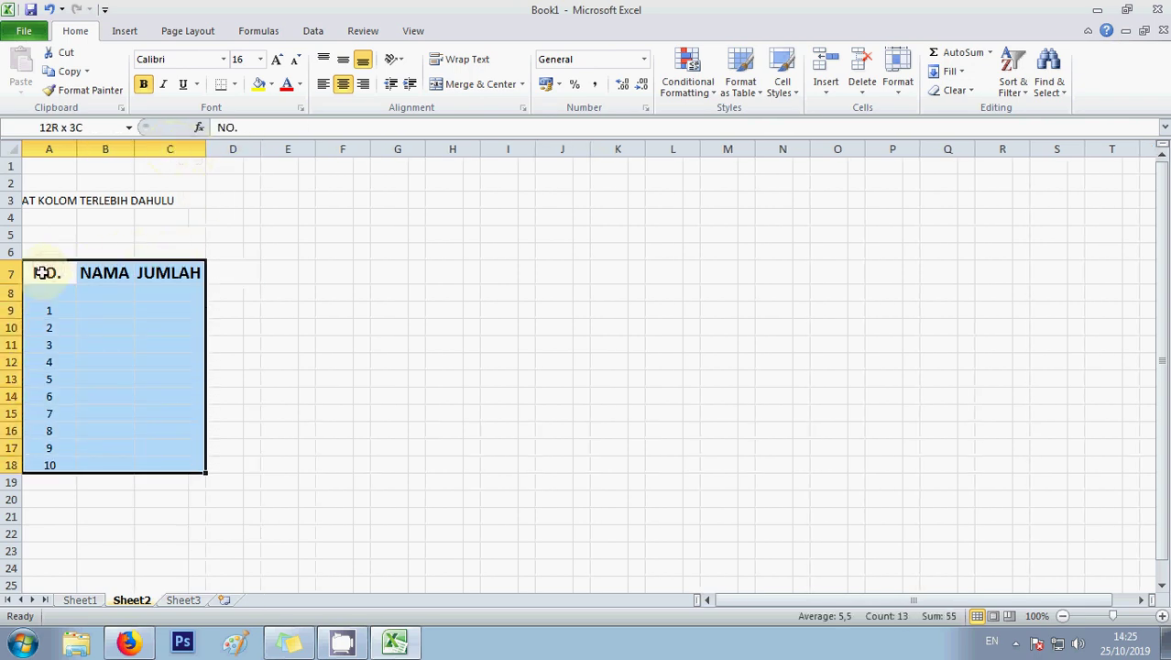
pyautogui.click(235, 84)
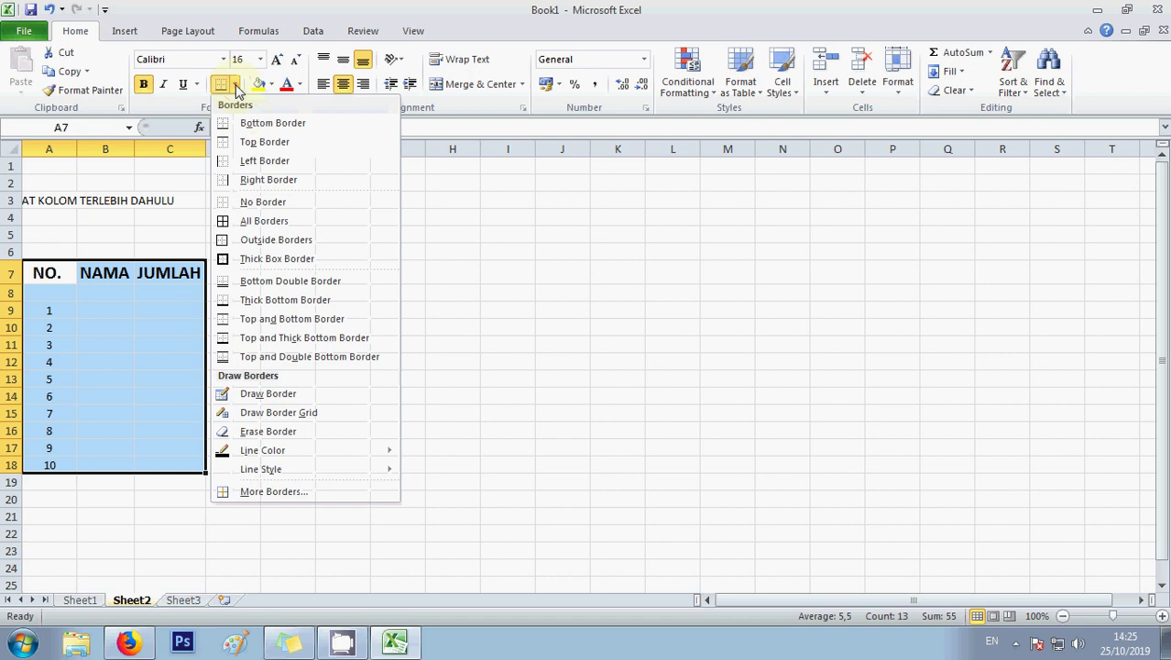
pyautogui.click(246, 220)
pyautogui.click(508, 327)
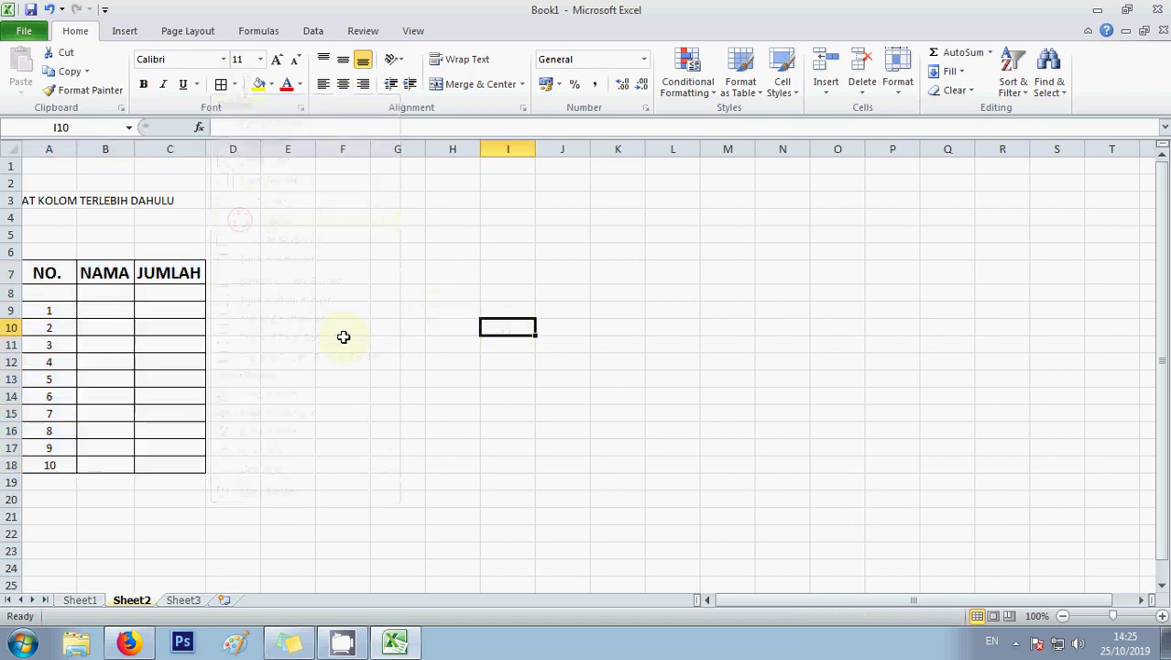
pyautogui.click(97, 314)
# Step: Enter the first six names in the NAMA column, B9:B14
pyautogui.write('SANTI')
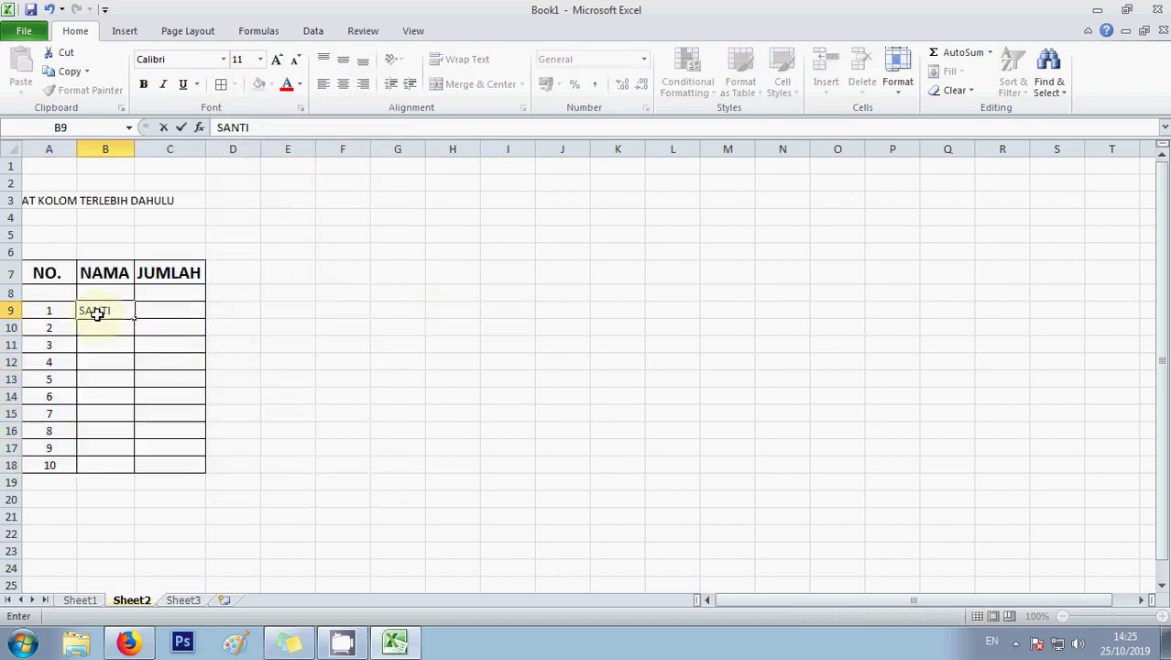
pyautogui.press('Return')
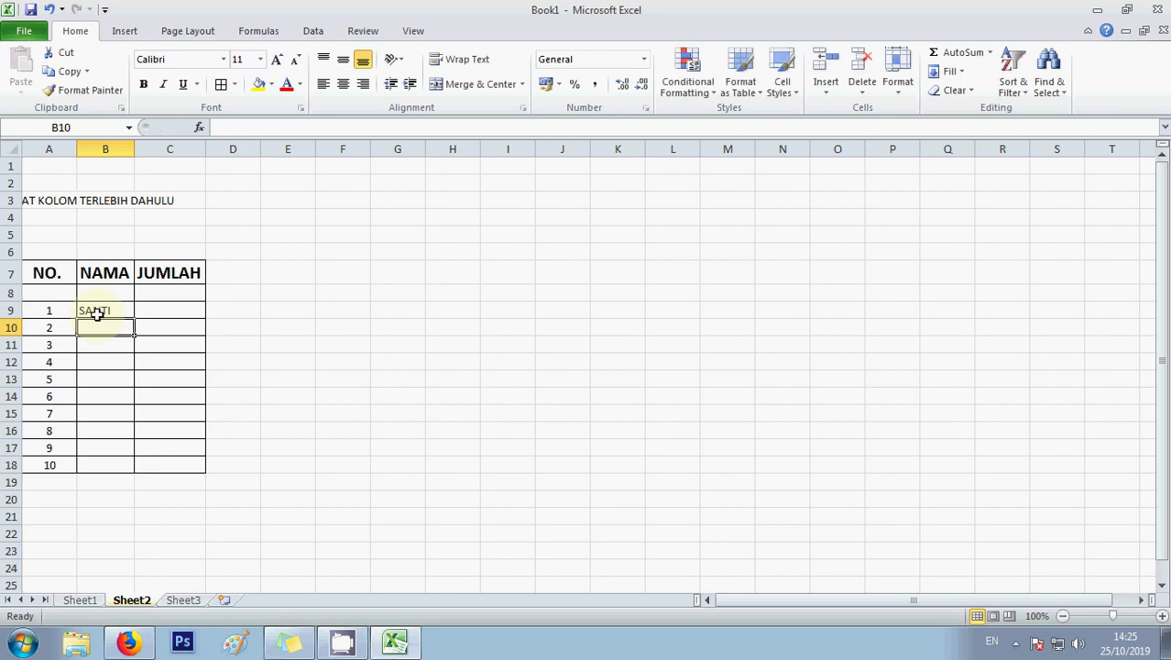
pyautogui.write('JUNI')
pyautogui.press('Return')
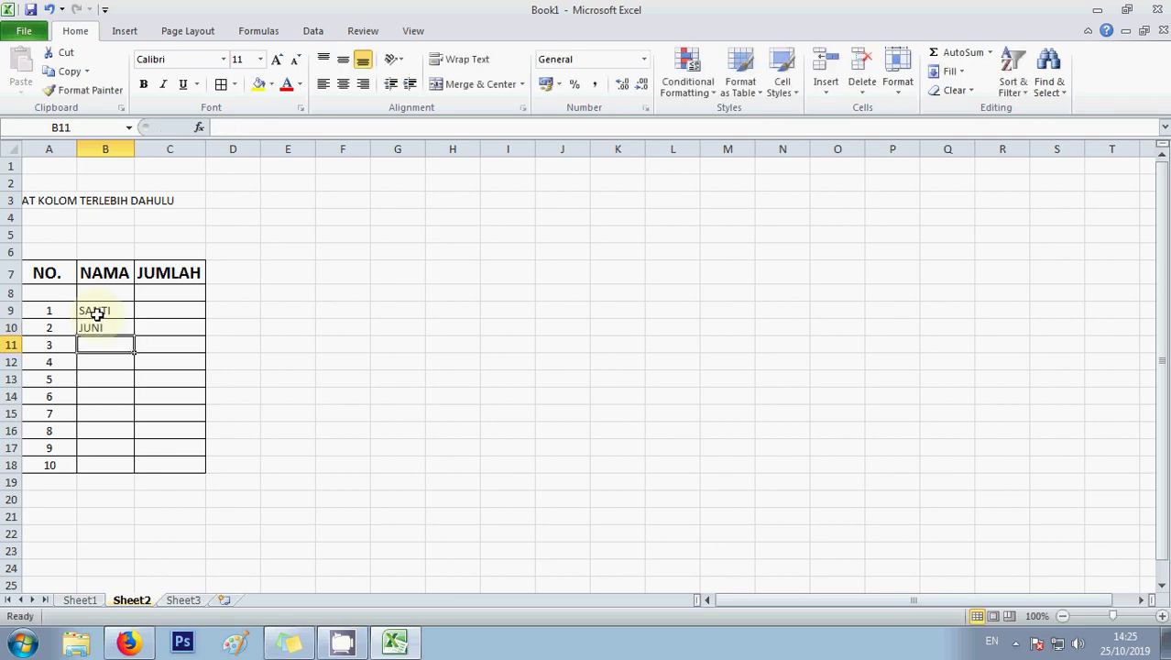
pyautogui.write('J')
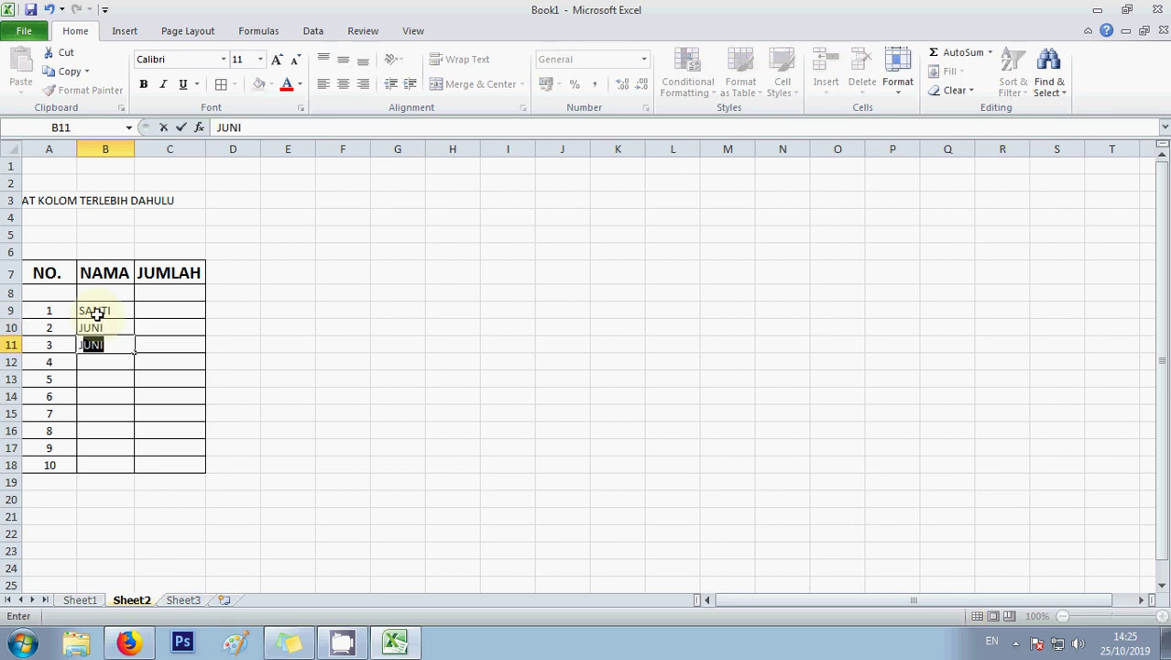
pyautogui.write('IMMY')
pyautogui.press('Return')
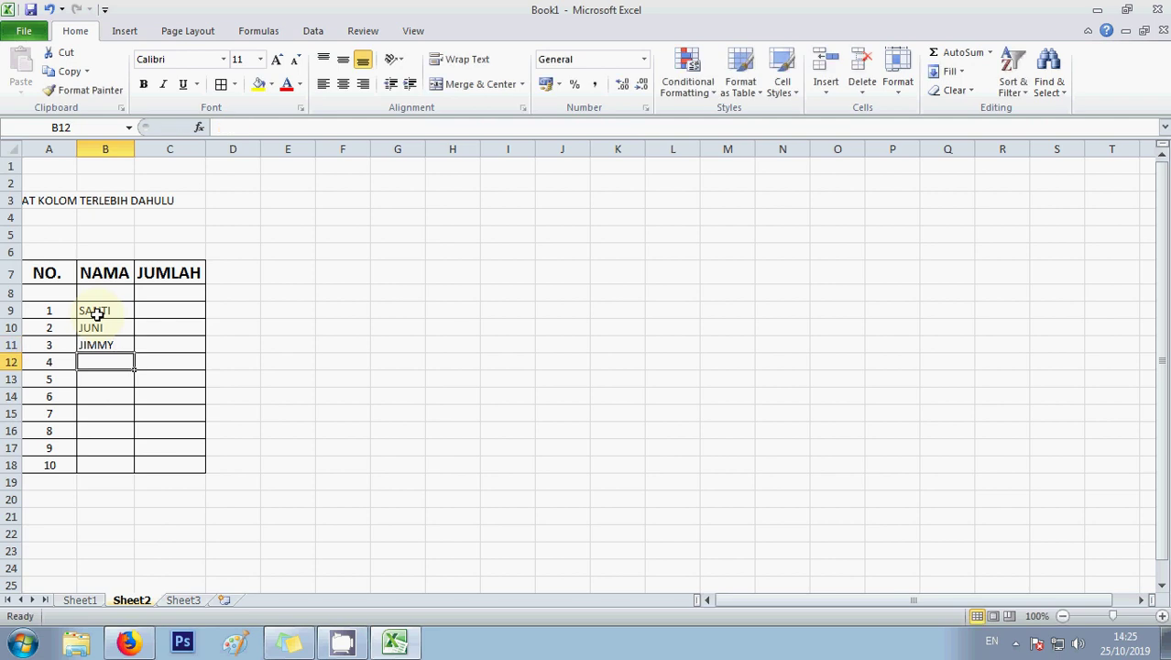
pyautogui.write('BAKI')
pyautogui.press('Return')
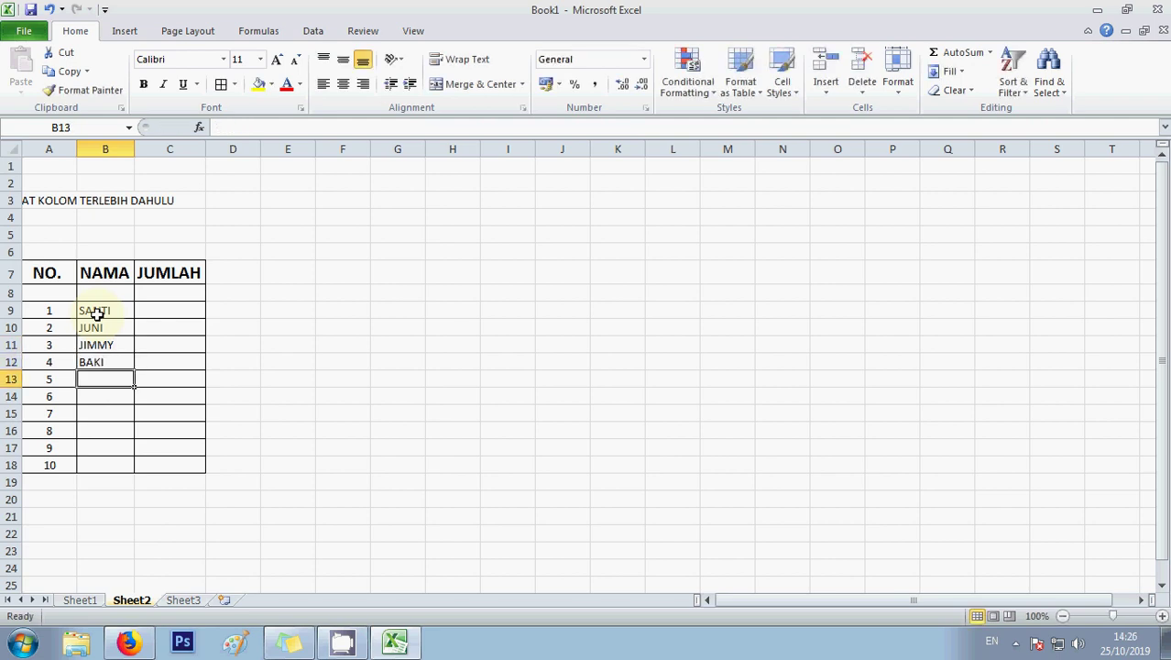
pyautogui.write('BUDI')
pyautogui.press('Return')
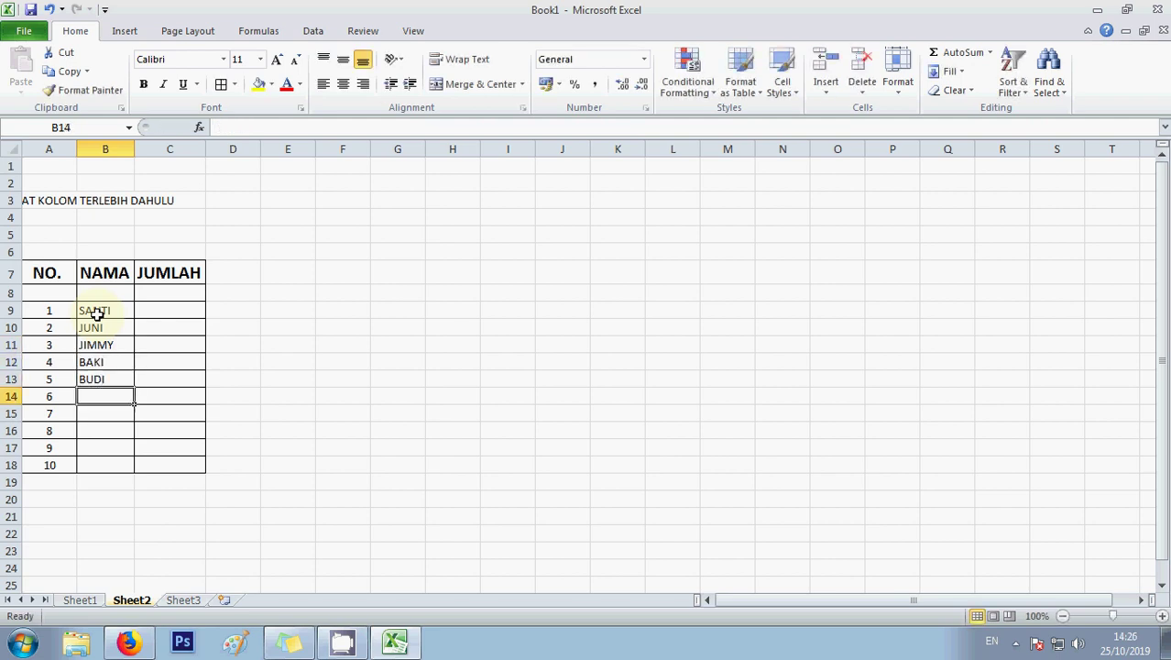
pyautogui.write('SINTIA')
pyautogui.press('Return')
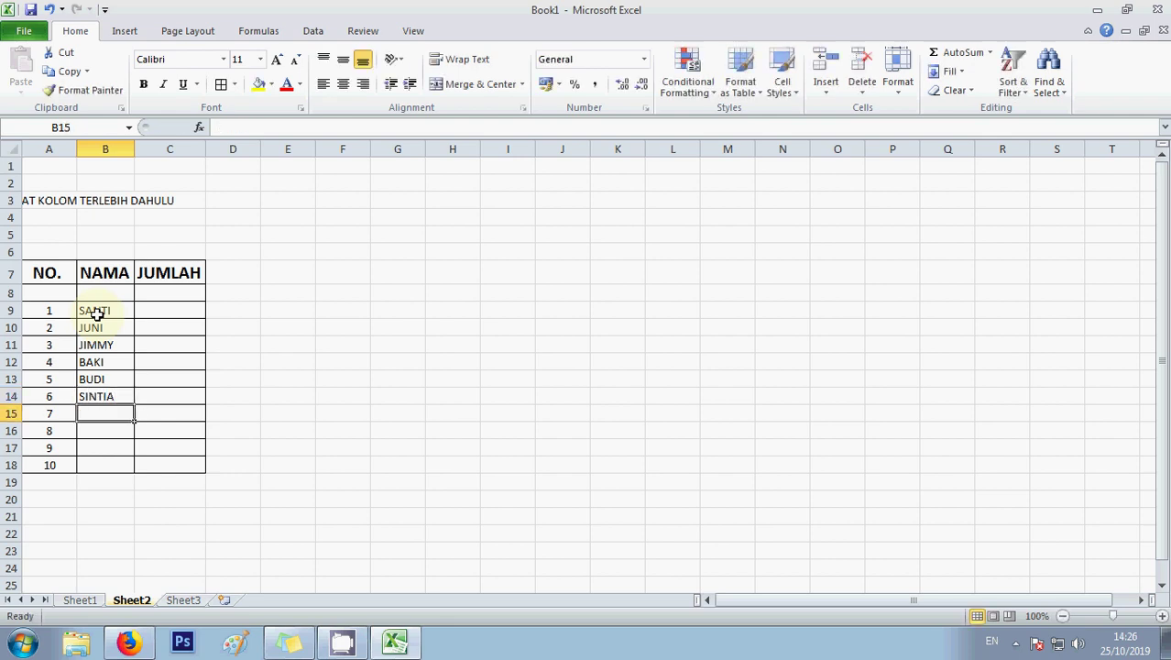
# Step: Enter the remaining four names in B15:B18
pyautogui.write('AMI')
pyautogui.press('Return')
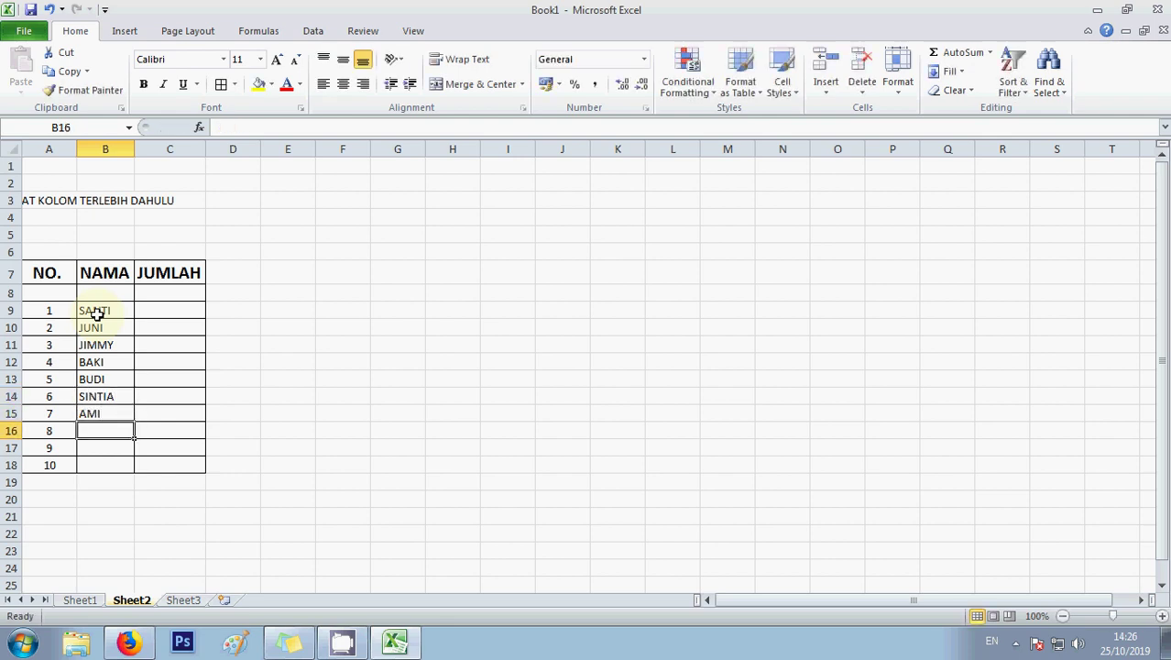
pyautogui.write('CANDA')
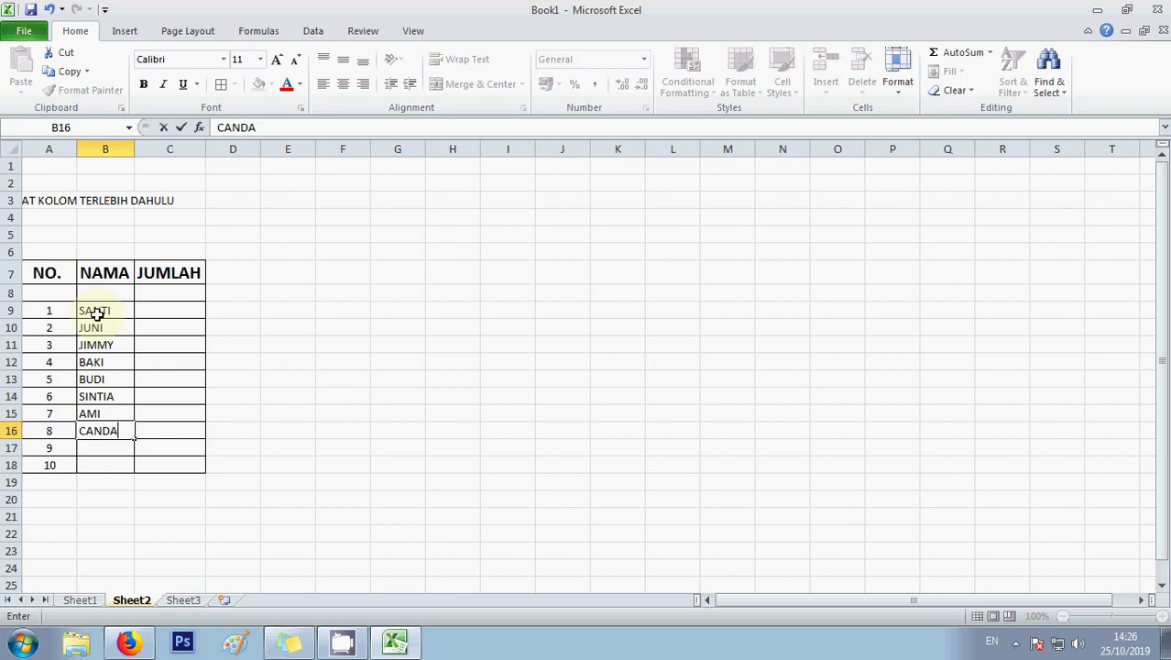
pyautogui.press('Return')
pyautogui.write('DU')
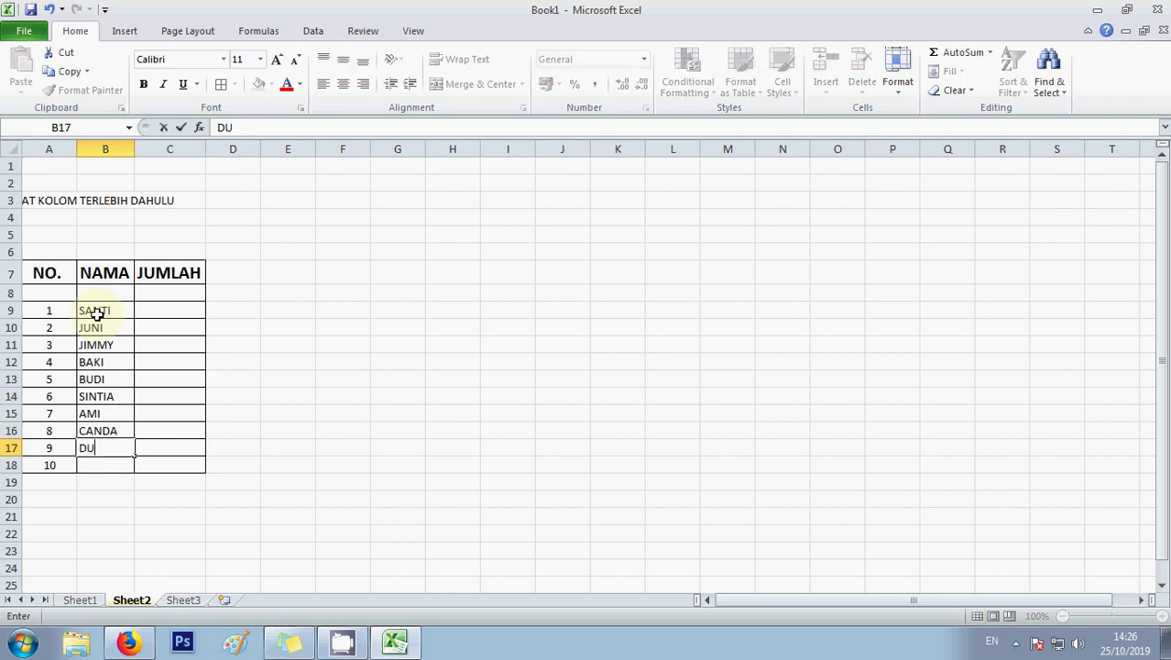
pyautogui.write('NI')
pyautogui.press('Return')
pyautogui.write('TUI')
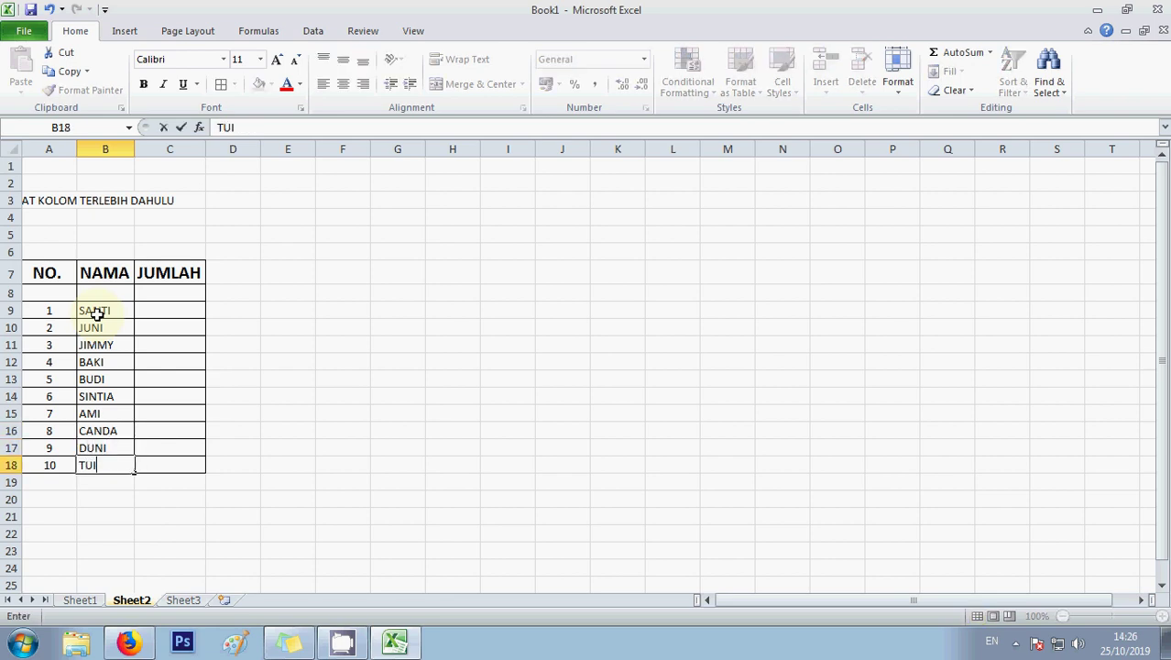
pyautogui.press('Return')
pyautogui.press('Up')
# Step: Enter amounts 23000, 24000, 25000, 26000 and 27000 in C9:C13
pyautogui.press('Right')
pyautogui.press('Up')
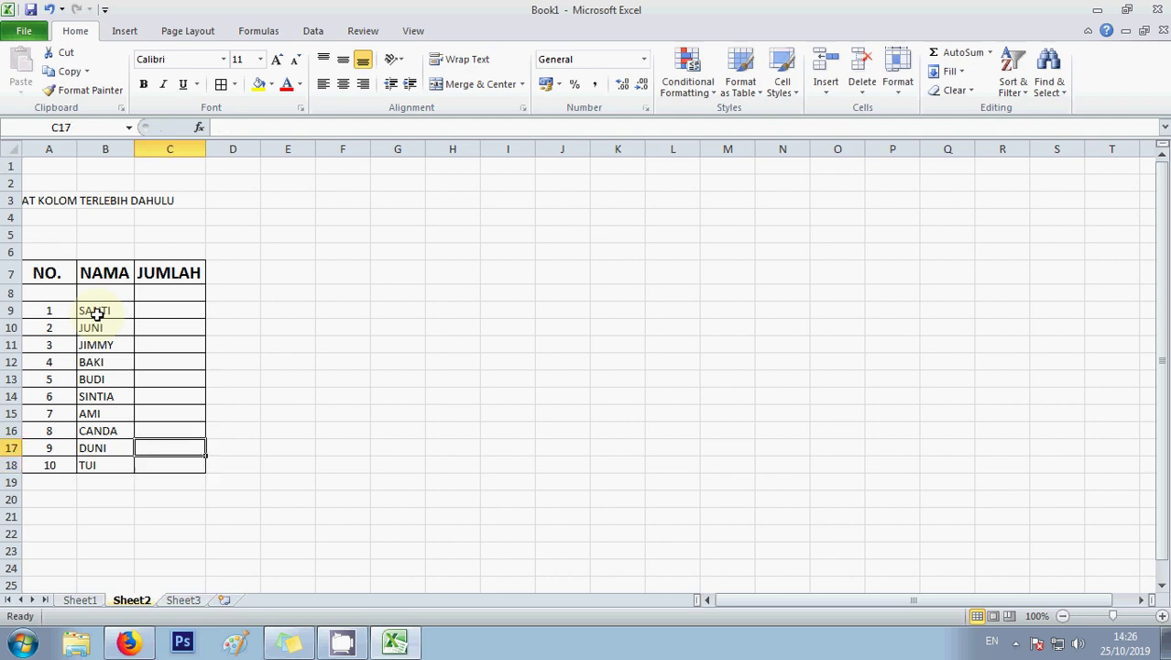
pyautogui.press('Up')
pyautogui.press('Up')
pyautogui.press('Up')
pyautogui.press('Up')
pyautogui.press('Up')
pyautogui.press('Up')
pyautogui.press('Up')
pyautogui.press('Up')
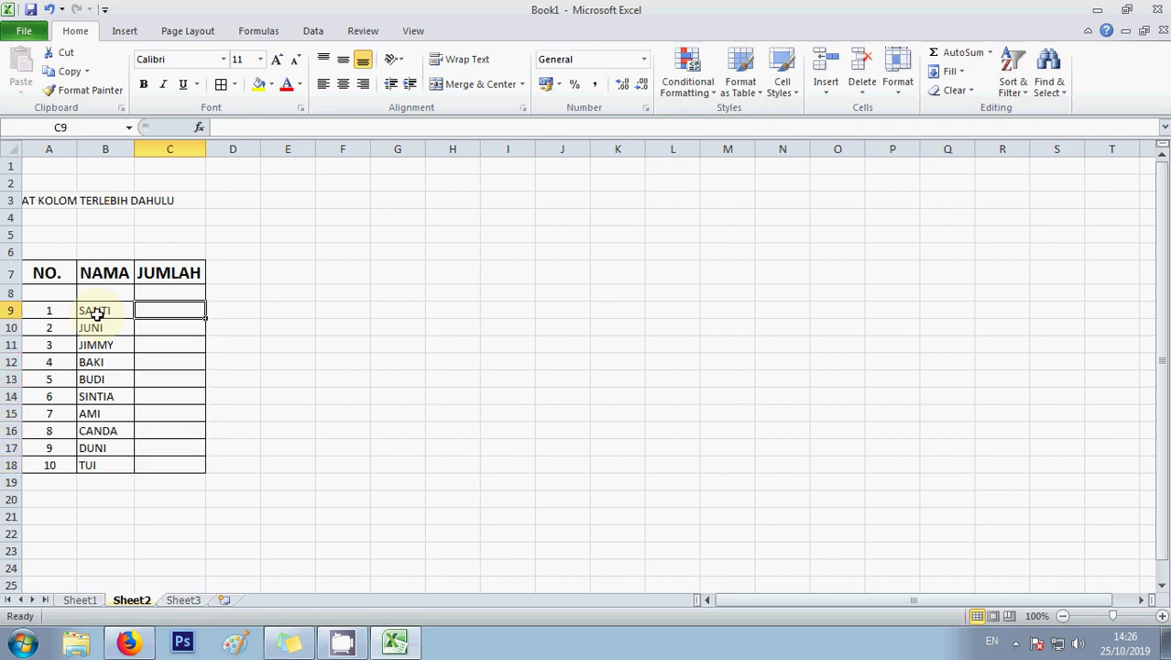
pyautogui.write('23000')
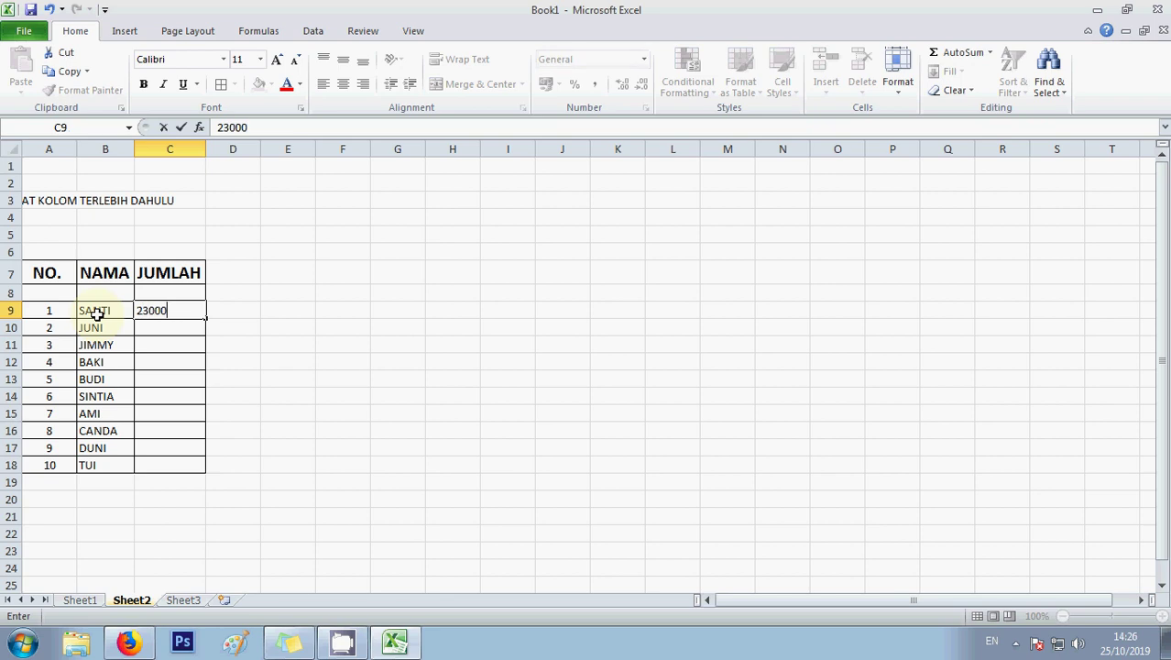
pyautogui.press('Return')
pyautogui.write('240')
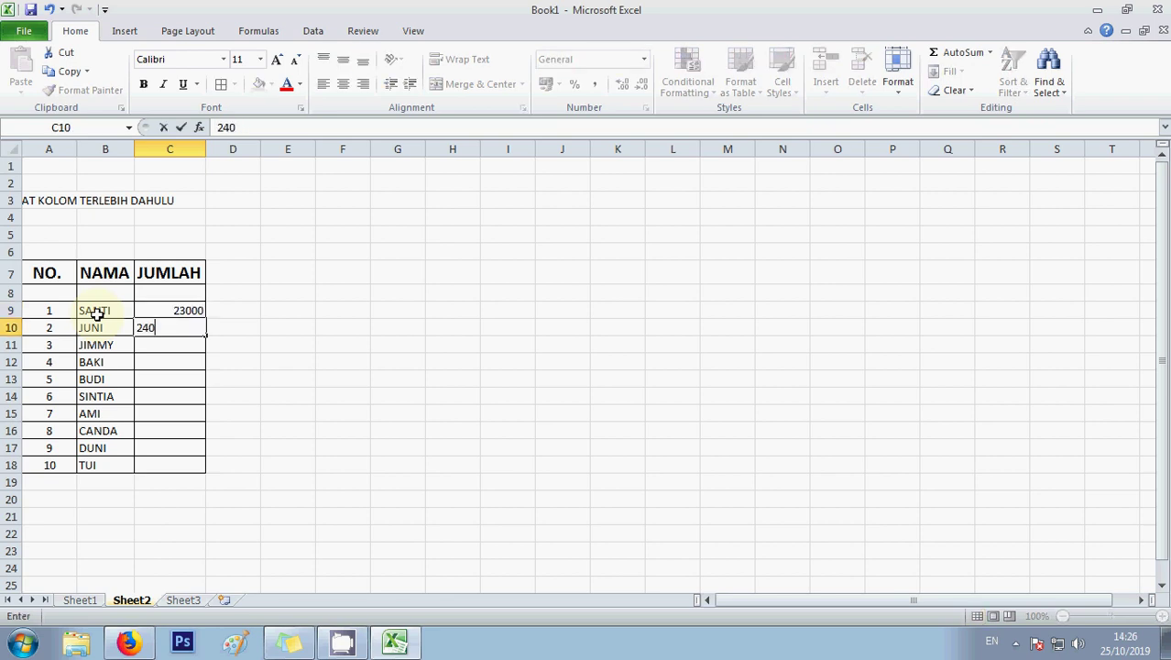
pyautogui.write('0')
pyautogui.press('Return')
pyautogui.write('250')
pyautogui.press('Return')
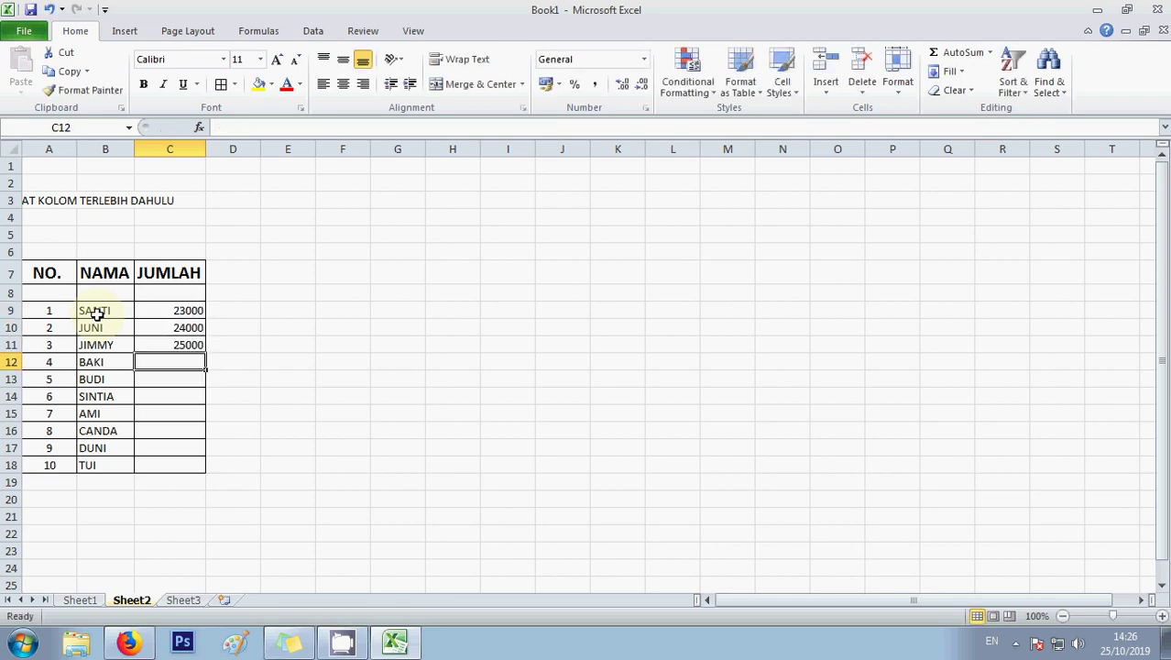
pyautogui.write('26')
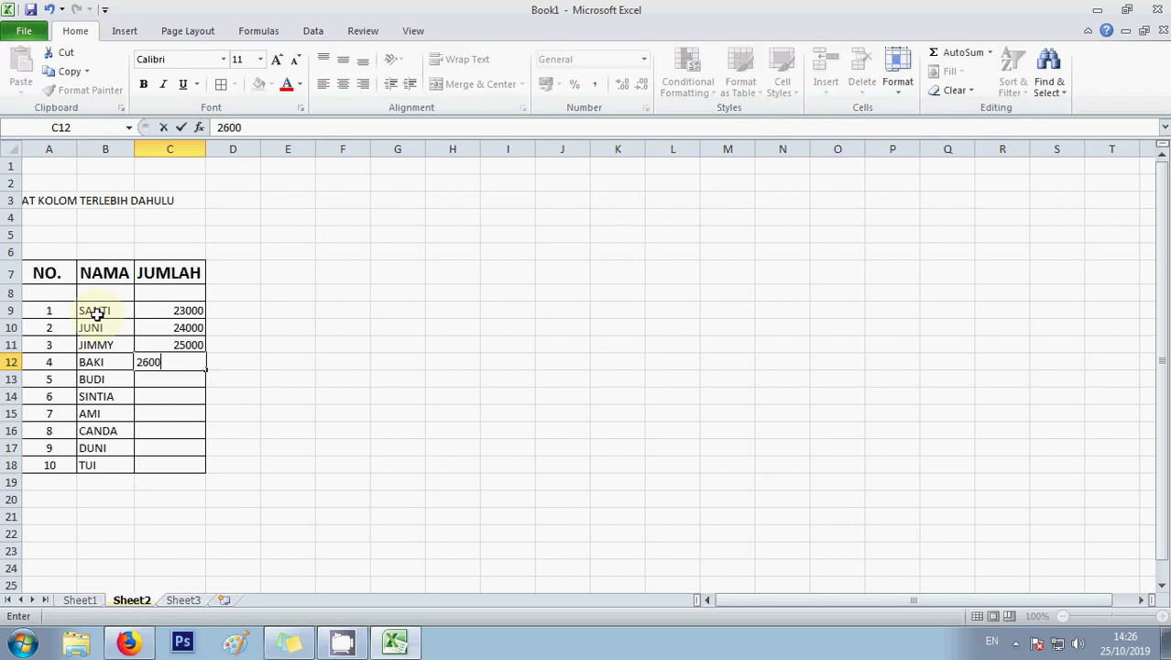
pyautogui.write('0')
pyautogui.press('Return')
pyautogui.write('28')
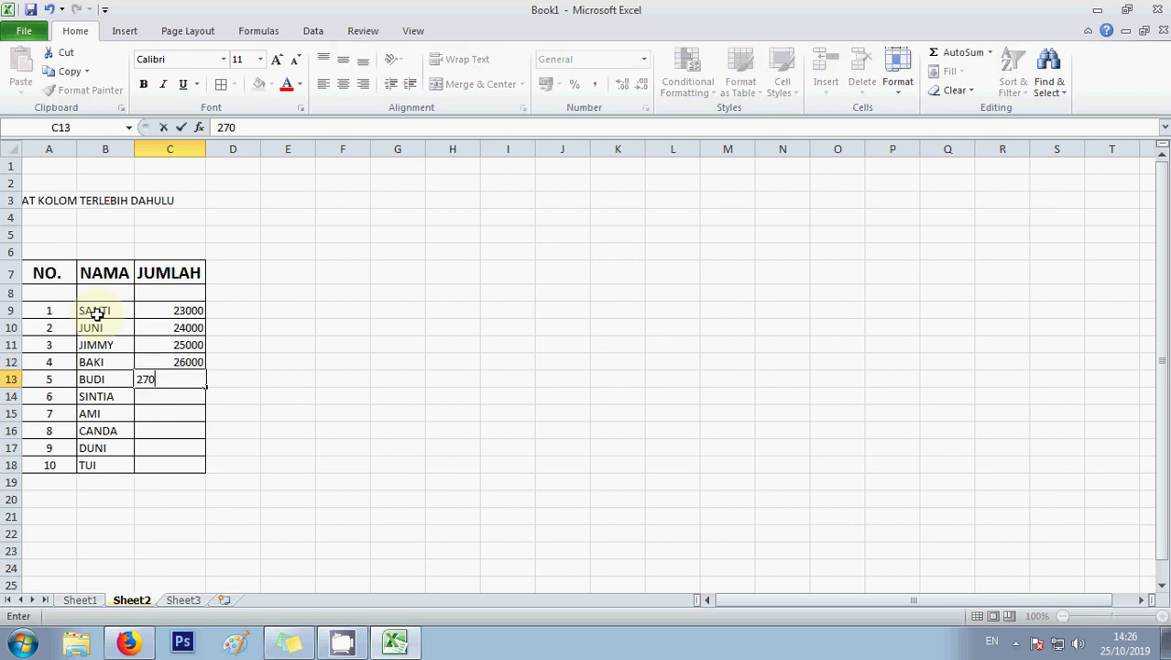
pyautogui.write('00')
pyautogui.press('Return')
# Step: Enter amounts 28000, 30000, 40000, 50000 and 61000 in C14:C18
pyautogui.write('2800')
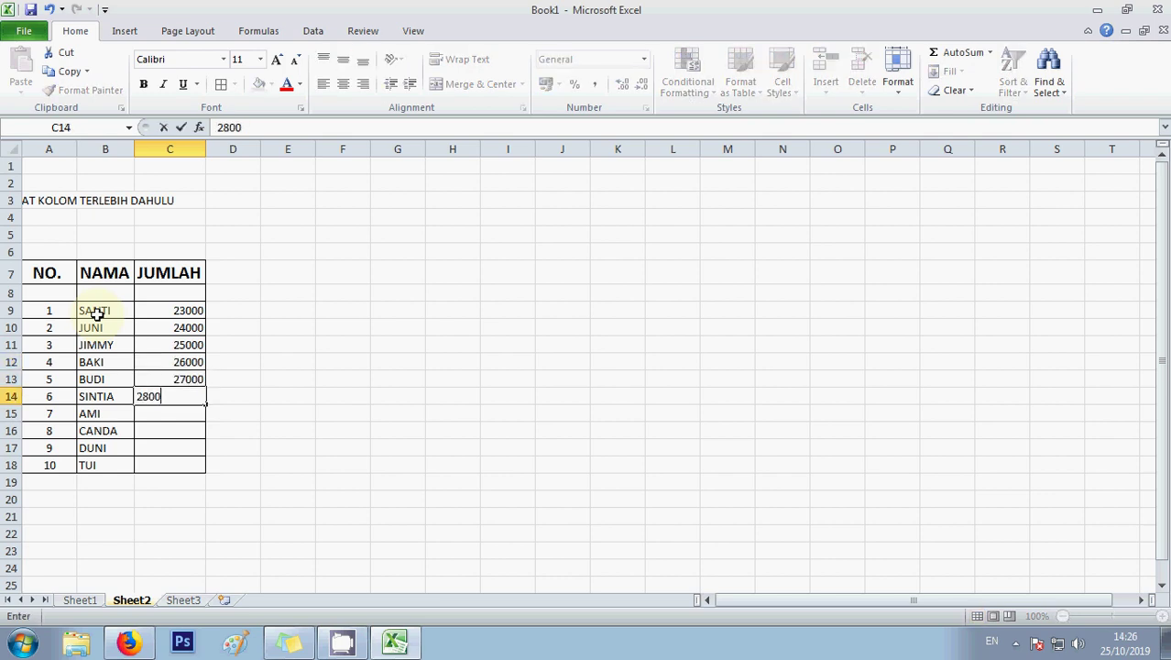
pyautogui.write('0')
pyautogui.press('Return')
pyautogui.write('30000')
pyautogui.press('Return')
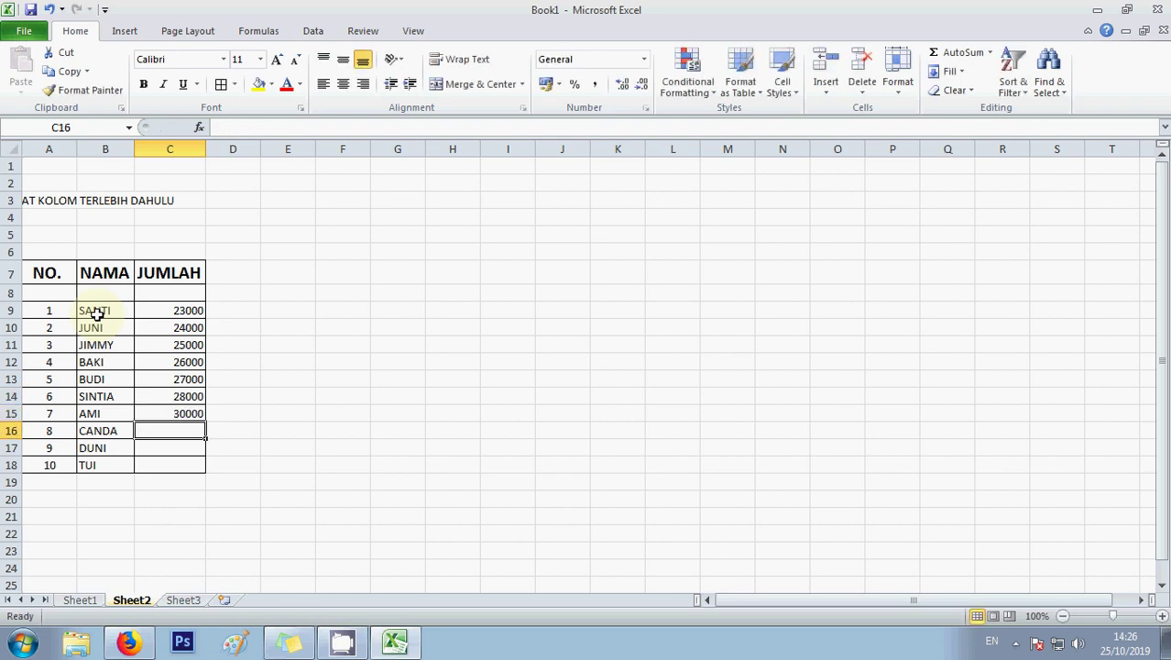
pyautogui.write('40000')
pyautogui.press('Return')
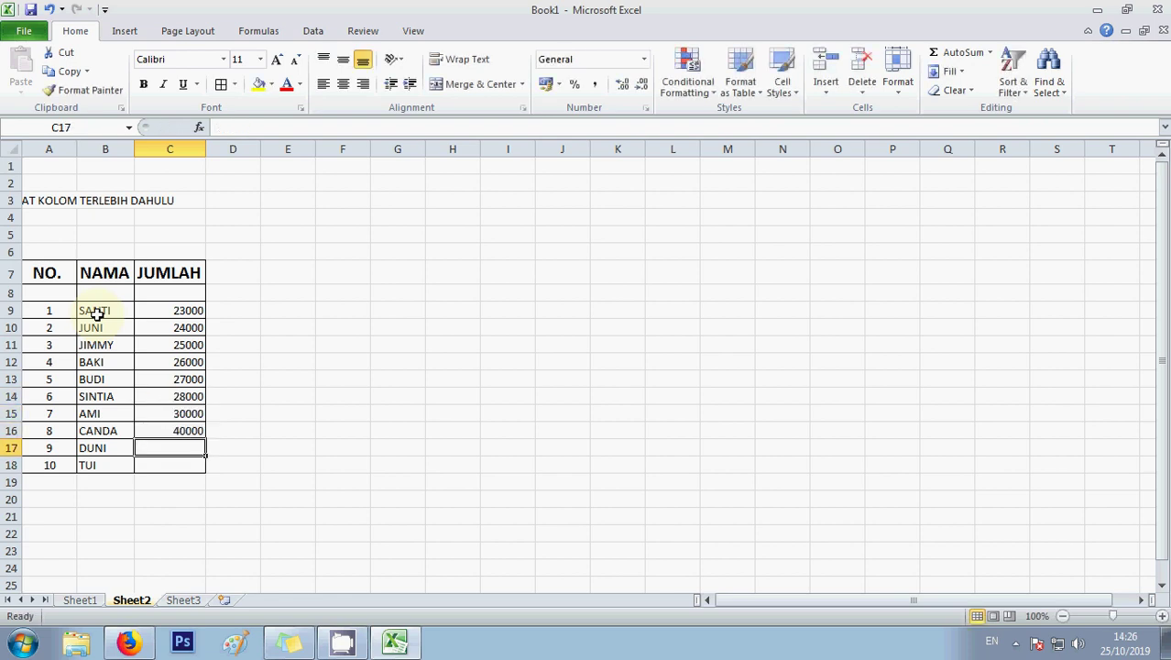
pyautogui.write('50000')
pyautogui.press('Return')
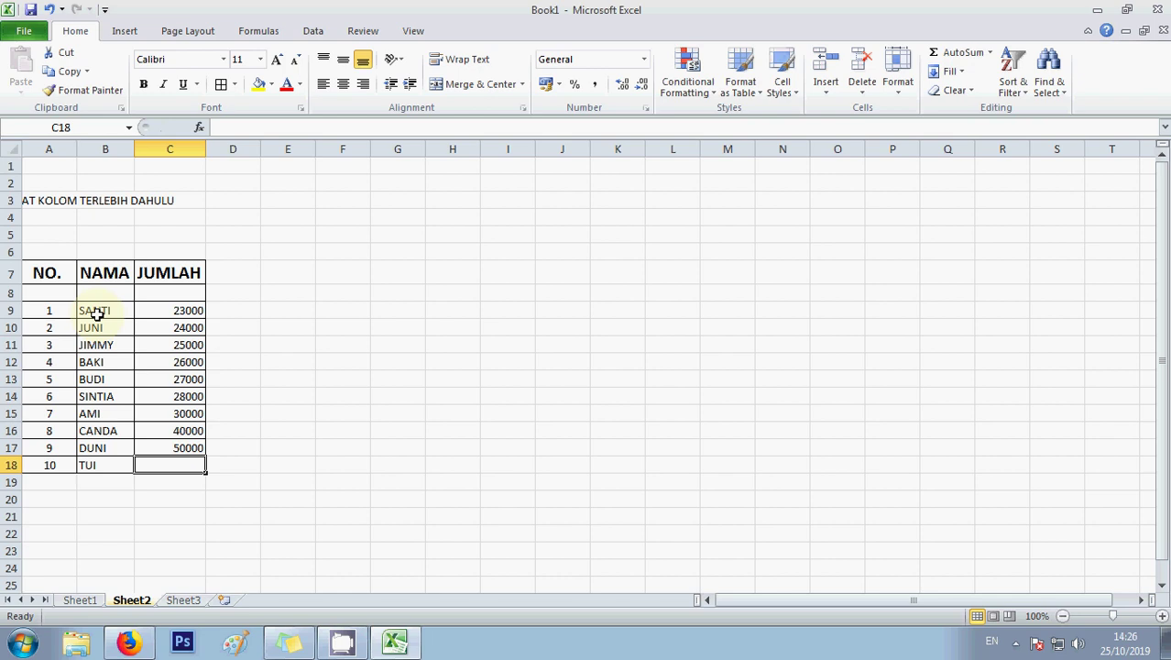
pyautogui.write('61000')
pyautogui.press('Return')
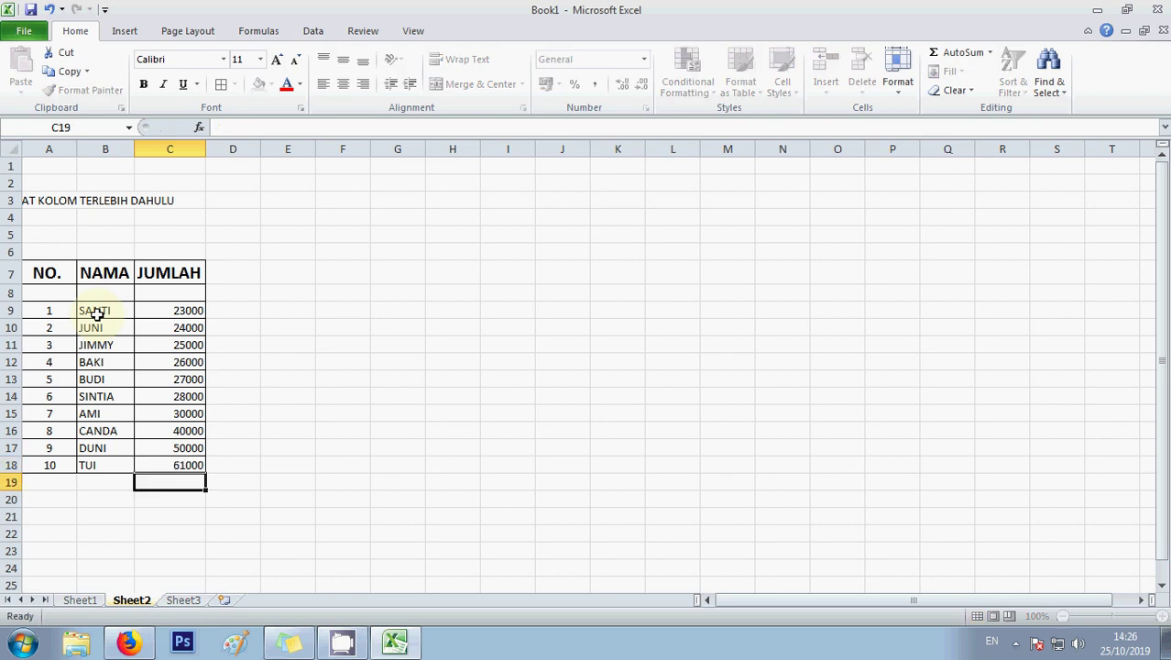
# Step: Format column C as Rp accounting values and autofit its width
pyautogui.click(189, 148)
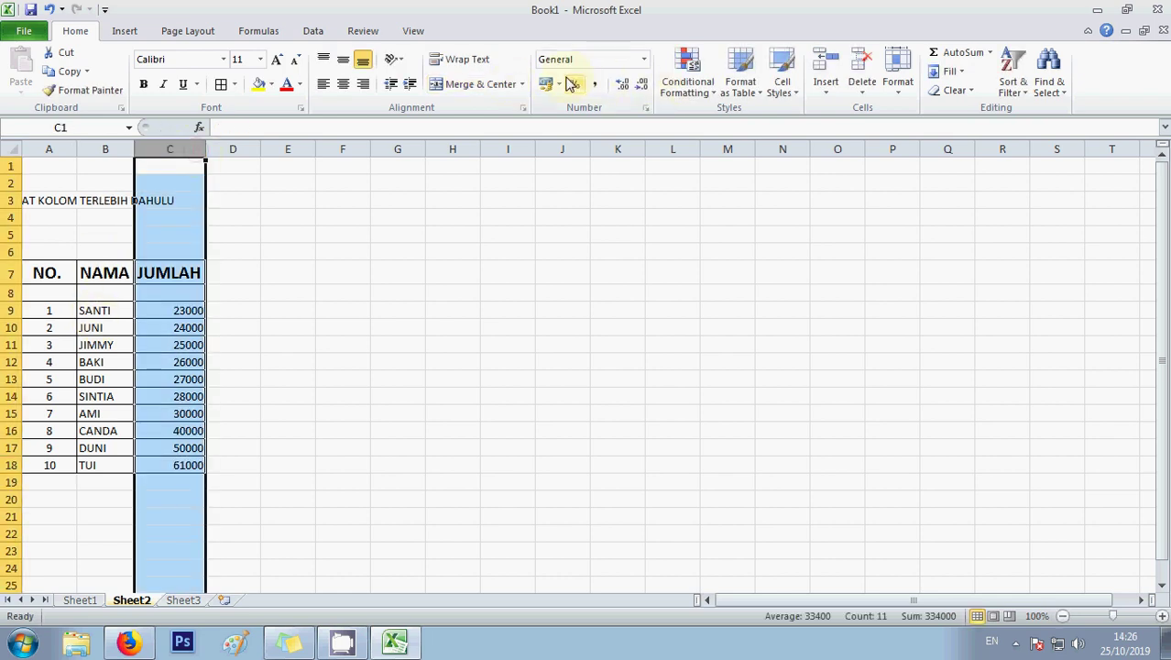
pyautogui.click(545, 84)
pyautogui.click(564, 272)
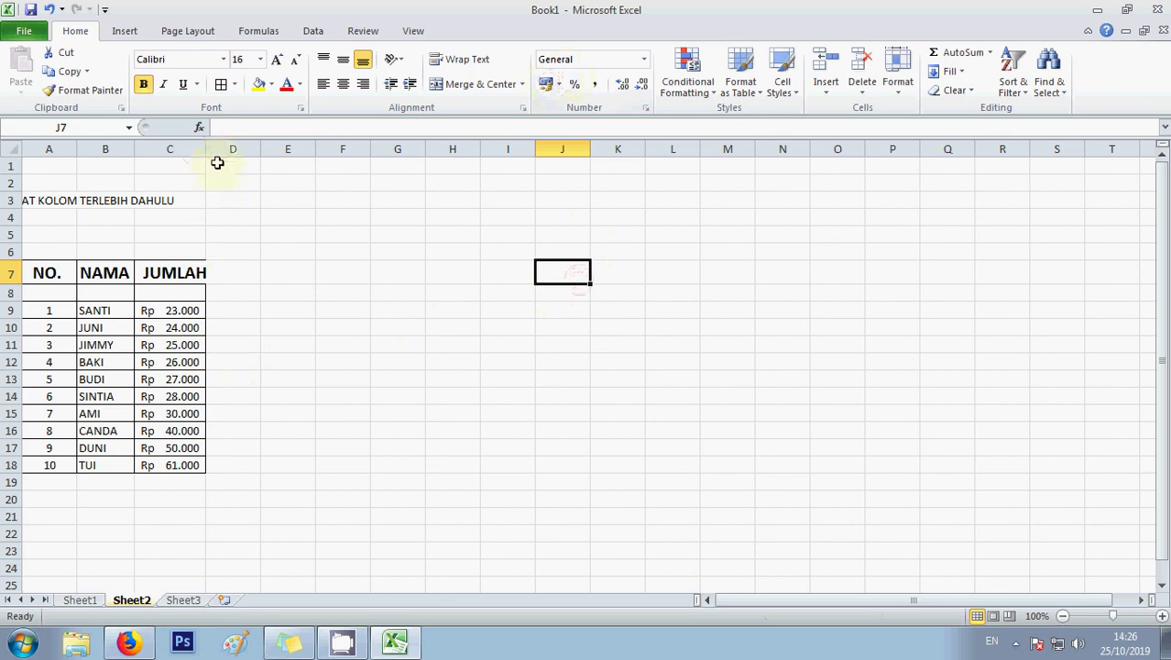
pyautogui.doubleClick(206, 149)
pyautogui.click(331, 307)
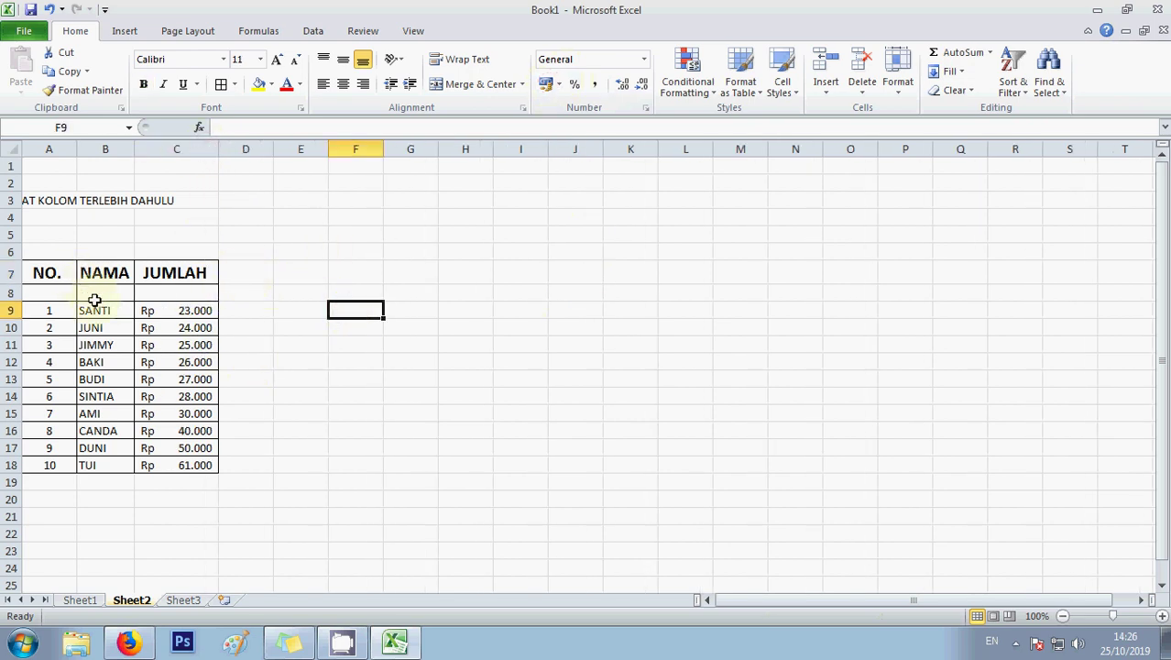
# Step: Left-align the row-3 note in A3, then select the table range A7:C18
pyautogui.click(265, 359)
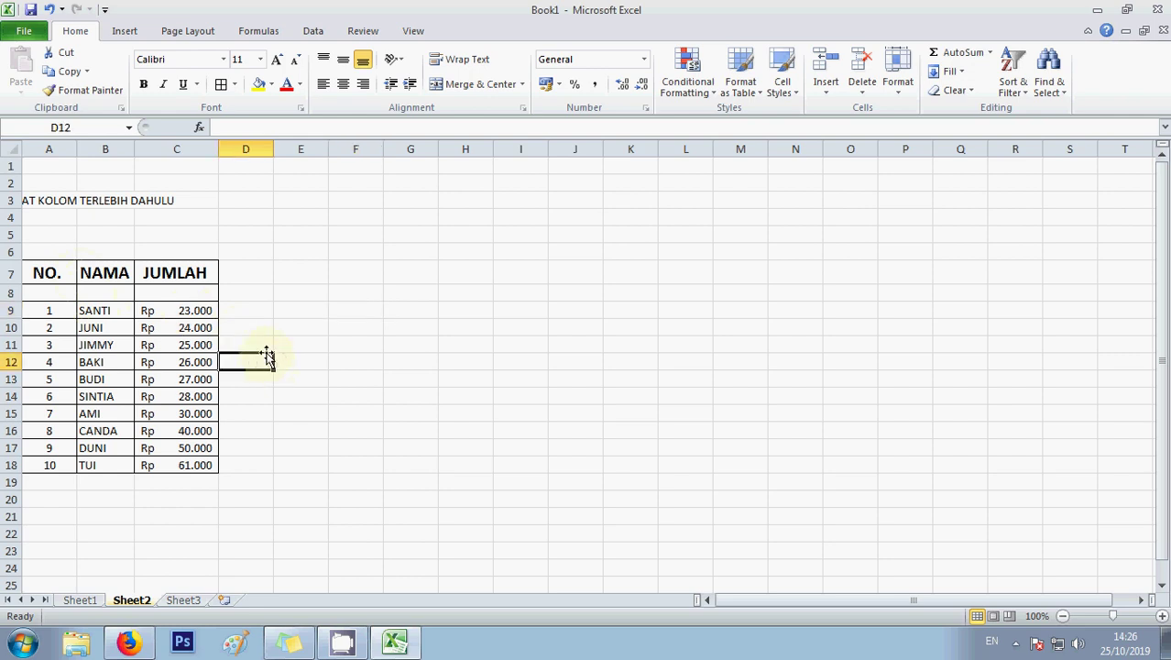
pyautogui.click(47, 199)
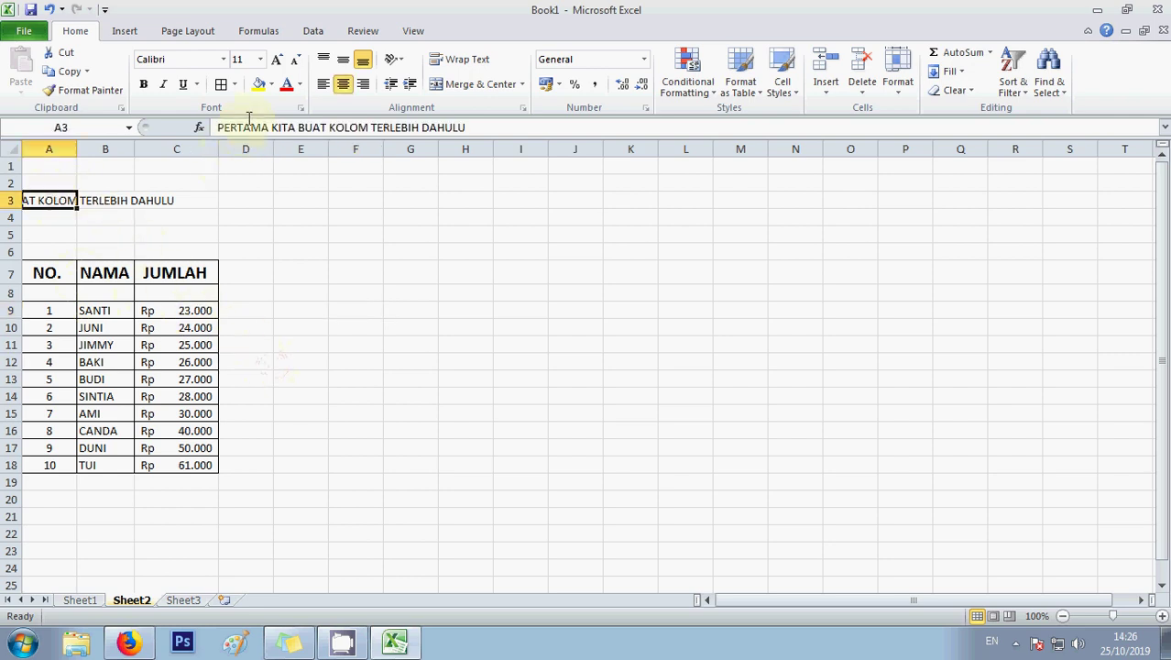
pyautogui.click(323, 83)
pyautogui.click(411, 293)
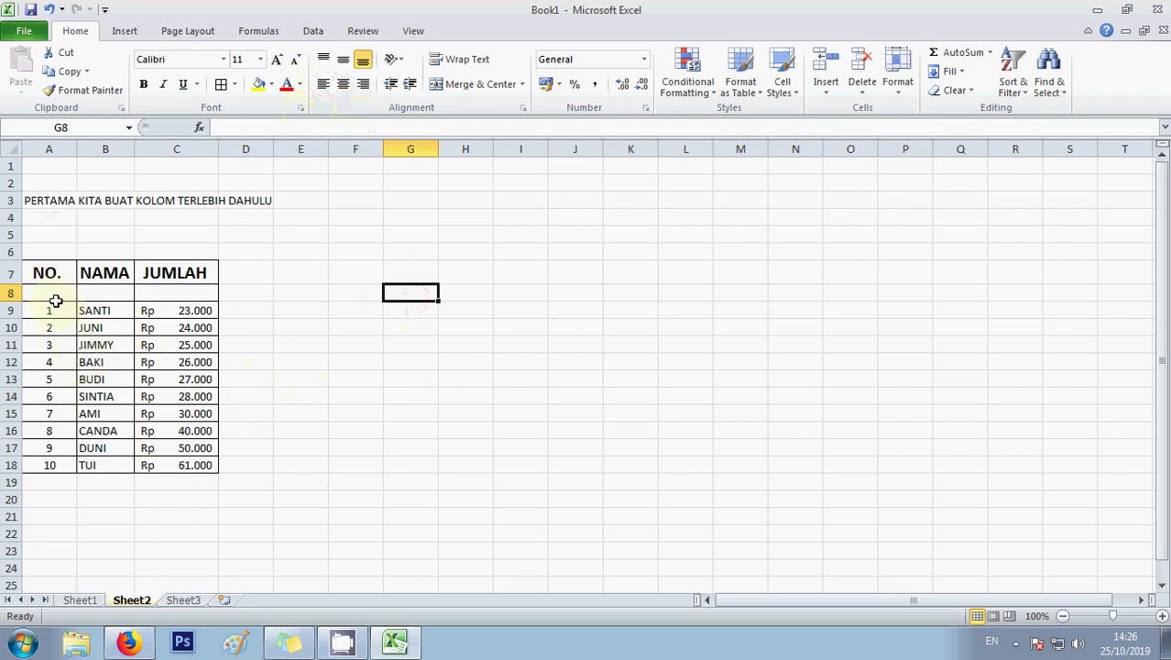
pyautogui.moveTo(51, 271); pyautogui.dragTo(180, 387)
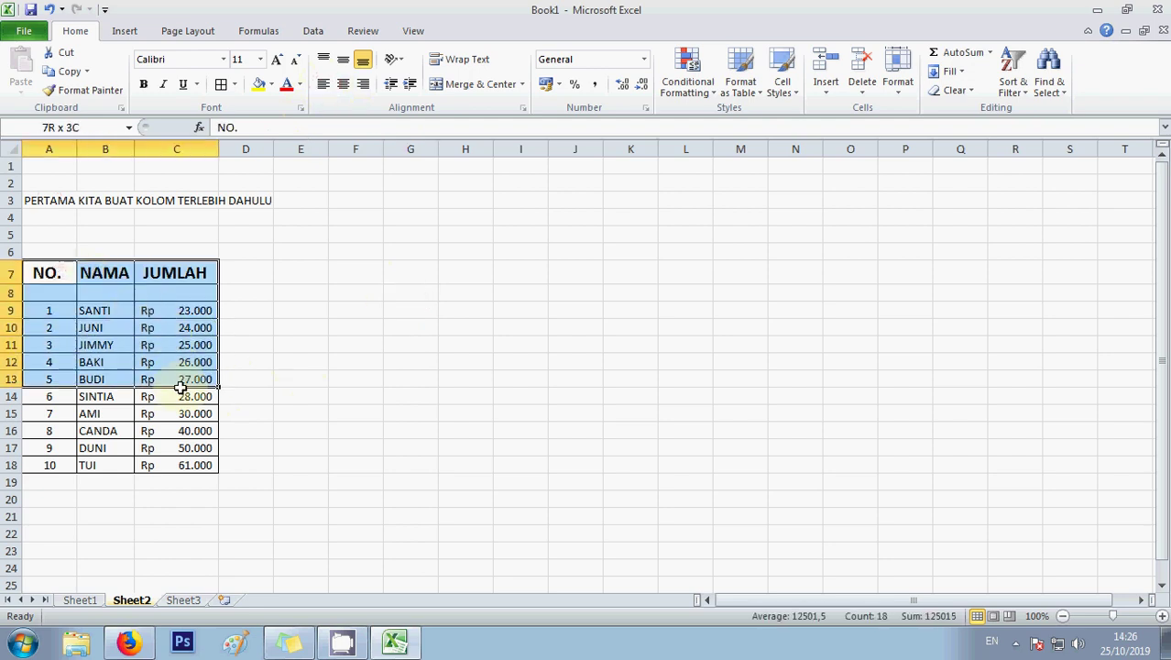
pyautogui.moveTo(181, 387); pyautogui.dragTo(190, 463)
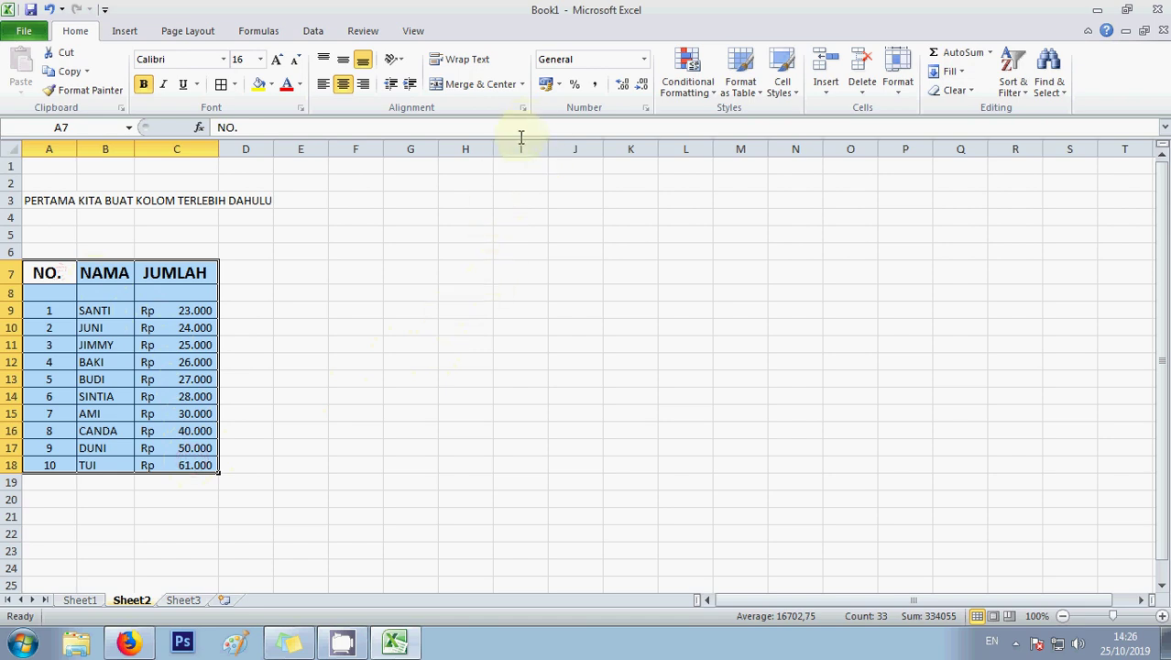
pyautogui.click(321, 278)
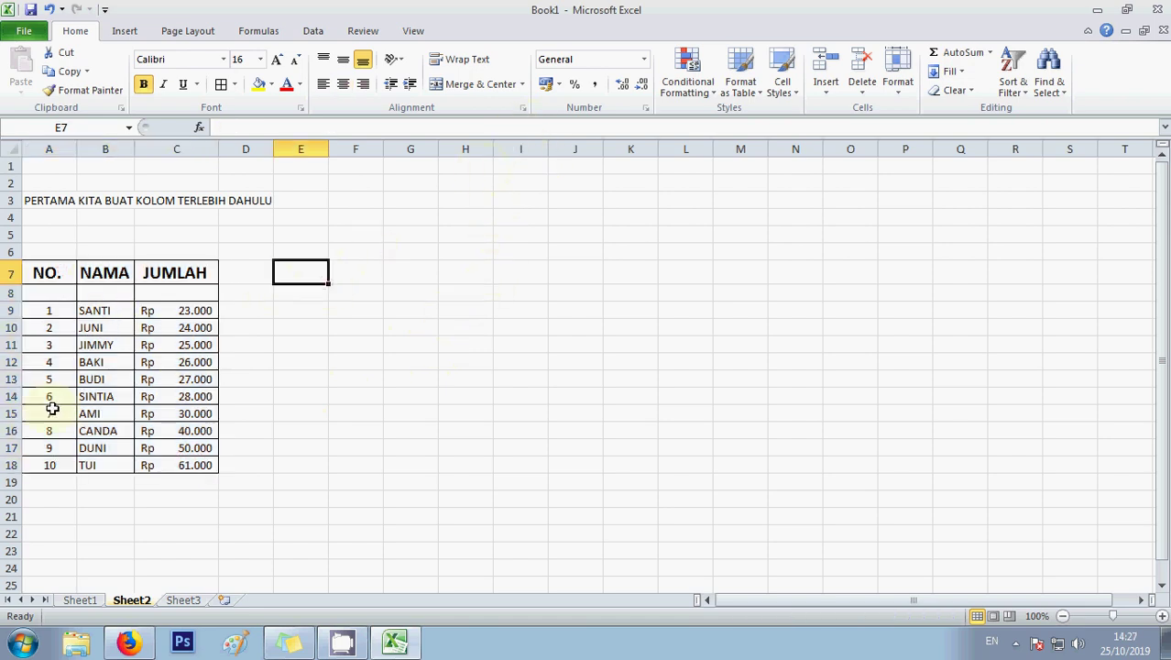
# Step: On Sheet1, enter the red A18 note ending 'SEMUA CELL DALAM SHEET 2 DG CARA SEPERTI LANGKAH VIDEO BERIKUT'
pyautogui.click(81, 601)
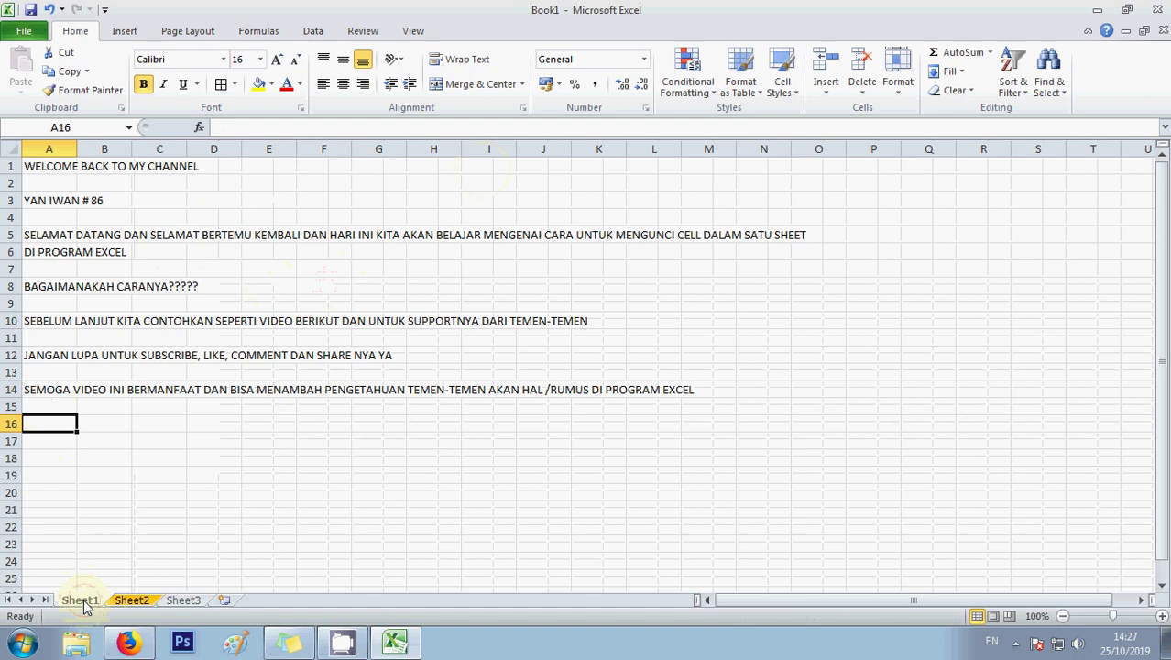
pyautogui.click(59, 458)
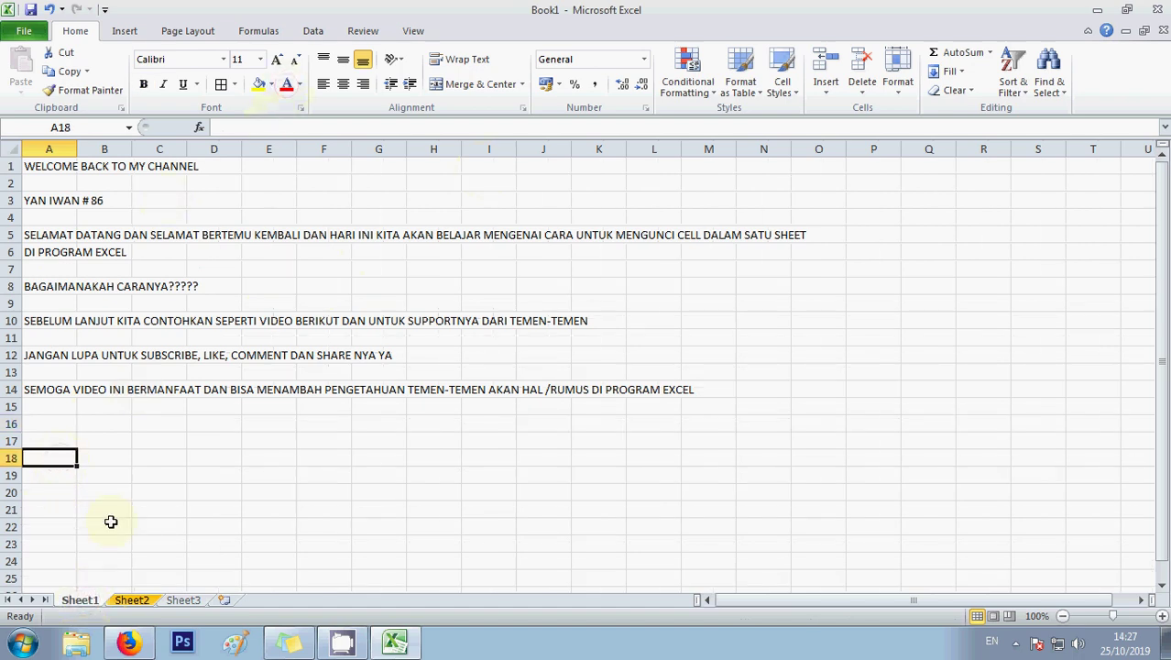
pyautogui.write('SETELAH I')
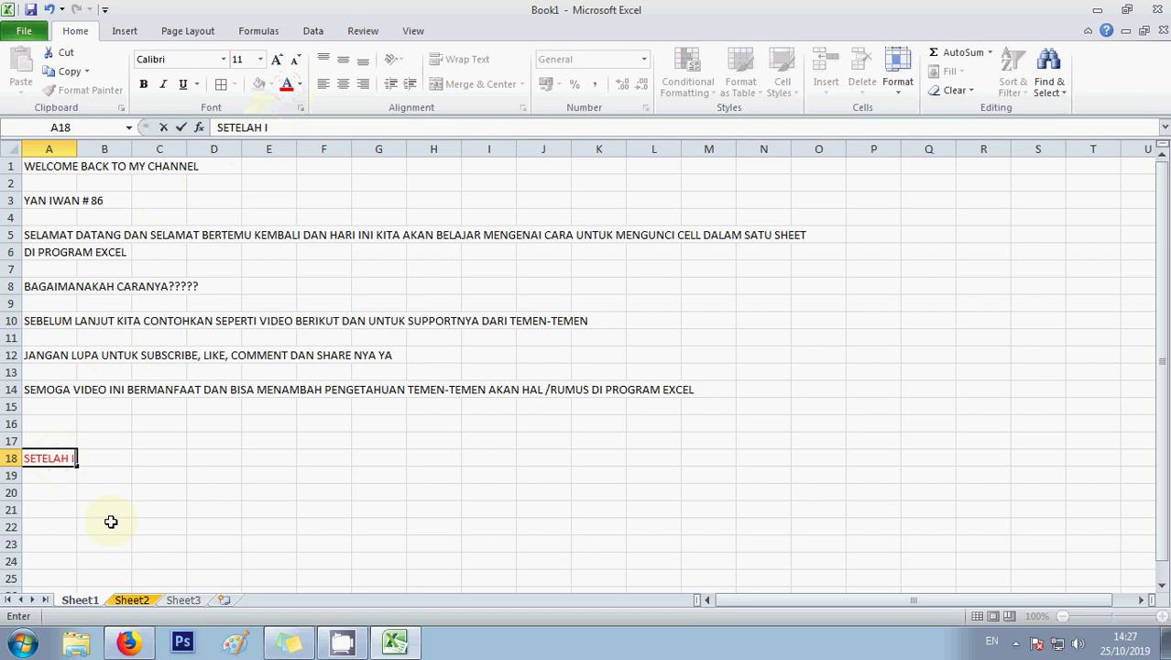
pyautogui.write('TU')
pyautogui.press('BackSpace')
pyautogui.press('BackSpace')
pyautogui.press('BackSpace')
pyautogui.write('TA BUAT KOMOM KIT')
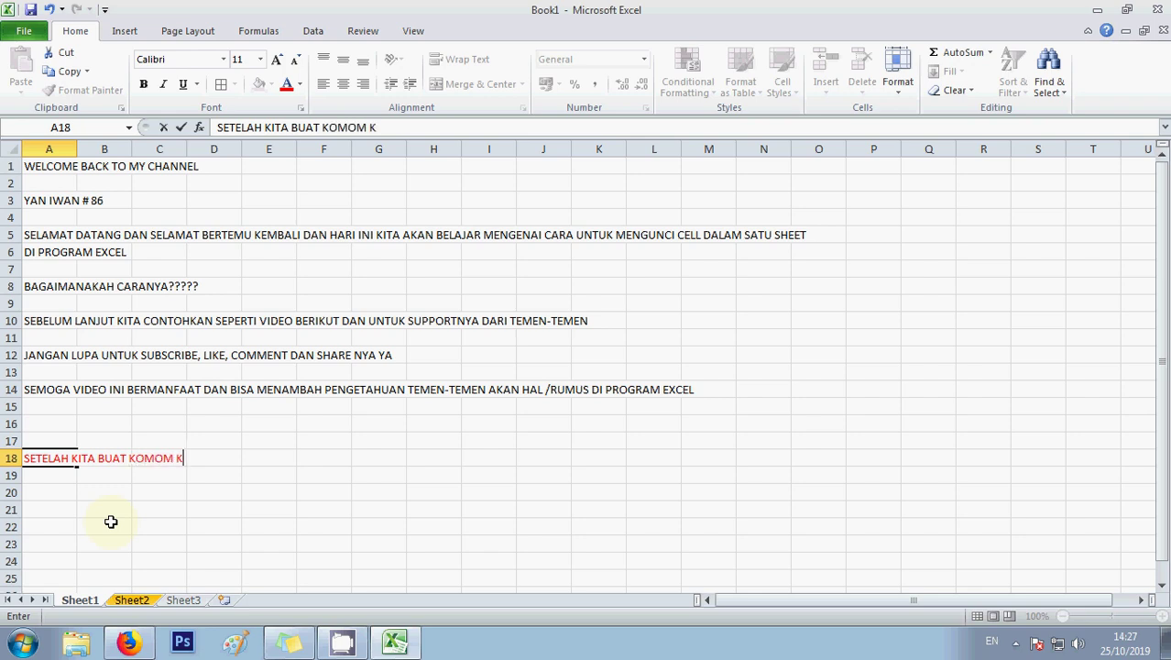
pyautogui.write('A COBA K')
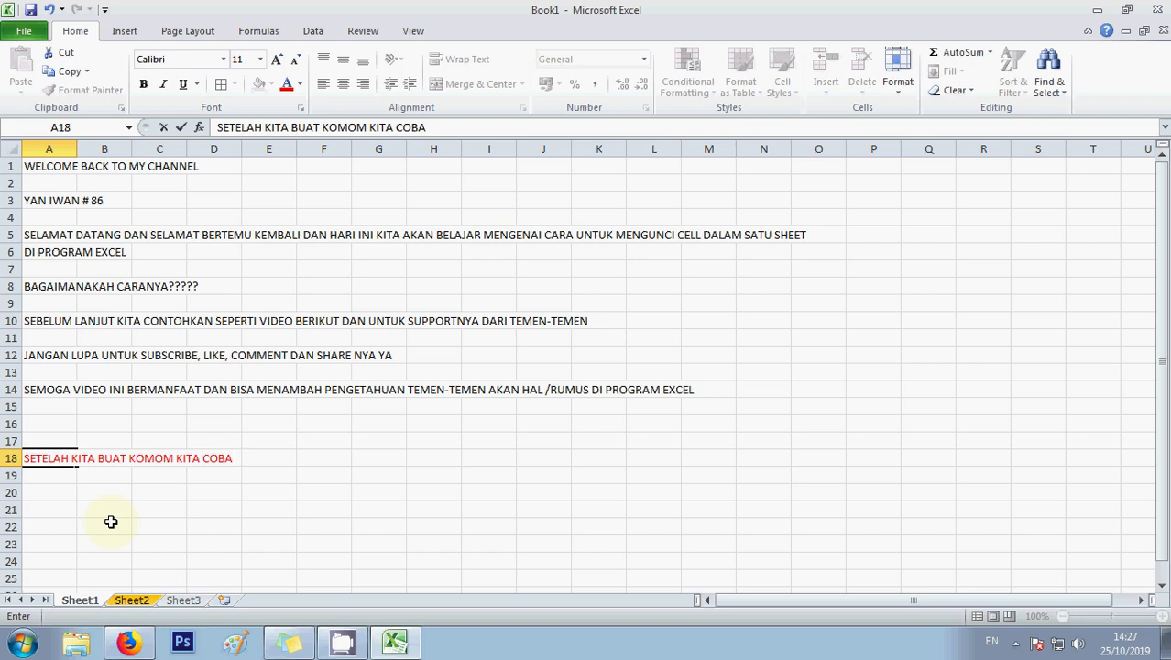
pyautogui.write('UN')
pyautogui.press('BackSpace')
pyautogui.press('BackSpace')
pyautogui.press('BackSpace')
pyautogui.write('BUKA ')
pyautogui.write('DULU')
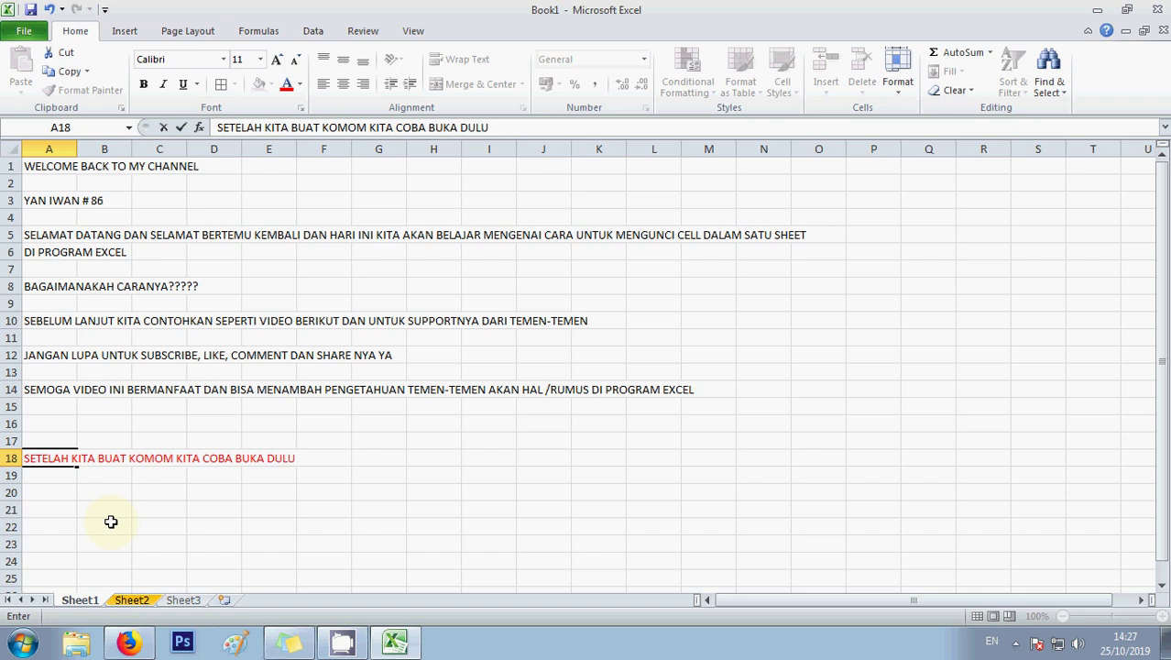
pyautogui.write('NCI CELL')
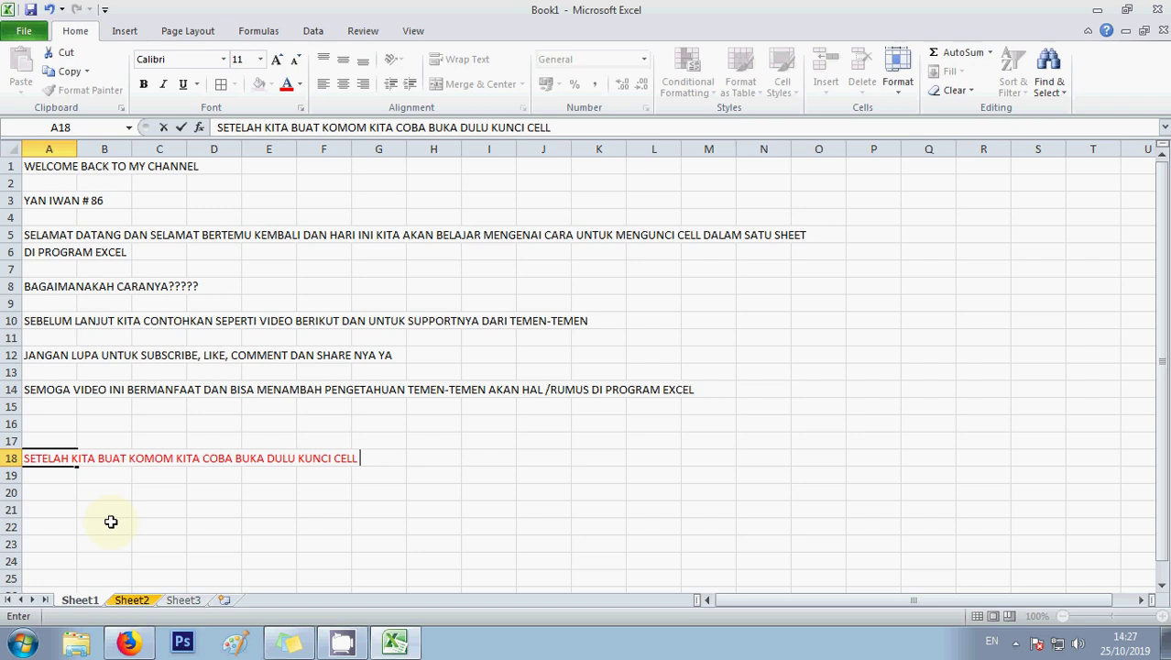
pyautogui.write('DA')
pyautogui.click(335, 457)
pyautogui.write('S')
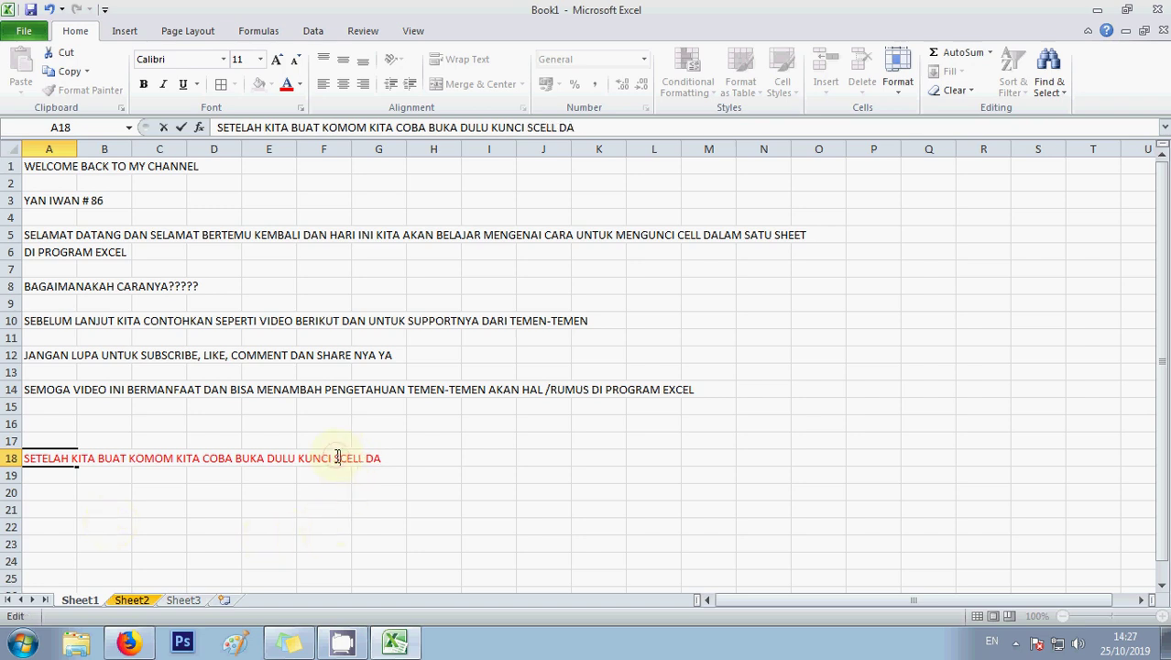
pyautogui.write('EMUA CE')
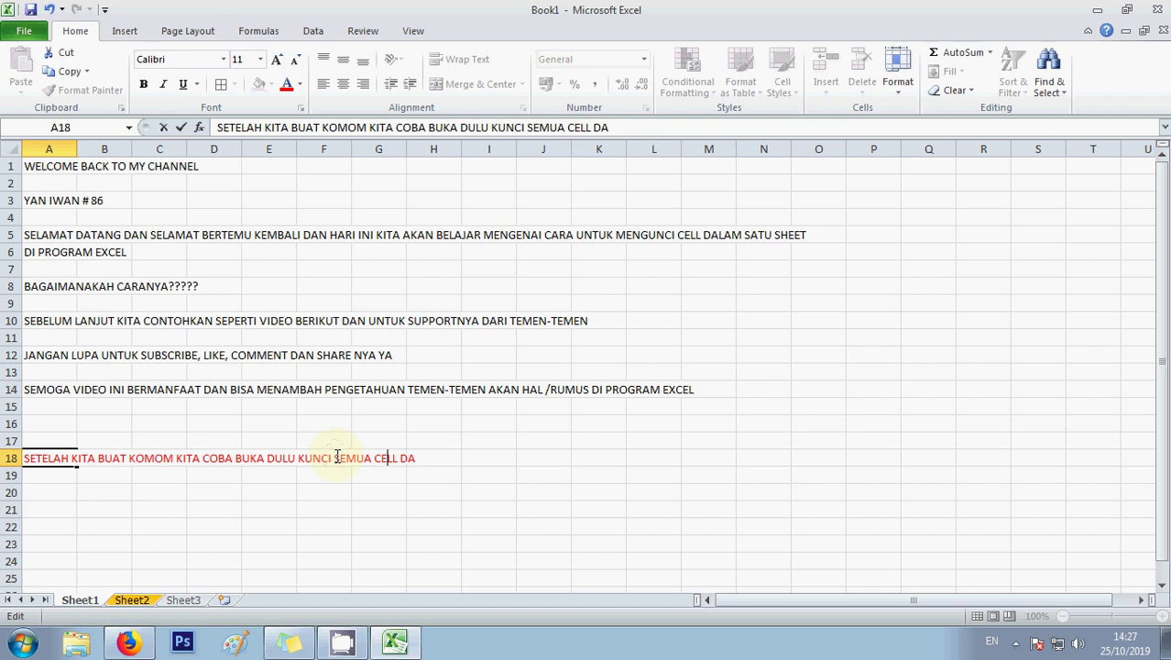
pyautogui.write('LL DALAM S')
pyautogui.write('HEET 2 ')
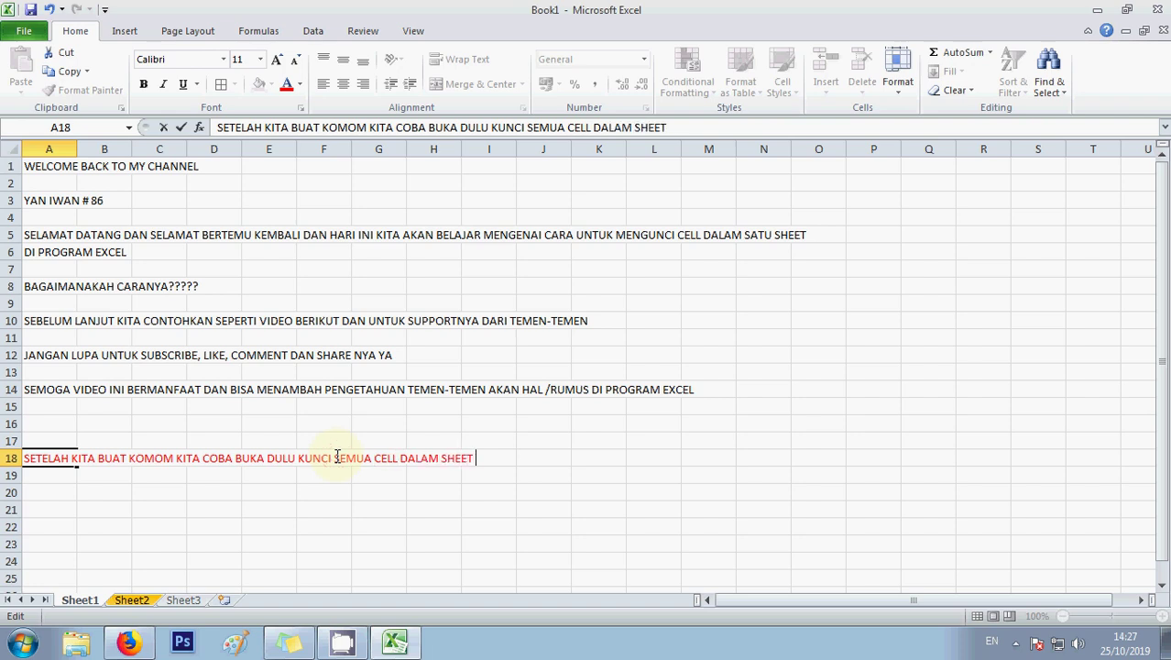
pyautogui.write('D')
pyautogui.write('G CARA SE')
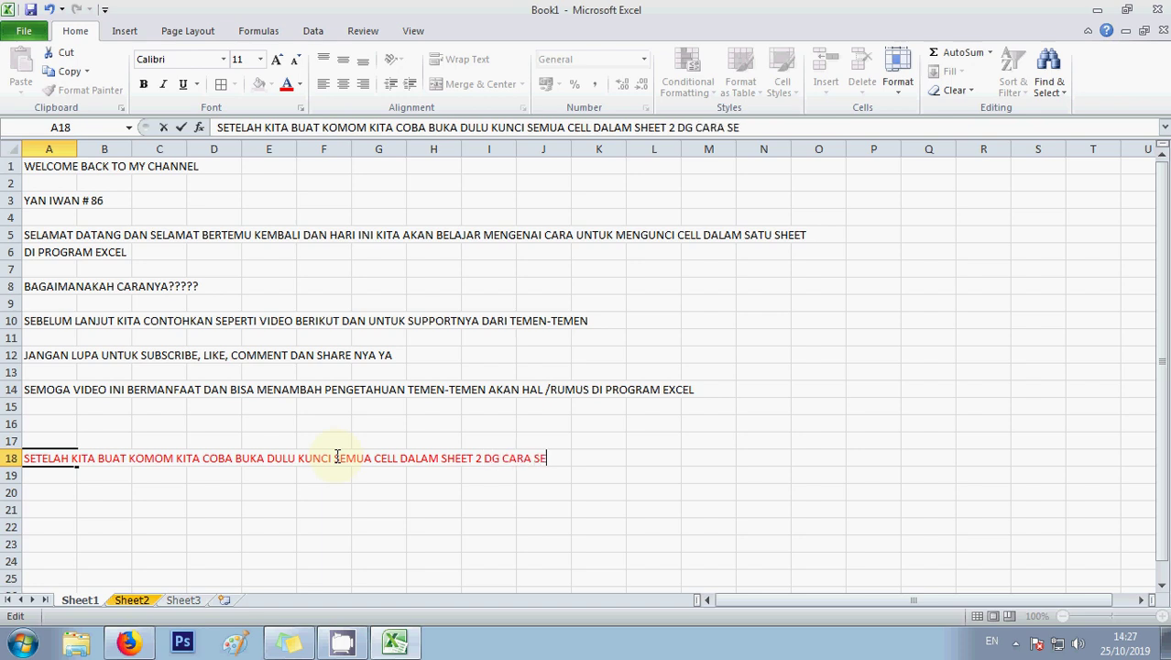
pyautogui.write('PERTI ')
pyautogui.write('LANGKAH V')
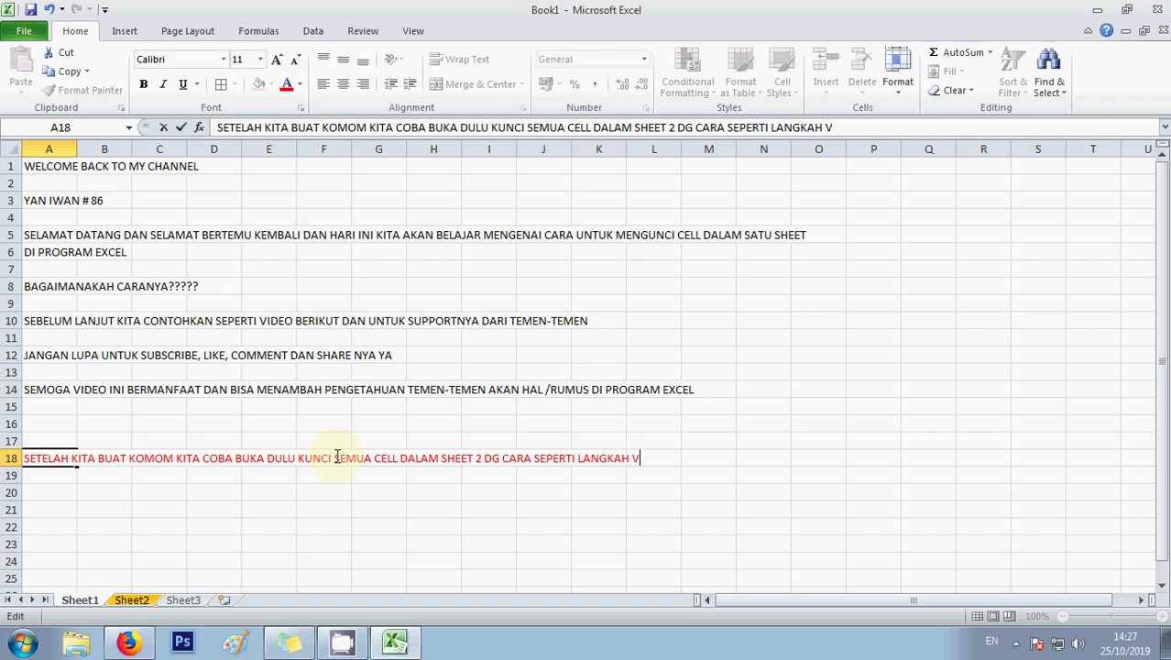
pyautogui.write('IDEO BERIK')
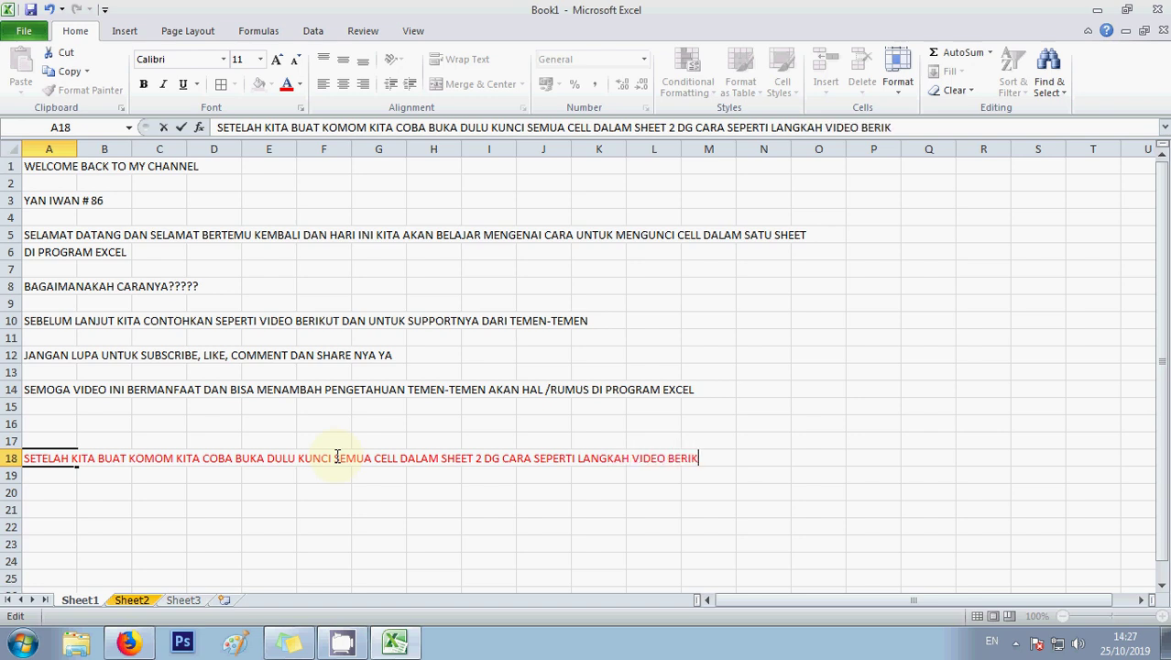
pyautogui.write('UT')
pyautogui.moveTo(732, 453); pyautogui.dragTo(742, 453)
# Step: On Sheet2, select the whole sheet and turn Lock Cell off for every cell
pyautogui.click(126, 603)
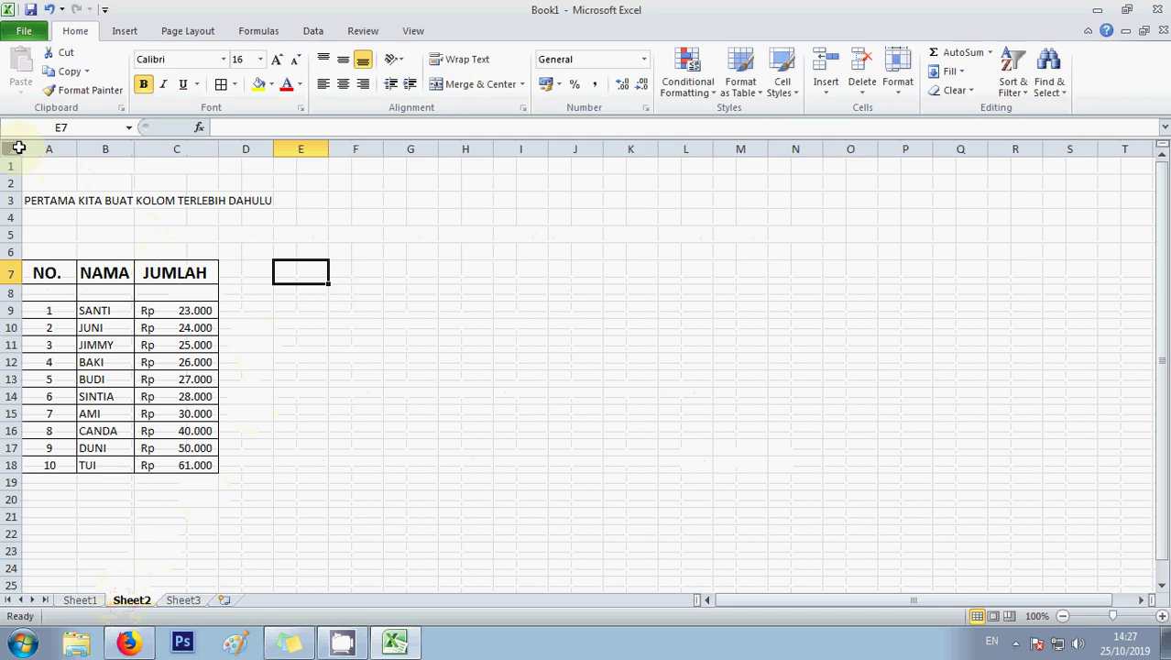
pyautogui.click(12, 150)
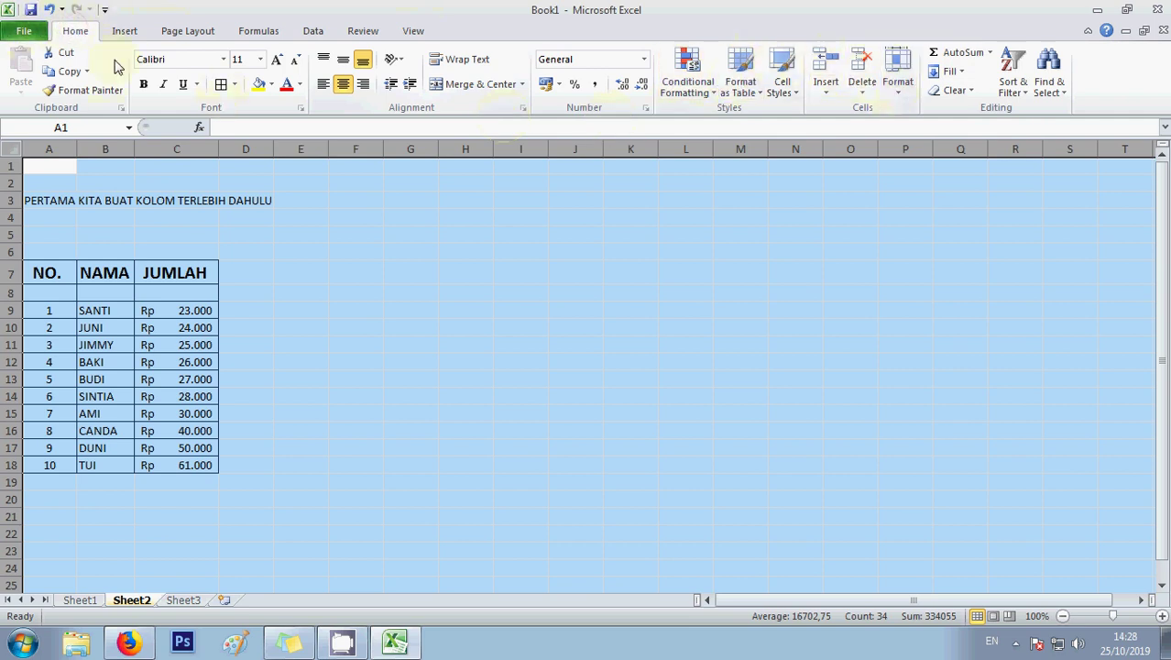
pyautogui.click(905, 101)
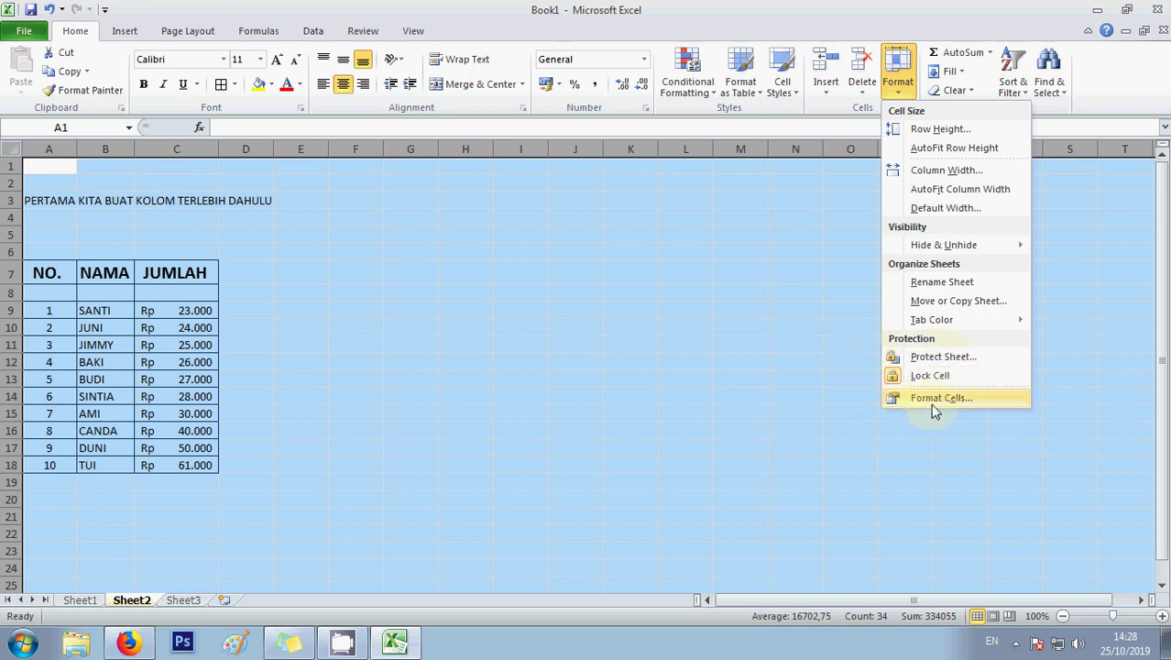
pyautogui.click(924, 375)
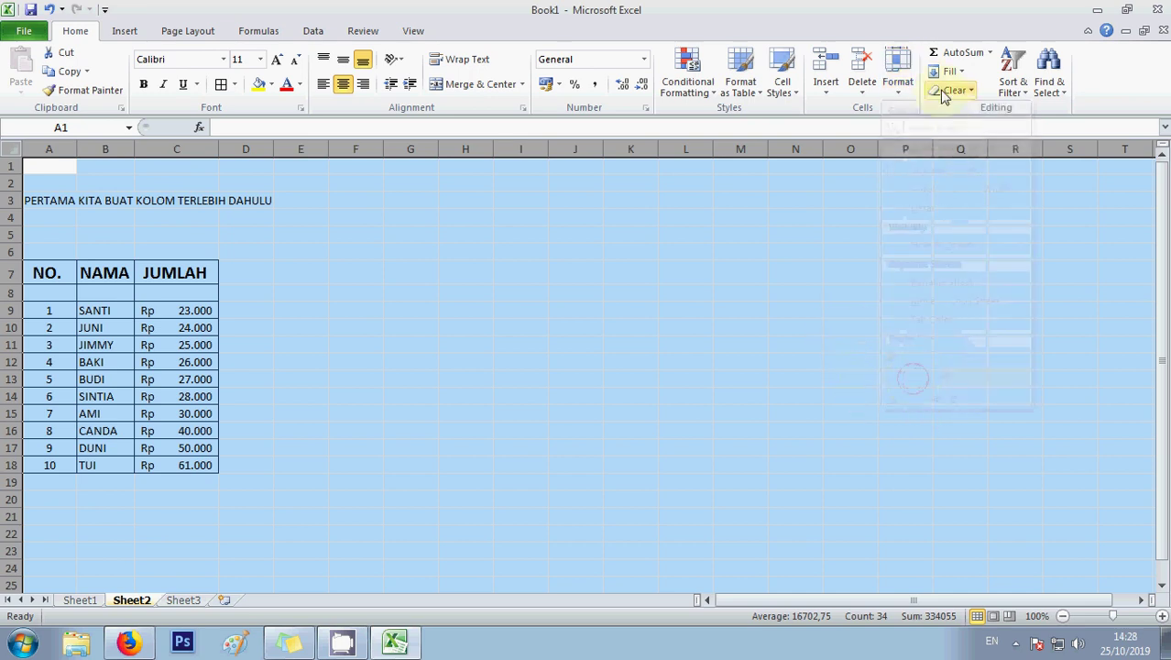
pyautogui.click(904, 101)
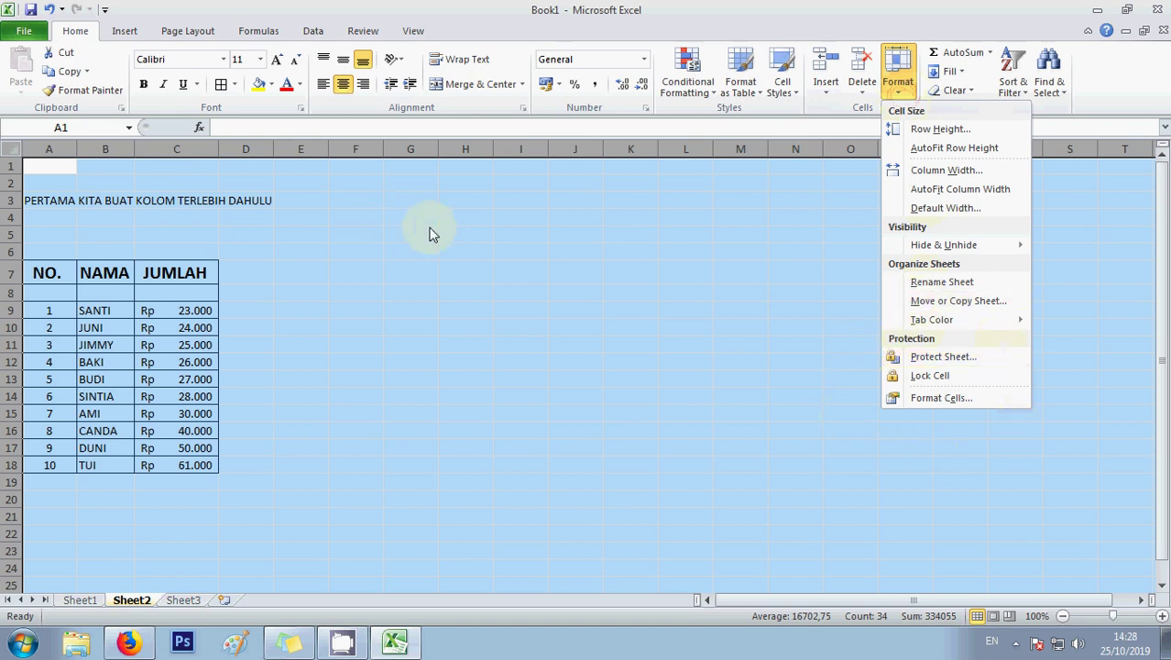
pyautogui.click(429, 272)
pyautogui.click(343, 327)
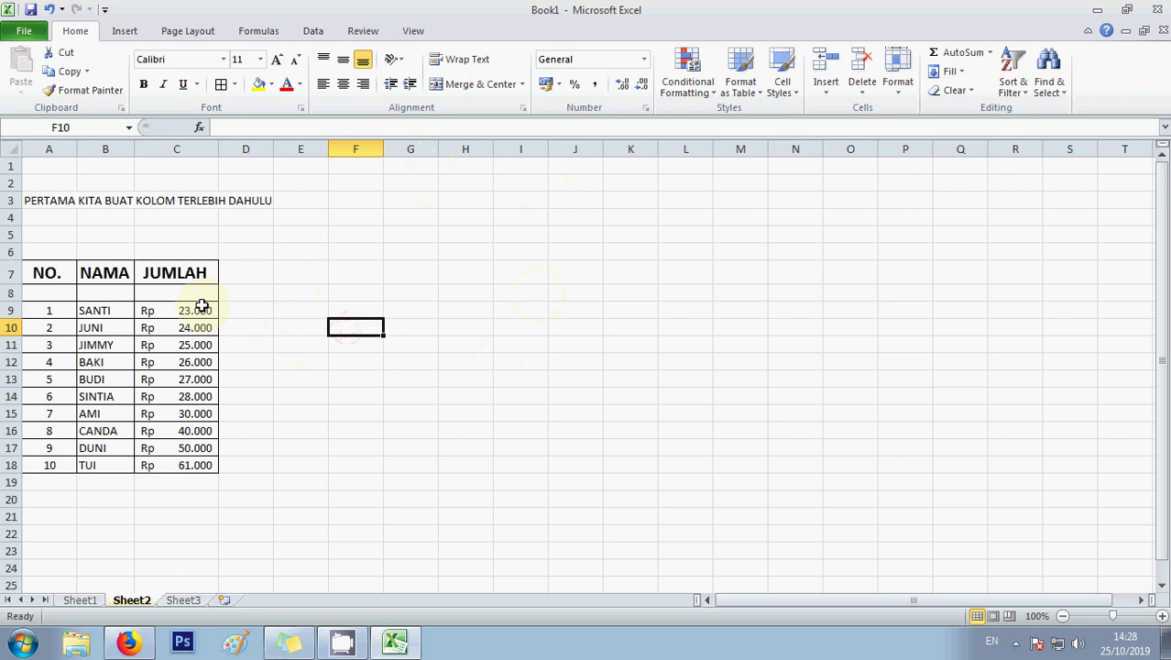
# Step: Type the label TOTAL into Sheet2 cell A20, then move to C20
pyautogui.click(247, 273)
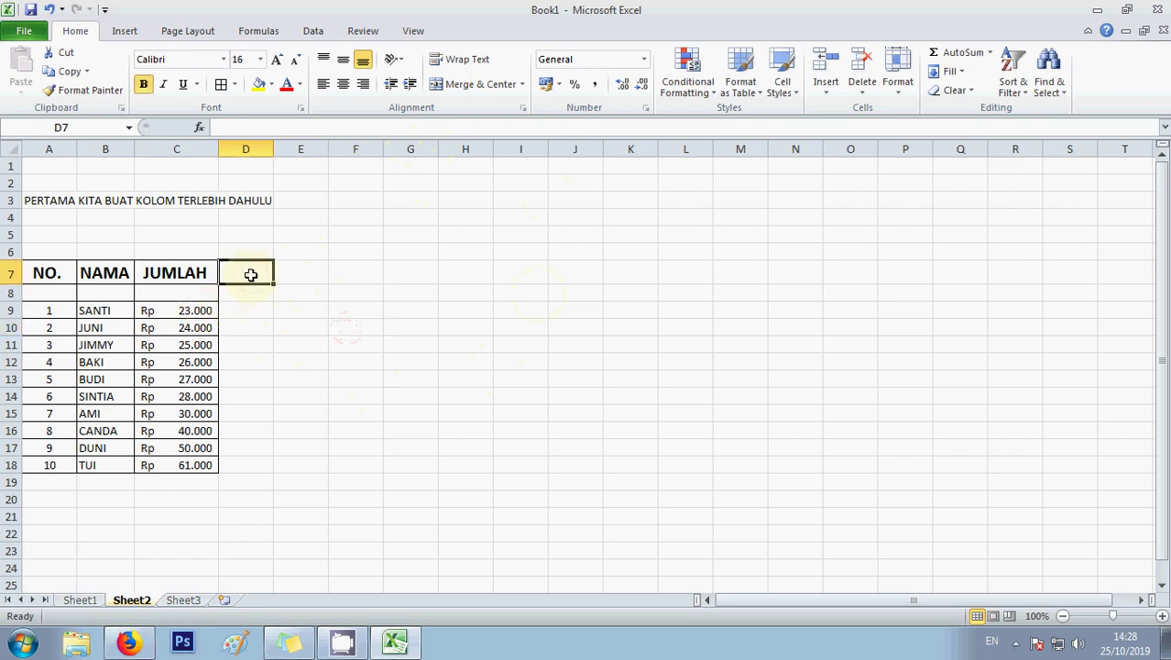
pyautogui.click(239, 294)
pyautogui.click(187, 277)
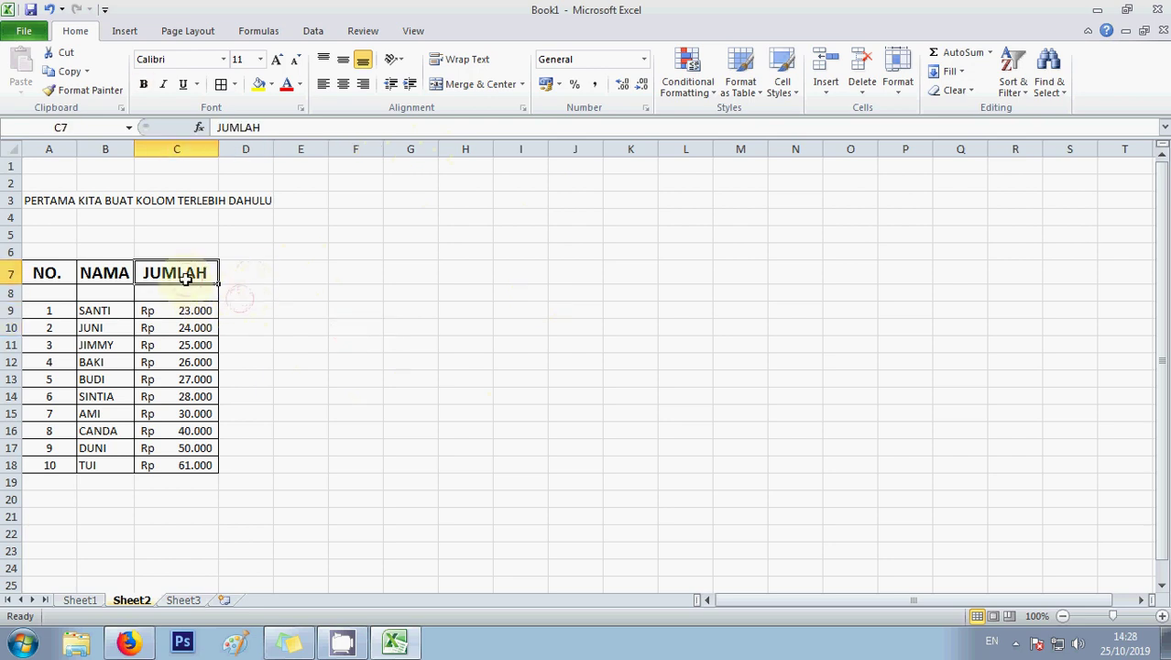
pyautogui.click(182, 486)
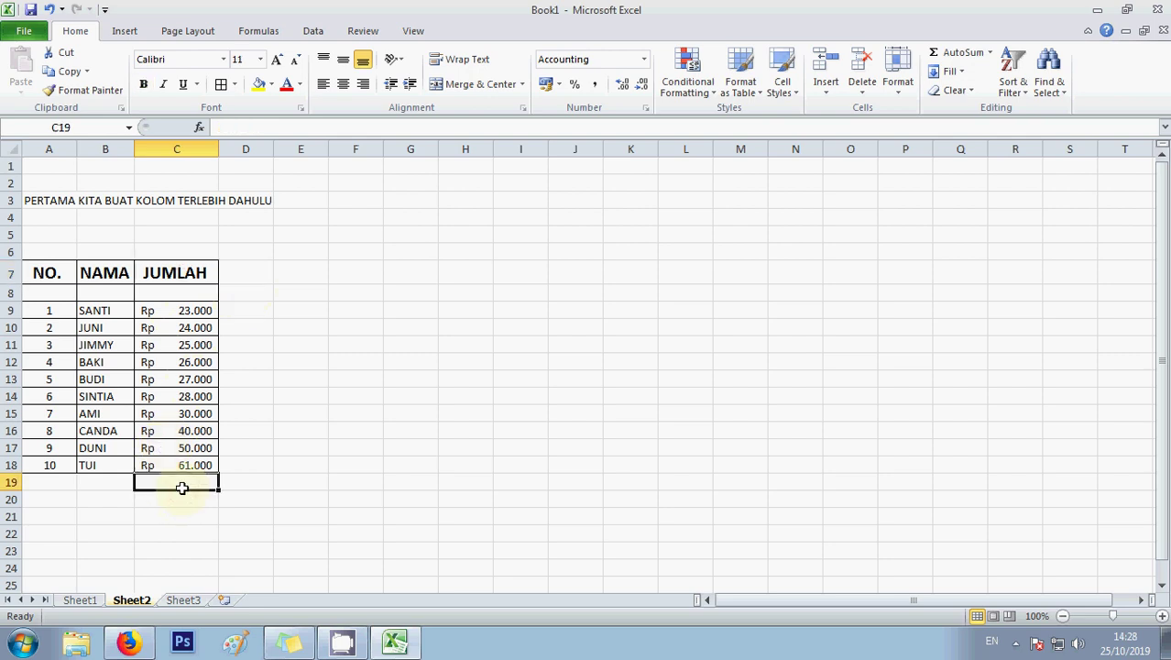
pyautogui.click(184, 495)
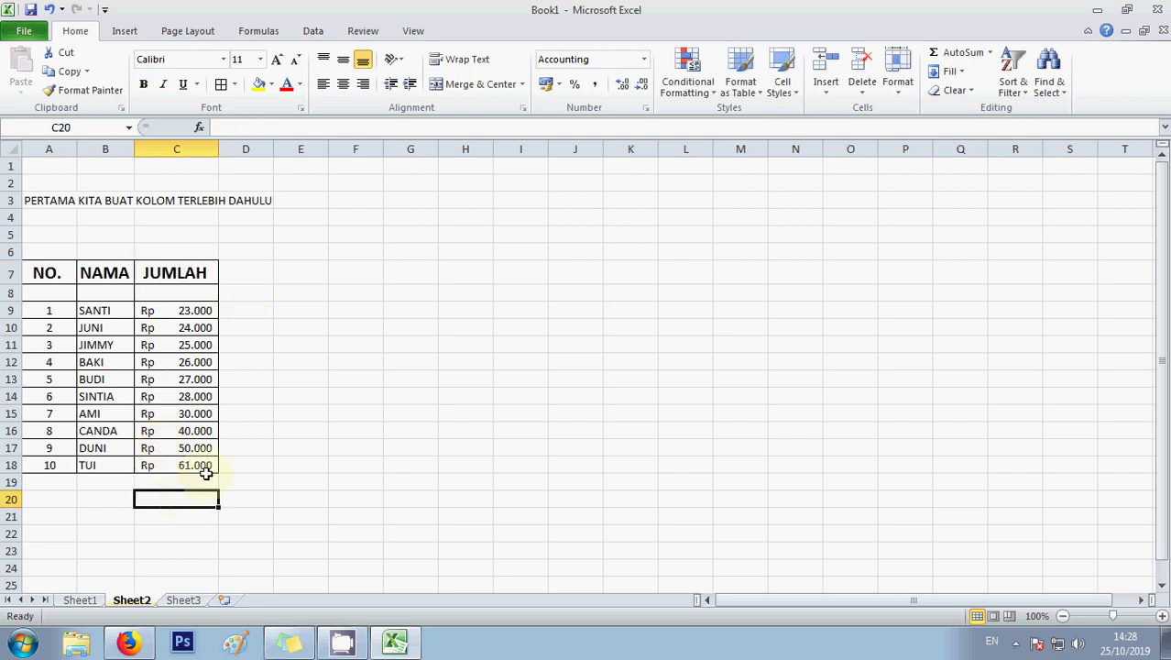
pyautogui.click(53, 500)
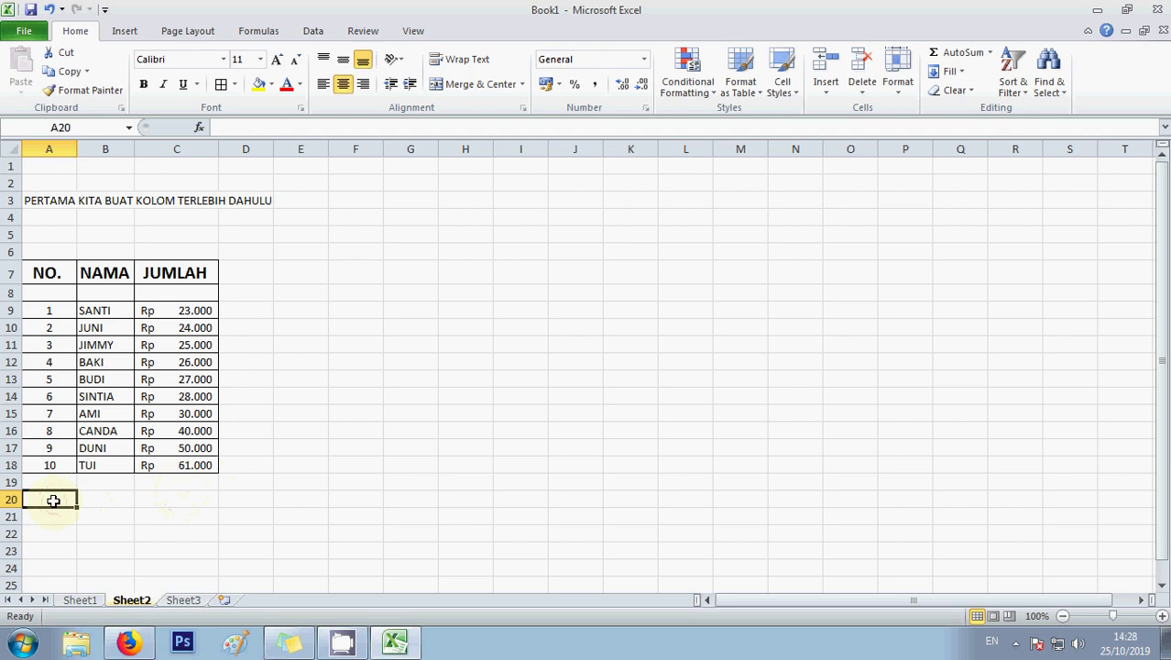
pyautogui.write('TOTAL')
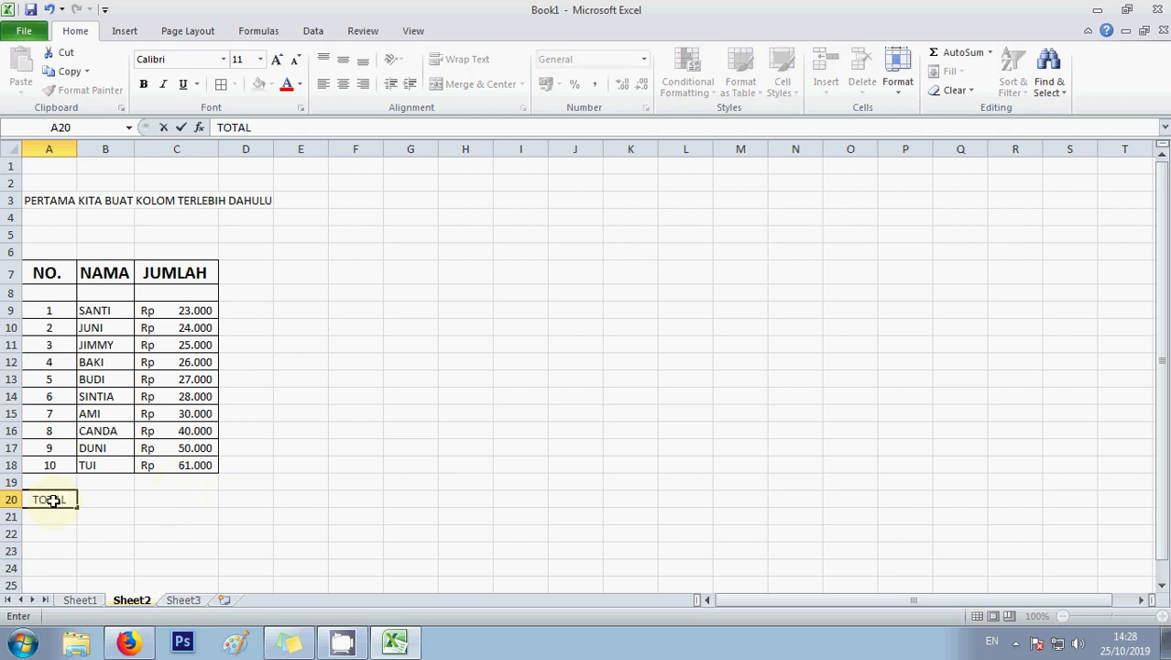
pyautogui.press('Return')
pyautogui.click(53, 500)
pyautogui.press('Right')
pyautogui.press('Right')
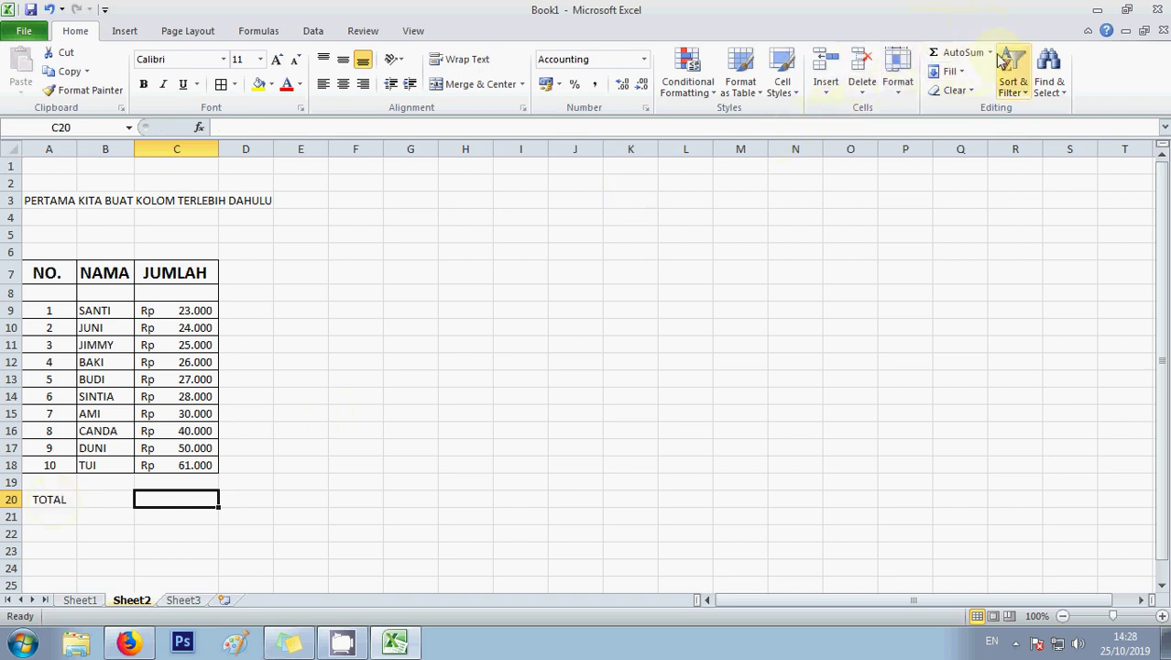
# Step: AutoSum C9:C19 into C20 (Rp 334.000) and give C20 a yellow fill
pyautogui.click(953, 52)
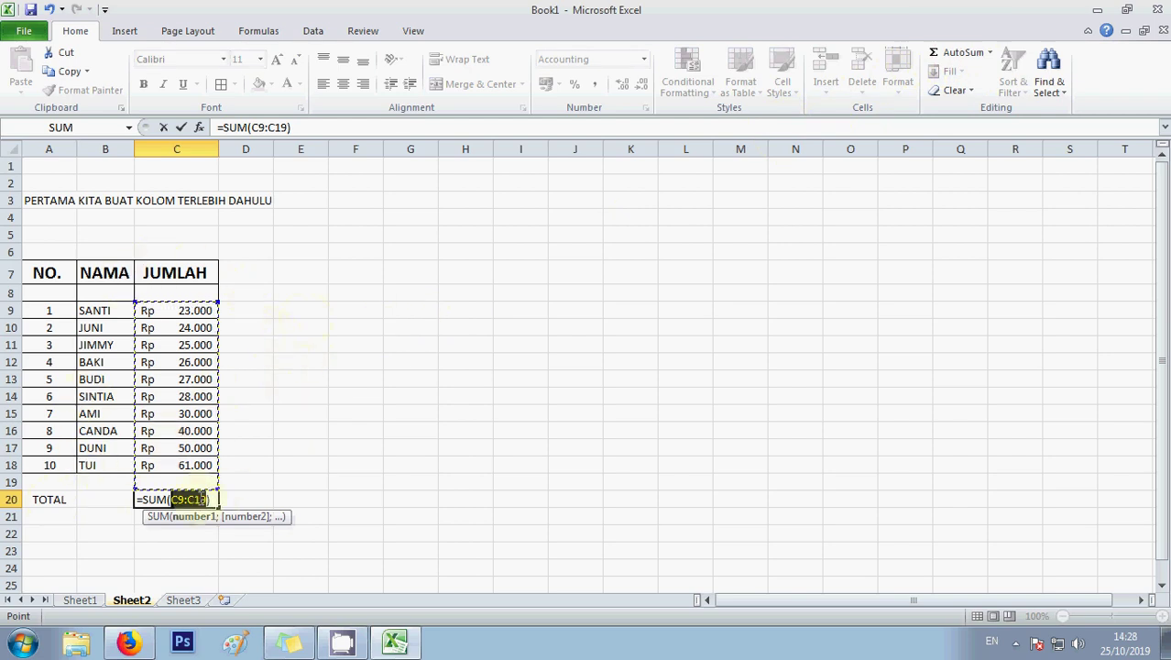
pyautogui.press('Return')
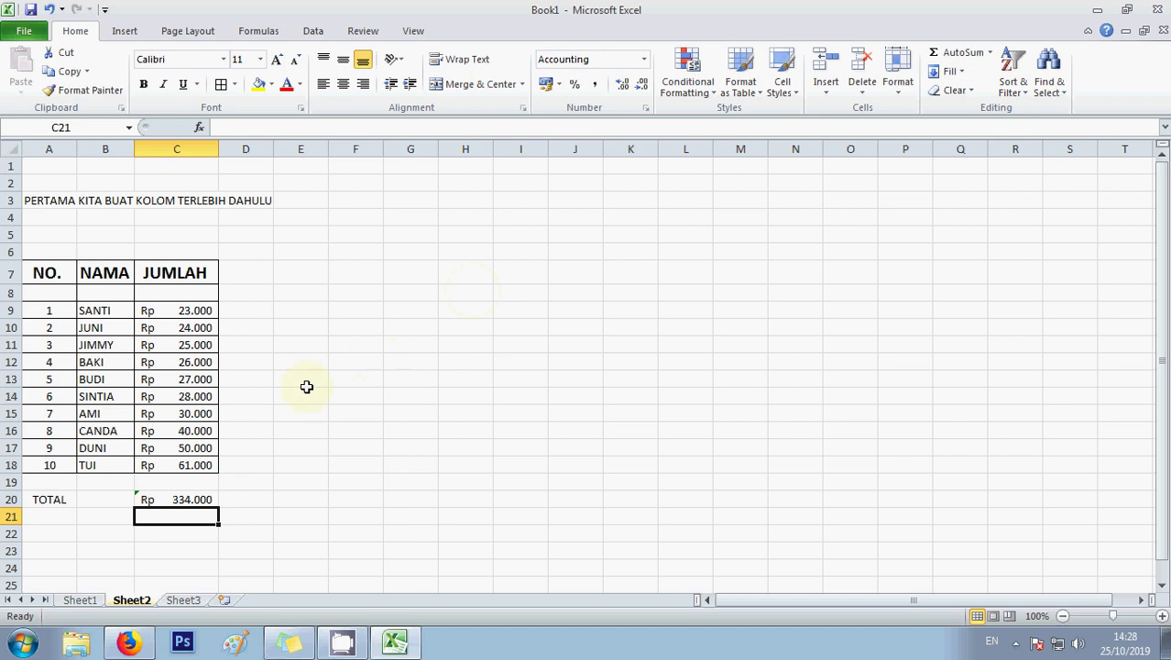
pyautogui.click(188, 499)
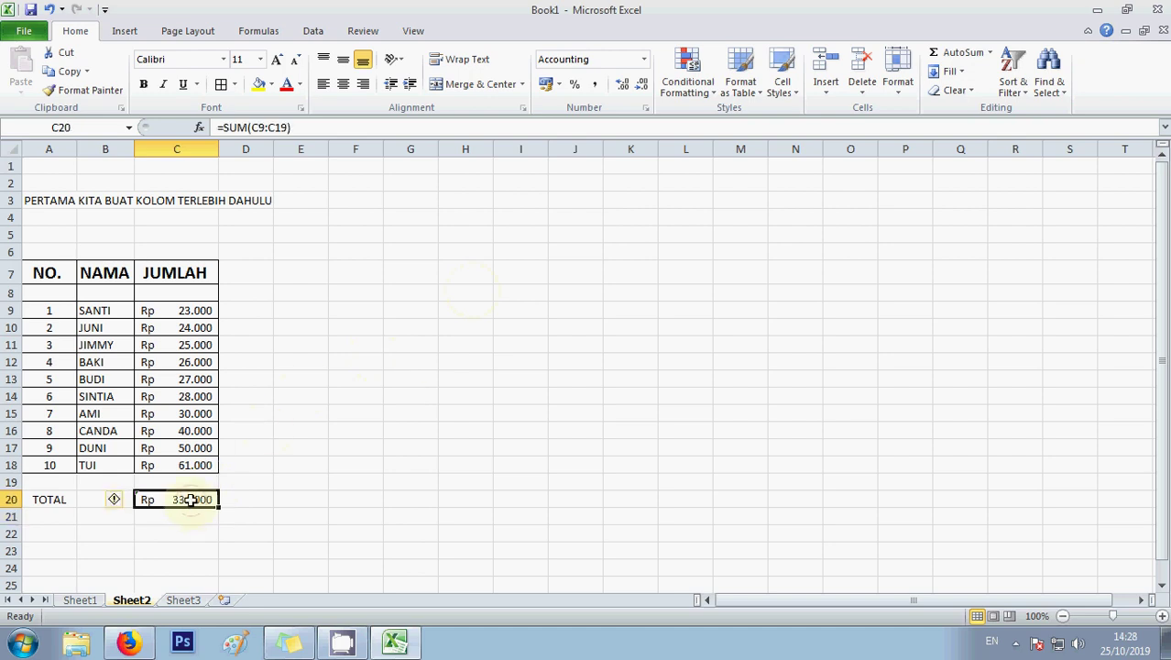
pyautogui.click(258, 90)
pyautogui.click(205, 531)
pyautogui.click(203, 498)
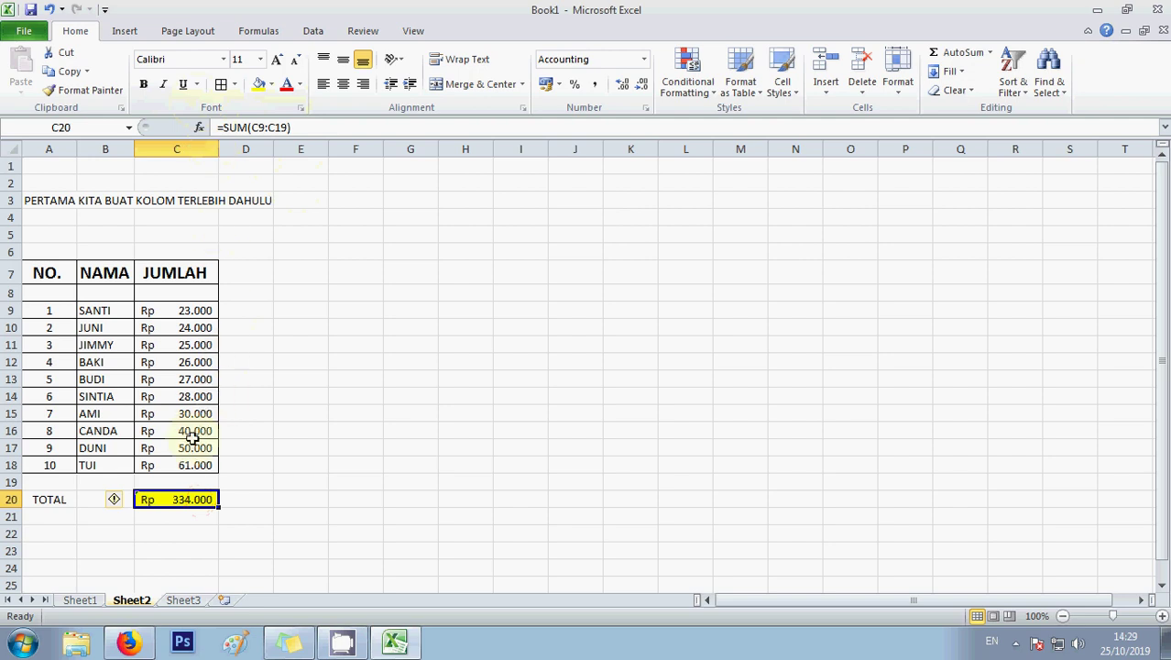
pyautogui.click(270, 458)
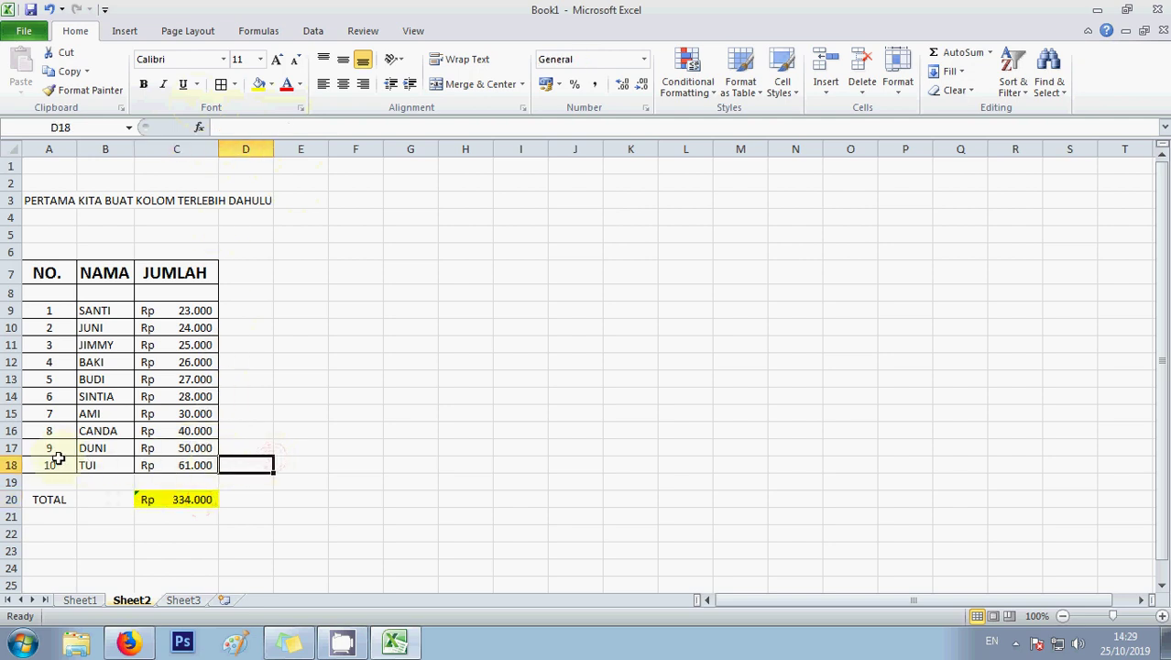
pyautogui.click(266, 377)
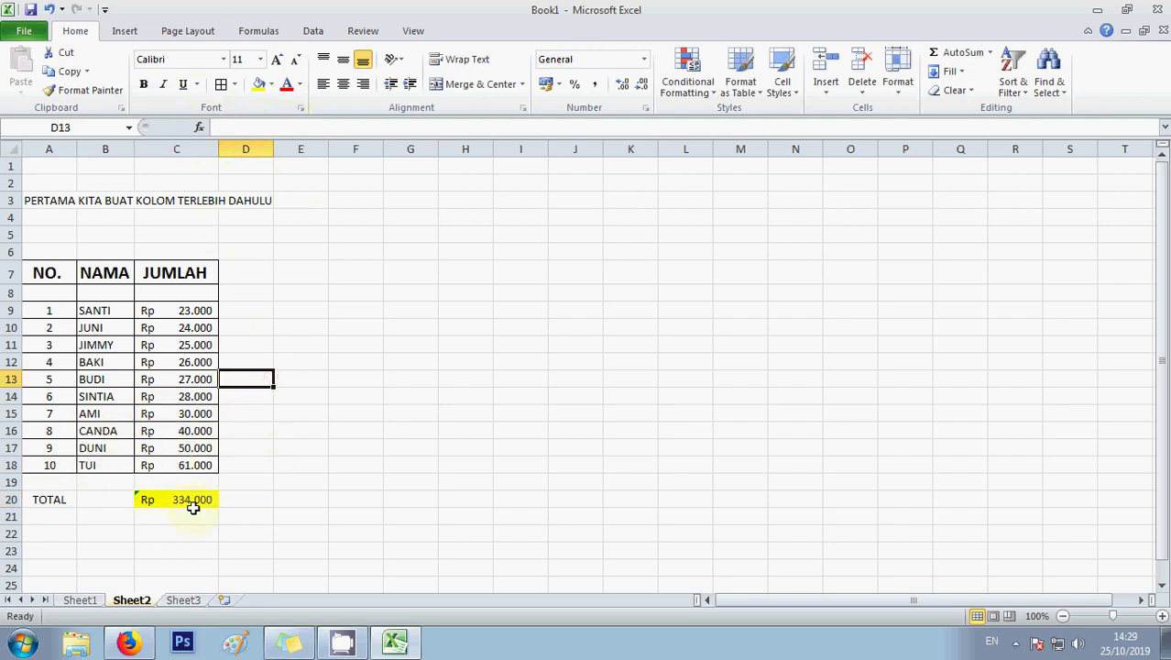
# Step: On Sheet1, type a green-text note in A20 about password-locking chosen Sheet 2 cells
pyautogui.click(80, 600)
pyautogui.click(46, 524)
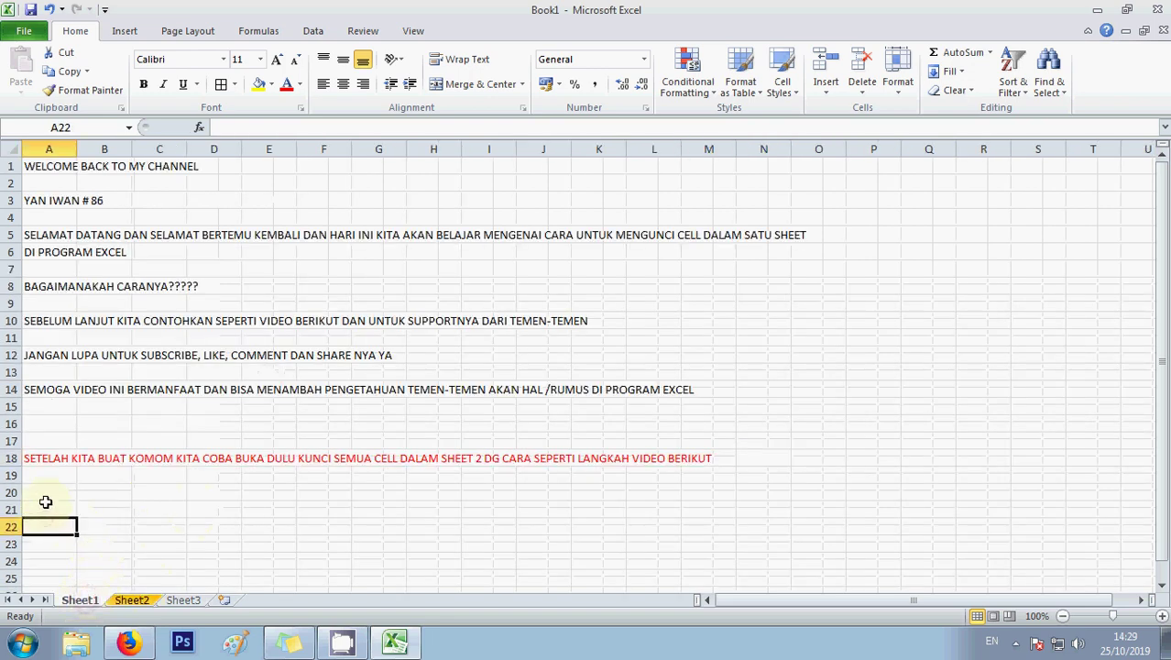
pyautogui.click(46, 492)
pyautogui.write('SEKARA')
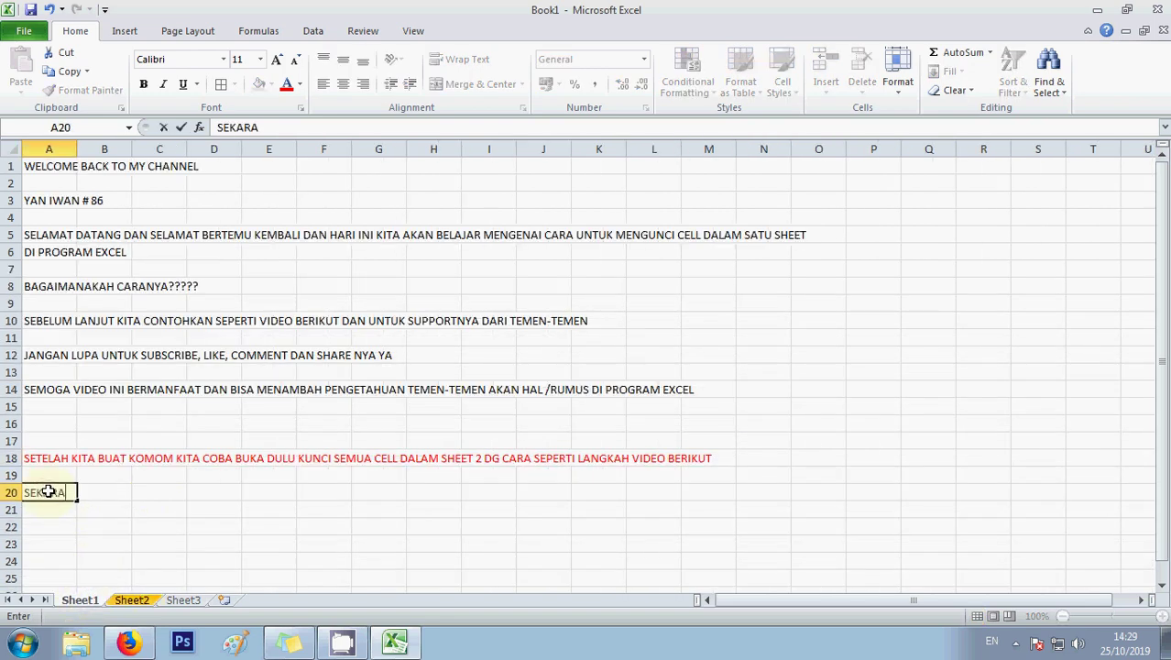
pyautogui.write('NG')
pyautogui.press('BackSpace')
pyautogui.press('BackSpace')
pyautogui.press('BackSpace')
pyautogui.press('BackSpace')
pyautogui.press('BackSpace')
pyautogui.press('BackSpace')
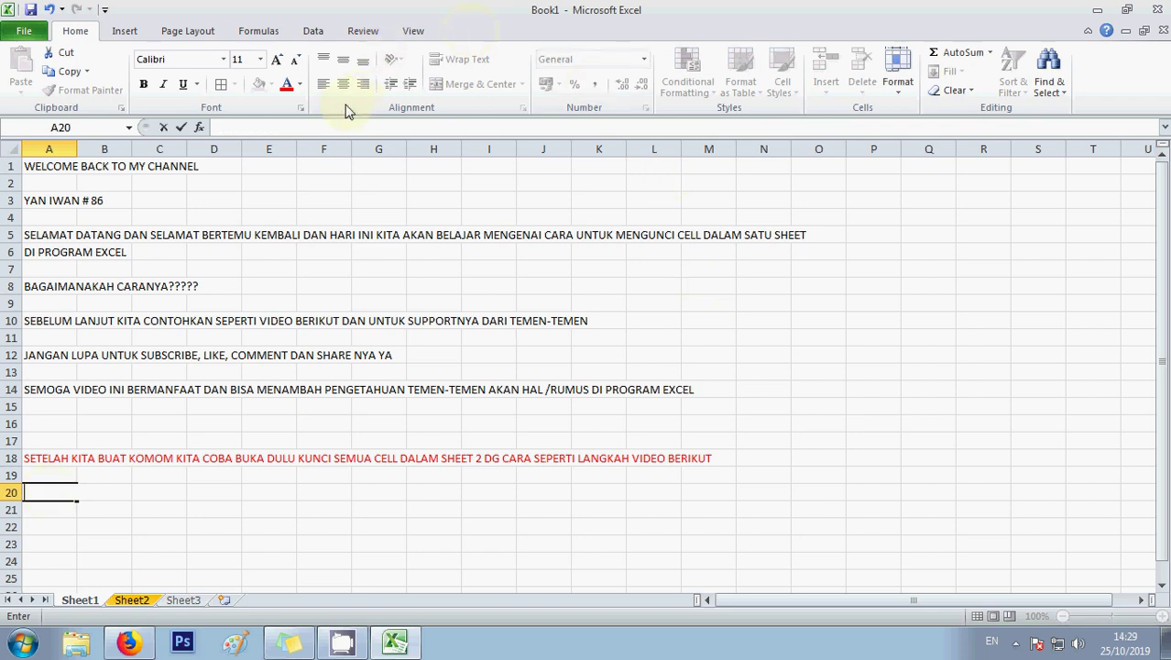
pyautogui.click(300, 83)
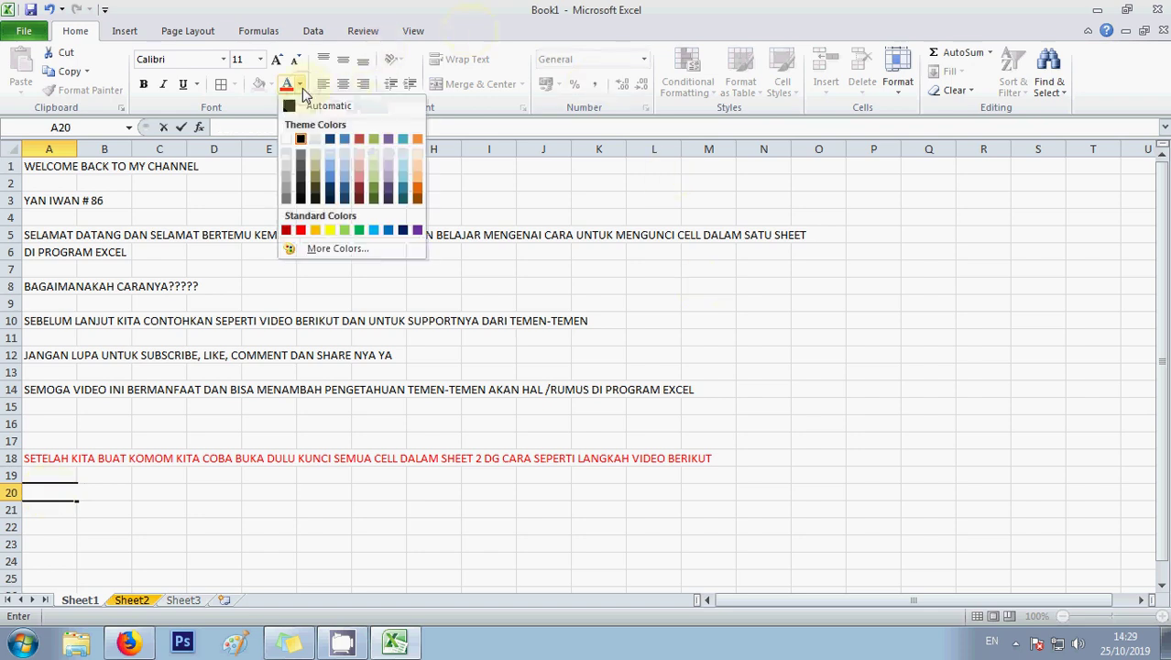
pyautogui.click(359, 230)
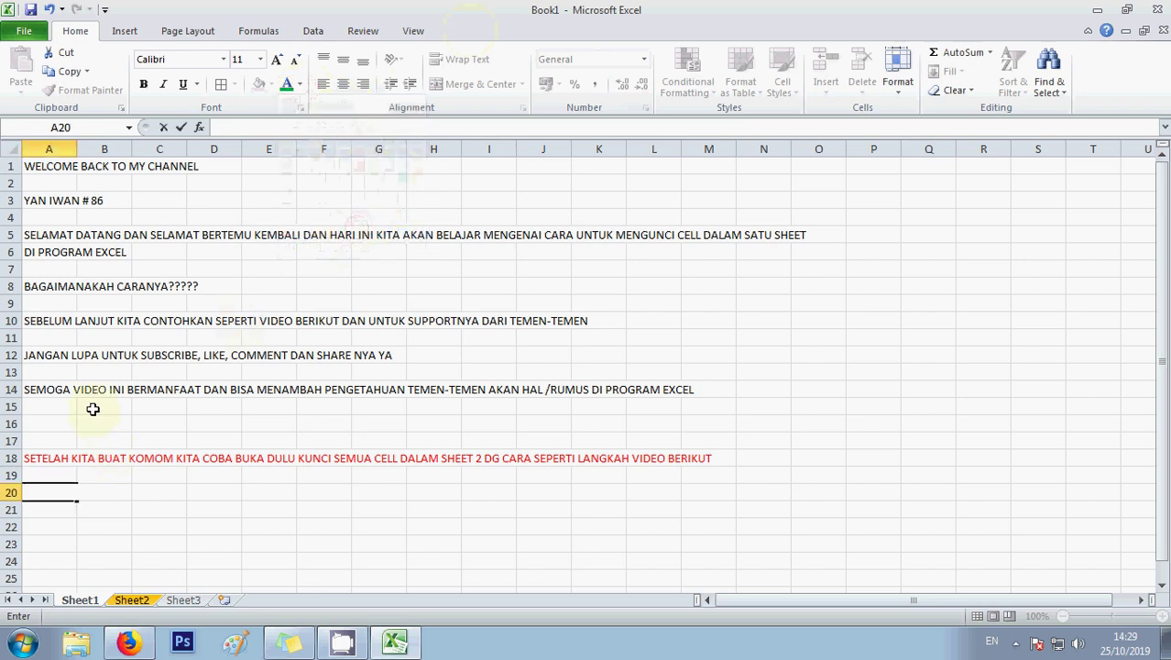
pyautogui.write('SEKARANG KITA CO')
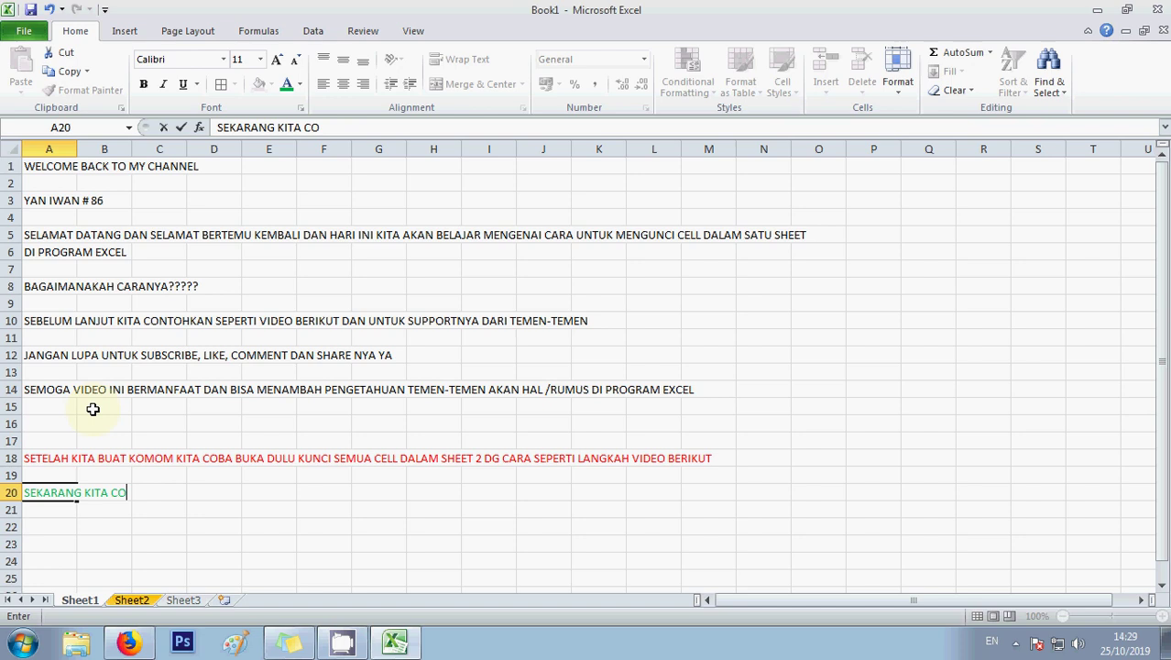
pyautogui.write('BA KUN')
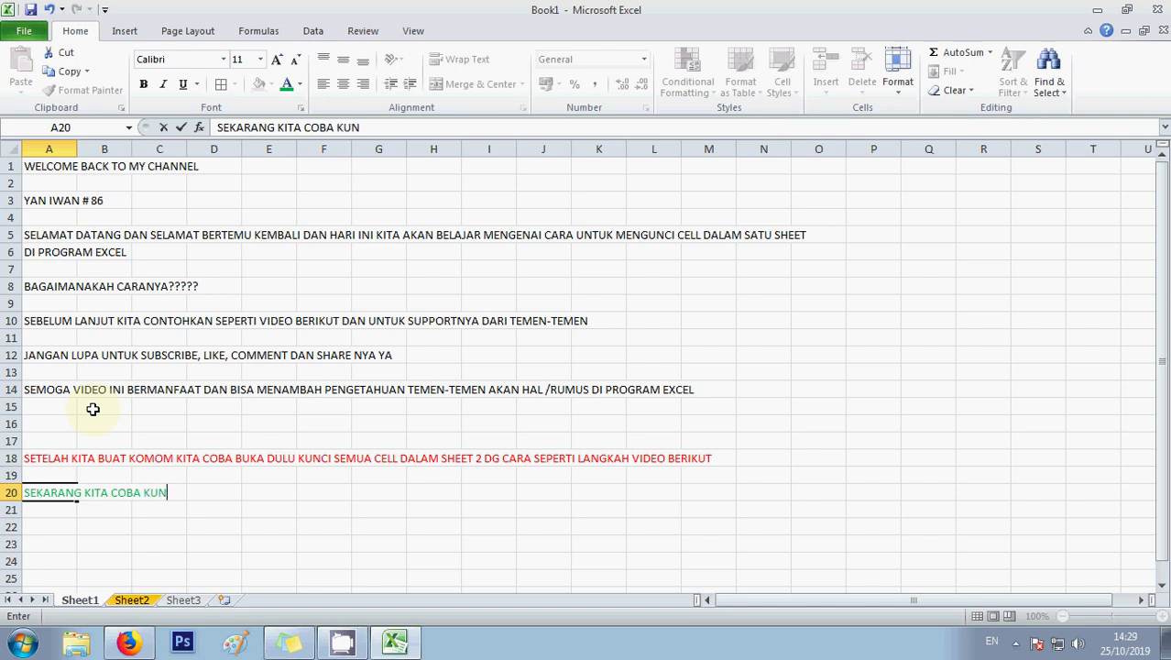
pyautogui.write('CELL DI')
pyautogui.write(' DA')
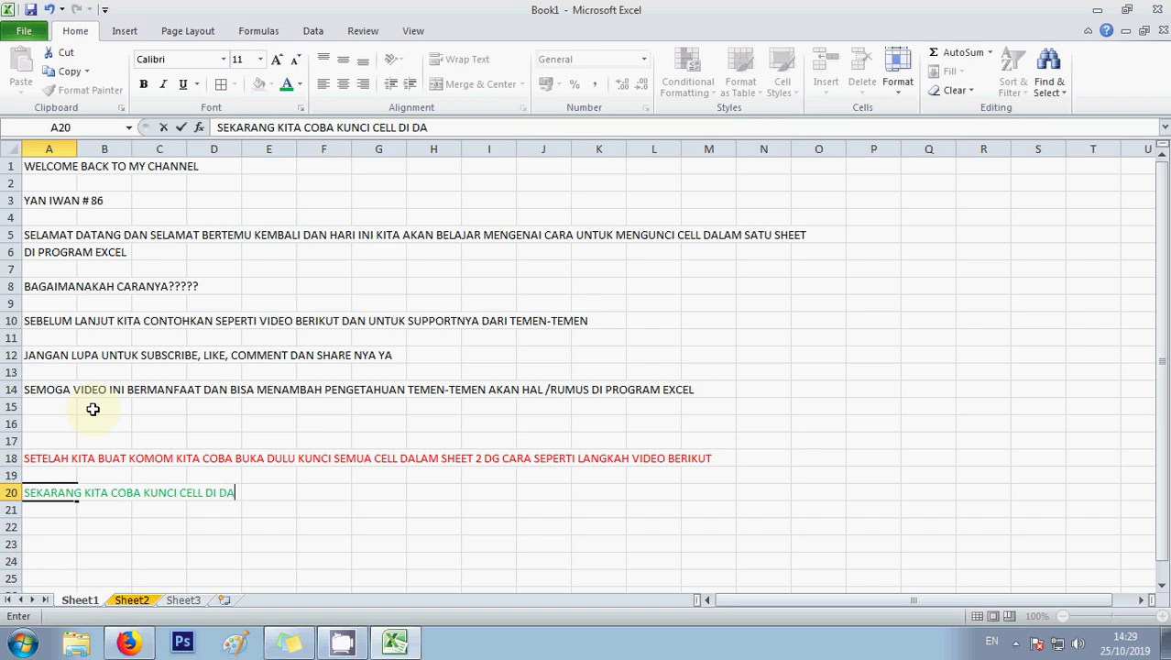
pyautogui.write('HEET 2')
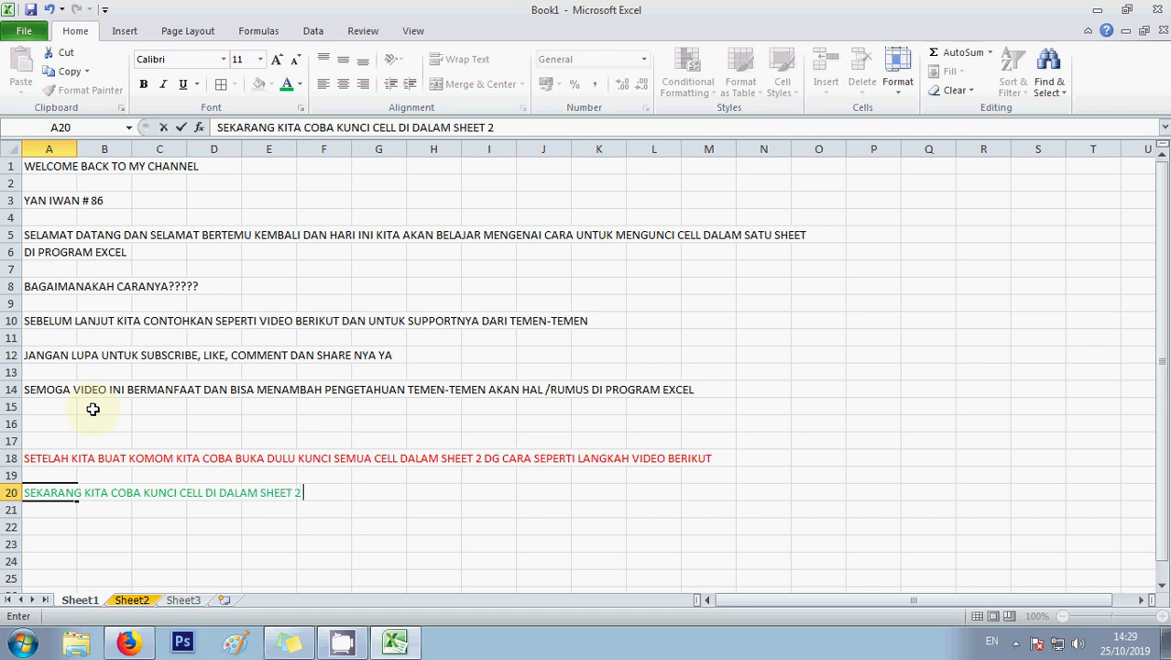
pyautogui.write('SESUAI D')
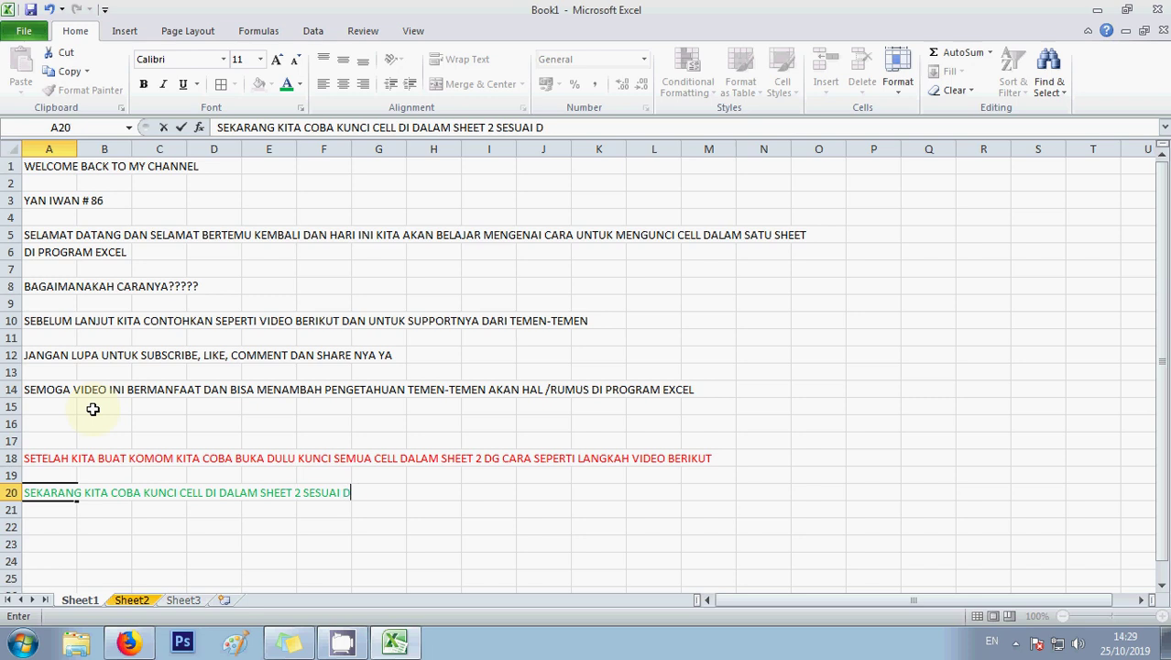
pyautogui.write('CELL YG KI')
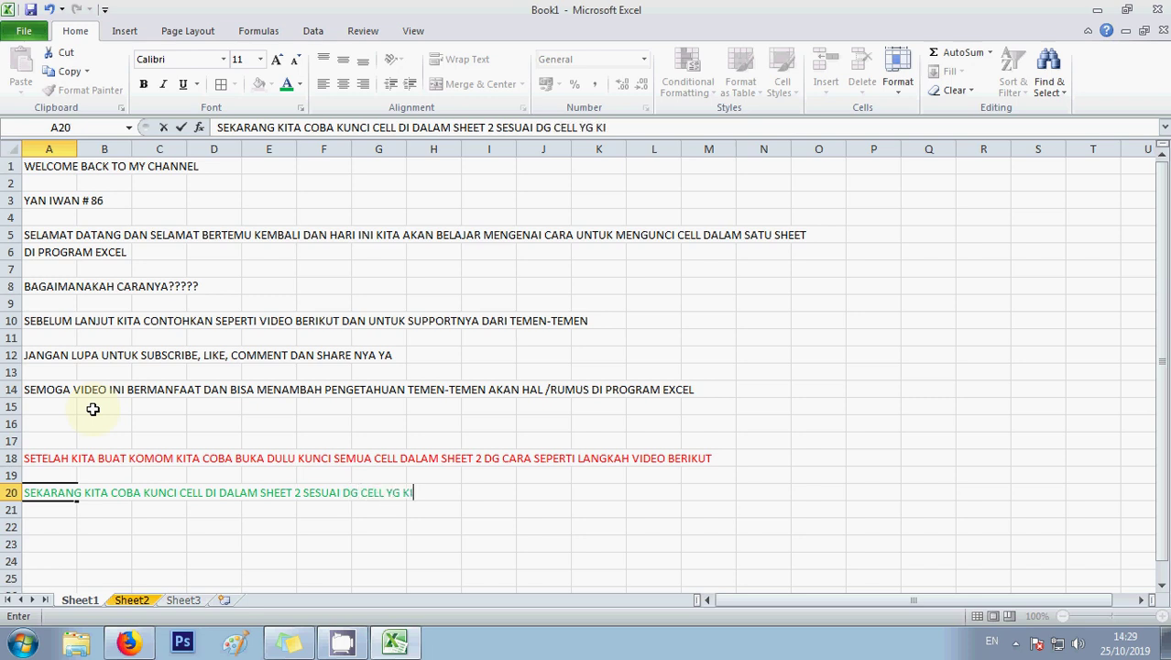
pyautogui.write('NKAN UNTUK DIKUNCI/')
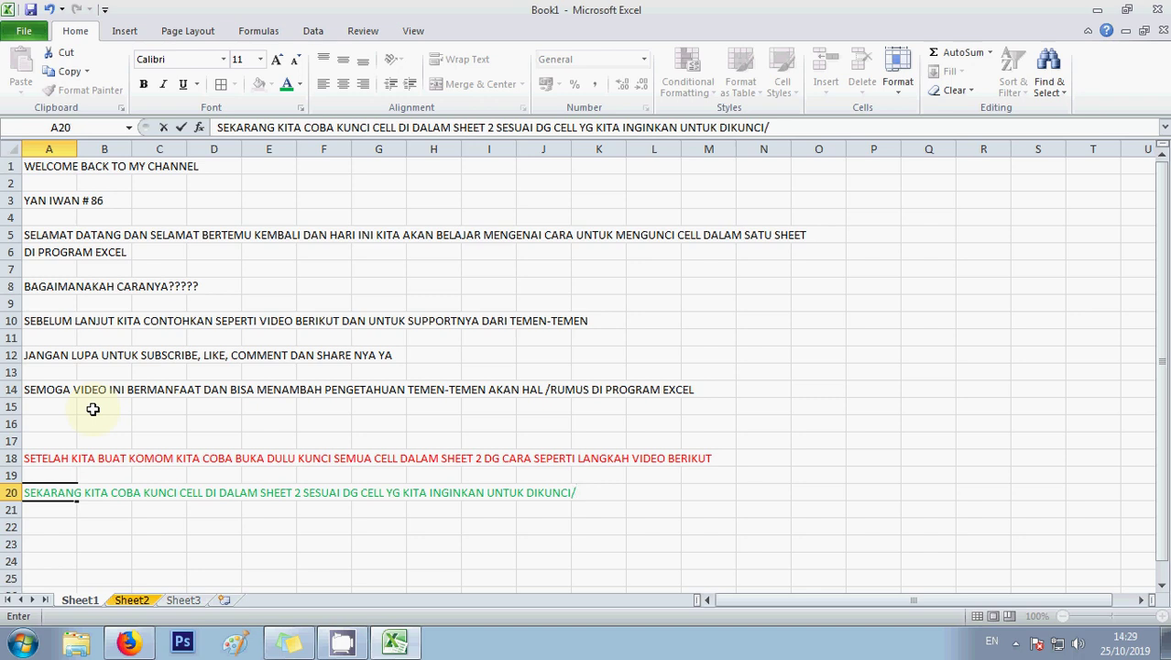
pyautogui.write('PASSW')
pyautogui.write('ORD')
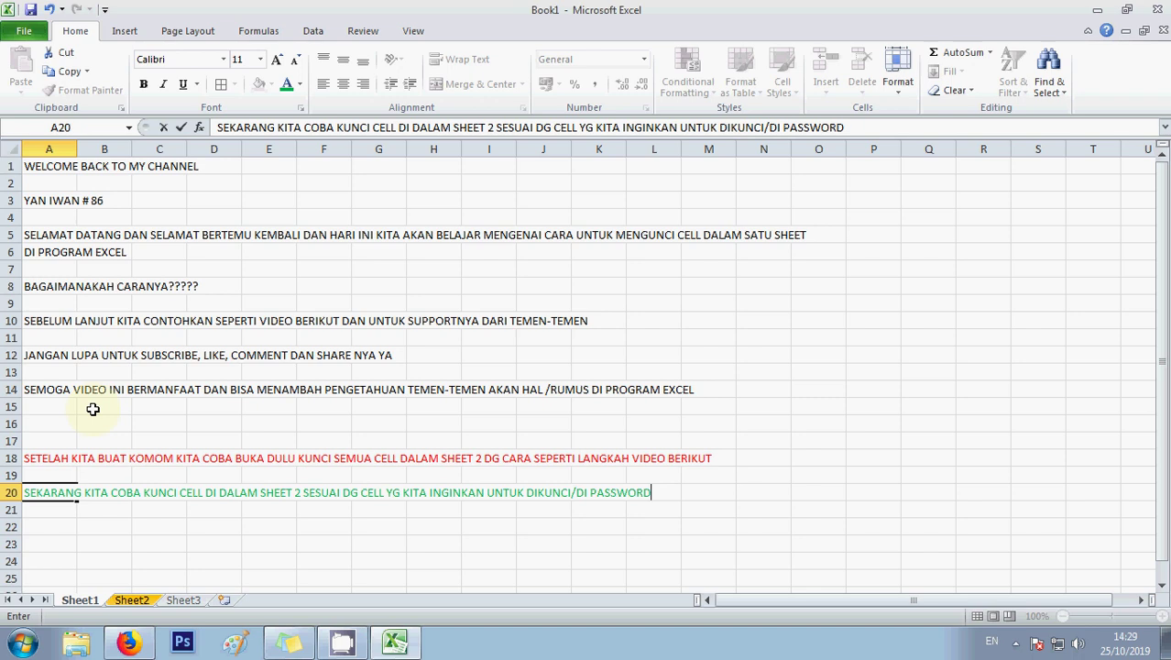
pyautogui.press('Return')
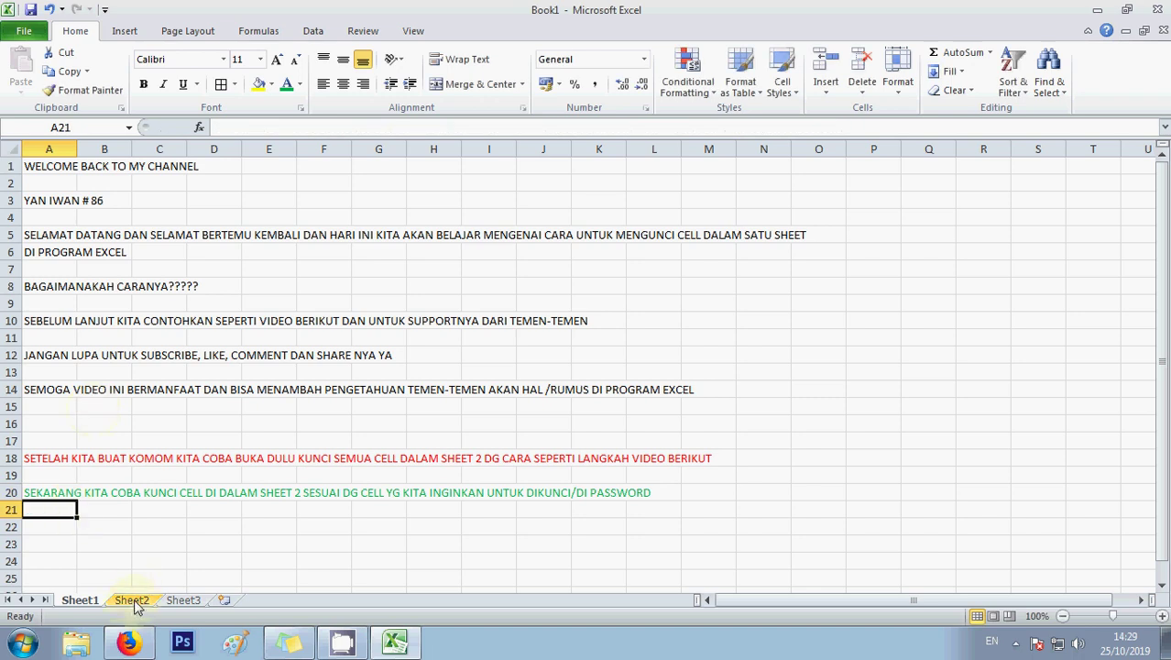
# Step: On Sheet2, select the table A7:C20 and set it to Lock Cell
pyautogui.click(133, 601)
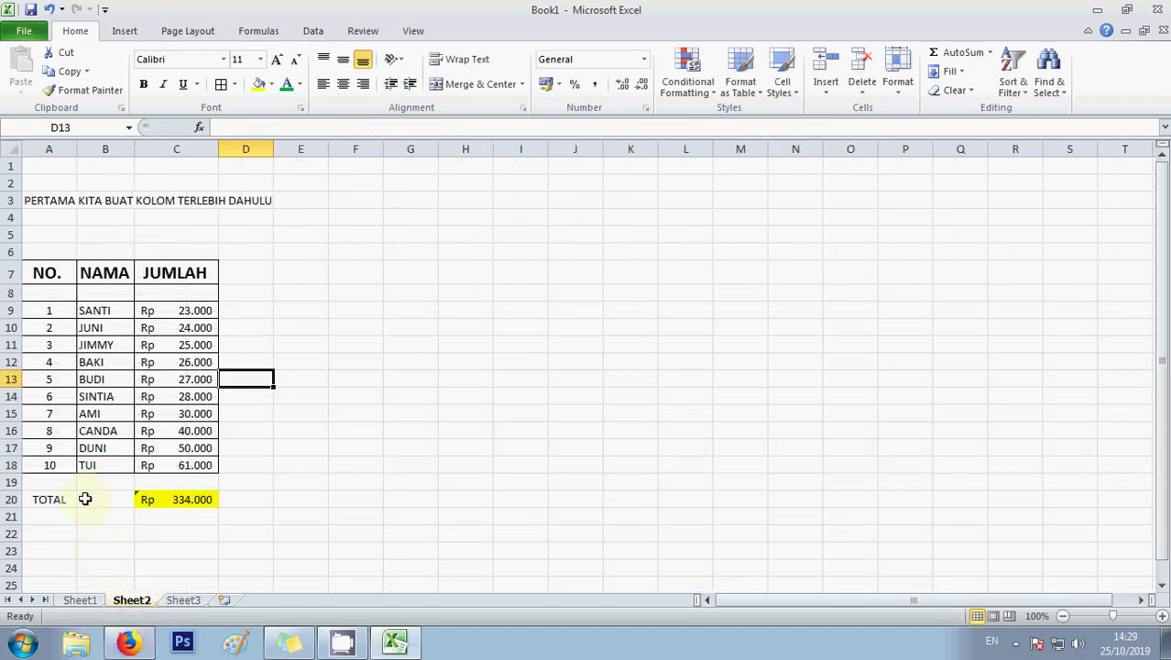
pyautogui.moveTo(40, 273); pyautogui.dragTo(196, 344)
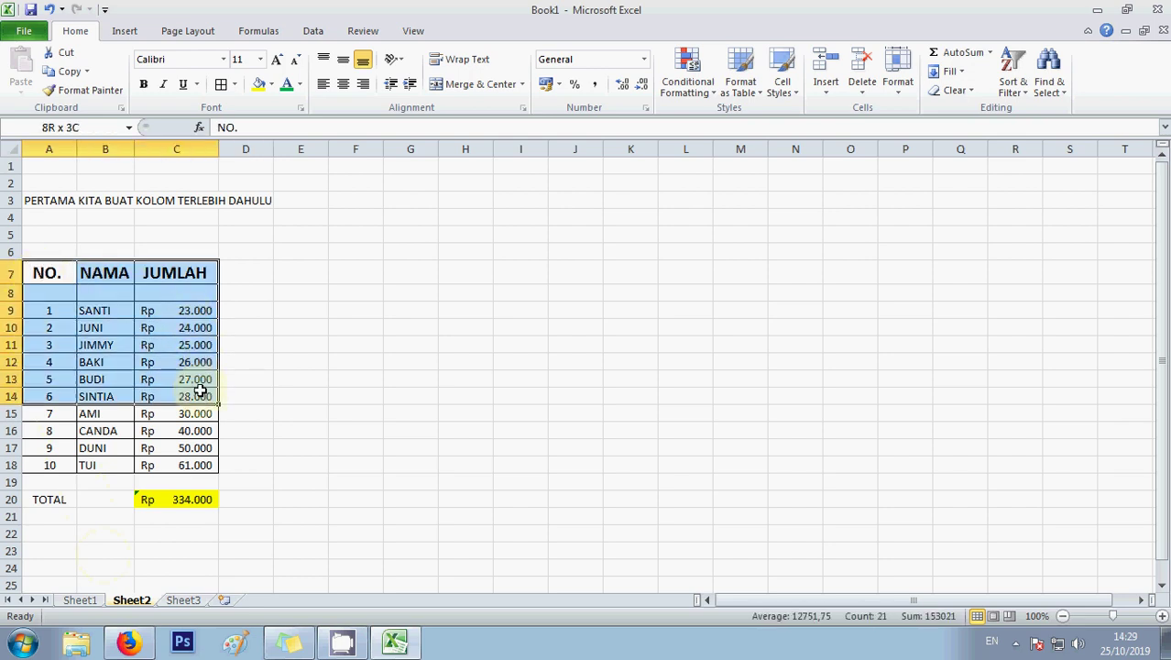
pyautogui.moveTo(195, 344); pyautogui.dragTo(211, 492)
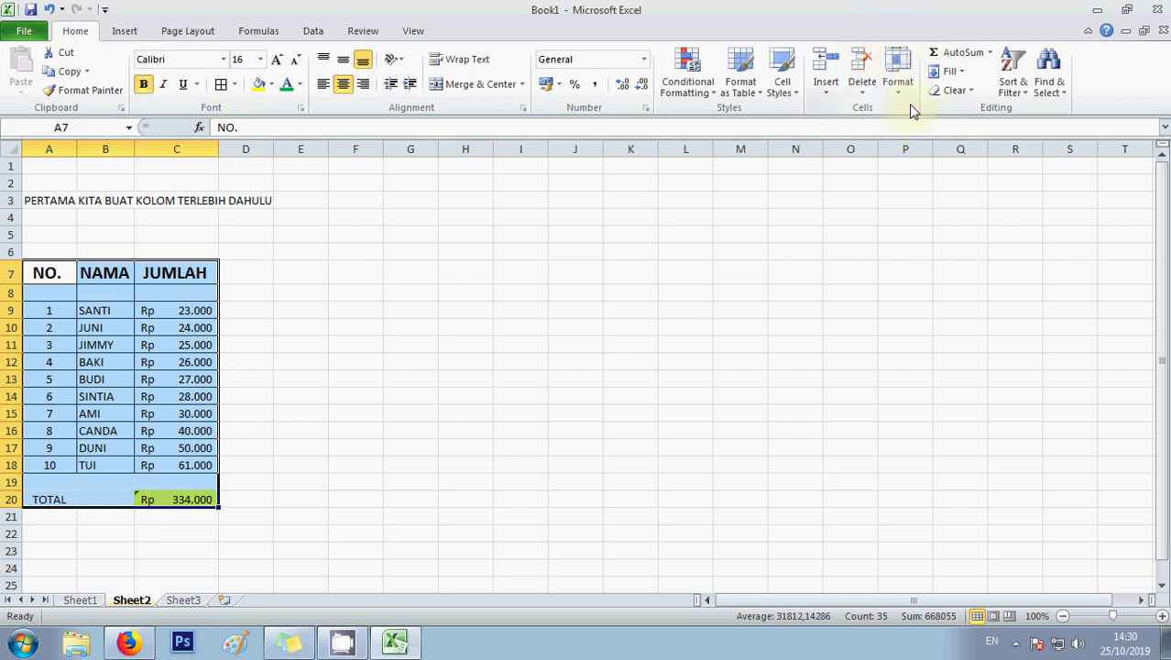
pyautogui.click(898, 87)
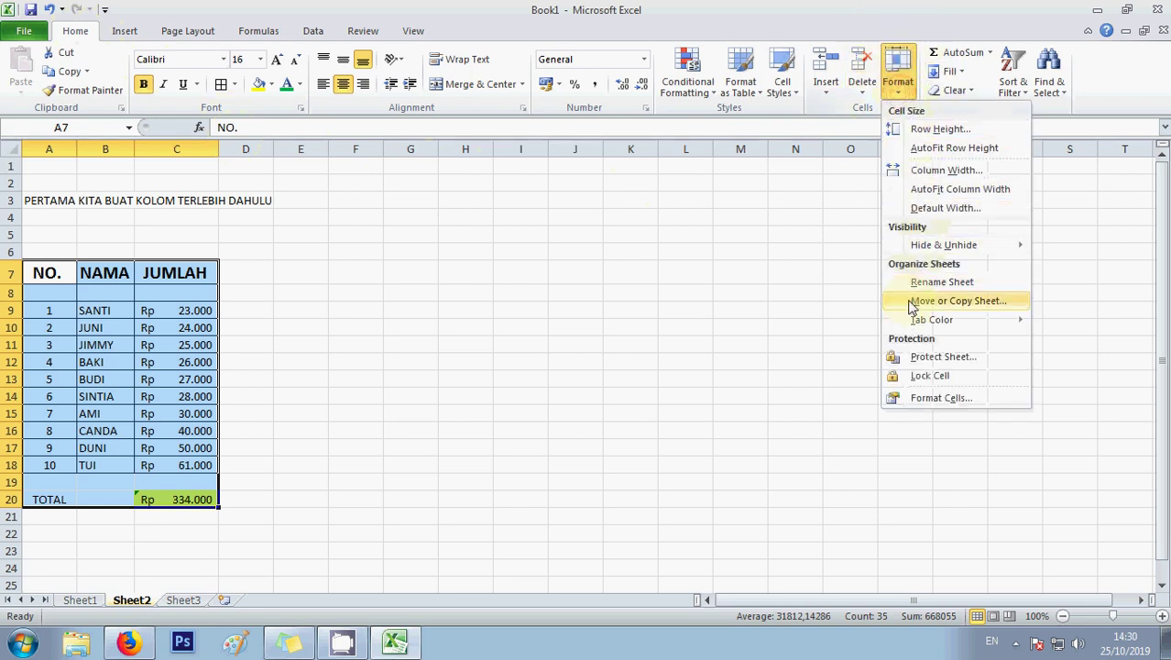
pyautogui.click(931, 378)
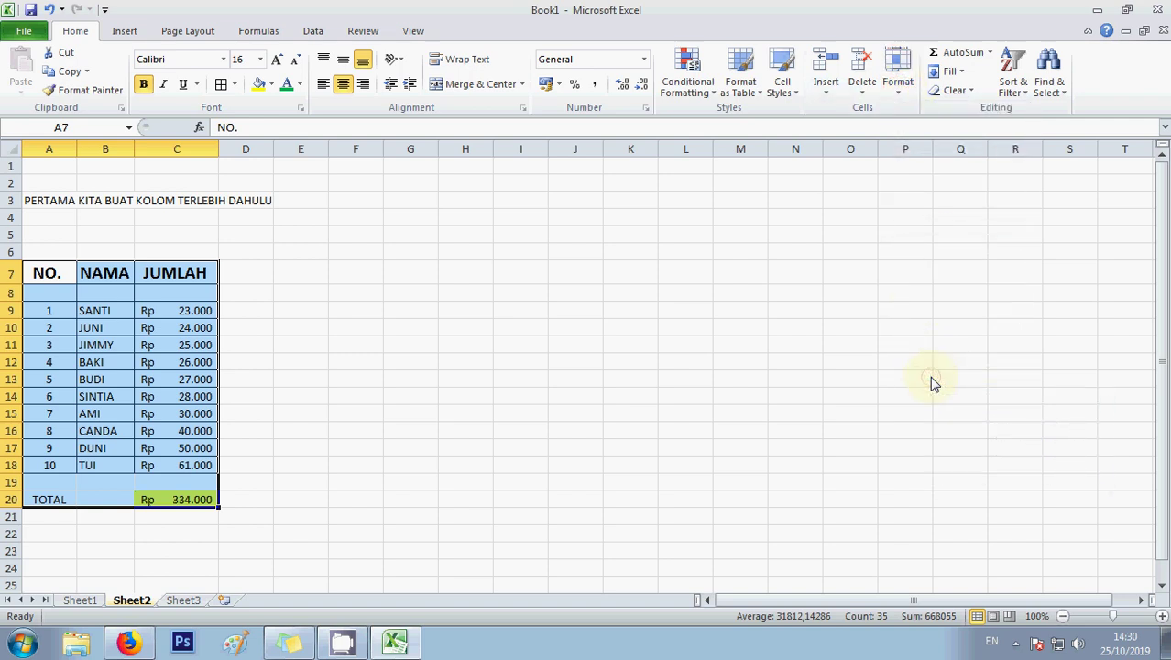
# Step: Open the Protect Sheet dialog from the Home Format menu
pyautogui.click(899, 91)
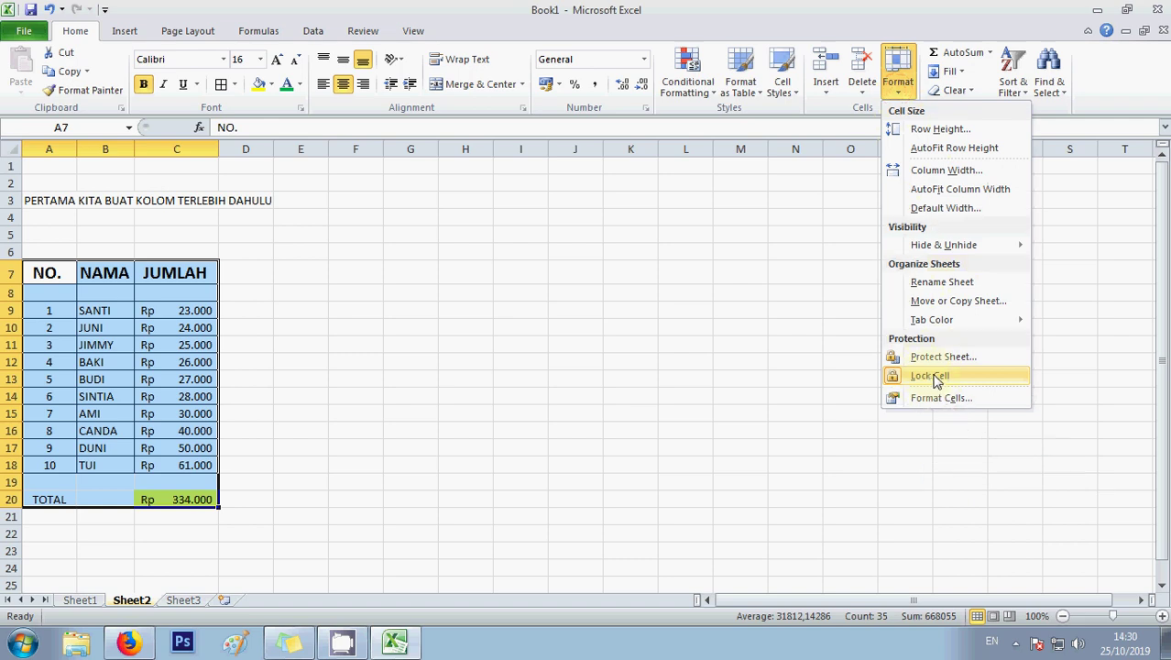
pyautogui.click(896, 444)
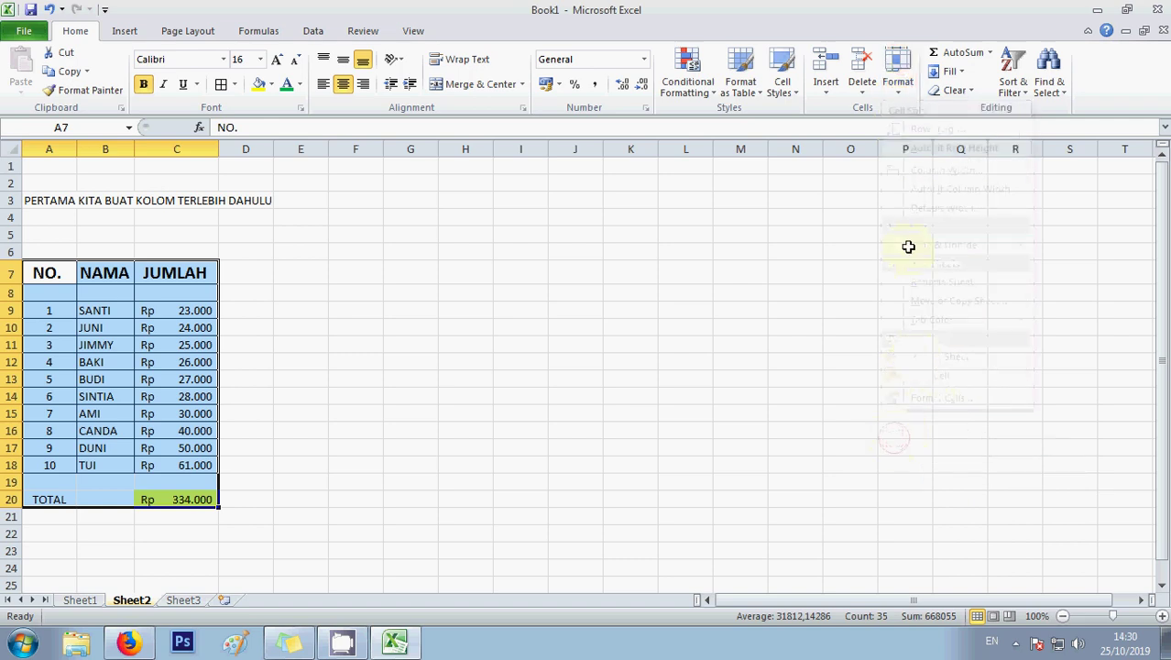
pyautogui.click(897, 89)
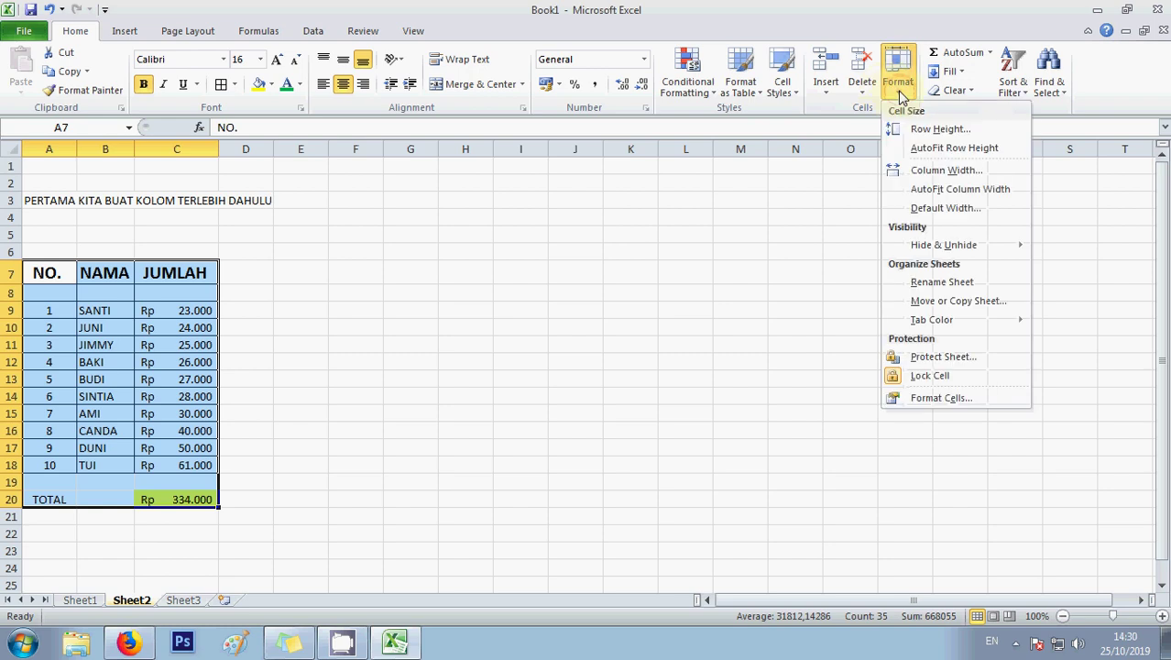
pyautogui.click(949, 357)
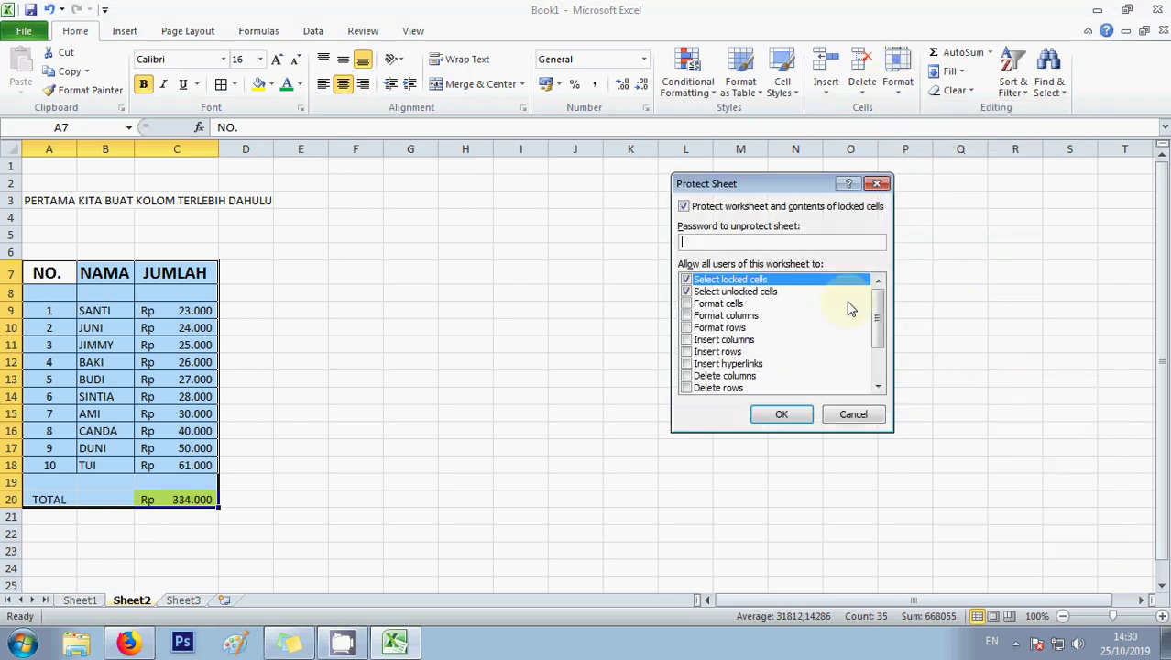
# Step: Untick Select locked cells, enter a sheet password and confirm it to protect Sheet2
pyautogui.click(687, 279)
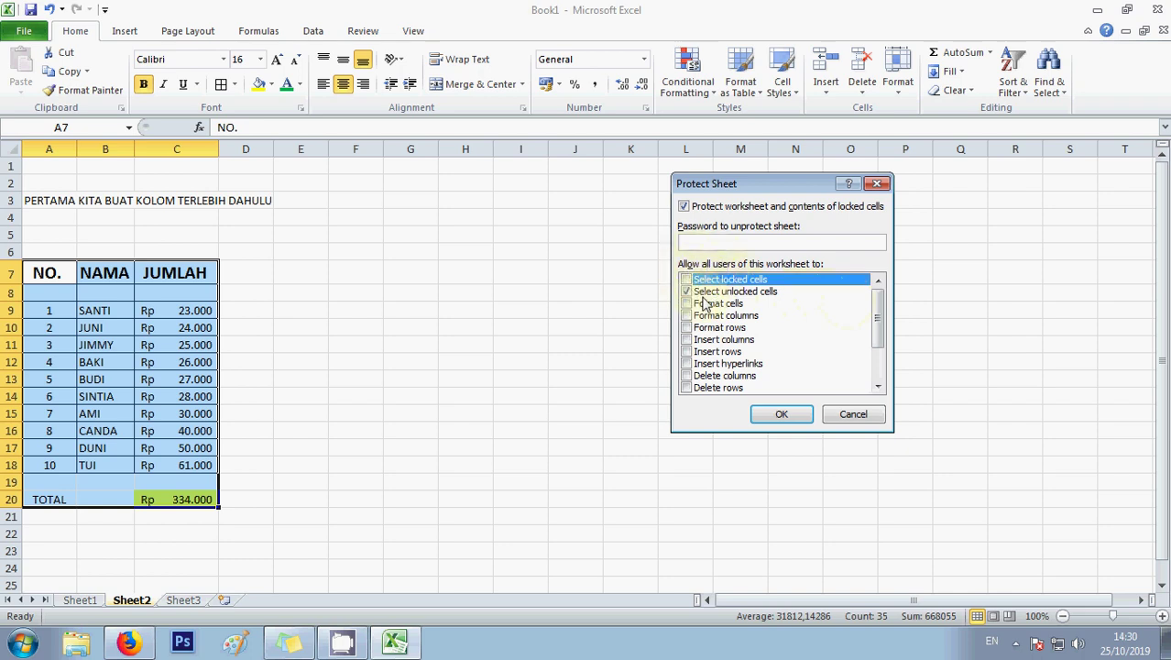
pyautogui.moveTo(877, 305); pyautogui.dragTo(881, 364)
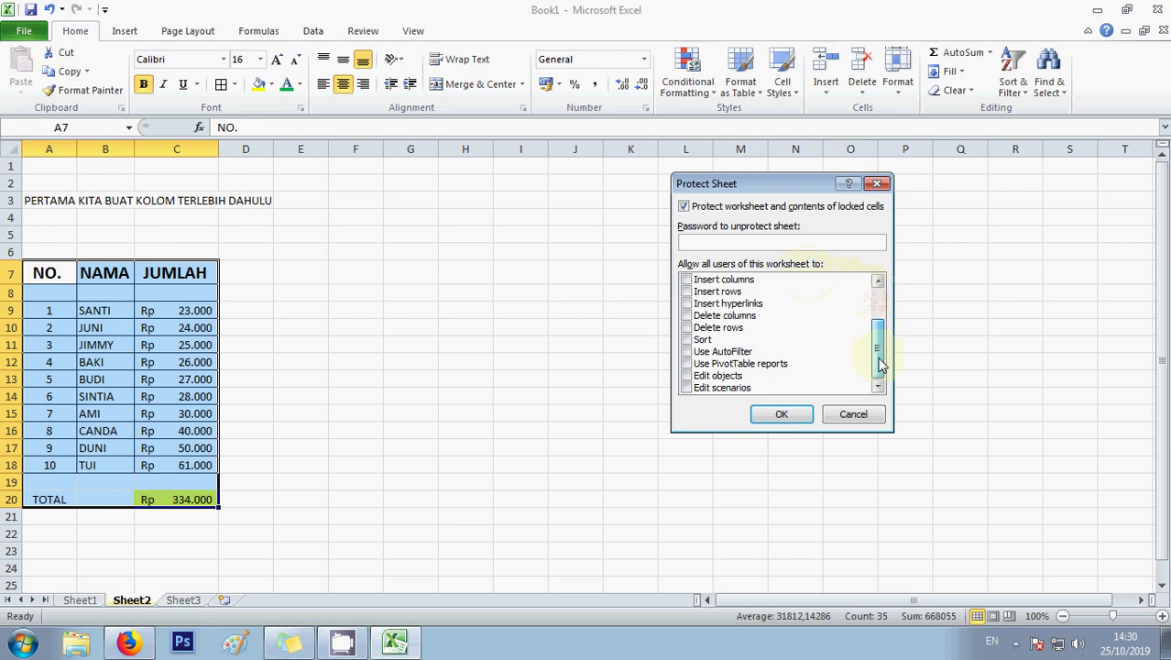
pyautogui.moveTo(881, 363); pyautogui.dragTo(878, 280)
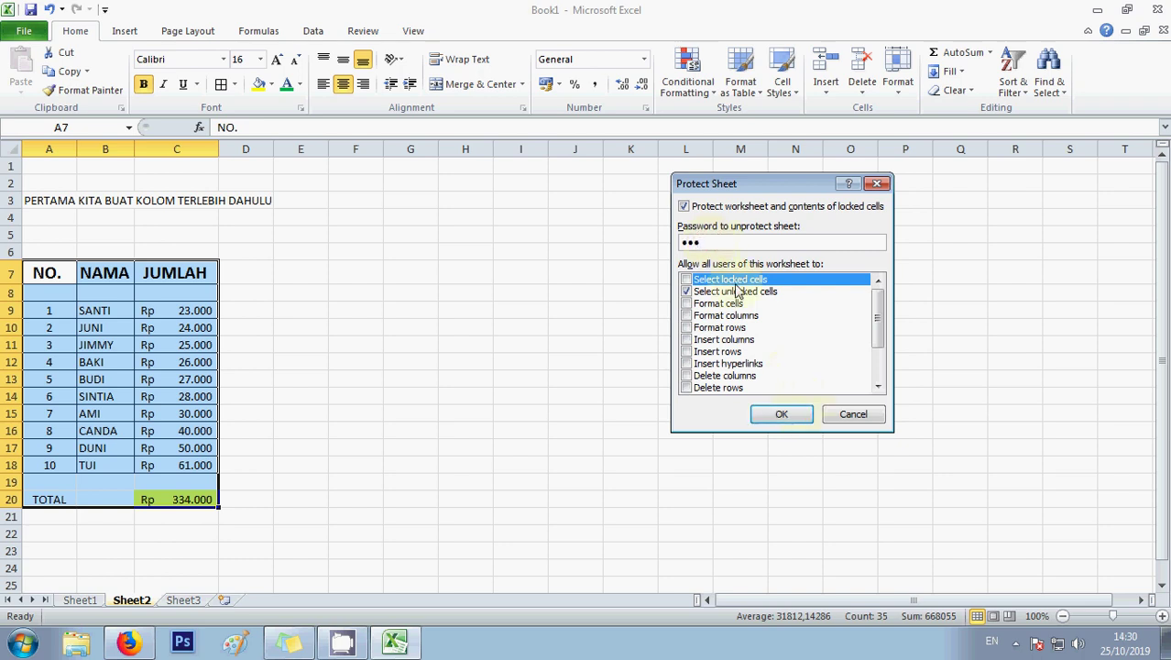
pyautogui.click(781, 418)
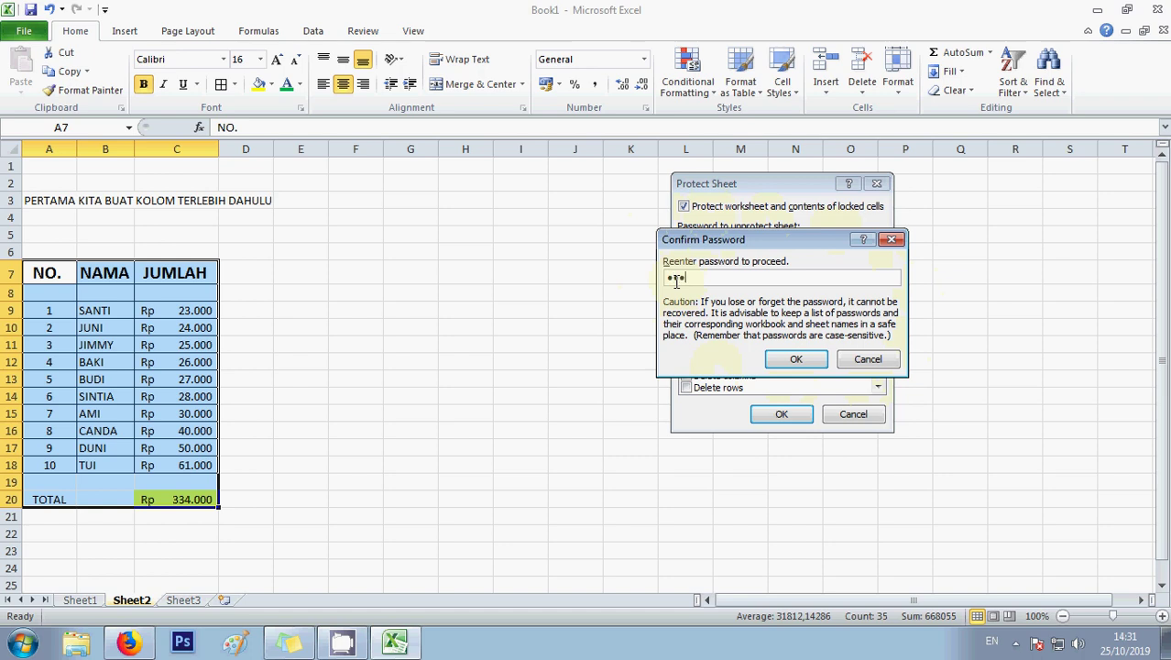
pyautogui.click(811, 362)
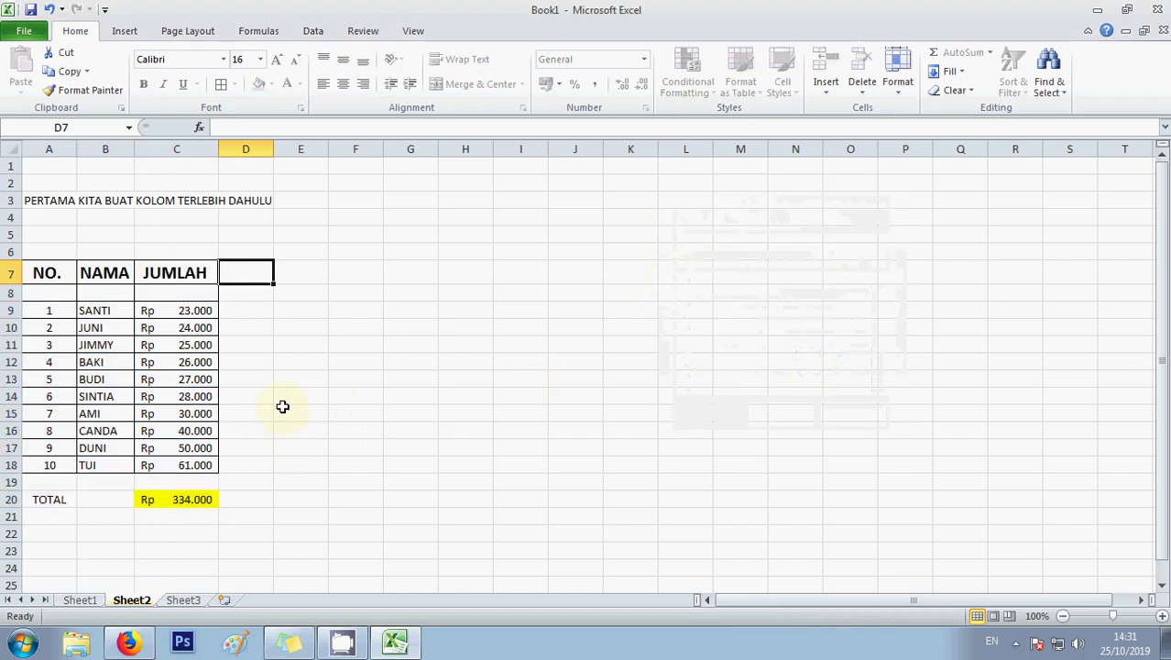
# Step: Add the blue note 'TADI SAYA COBA MENGUNCI BLOK/CELL' in Sheet1 A22, then return to Sheet2
pyautogui.click(249, 345)
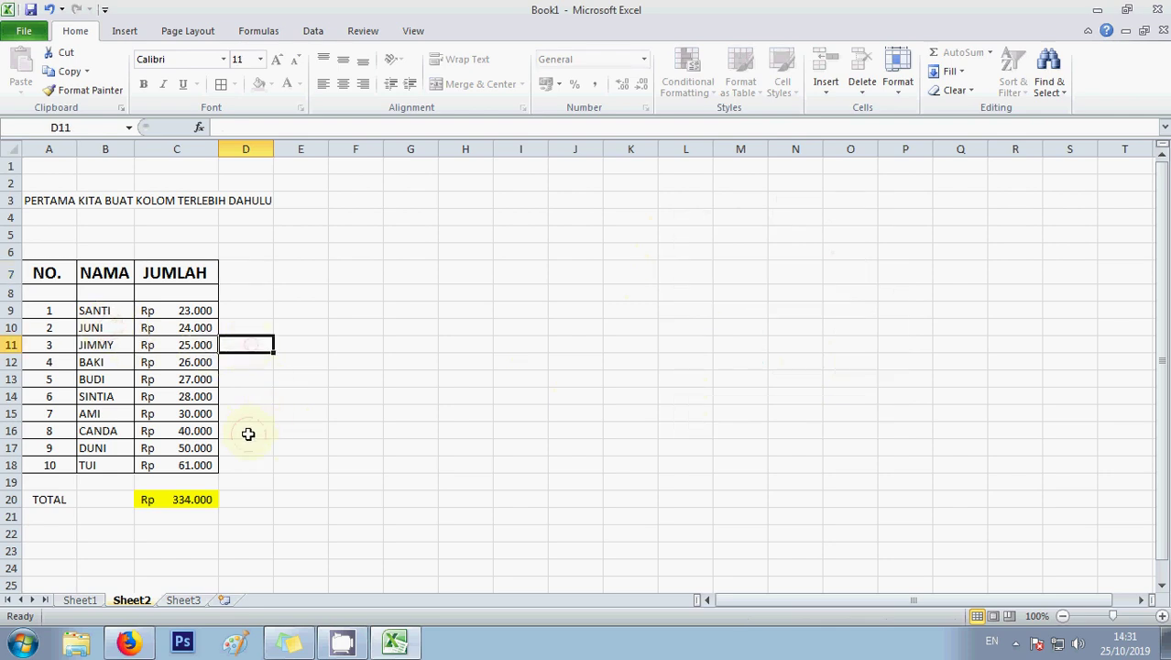
pyautogui.click(81, 600)
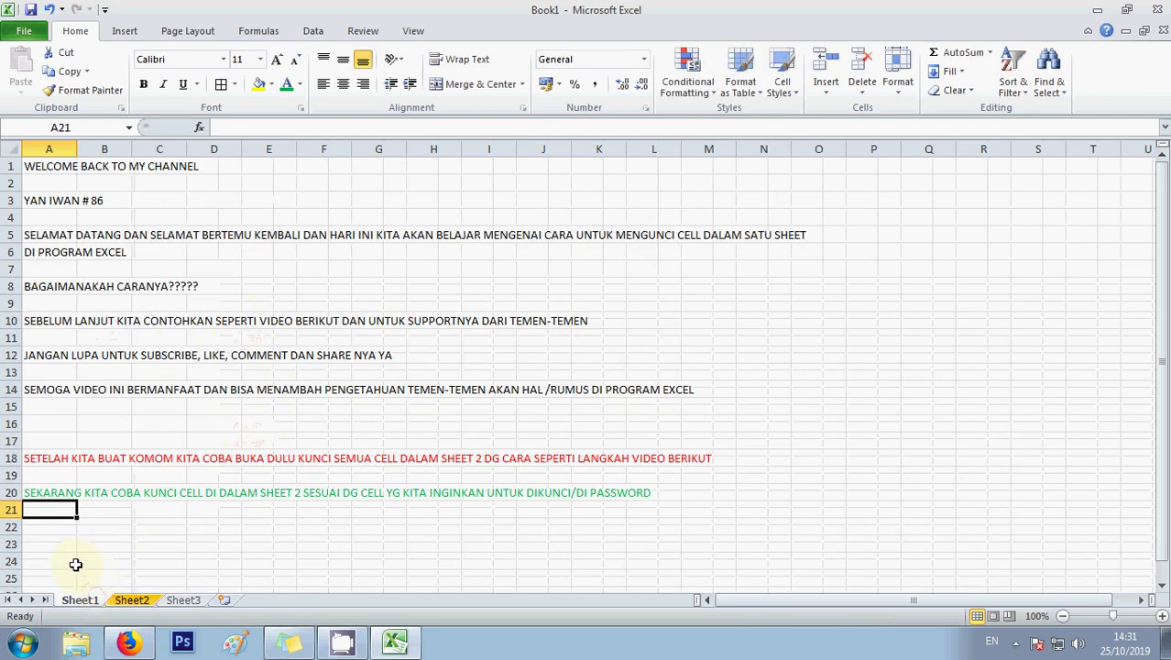
pyautogui.click(48, 525)
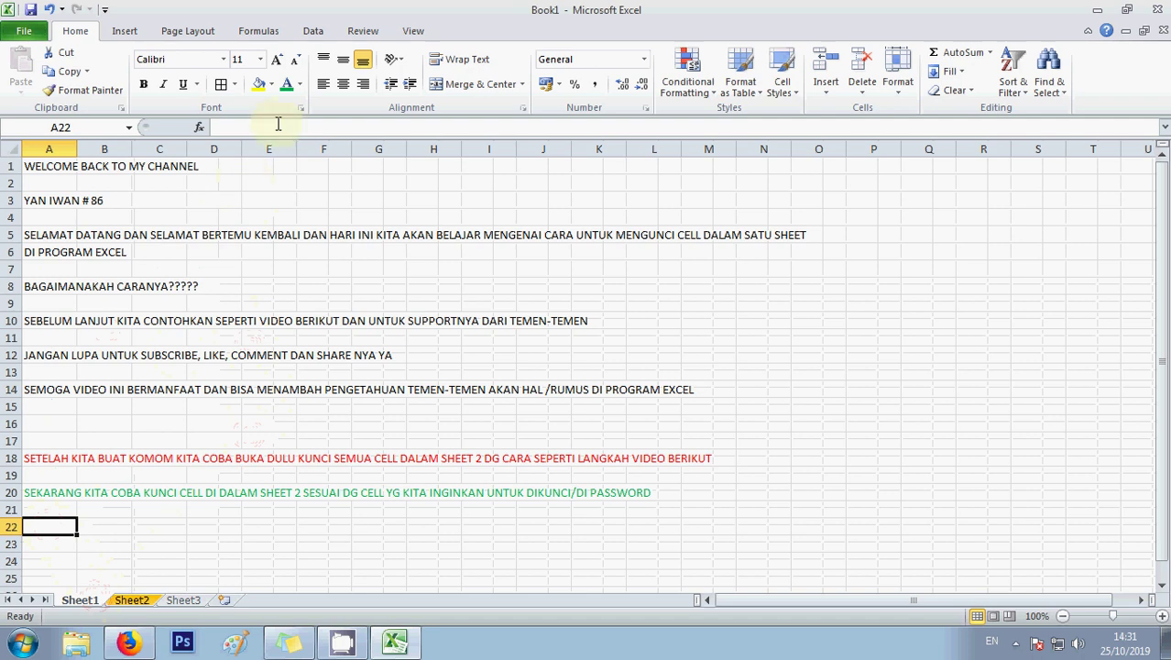
pyautogui.click(299, 83)
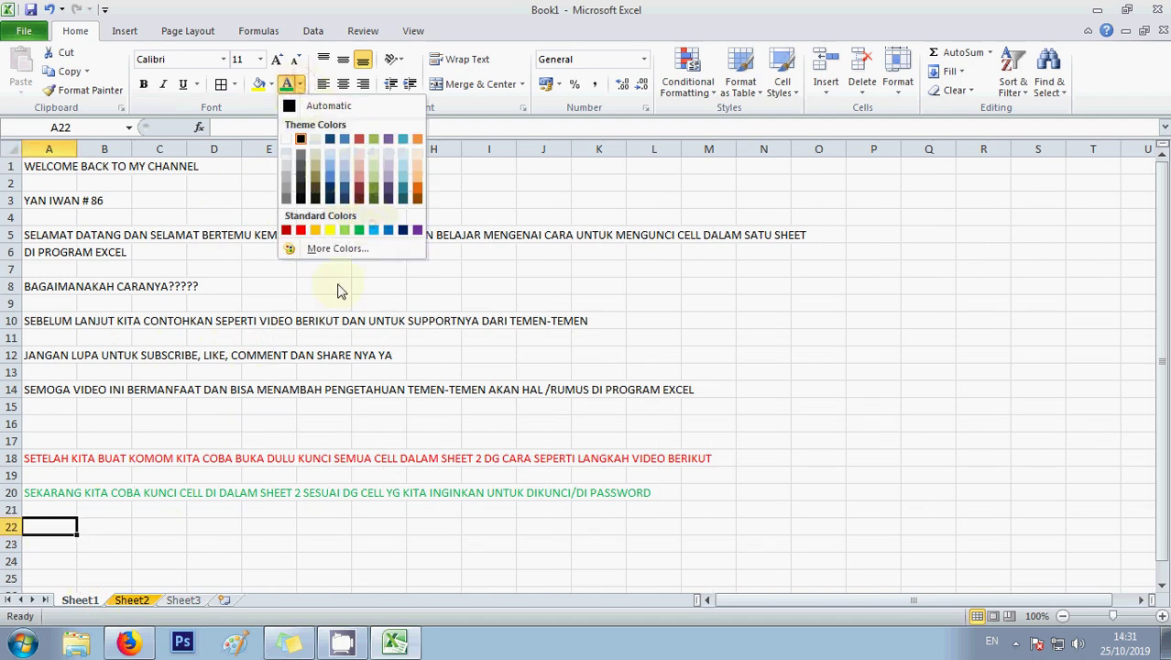
pyautogui.click(232, 435)
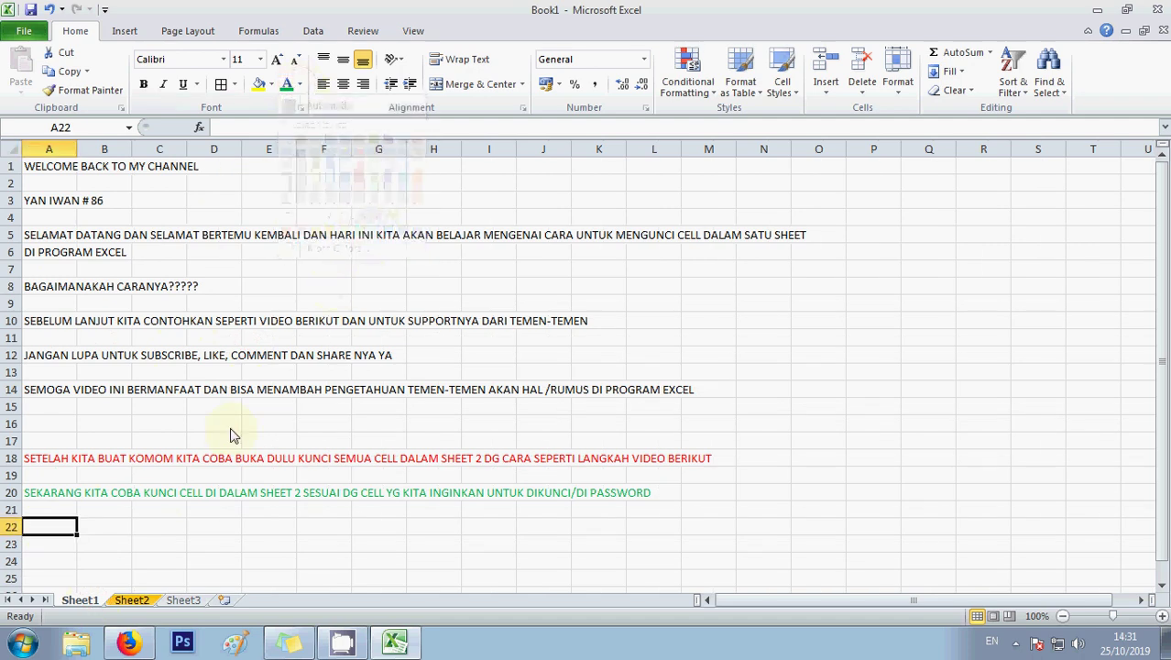
pyautogui.click(59, 523)
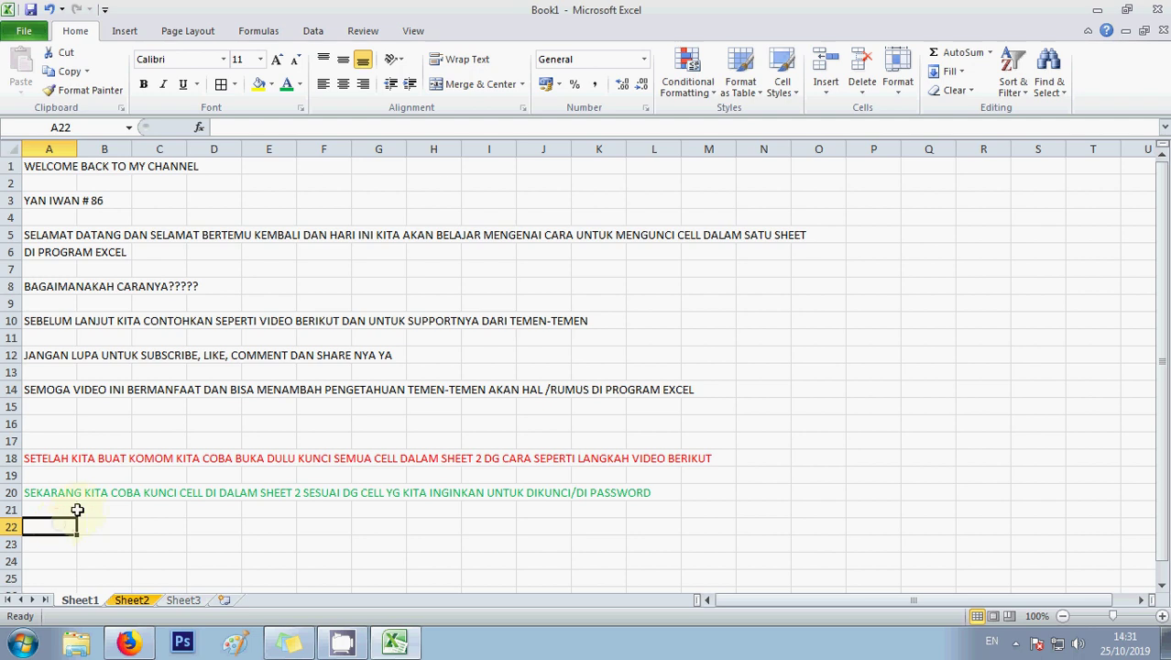
pyautogui.click(300, 83)
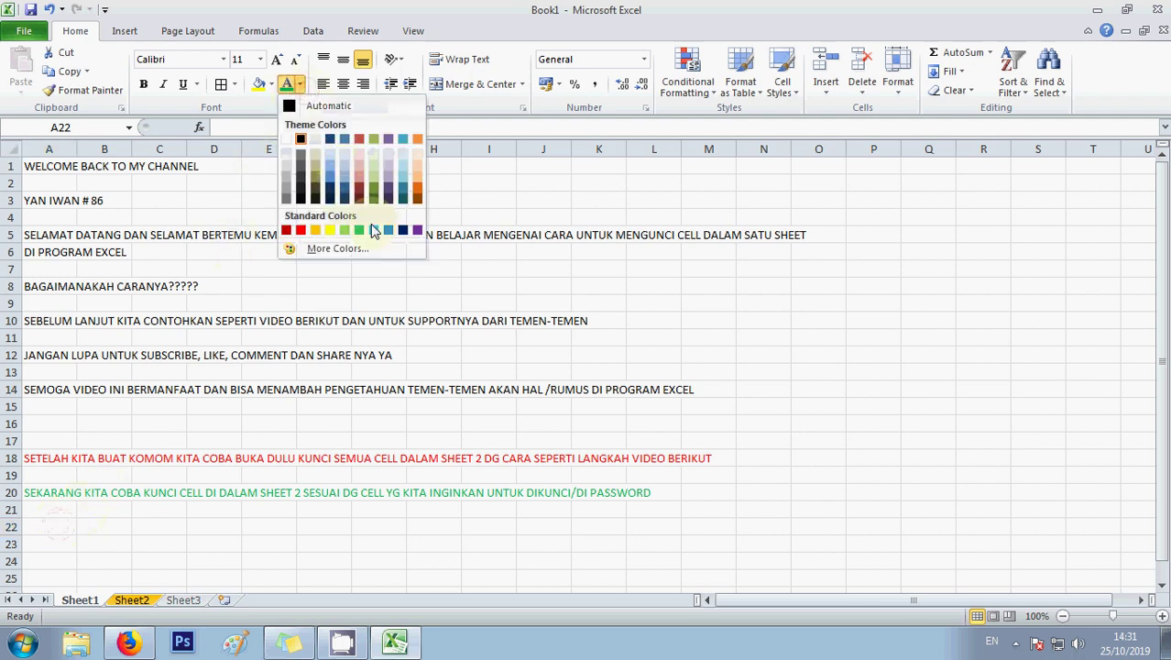
pyautogui.click(195, 336)
pyautogui.write('TAD')
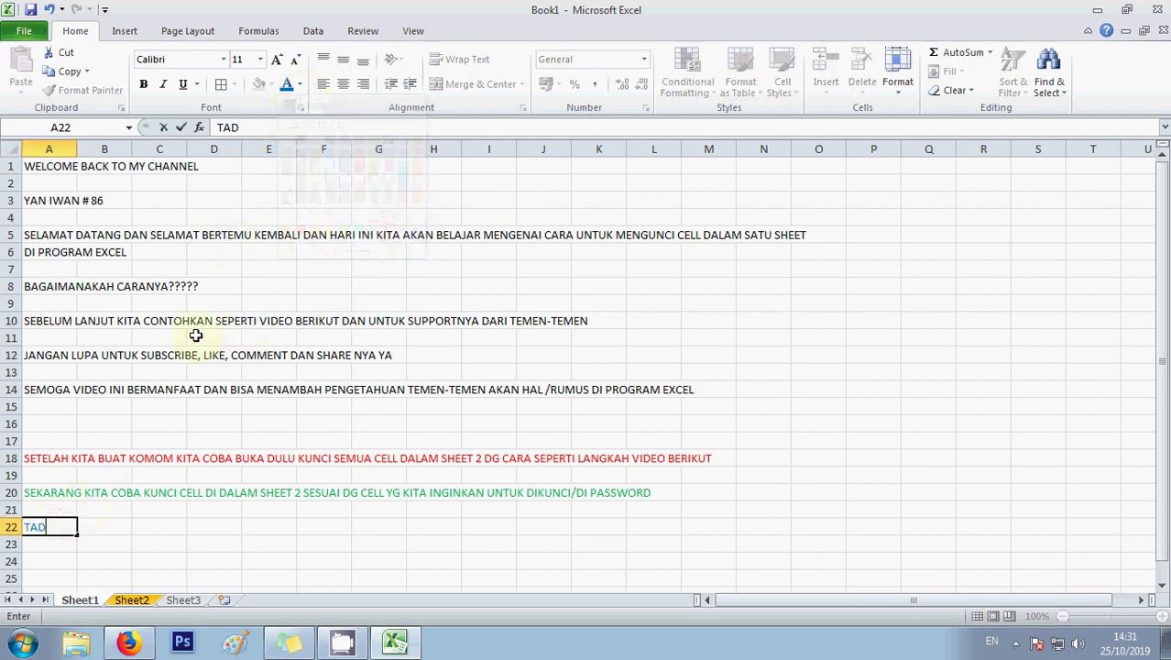
pyautogui.write('I SAYA CO')
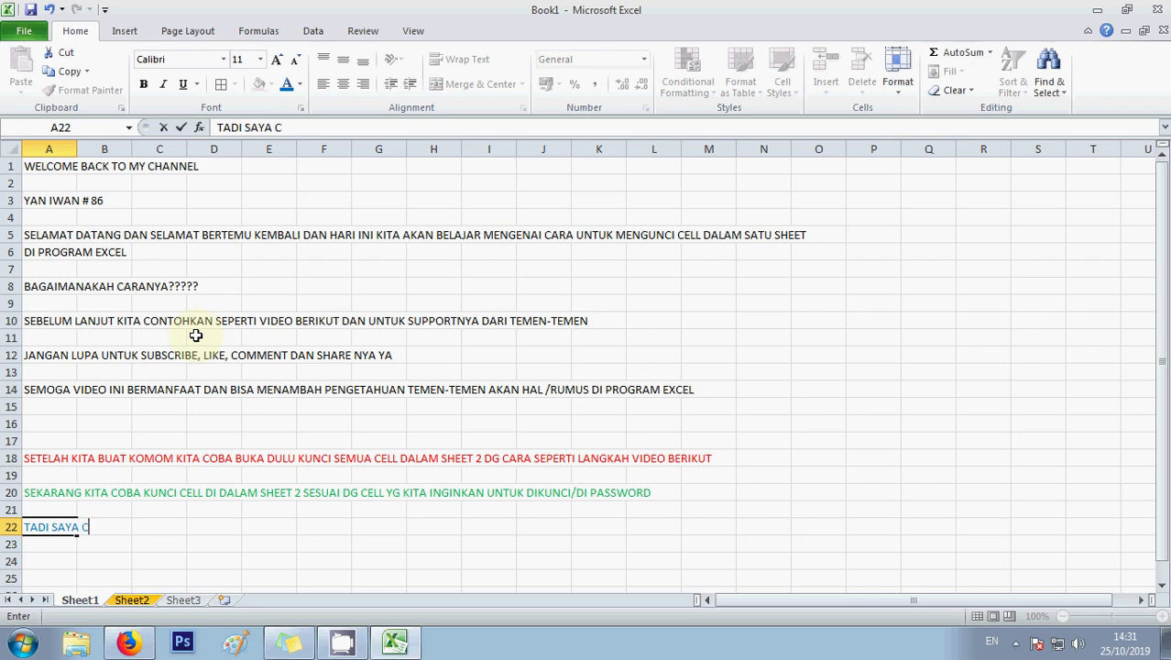
pyautogui.write('BA MENGUNCI')
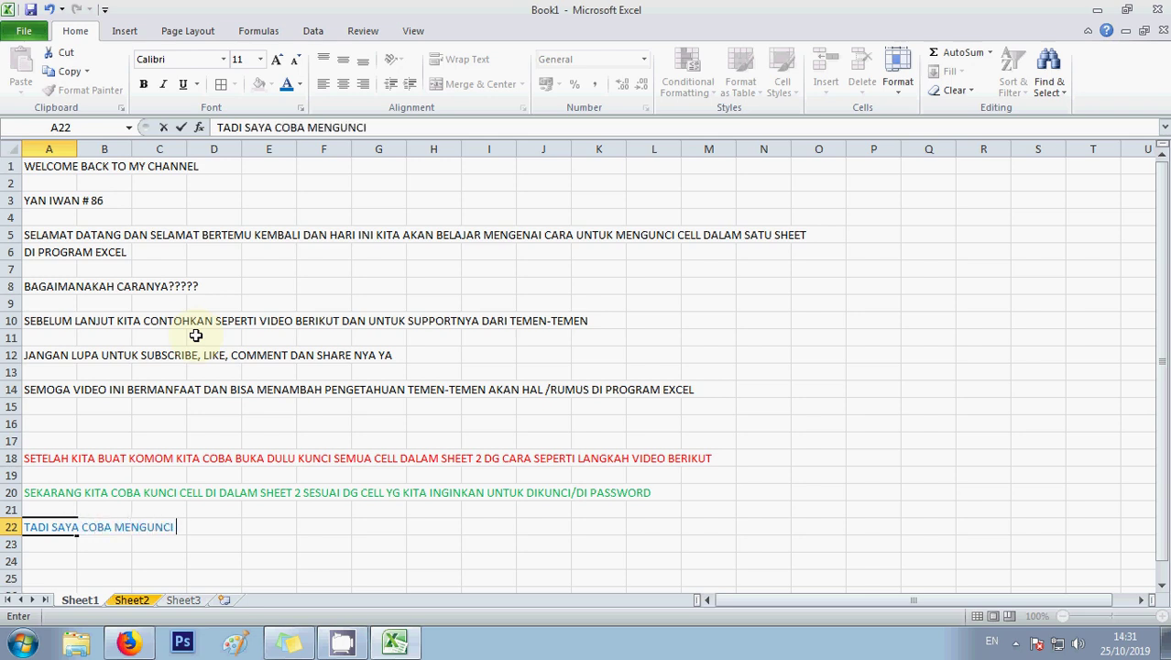
pyautogui.write('BL')
pyautogui.write('OK/')
pyautogui.write('CELL')
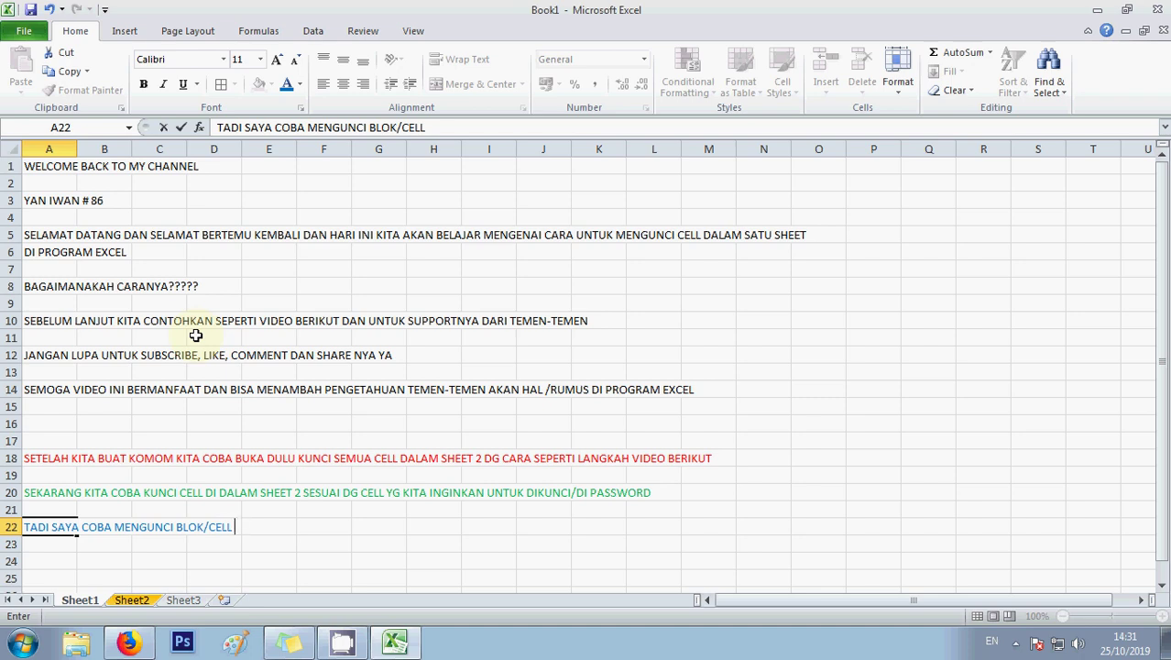
pyautogui.click(173, 441)
pyautogui.click(129, 601)
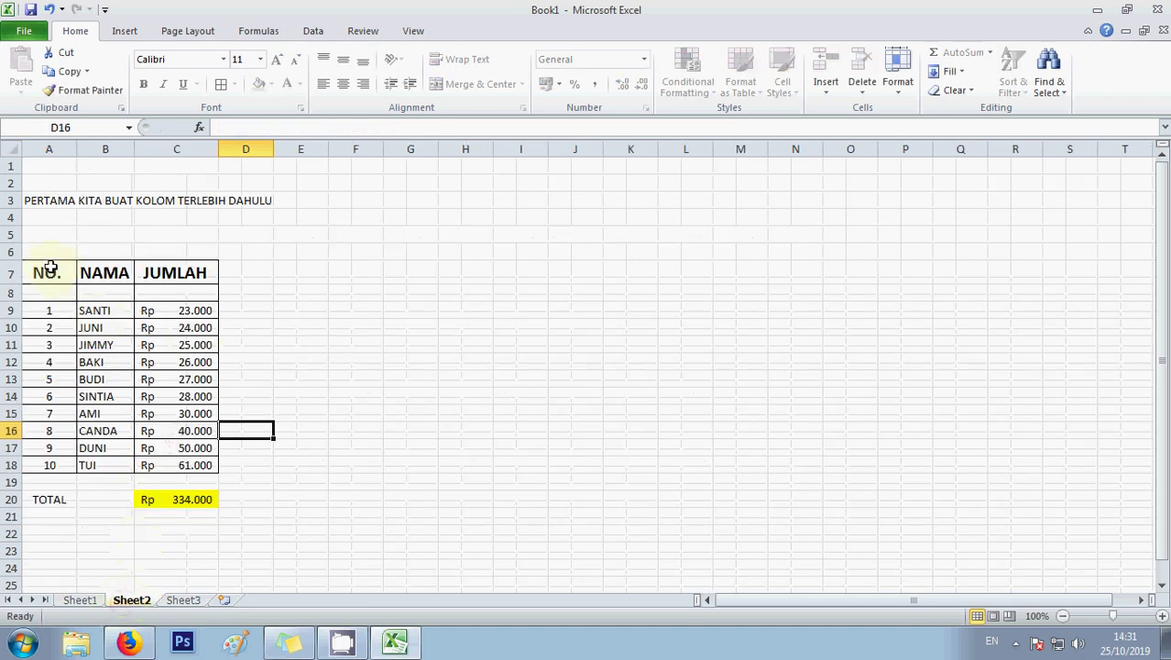
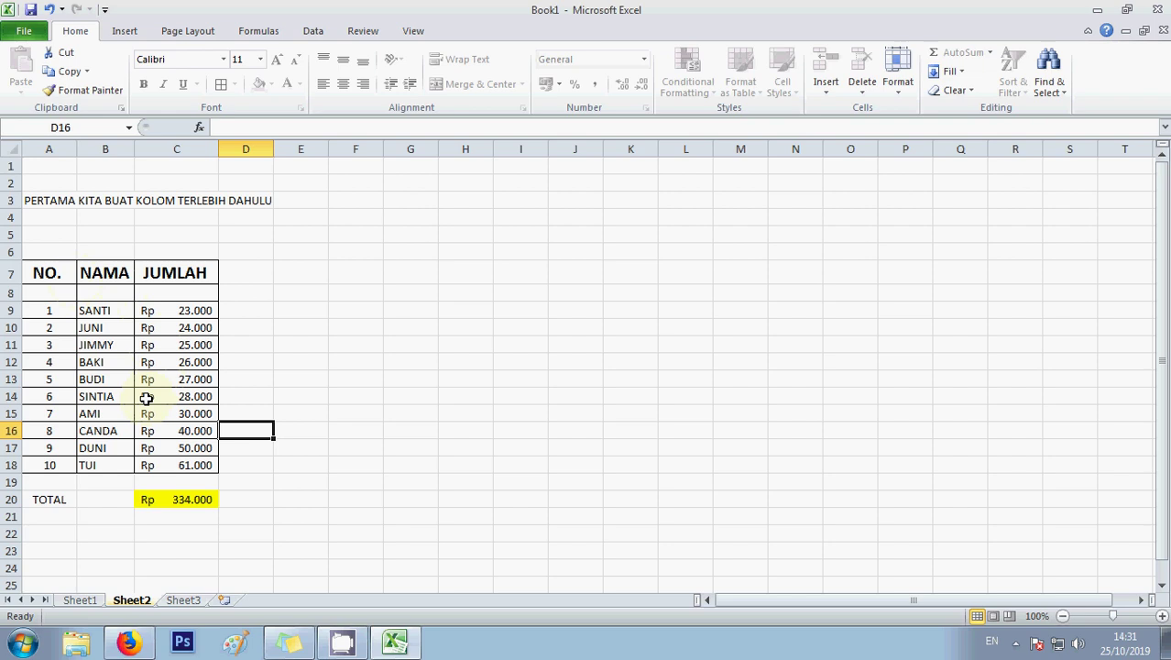
# Step: On Sheet1, enter the range note A7:C18 in cell E22
pyautogui.click(80, 600)
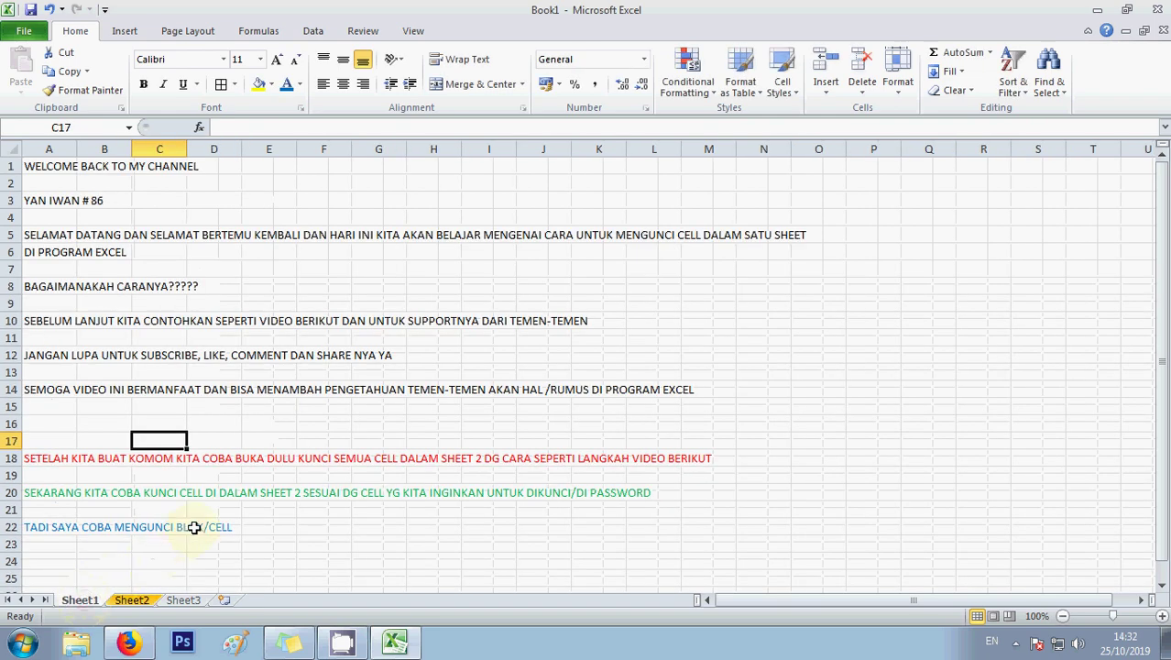
pyautogui.click(36, 527)
pyautogui.click(248, 525)
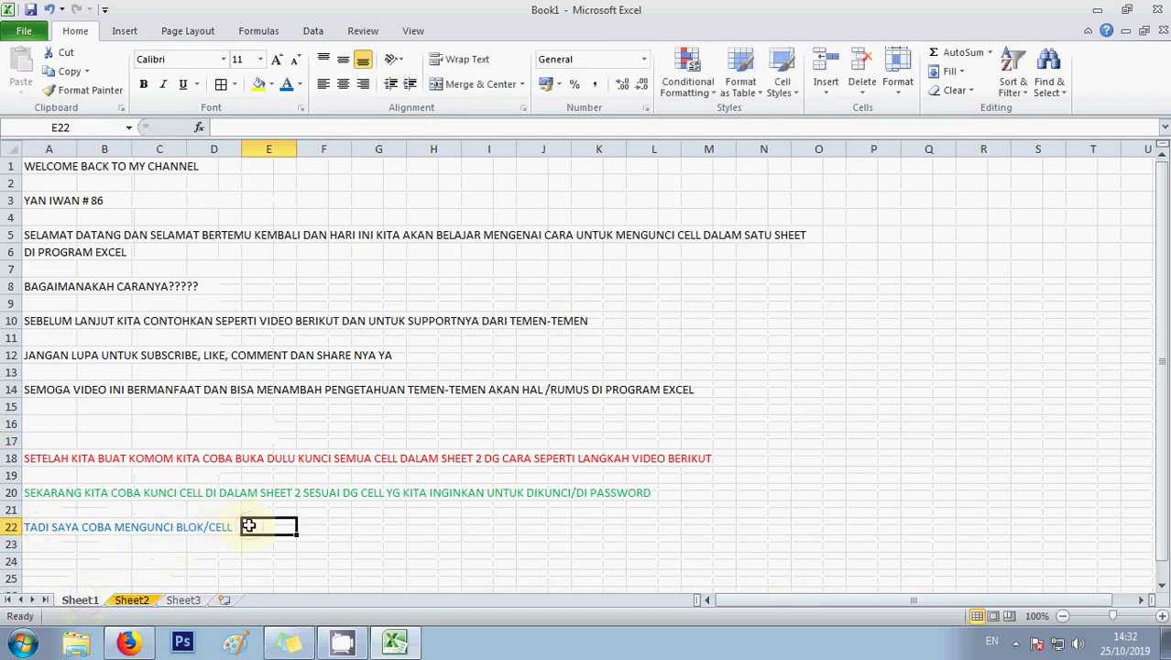
pyautogui.write('A7')
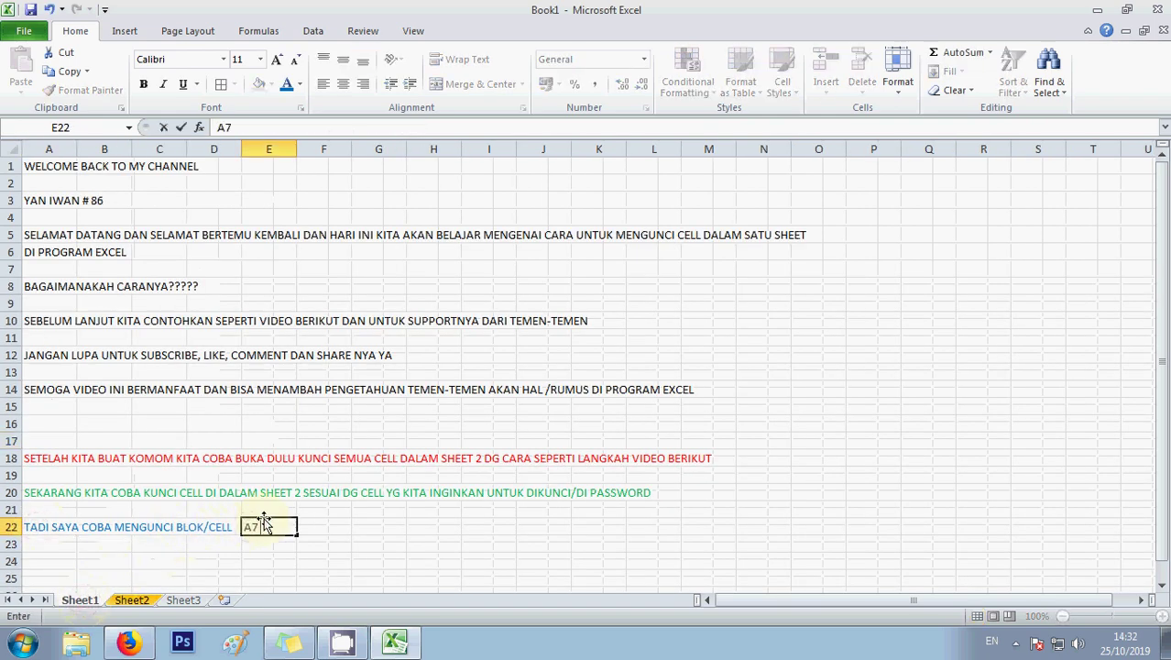
pyautogui.write(' SD C')
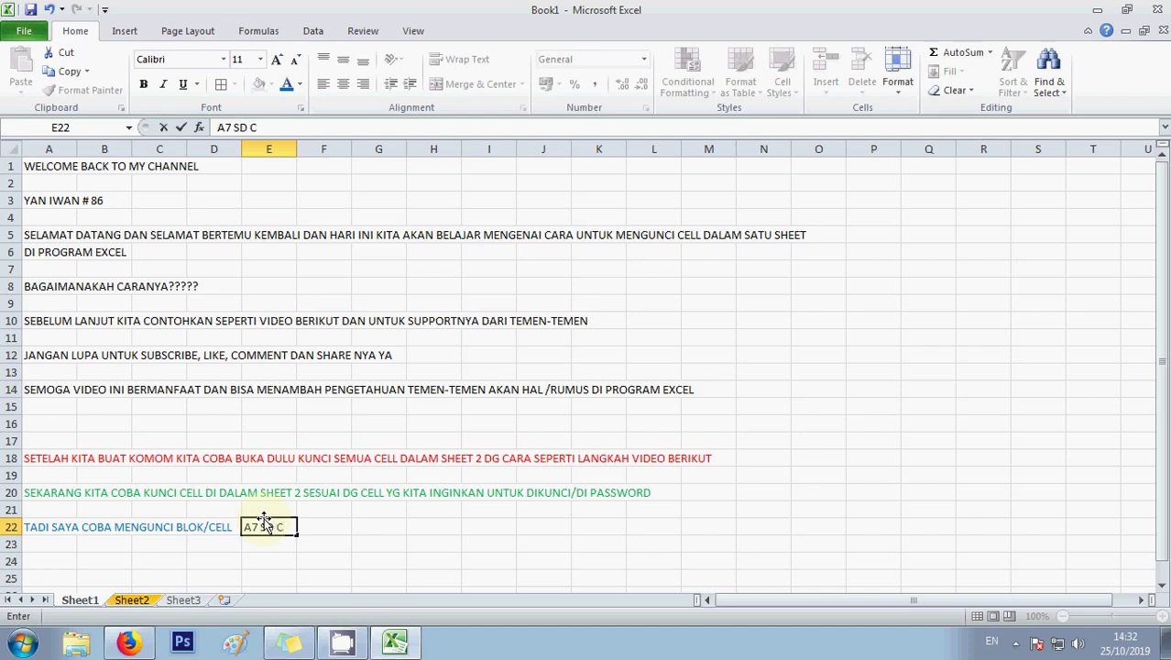
pyautogui.press('BackSpace')
pyautogui.press('BackSpace')
pyautogui.press('BackSpace')
pyautogui.click(376, 544)
# Step: Give cell E22 a yellow fill, then return to Sheet2's salary table
pyautogui.click(269, 524)
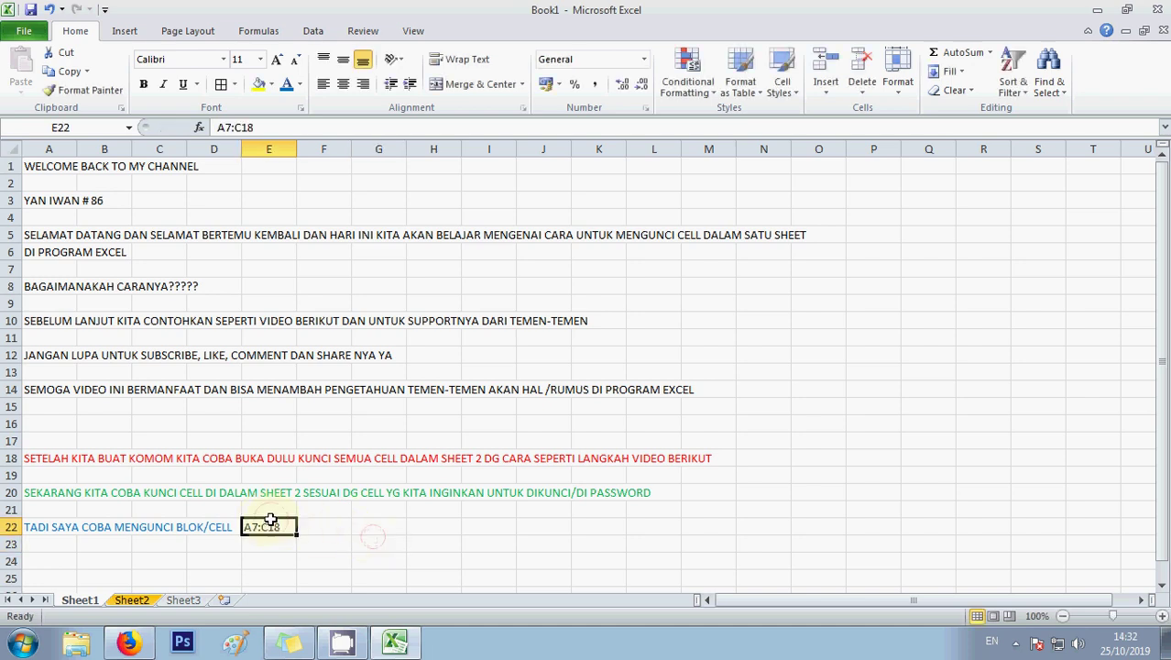
pyautogui.click(258, 83)
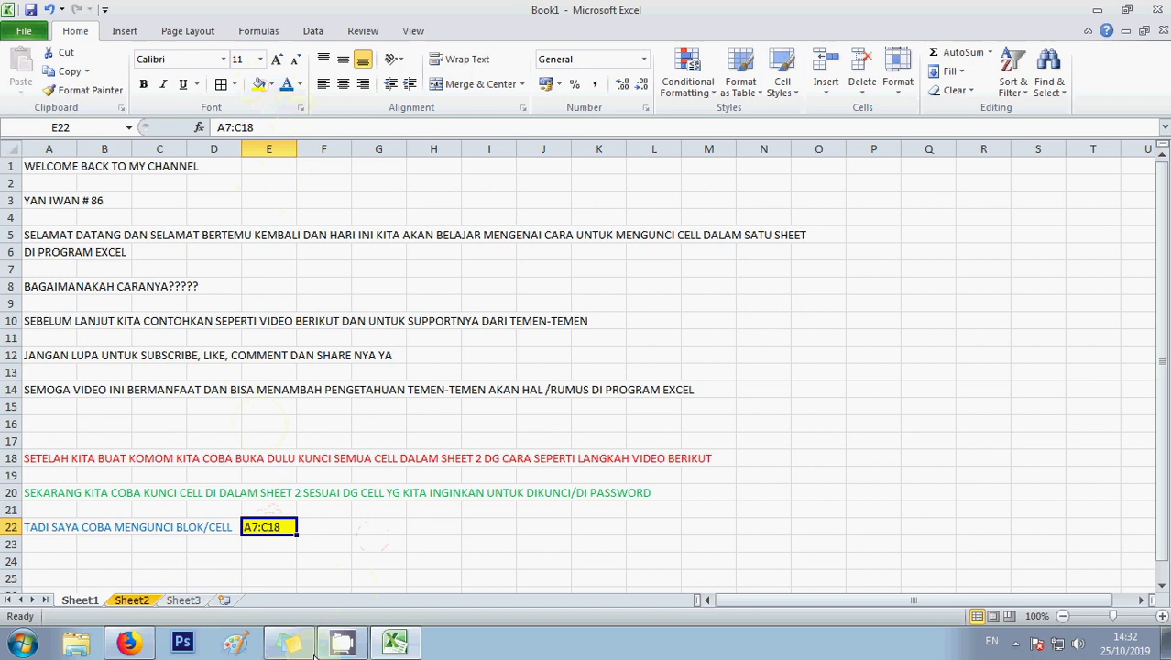
pyautogui.click(304, 560)
pyautogui.click(243, 531)
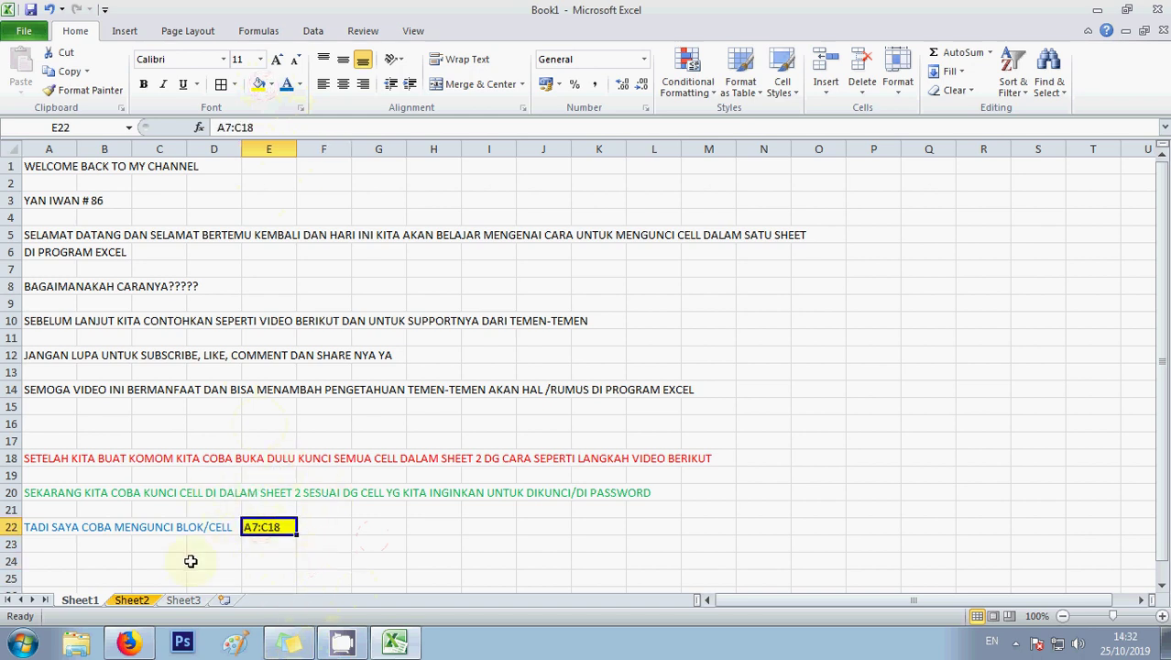
pyautogui.click(133, 600)
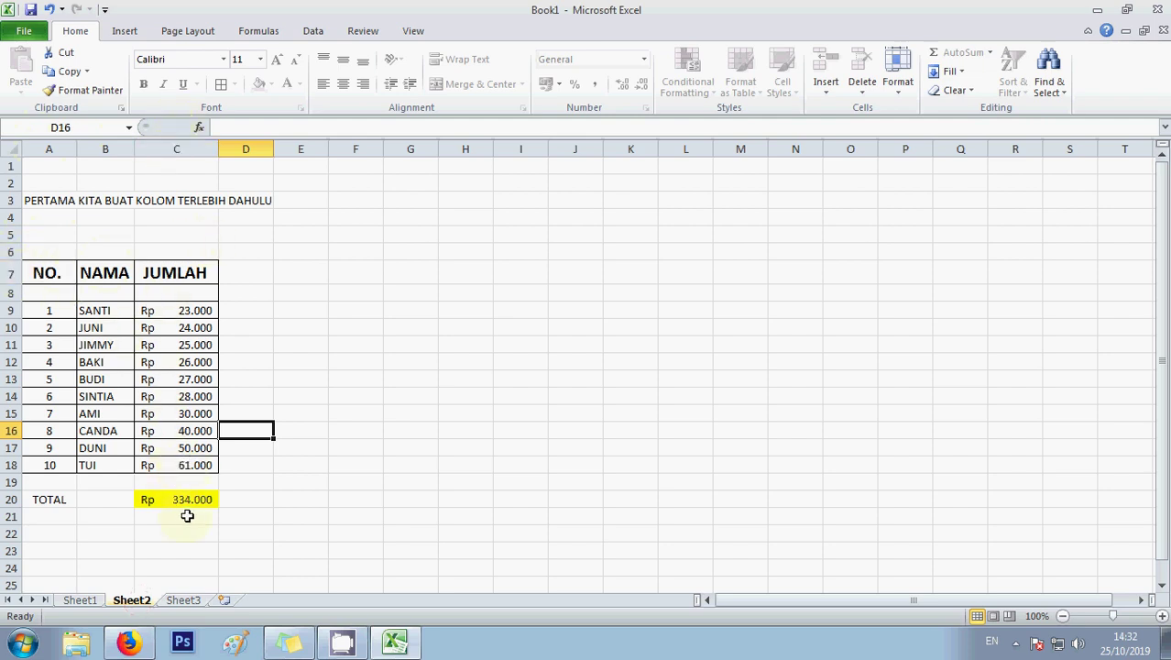
# Step: Correct the E22 note from A7:C18 to A7:C20, checking Sheet2's table through its TOTAL row
pyautogui.click(81, 601)
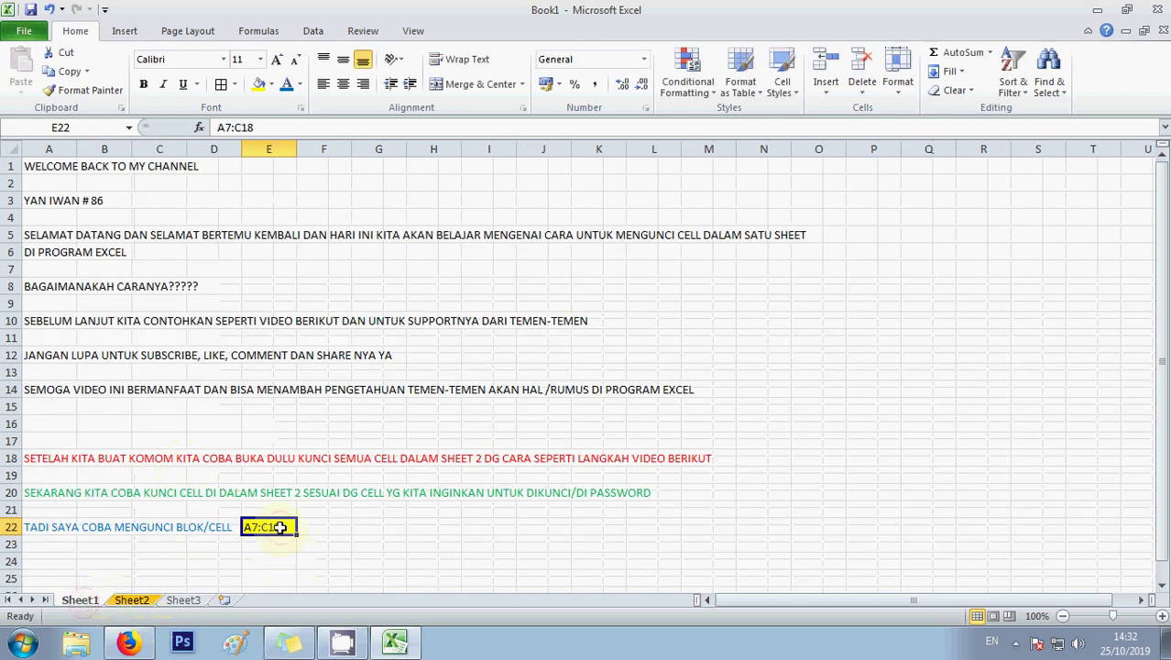
pyautogui.doubleClick(273, 527)
pyautogui.press('BackSpace')
pyautogui.press('BackSpace')
pyautogui.write('20')
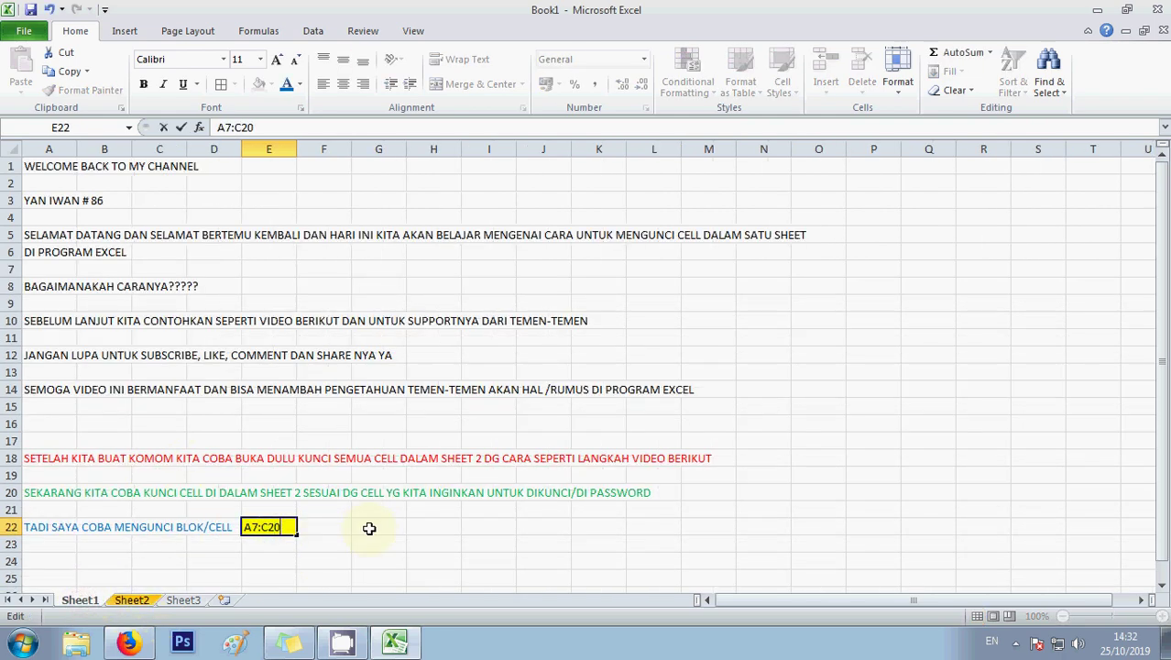
pyautogui.click(432, 510)
pyautogui.click(275, 527)
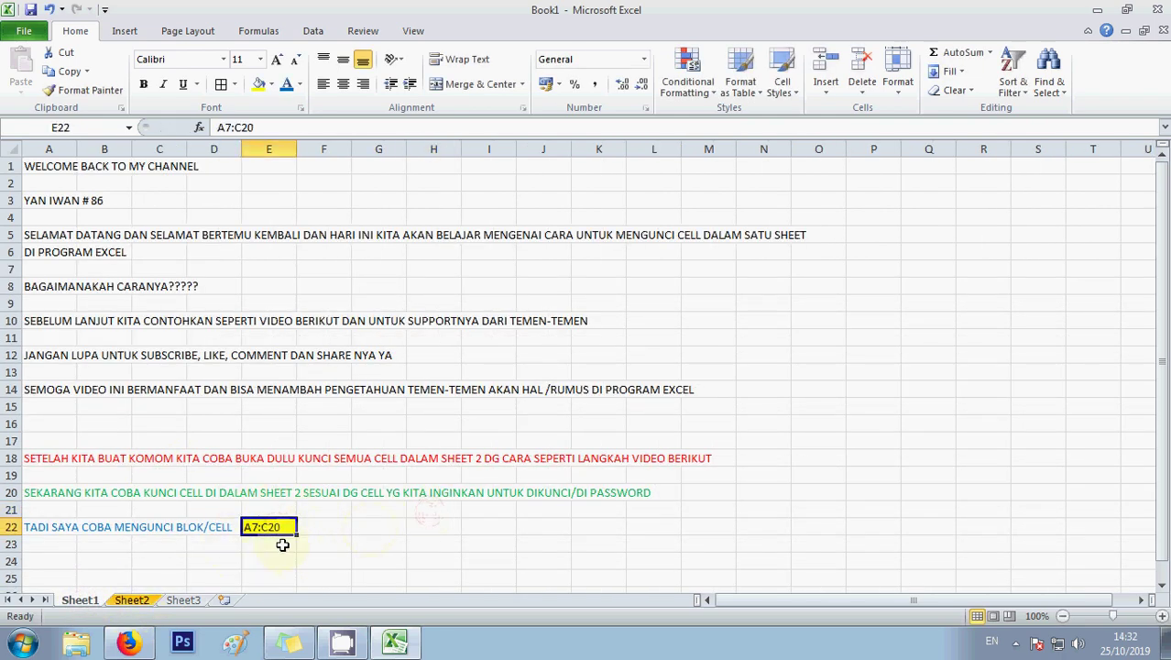
pyautogui.click(131, 600)
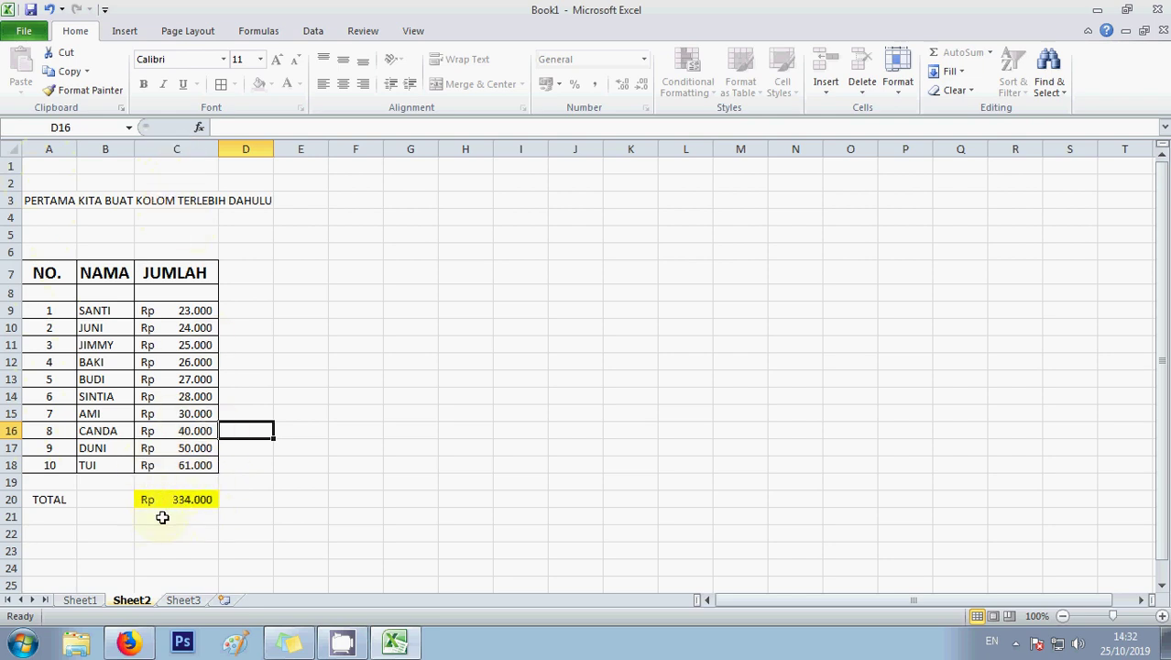
pyautogui.click(79, 600)
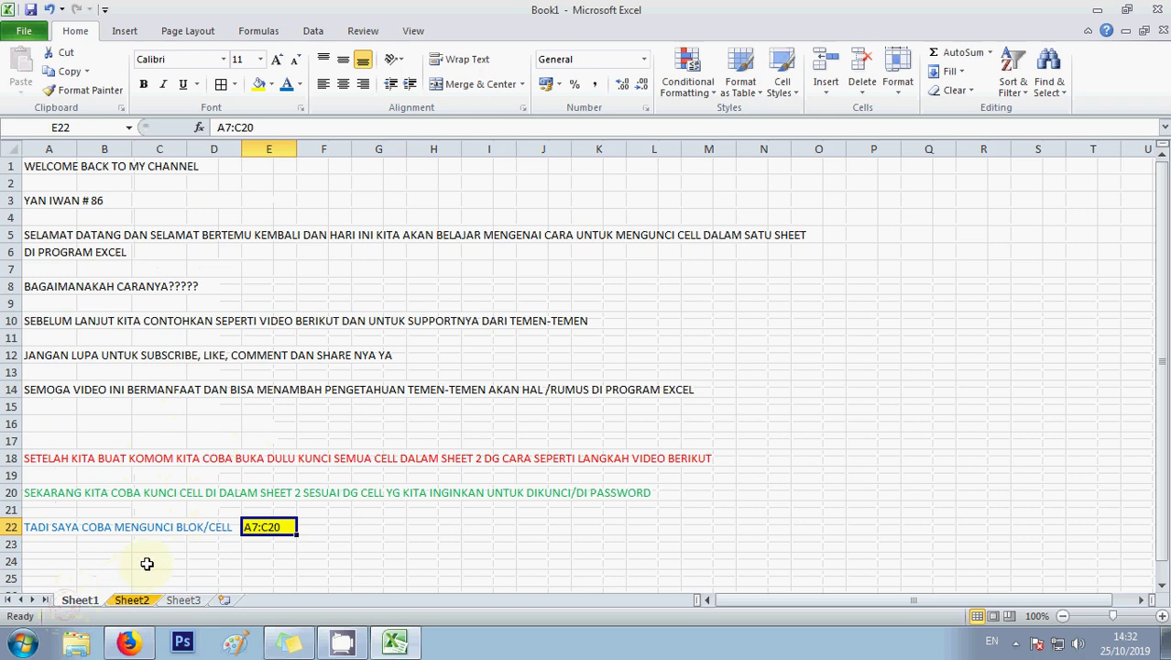
# Step: Type 'DAN SUDAH TERKUNCI DENGAN PASWORD' into Sheet1 cell F22
pyautogui.click(321, 525)
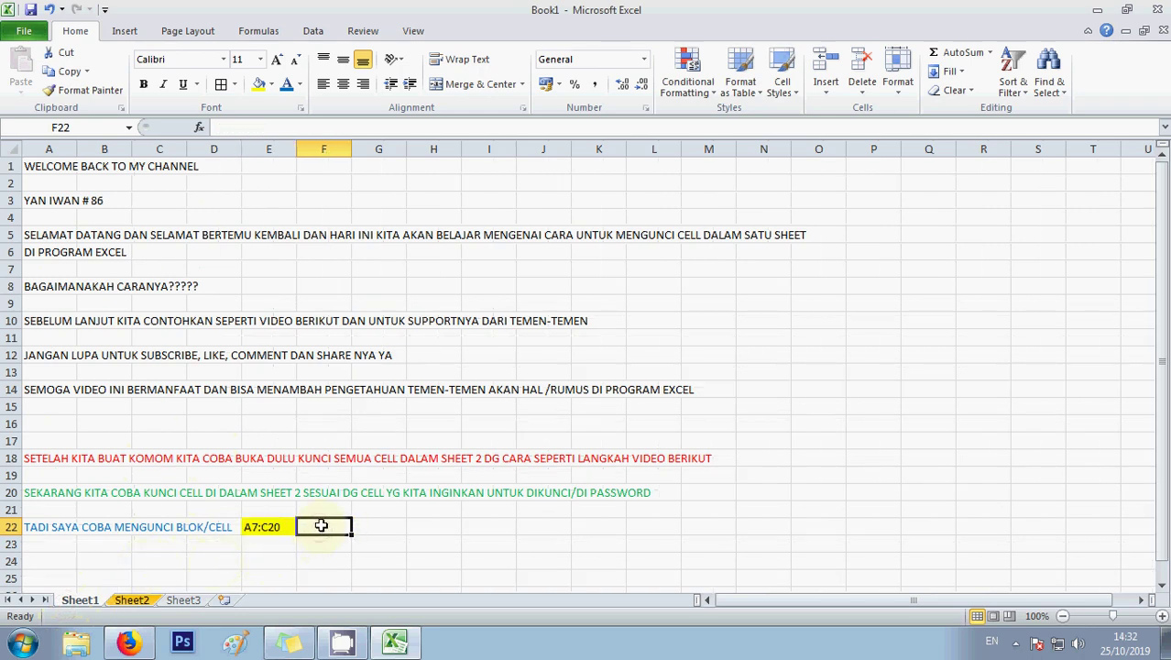
pyautogui.write('DA')
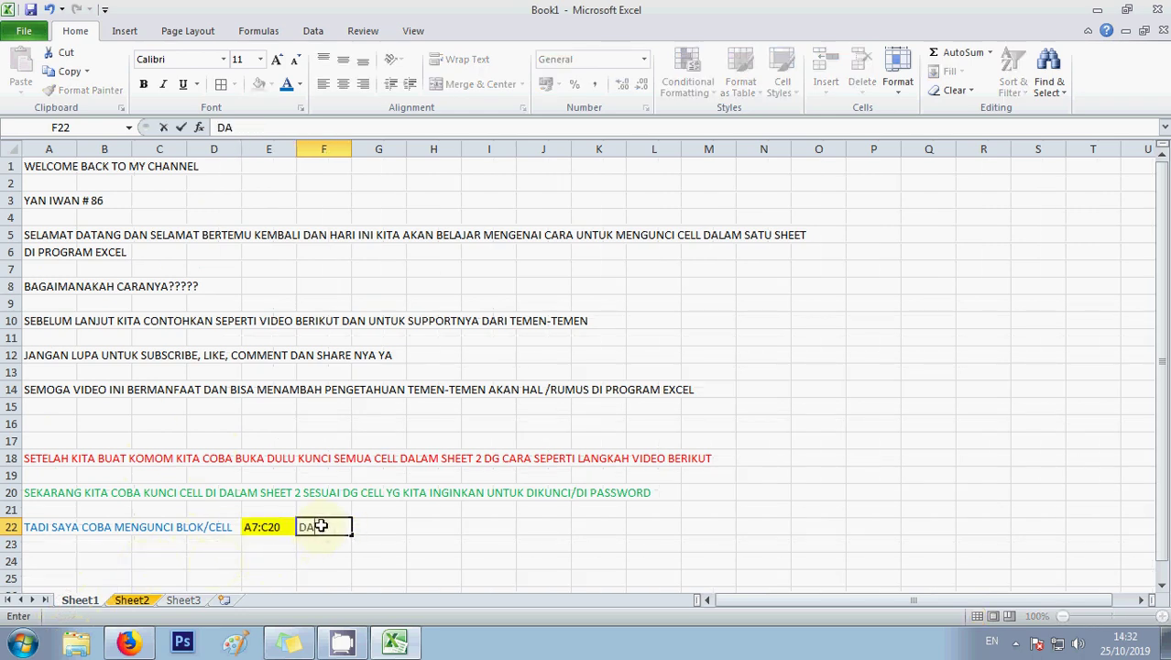
pyautogui.press('BackSpace')
pyautogui.press('BackSpace')
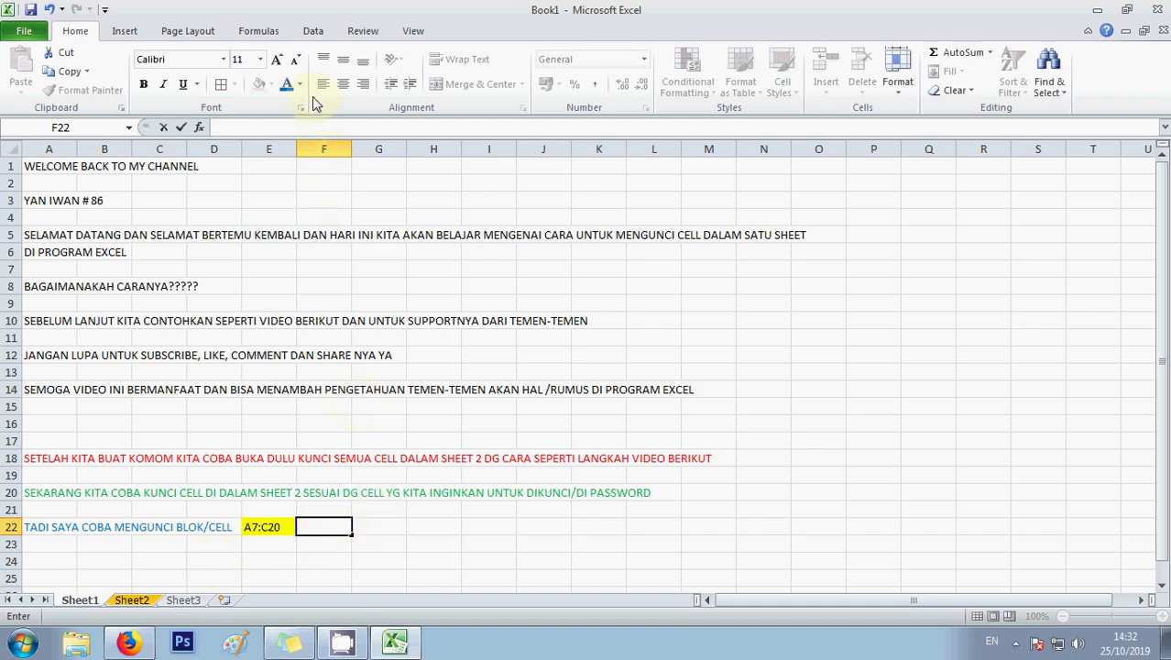
pyautogui.write('DAN')
pyautogui.write(' SUDAH')
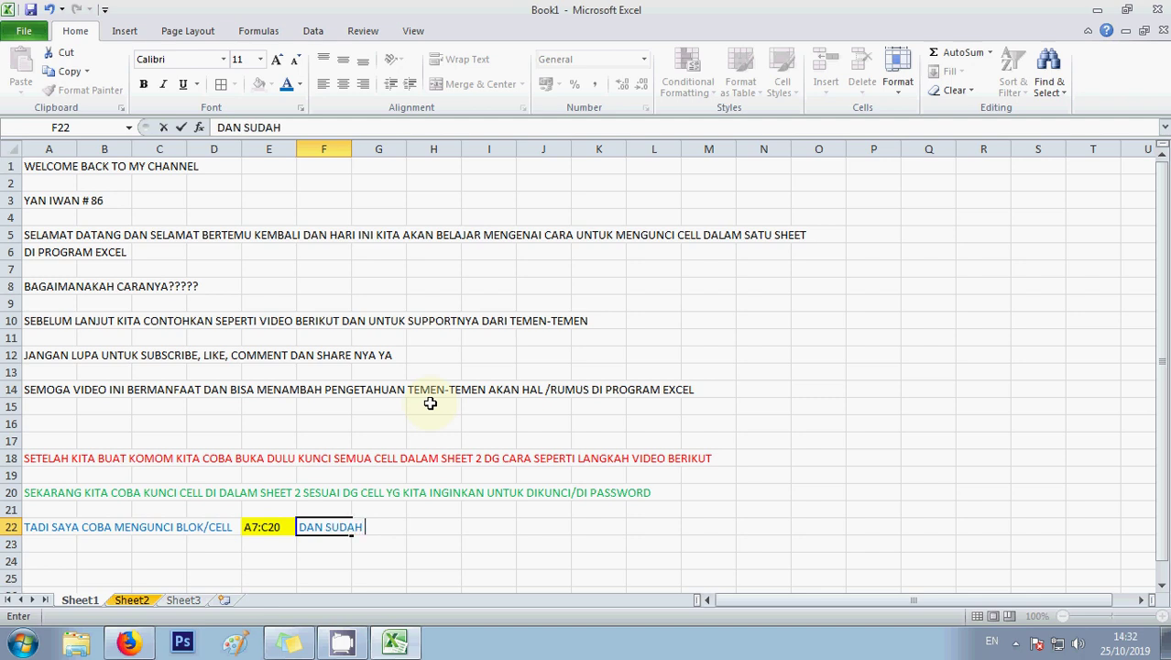
pyautogui.write(' TERKUNCI ')
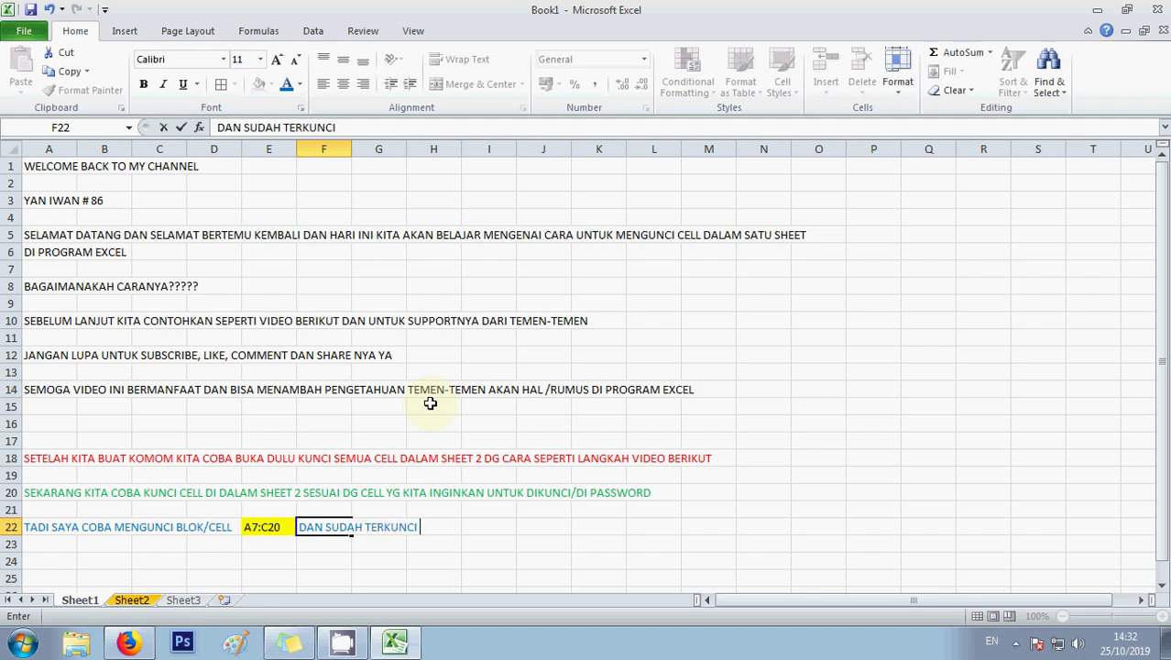
pyautogui.write('DENGAN PAS')
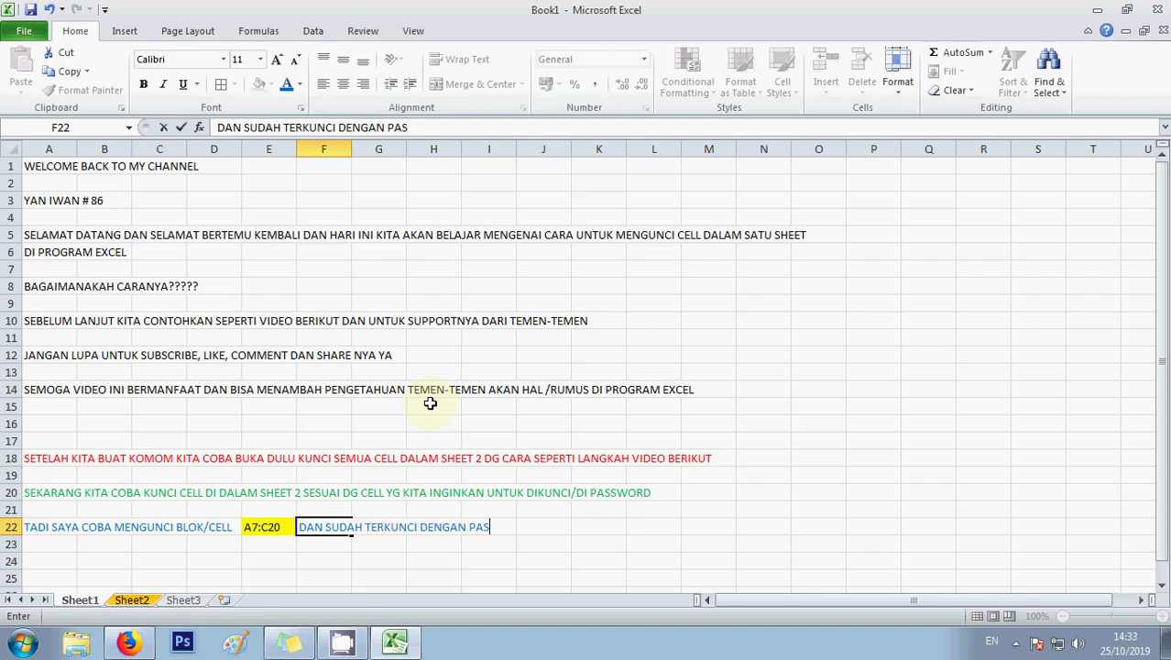
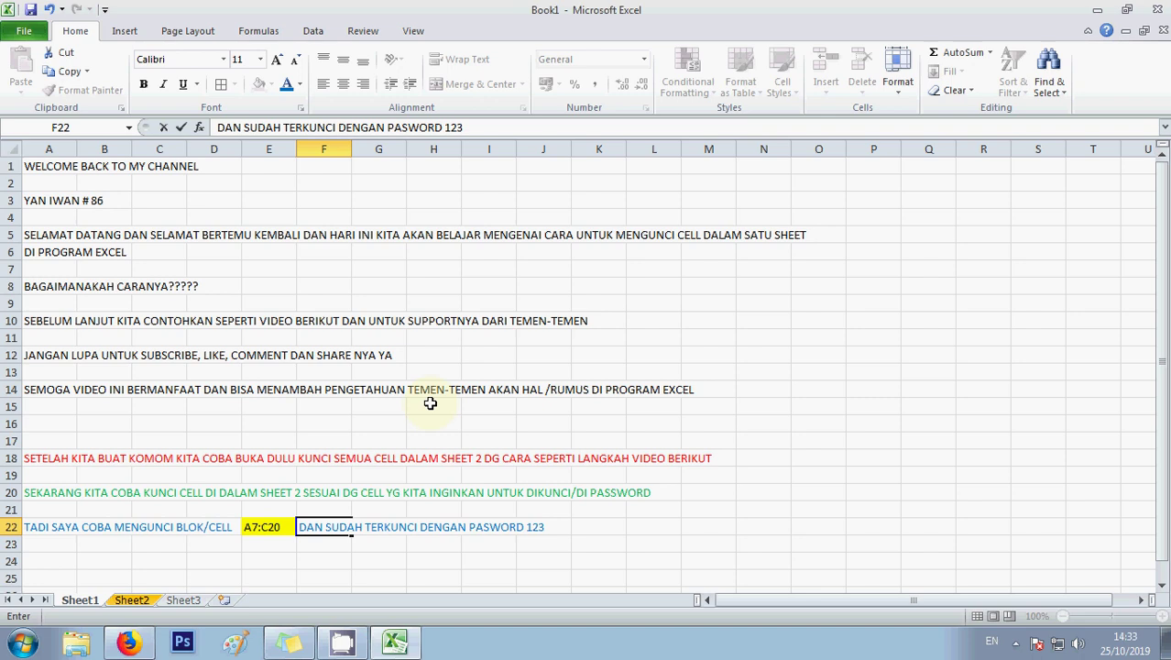
pyautogui.press('Return')
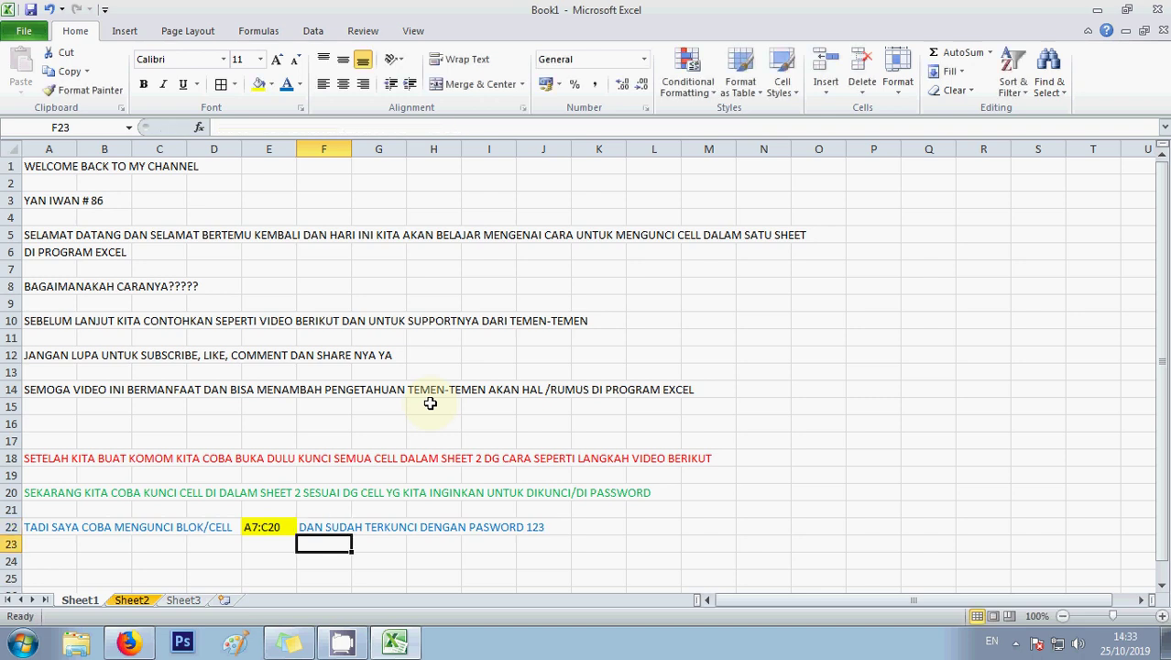
pyautogui.press('Left')
pyautogui.press('Left')
pyautogui.press('Left')
pyautogui.press('Left')
pyautogui.press('Left')
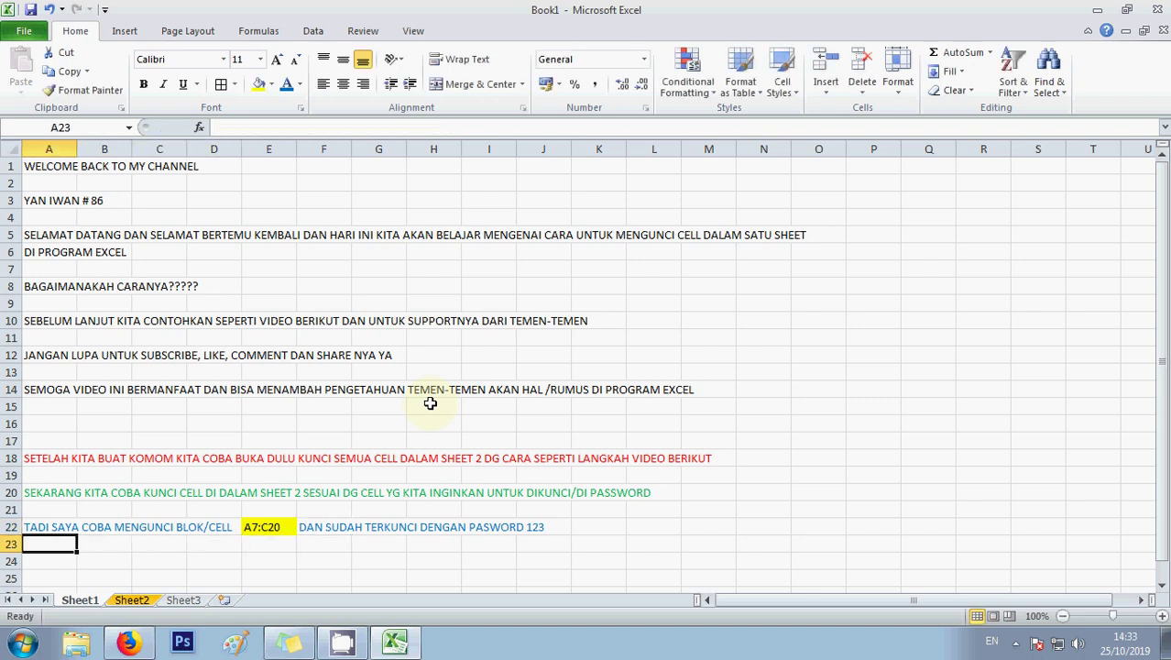
# Step: Add the A23 note asking how the cursor reacts when clicking A7:20, then view Sheet2
pyautogui.write('KITA CO')
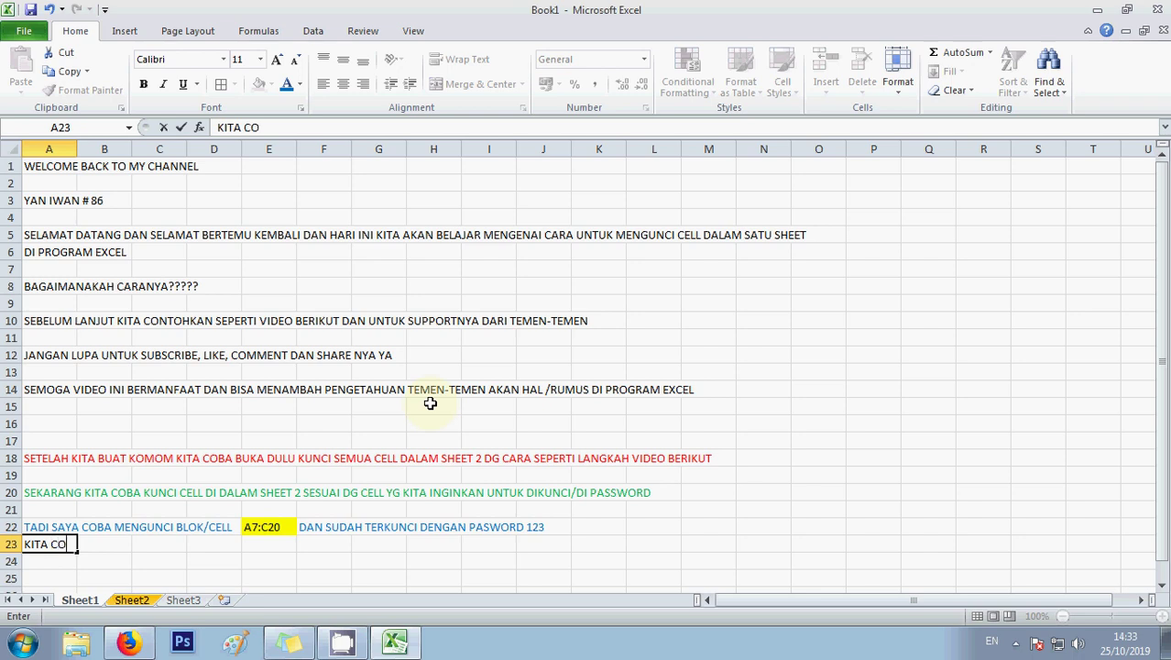
pyautogui.write('BA TES ')
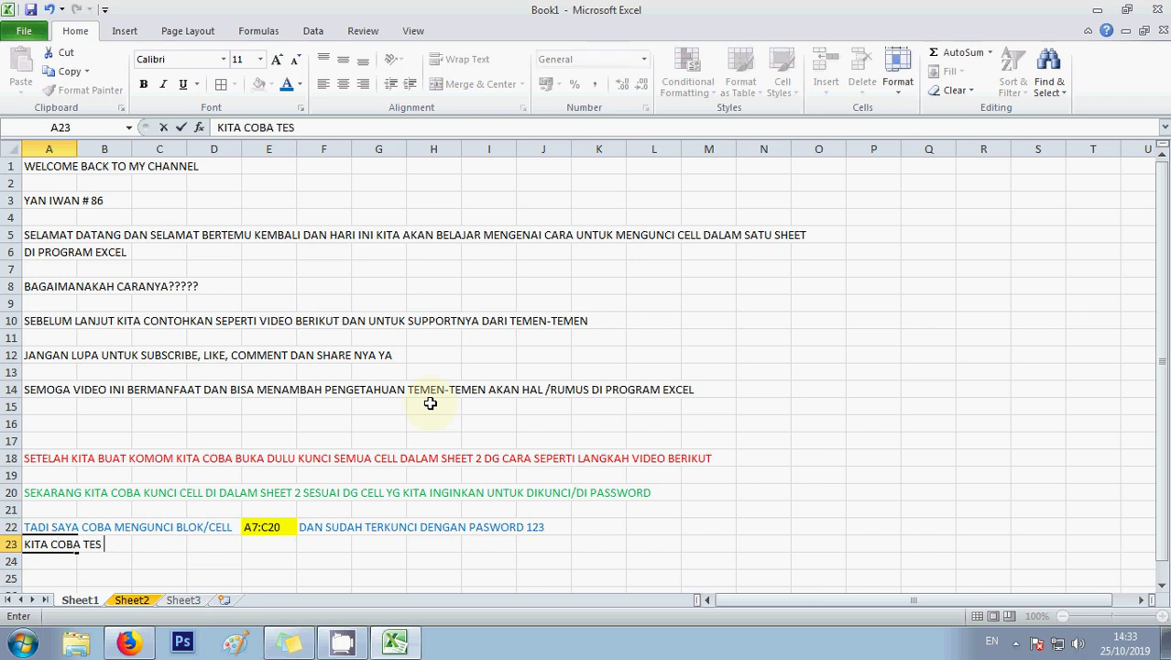
pyautogui.write('KLIK')
pyautogui.write(' DI CELL ')
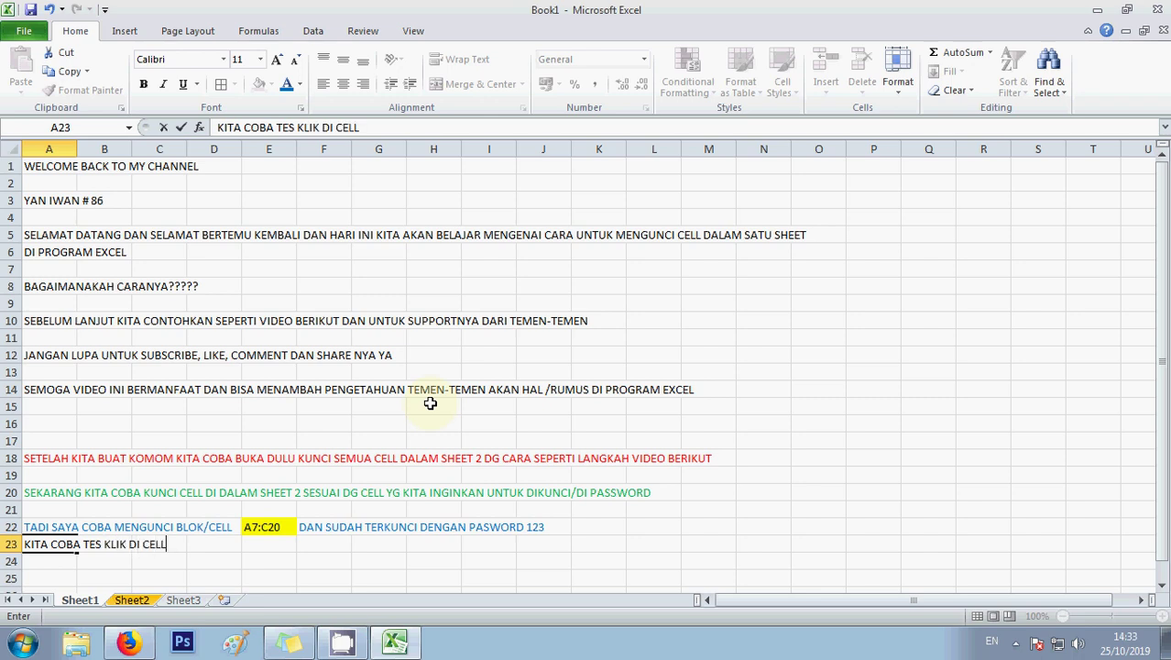
pyautogui.write('A7:2')
pyautogui.write('0 ')
pyautogui.write('BAGA')
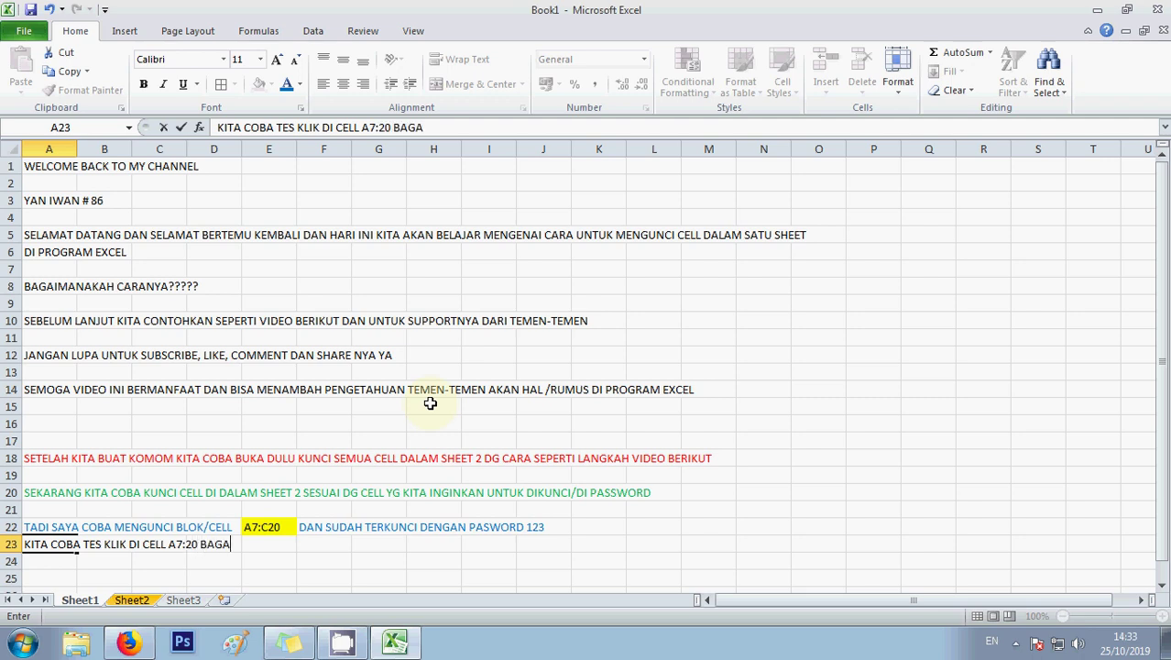
pyautogui.write('IMANAKAH')
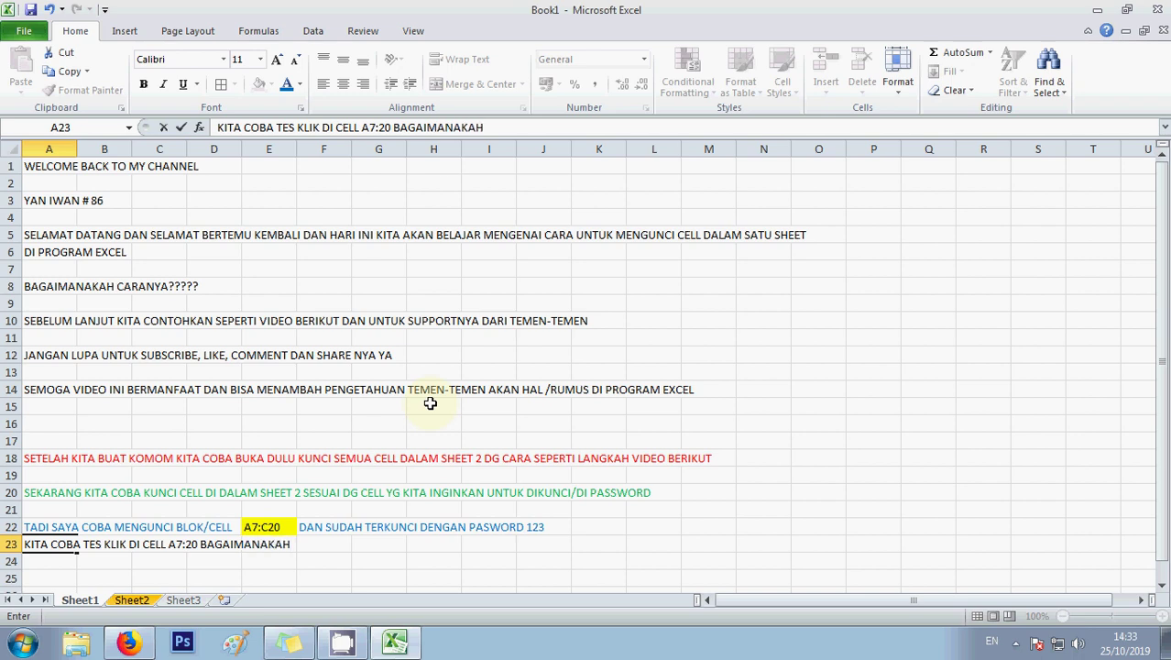
pyautogui.write(' REAK')
pyautogui.write('SI DARI K')
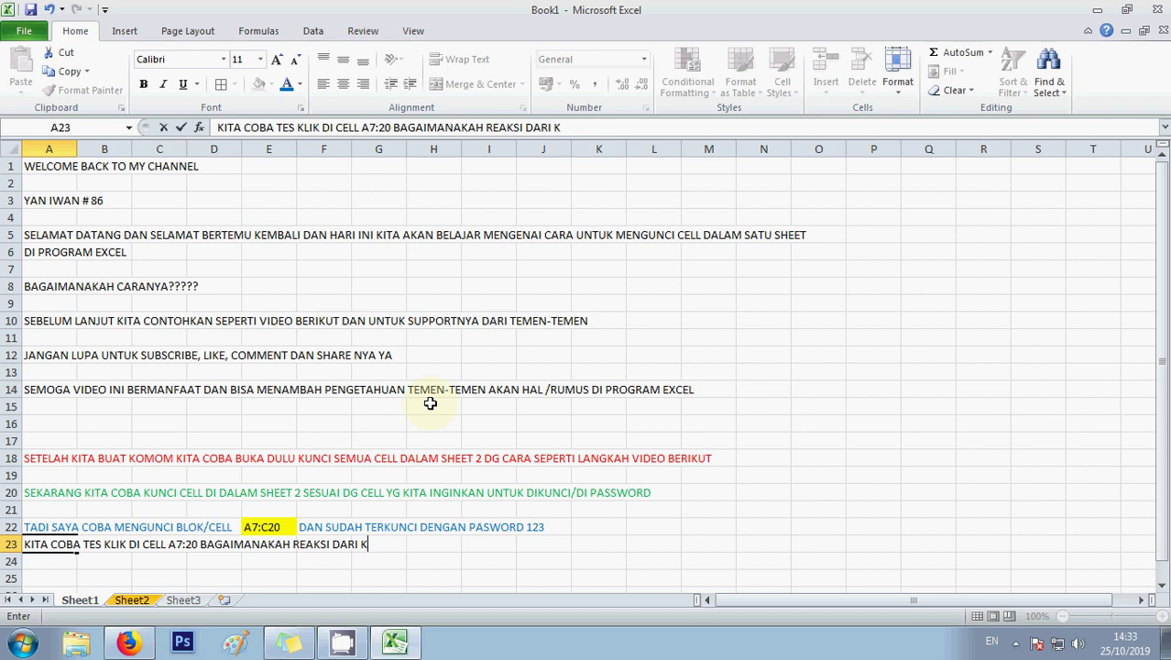
pyautogui.write('URSOR')
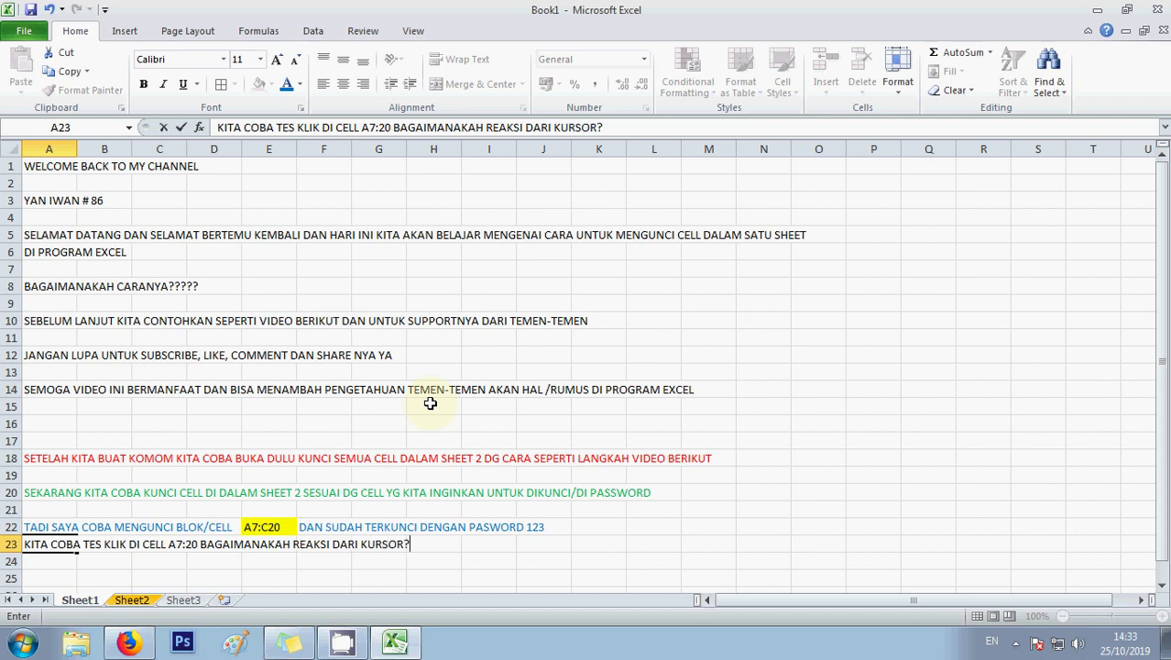
pyautogui.write('?????')
pyautogui.click(602, 526)
pyautogui.click(133, 600)
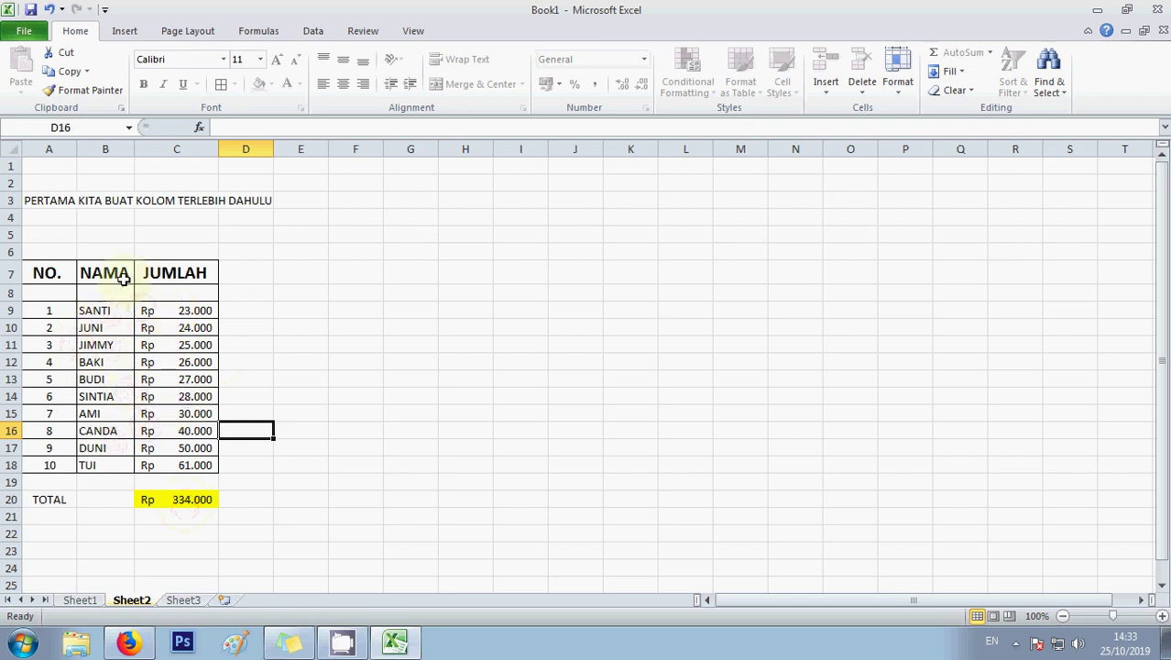
# Step: Test-select cells below, beside and above Sheet2's protected salary table, then return to Sheet1
pyautogui.click(180, 515)
pyautogui.click(45, 515)
pyautogui.click(144, 532)
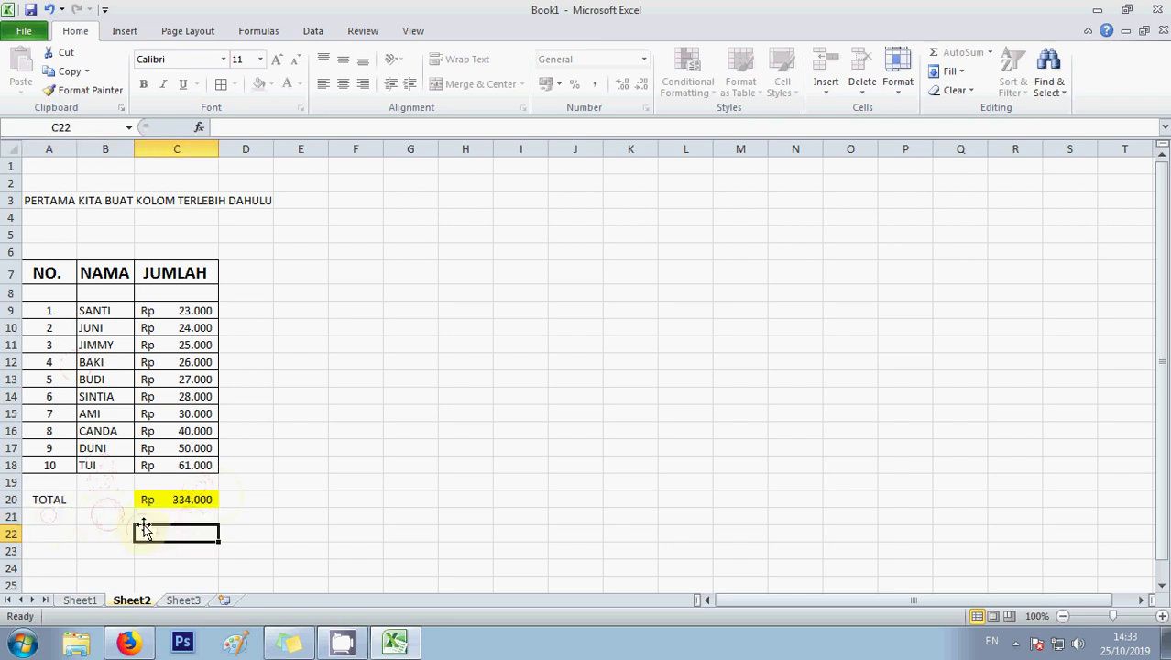
pyautogui.click(229, 500)
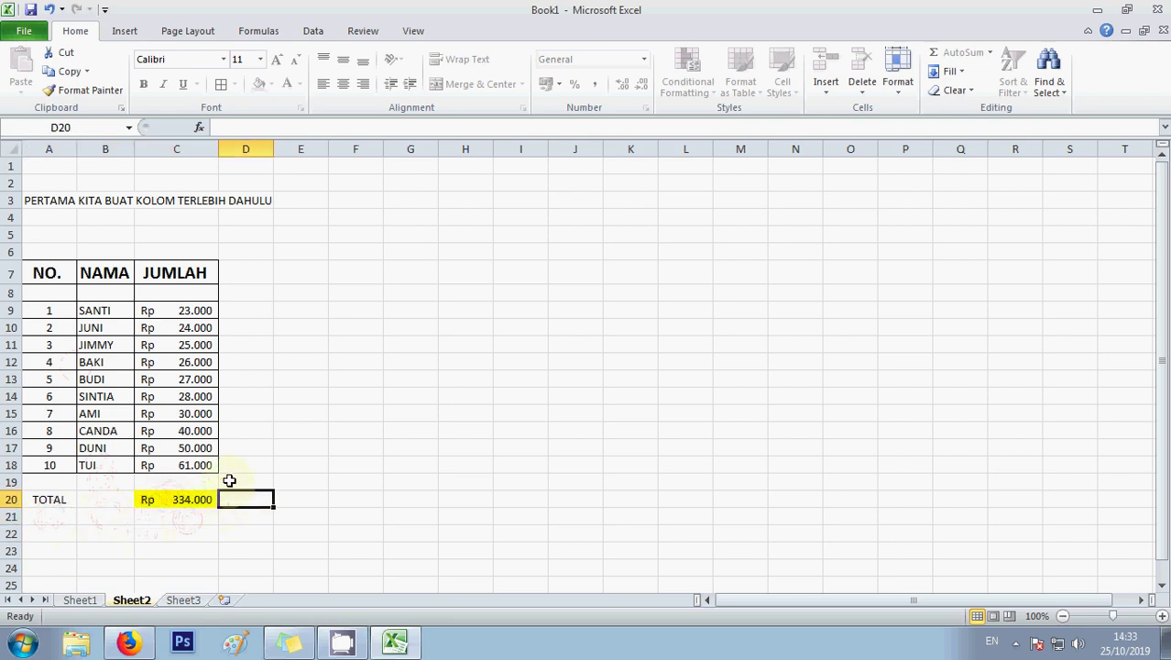
pyautogui.click(239, 447)
pyautogui.click(233, 378)
pyautogui.click(239, 327)
pyautogui.click(240, 271)
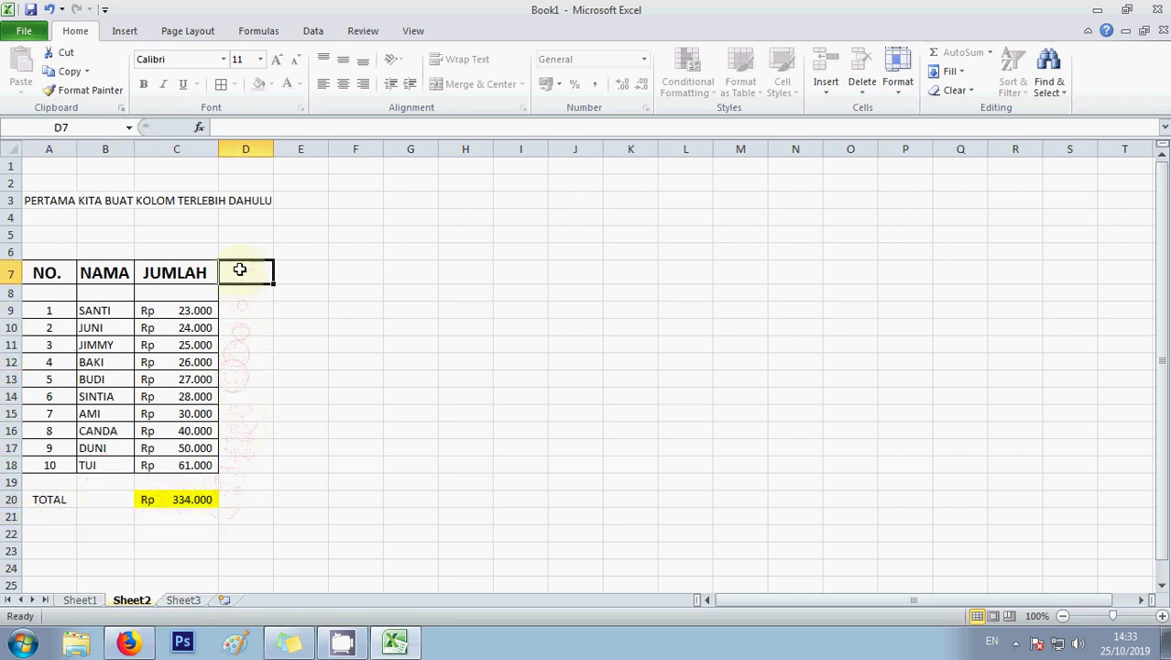
pyautogui.click(207, 250)
pyautogui.click(120, 250)
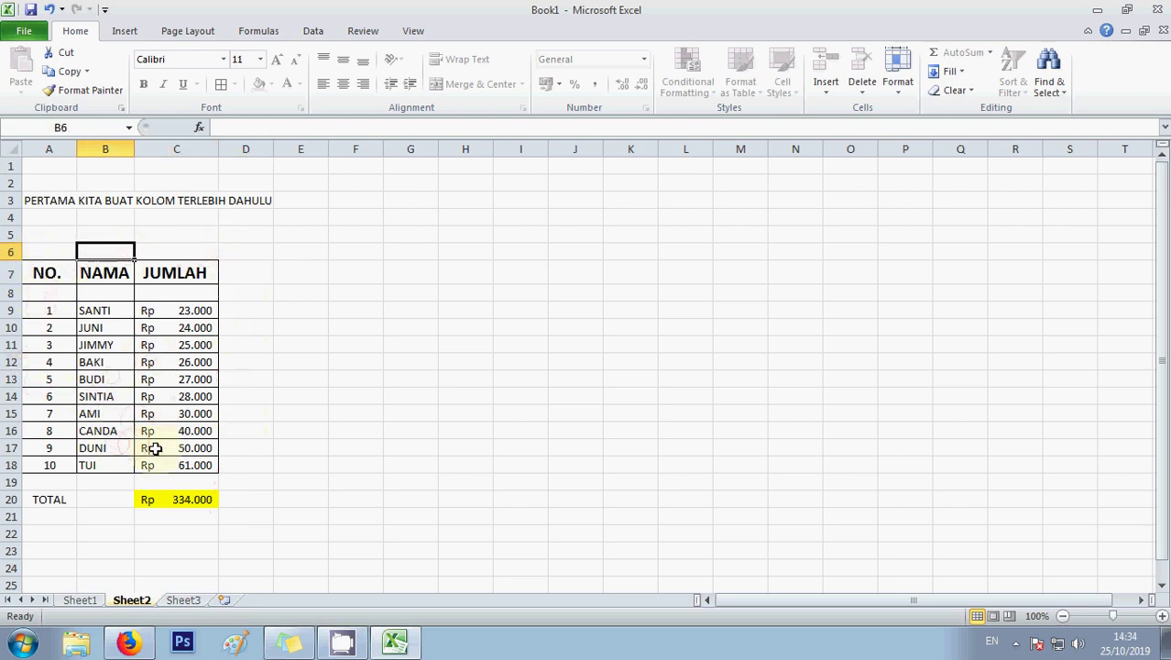
pyautogui.click(79, 599)
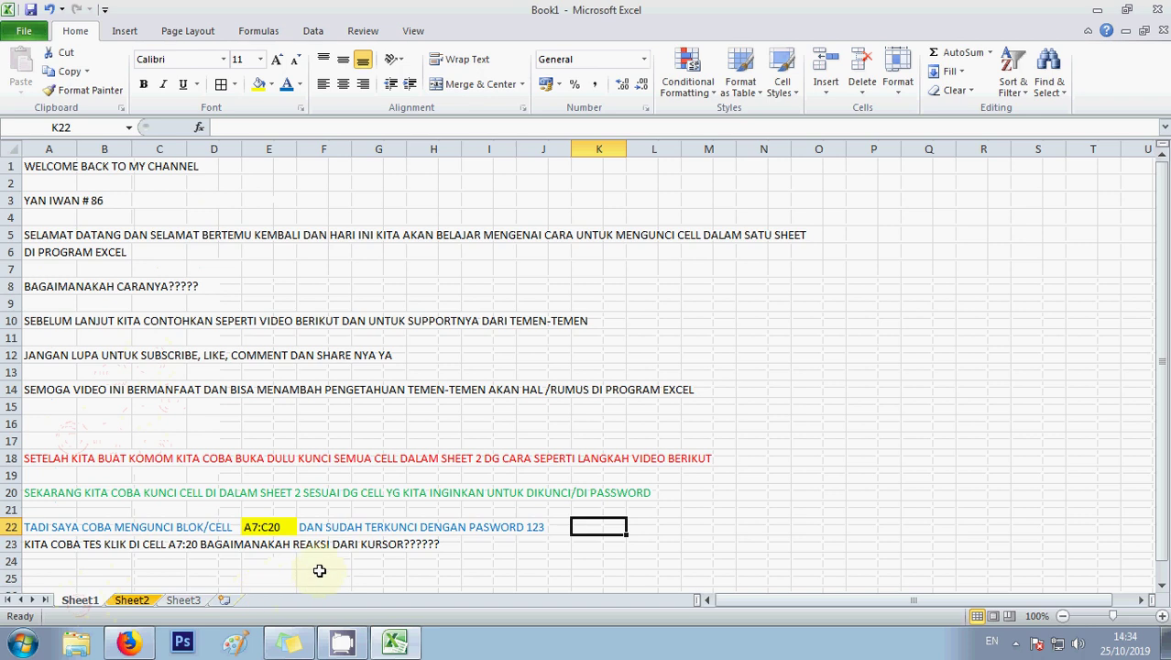
# Step: In A24, note that the cursor cannot be focused on the locked cells
pyautogui.click(51, 561)
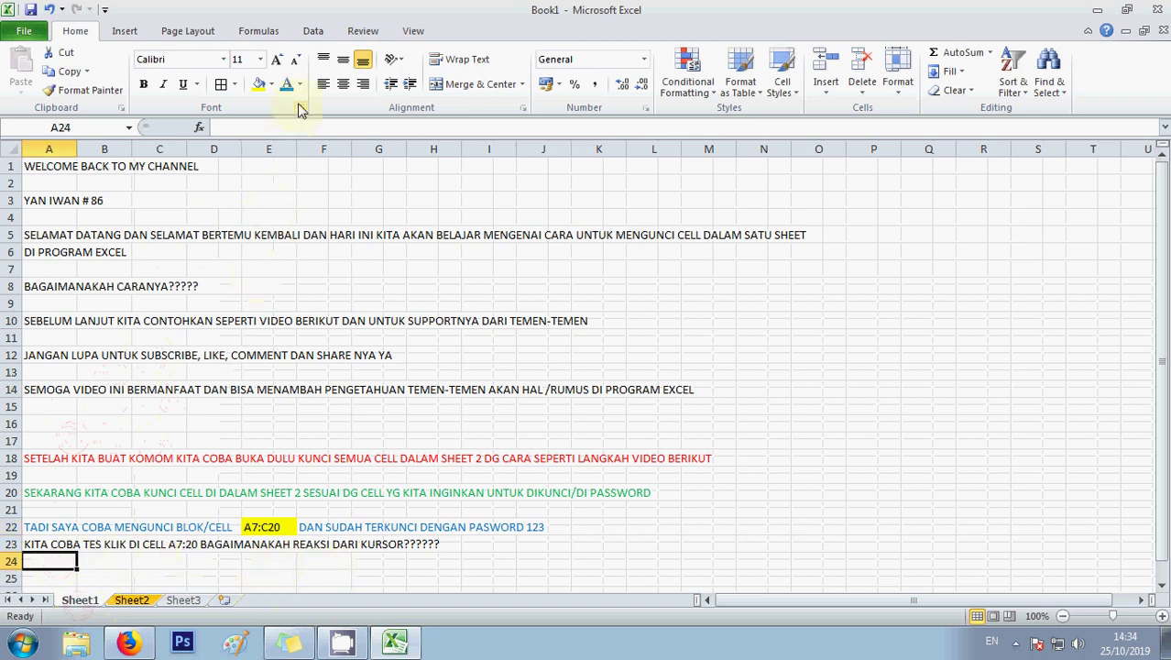
pyautogui.write('TER')
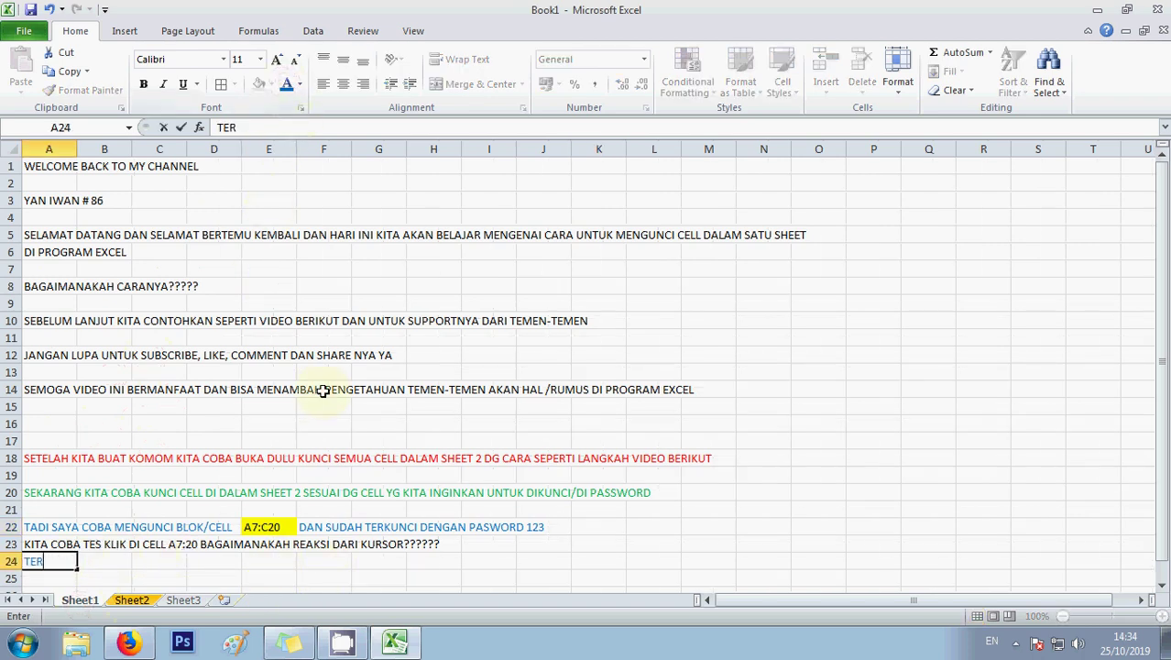
pyautogui.write('M')
pyautogui.press('BackSpace')
pyautogui.write('YATA K')
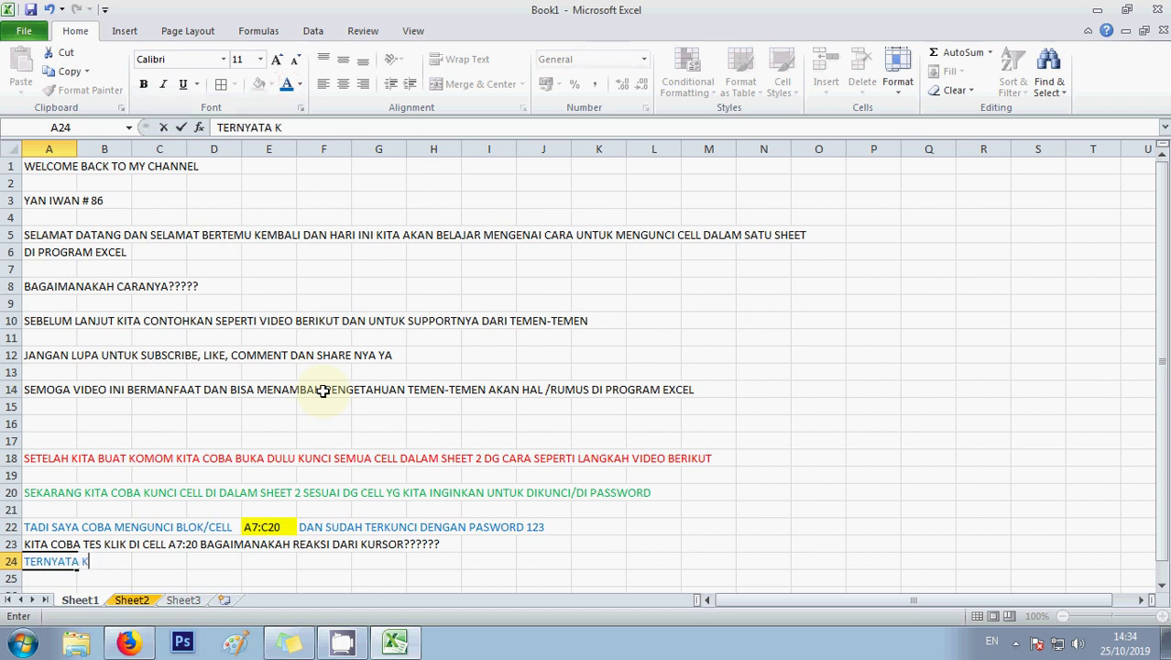
pyautogui.write('URSOR TI')
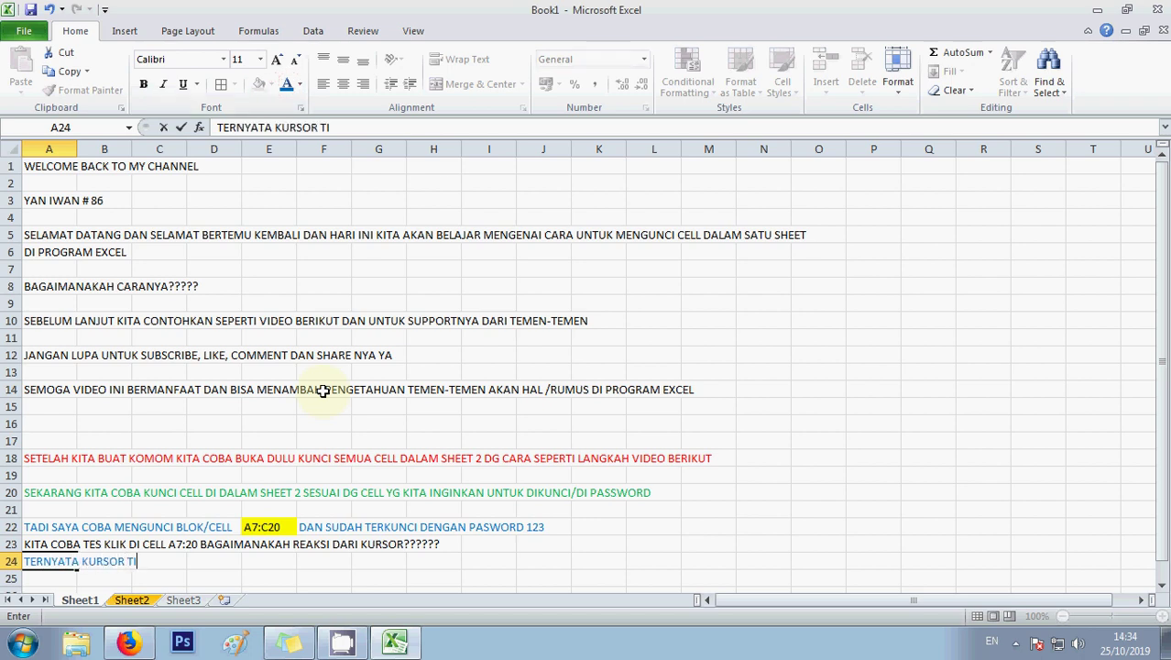
pyautogui.write('DAK BISA')
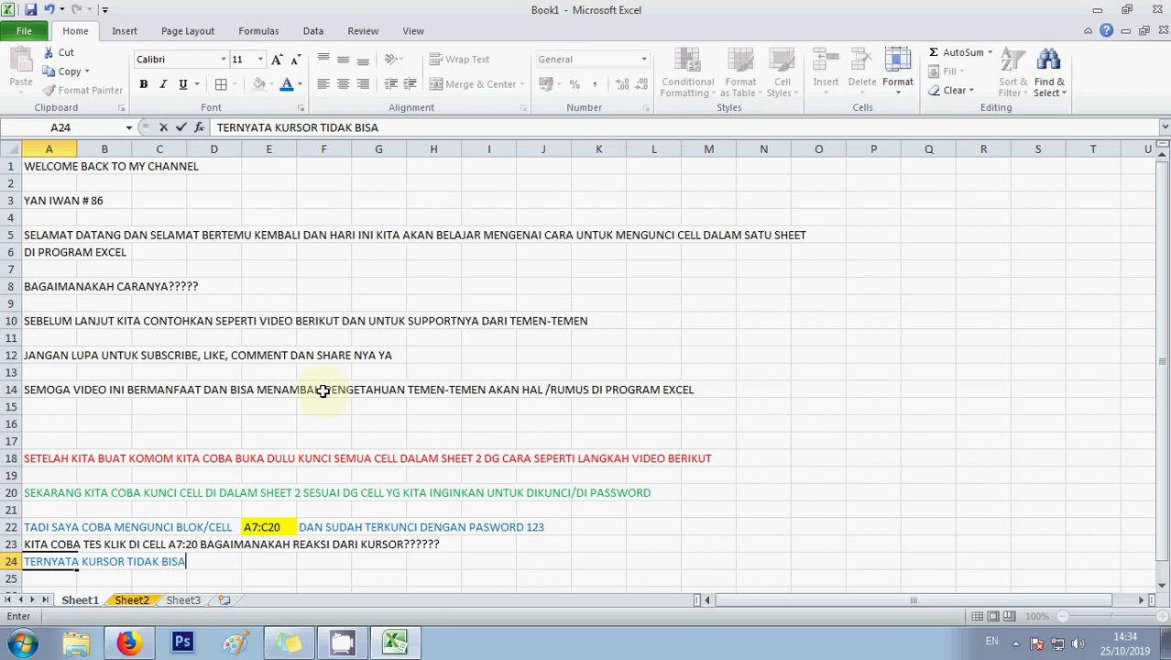
pyautogui.write(' DI')
pyautogui.write('FOKUSKA')
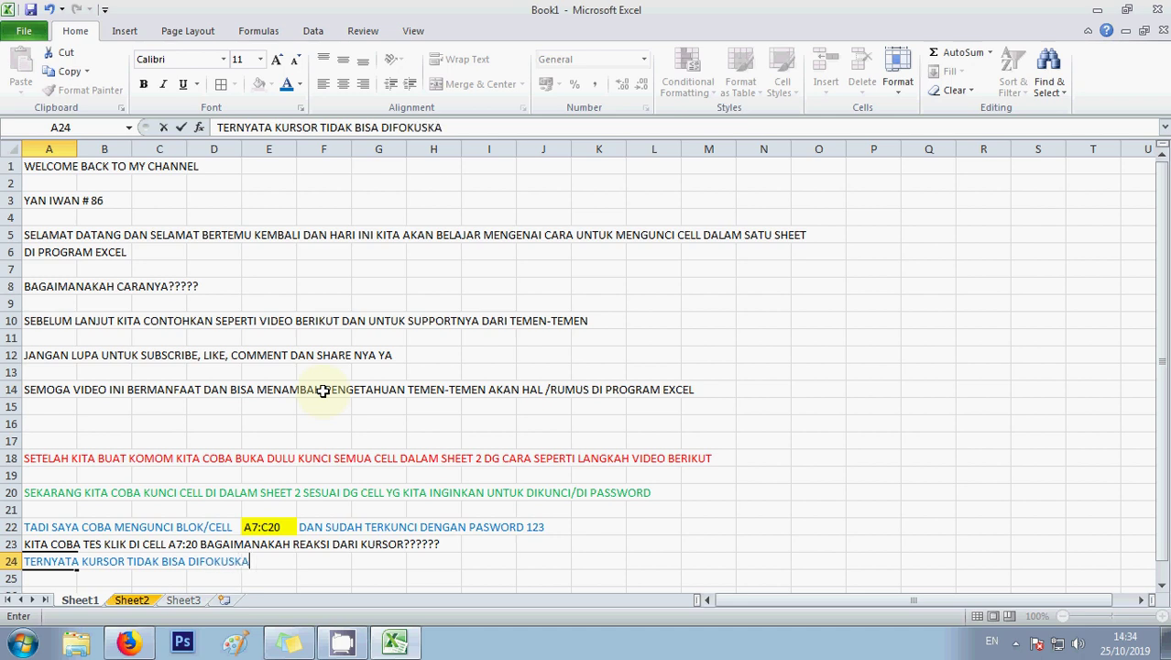
pyautogui.write('N KE CELL')
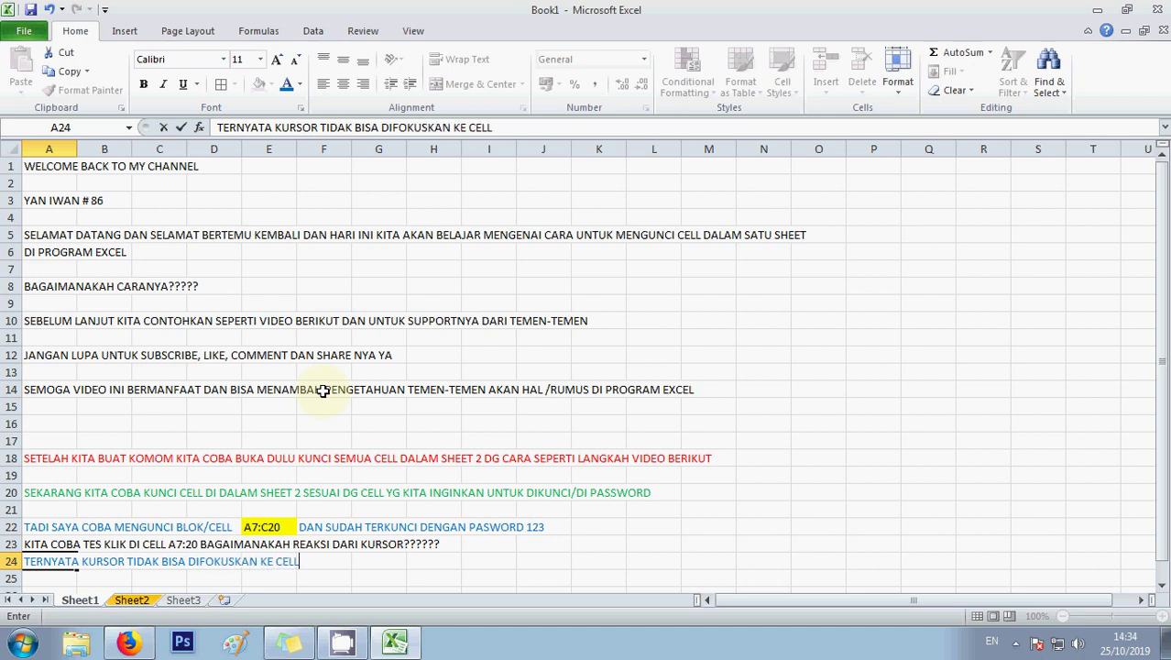
pyautogui.write(' YG K')
pyautogui.write('ITA ')
pyautogui.write('INGINKA')
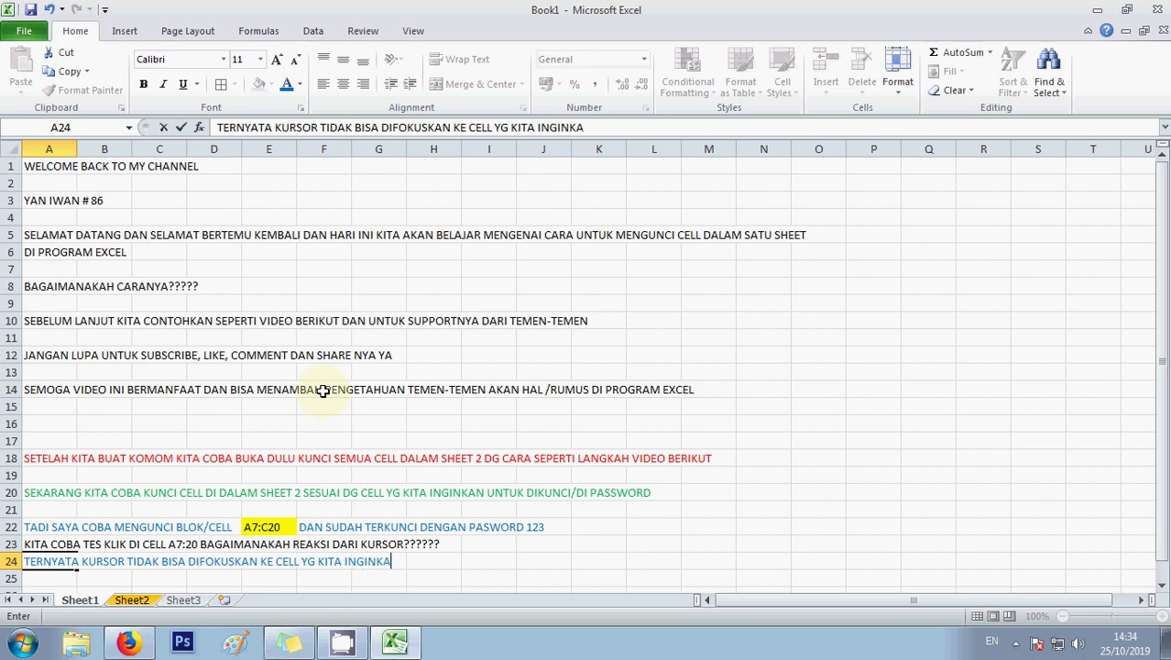
pyautogui.write('N UNTUK DI')
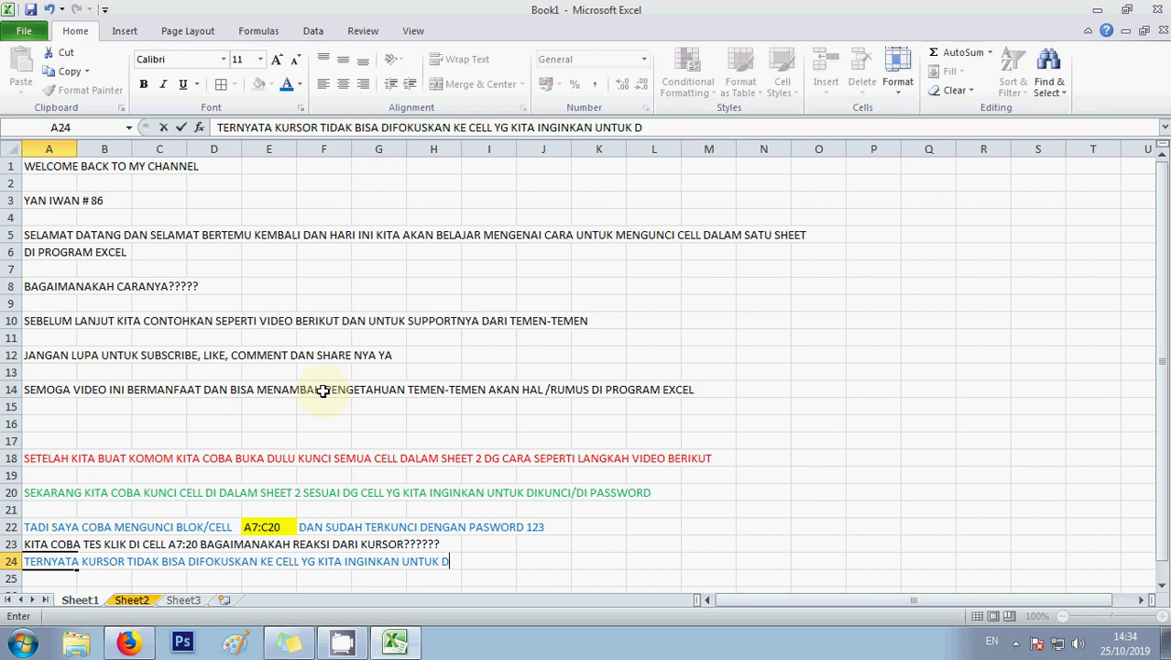
pyautogui.write('TEKA')
pyautogui.write('N SEPE')
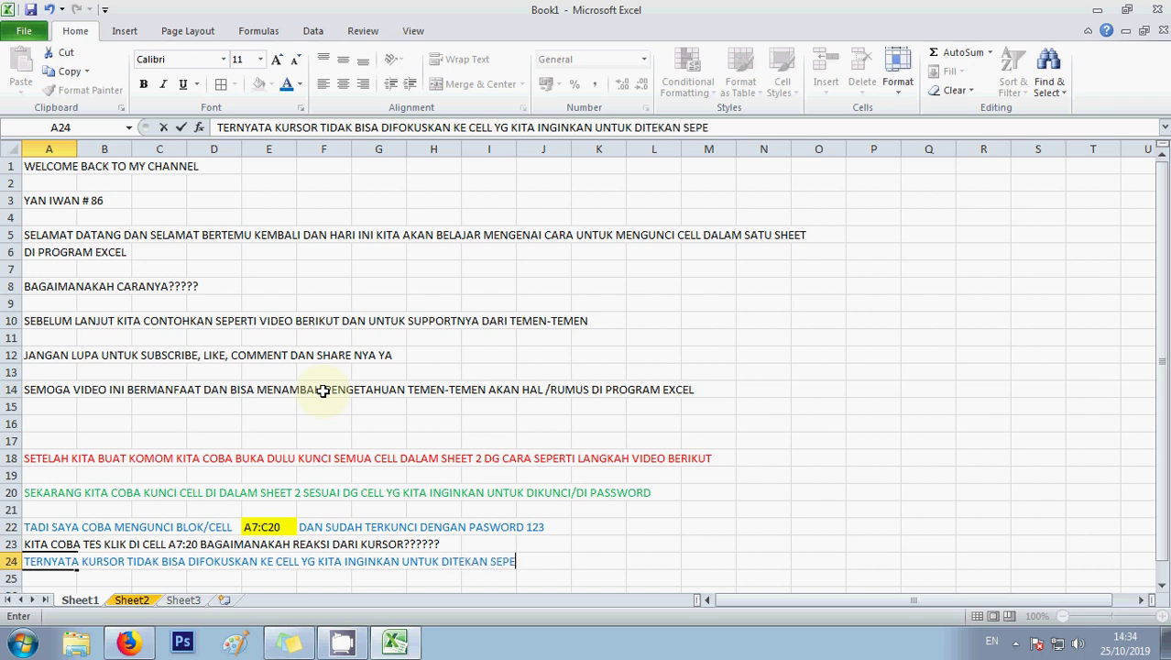
pyautogui.write('RTI ')
pyautogui.write('VIDE')
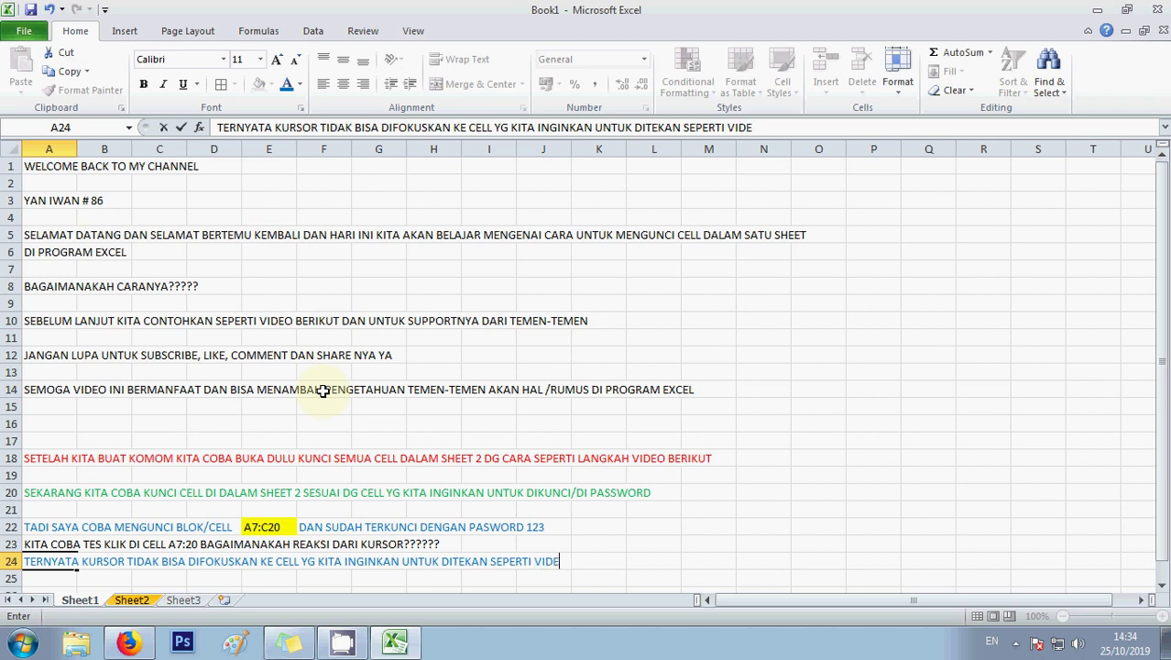
pyautogui.write('O TADI ')
pyautogui.write('DAN ITU ')
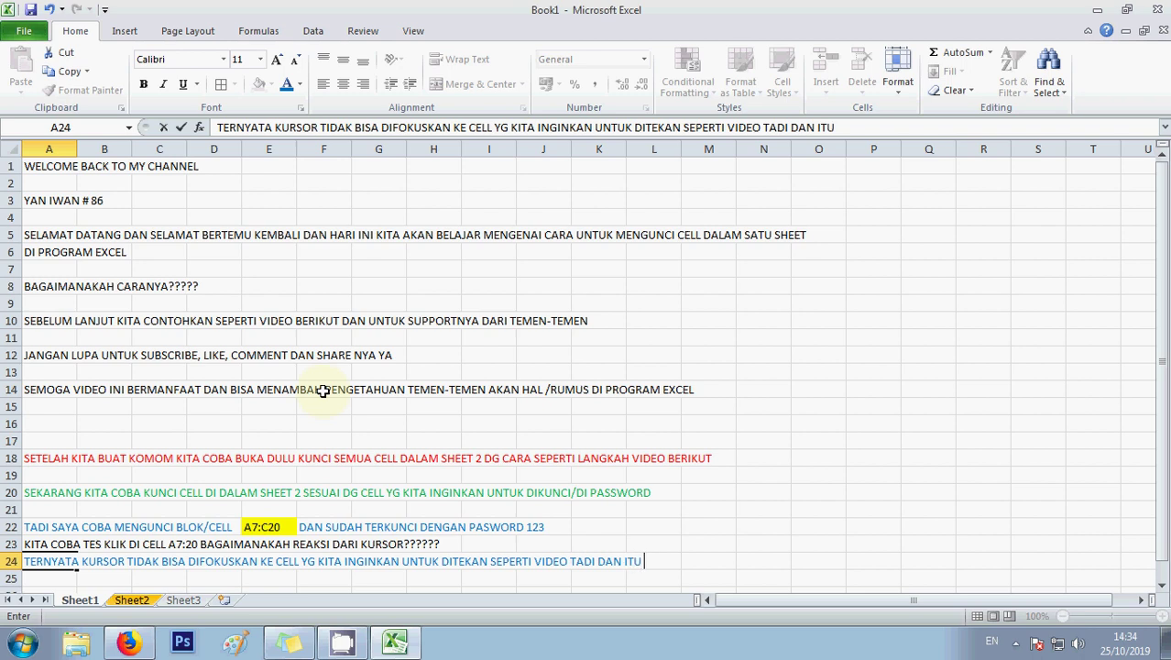
pyautogui.write('PERTANDA ')
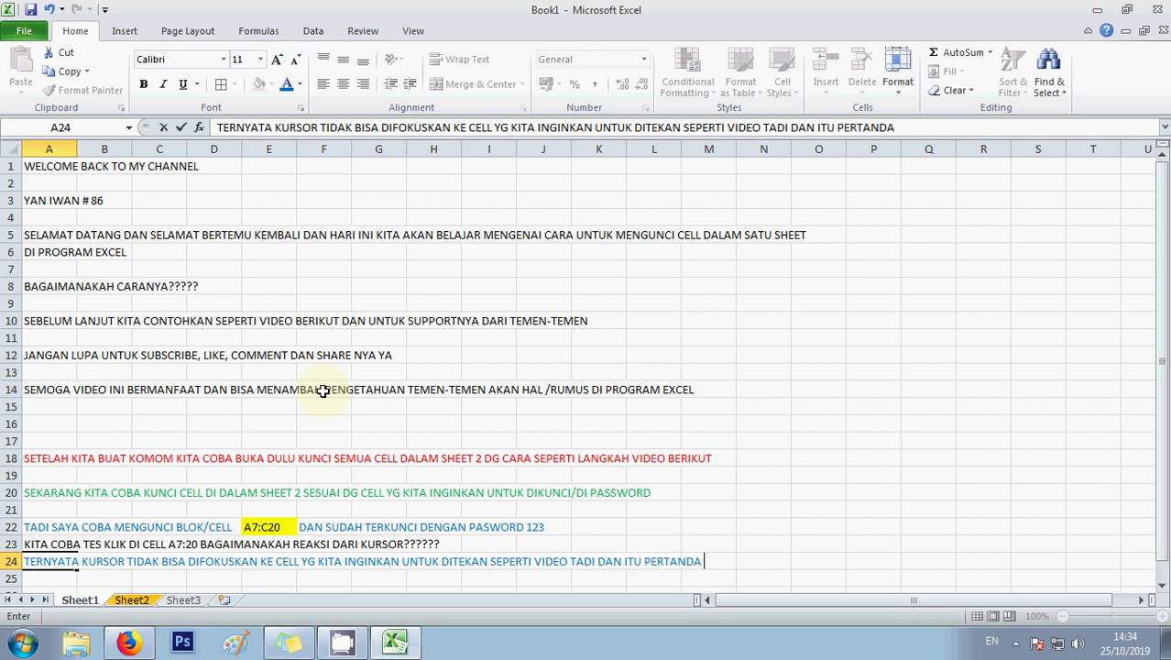
pyautogui.write('CELL SUD')
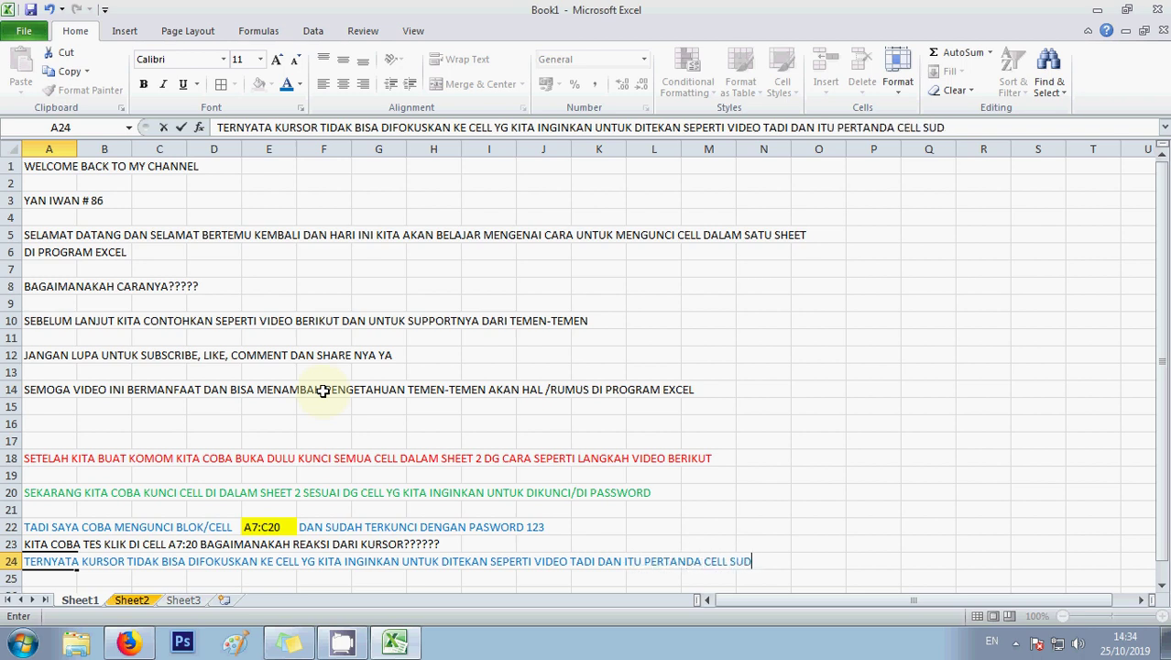
pyautogui.write('AH BERHA')
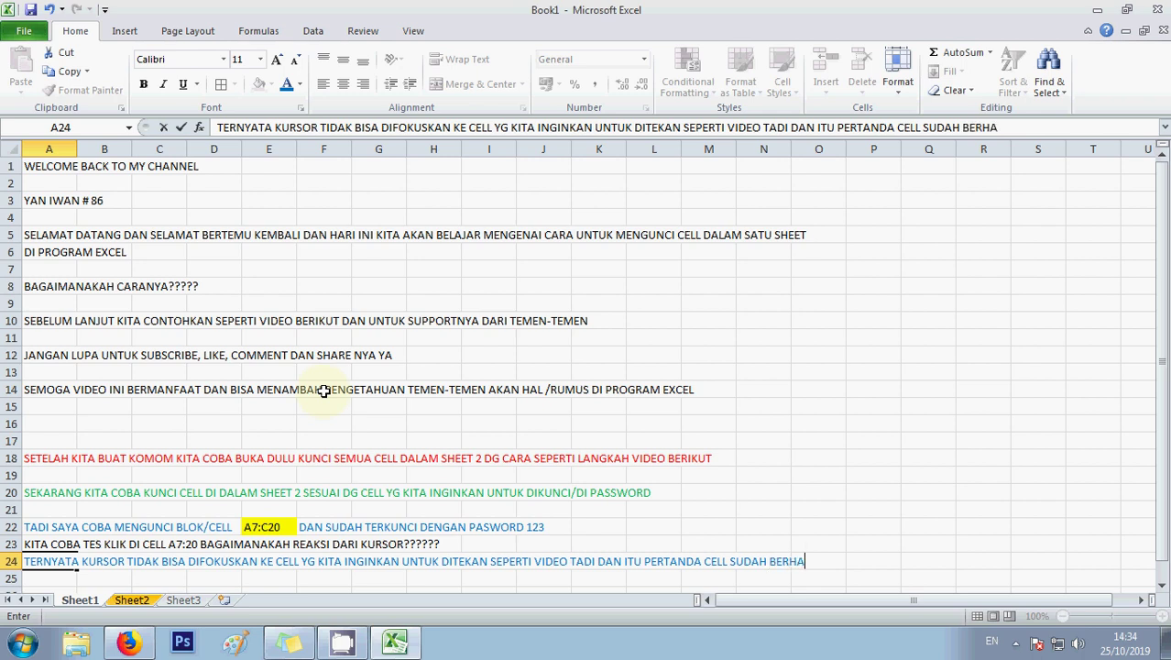
pyautogui.write('SIL DIKU')
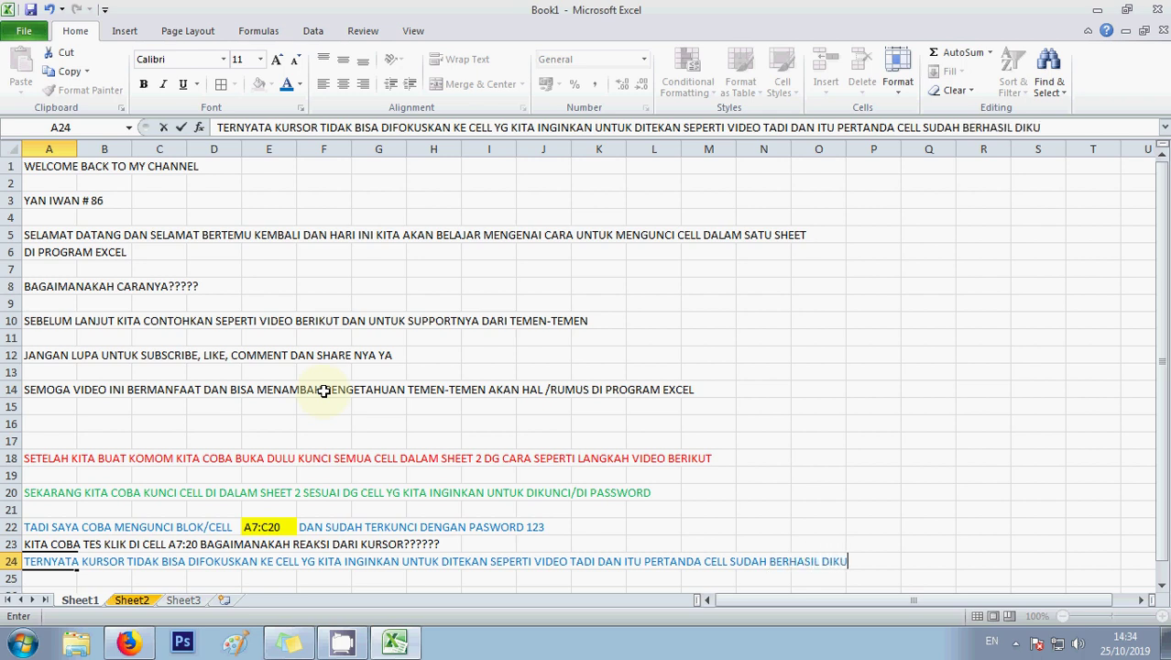
pyautogui.write('NCI')
pyautogui.click(266, 527)
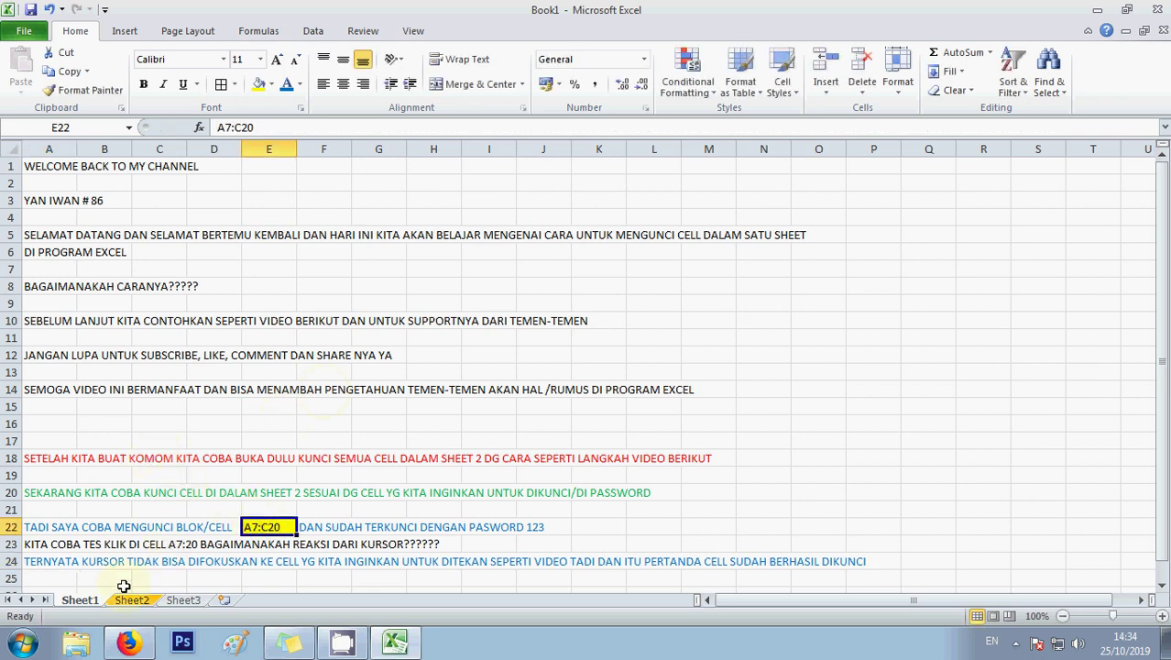
# Step: Write 'SAYA COBA SEKALI LAGI' in cell A25
pyautogui.click(59, 574)
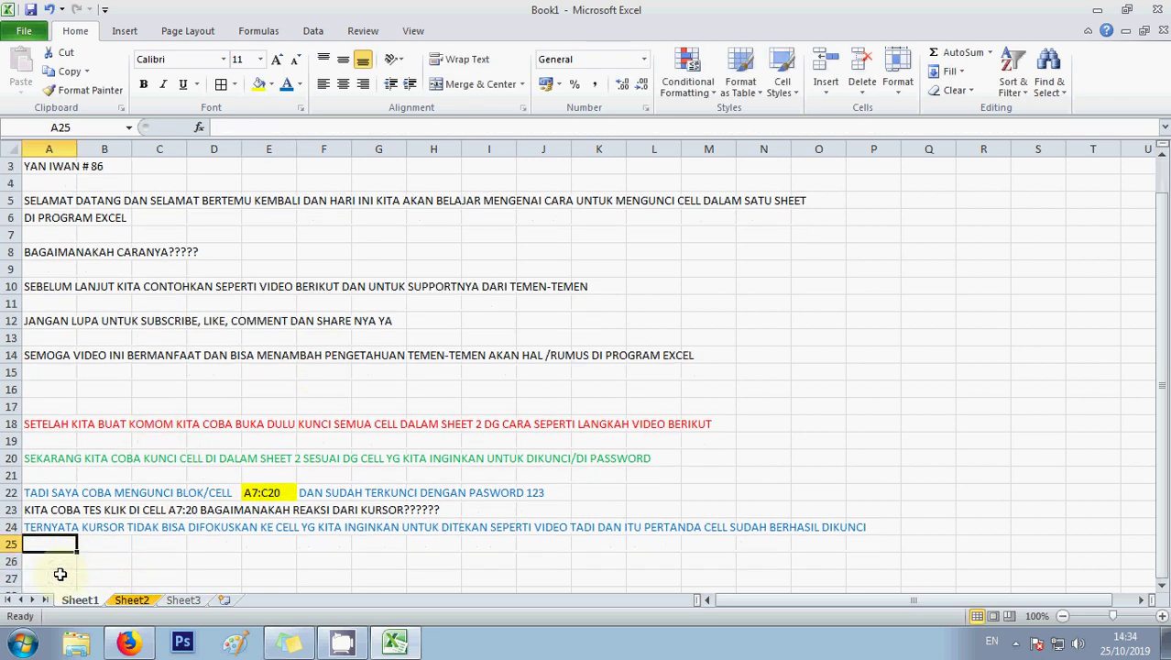
pyautogui.write('SAYA')
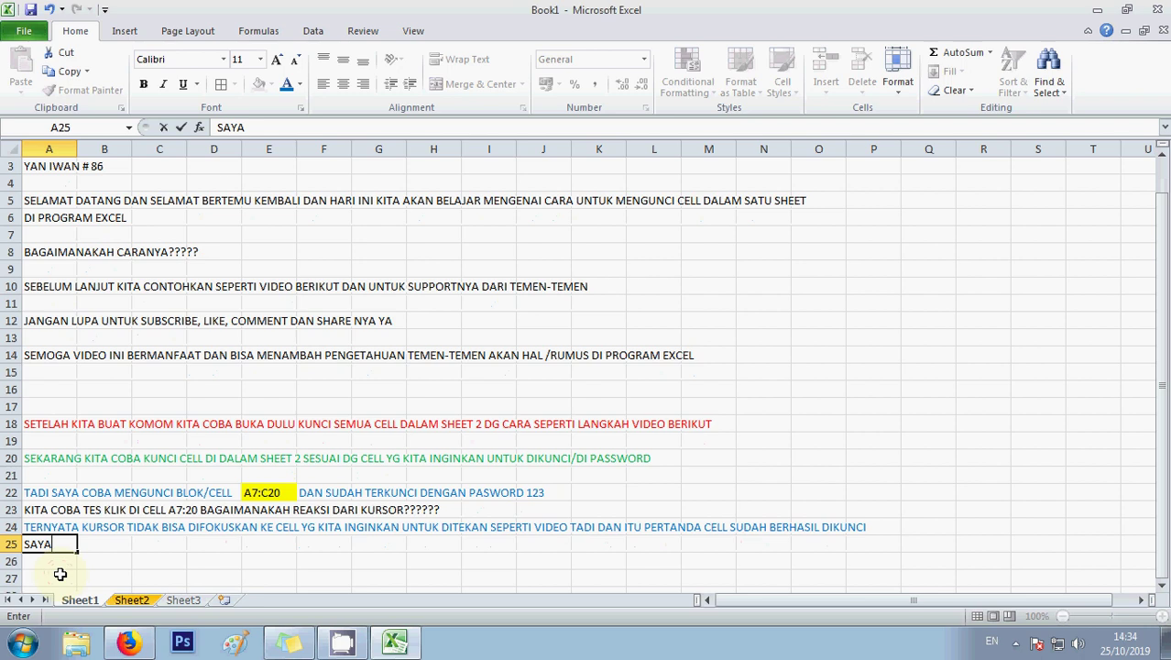
pyautogui.write('COBA SE')
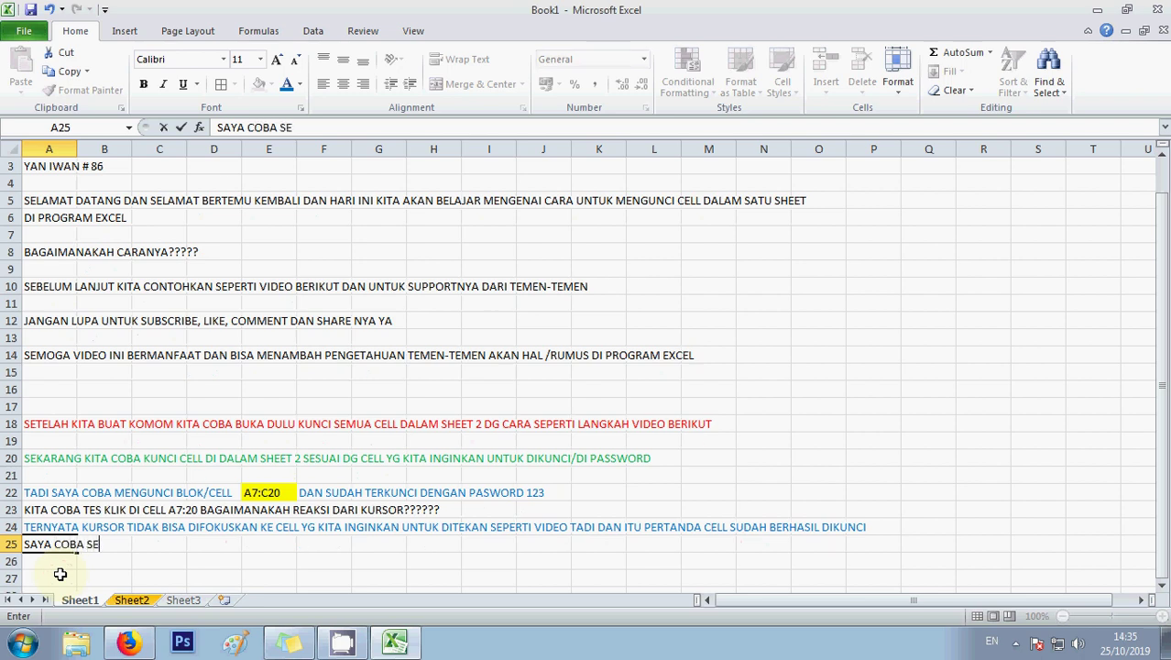
pyautogui.write('KALILAH')
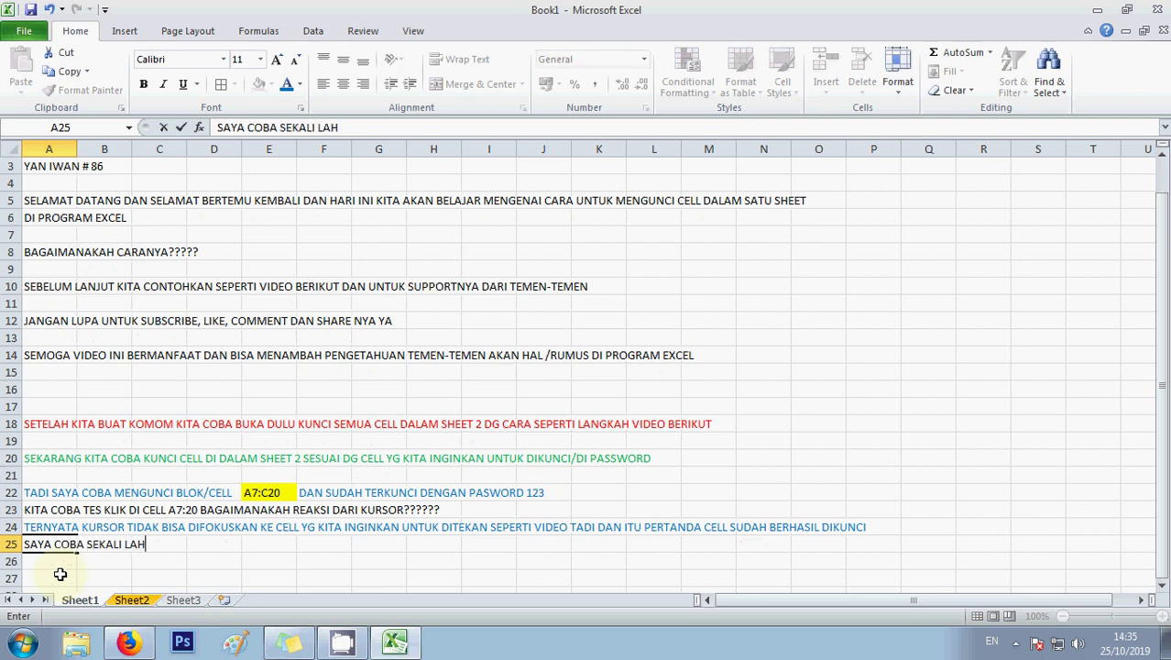
pyautogui.press('BackSpace')
pyautogui.write('GI')
pyautogui.click(214, 559)
pyautogui.click(140, 603)
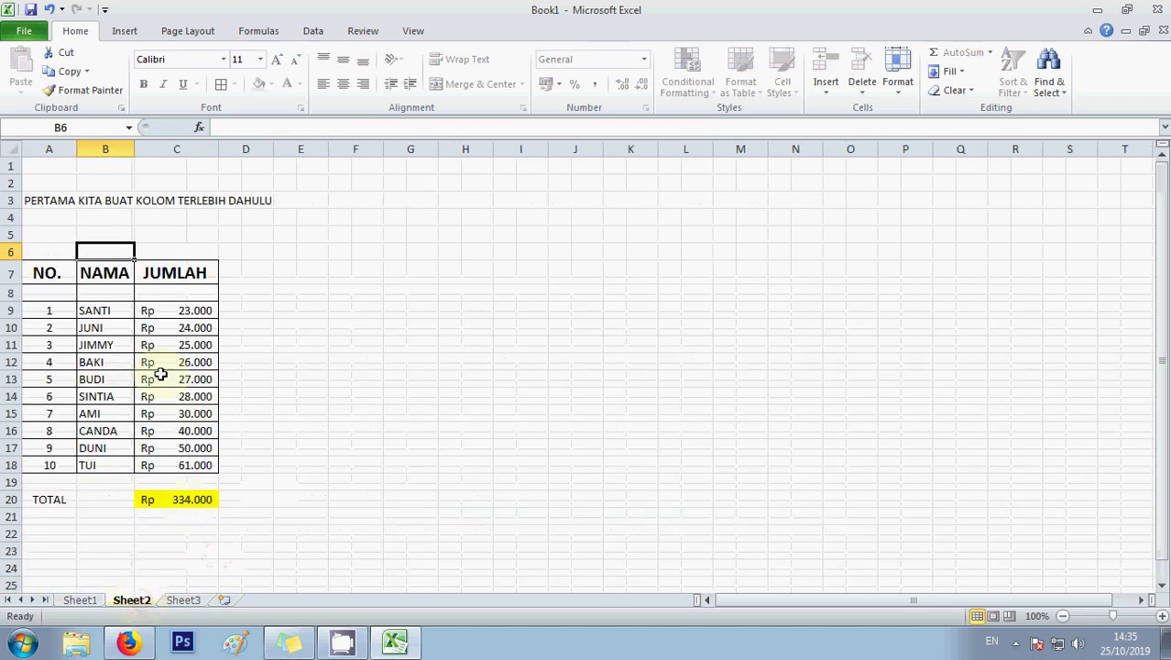
pyautogui.click(169, 250)
pyautogui.click(55, 251)
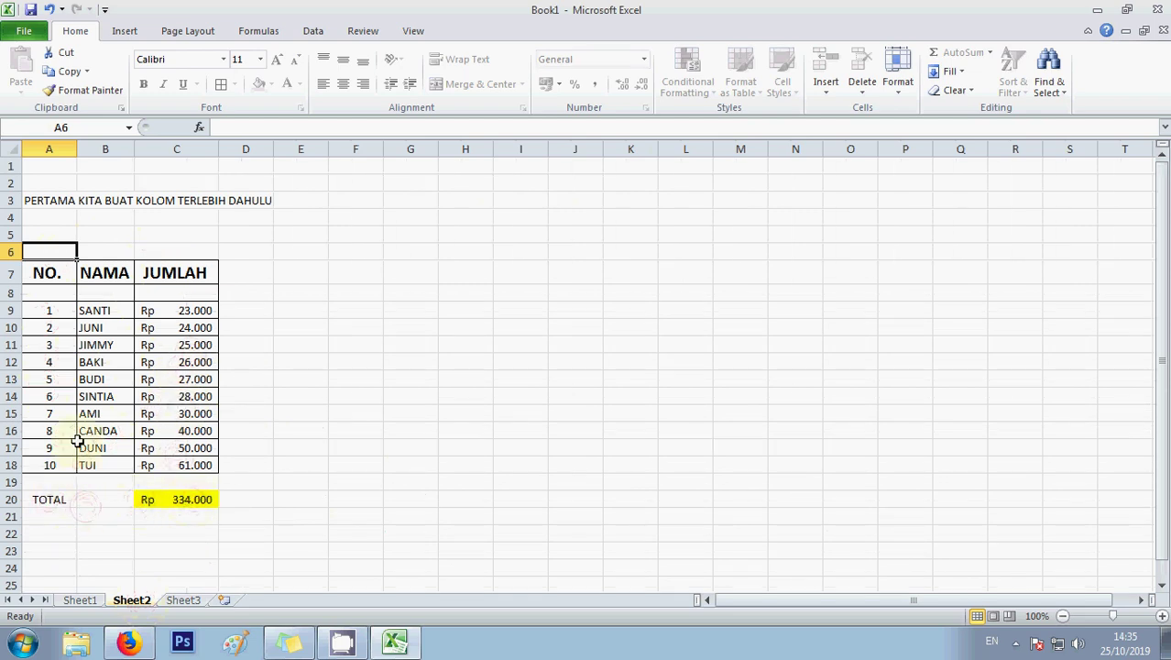
pyautogui.click(121, 253)
pyautogui.click(197, 253)
pyautogui.click(246, 254)
pyautogui.click(257, 308)
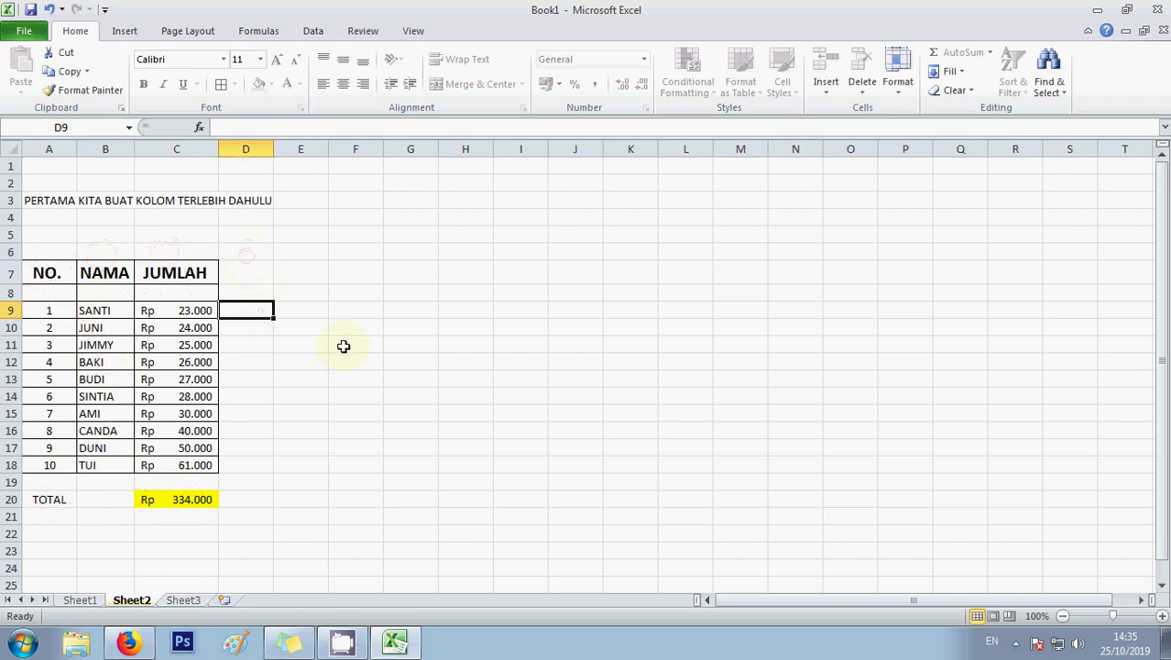
pyautogui.click(489, 310)
pyautogui.click(563, 349)
pyautogui.click(571, 469)
pyautogui.click(520, 537)
pyautogui.moveTo(472, 448); pyautogui.dragTo(472, 433)
pyautogui.click(410, 200)
pyautogui.click(305, 186)
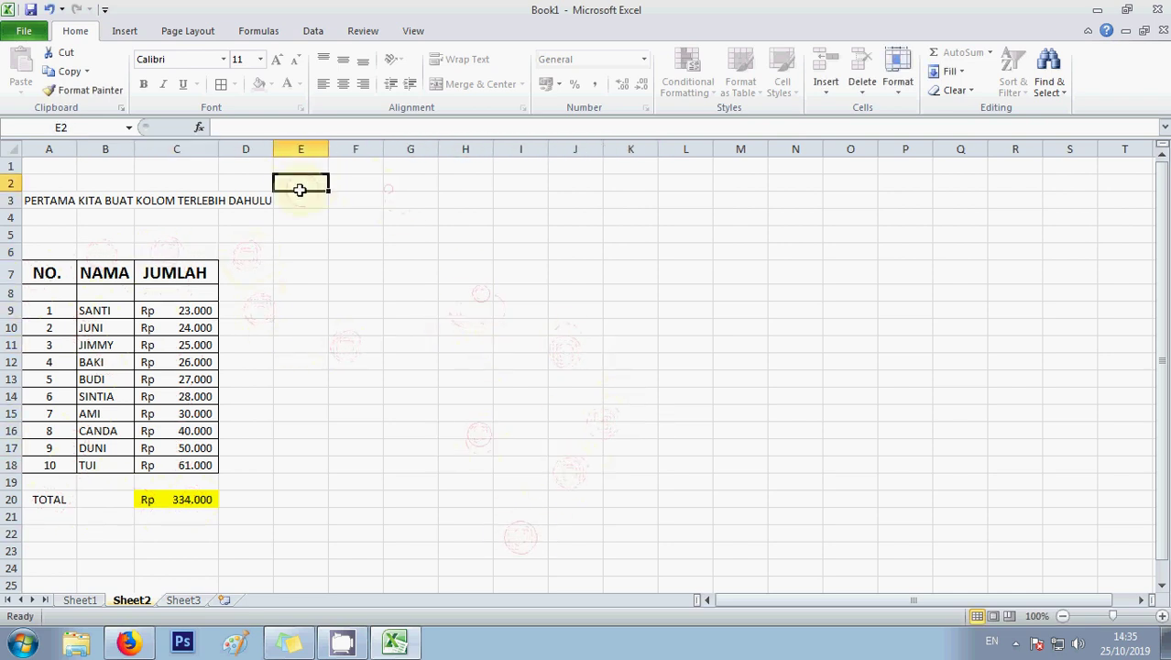
pyautogui.click(176, 201)
pyautogui.click(120, 248)
pyautogui.click(53, 201)
pyautogui.click(245, 235)
pyautogui.click(252, 378)
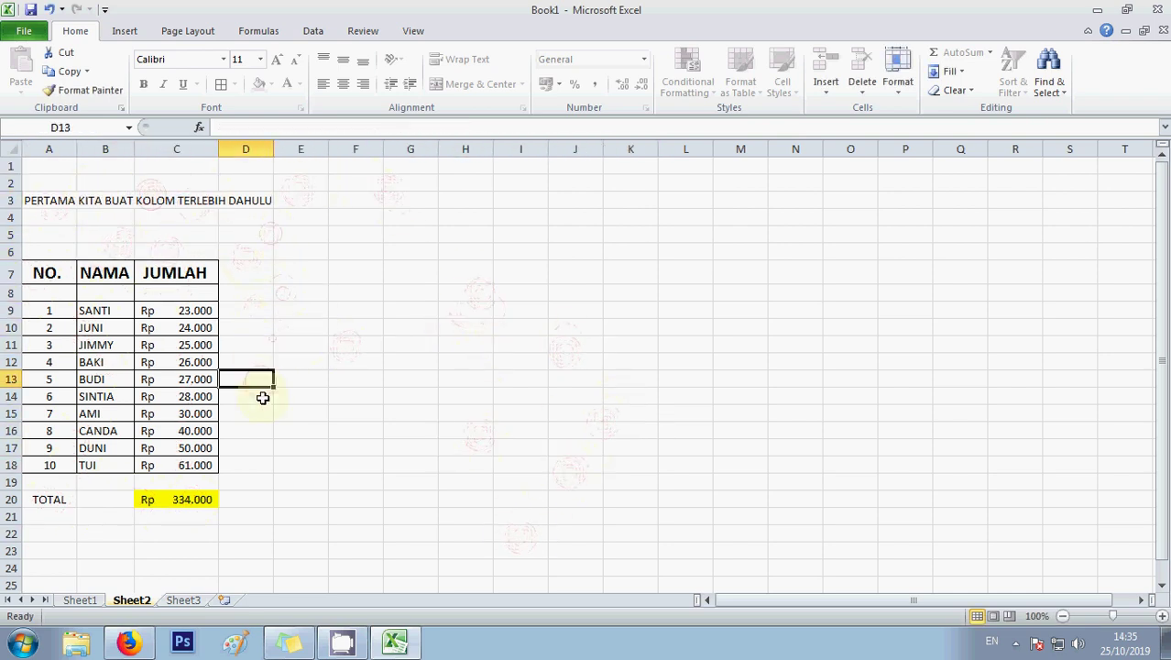
pyautogui.click(257, 430)
pyautogui.click(255, 465)
pyautogui.click(225, 531)
pyautogui.click(170, 521)
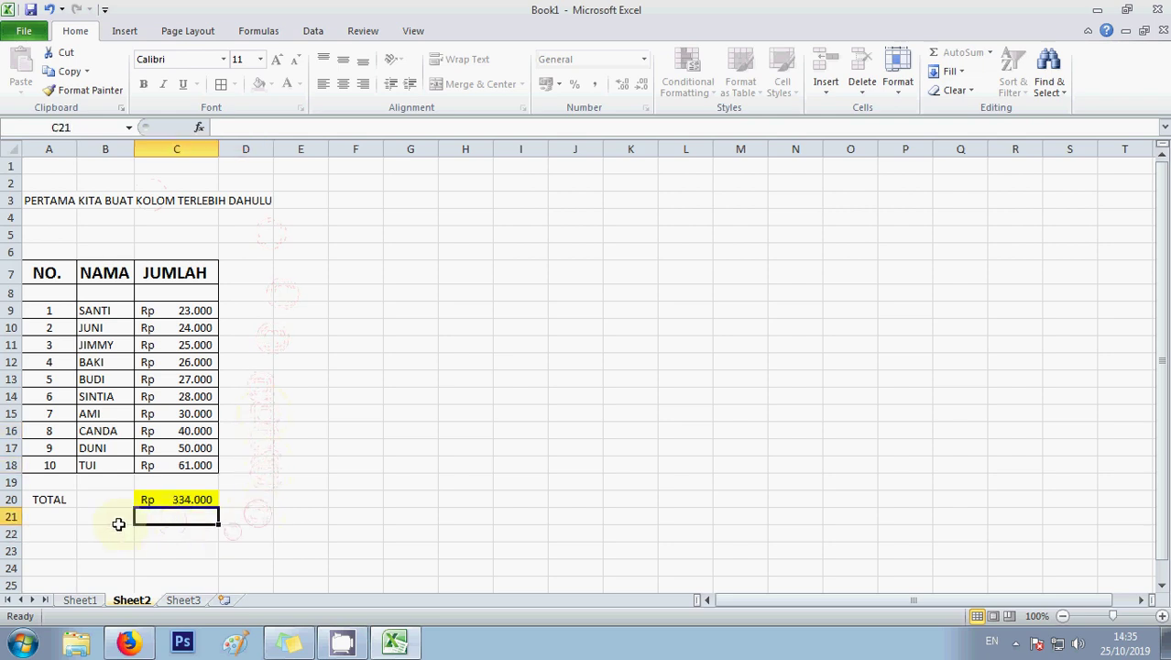
pyautogui.click(117, 521)
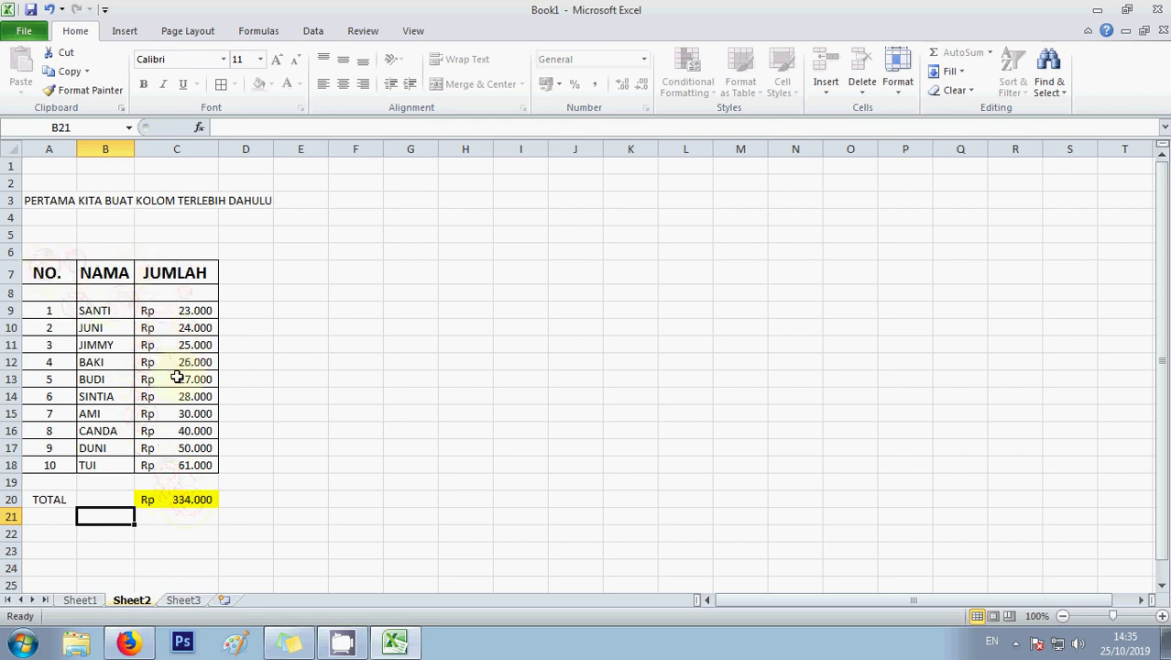
pyautogui.click(80, 600)
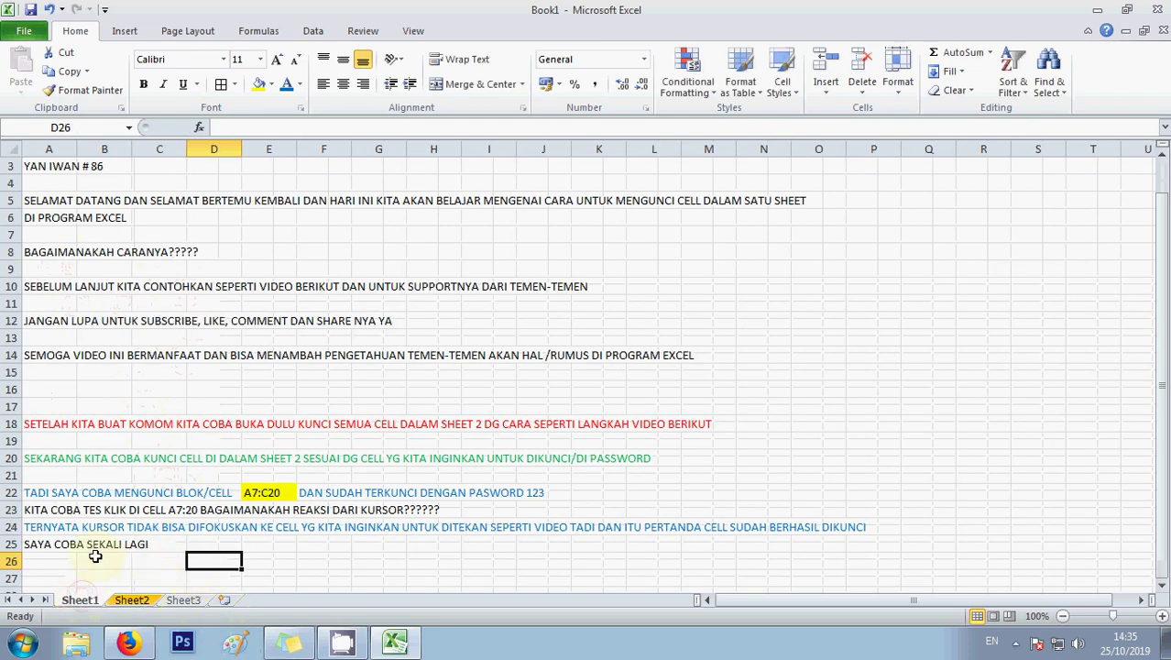
# Step: Extend A25 to explain locked cells can't be clicked; add 'KLIK TIDAK BISA???? IYA TIDAK BISA' in A26
pyautogui.doubleClick(94, 546)
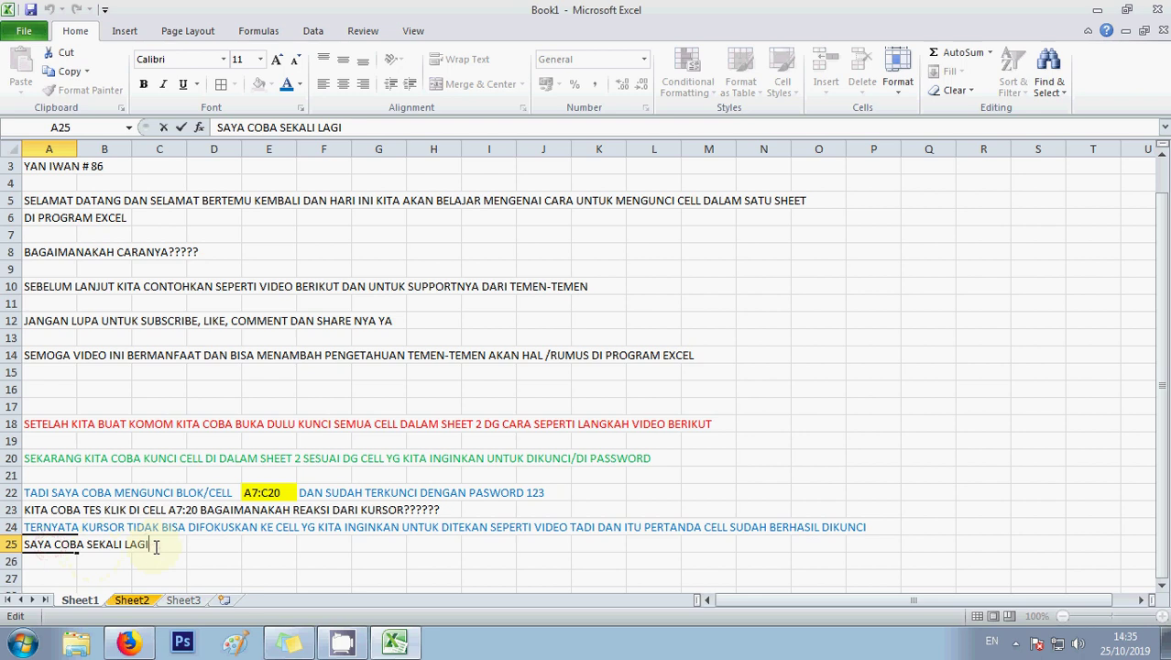
pyautogui.write('DAN TE')
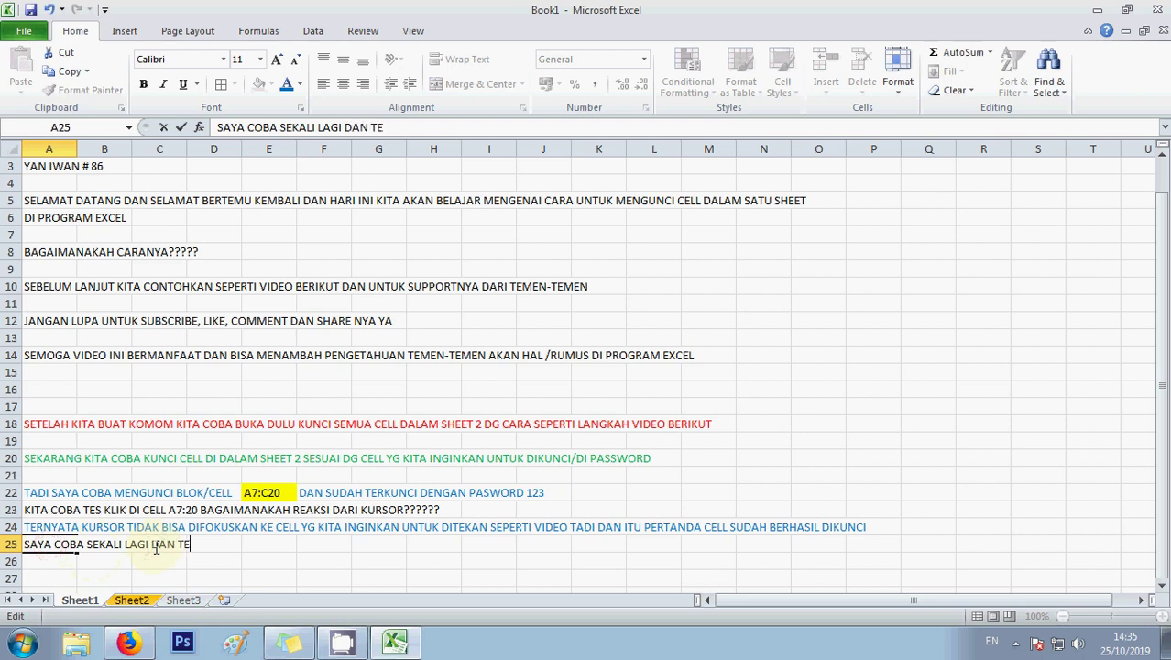
pyautogui.write('RBUKTI K')
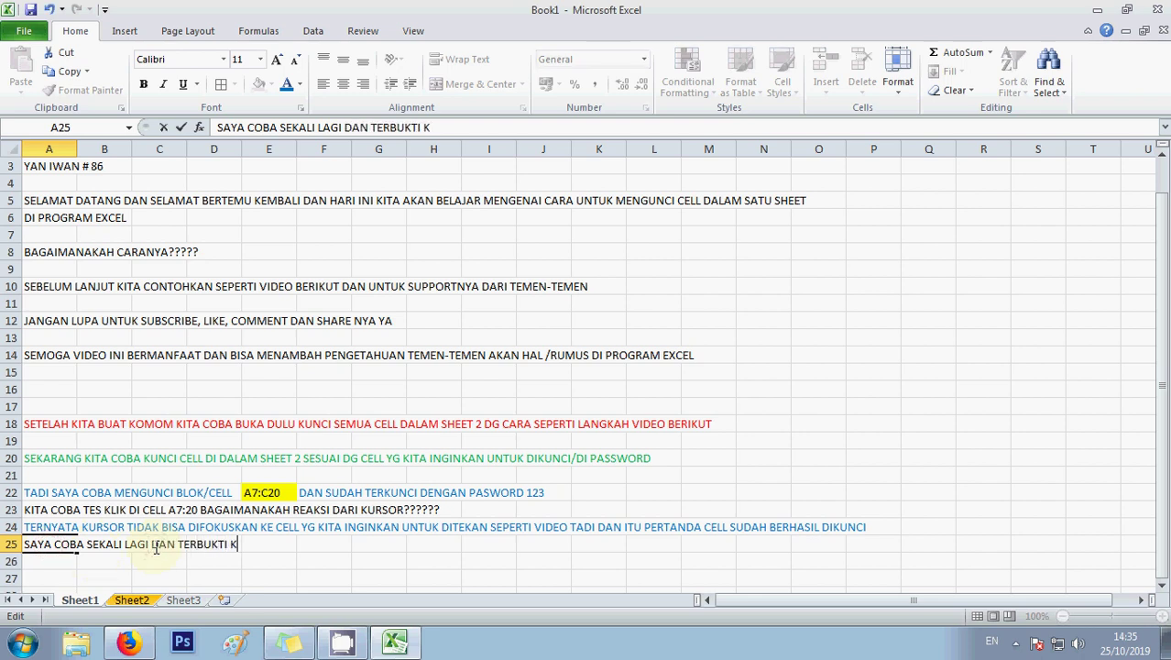
pyautogui.write('URSOR T')
pyautogui.write('IDAK')
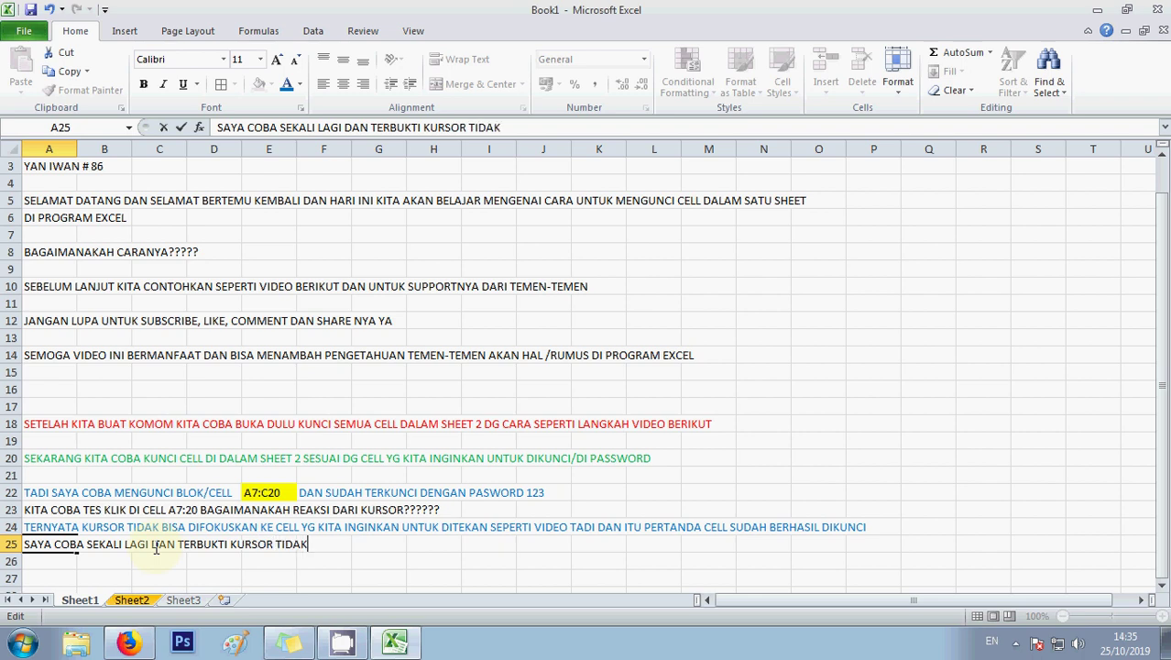
pyautogui.write(' BISA DIP')
pyautogui.write('OSISIKA')
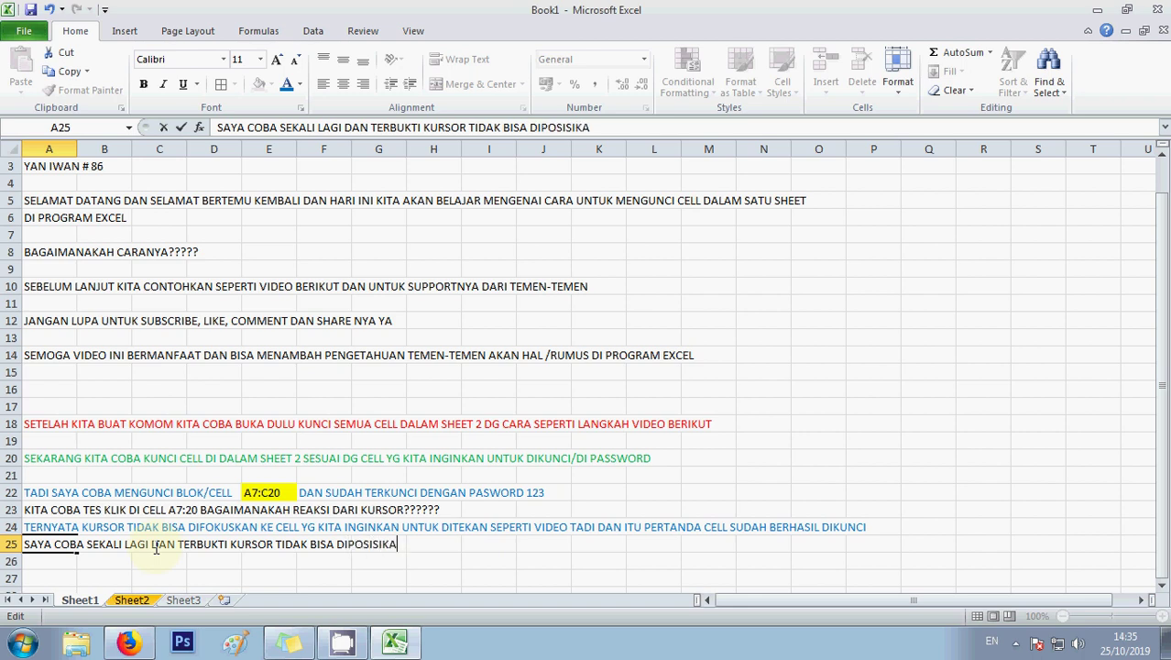
pyautogui.write('N DI CELL Y')
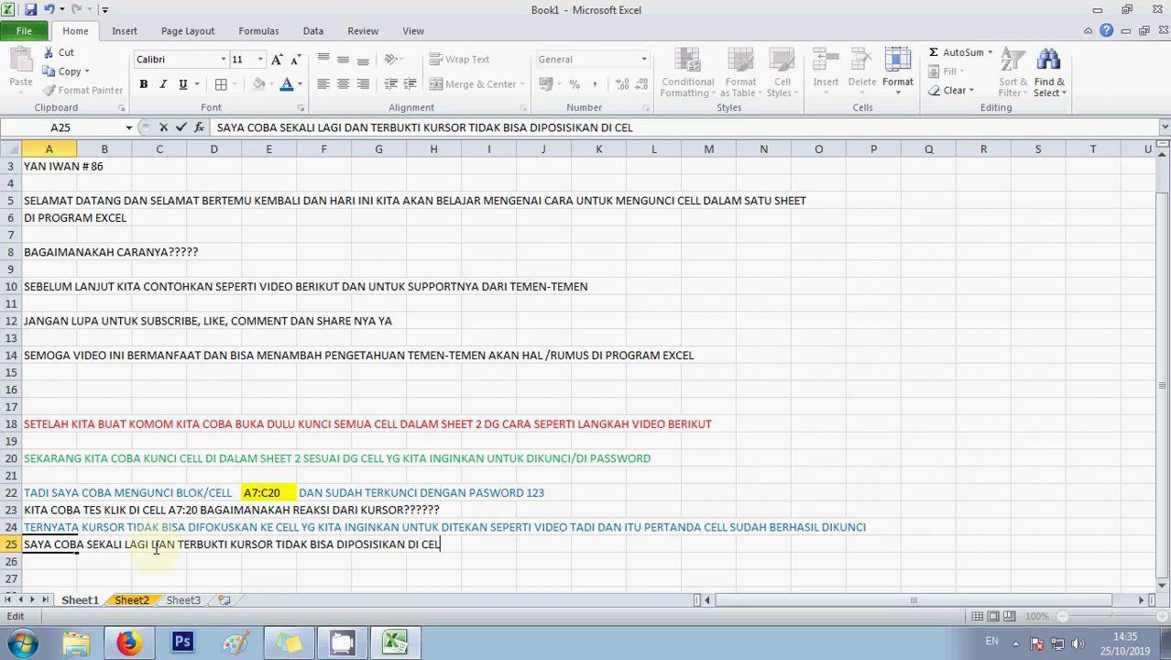
pyautogui.write('G DIK')
pyautogui.write('UNCI, KI')
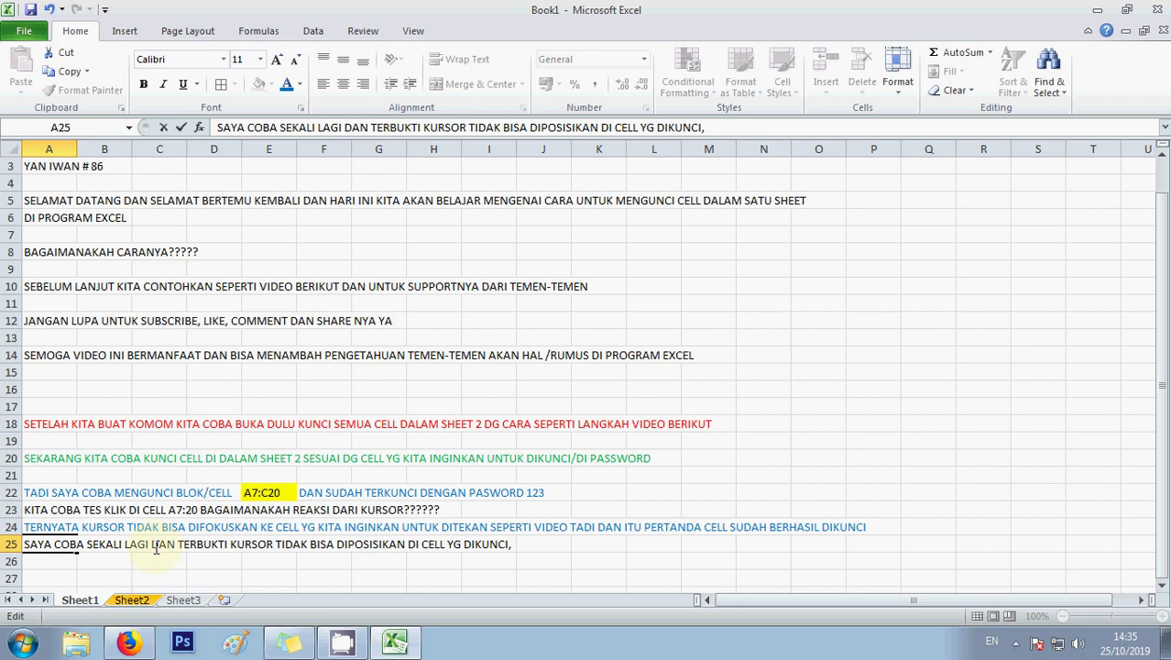
pyautogui.write('TA TIDAK')
pyautogui.write(' BISA KLIK ')
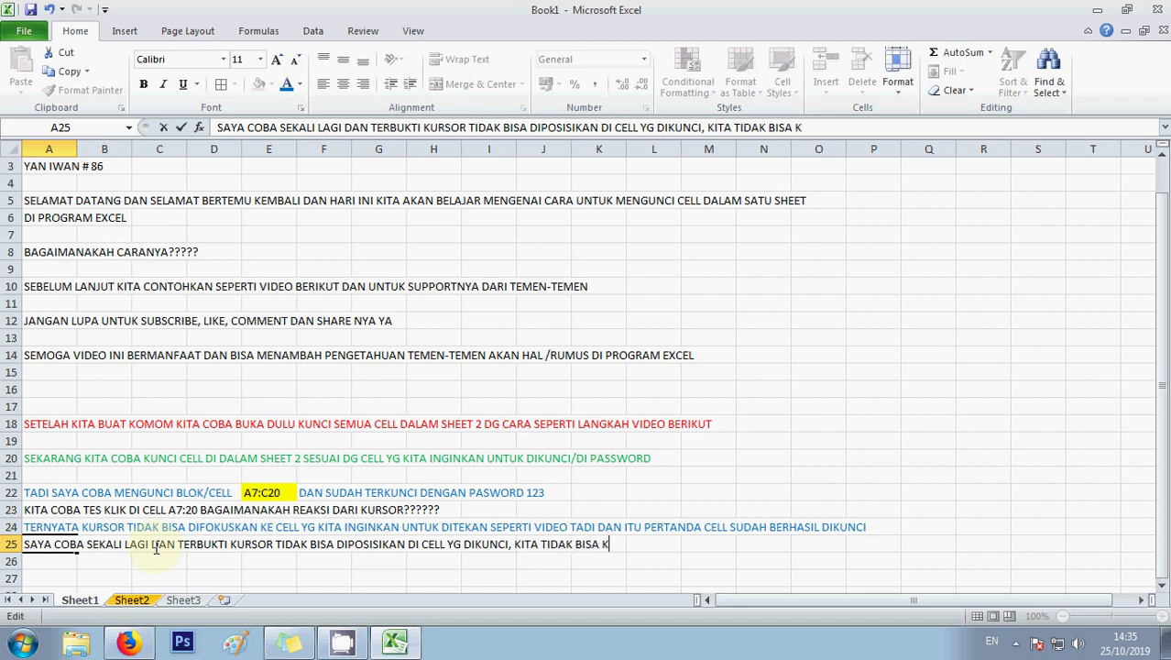
pyautogui.write('DI DA')
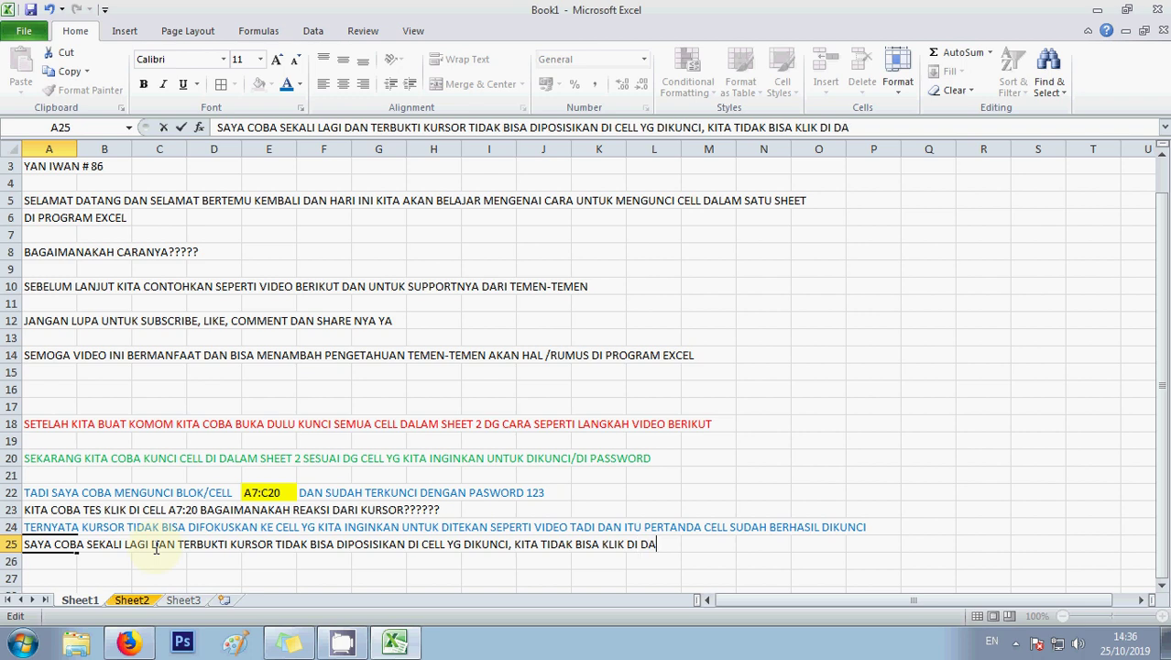
pyautogui.write('LAM')
pyautogui.write(' CELL YG KI')
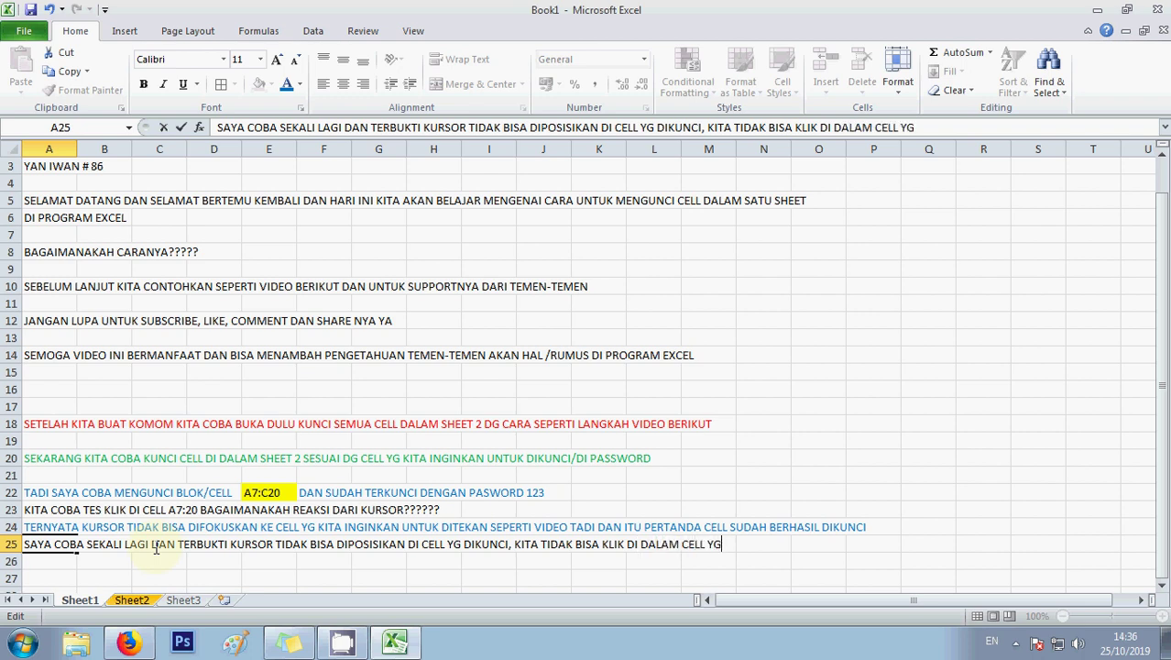
pyautogui.write('TA KU')
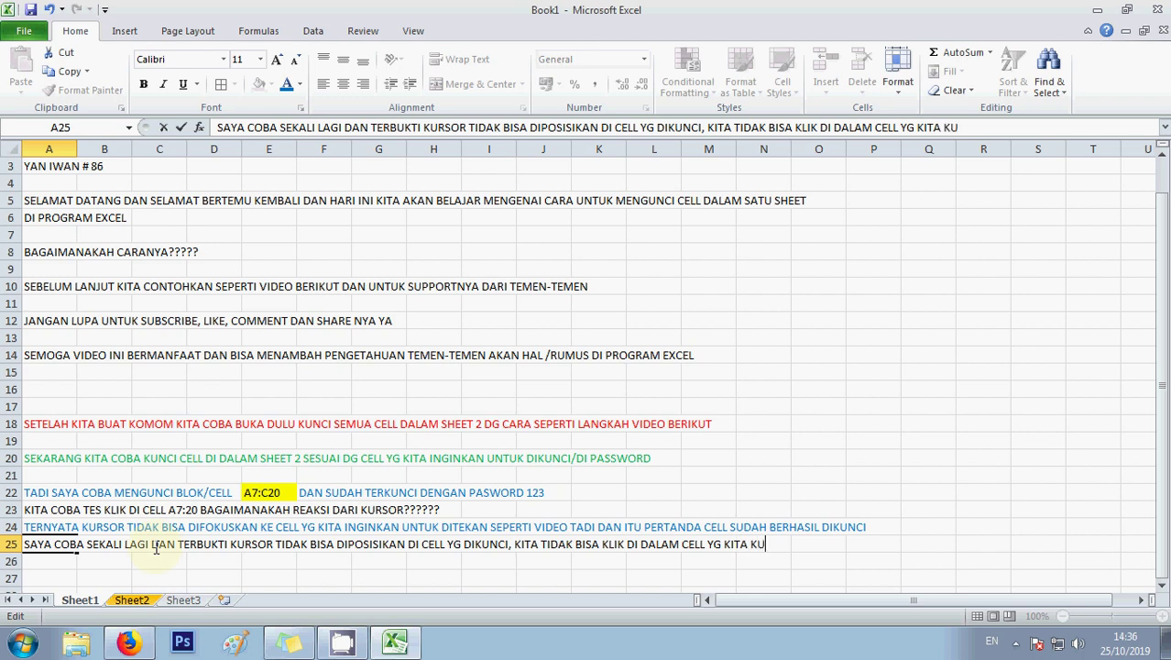
pyautogui.write('NCI TADI')
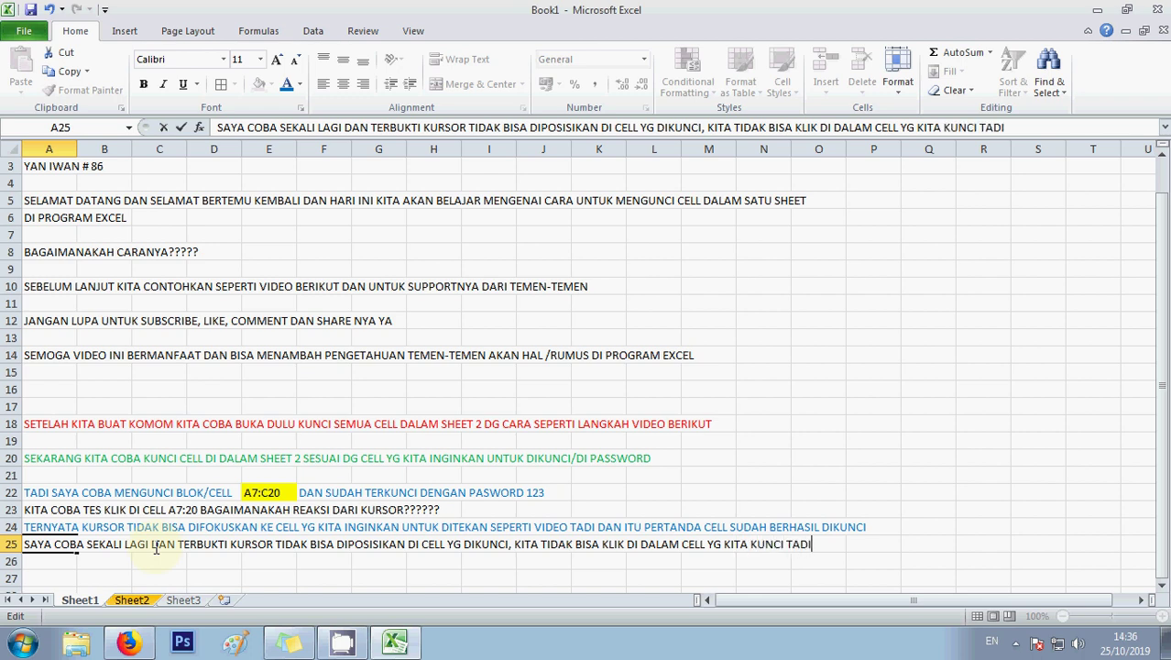
pyautogui.press('Return')
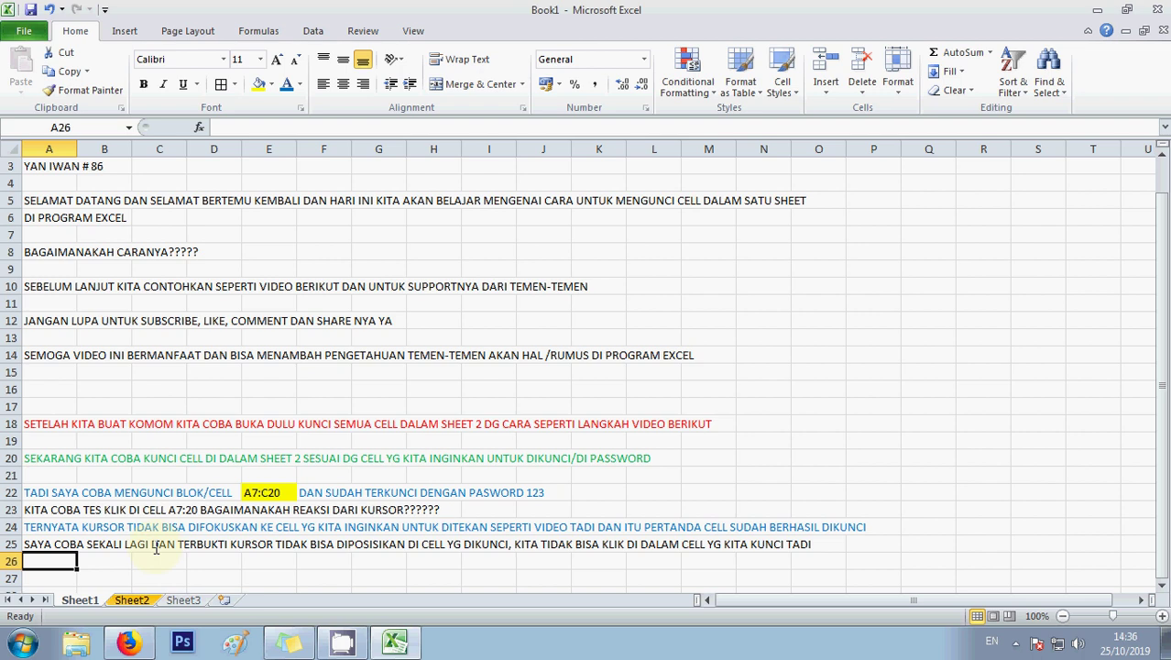
pyautogui.write('KLIK ')
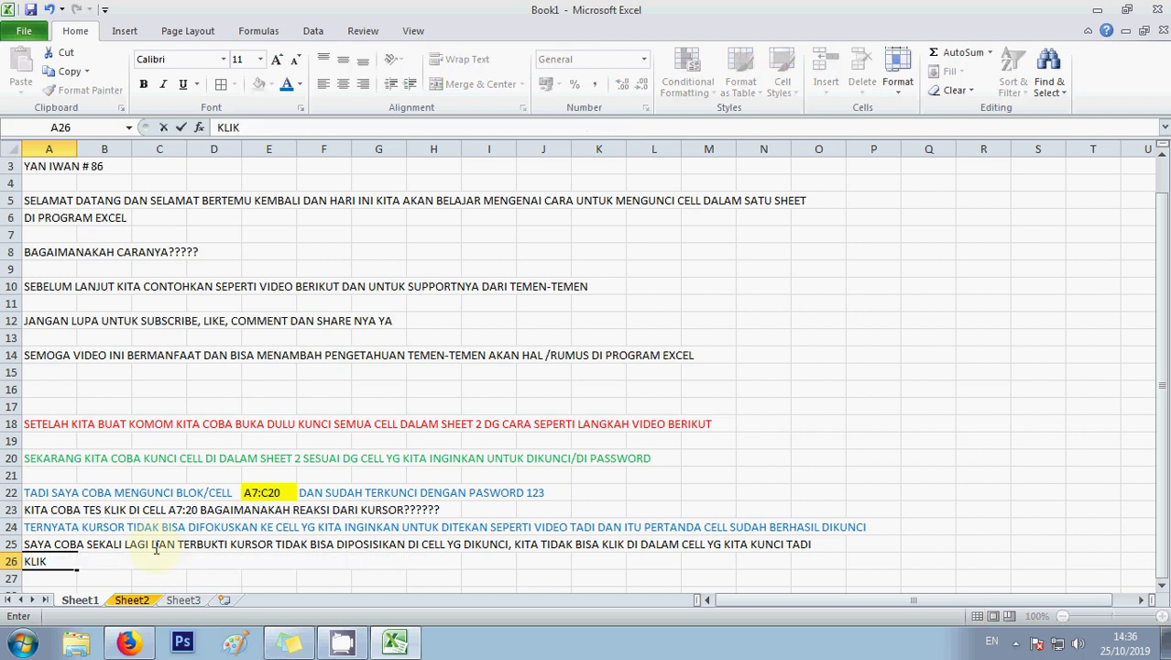
pyautogui.write('TIDAK BIS')
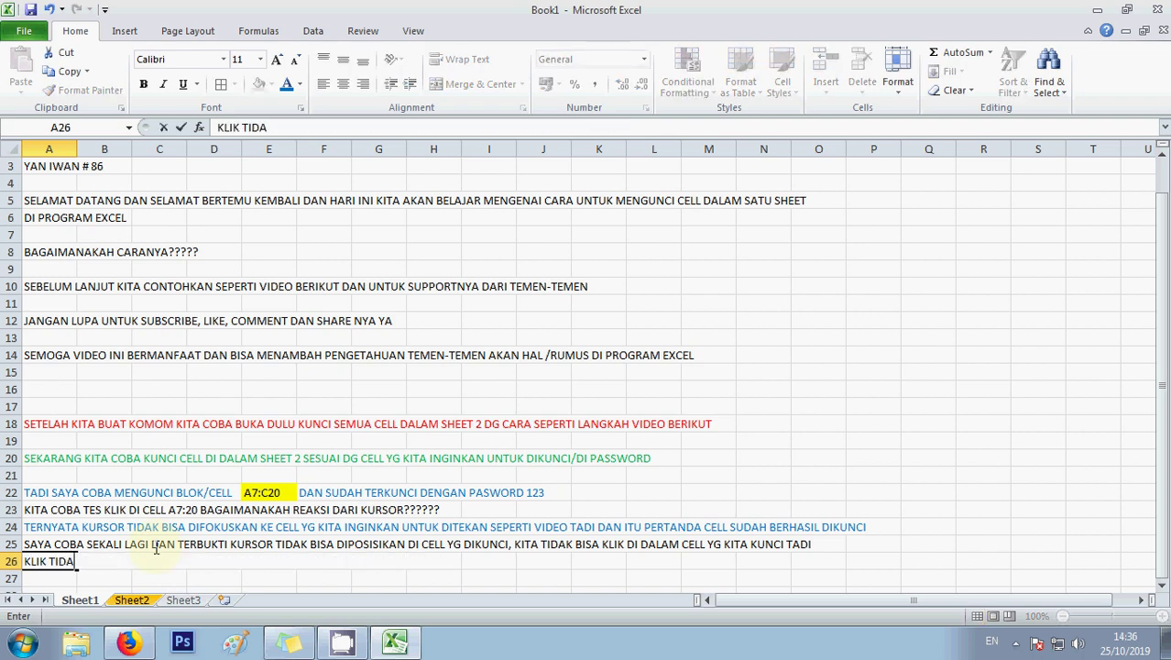
pyautogui.write('A')
pyautogui.write('???? I')
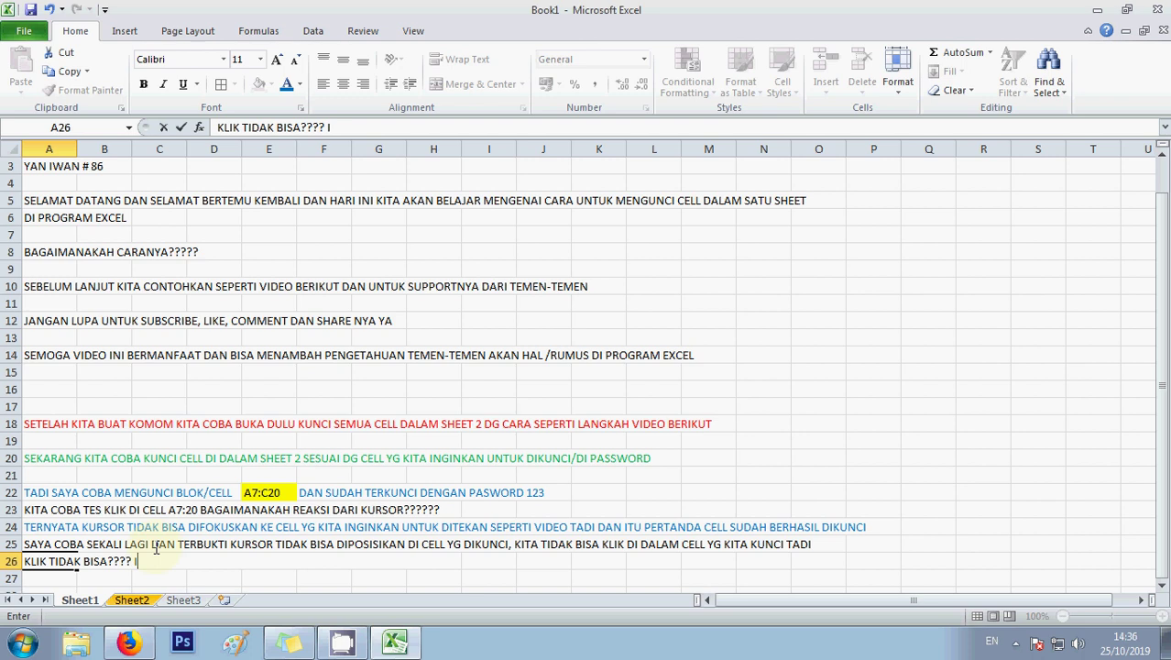
pyautogui.write('YA TIDAK B')
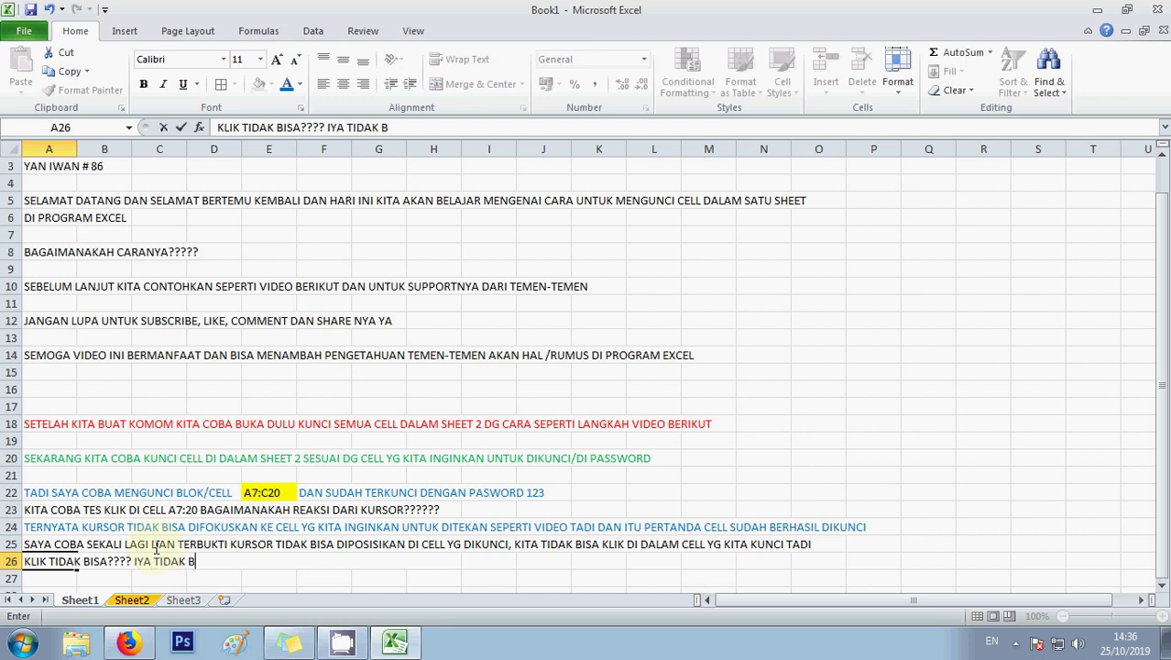
pyautogui.write('ISA')
pyautogui.press('Return')
pyautogui.press('Return')
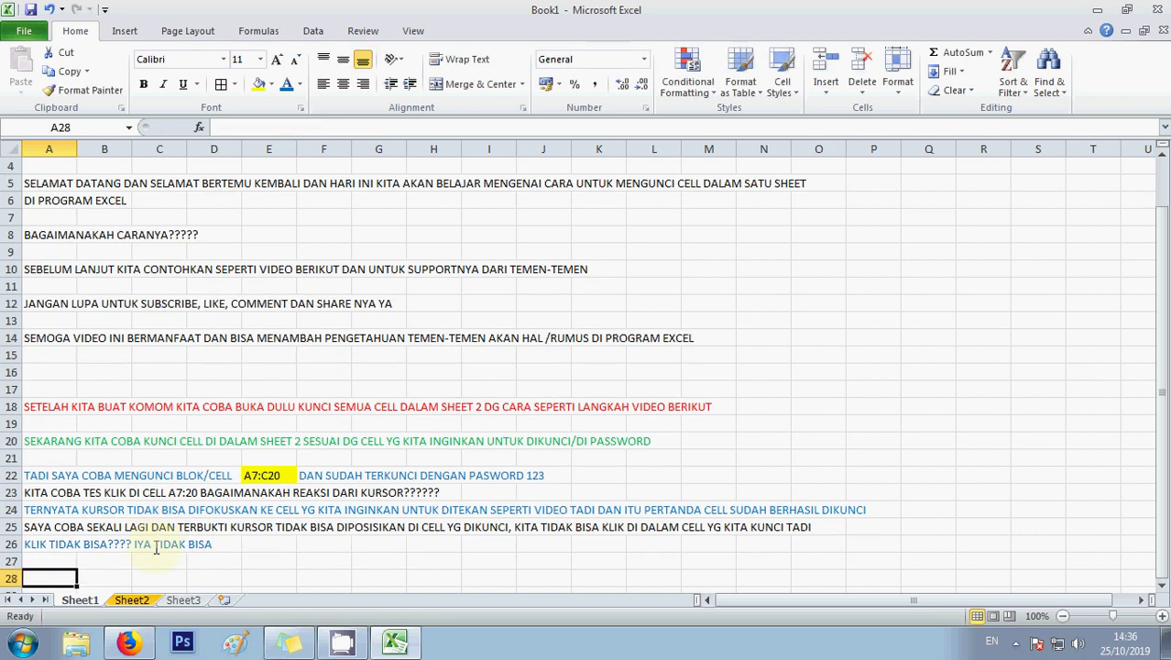
# Step: Type 'KITA COBA BUKA KUNCI DG PASSWORD YG LAIN PADA CELL ITU' into Sheet1 cell A28
pyautogui.press('Up')
pyautogui.press('Down')
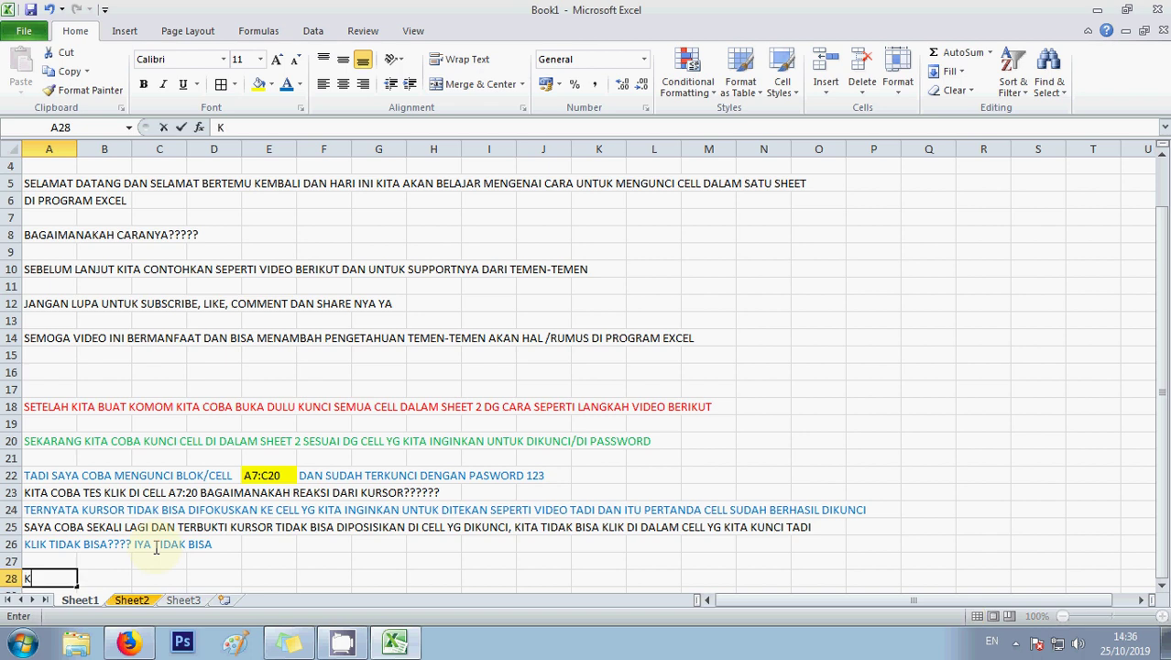
pyautogui.write('KITA COBA')
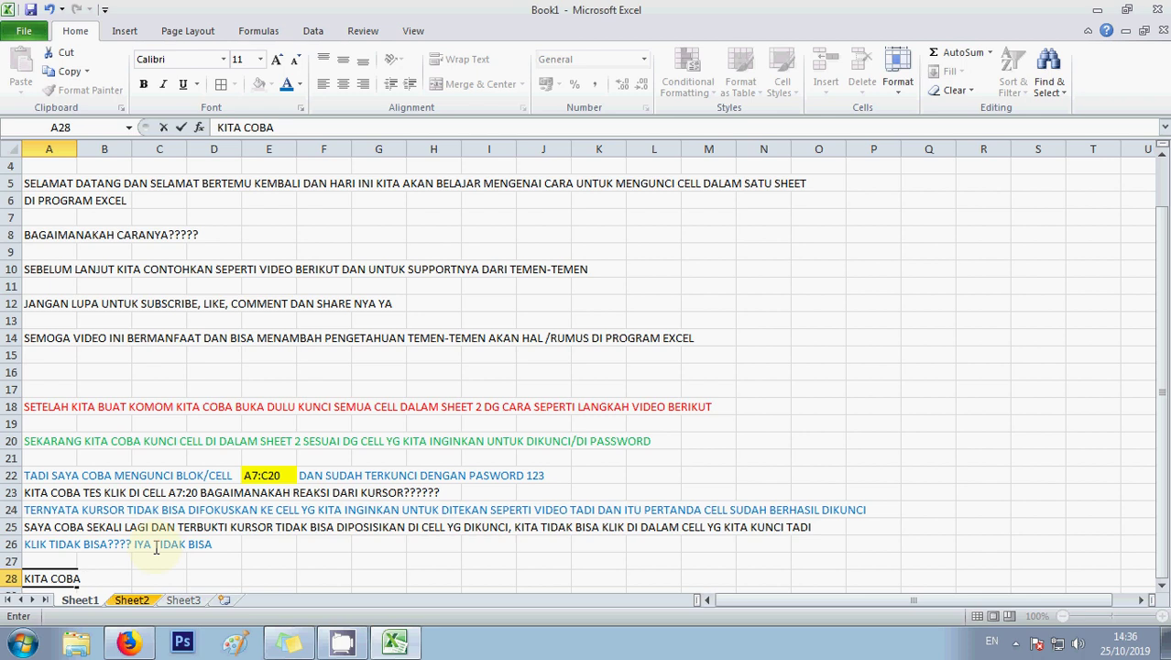
pyautogui.press('BackSpace')
pyautogui.press('BackSpace')
pyautogui.press('BackSpace')
pyautogui.press('BackSpace')
pyautogui.press('BackSpace')
pyautogui.press('BackSpace')
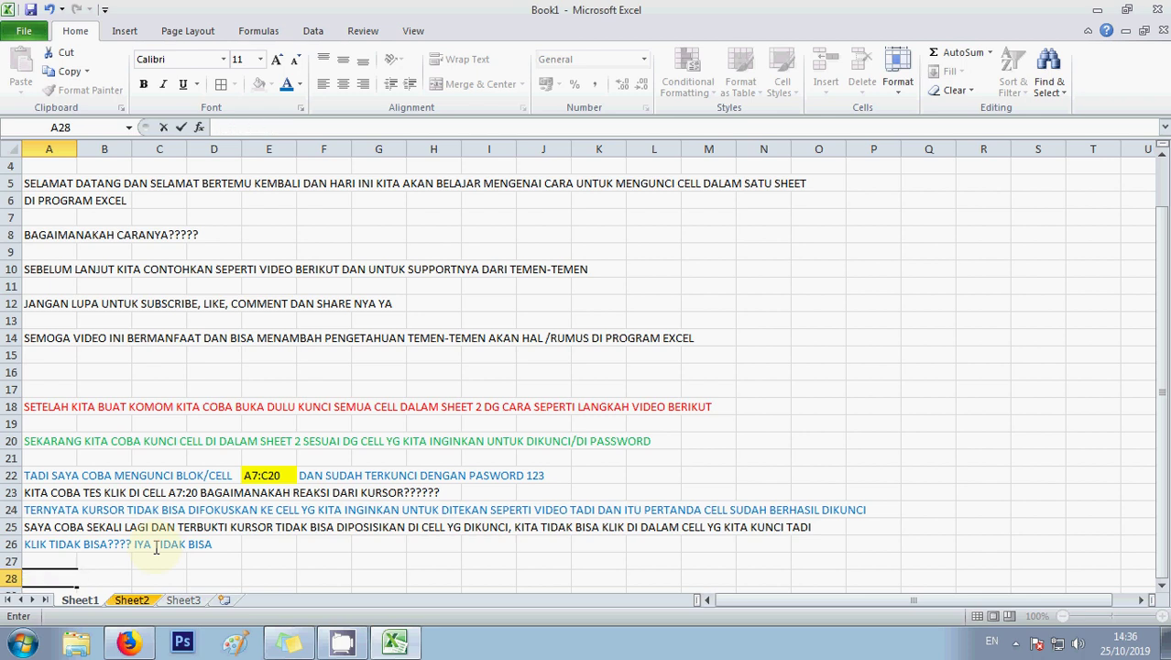
pyautogui.write('KITA CO')
pyautogui.write('BA BUKA KU')
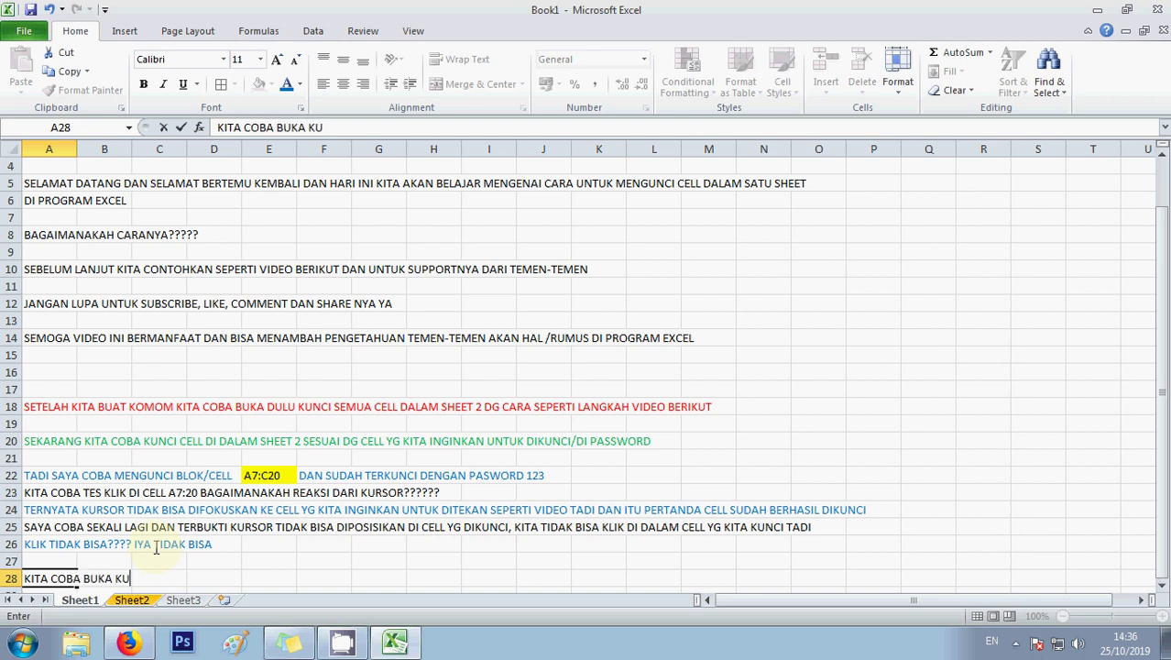
pyautogui.write('NCI DG PAS')
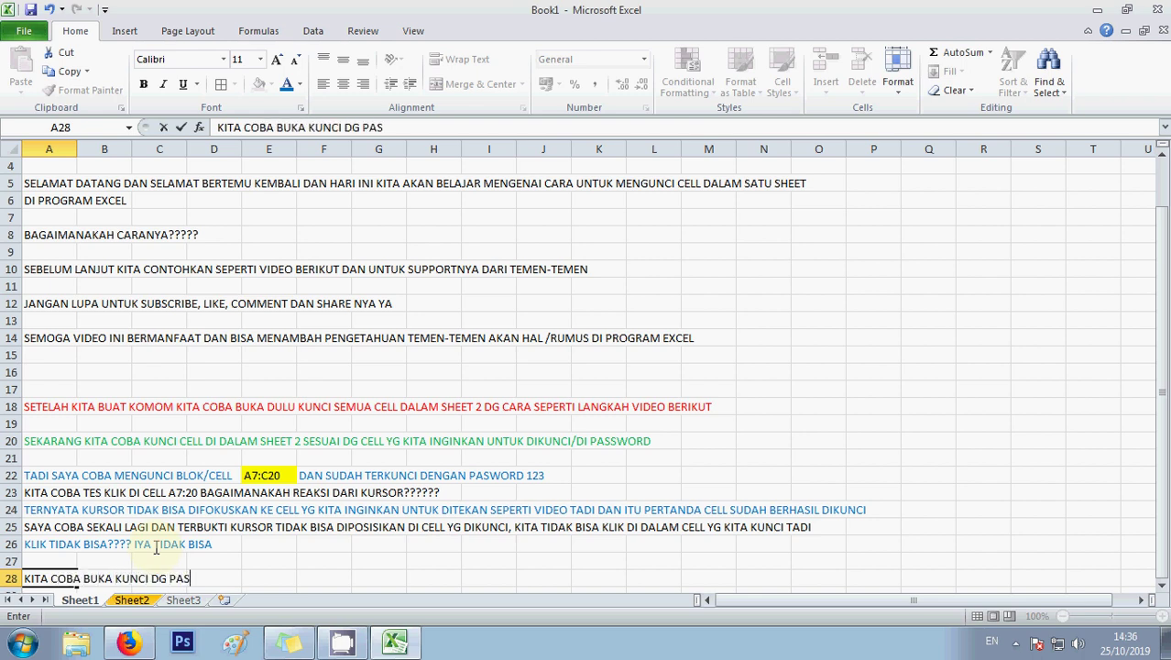
pyautogui.write('SWORD ')
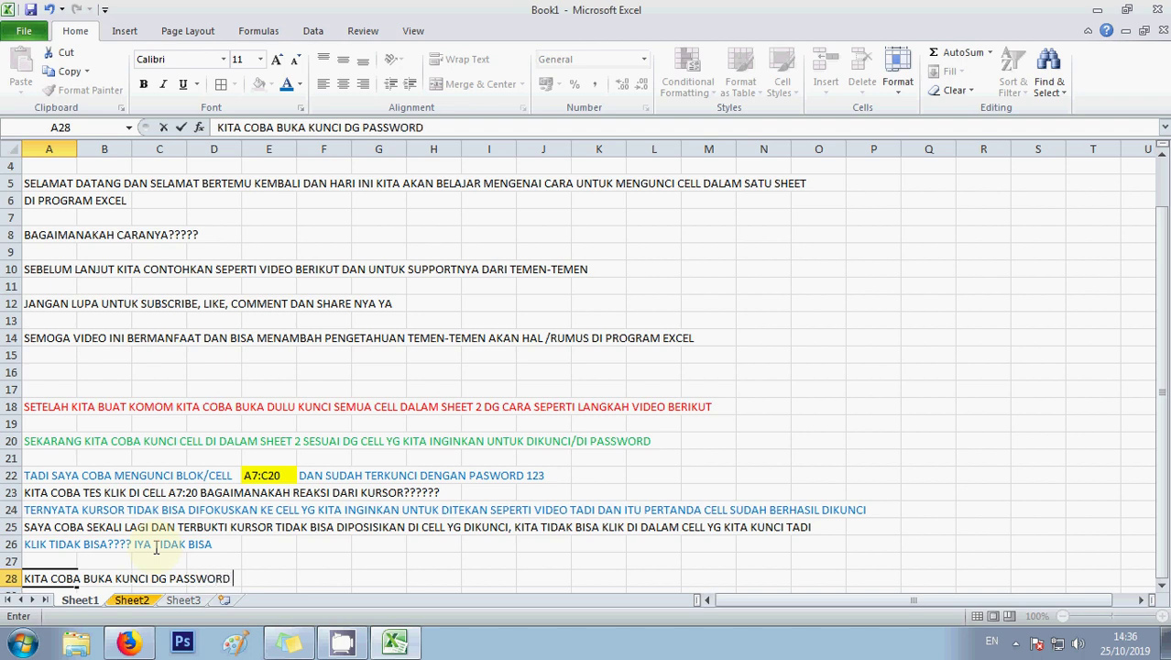
pyautogui.write('YG LAIN ')
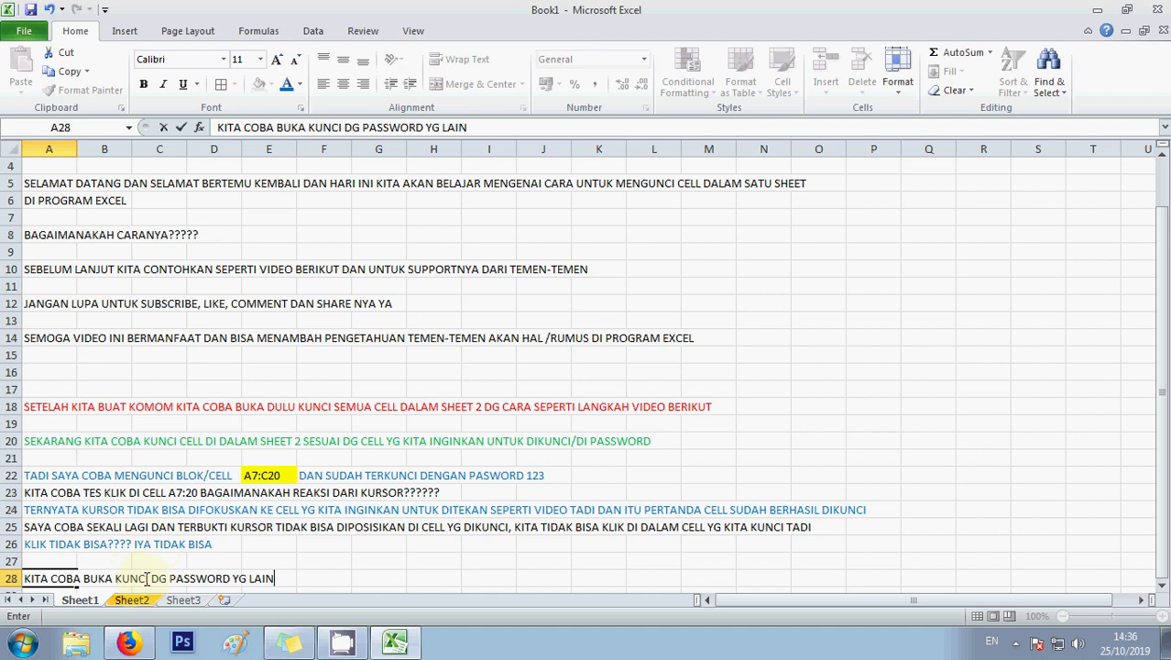
pyautogui.write('PADA')
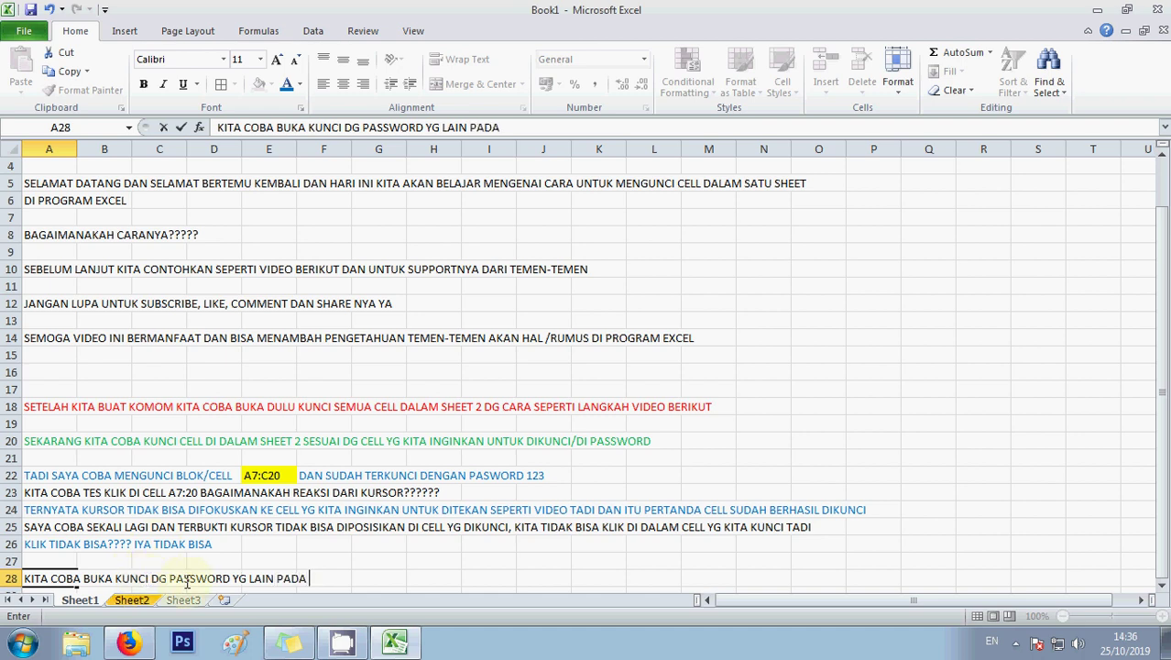
pyautogui.write(' CELL ')
pyautogui.write('ITU')
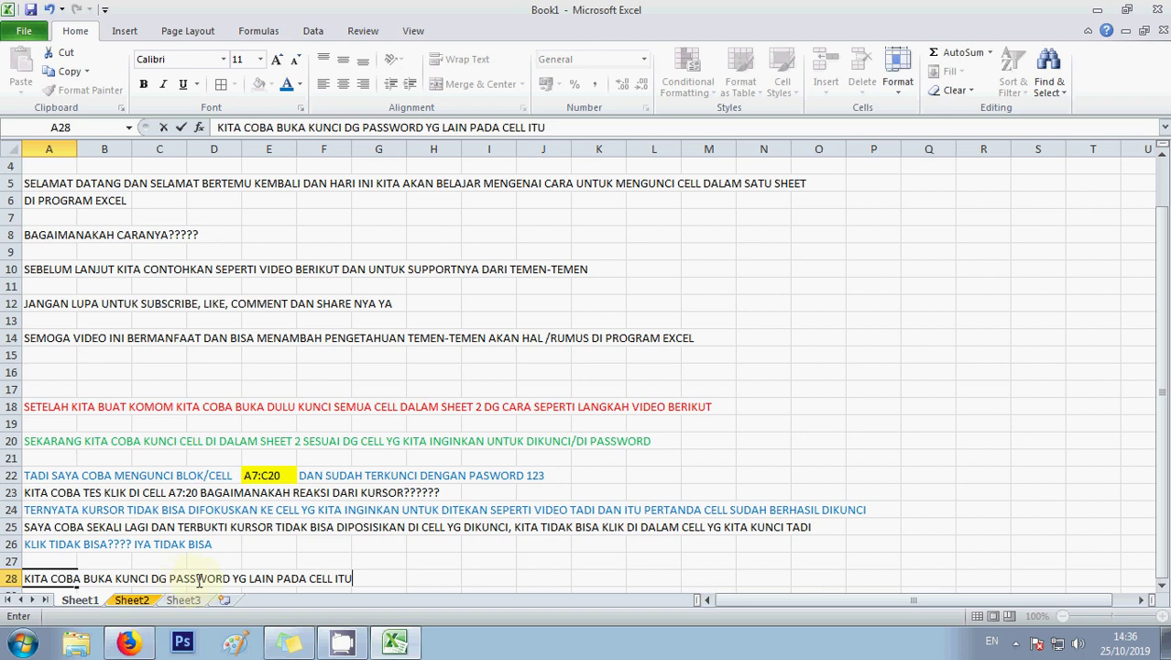
# Step: On Sheet2, test-select cells around the locked table such as D8, F14, C21 and D3
pyautogui.click(131, 600)
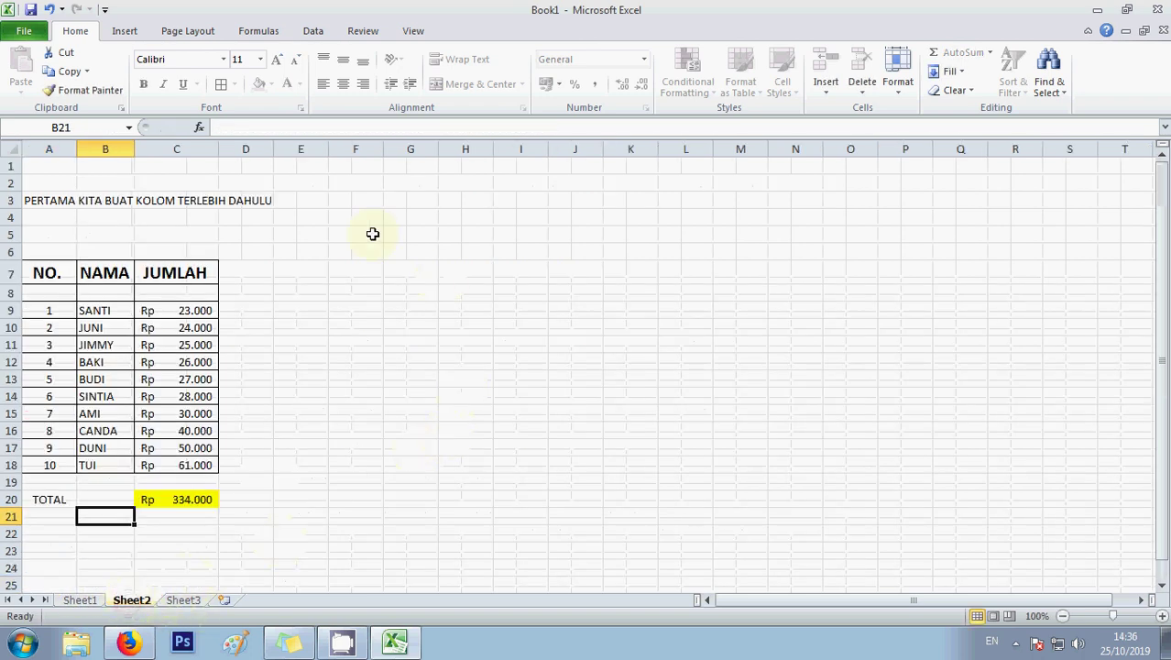
pyautogui.click(254, 294)
pyautogui.click(367, 396)
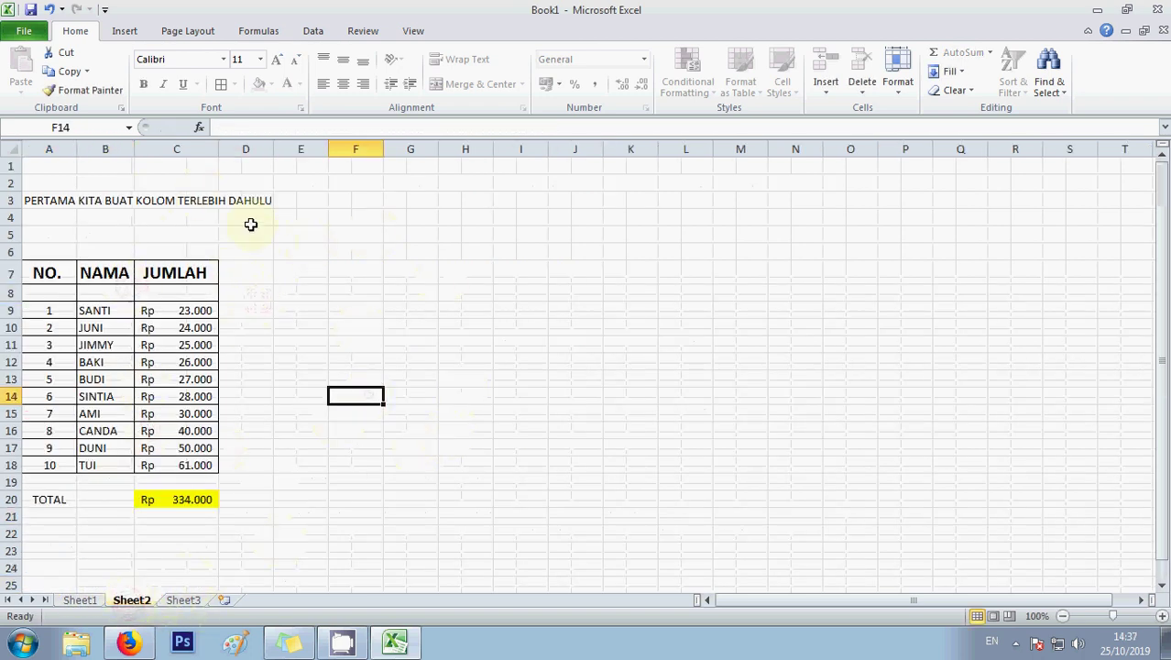
pyautogui.click(229, 220)
pyautogui.click(156, 518)
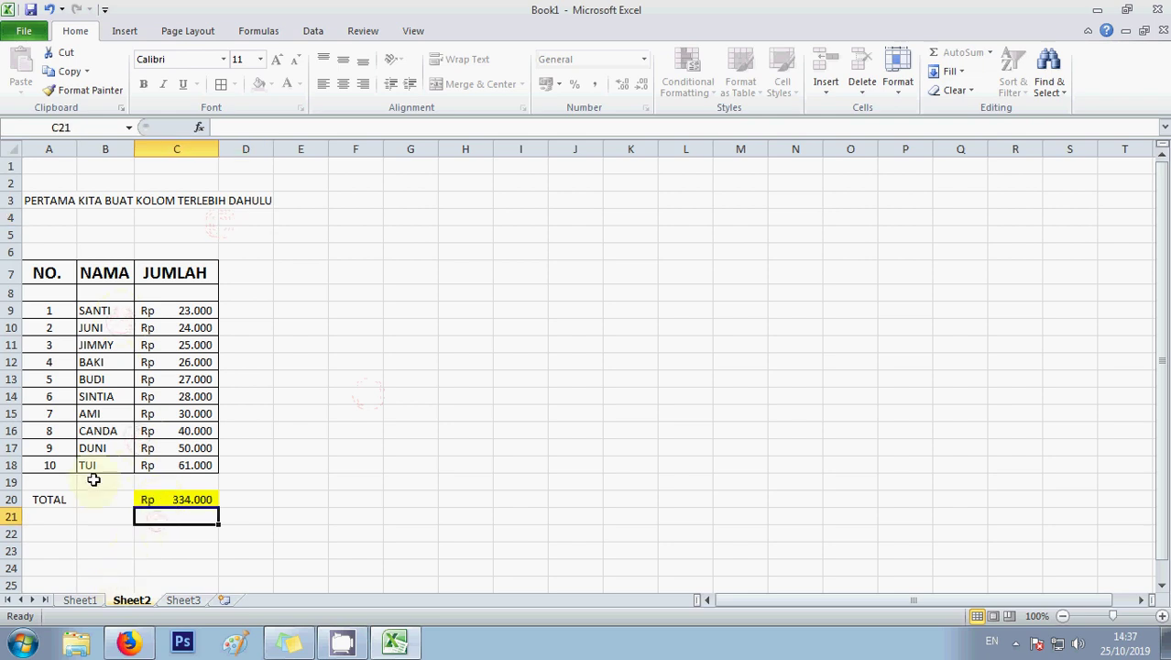
pyautogui.click(144, 218)
pyautogui.click(246, 201)
pyautogui.click(346, 295)
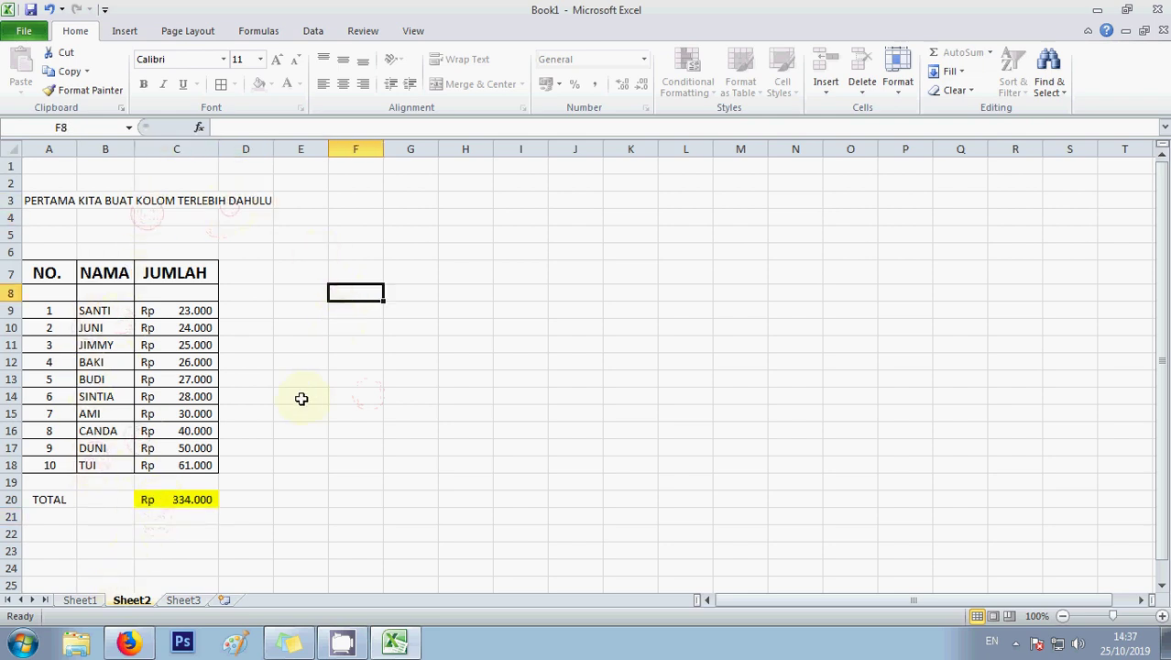
pyautogui.click(301, 396)
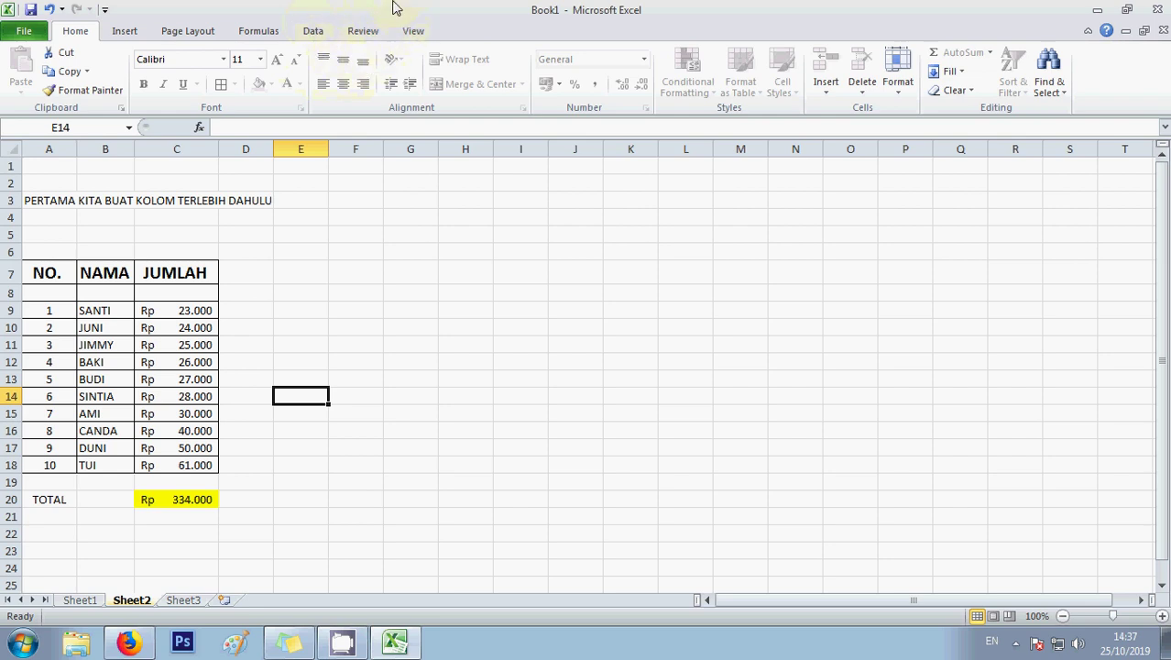
# Step: Attempt to unprotect Sheet2 with a wrong password and dismiss the incorrect-password warning
pyautogui.click(350, 33)
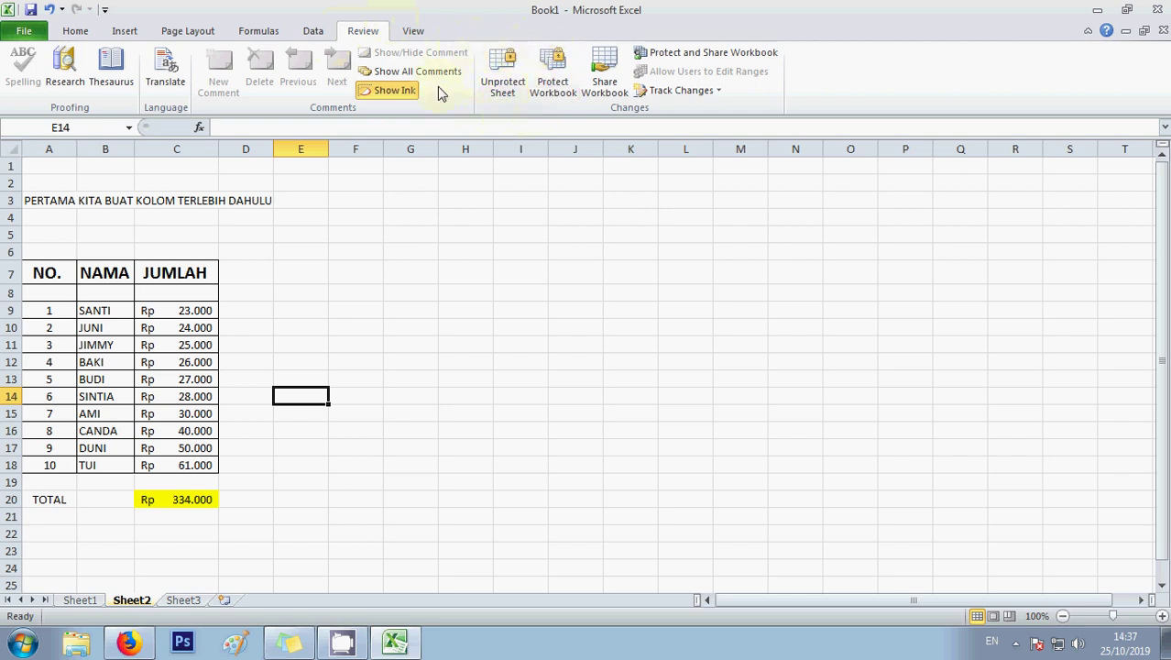
pyautogui.click(504, 74)
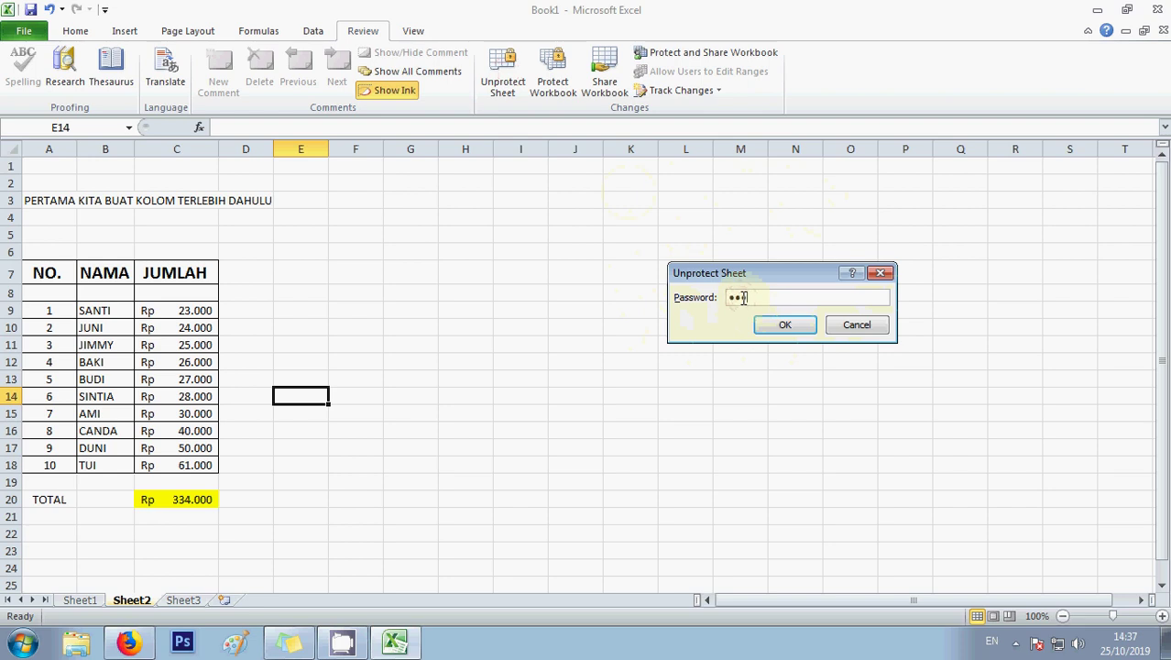
pyautogui.click(777, 325)
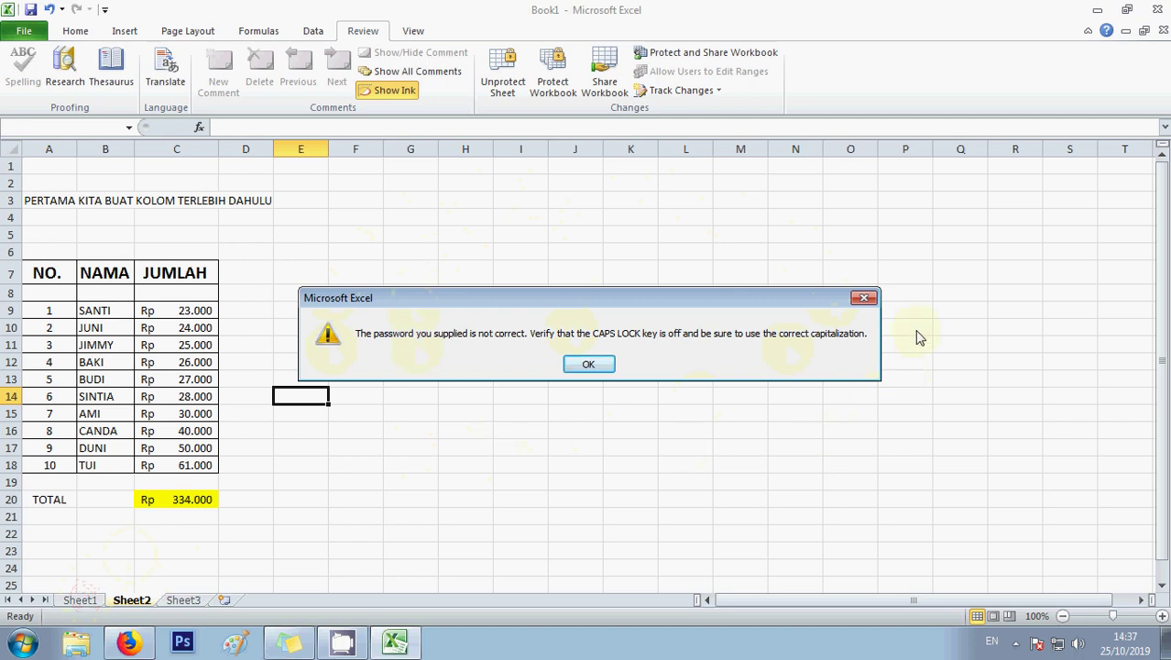
pyautogui.click(586, 365)
# Step: In A29, note the other password was declared wrong; begin the A30 note about trying the correct one
pyautogui.click(81, 599)
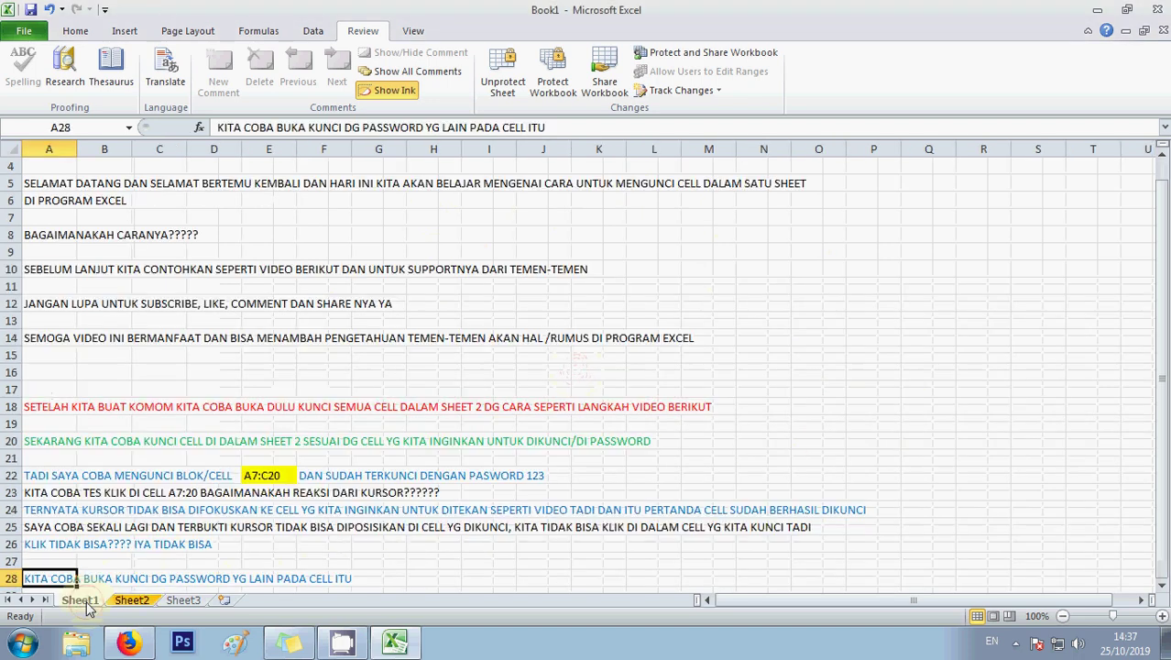
pyautogui.click(284, 578)
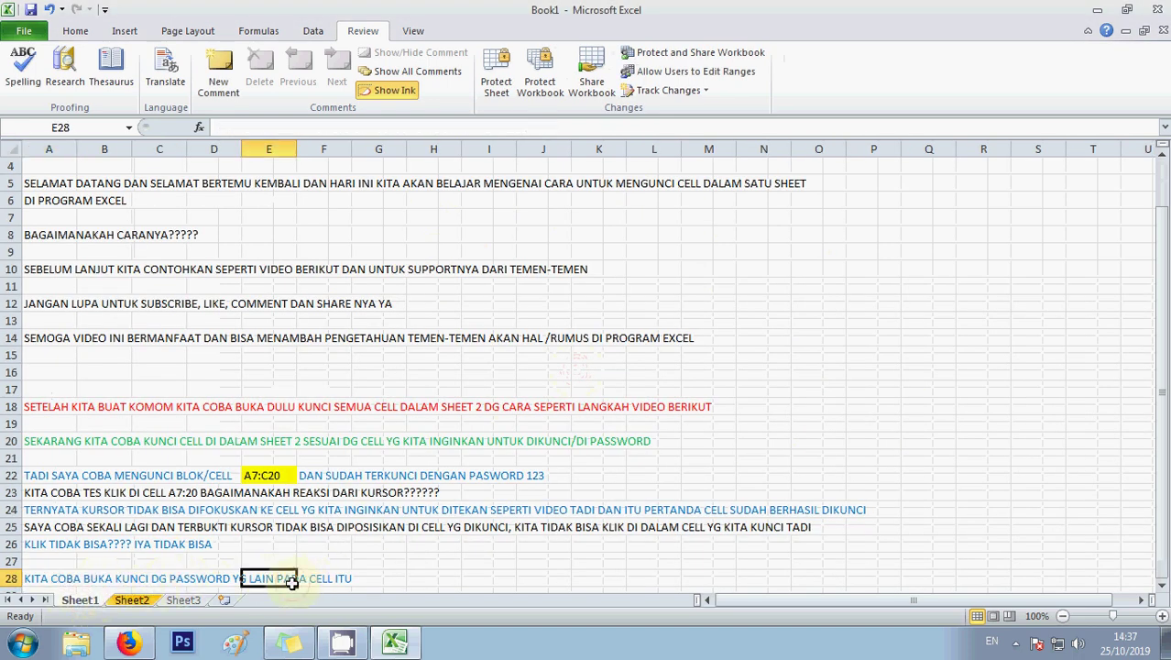
pyautogui.click(347, 571)
pyautogui.press('Down')
pyautogui.press('Down')
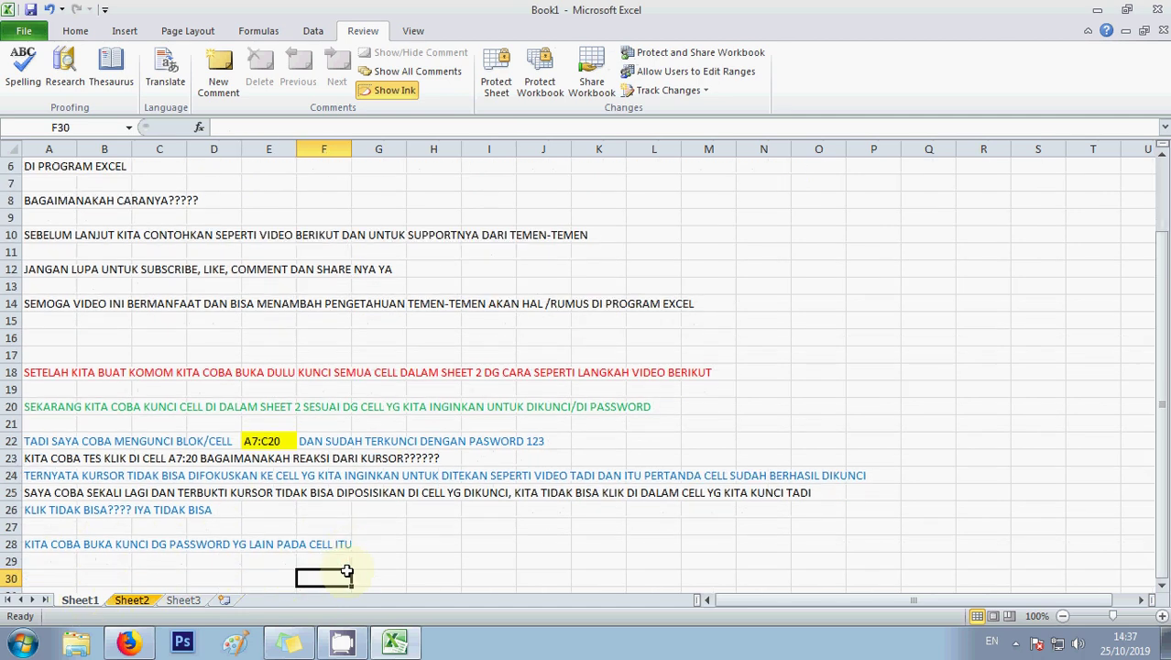
pyautogui.press('Left')
pyautogui.press('Left')
pyautogui.press('Left')
pyautogui.press('Left')
pyautogui.press('Left')
pyautogui.press('Up')
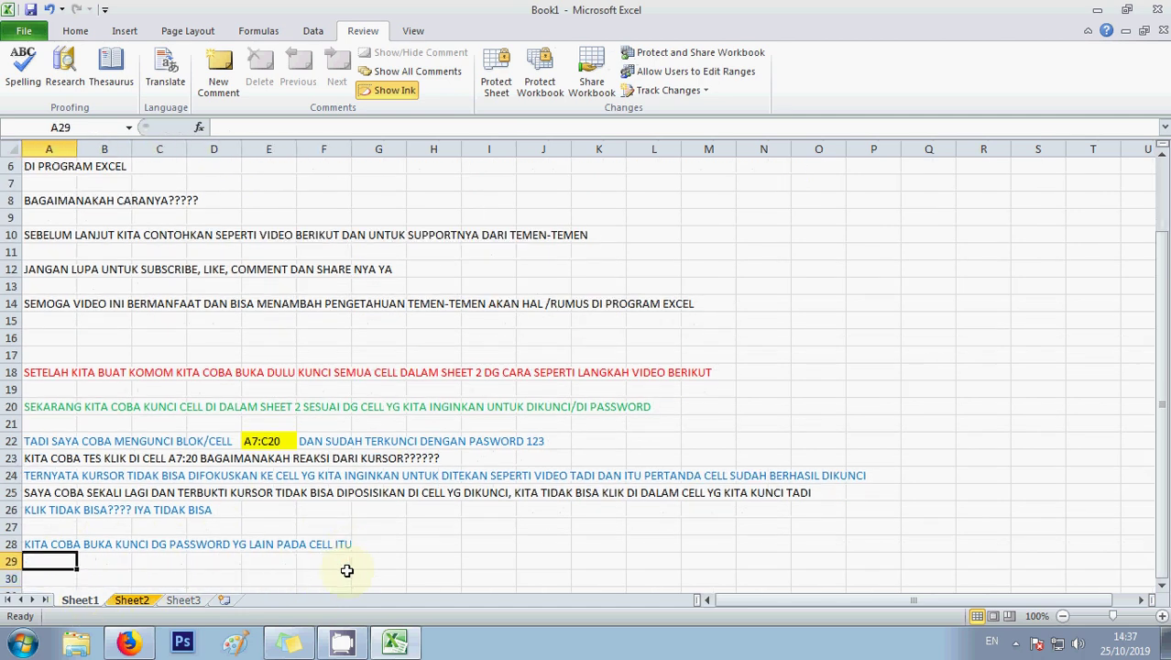
pyautogui.write('TADI SAYA ')
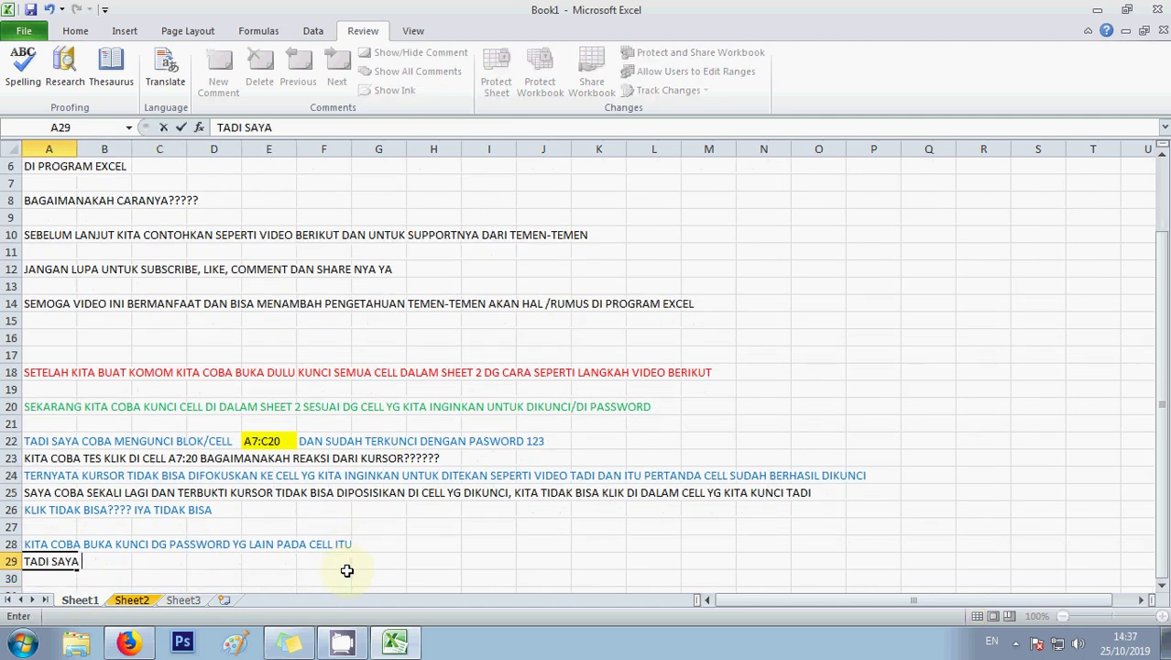
pyautogui.write('COBA D')
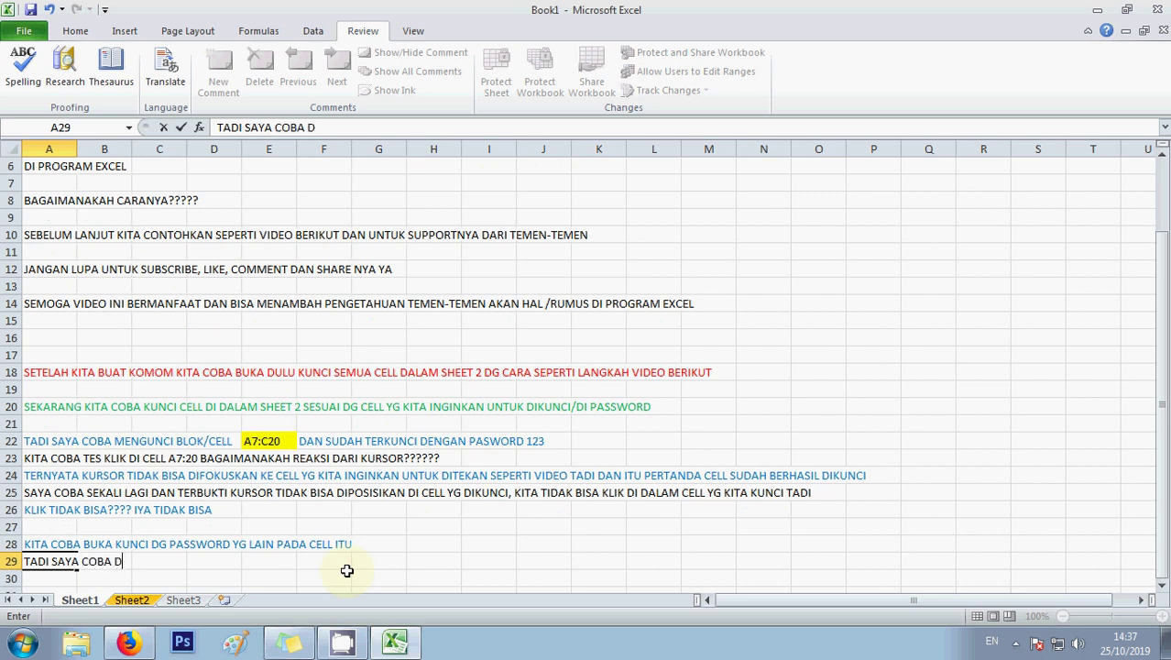
pyautogui.write('G PASWWORD ')
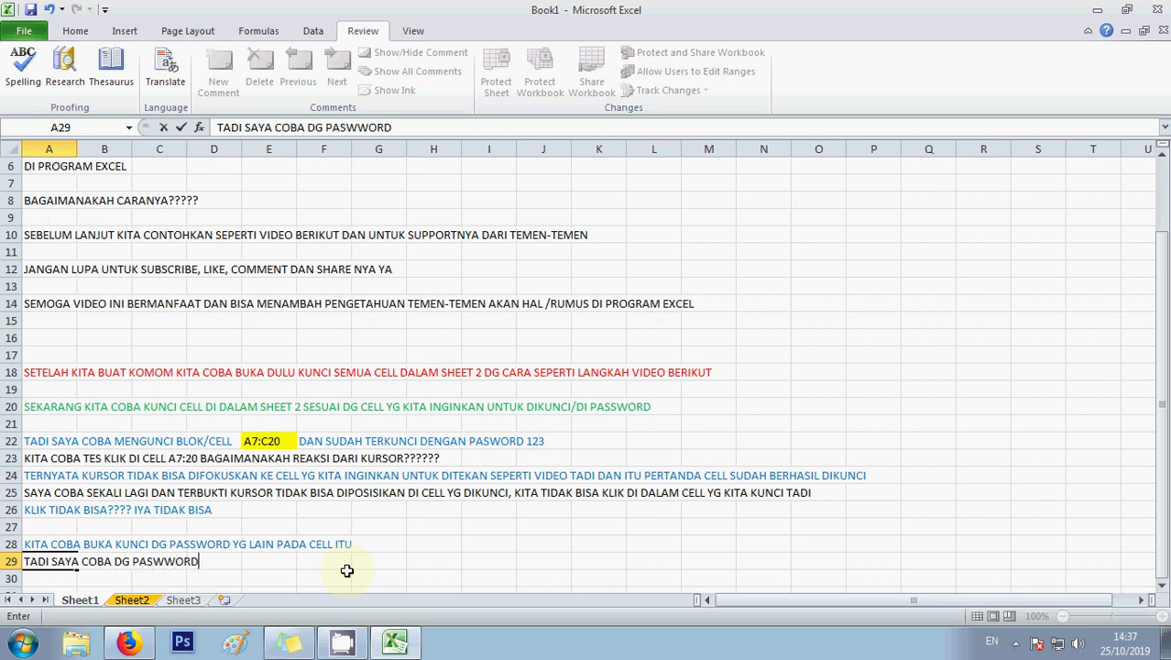
pyautogui.write(' DAN TERNYA')
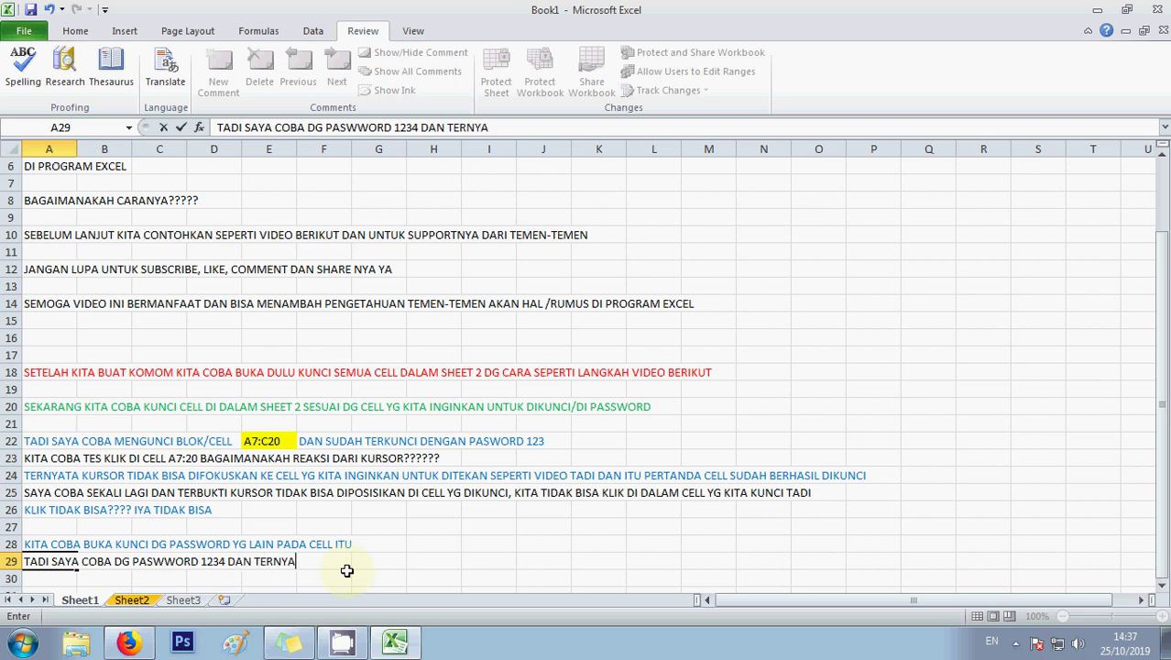
pyautogui.write('TA PASSWO')
pyautogui.write('RD DINY')
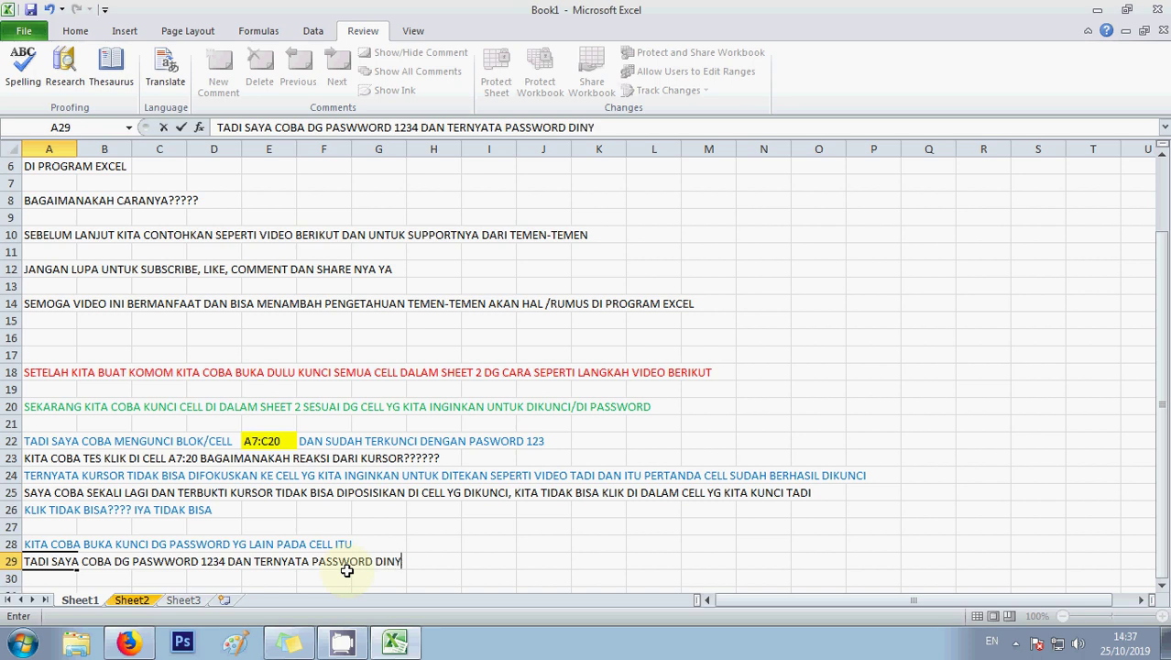
pyautogui.write('ATAKAN SALAH')
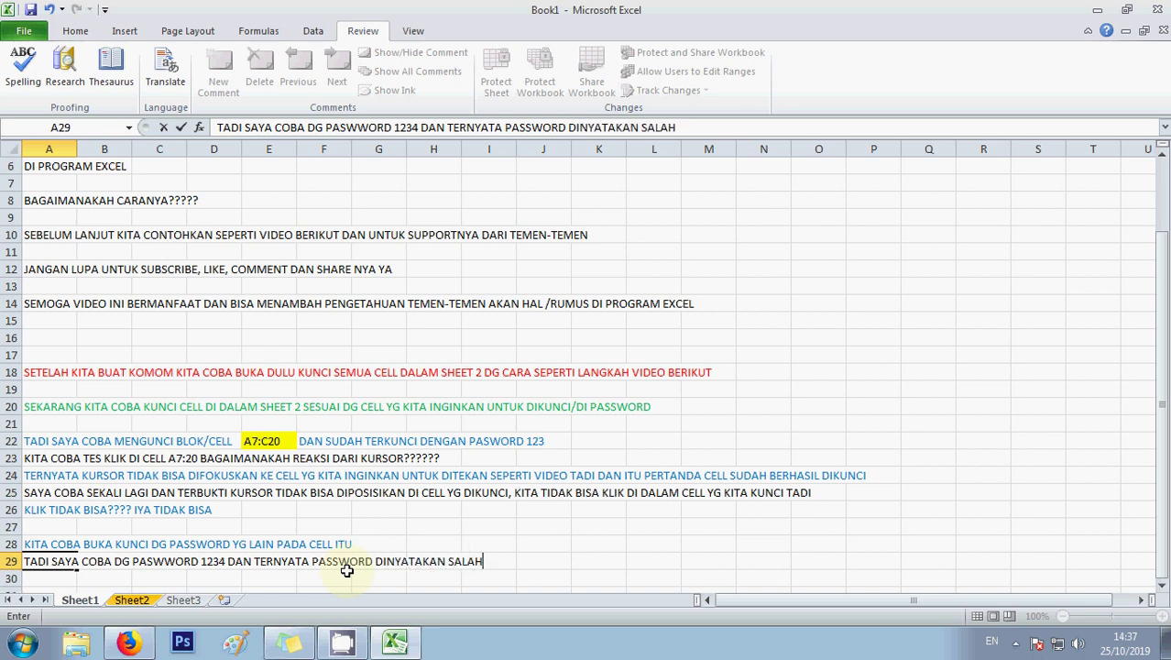
pyautogui.press('Return')
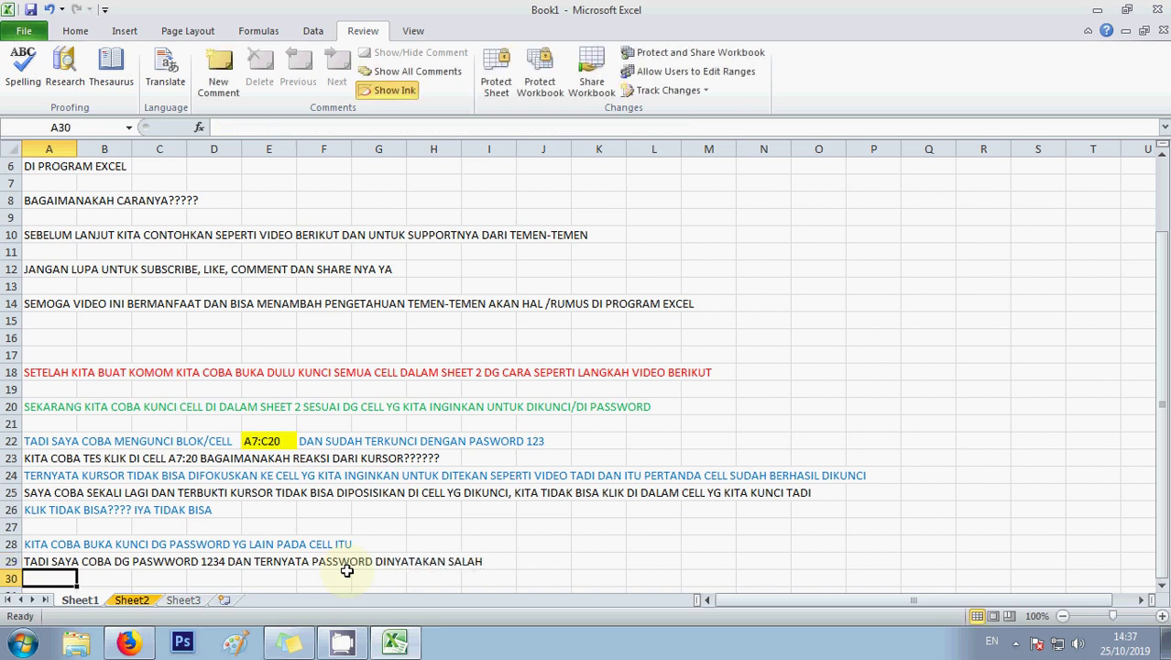
pyautogui.write('DAN K')
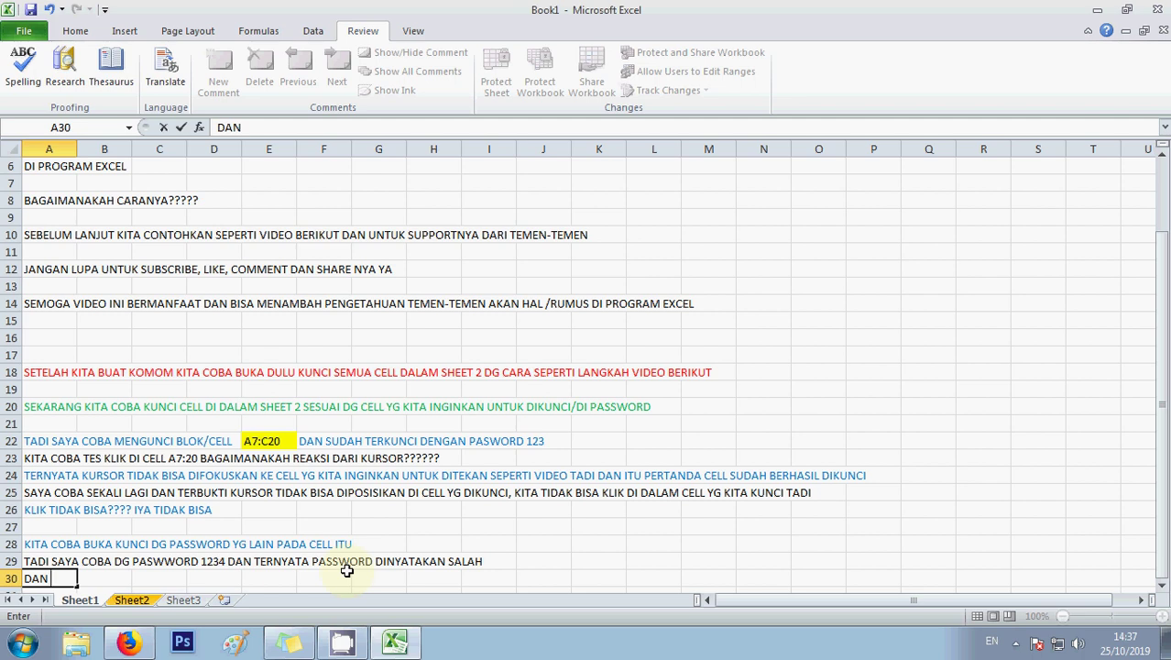
pyautogui.write('ITA C')
pyautogui.write('OBA DG ')
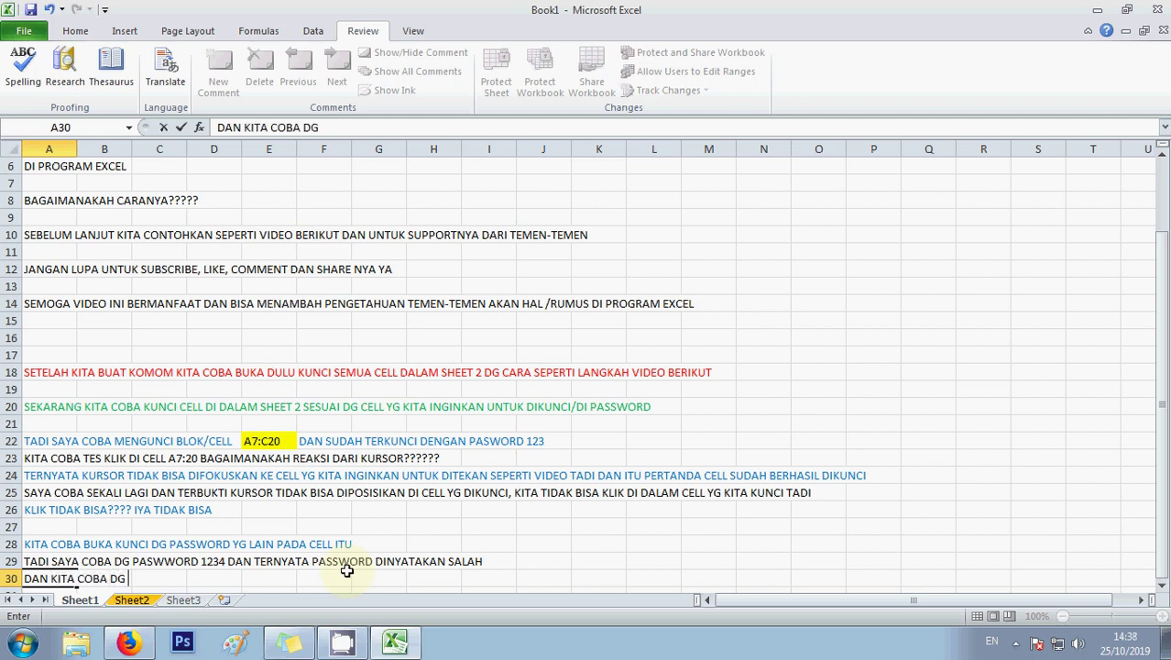
pyautogui.write('PASSWORD ')
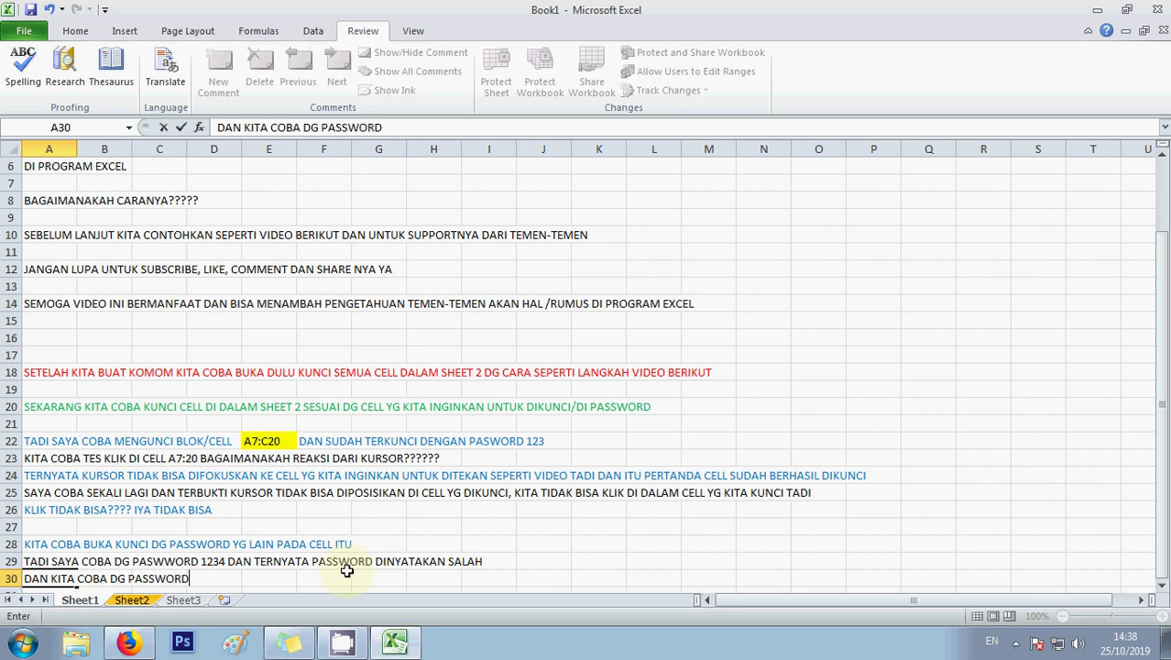
pyautogui.write('YG')
pyautogui.write(' BENAR YAIT')
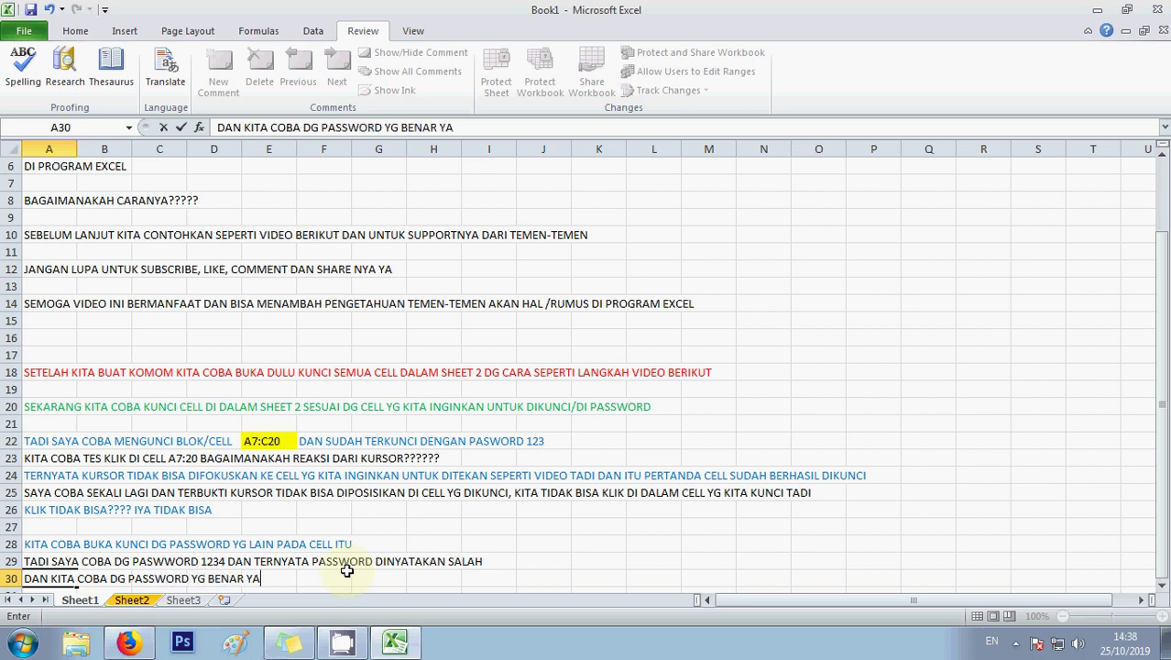
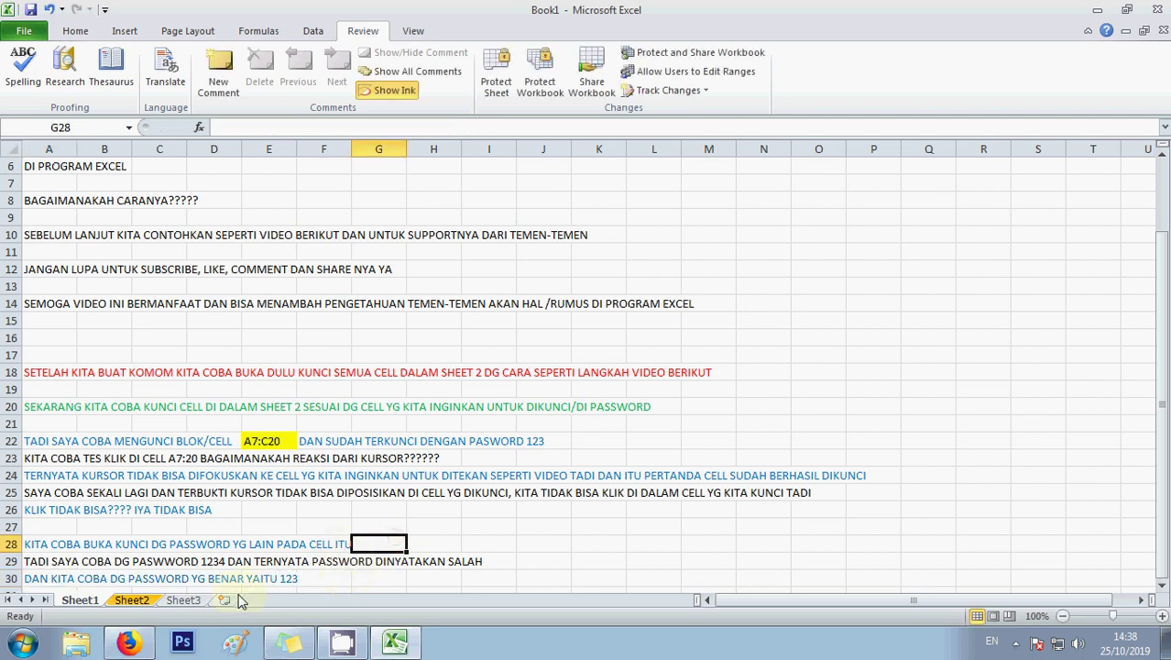
# Step: On Sheet2, confirm cells are blocked, then unprotect the sheet with the correct password
pyautogui.click(133, 600)
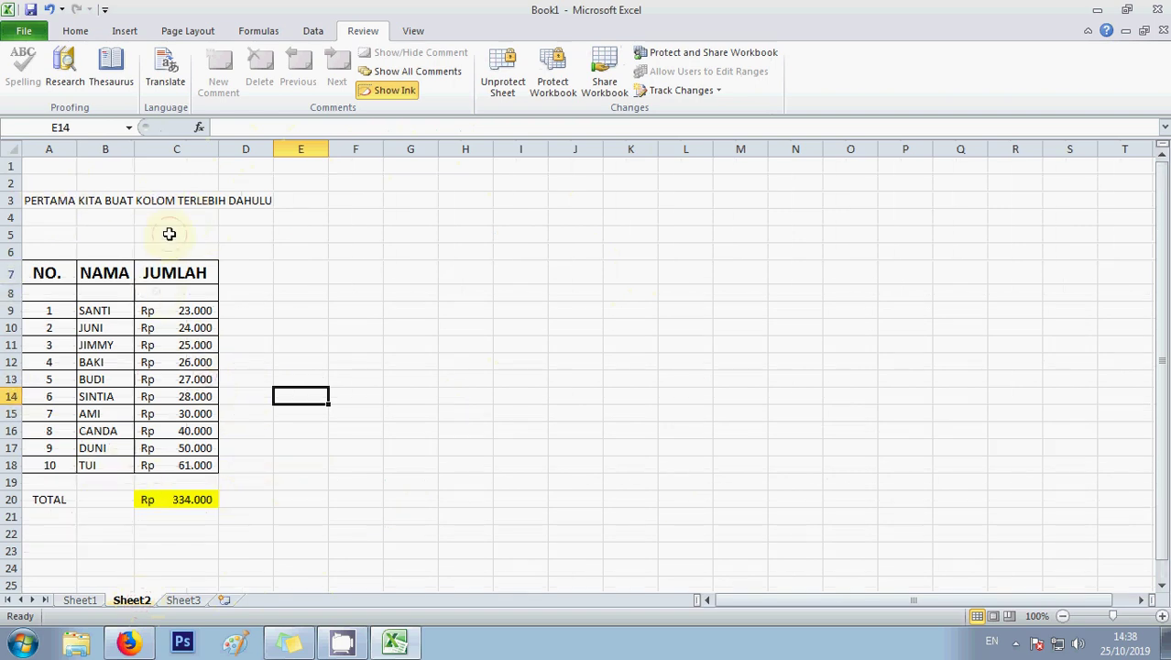
pyautogui.click(309, 251)
pyautogui.press('Tab')
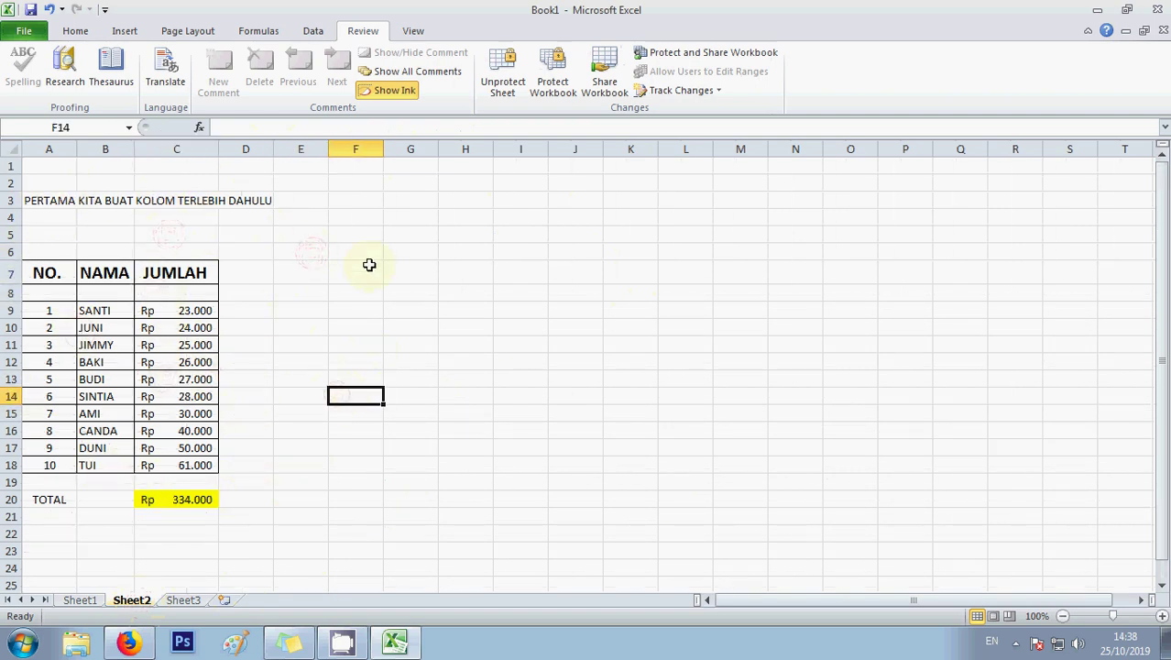
pyautogui.click(366, 270)
pyautogui.click(494, 76)
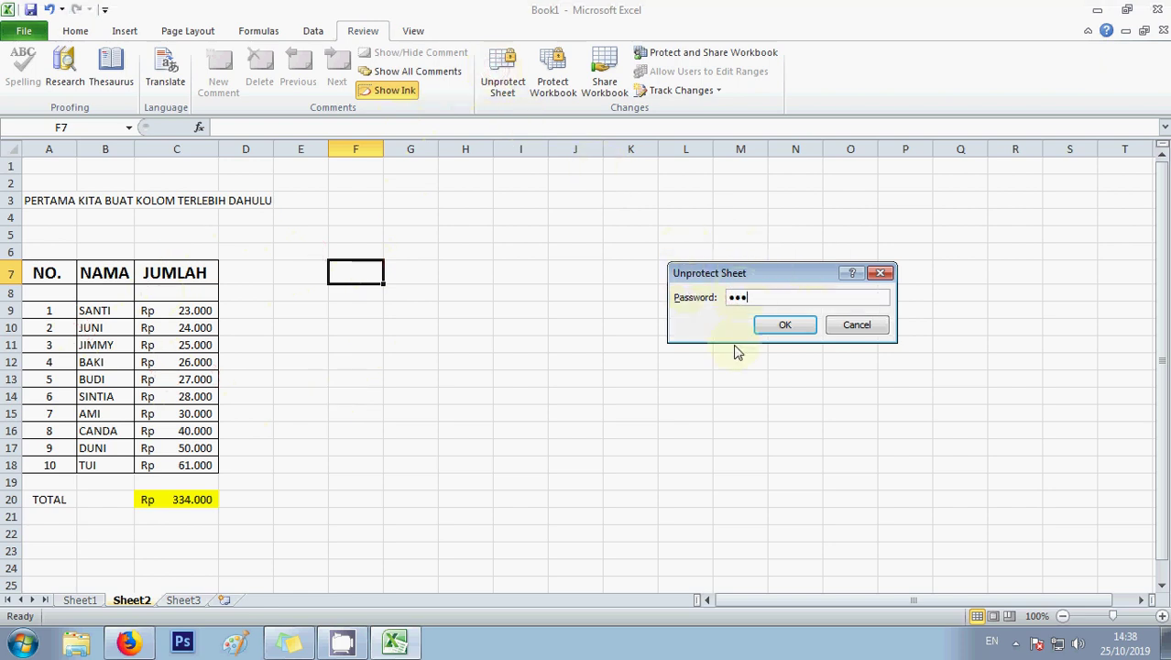
pyautogui.click(778, 327)
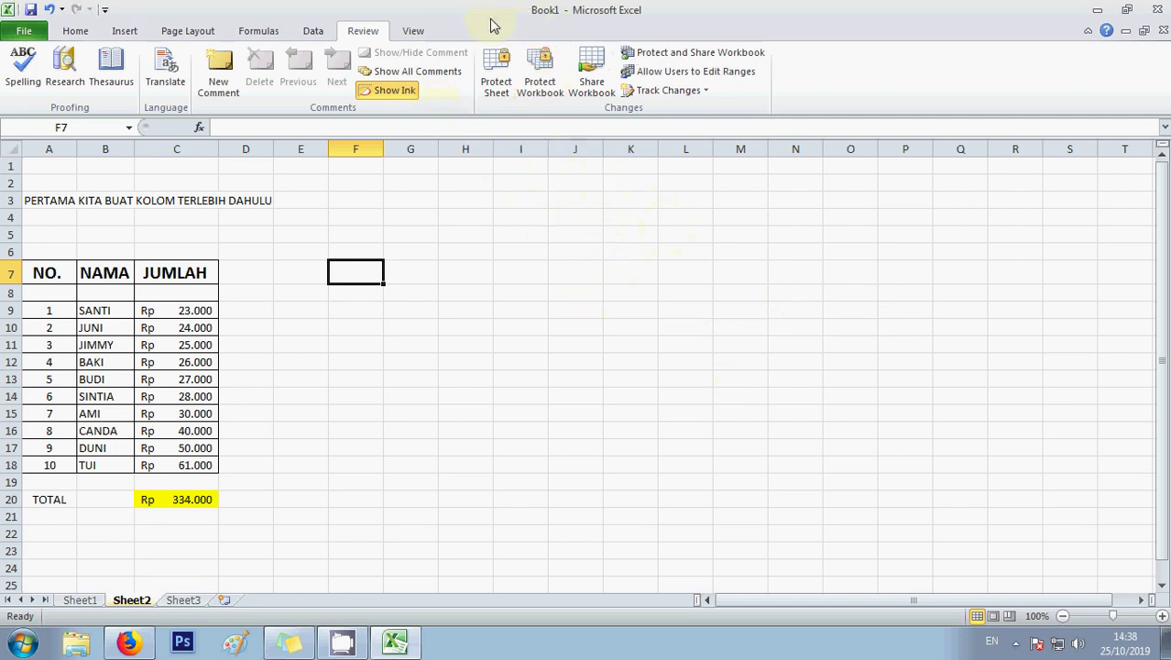
# Step: Click cells across the salary table and beside it to show they are selectable, then return to Sheet1
pyautogui.click(90, 601)
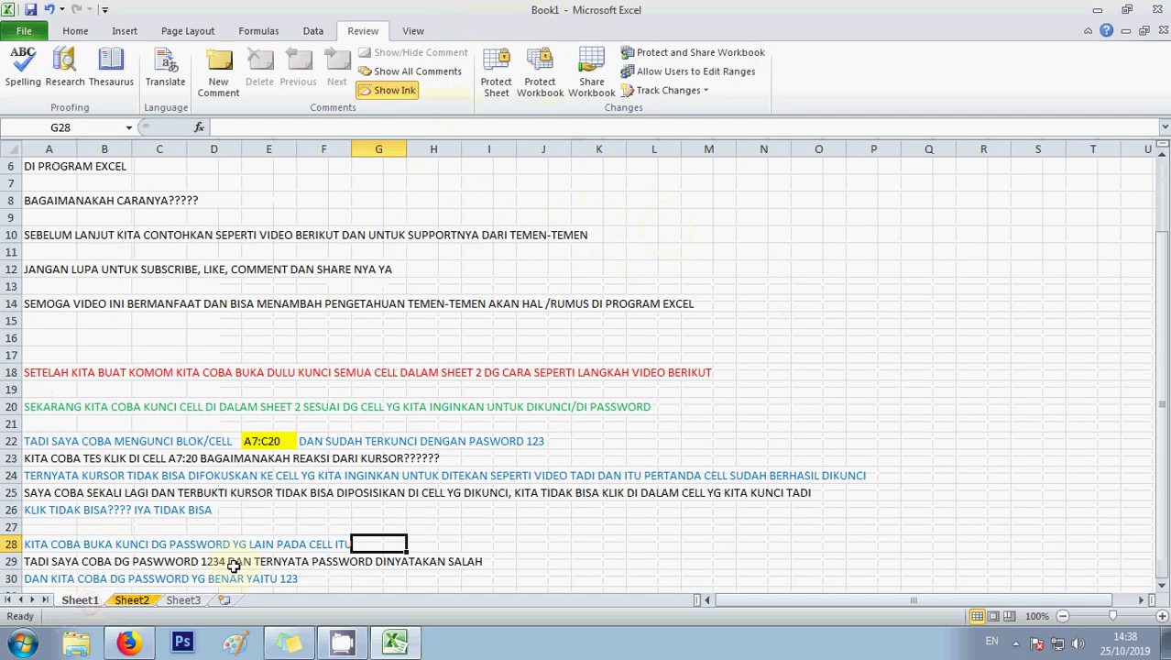
pyautogui.click(134, 601)
pyautogui.click(149, 396)
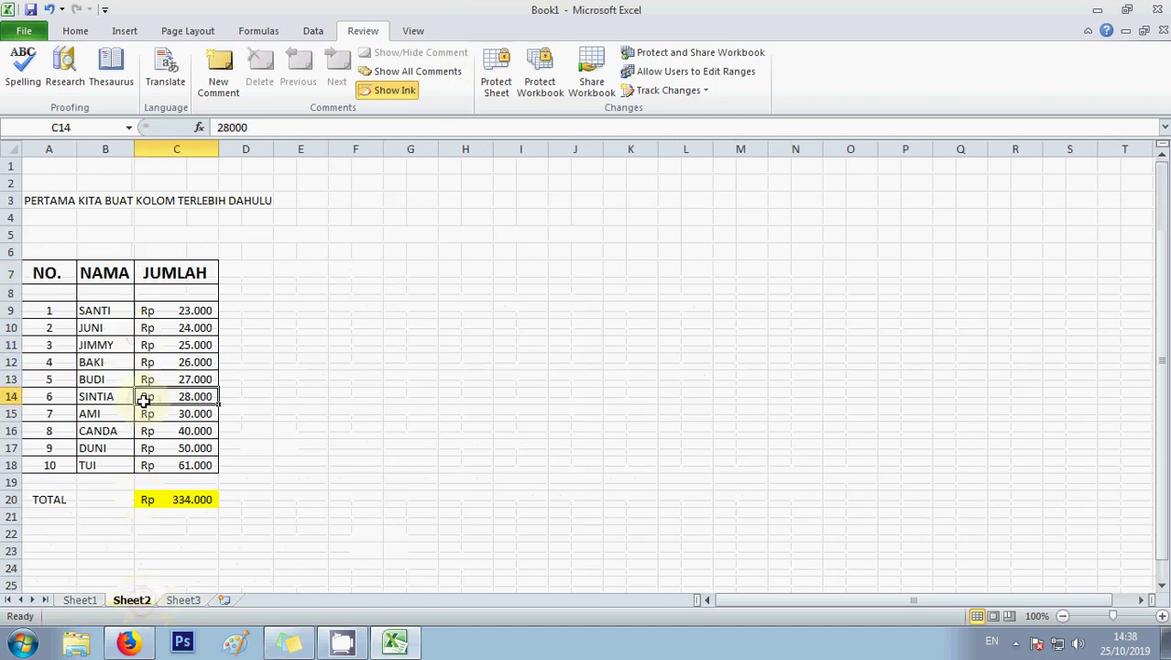
pyautogui.click(268, 296)
pyautogui.click(252, 430)
pyautogui.click(193, 497)
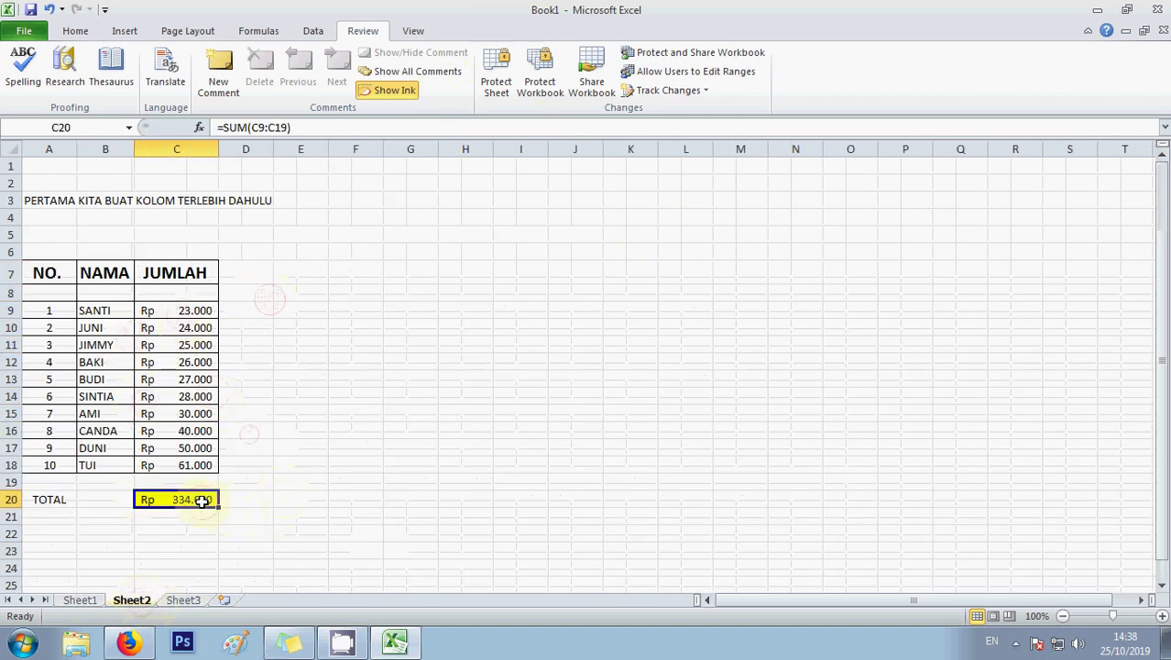
pyautogui.click(302, 495)
pyautogui.click(140, 340)
pyautogui.click(96, 396)
pyautogui.click(96, 310)
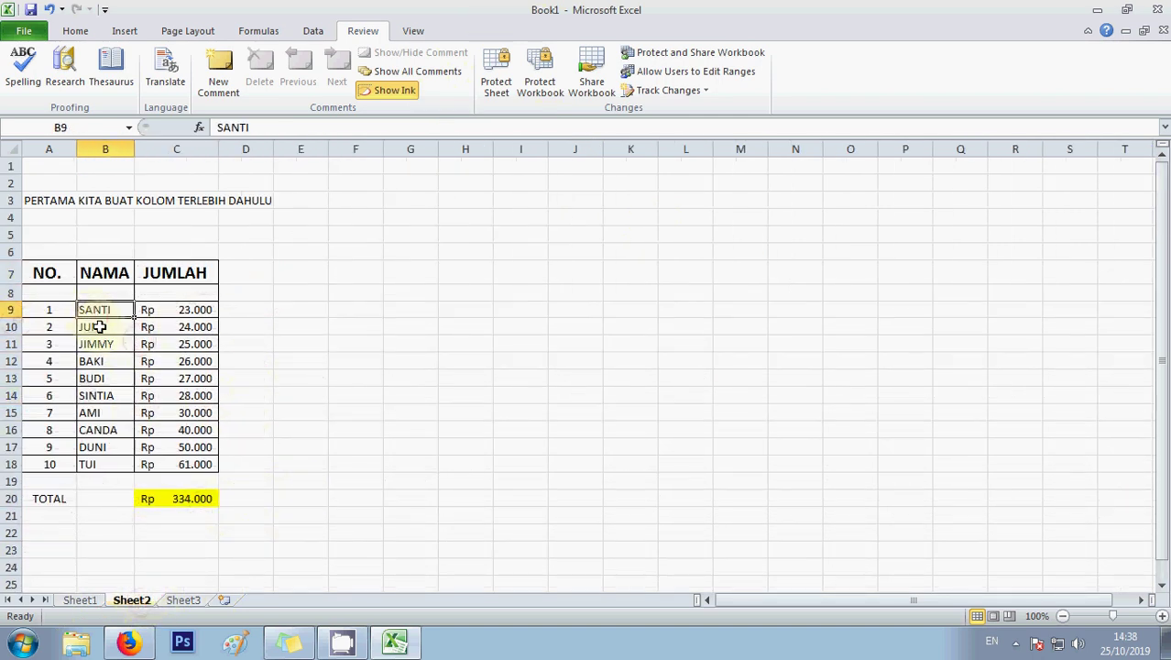
pyautogui.click(92, 395)
pyautogui.click(55, 327)
pyautogui.click(91, 292)
pyautogui.click(165, 378)
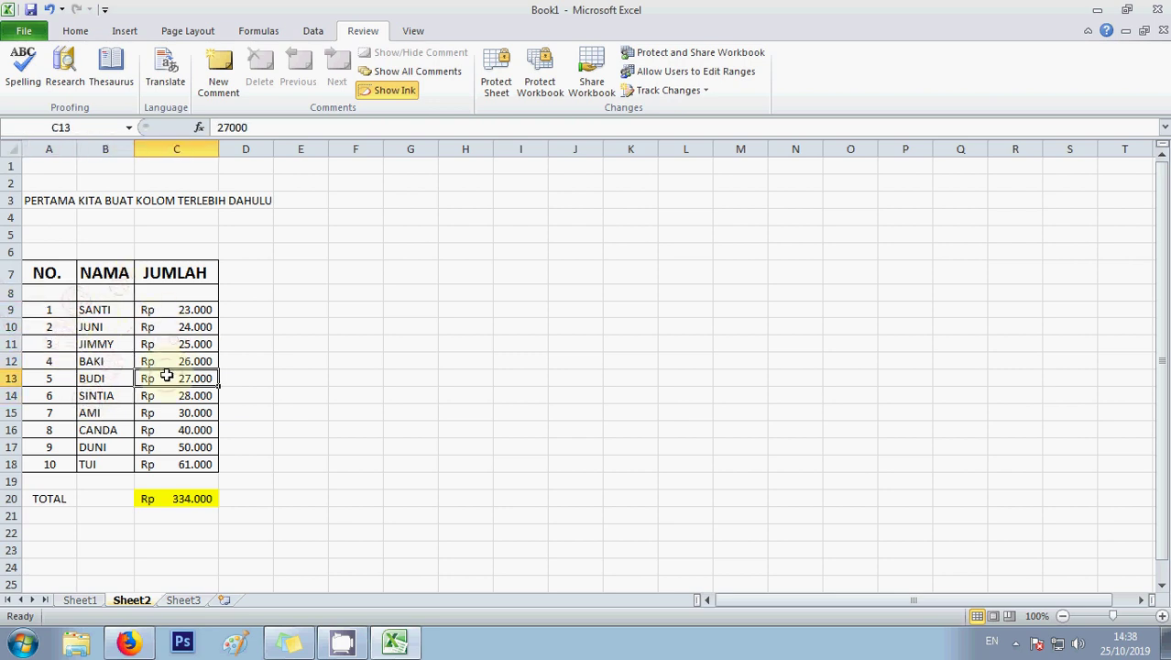
pyautogui.click(172, 293)
pyautogui.click(110, 252)
pyautogui.click(253, 308)
pyautogui.click(260, 393)
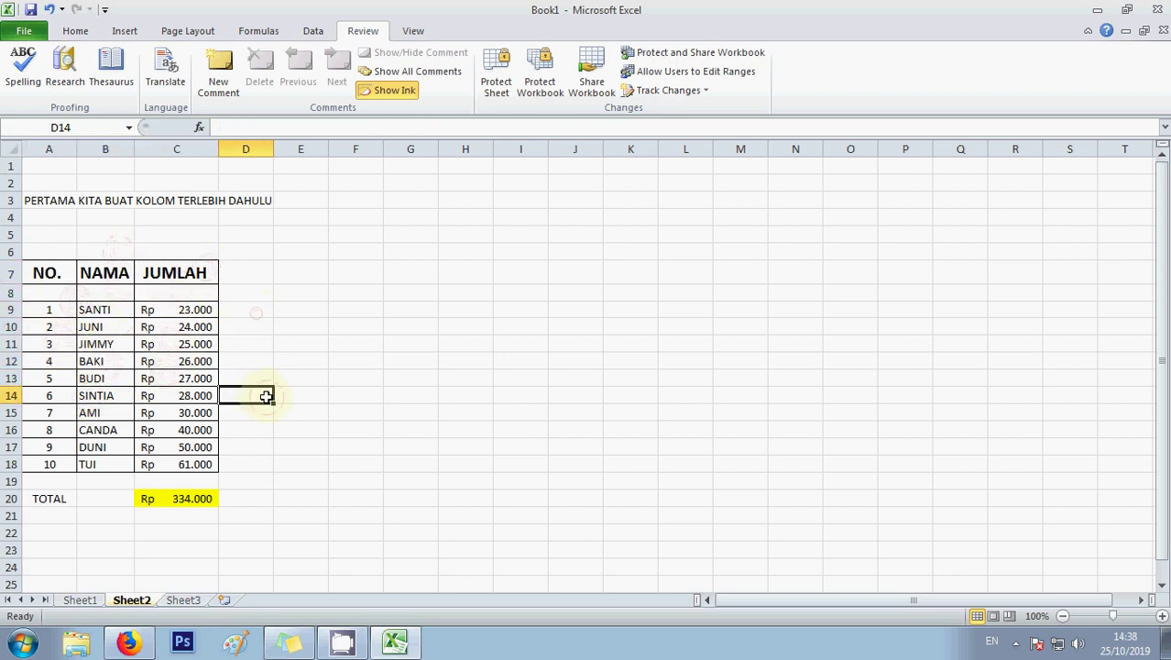
pyautogui.click(97, 602)
# Step: In Sheet1 cell A31, type the note 'YAH...PASSWORD SUDAH KITA COBA DG PASSWORD YANG BENAR...'
pyautogui.click(210, 575)
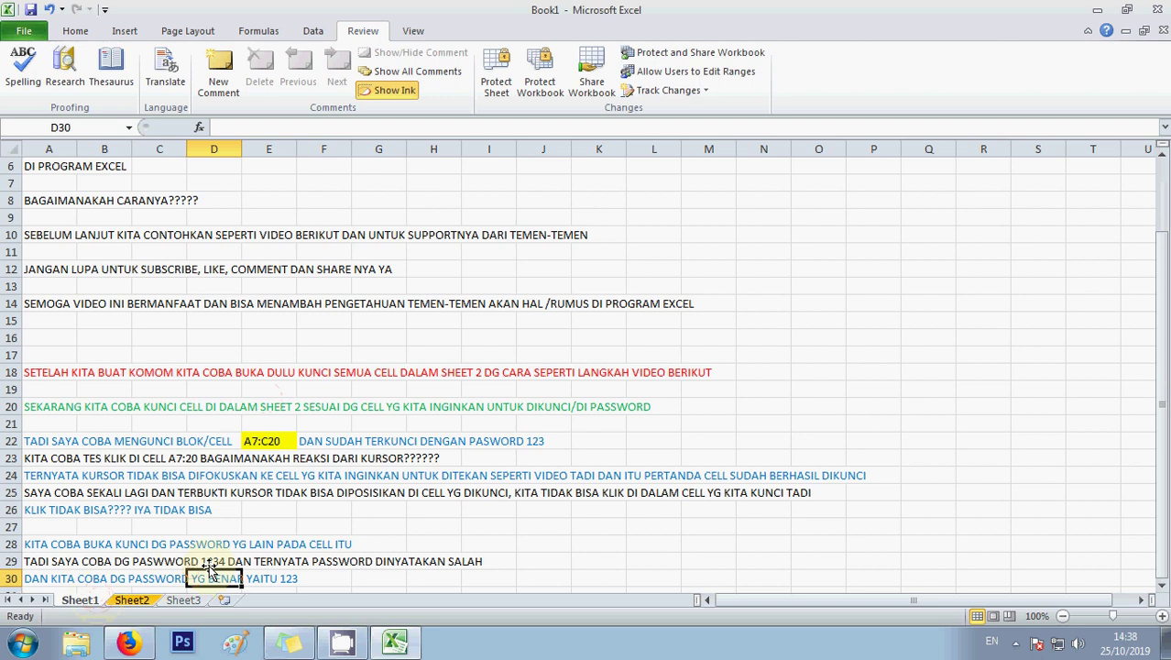
pyautogui.press('Down')
pyautogui.press('Down')
pyautogui.press('Down')
pyautogui.press('Down')
pyautogui.press('Up')
pyautogui.press('Up')
pyautogui.press('Up')
pyautogui.press('Left')
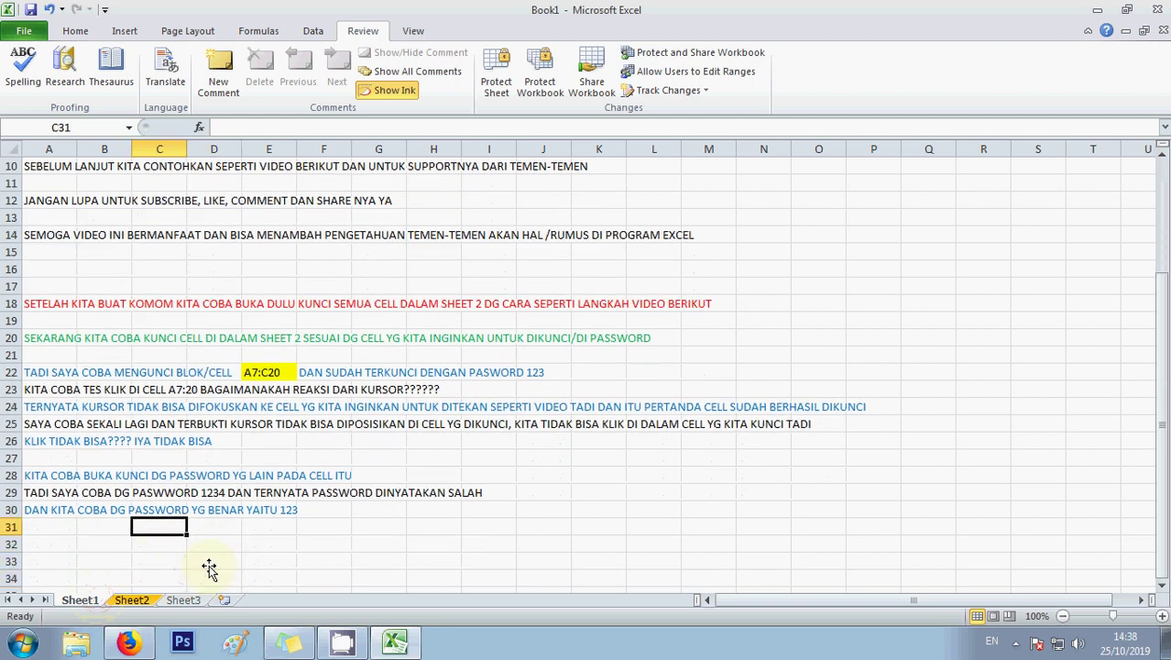
pyautogui.press('Left')
pyautogui.press('Left')
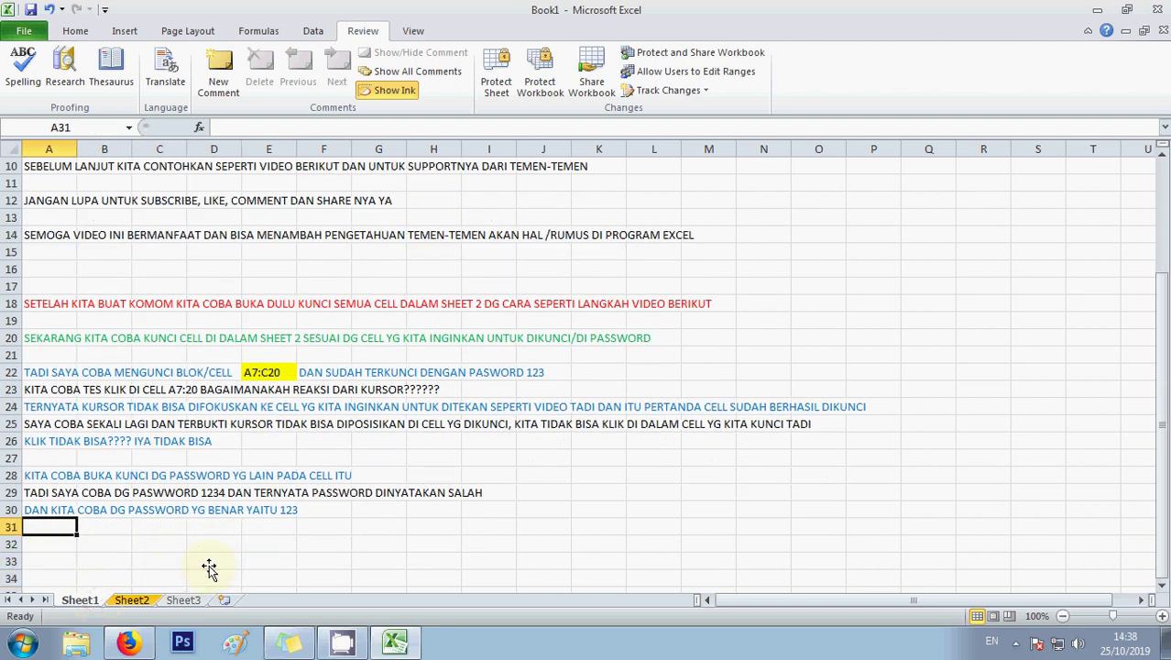
pyautogui.write('YAH...')
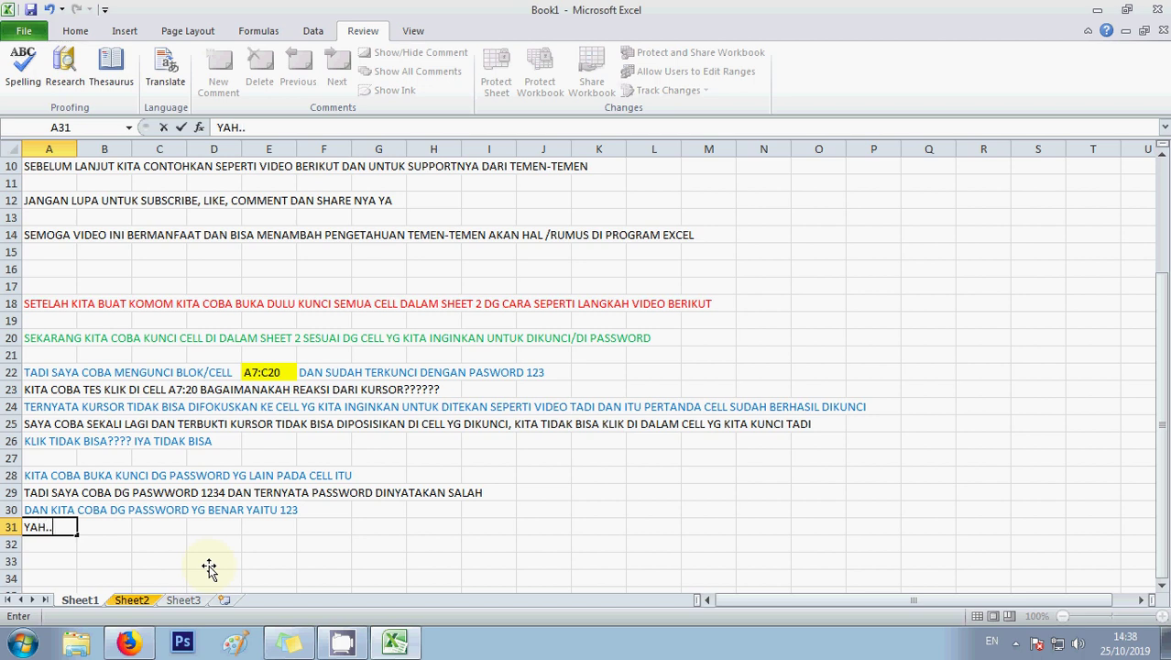
pyautogui.write('PASSWOR')
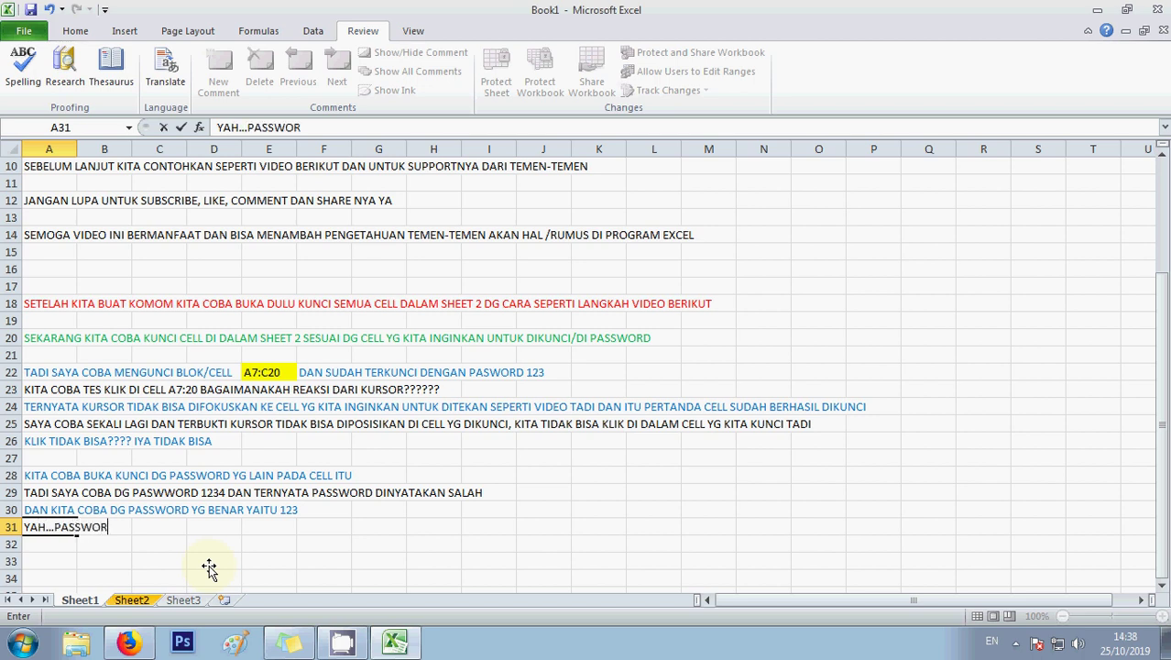
pyautogui.write('D S')
pyautogui.write('UDAH KI')
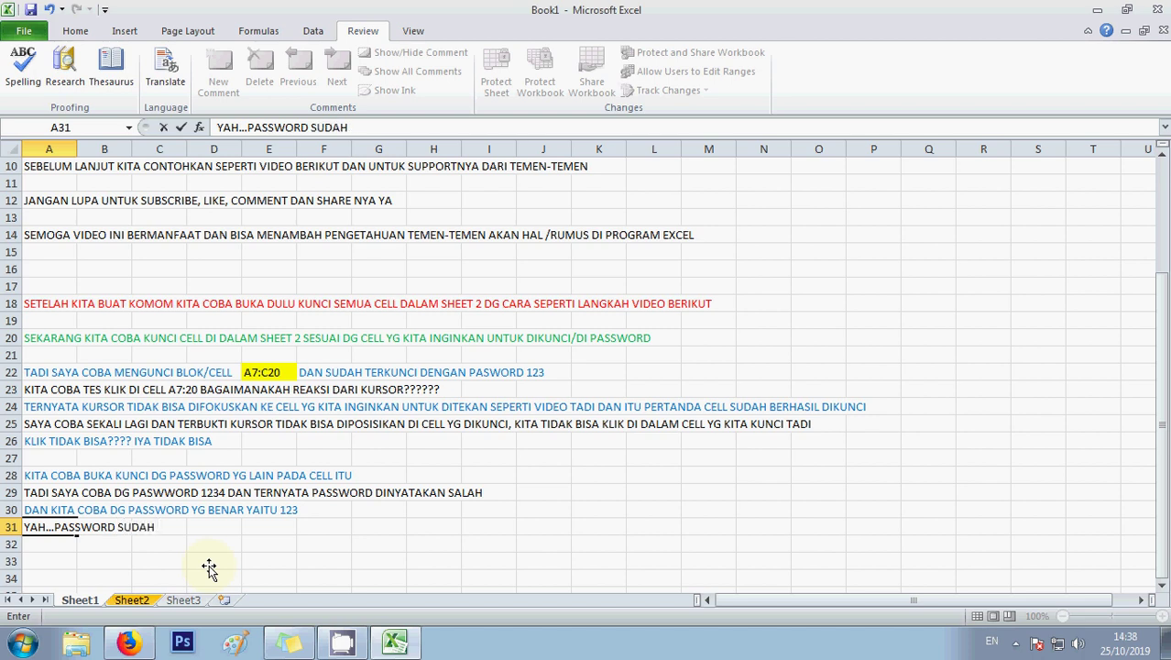
pyautogui.write('TA COBA D')
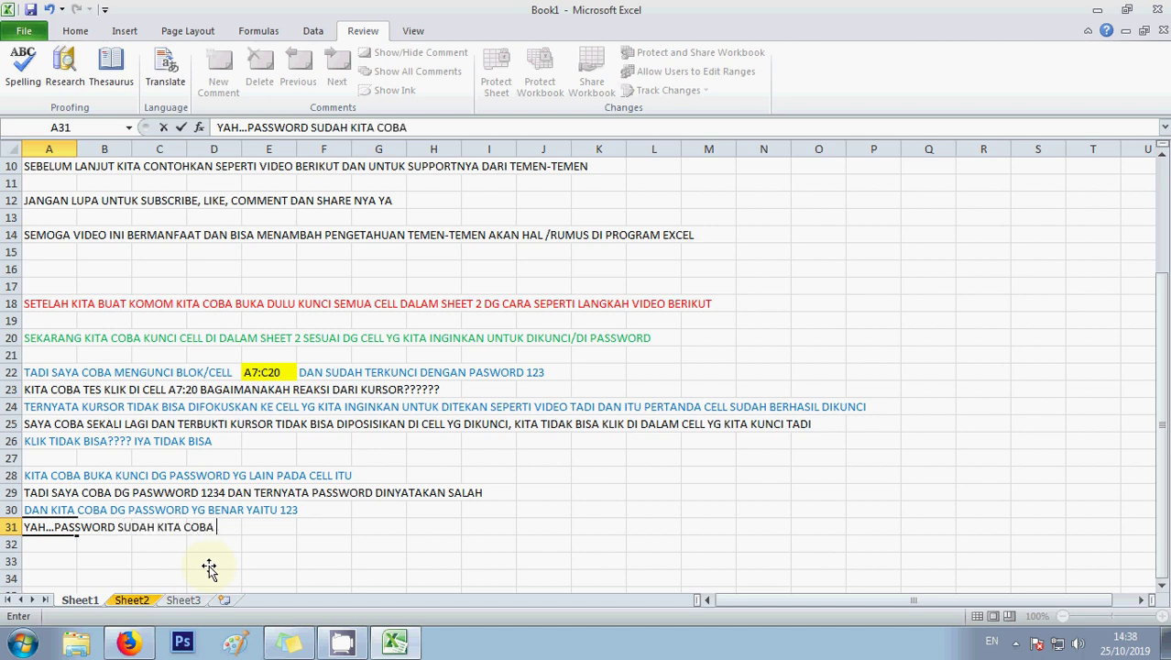
pyautogui.write('G PASSWORD')
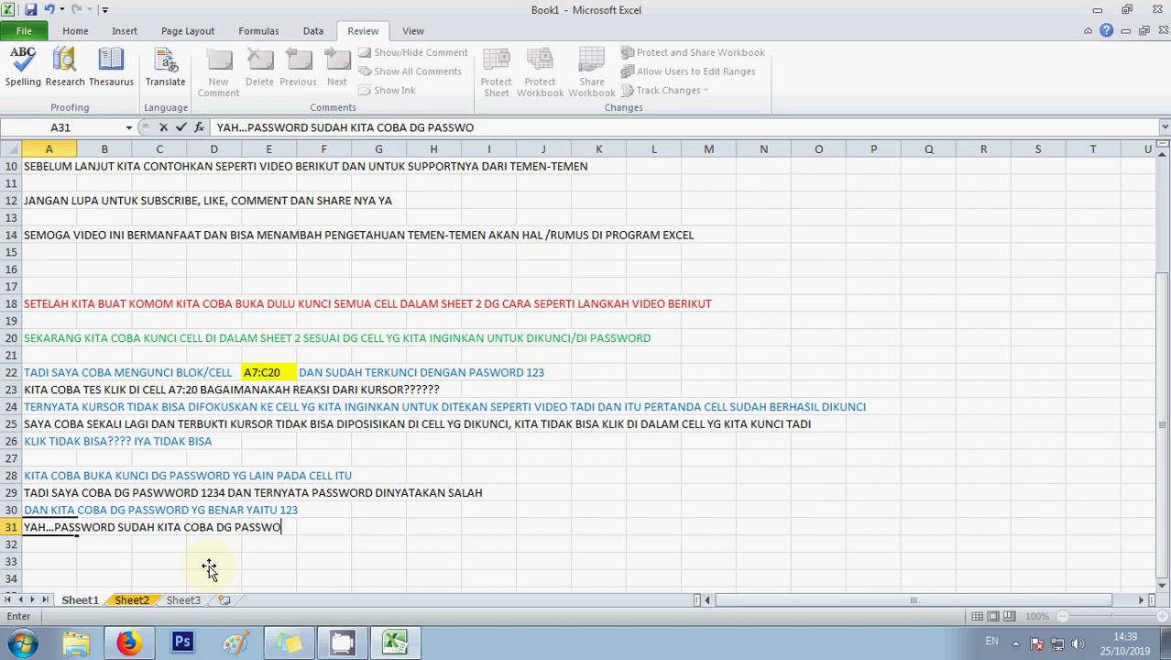
pyautogui.write(' YANG BENAR')
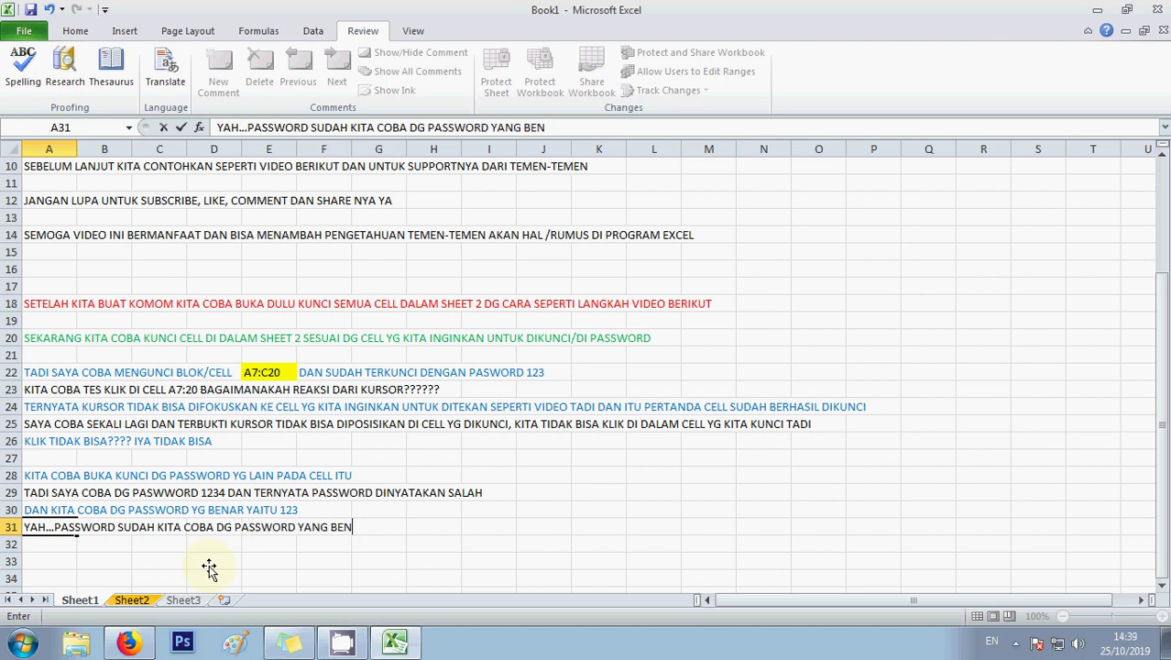
pyautogui.write(' DAN CELL Y')
pyautogui.write('G')
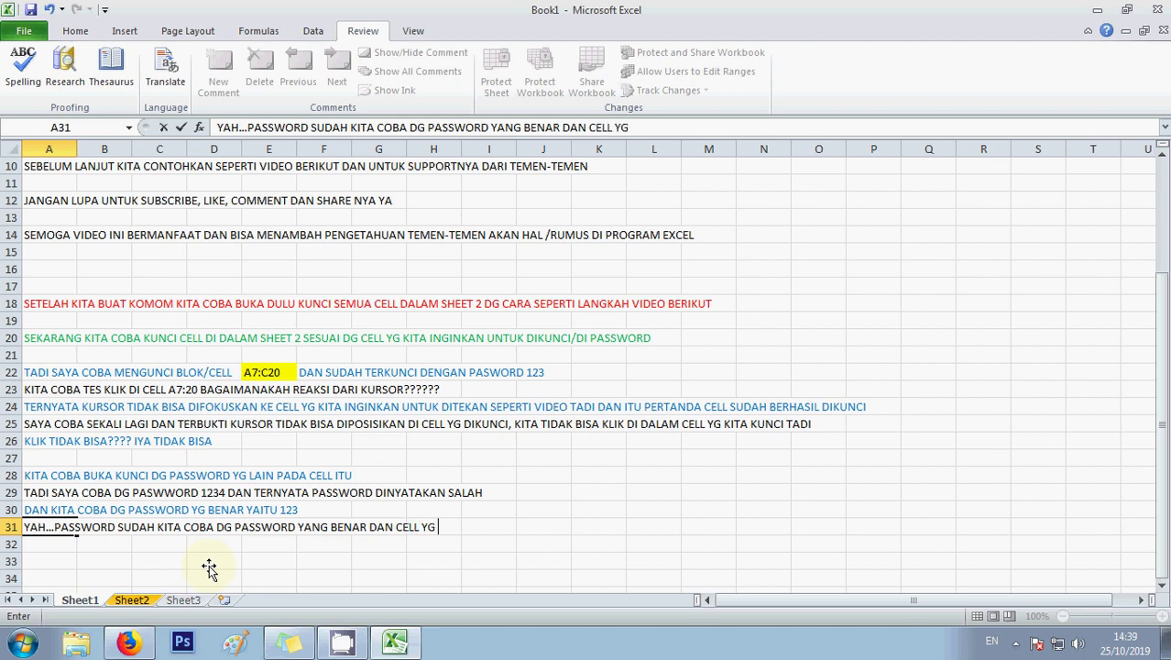
pyautogui.write(' KITA KUNCI ')
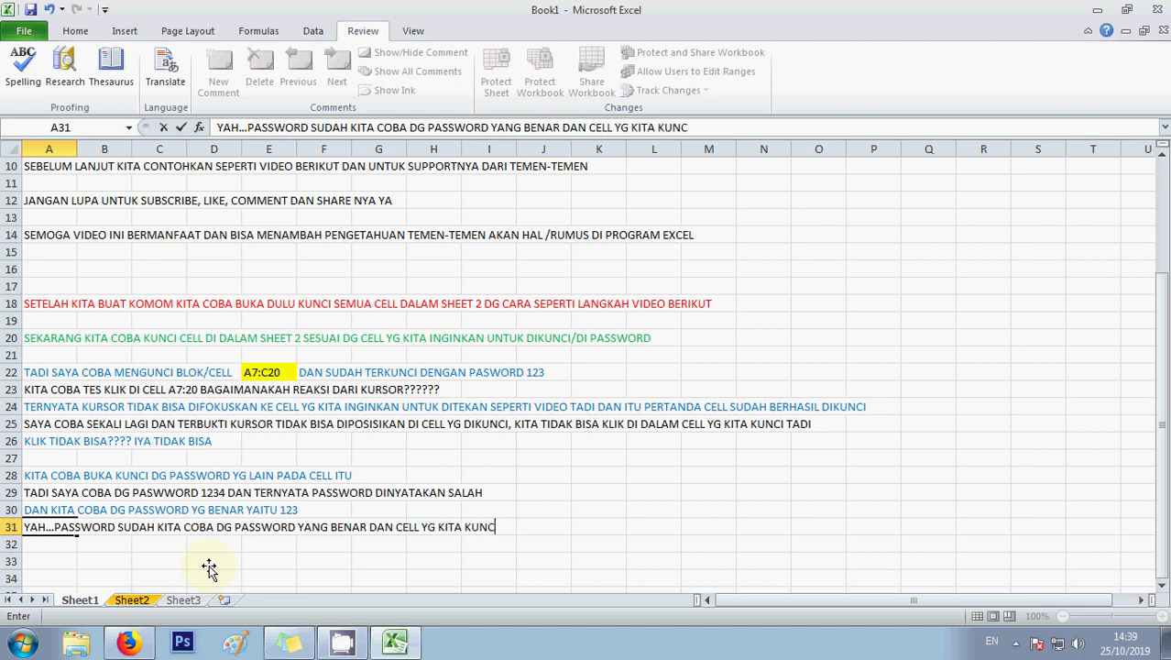
pyautogui.write('TADI S')
pyautogui.write('UDAH ')
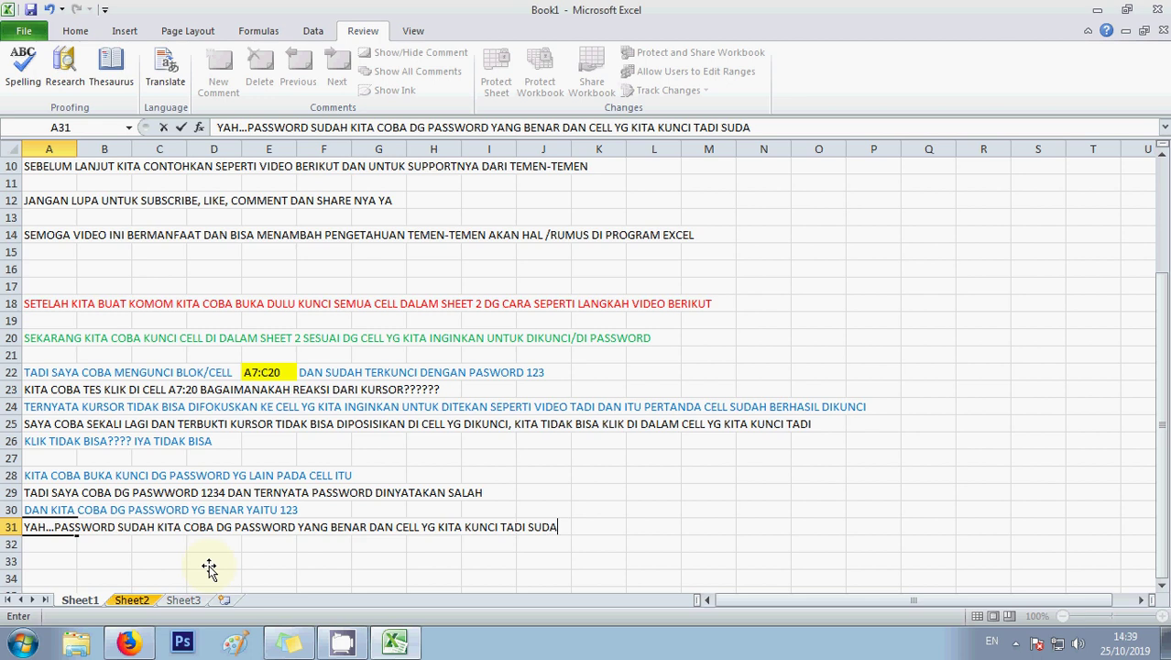
pyautogui.write('BERHASIL ')
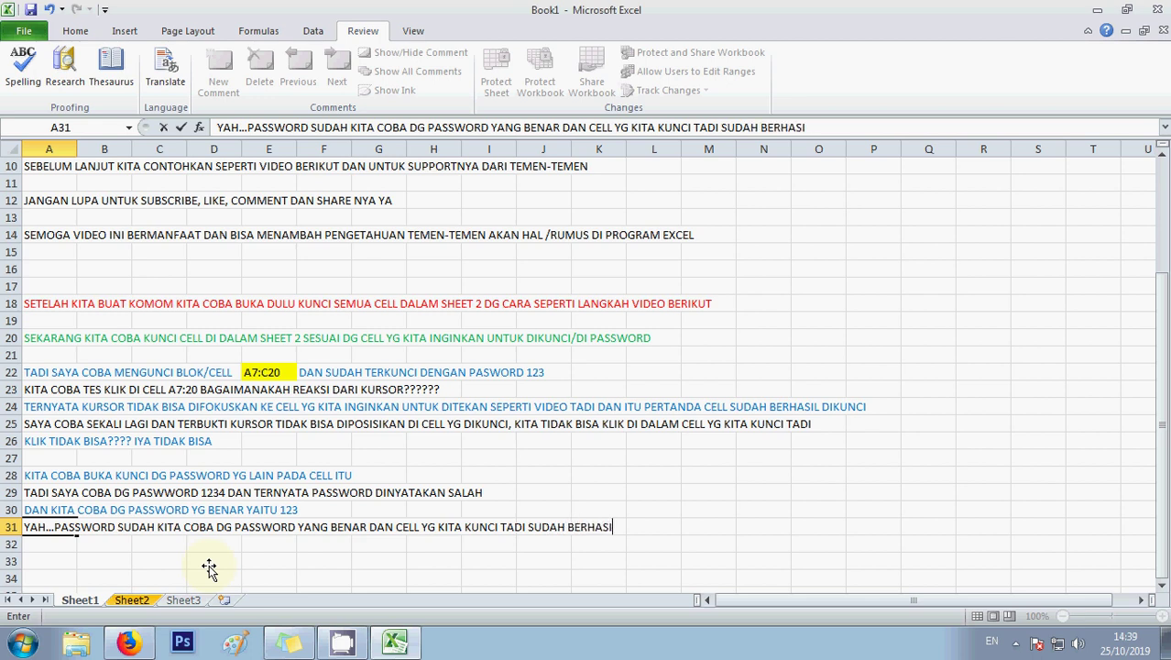
pyautogui.write('TERBUKA D')
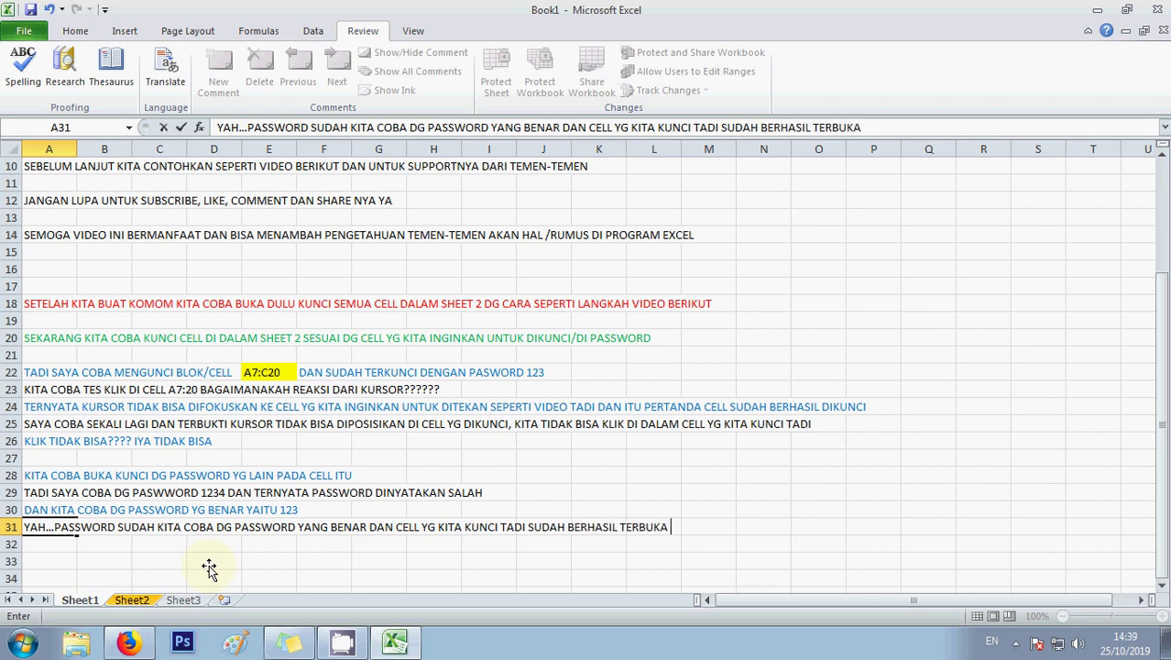
pyautogui.write('ENGAN ')
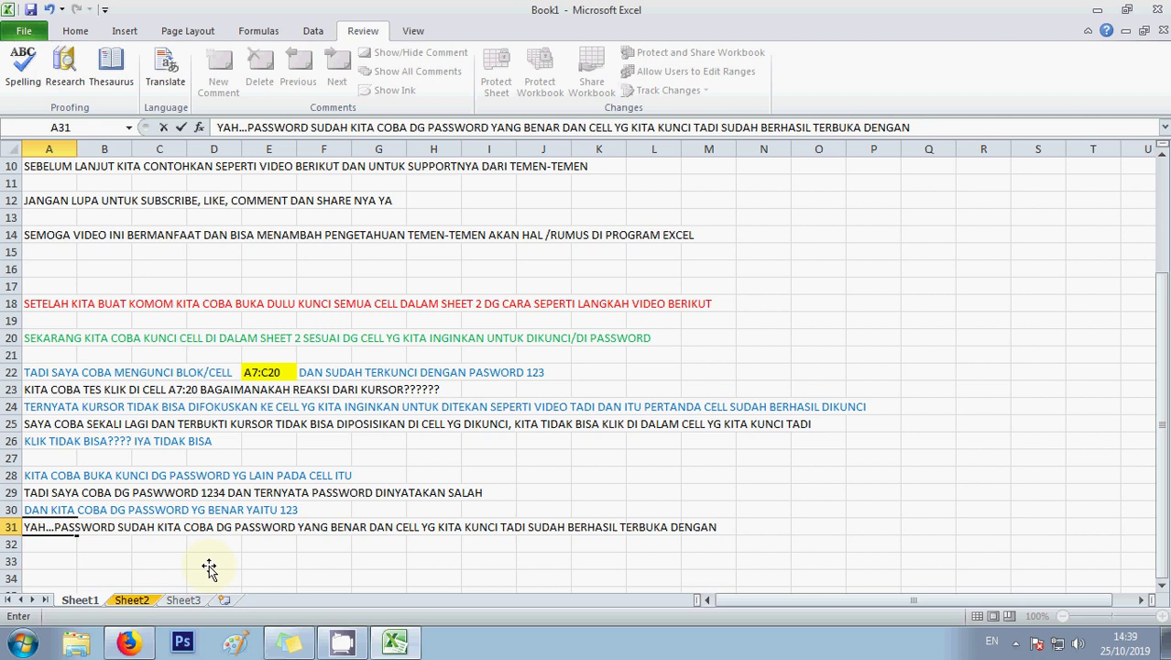
pyautogui.write('TANDA KU')
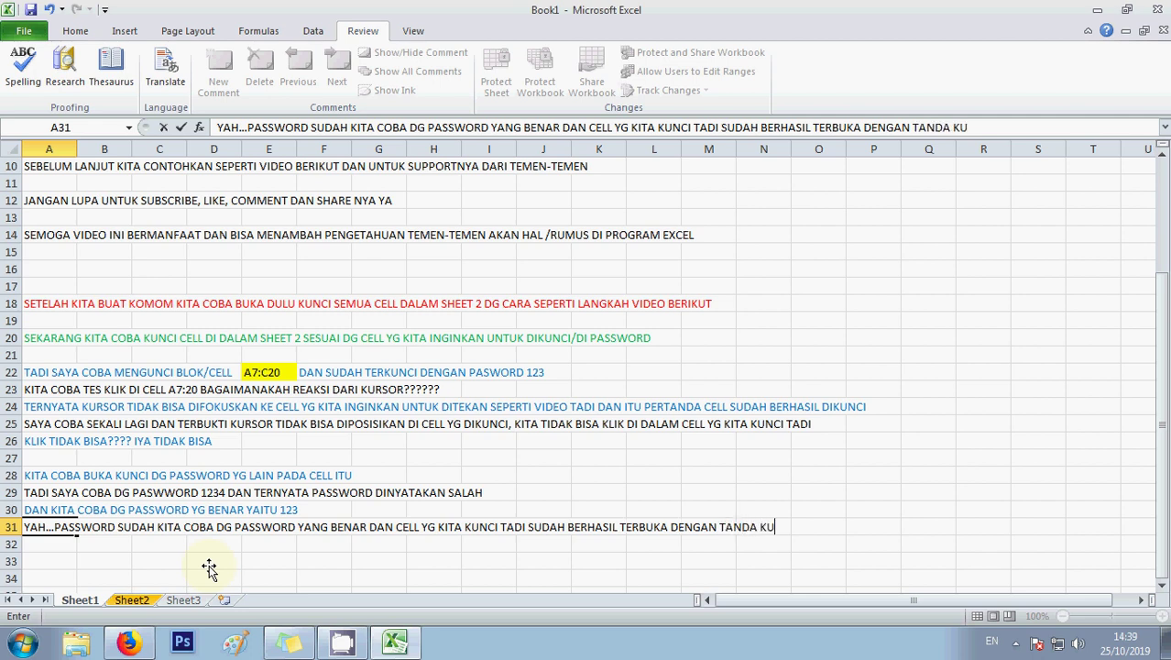
pyautogui.write('RSOR SDH BIS')
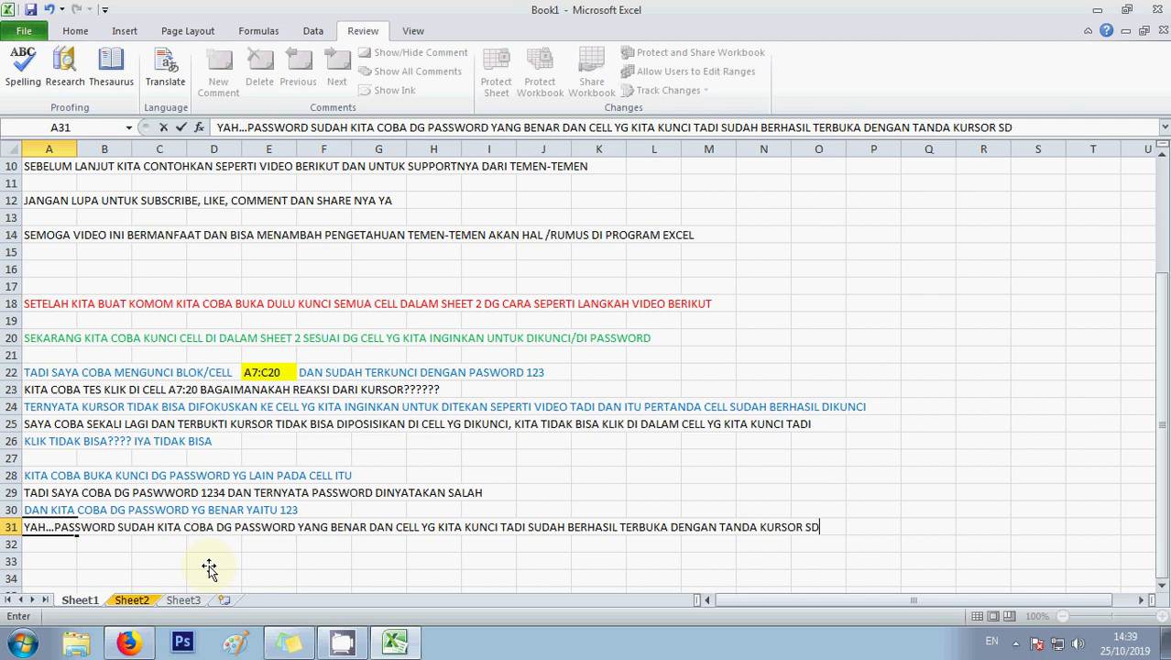
pyautogui.write('A D')
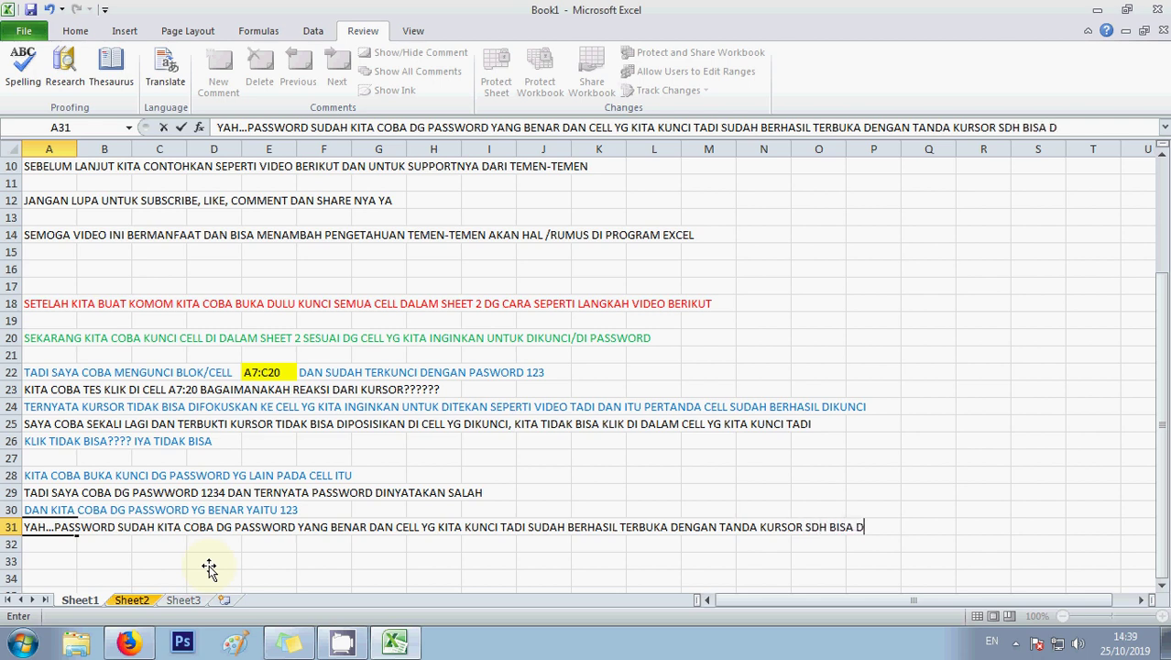
pyautogui.write('IPOSISIKAN')
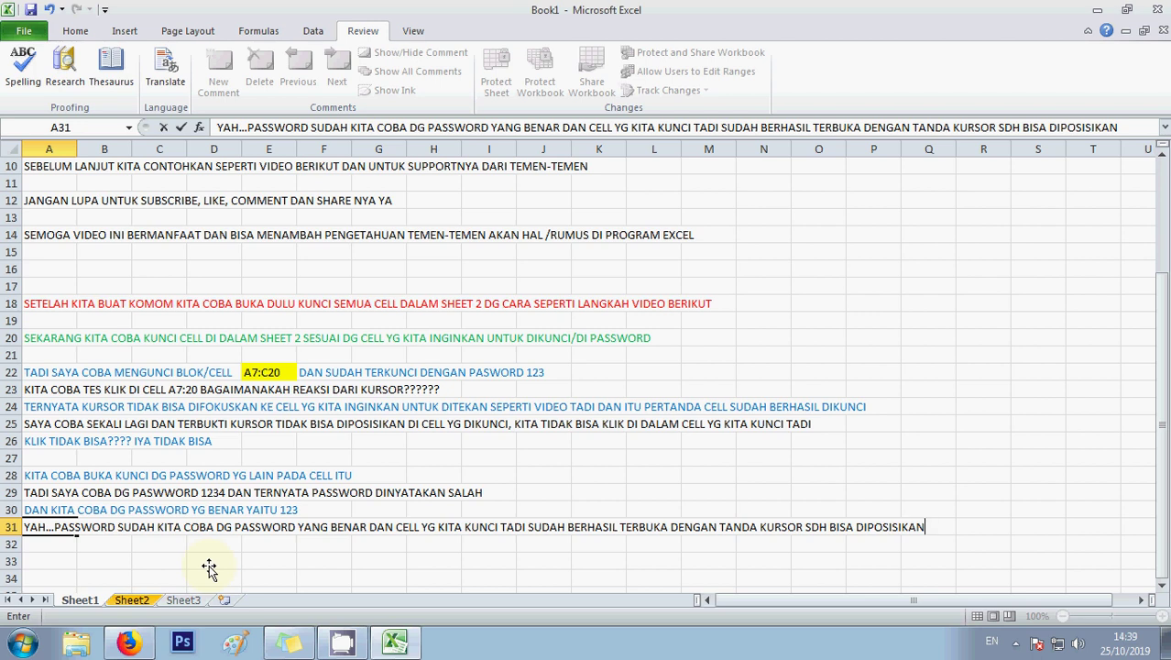
# Step: Commit the A31 note and enter 'DI DALAM CELL YG KITA KUNCI TADI YAITU PADA' in A32
pyautogui.press('Return')
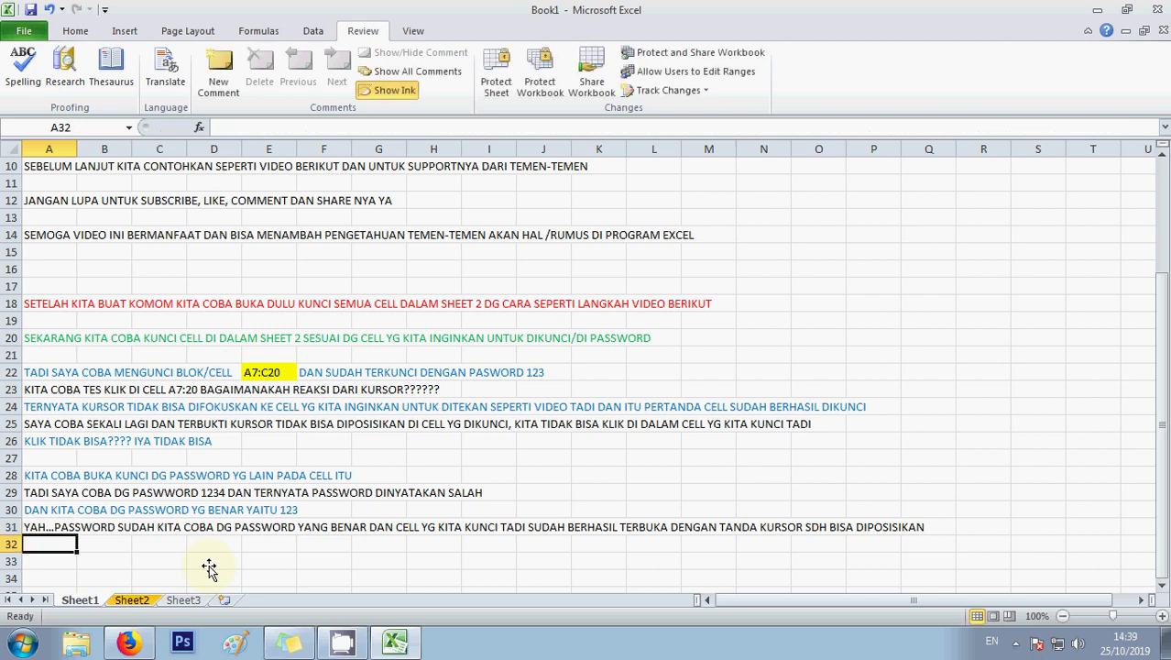
pyautogui.write('DI DALAM CELL ')
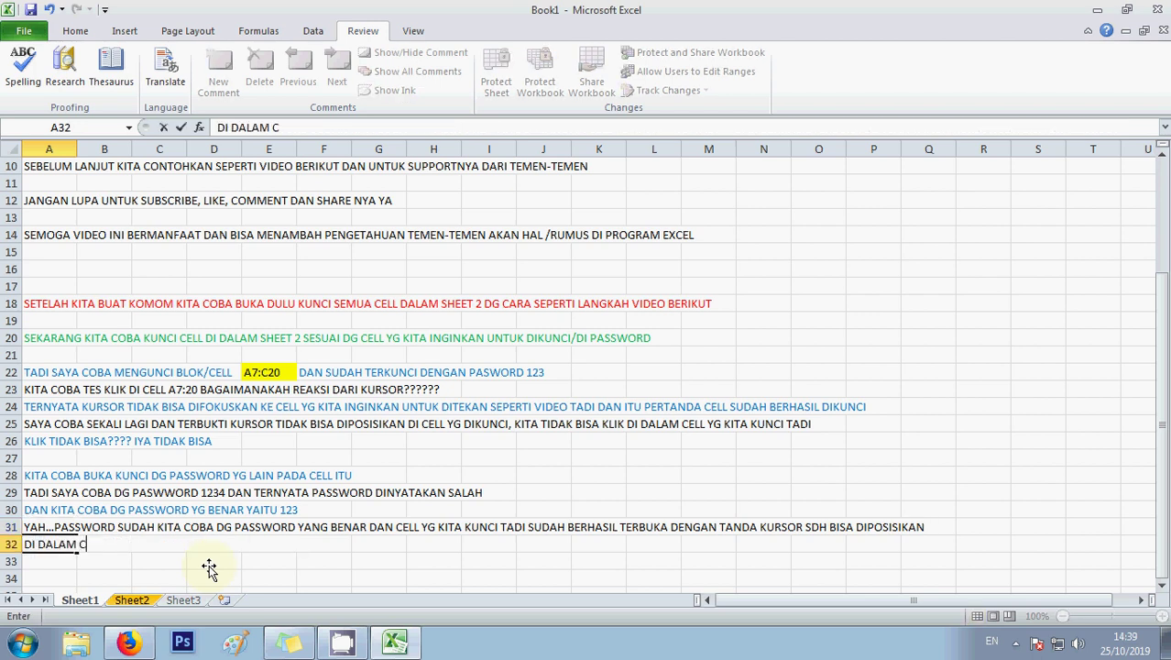
pyautogui.write('YG K')
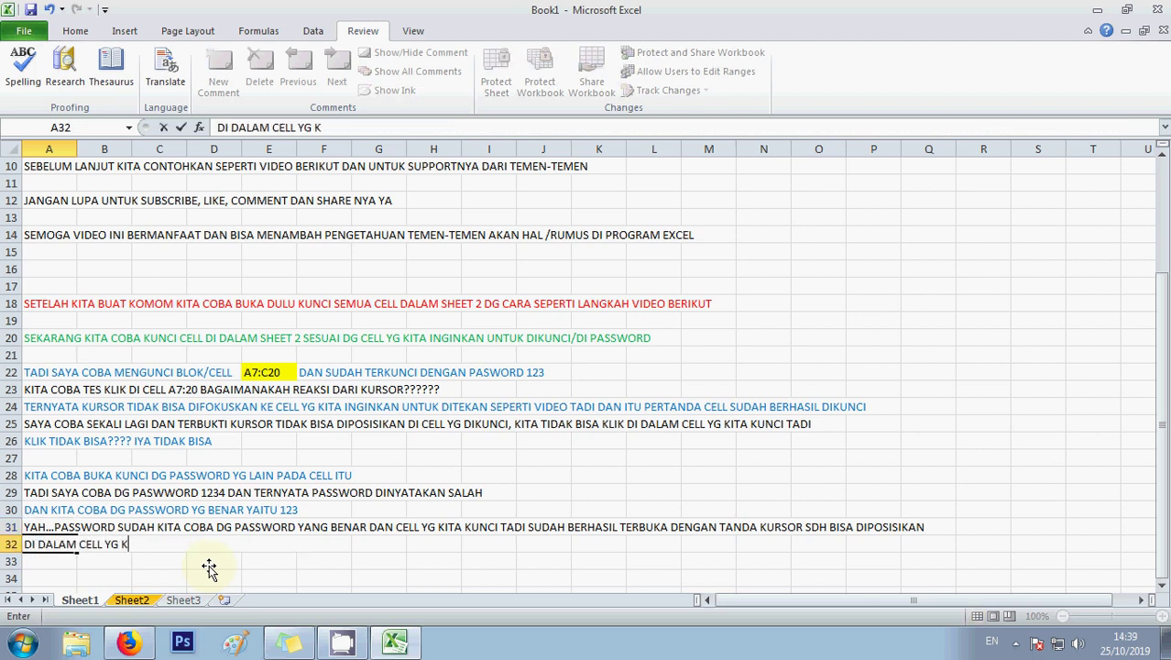
pyautogui.write('ITA KUNCI ')
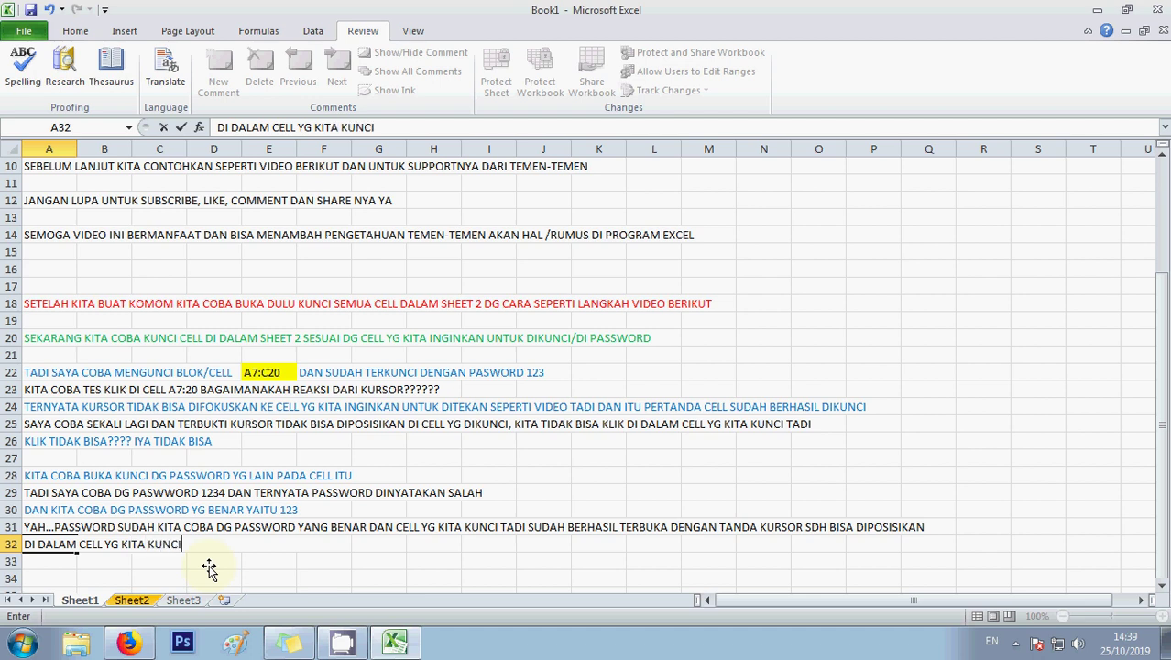
pyautogui.write('TADI')
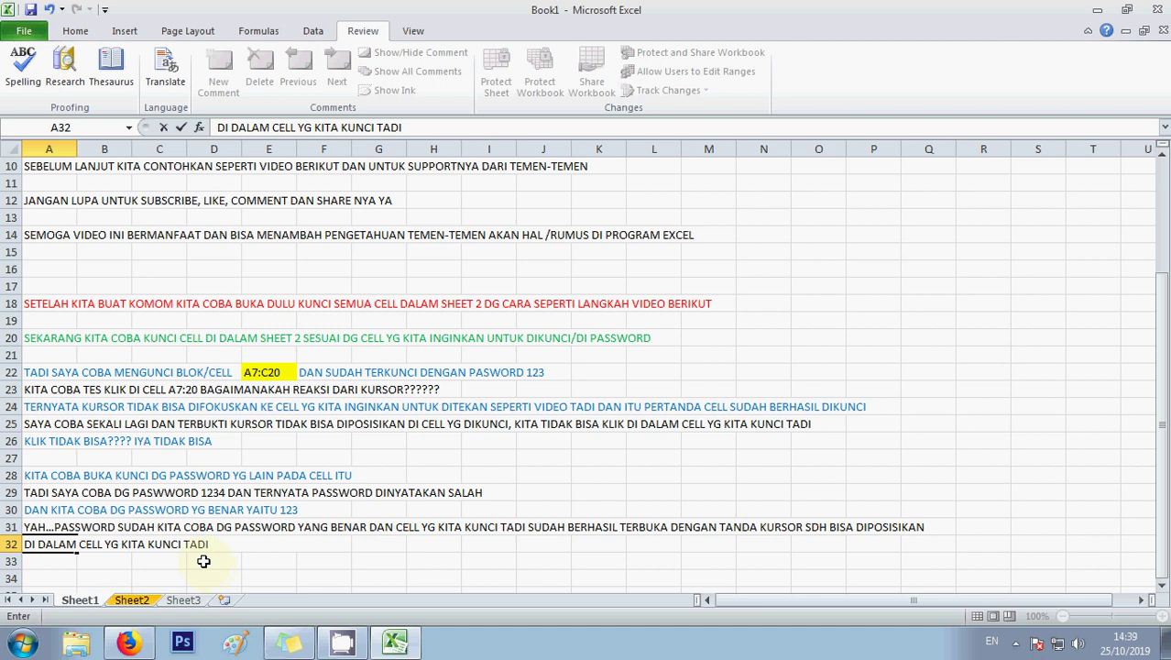
pyautogui.write(' YAITU PA')
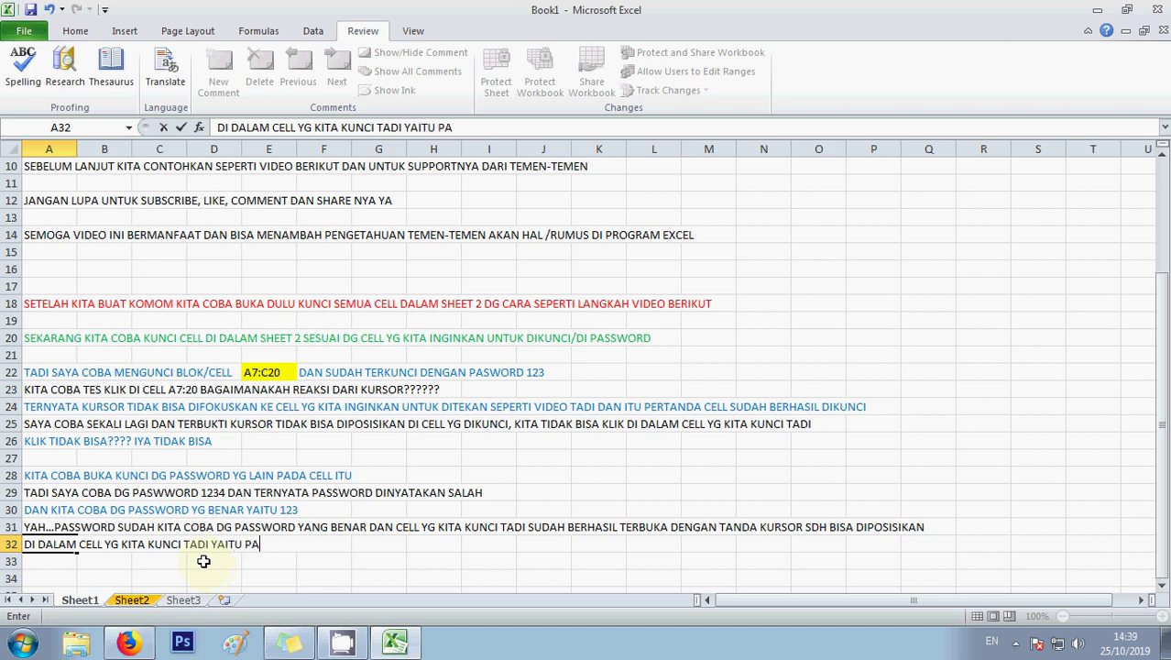
pyautogui.write('DA AREA A7:C20')
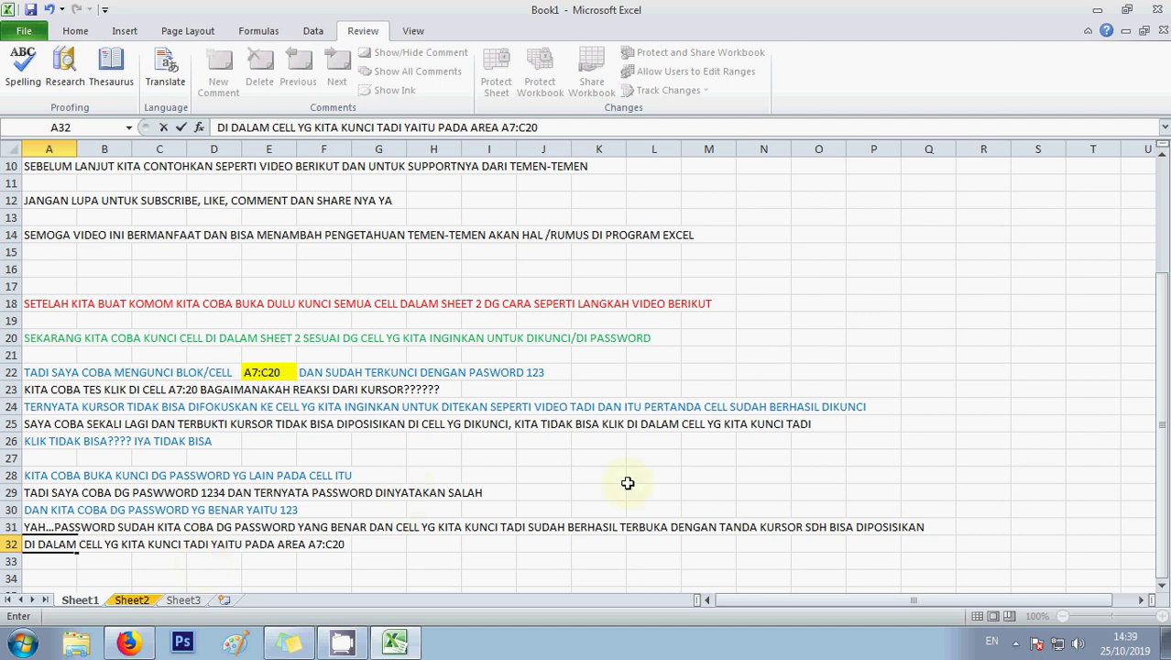
pyautogui.click(598, 490)
# Step: Make the row 32 note in A32:F32 red, then go to Sheet2
pyautogui.click(303, 546)
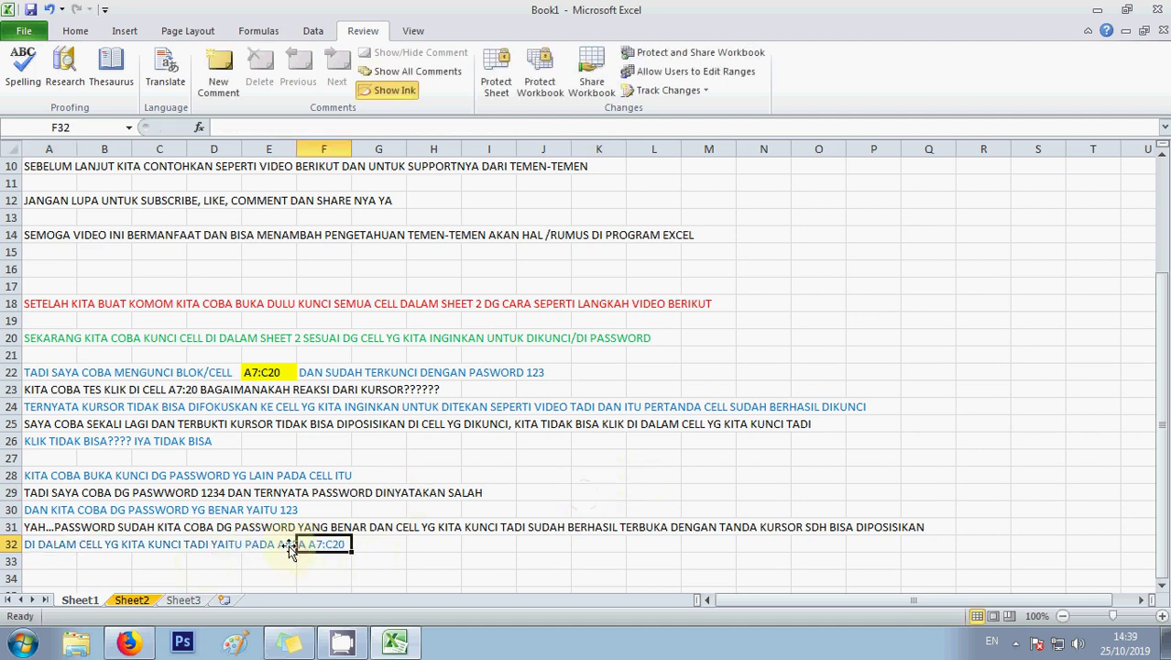
pyautogui.moveTo(40, 545); pyautogui.dragTo(321, 544)
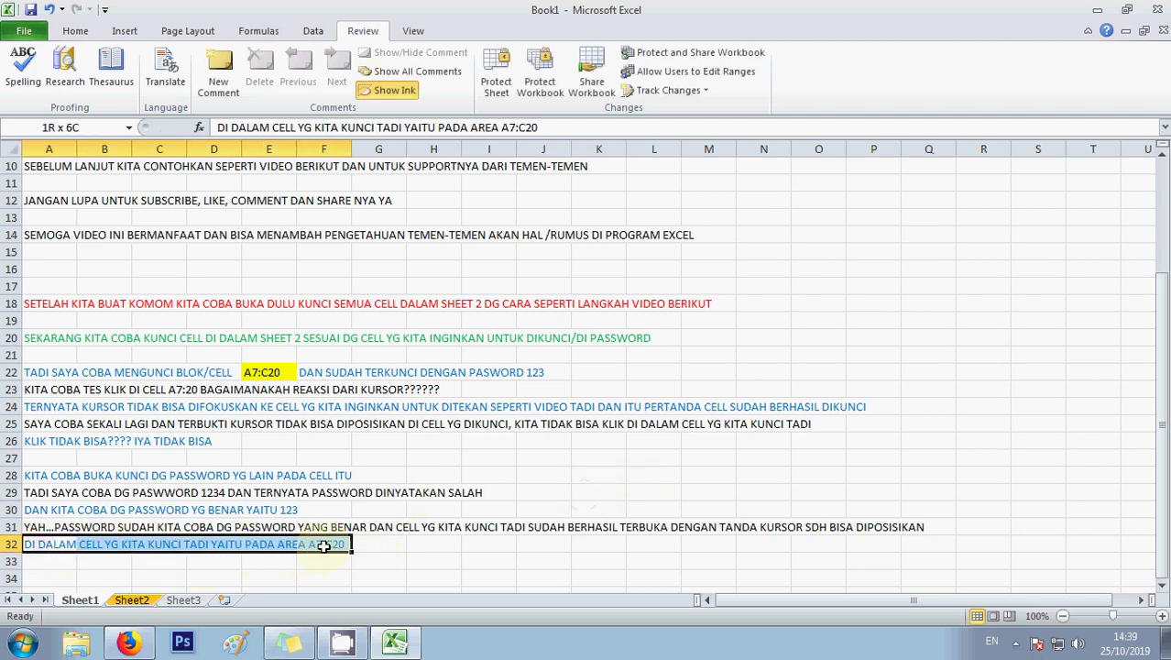
pyautogui.doubleClick(315, 550)
pyautogui.press('Return')
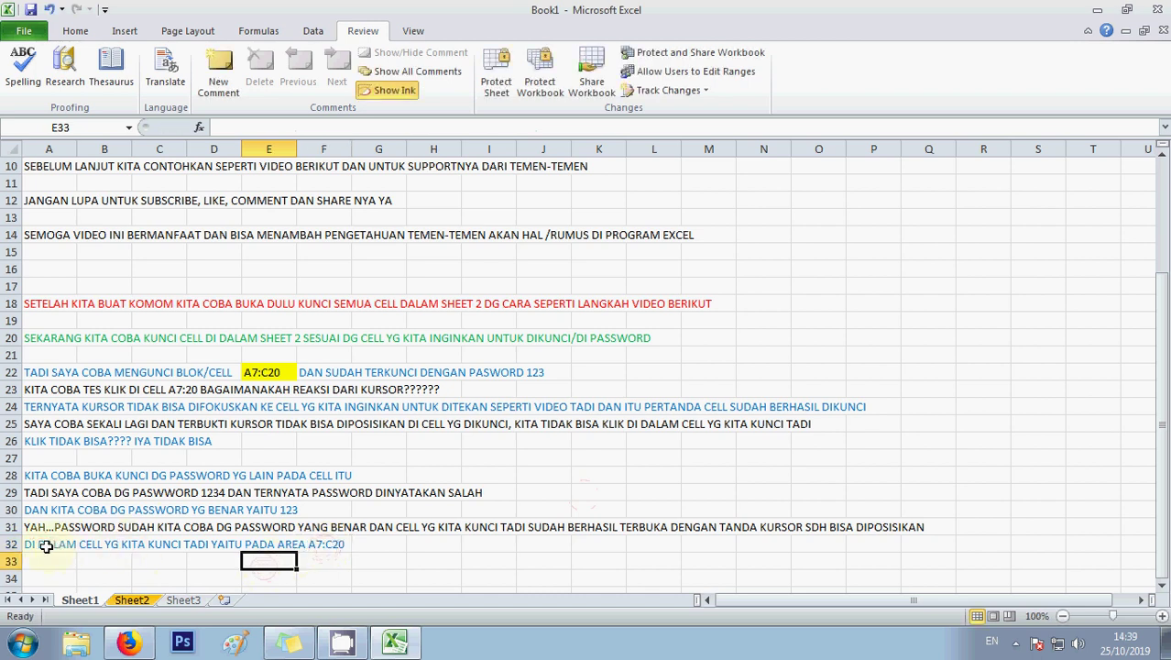
pyautogui.click(46, 546)
pyautogui.moveTo(46, 546); pyautogui.dragTo(335, 547)
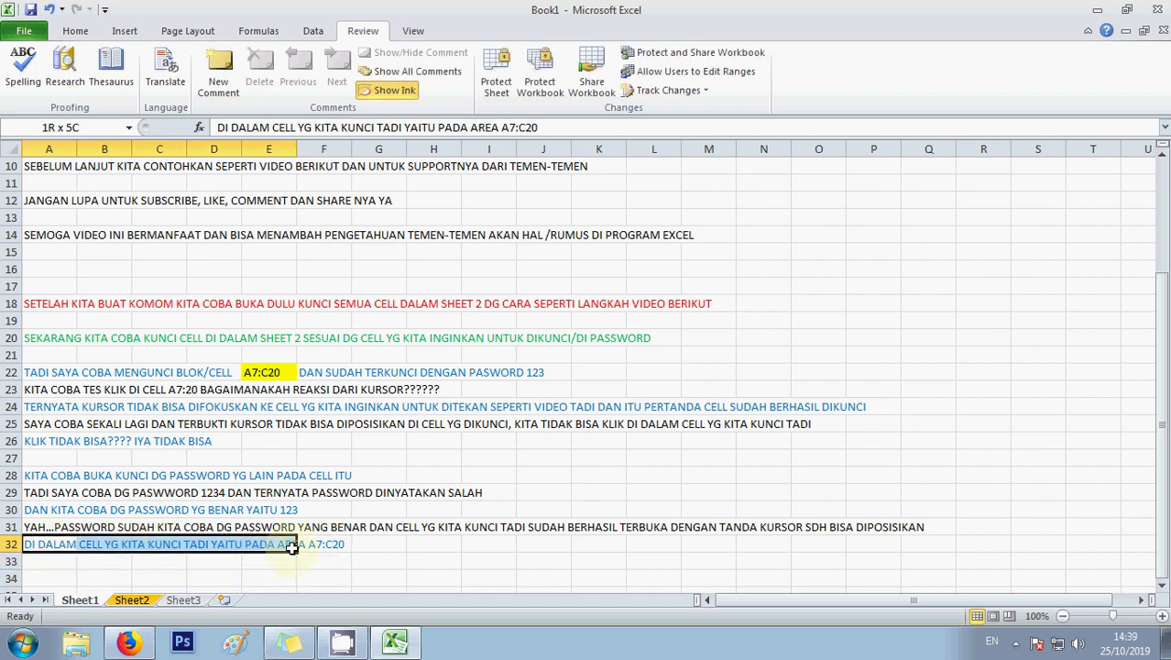
pyautogui.click(75, 31)
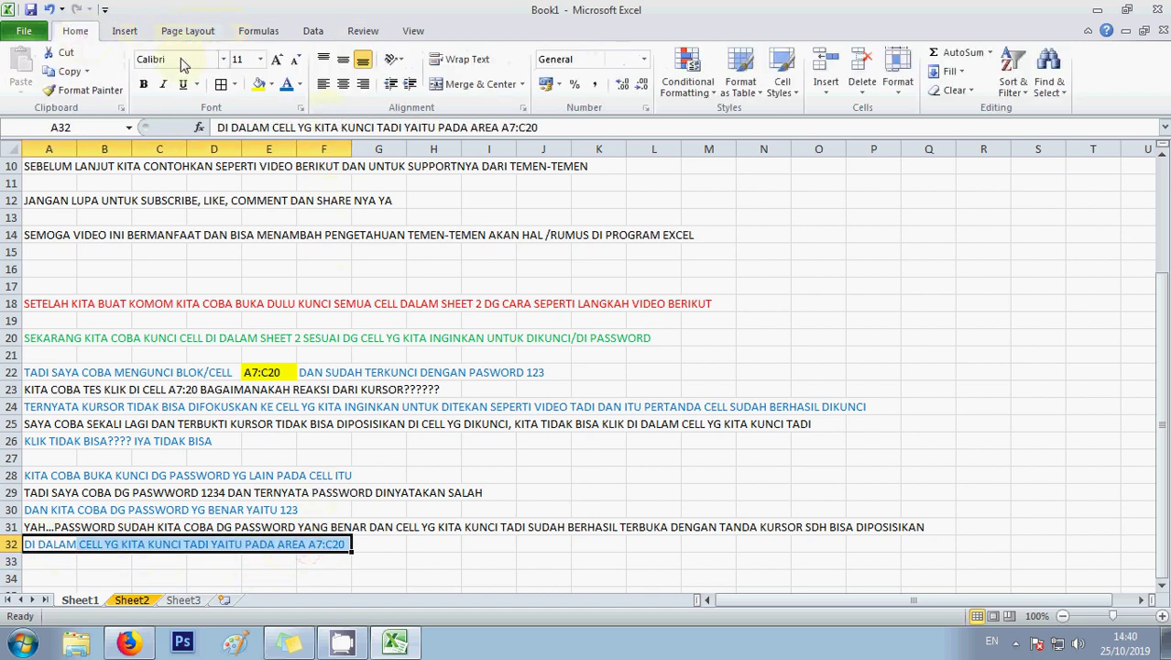
pyautogui.click(300, 85)
pyautogui.click(301, 230)
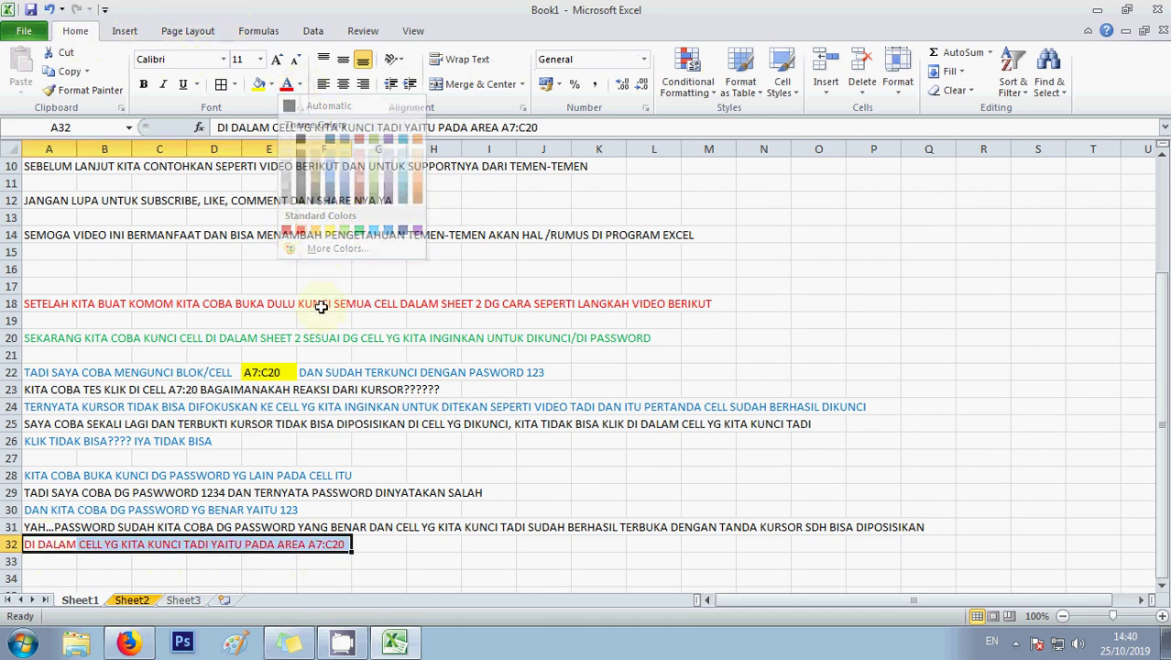
pyautogui.click(326, 547)
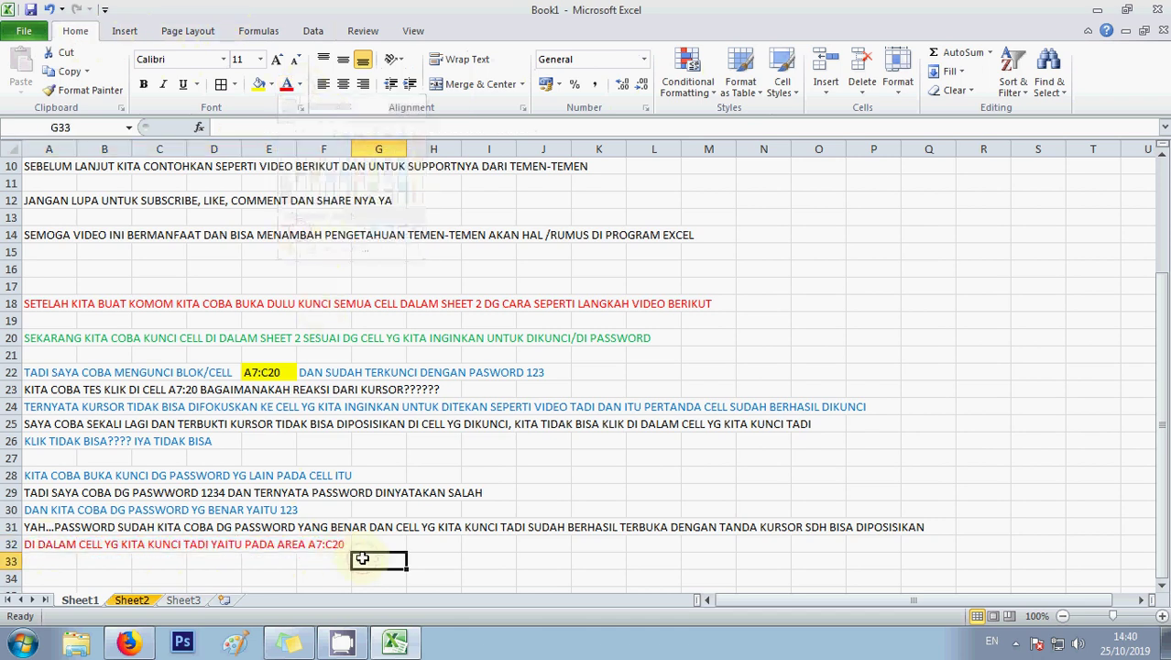
pyautogui.click(131, 600)
# Step: Give the whole salary table A7:C20 a yellow fill
pyautogui.moveTo(50, 272); pyautogui.dragTo(192, 494)
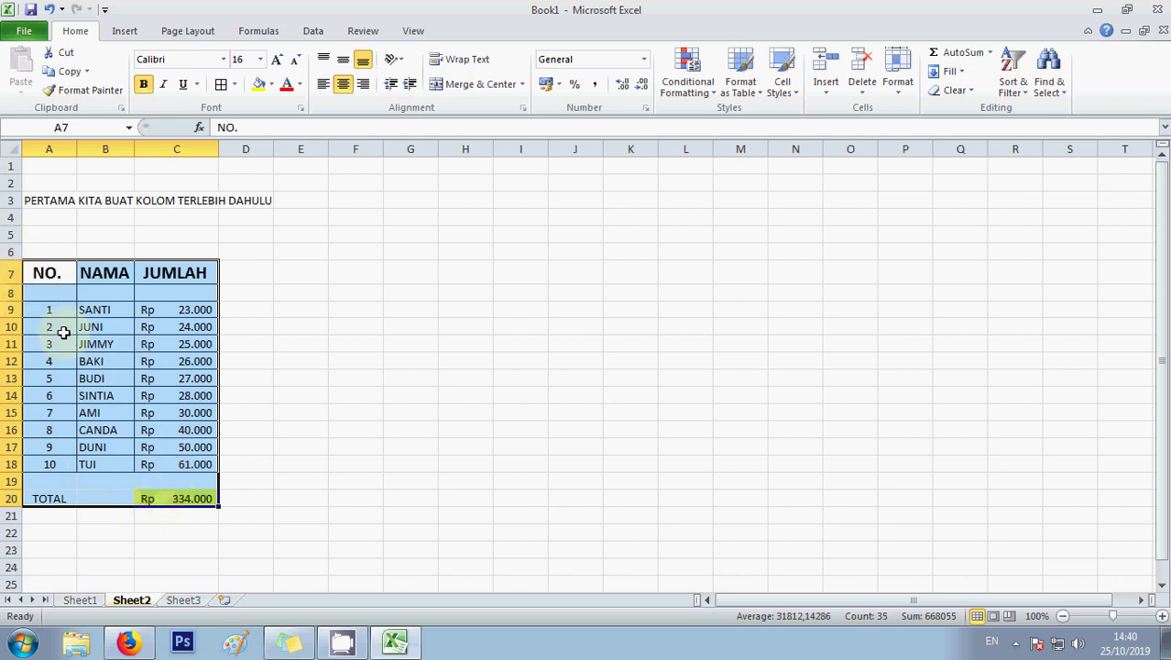
pyautogui.click(157, 359)
pyautogui.moveTo(46, 273)
pyautogui.mouseDown()
pyautogui.moveTo(169, 395)
pyautogui.moveTo(210, 500)
pyautogui.mouseUp()
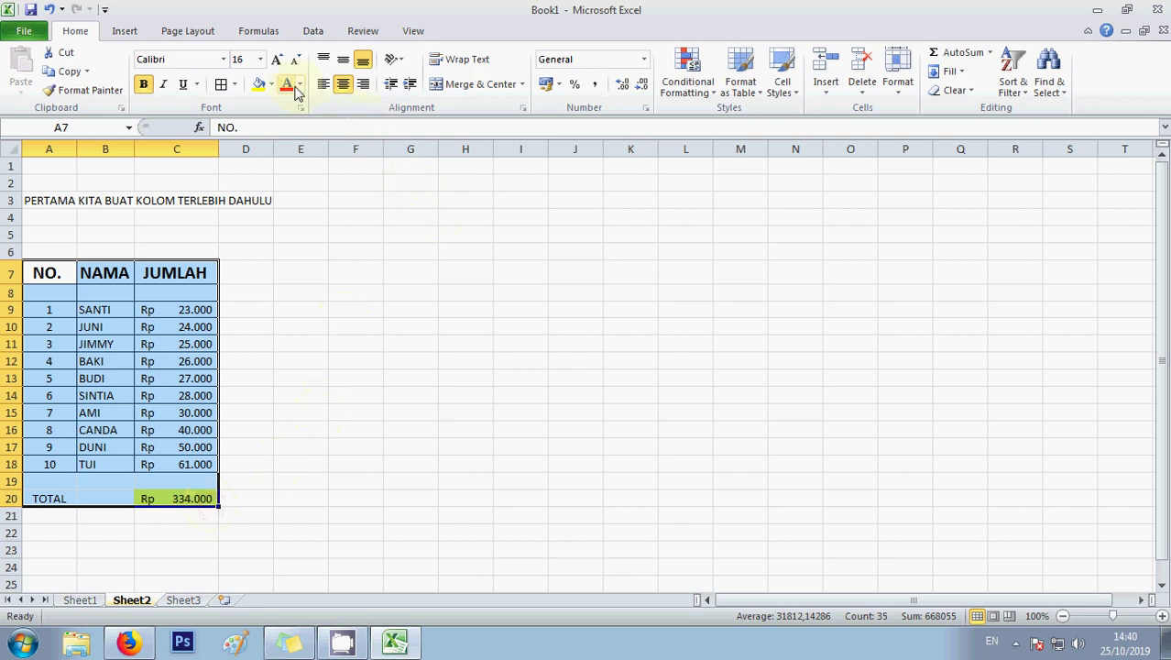
pyautogui.click(260, 83)
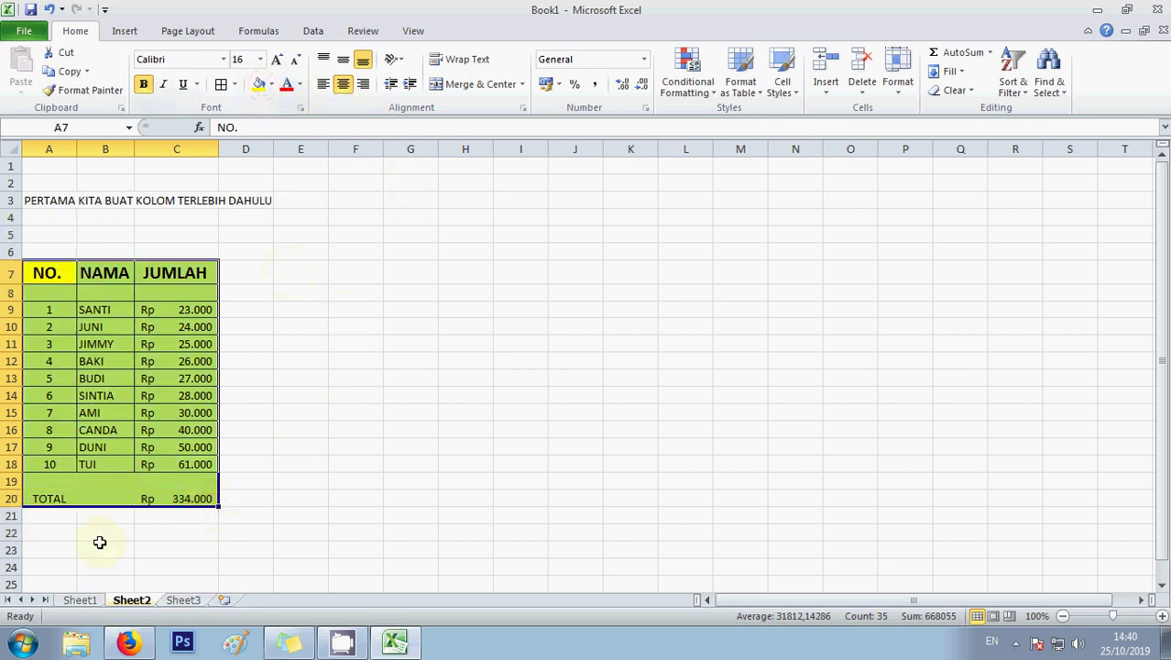
pyautogui.click(280, 399)
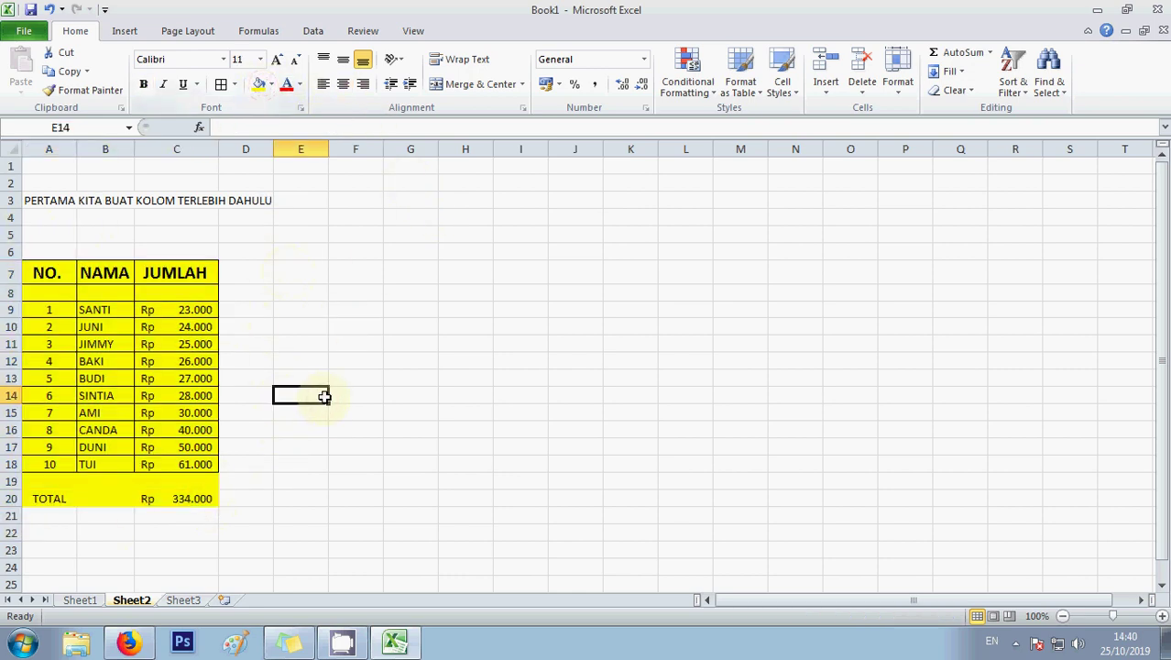
# Step: Enter A7:C20 in E11 with yellow fill, then start the E13 note about the unlocked yellow area
pyautogui.click(300, 343)
pyautogui.write('A7')
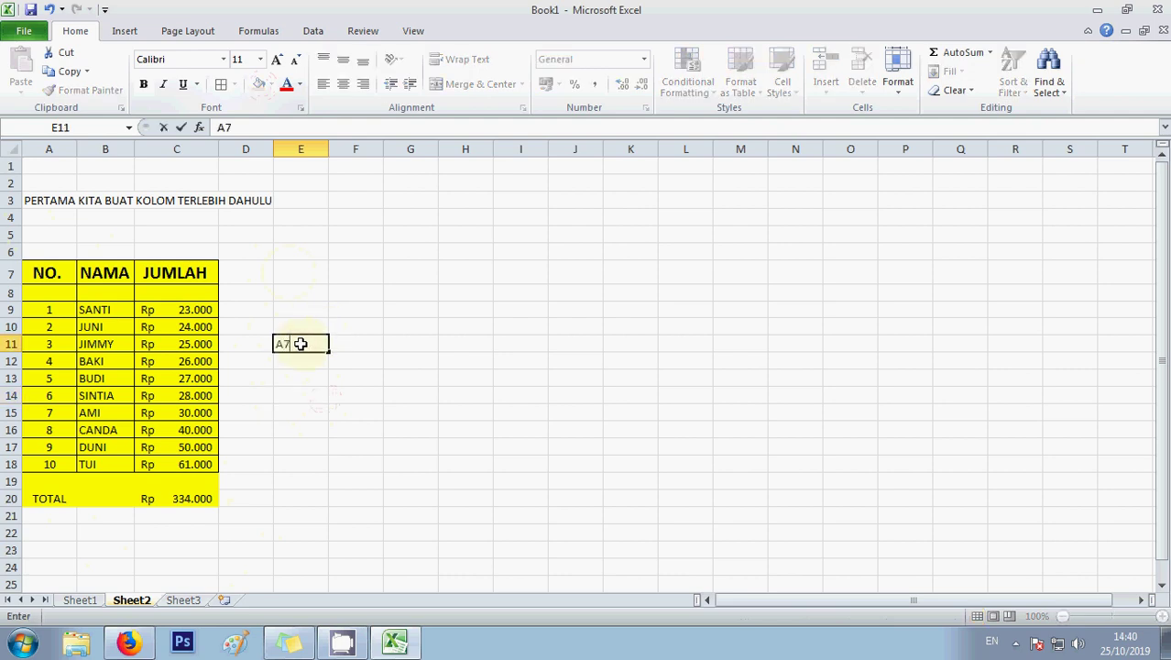
pyautogui.write(':C20')
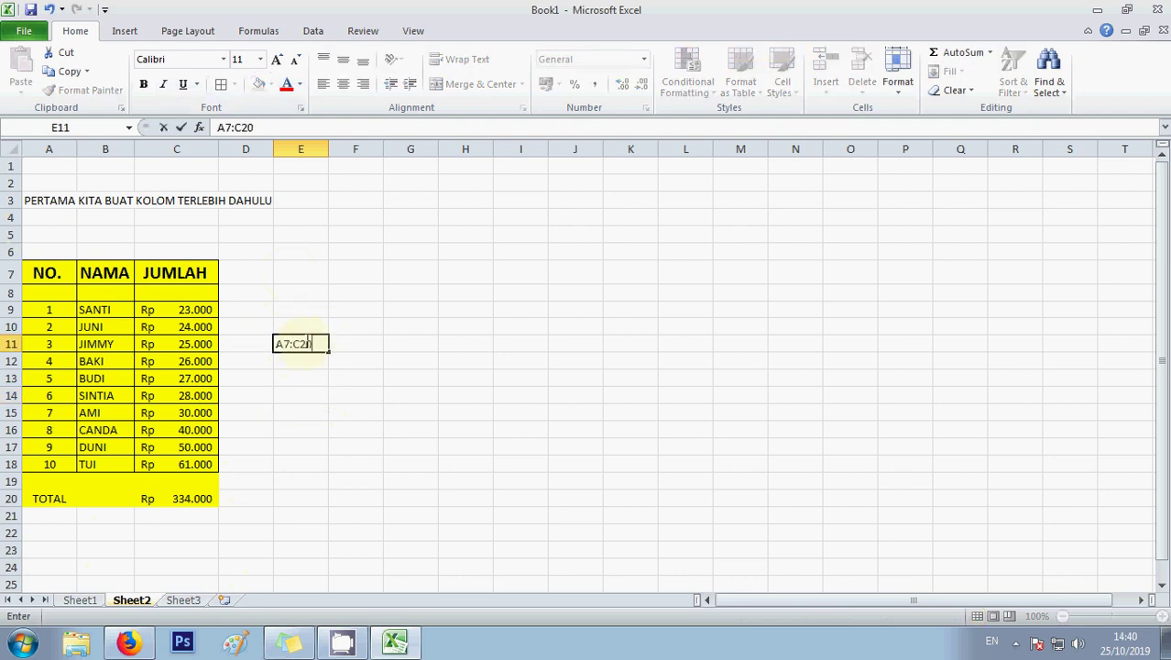
pyautogui.hotkey('ctrl', 'Return')
pyautogui.click(260, 84)
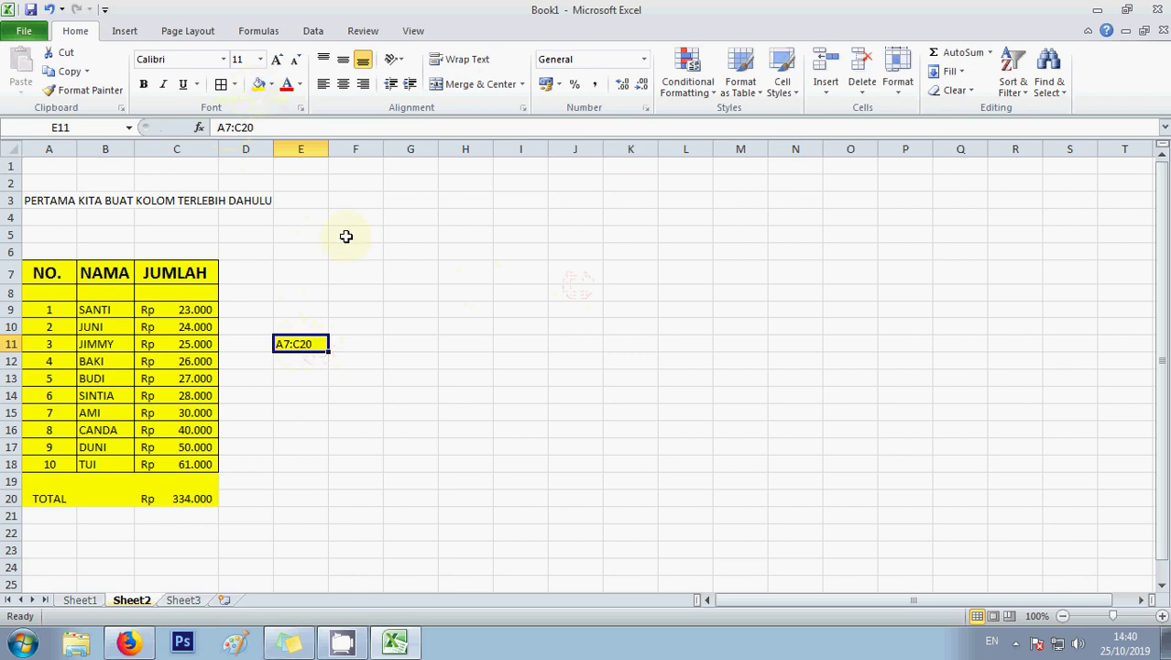
pyautogui.click(411, 309)
pyautogui.click(313, 361)
pyautogui.click(301, 385)
pyautogui.write('A')
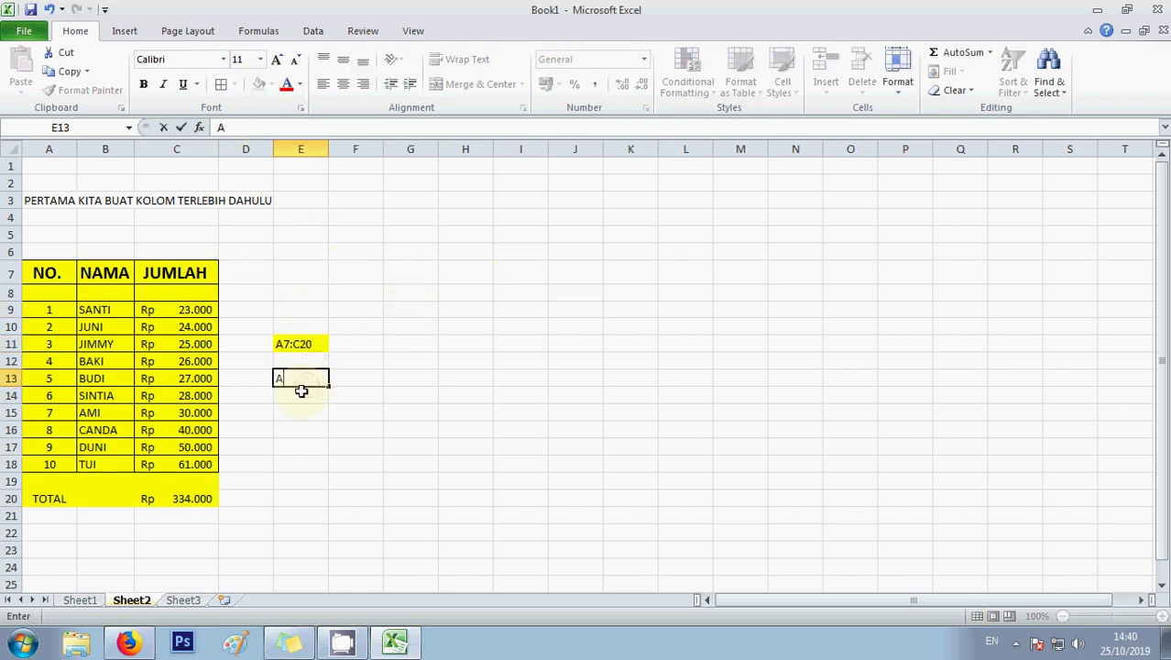
pyautogui.write('REA KUNING INI ')
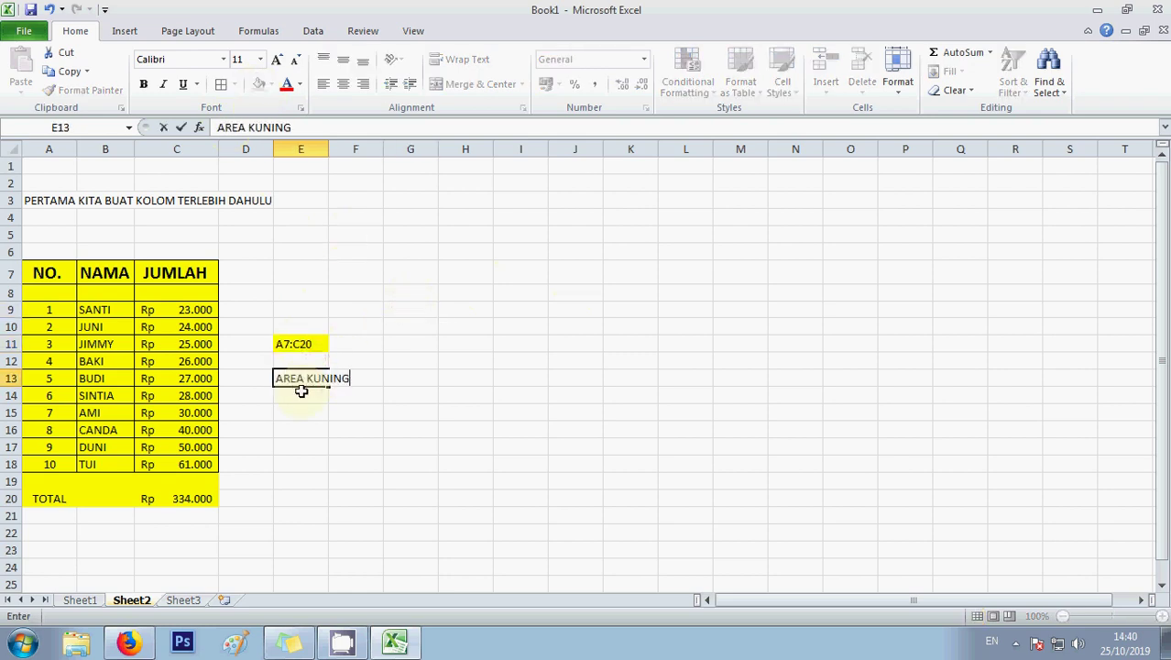
pyautogui.write('SDH ')
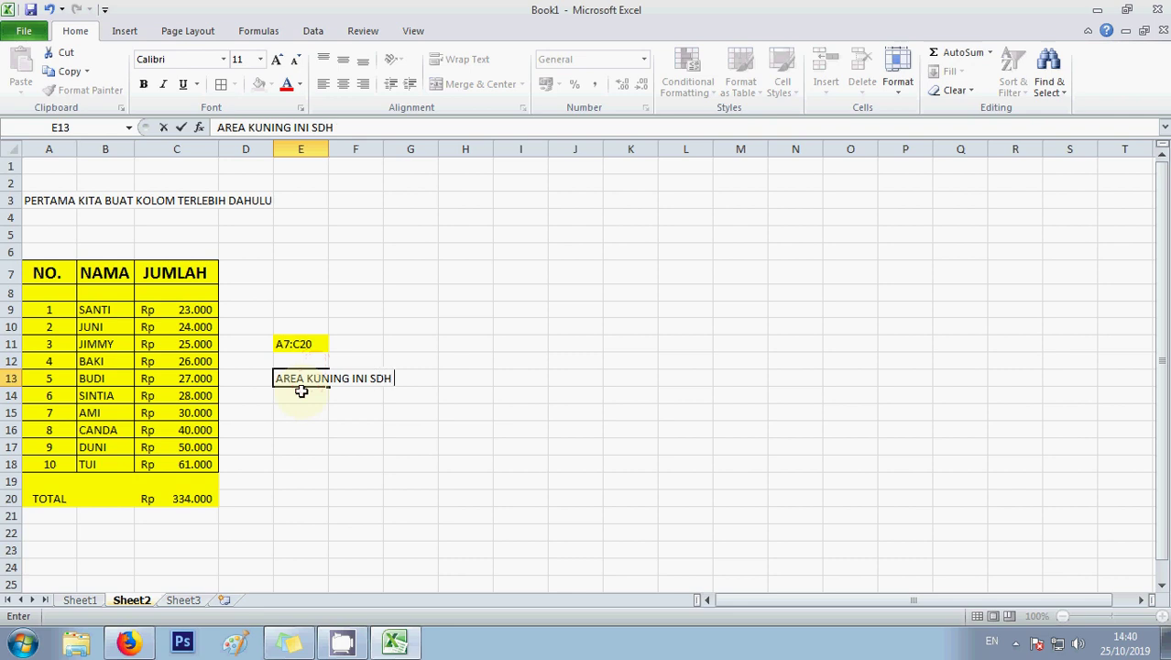
pyautogui.write('BERHASIL DIB')
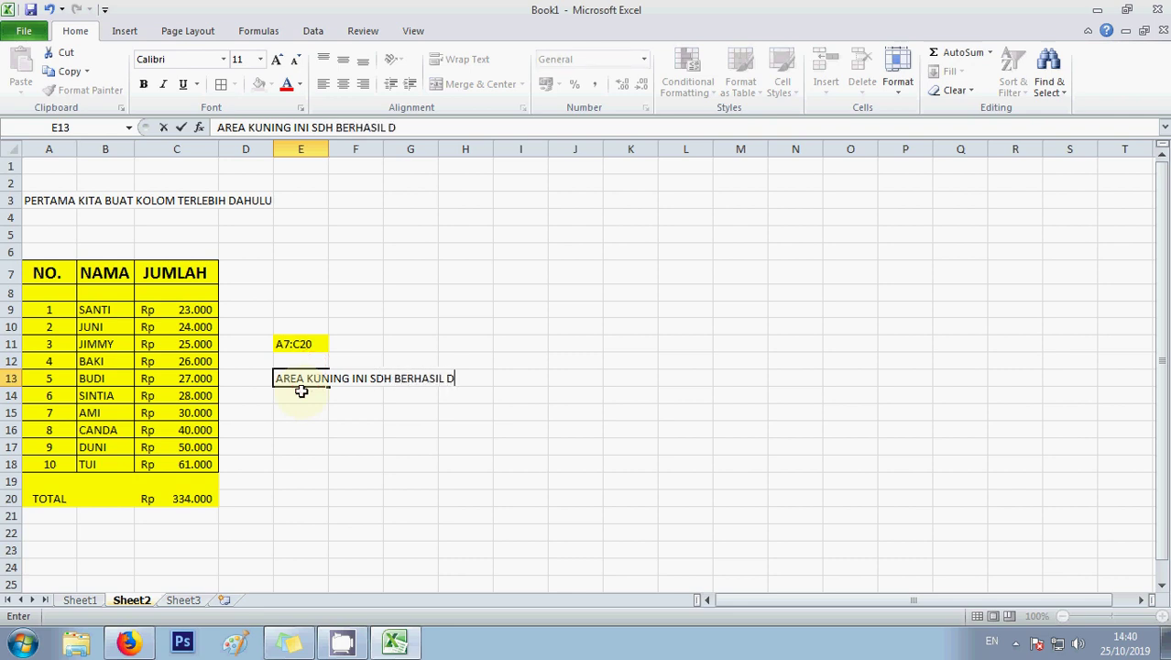
pyautogui.write('UKA KUNC')
pyautogui.write('IN')
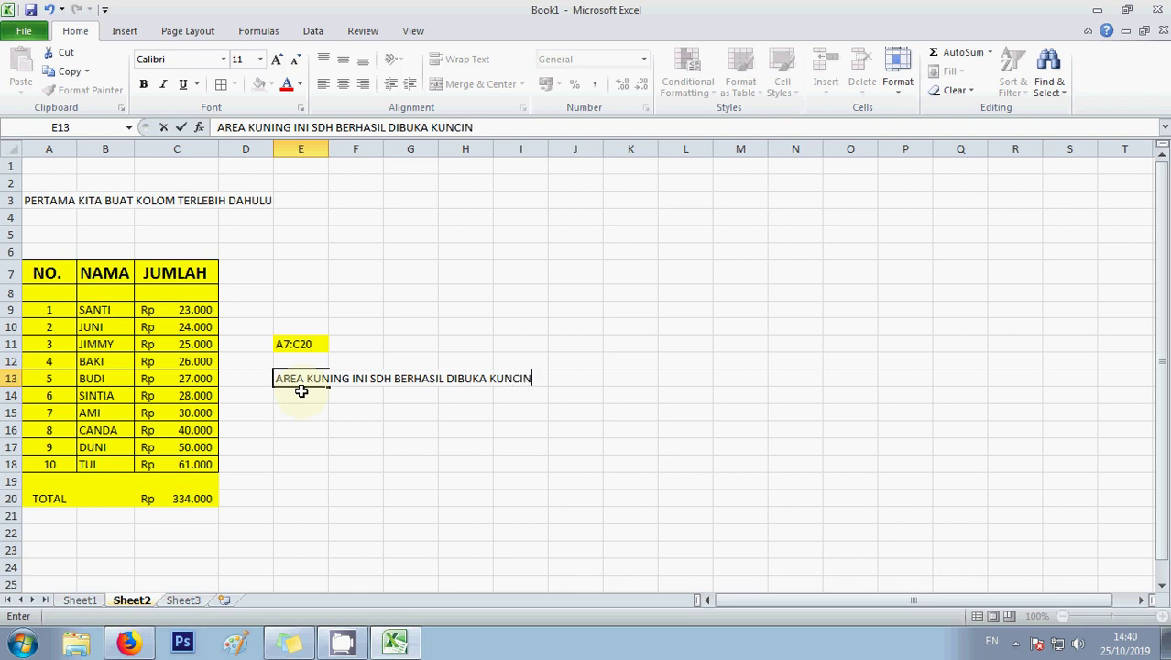
pyautogui.write('YA DAN SUDAH ')
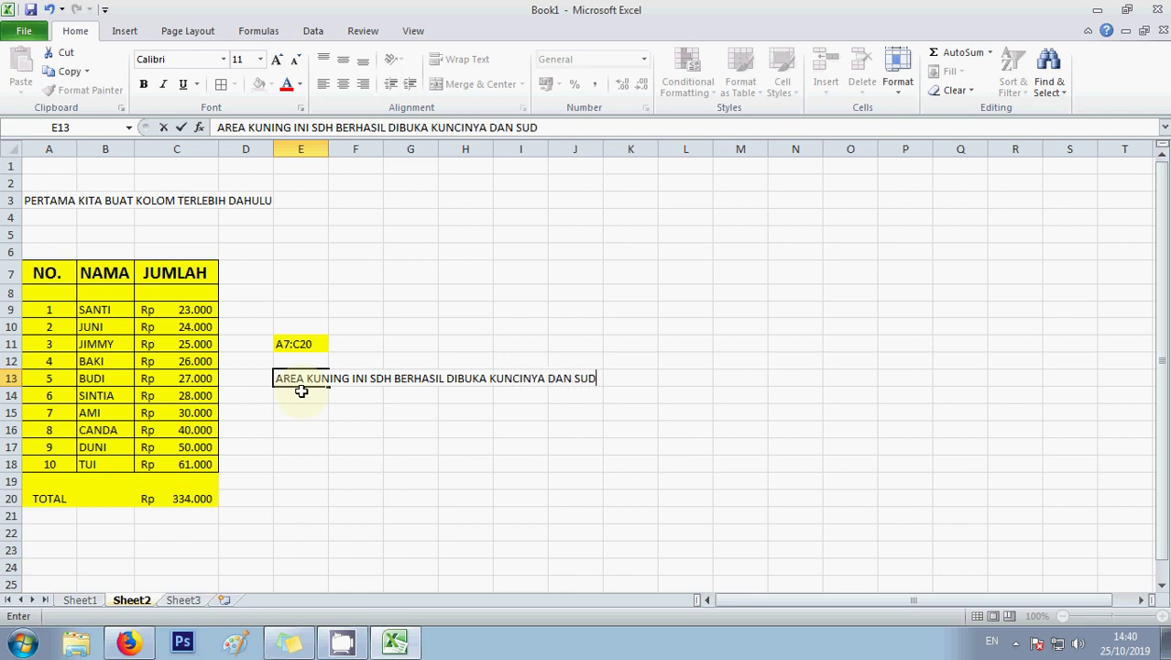
pyautogui.write('BERHASIL K')
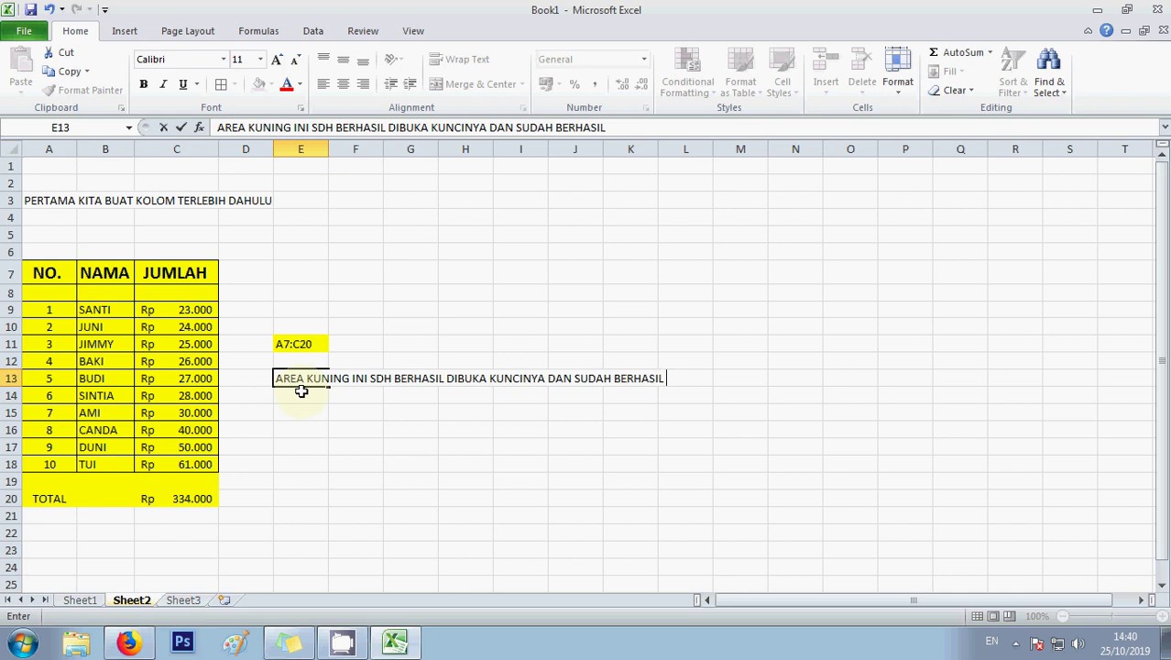
pyautogui.write('ITA ')
pyautogui.write('KL')
pyautogui.write('IK DI DALAM')
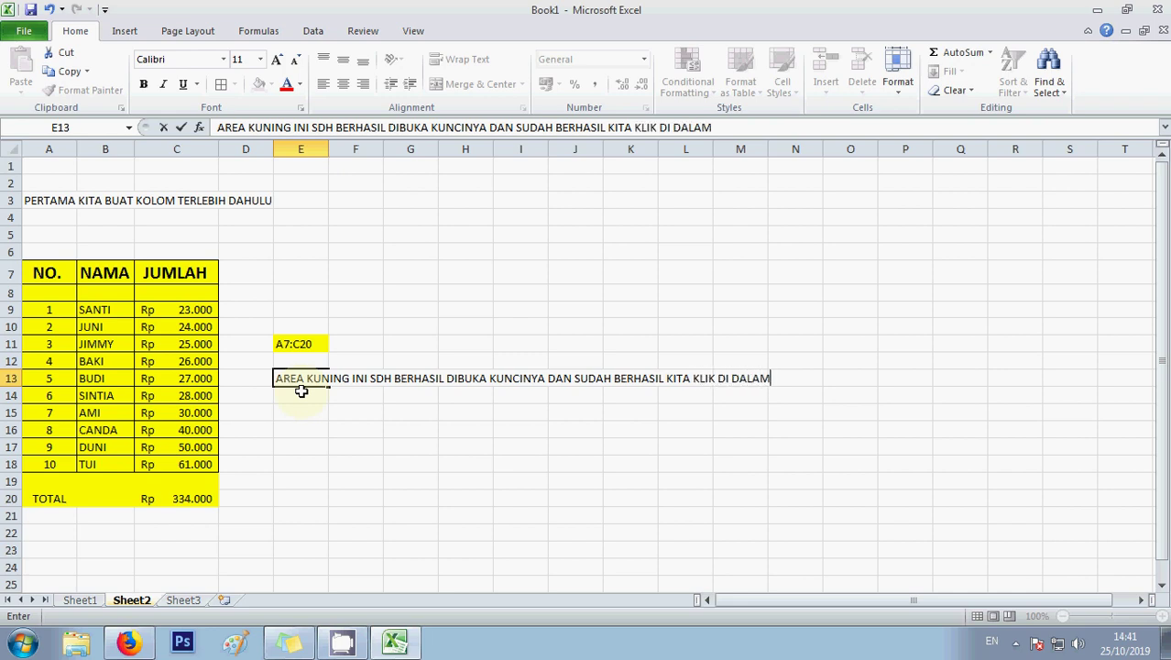
pyautogui.write(' AREA I')
pyautogui.write('TU')
# Step: Commit the E13 note and click cells throughout A7:C20 to show they can be selected
pyautogui.click(649, 230)
pyautogui.click(176, 361)
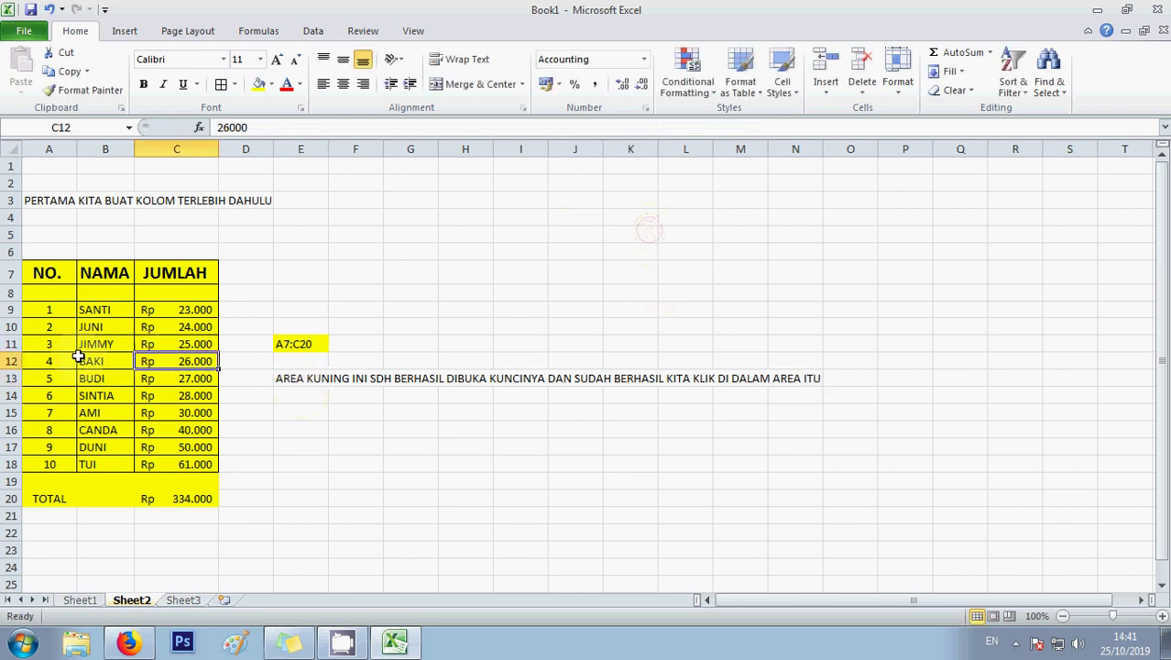
pyautogui.click(92, 412)
pyautogui.click(102, 326)
pyautogui.click(53, 378)
pyautogui.click(92, 429)
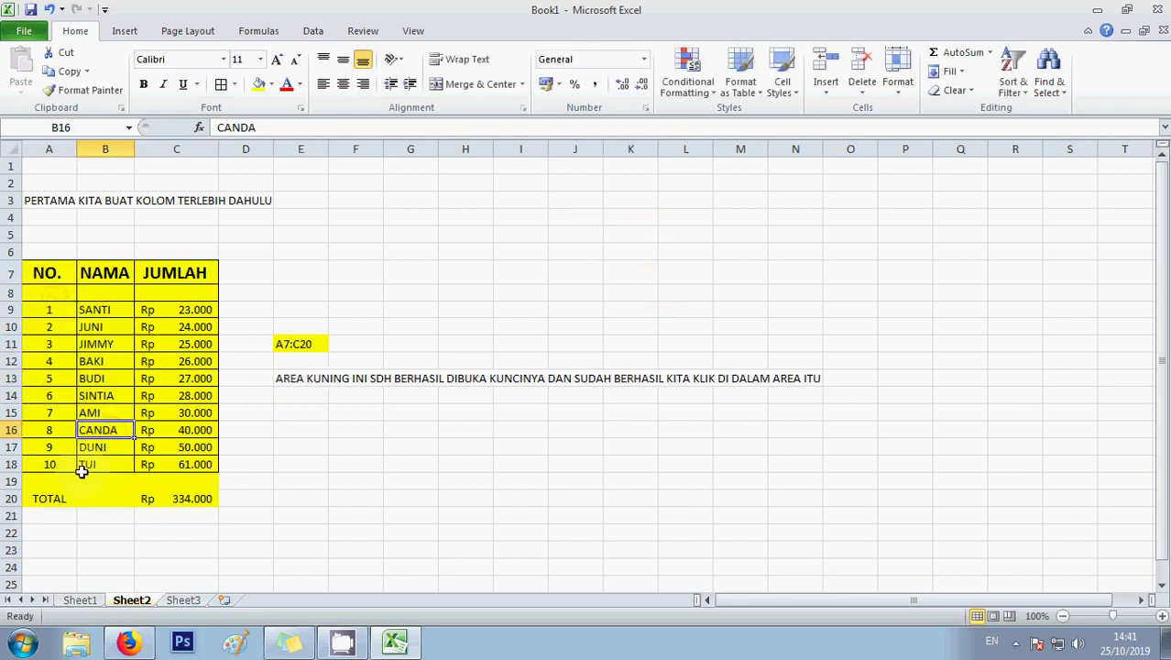
pyautogui.click(49, 464)
pyautogui.click(184, 465)
pyautogui.click(183, 395)
pyautogui.click(183, 327)
pyautogui.click(174, 272)
pyautogui.click(57, 272)
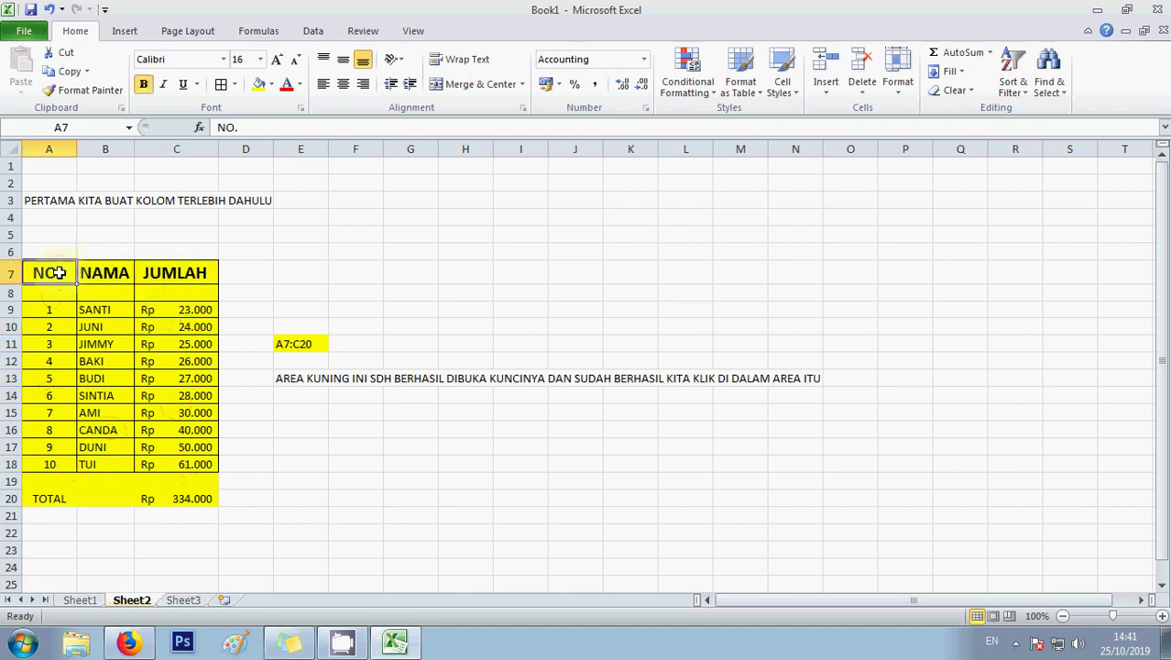
pyautogui.click(176, 292)
pyautogui.click(96, 464)
pyautogui.click(55, 498)
pyautogui.click(170, 481)
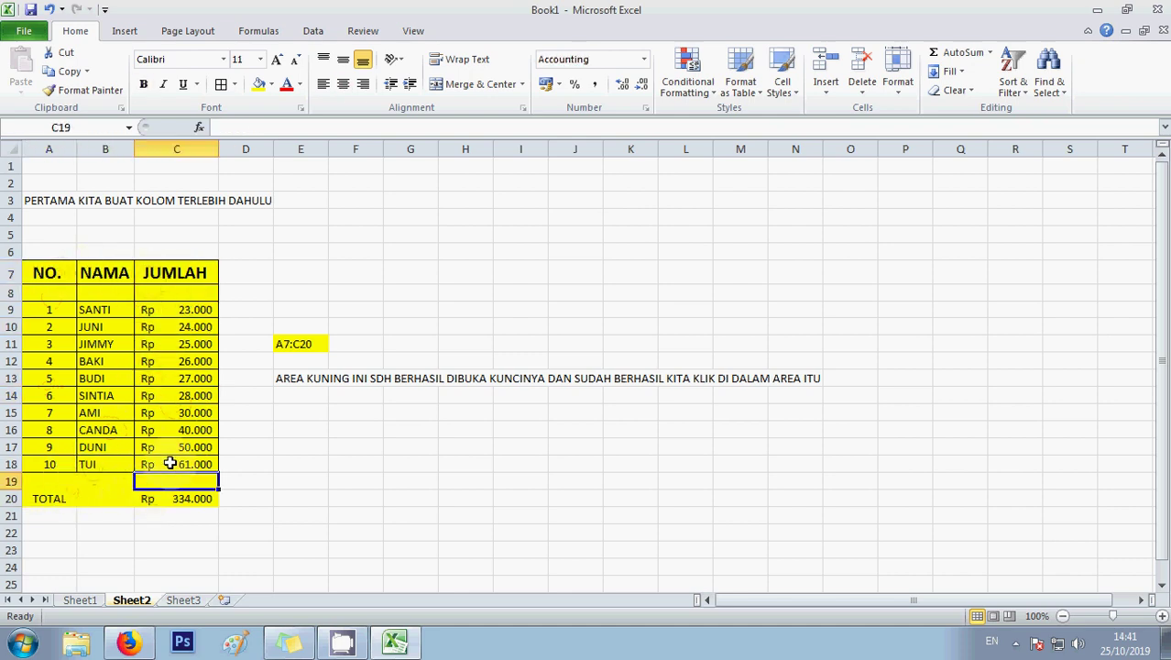
# Step: Click more cells beside, below and inside the table, ending on cell E15
pyautogui.click(178, 395)
pyautogui.click(236, 309)
pyautogui.click(237, 411)
pyautogui.click(229, 476)
pyautogui.click(223, 515)
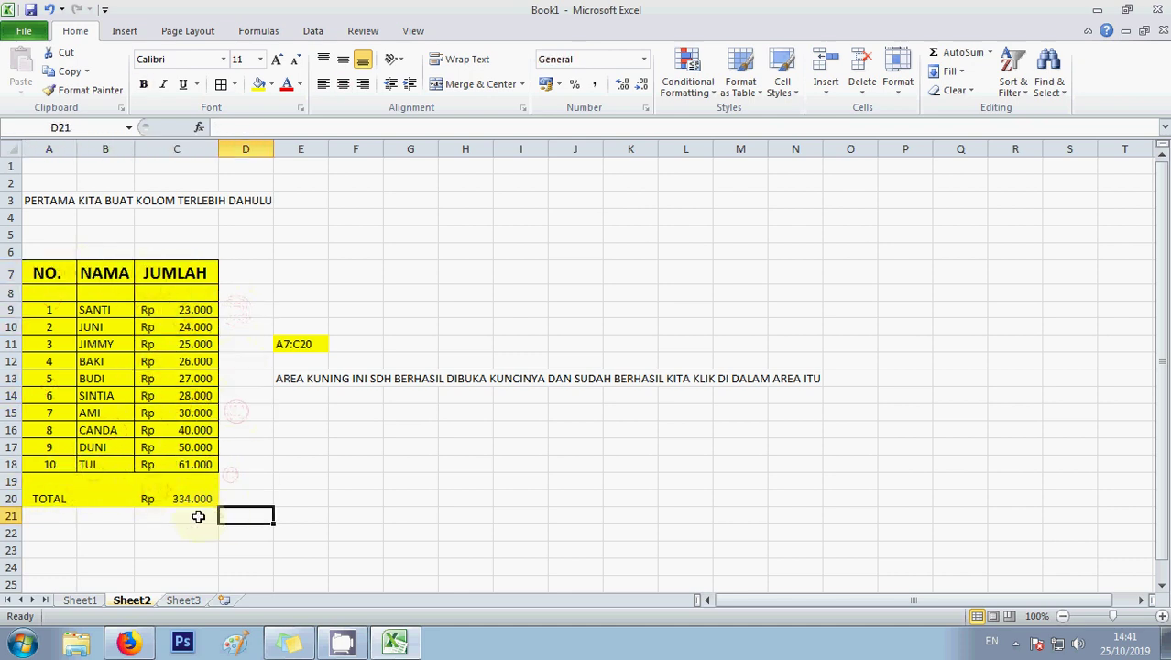
pyautogui.click(198, 516)
pyautogui.click(96, 530)
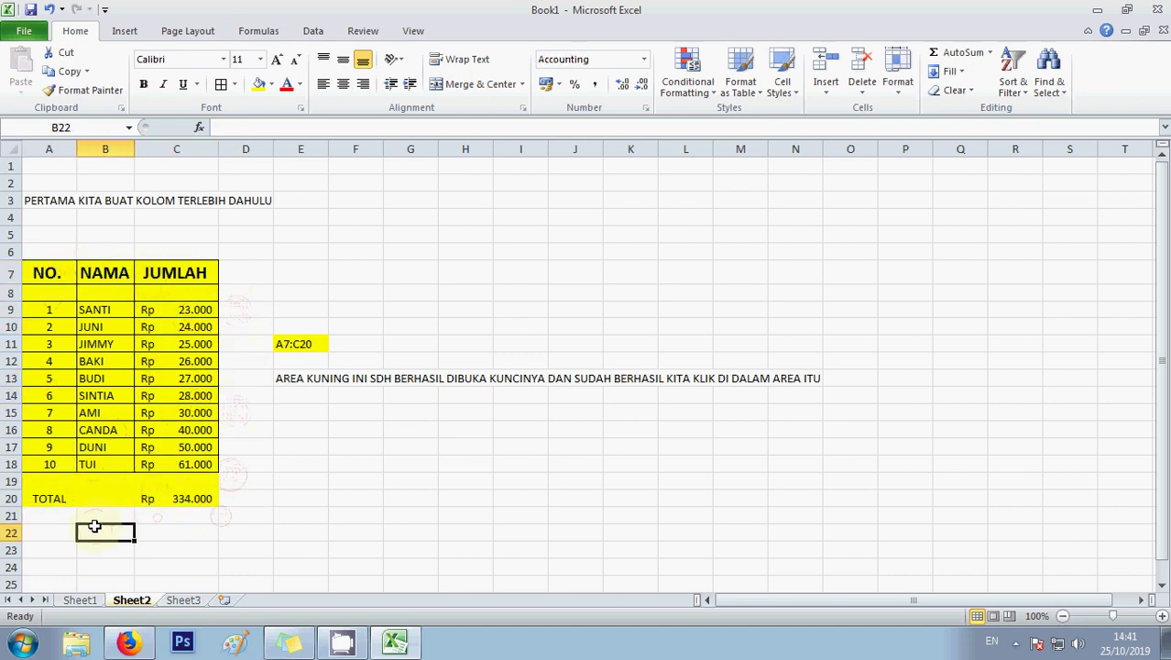
pyautogui.click(301, 399)
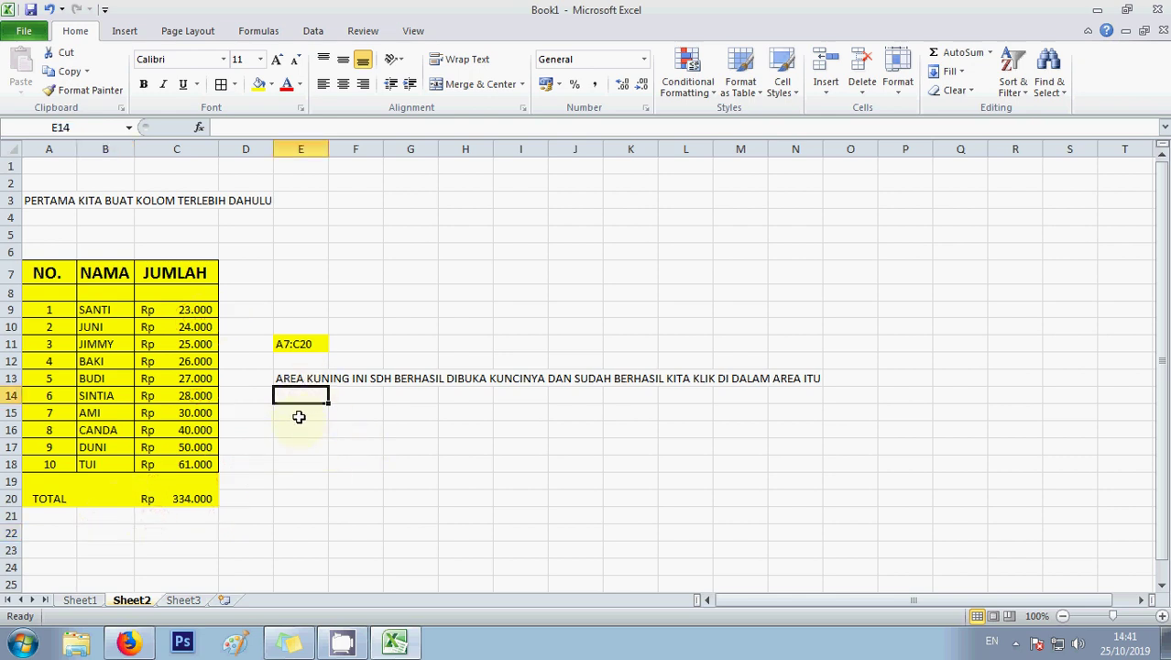
pyautogui.click(163, 409)
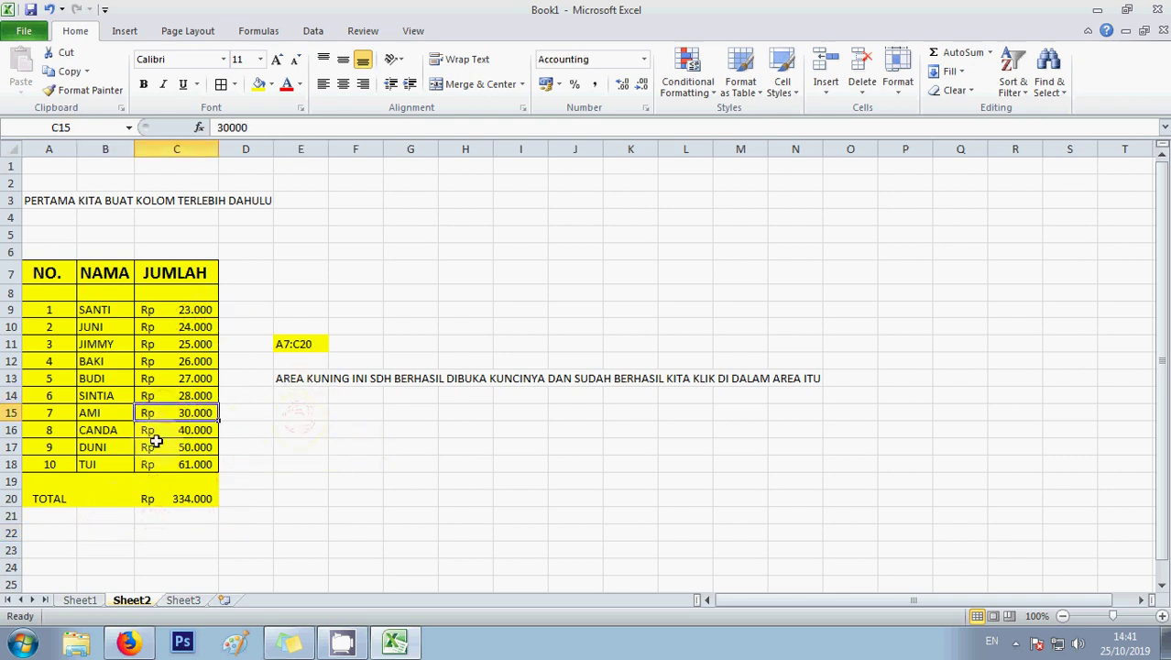
pyautogui.click(102, 481)
pyautogui.click(123, 310)
pyautogui.click(176, 310)
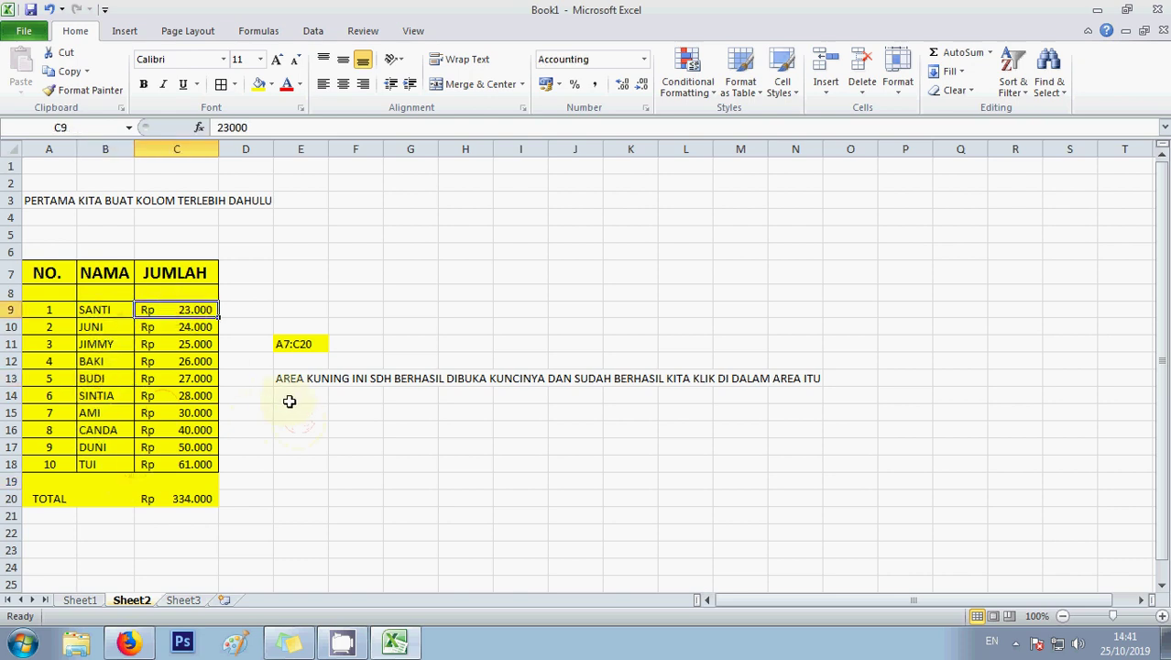
pyautogui.click(294, 412)
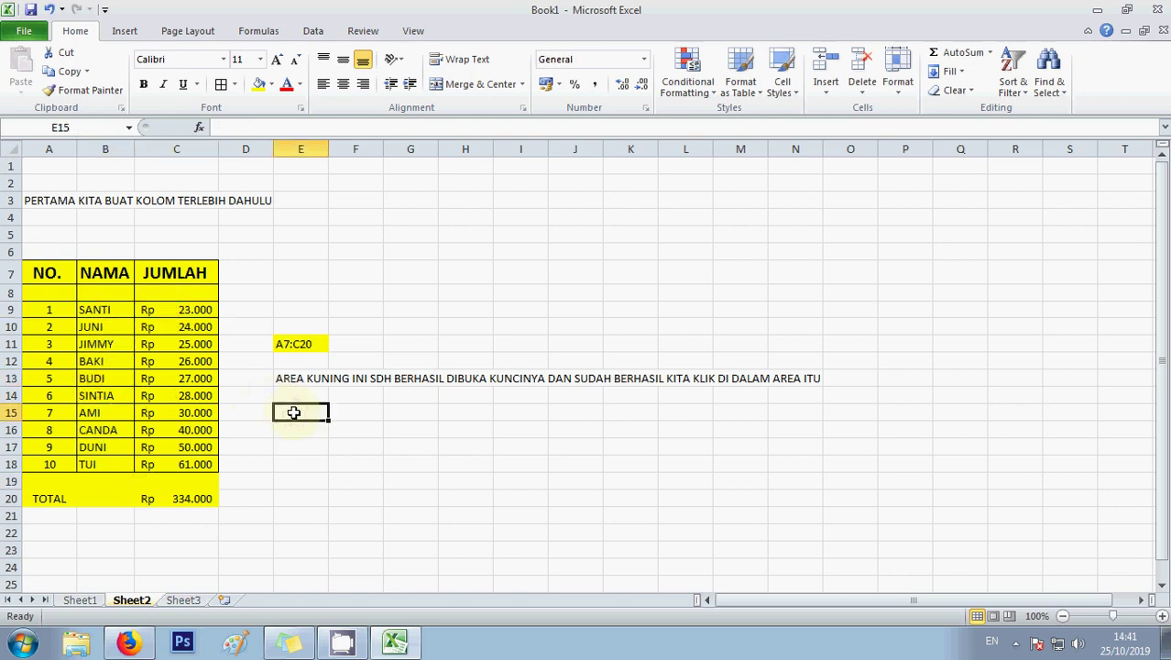
# Step: Enter the question 'DAN BAGAIMANA UNTUK MEMFILTER AREA YG KITA KUNCI????' in E15
pyautogui.write('DAN')
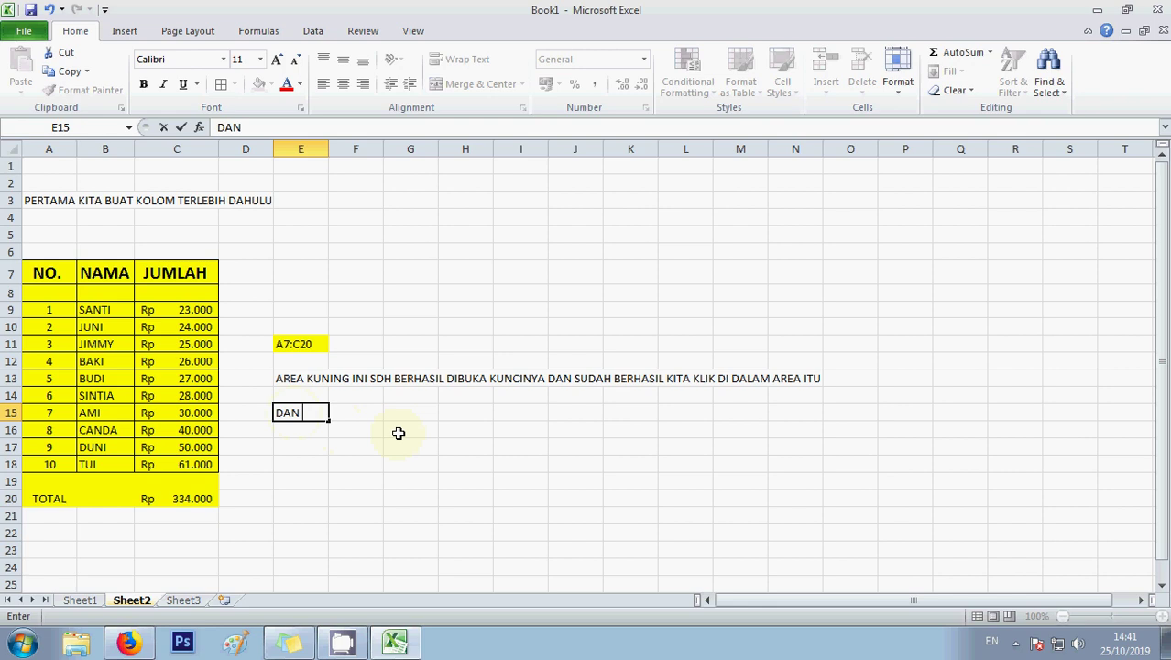
pyautogui.write(' BAGAIMANAK')
pyautogui.write('AH')
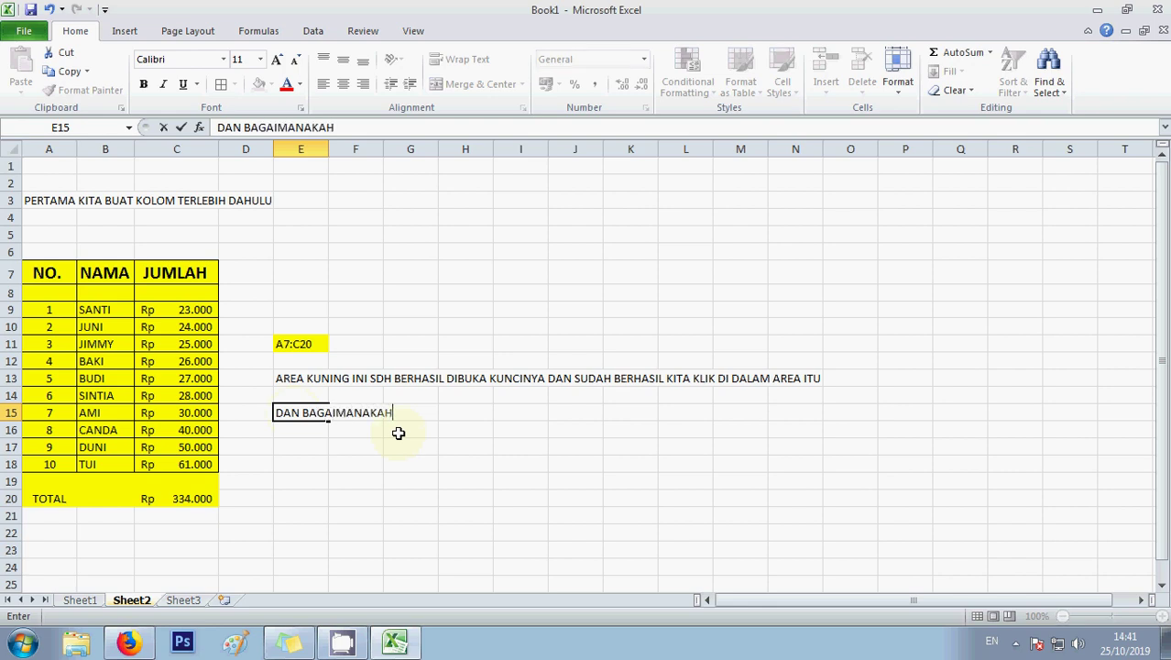
pyautogui.write(' UNTUK MEM')
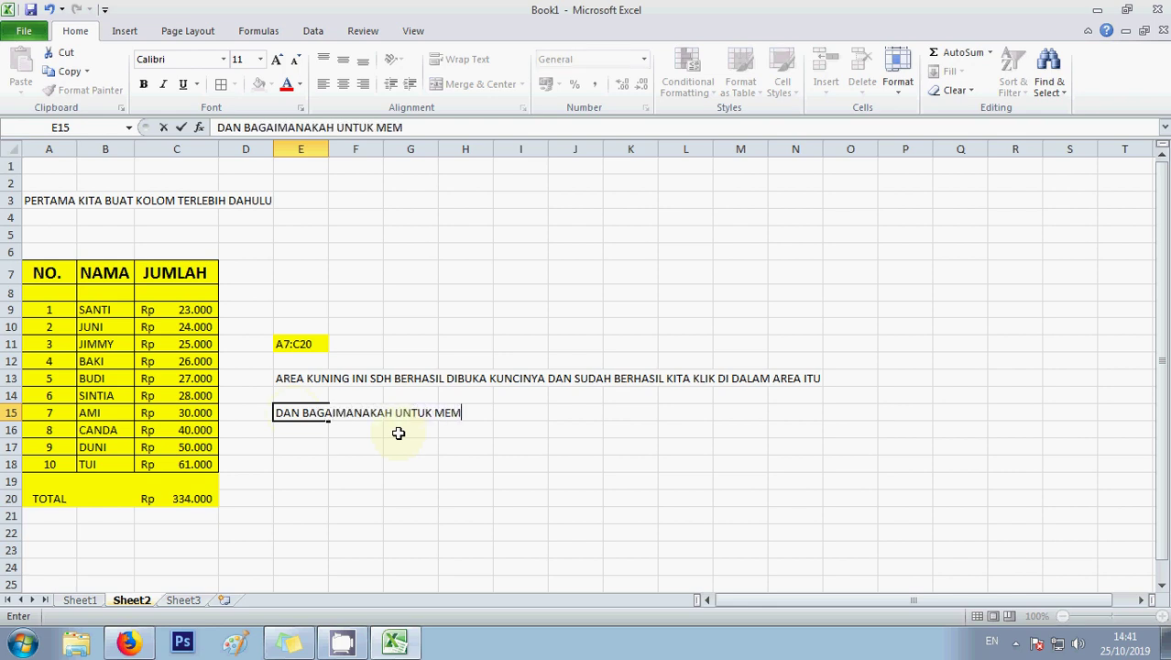
pyautogui.write('FILTER')
pyautogui.write(' AREA Y')
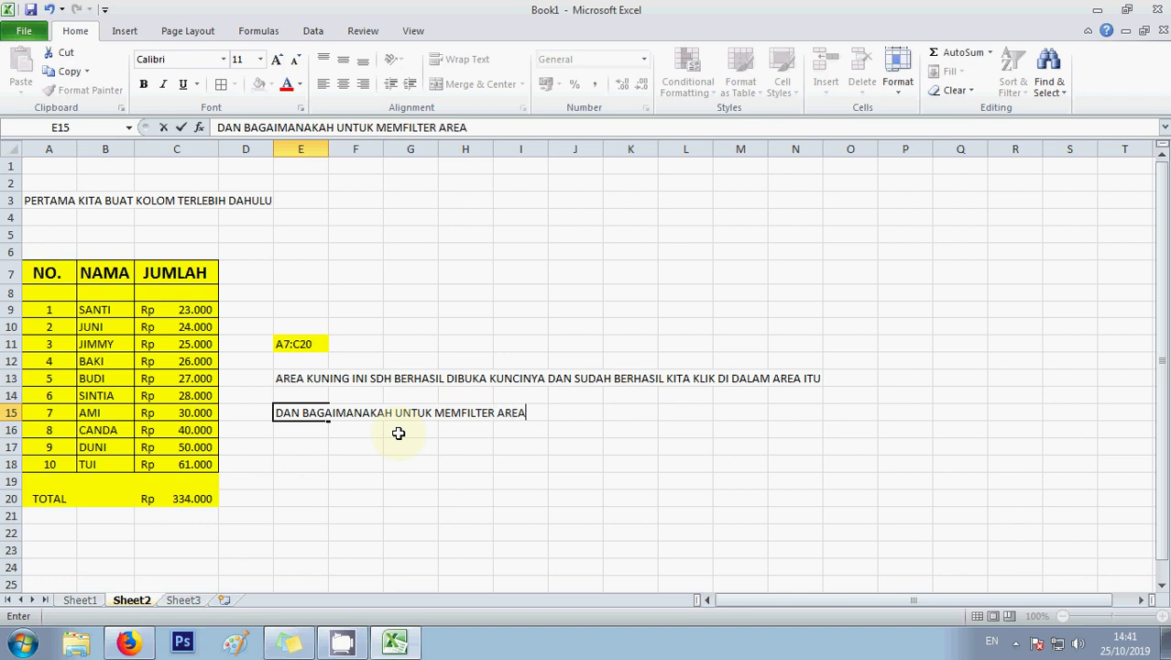
pyautogui.write('G KITA KU')
pyautogui.write('NCI')
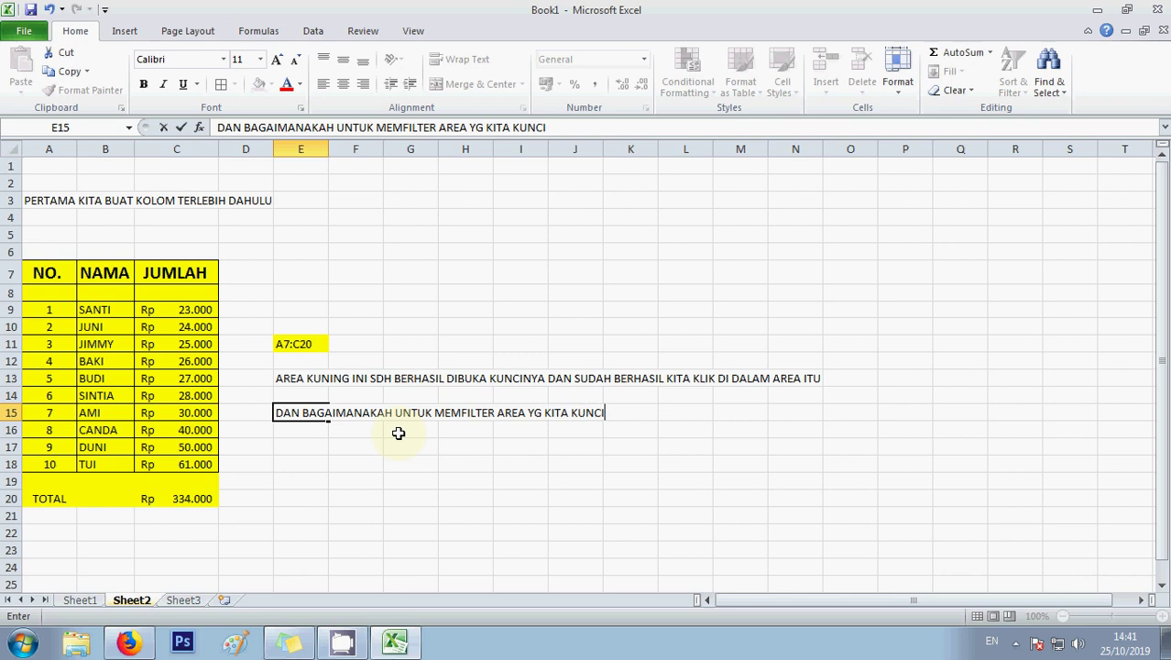
pyautogui.write('????')
pyautogui.press('Return')
# Step: Type 'KITA BISA FILTER DG MENAMBAHKAN CENTANG PADA PROTECT SHEET SEPERTI VIDEO BERIKUT' in E16, fixing the typo
pyautogui.write('KITA B')
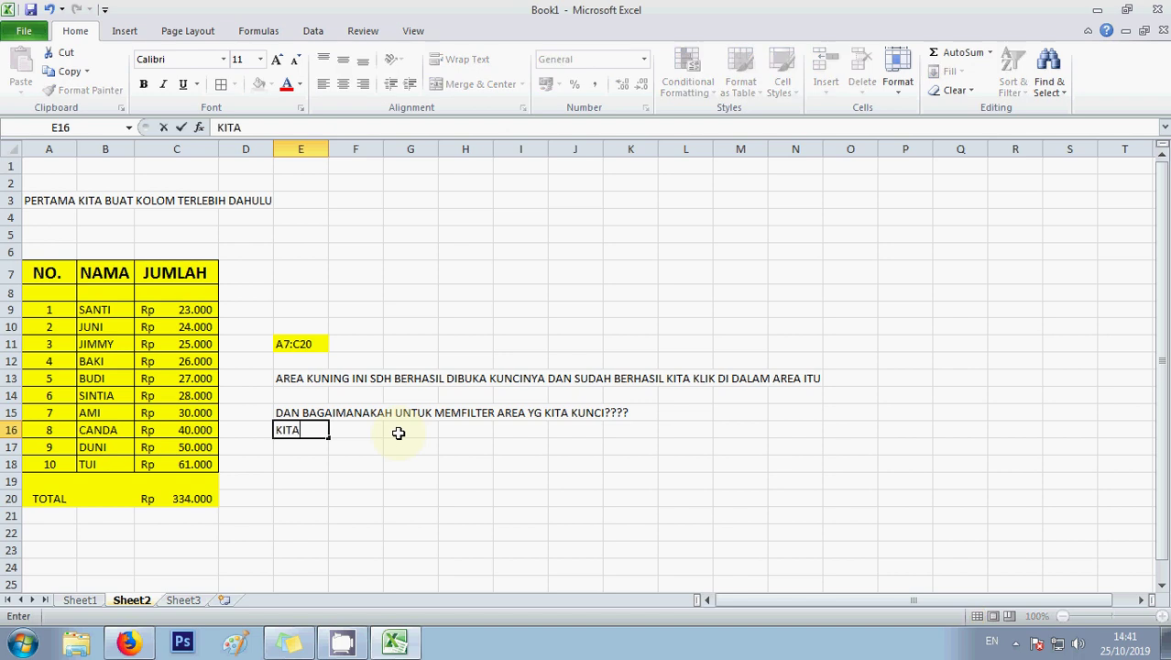
pyautogui.write('ISA FIL')
pyautogui.write('TER ')
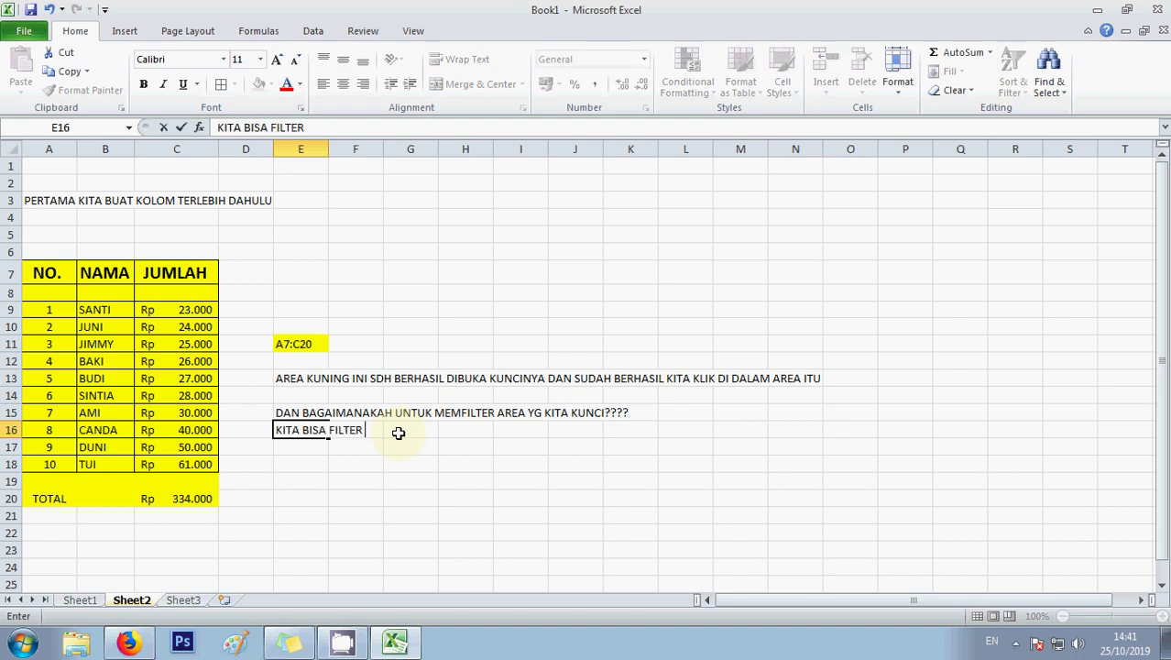
pyautogui.write('DG ')
pyautogui.write('MENAMBAH')
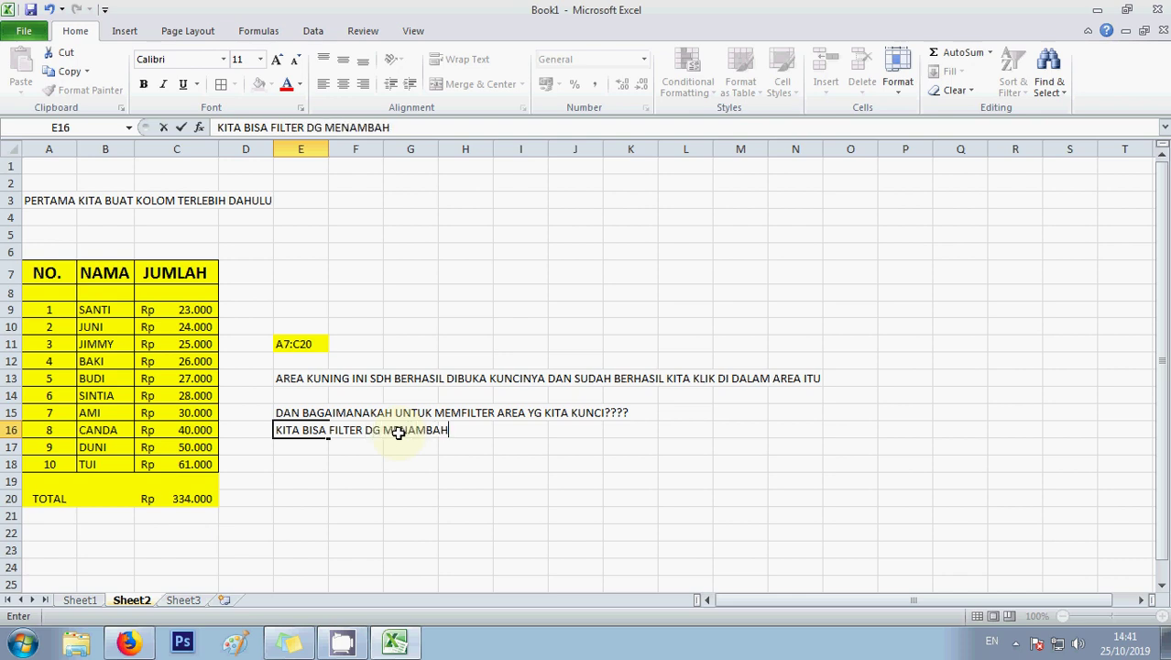
pyautogui.write('KAN C')
pyautogui.write('ENTANG PA')
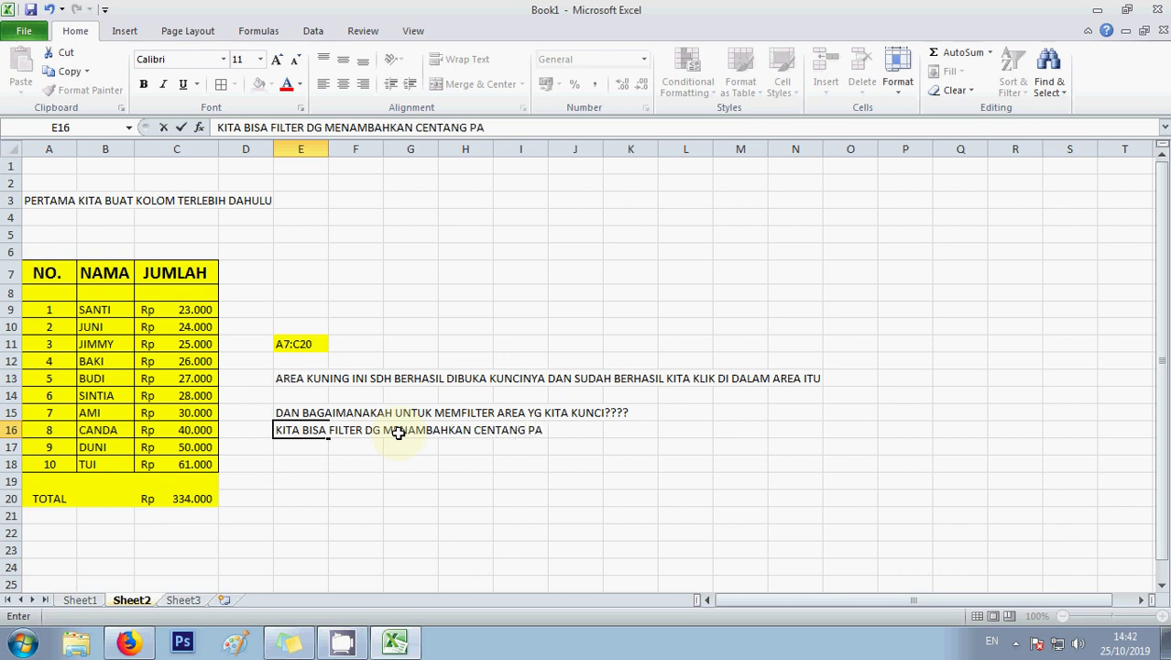
pyautogui.write('DA PROT')
pyautogui.write('ECT S')
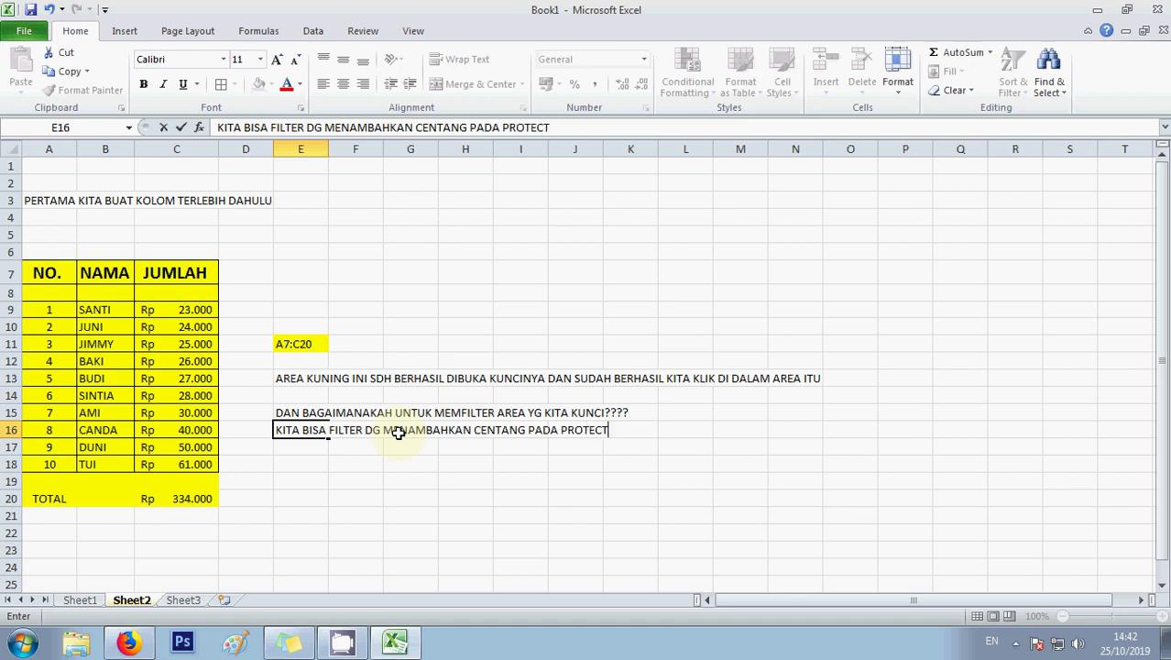
pyautogui.write('G')
pyautogui.press('BackSpace')
pyautogui.write('HEET SE')
pyautogui.write('PERTI')
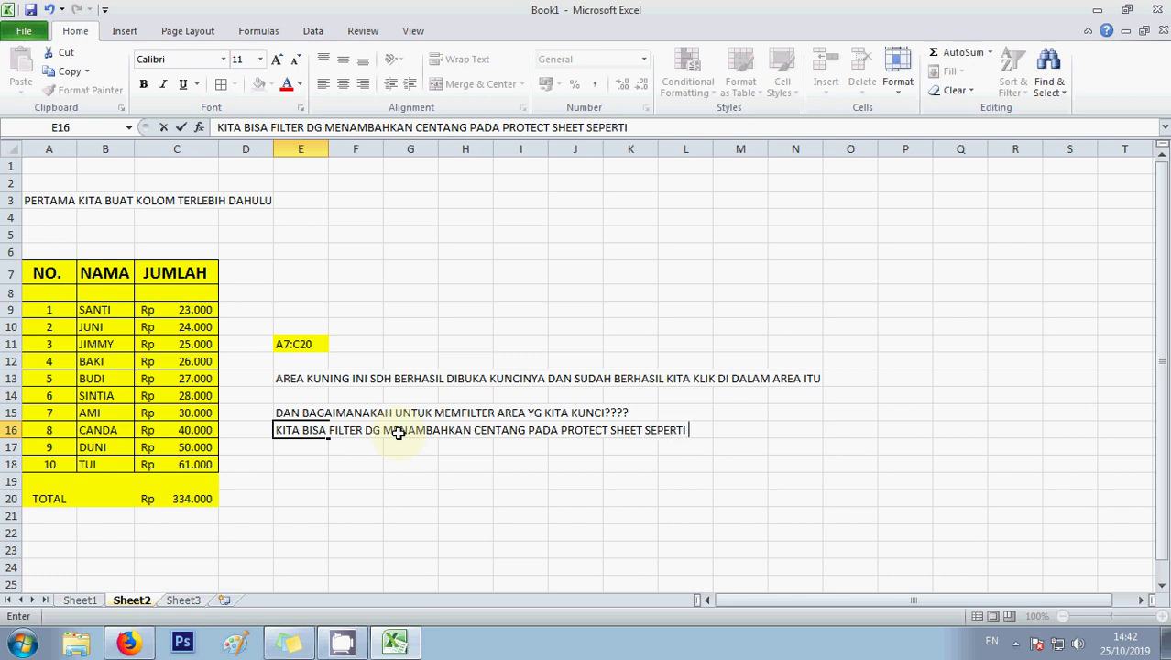
pyautogui.write(' VIDEO BE')
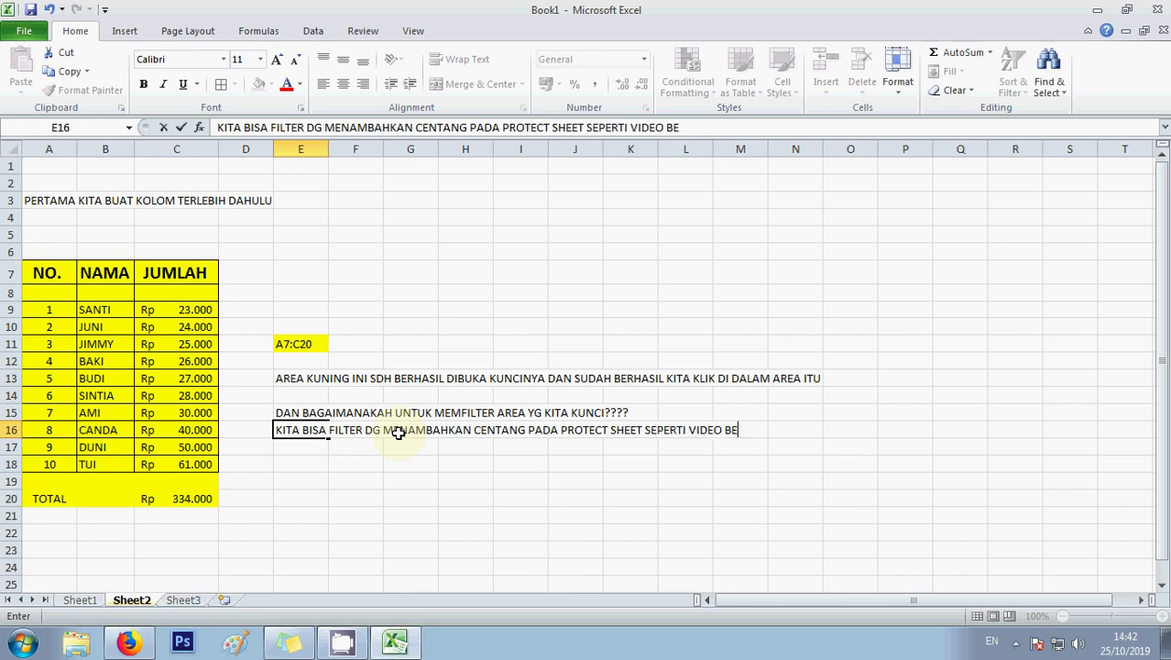
pyautogui.write('RIKUT')
# Step: Turn on Filter for the yellow table A7:C20 via Sort & Filter
pyautogui.click(687, 272)
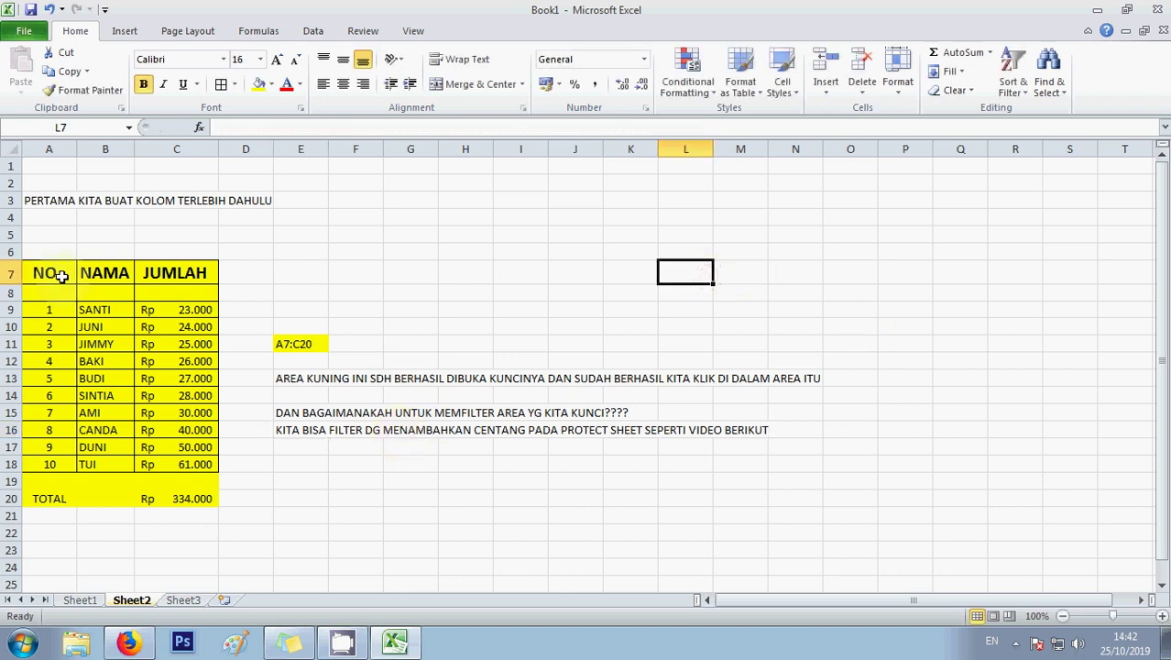
pyautogui.moveTo(60, 276); pyautogui.dragTo(188, 502)
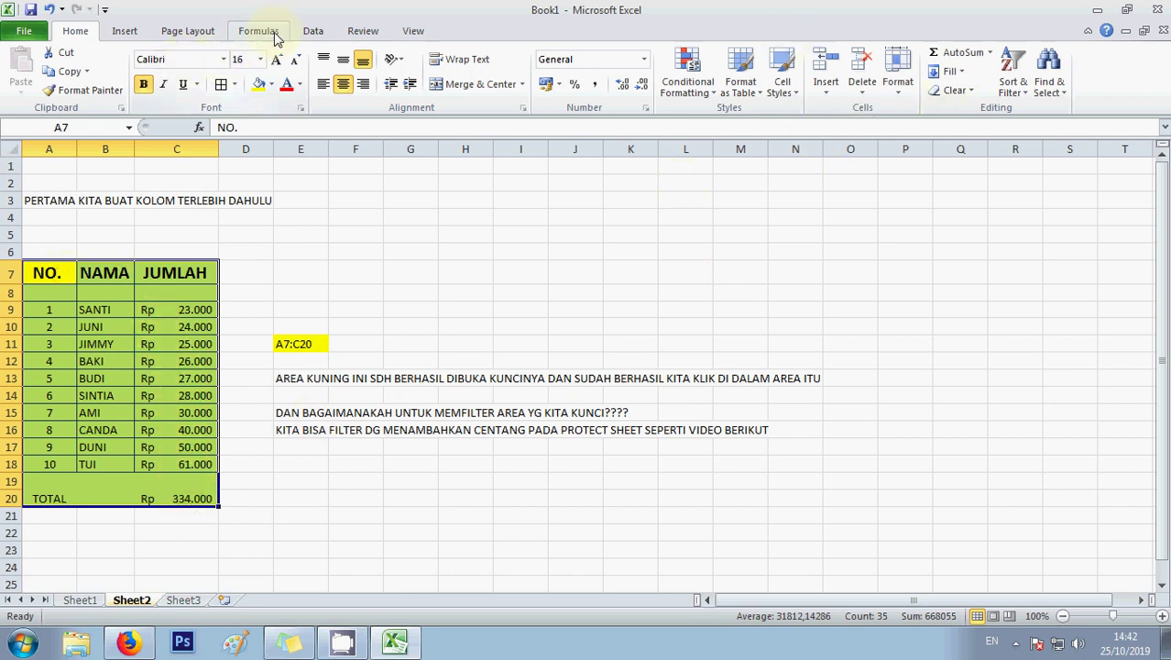
pyautogui.click(310, 31)
pyautogui.click(95, 36)
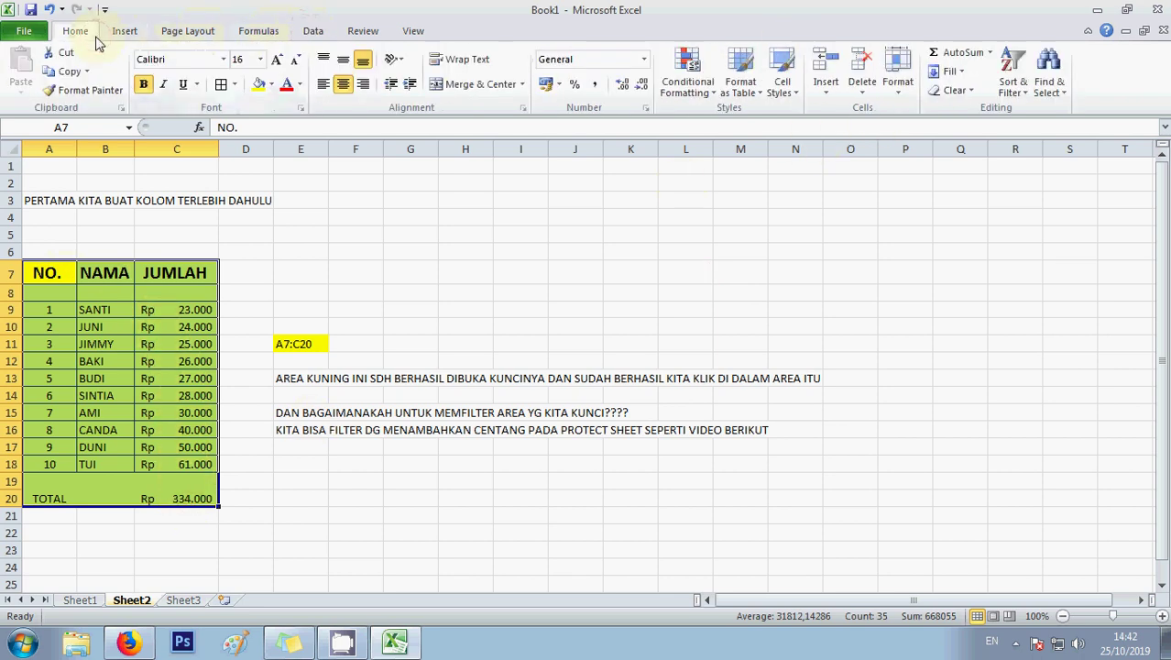
pyautogui.click(1021, 91)
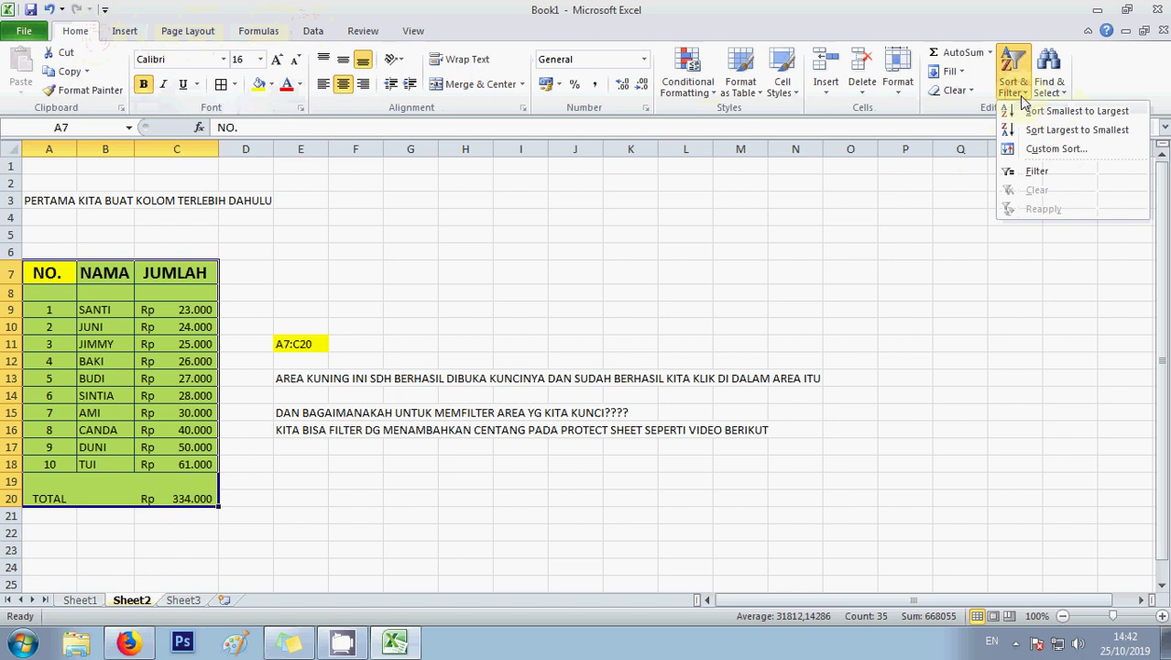
pyautogui.click(1031, 170)
pyautogui.click(183, 326)
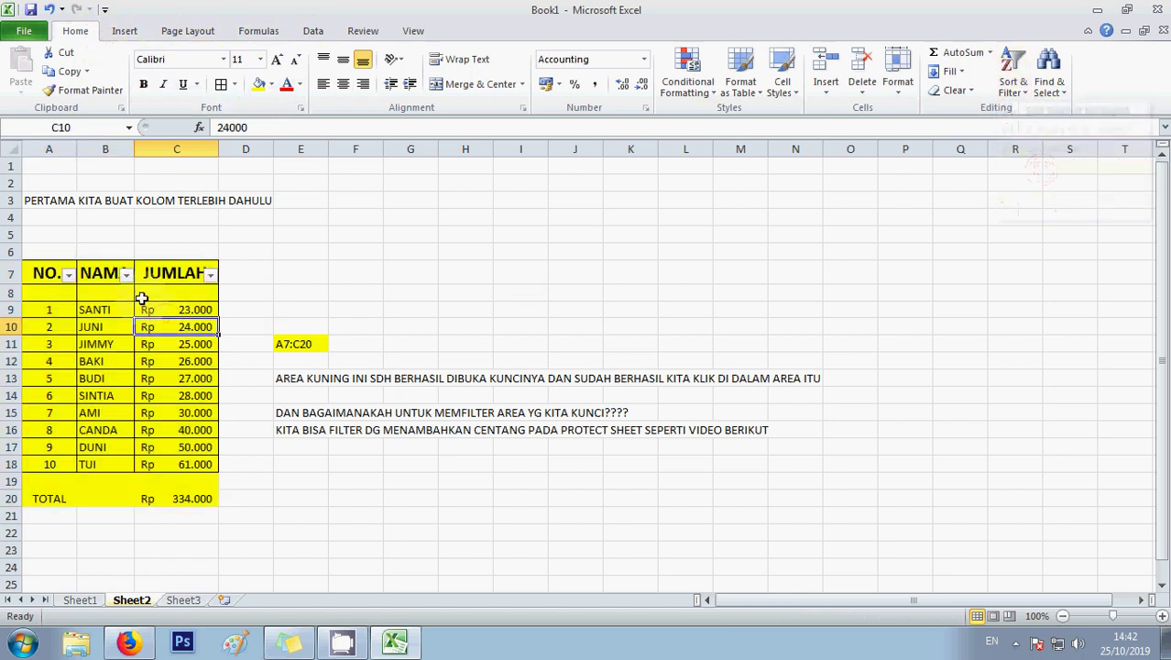
# Step: Open and close the JUMLAH and NAMA filter drop-downs to check them
pyautogui.click(210, 275)
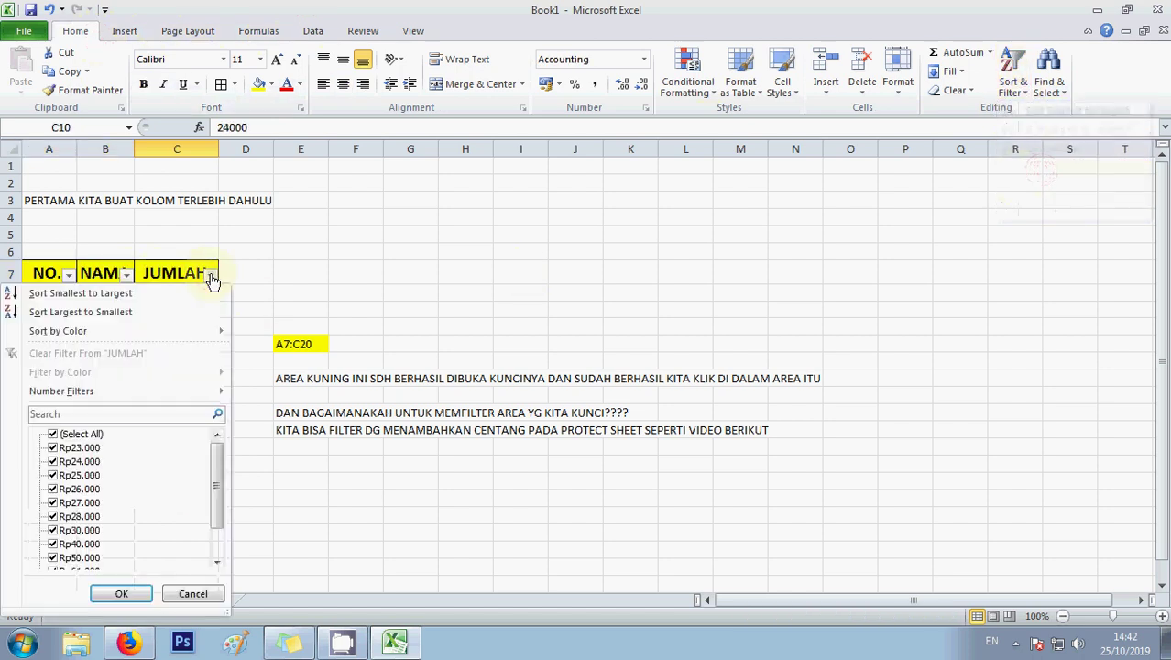
pyautogui.click(320, 275)
pyautogui.click(125, 275)
pyautogui.click(314, 256)
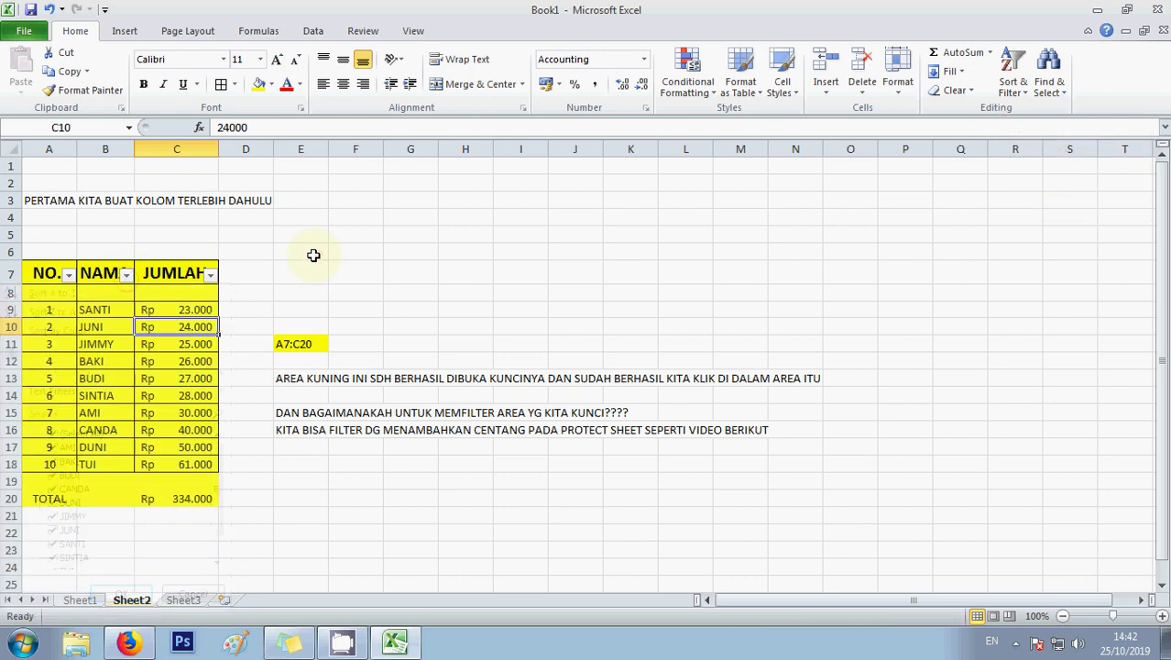
pyautogui.click(300, 447)
# Step: Enter 'LIHAT VIDEO INI PERTAMA/AWALNYA TIDAK BISA KITA FILTER' in E18 and 'SETELAH KITA KUNCI CELLNYA' in E19
pyautogui.click(302, 465)
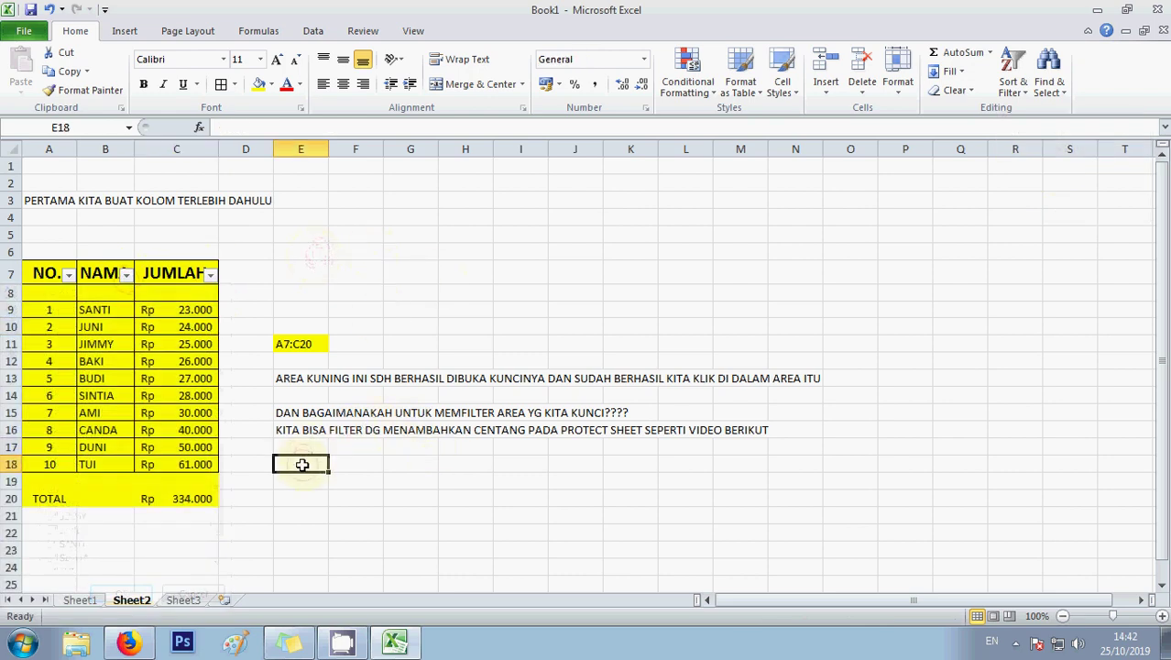
pyautogui.write('LI')
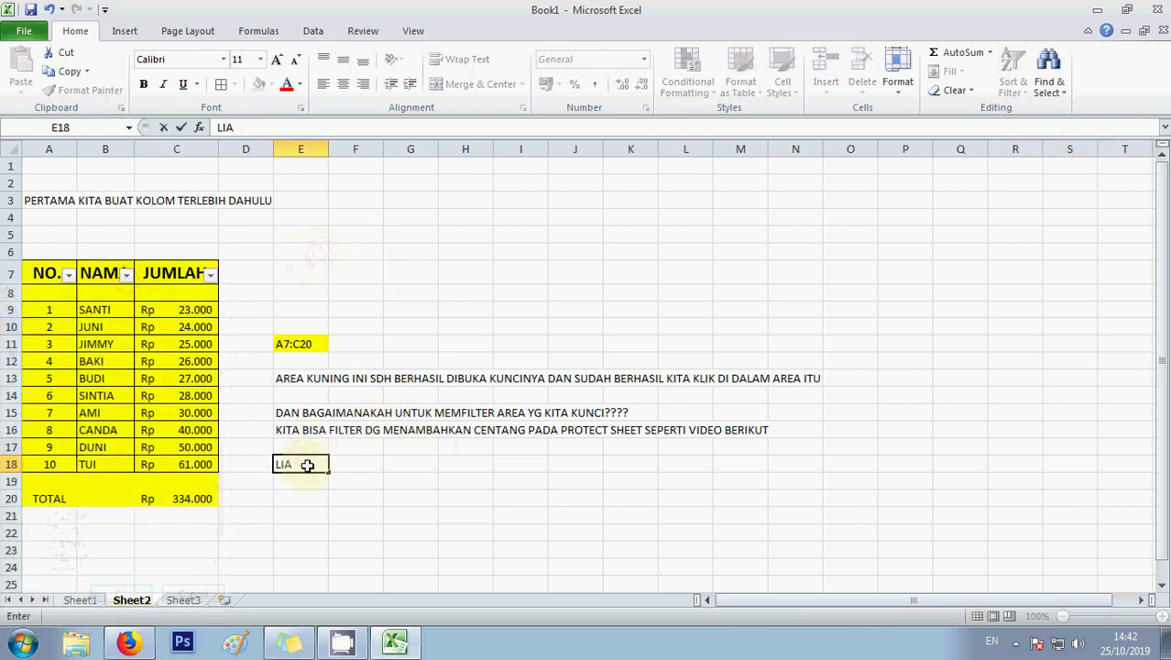
pyautogui.write('HAT VI')
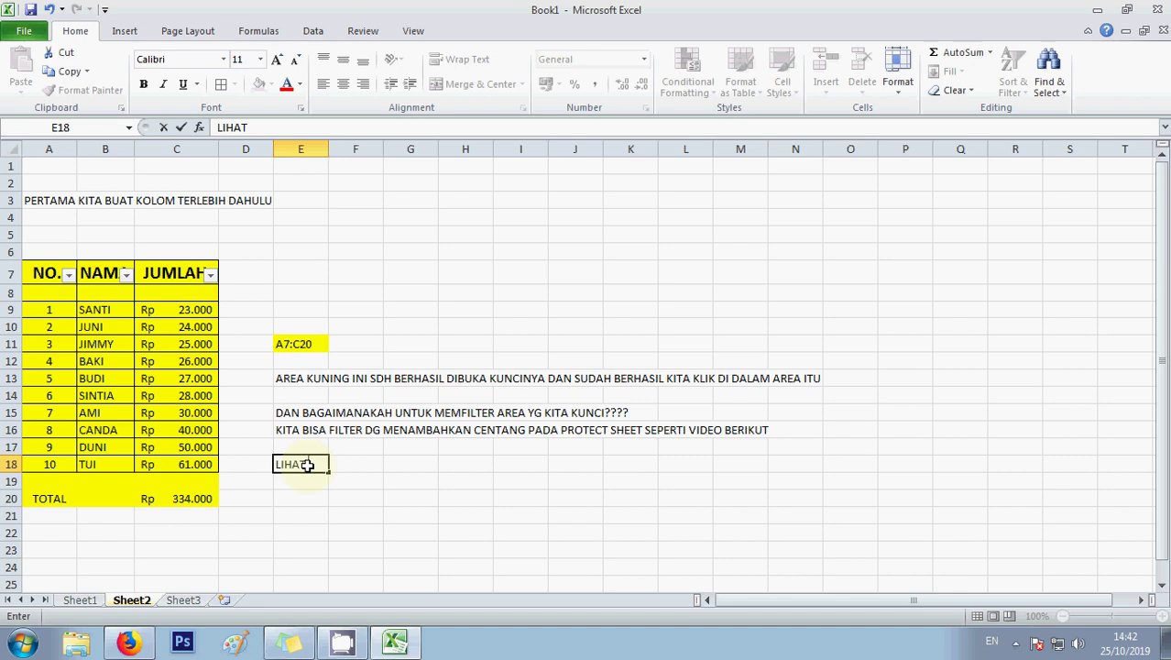
pyautogui.write('DEO I')
pyautogui.write('NI')
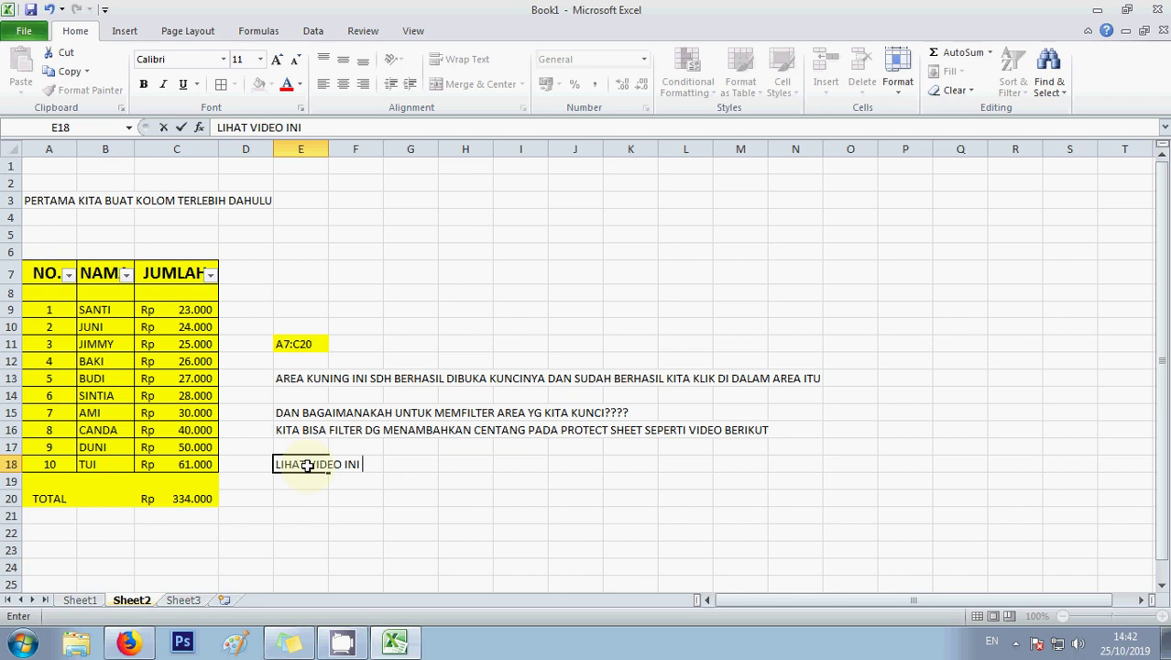
pyautogui.write(' PERTAMA')
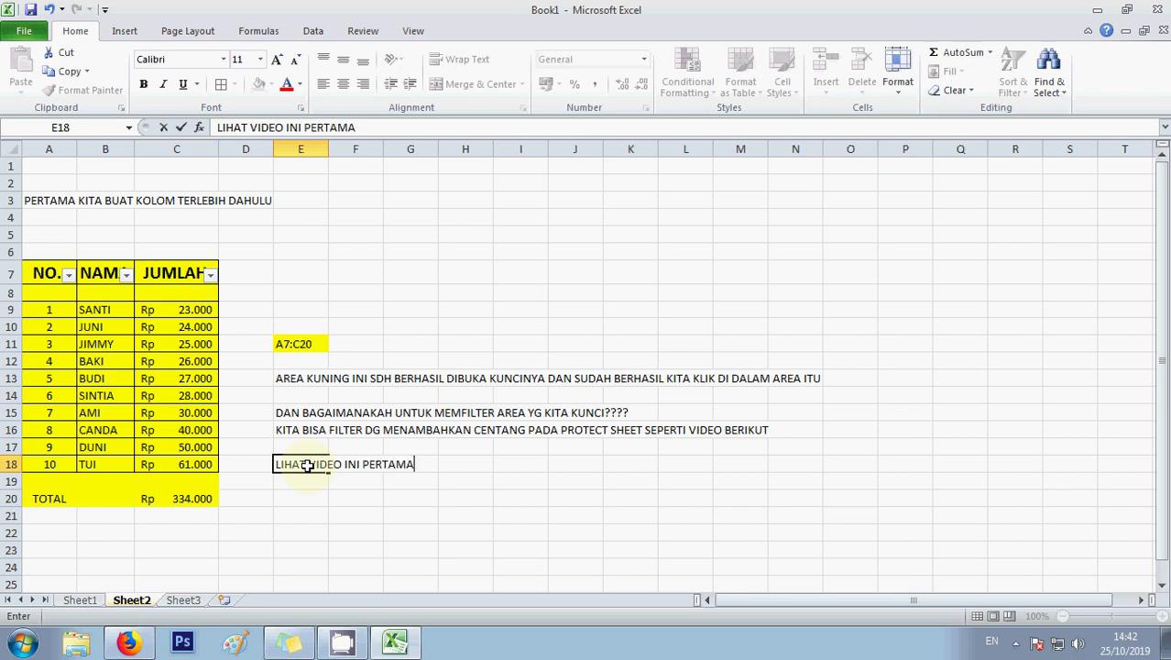
pyautogui.write('/AWALNYA T')
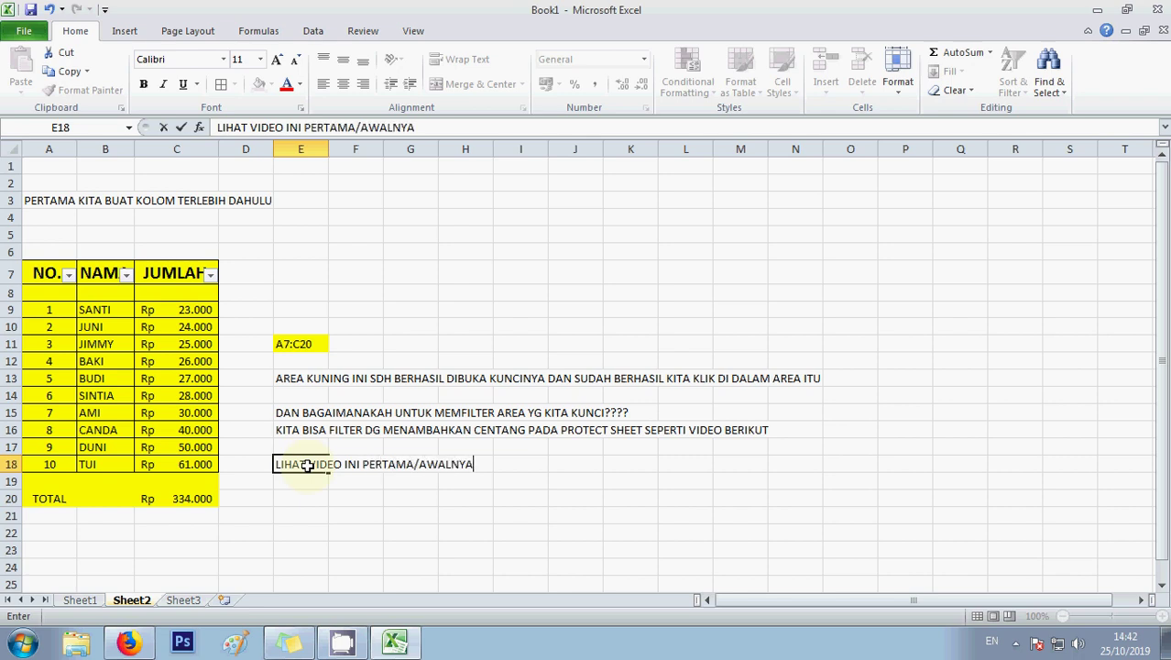
pyautogui.write('IDAK BIS')
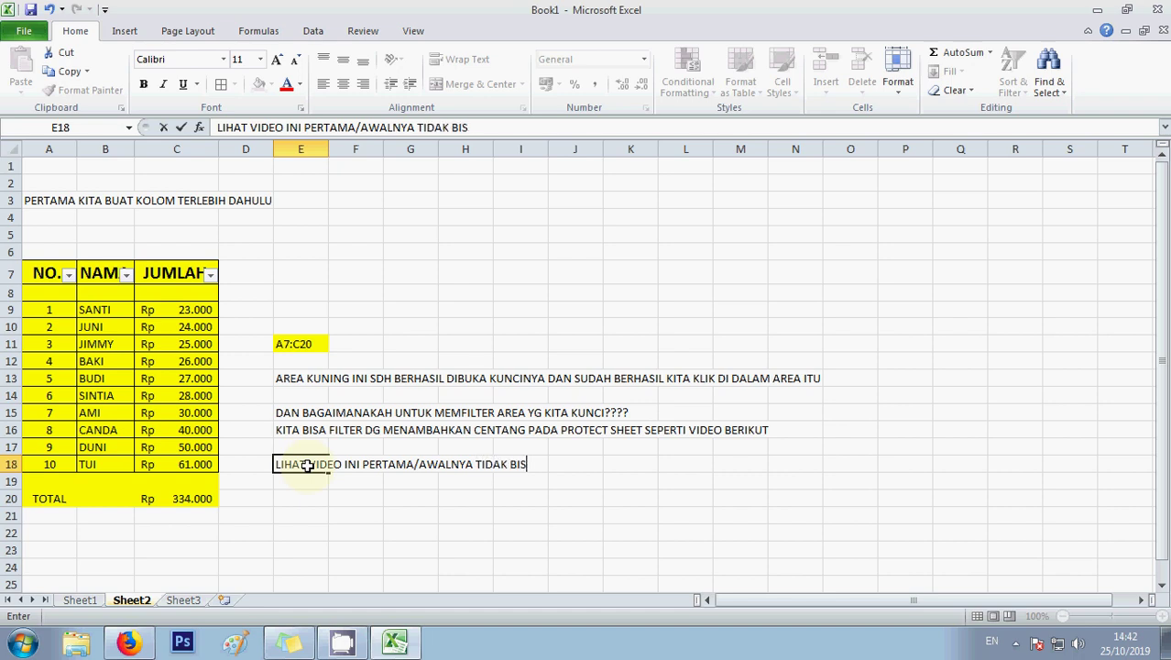
pyautogui.write('A KITA FILTER')
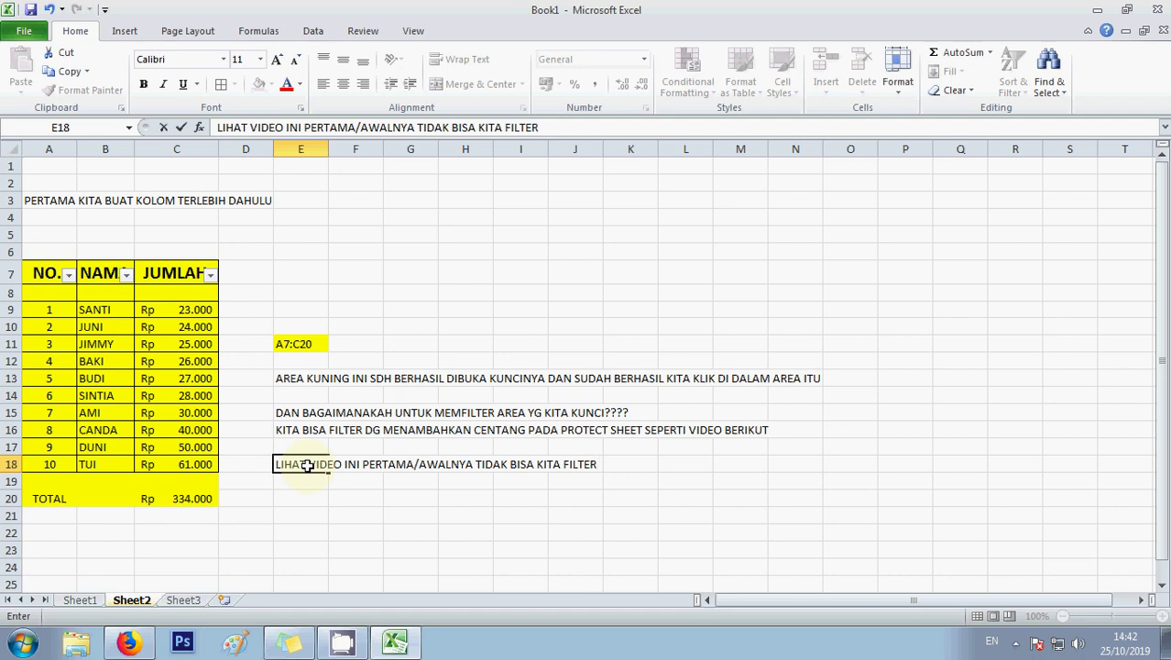
pyautogui.press('Return')
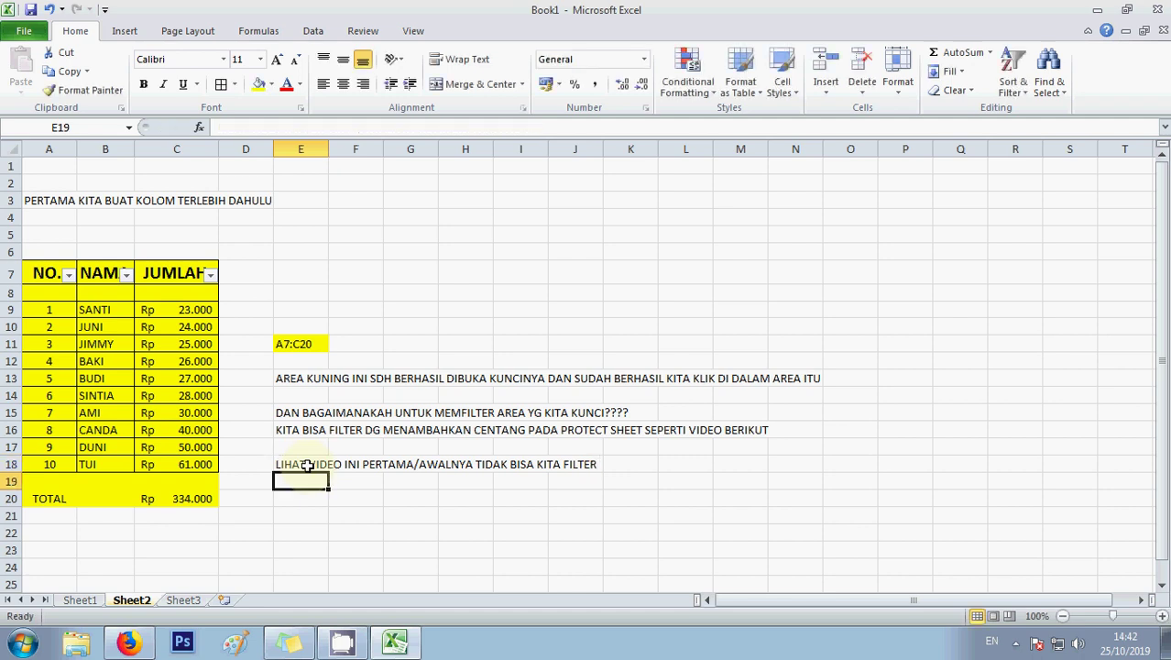
pyautogui.write('SETELA')
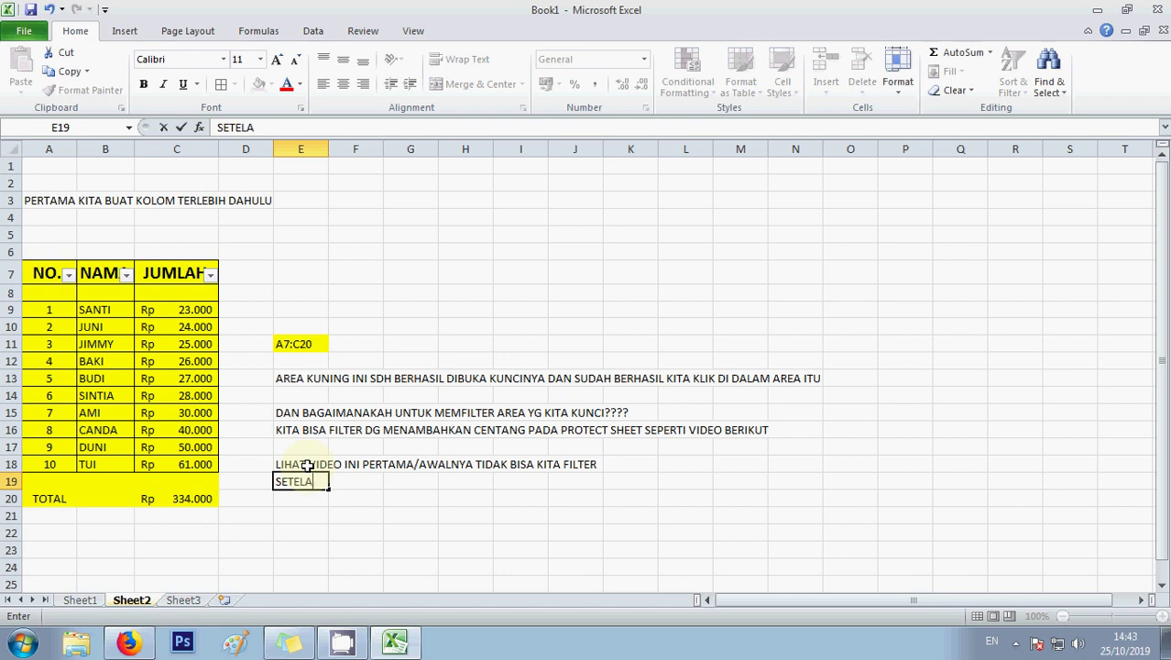
pyautogui.write('H KITA KUN')
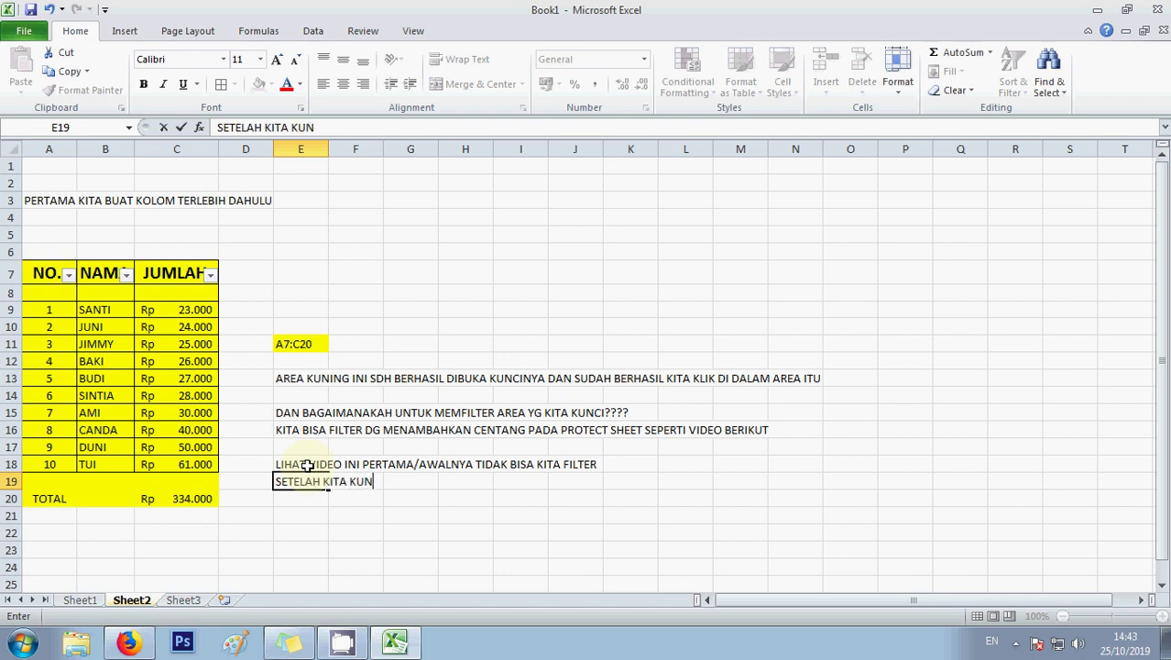
pyautogui.write('CI CELLN')
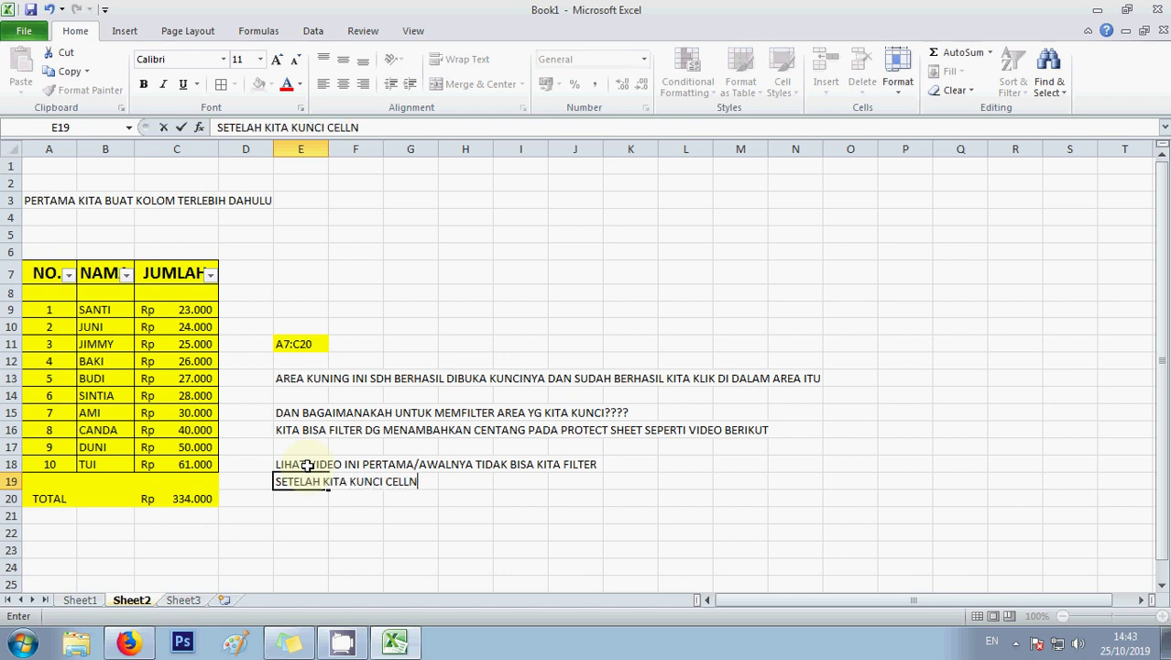
pyautogui.write('YA')
pyautogui.click(407, 495)
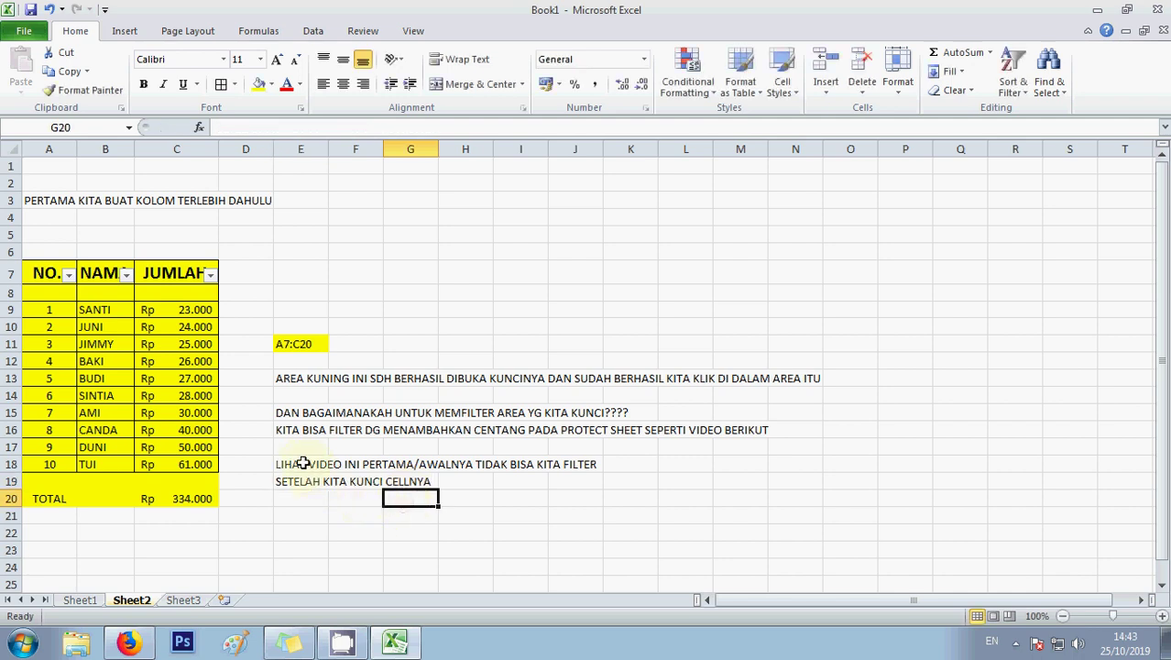
# Step: Shade the note rows E18:J19 yellow
pyautogui.moveTo(309, 469); pyautogui.dragTo(601, 487)
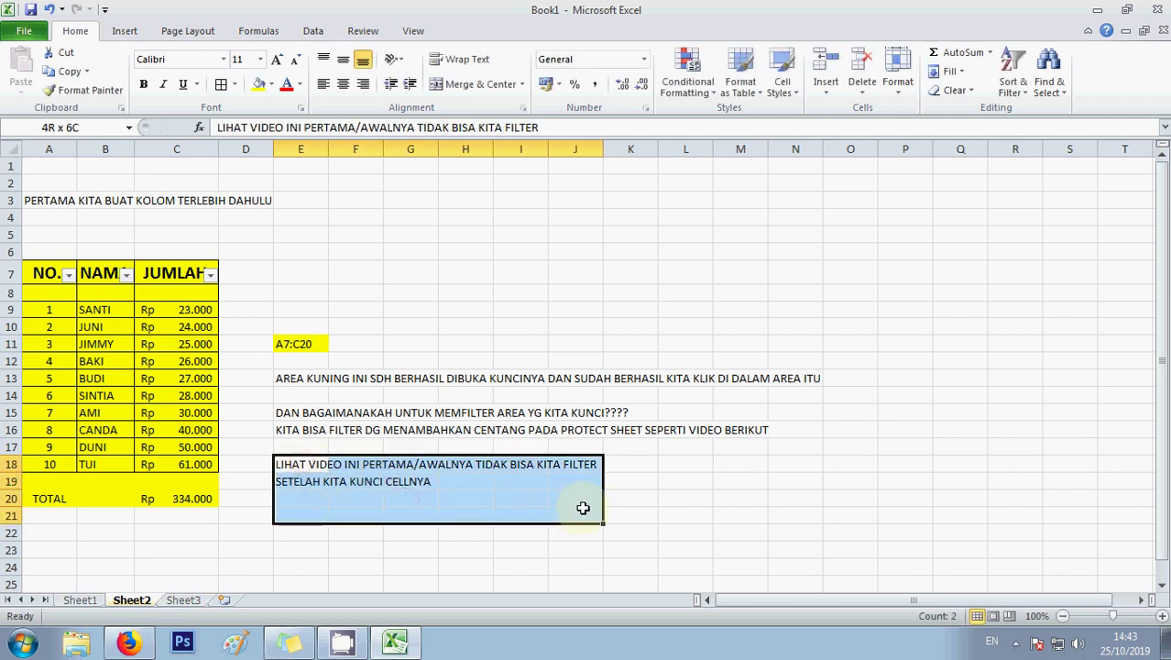
pyautogui.click(260, 83)
pyautogui.click(466, 395)
pyautogui.click(283, 503)
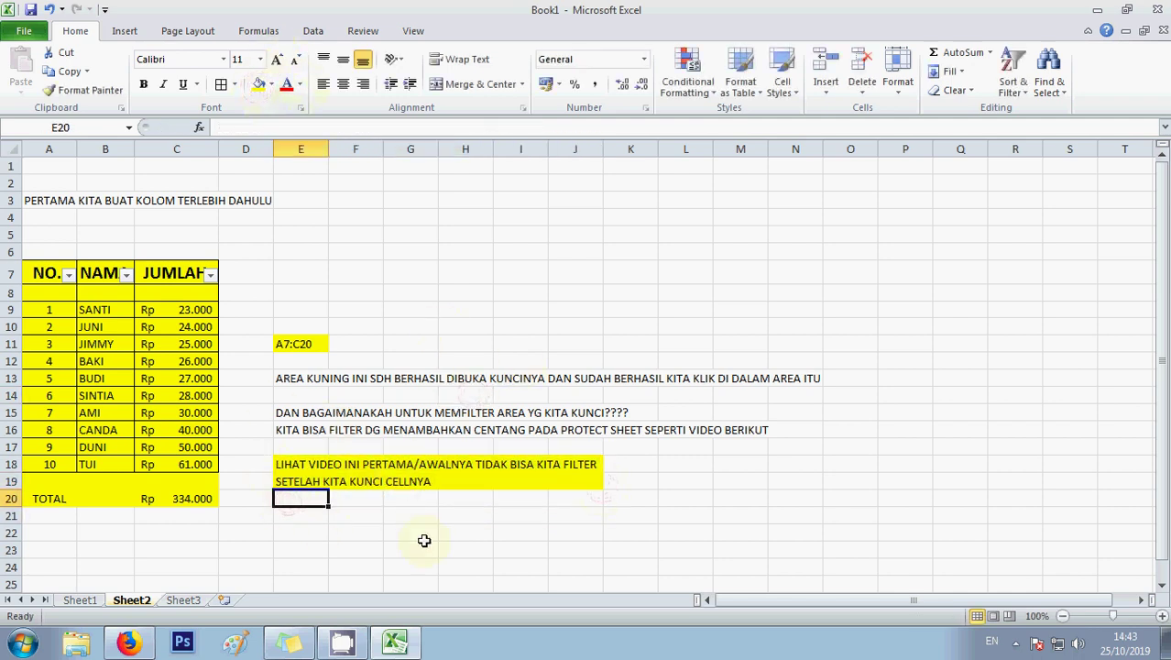
pyautogui.click(305, 516)
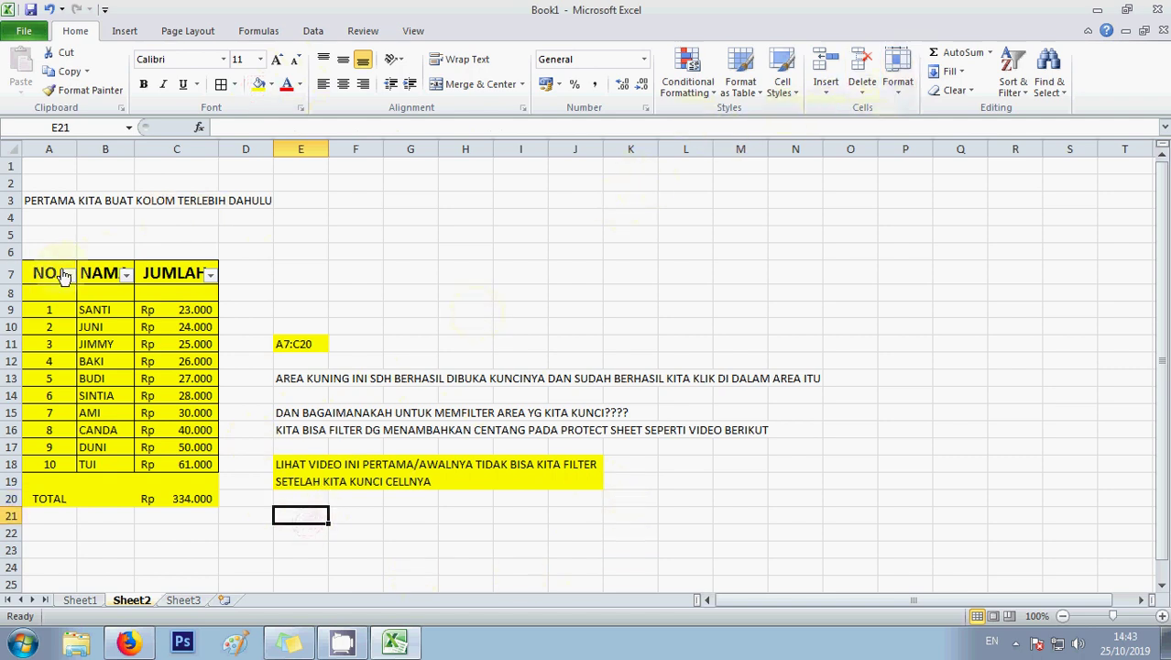
# Step: With A7:C20 selected, protect Sheet2 with a password using Format > Protect Sheet
pyautogui.moveTo(29, 273); pyautogui.dragTo(162, 498)
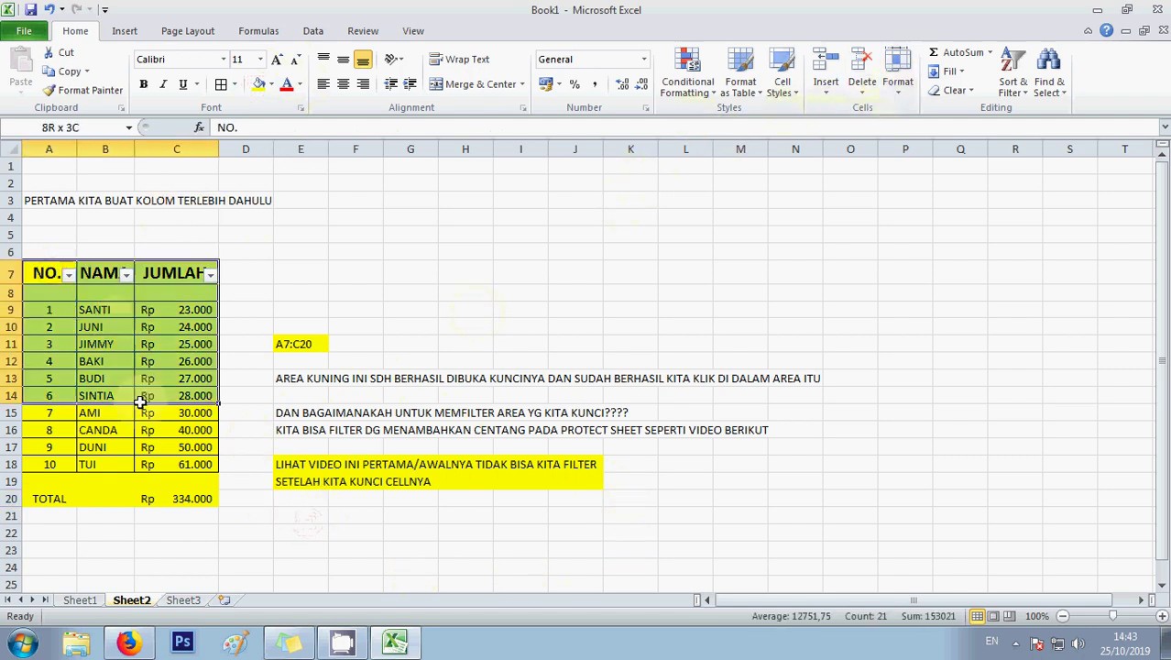
pyautogui.click(895, 82)
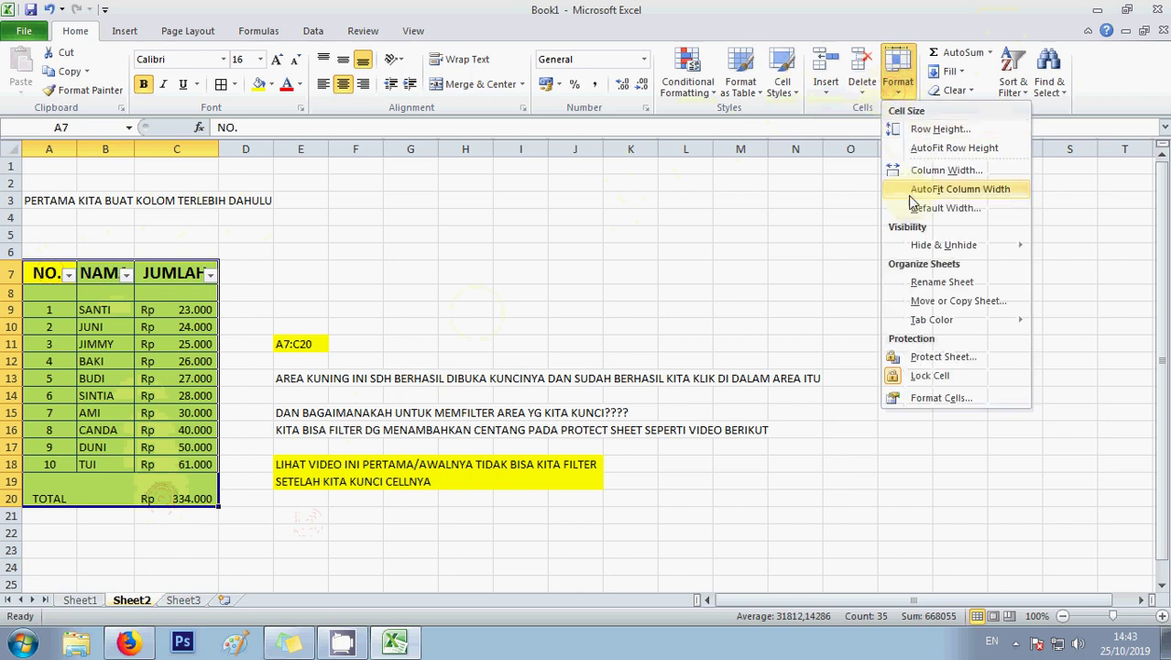
pyautogui.click(934, 356)
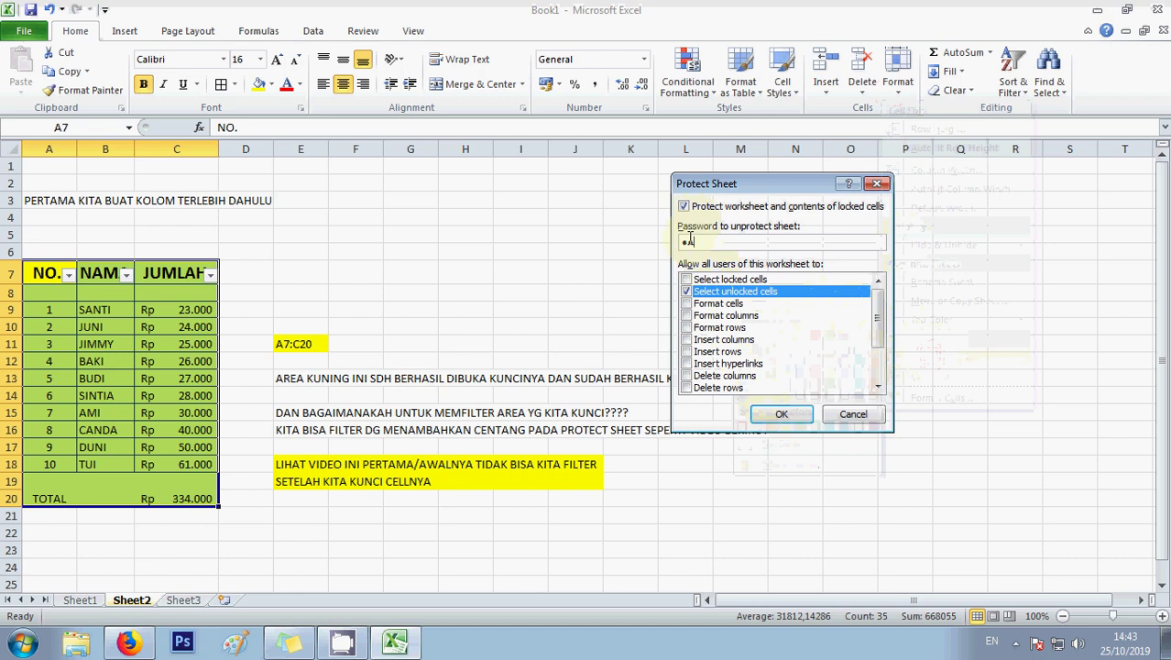
pyautogui.click(781, 413)
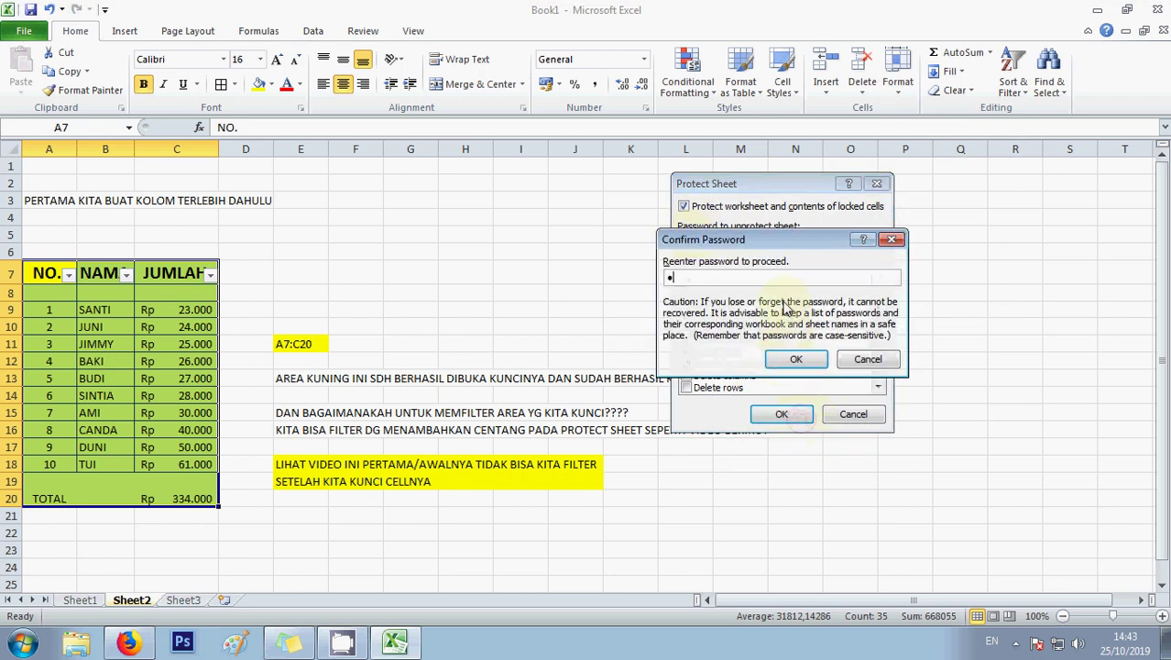
pyautogui.click(795, 358)
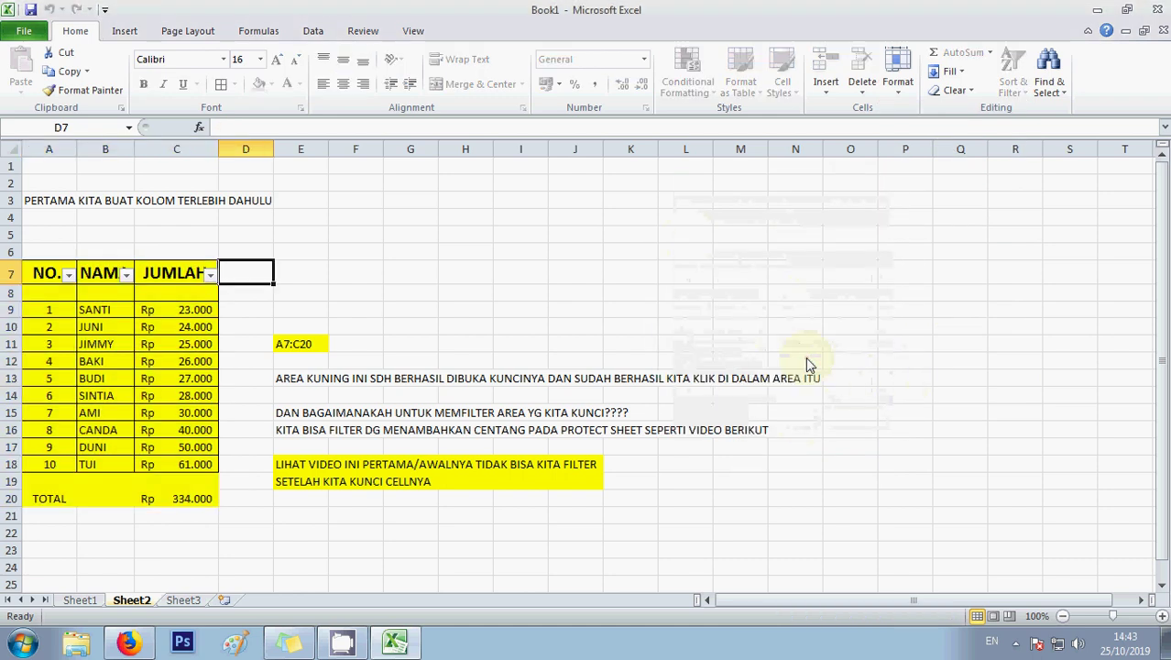
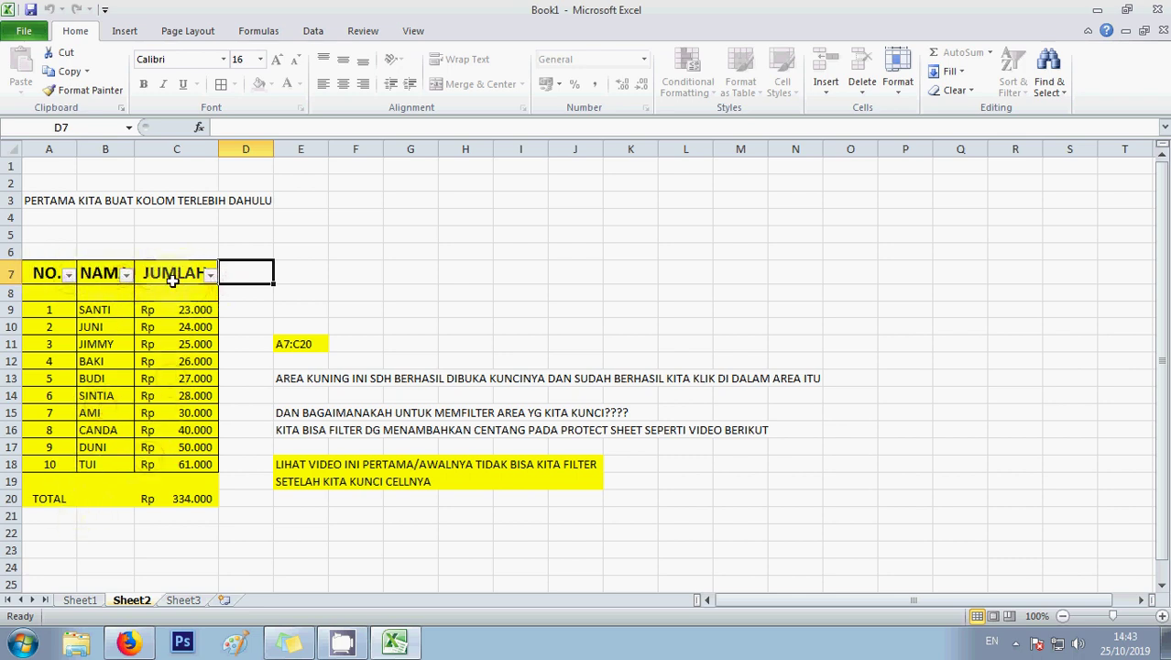
# Step: Try selecting cells C21, D7, C6, B6 and A6 around the protected table
pyautogui.click(145, 510)
pyautogui.click(238, 271)
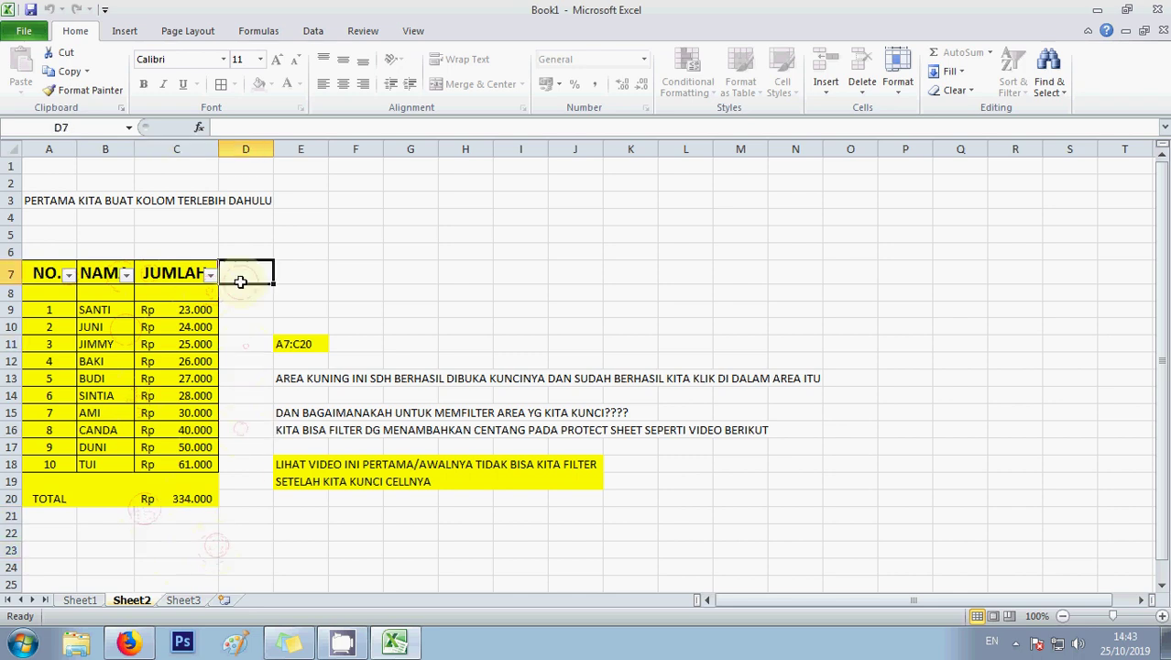
pyautogui.click(151, 245)
pyautogui.click(101, 250)
pyautogui.click(46, 248)
pyautogui.click(110, 249)
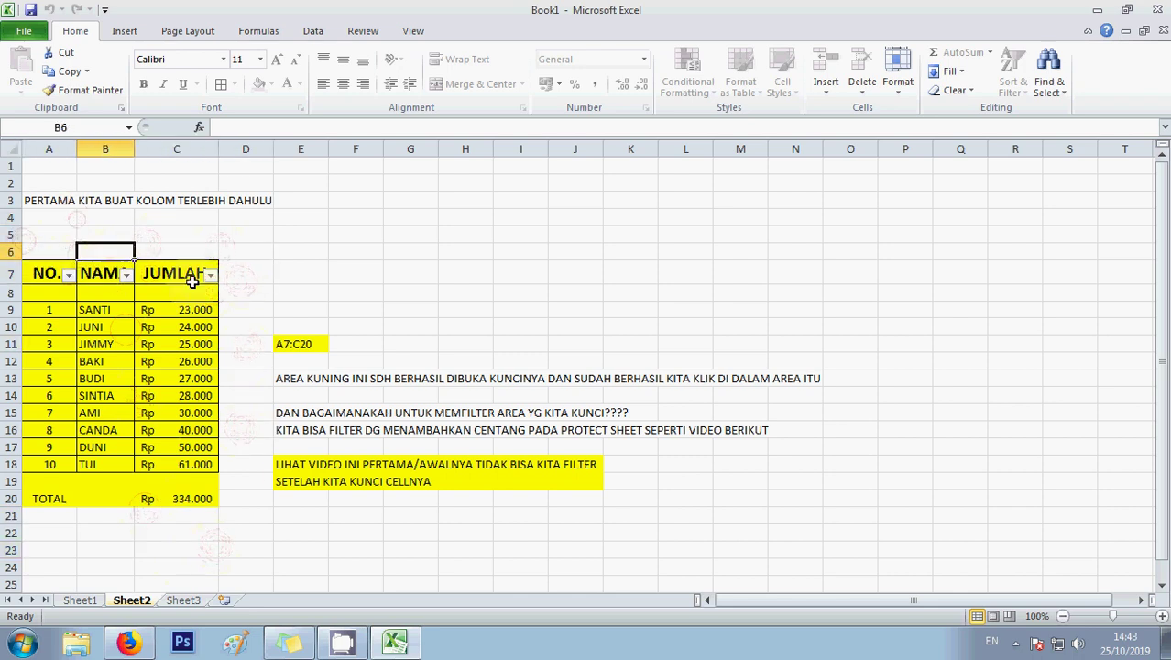
# Step: Enter 'KITA BELUM BISA MEMFILTER???? KOK BISA???' in E21 and 'SANTAI A===JA TEMAN ITU HANYA DIPENGATURANNYA' in E22
pyautogui.click(299, 517)
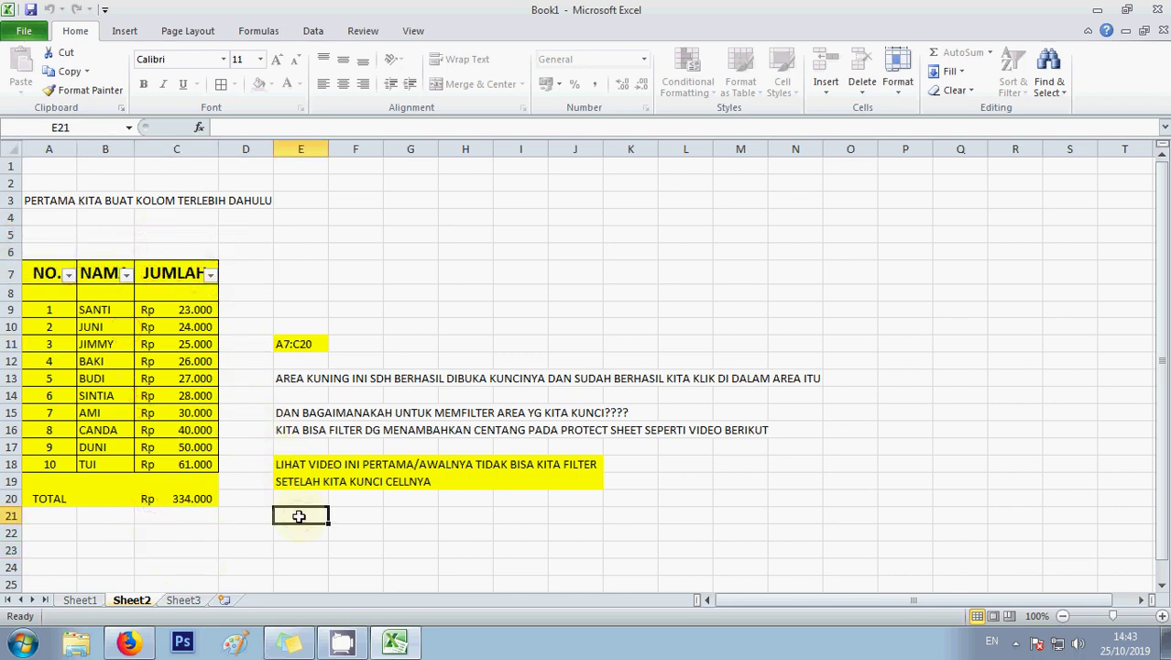
pyautogui.write('KITA BE')
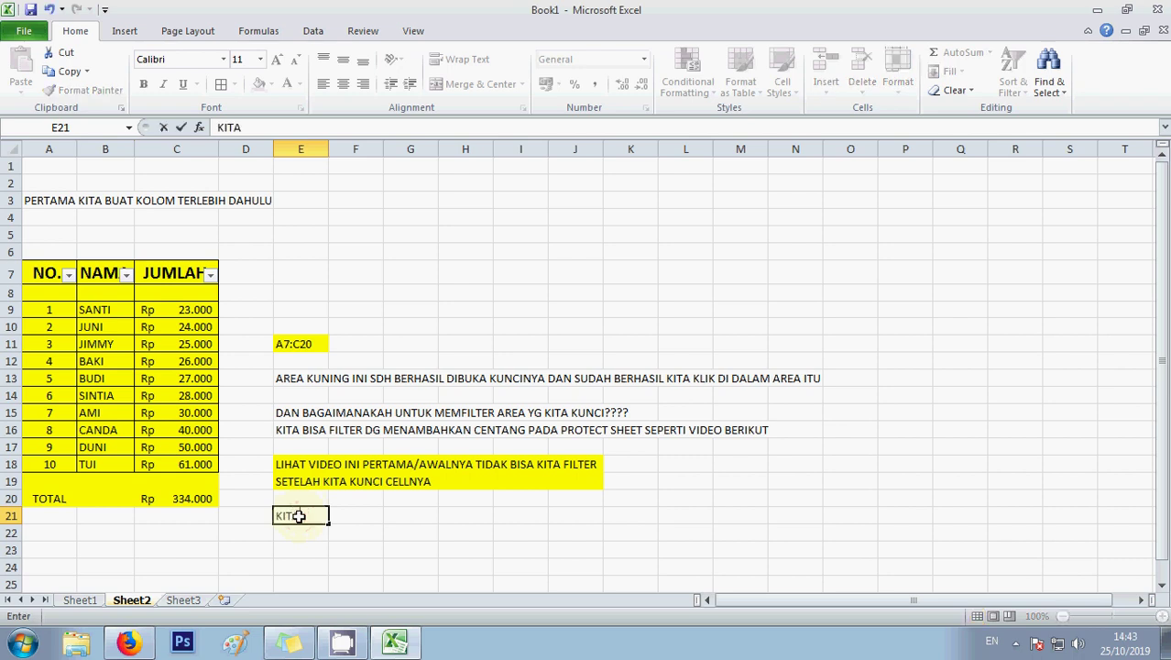
pyautogui.write('LUM BIS')
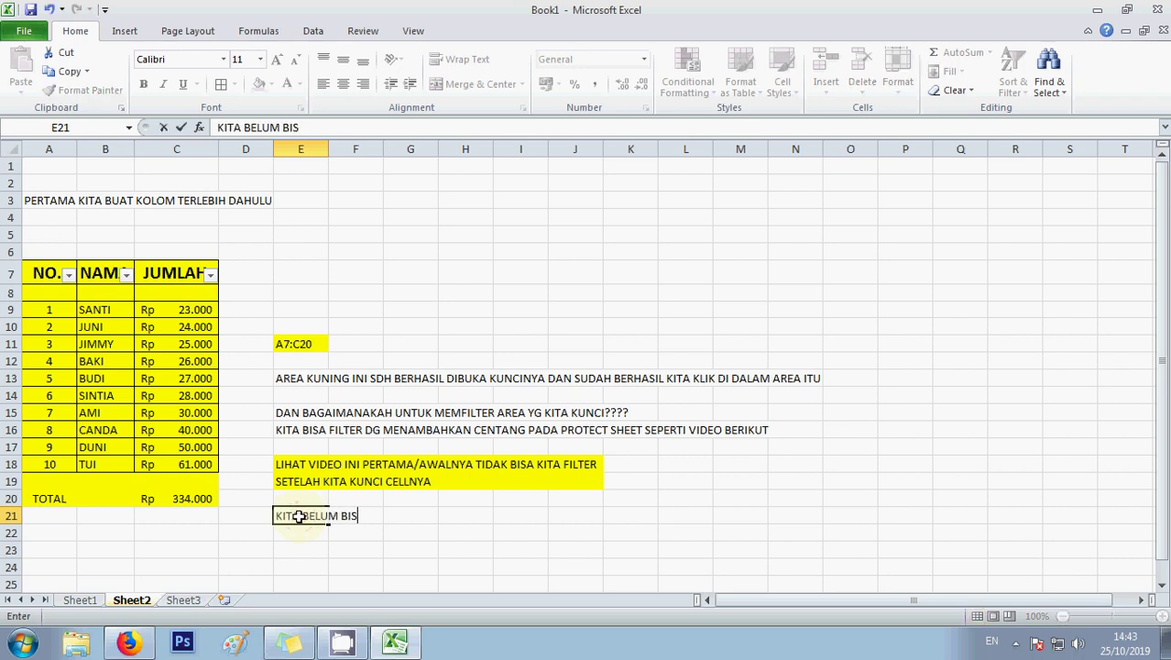
pyautogui.write('A MEMFIL')
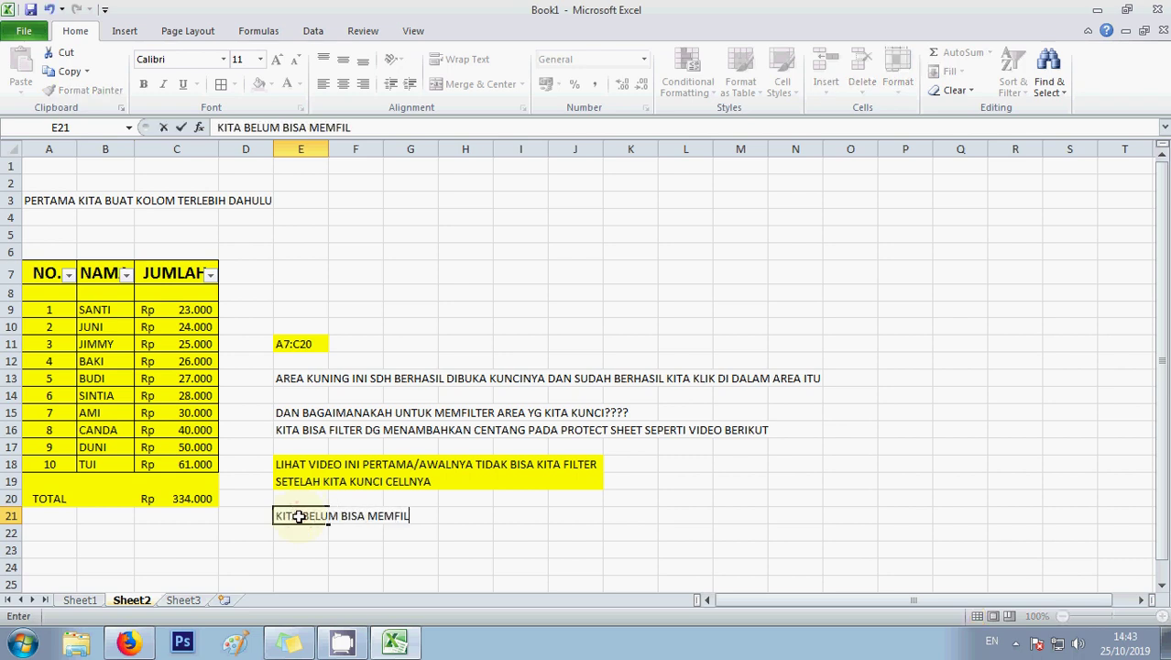
pyautogui.write('TER')
pyautogui.write('????')
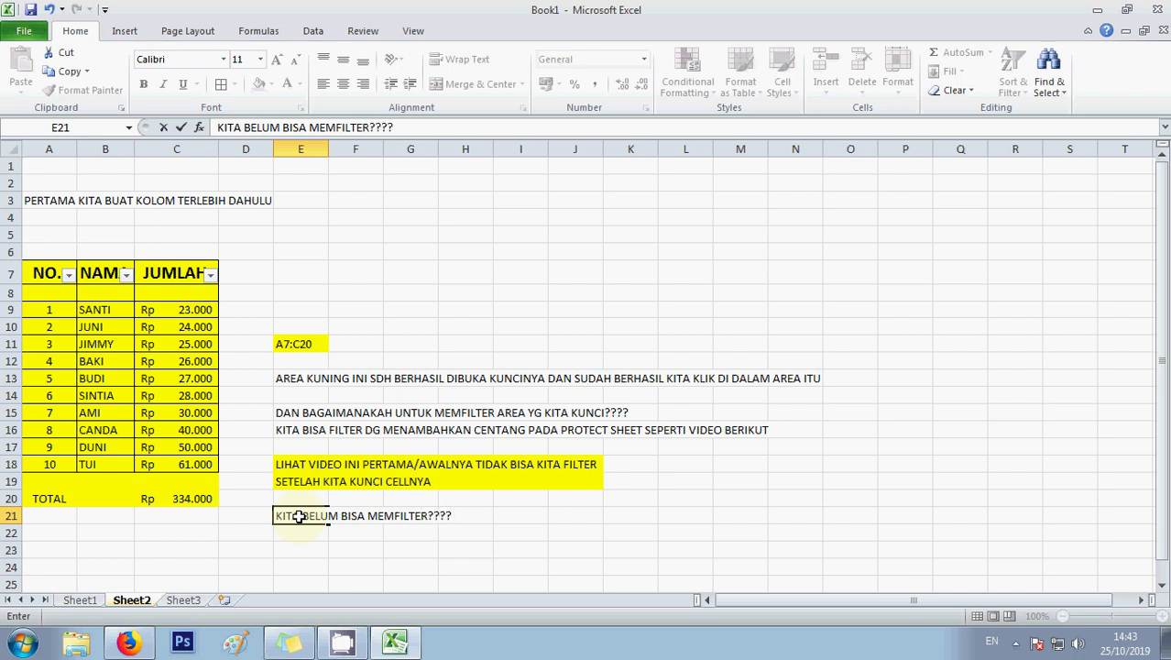
pyautogui.write(' KOK BIS')
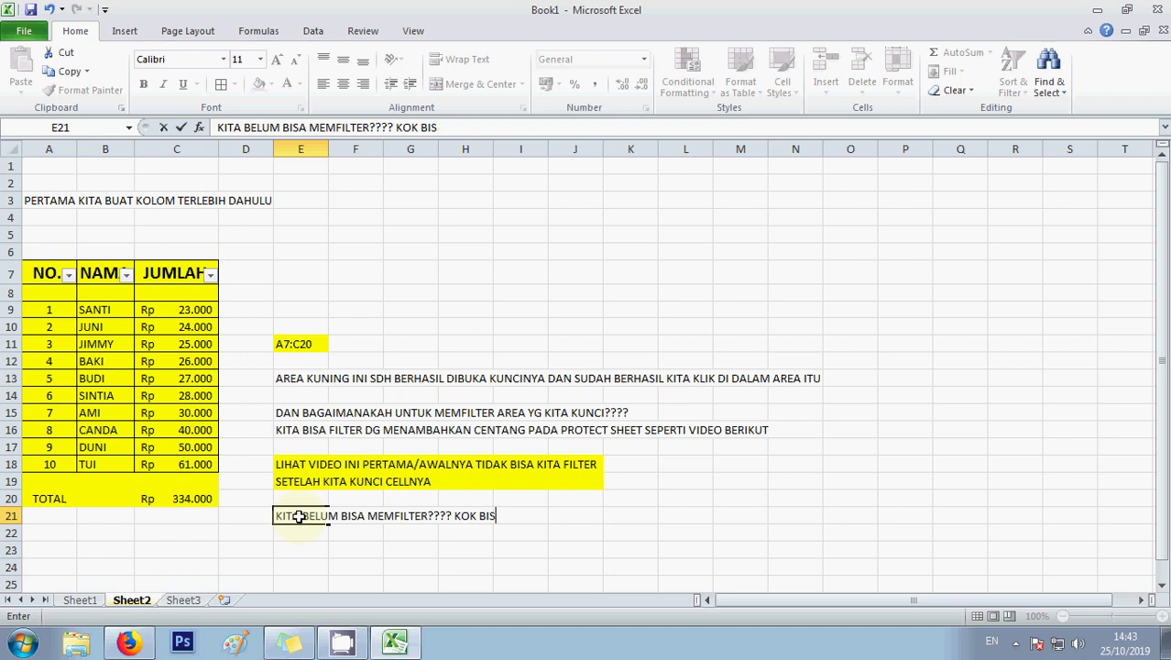
pyautogui.write('A')
pyautogui.write('???')
pyautogui.press('Return')
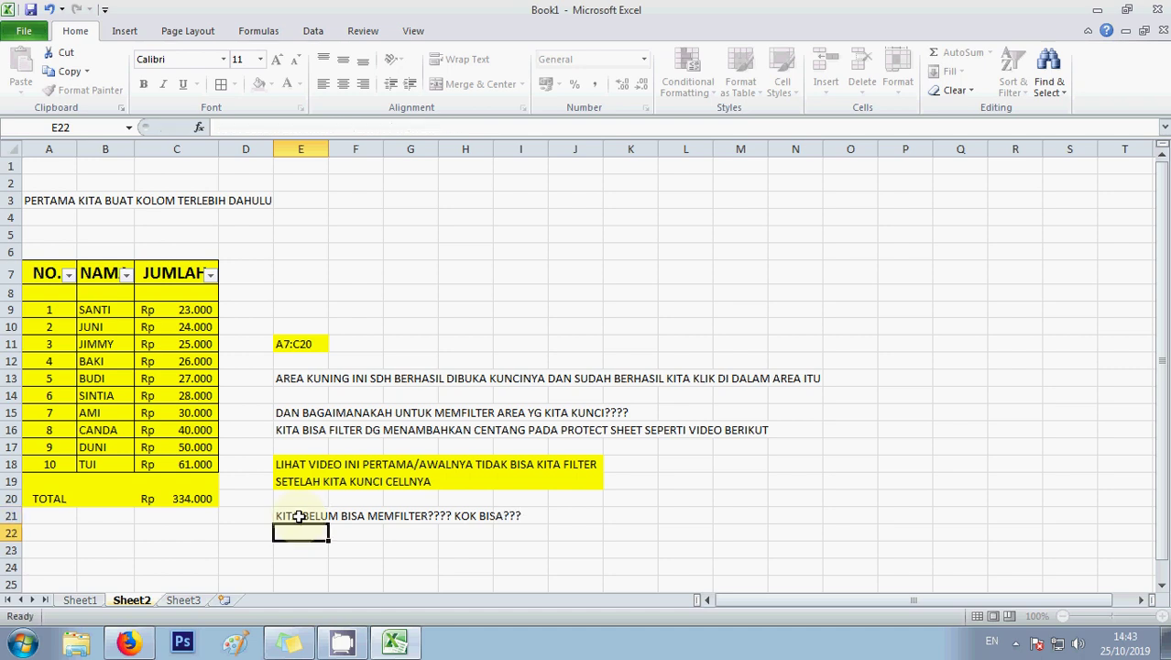
pyautogui.write('SANTA')
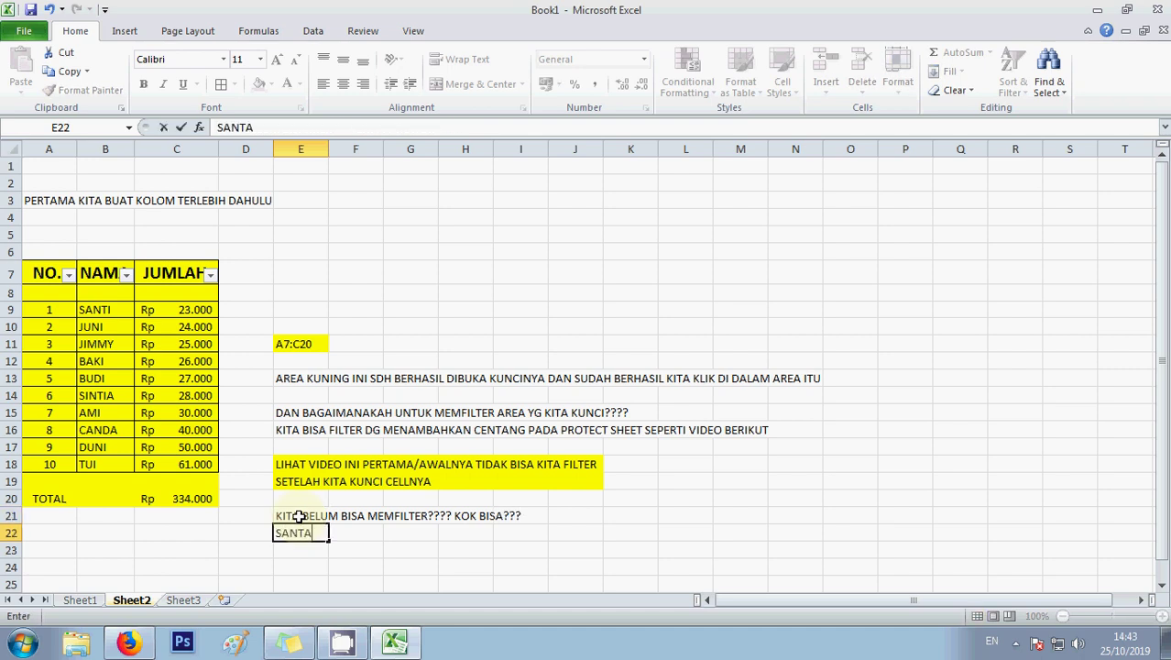
pyautogui.write('I A')
pyautogui.write('===')
pyautogui.write('JA TE')
pyautogui.write('MAN')
pyautogui.write(' IT')
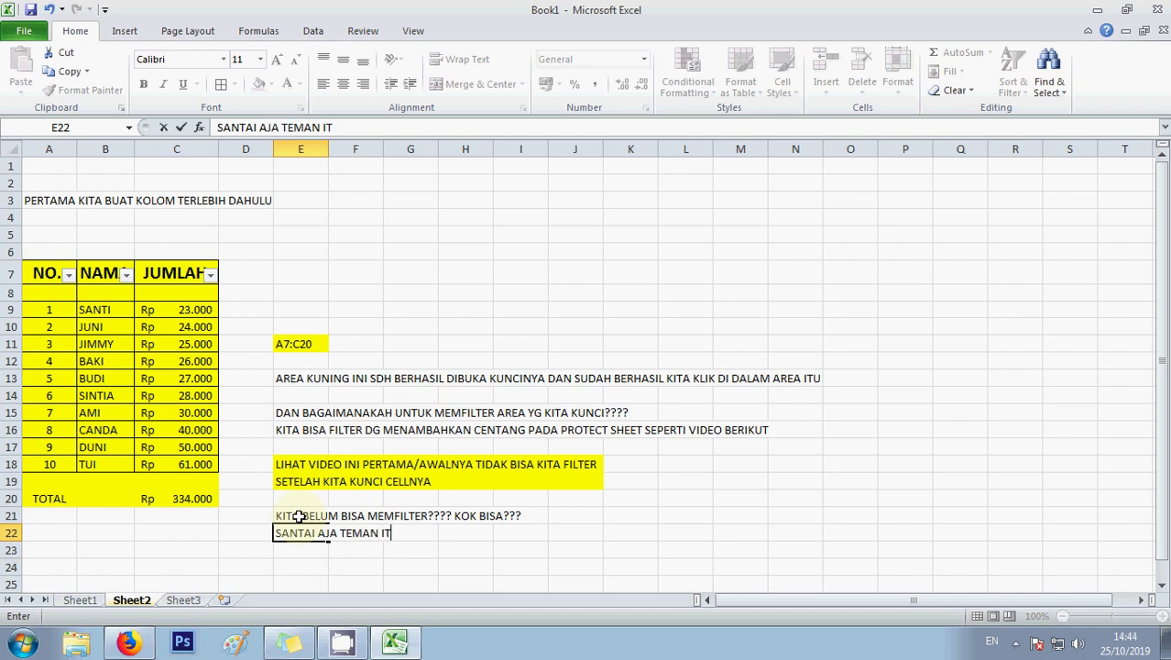
pyautogui.write('U HANYA')
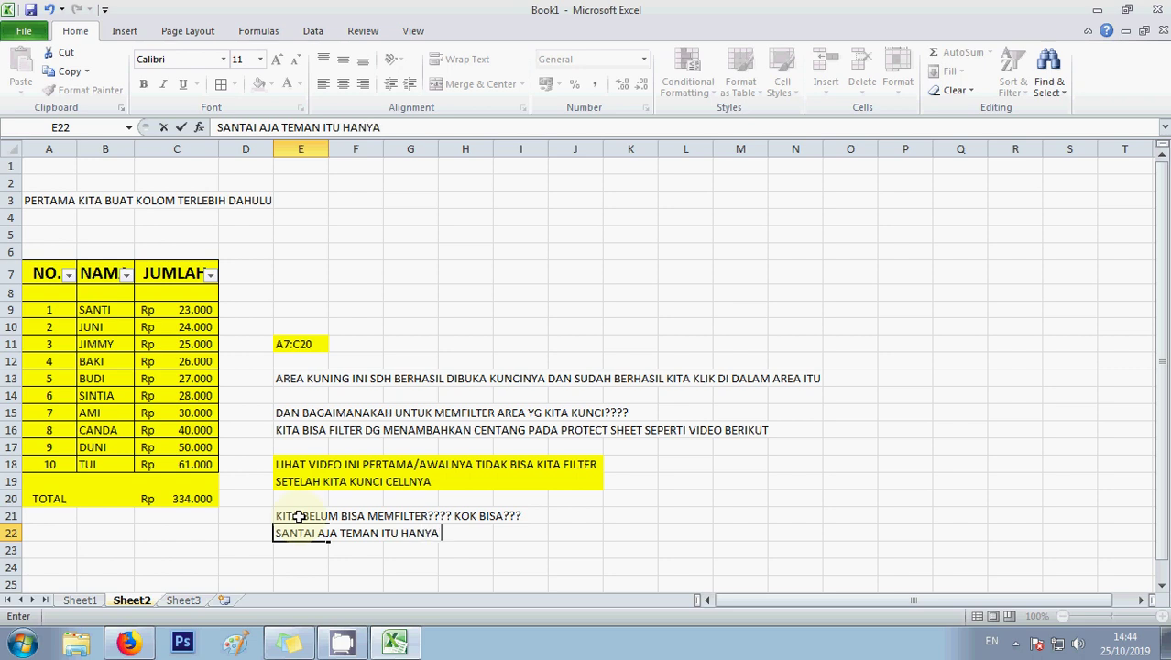
pyautogui.write(' DIPENGATUR')
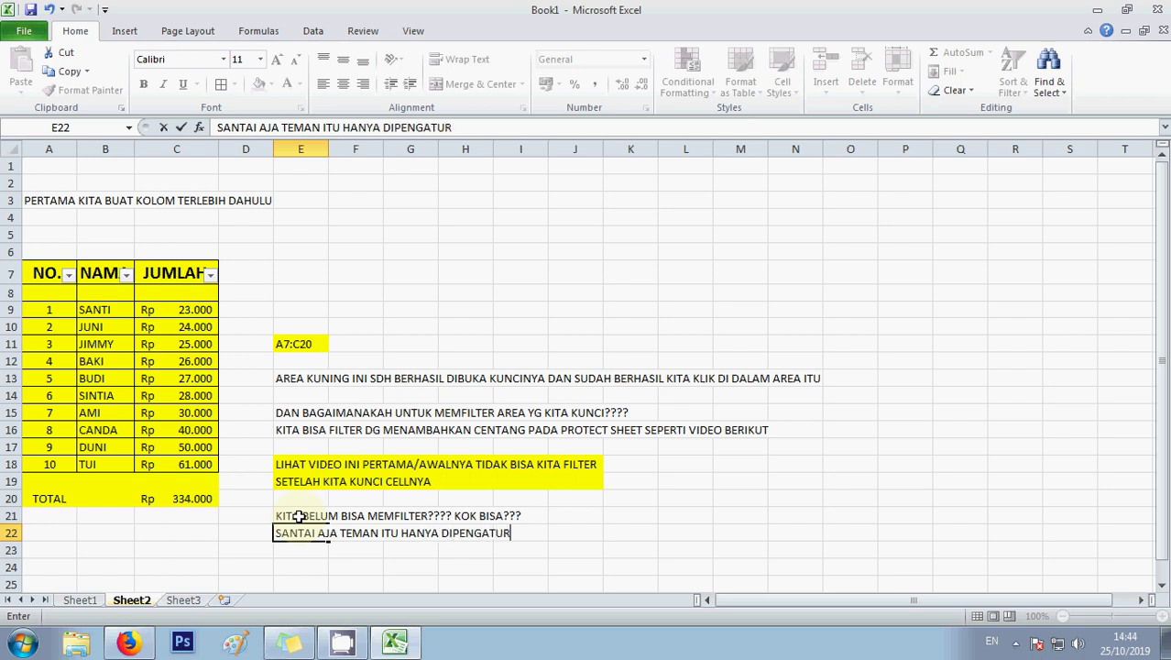
pyautogui.write('ANNYA')
pyautogui.press('Return')
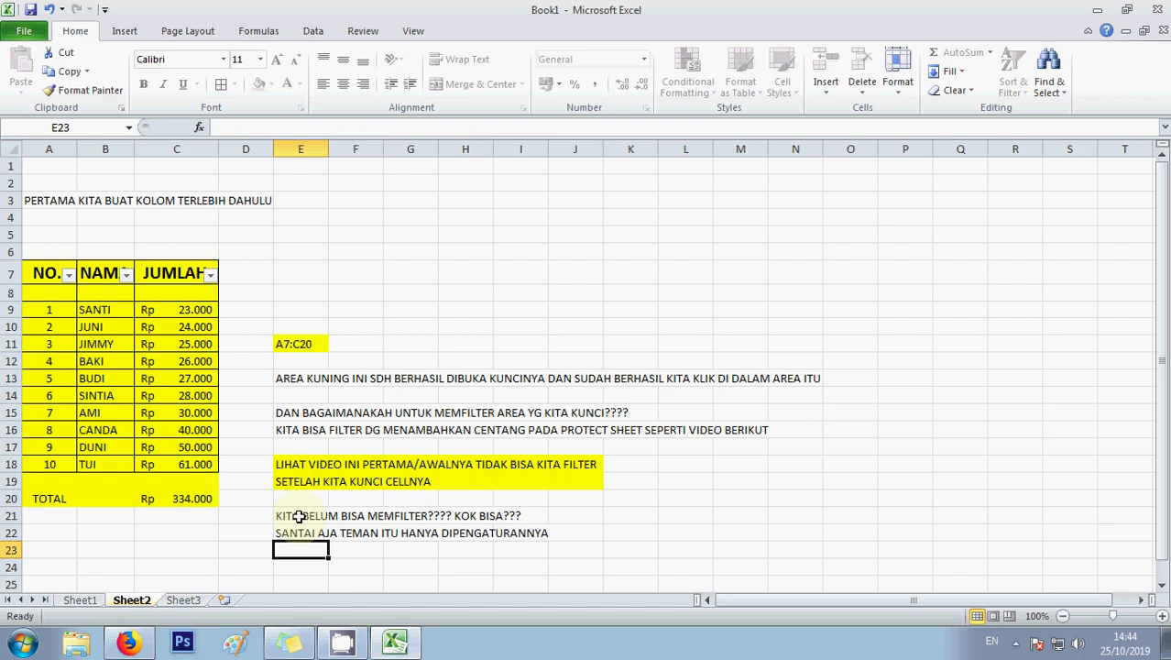
# Step: Add the note 'KITA COBA BUKA KUNCI DULU' in E24 and bring up the Review commands
pyautogui.moveTo(298, 516); pyautogui.dragTo(536, 535)
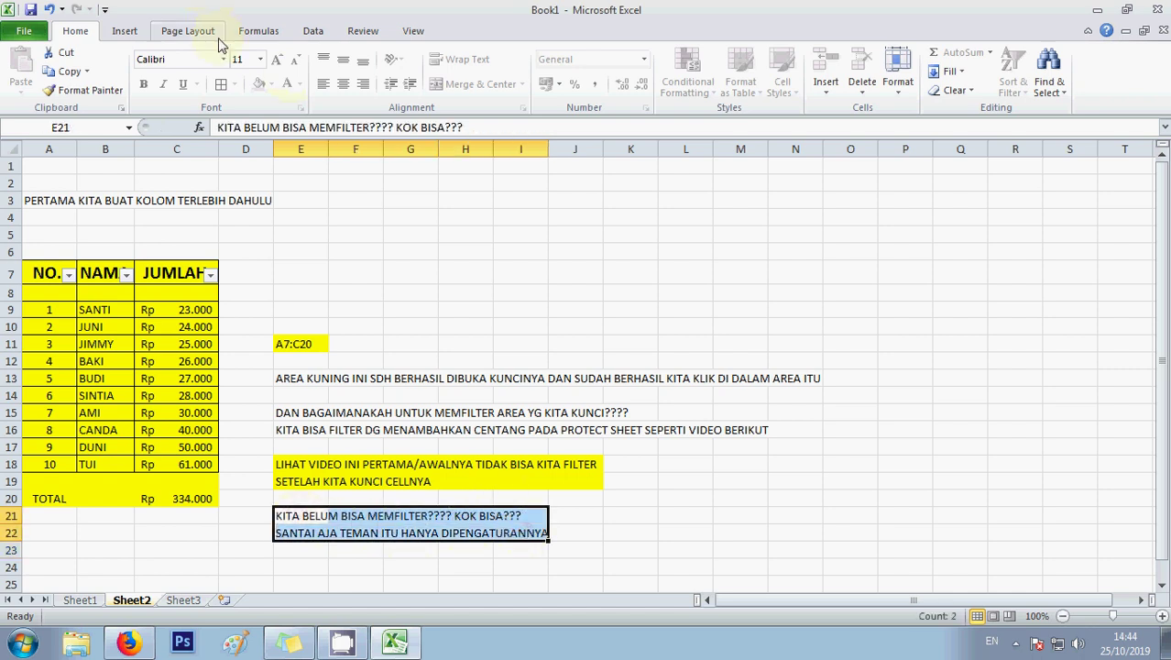
pyautogui.click(349, 549)
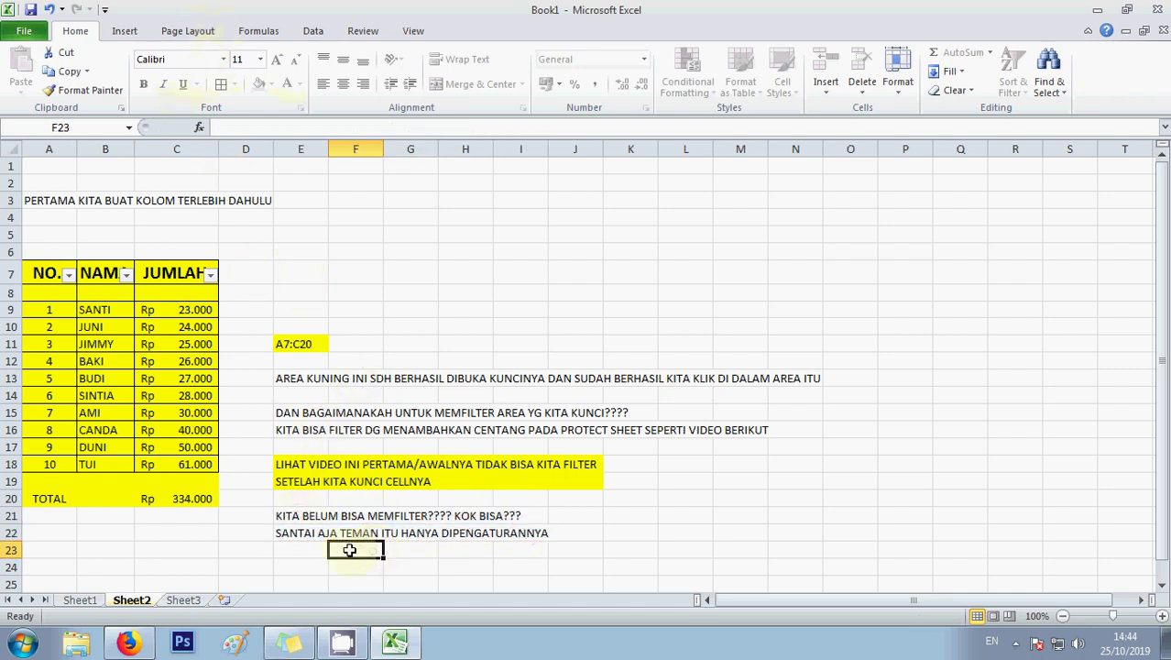
pyautogui.click(288, 569)
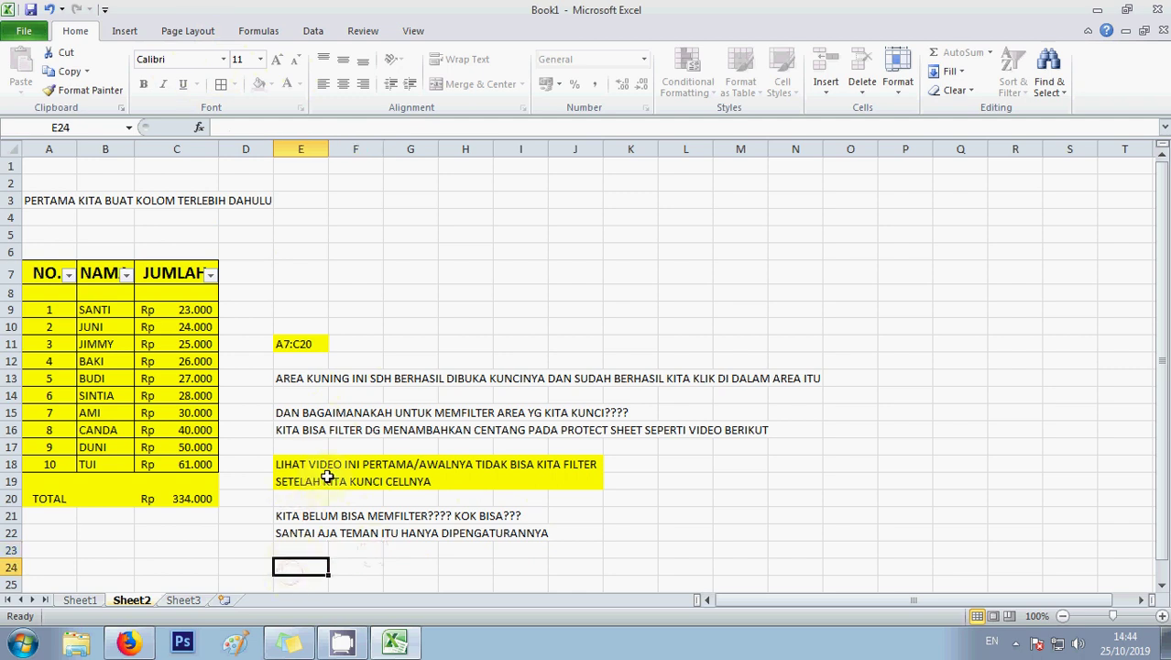
pyautogui.write('KI')
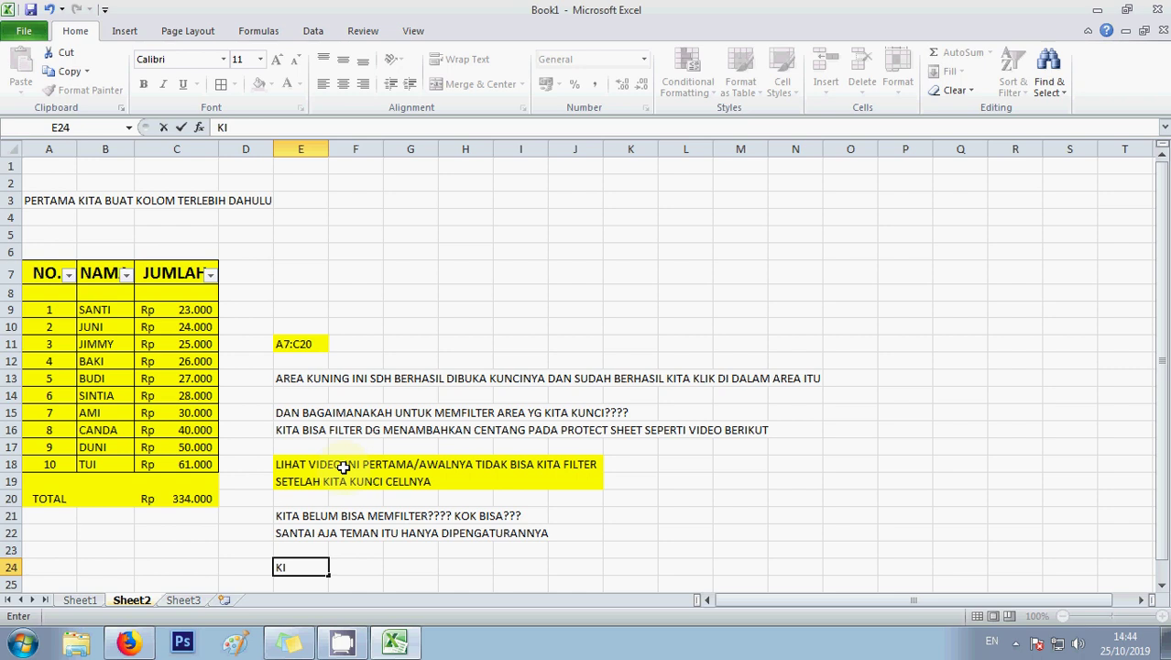
pyautogui.write('TA COBA')
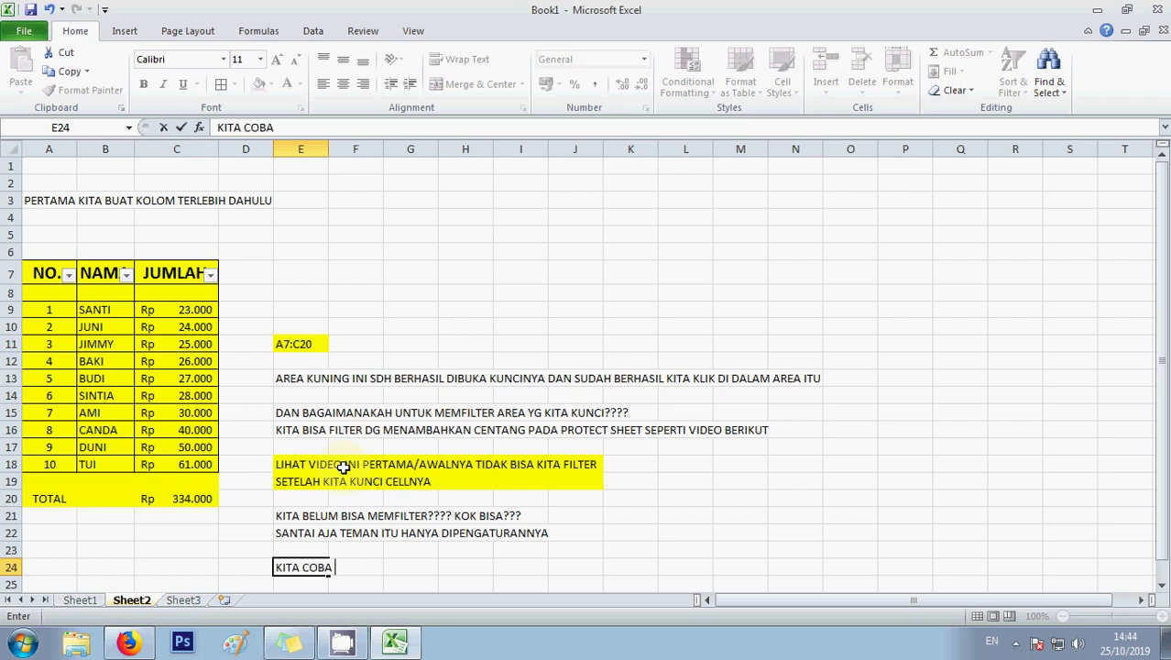
pyautogui.write(' BUKA KUNCI ')
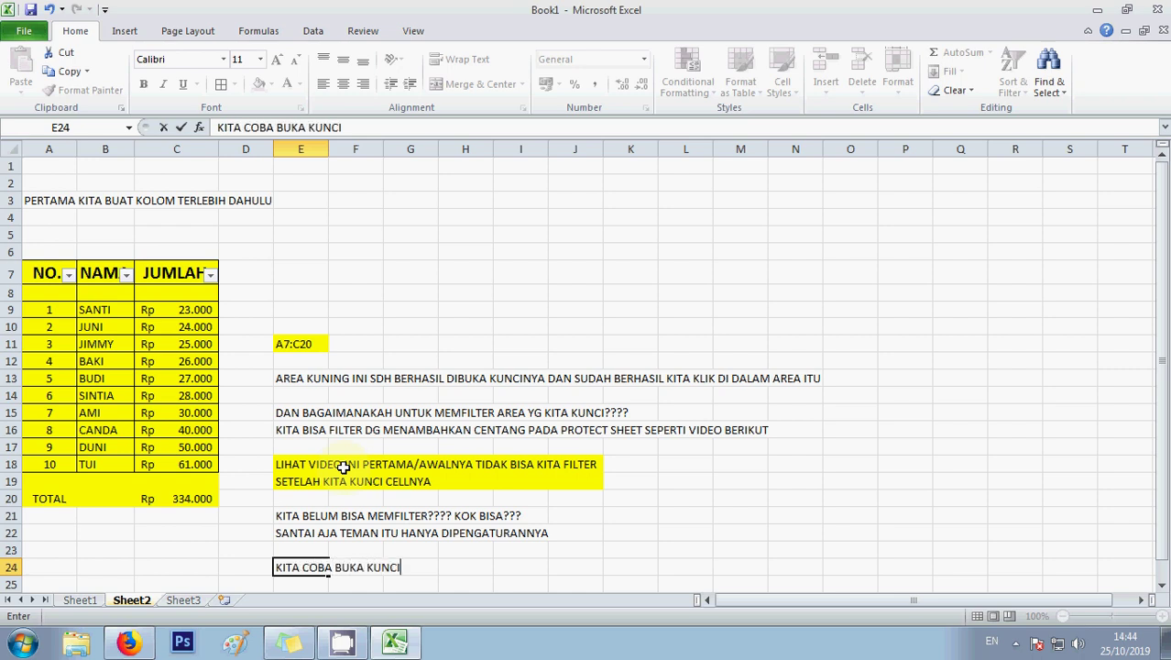
pyautogui.write('DULU')
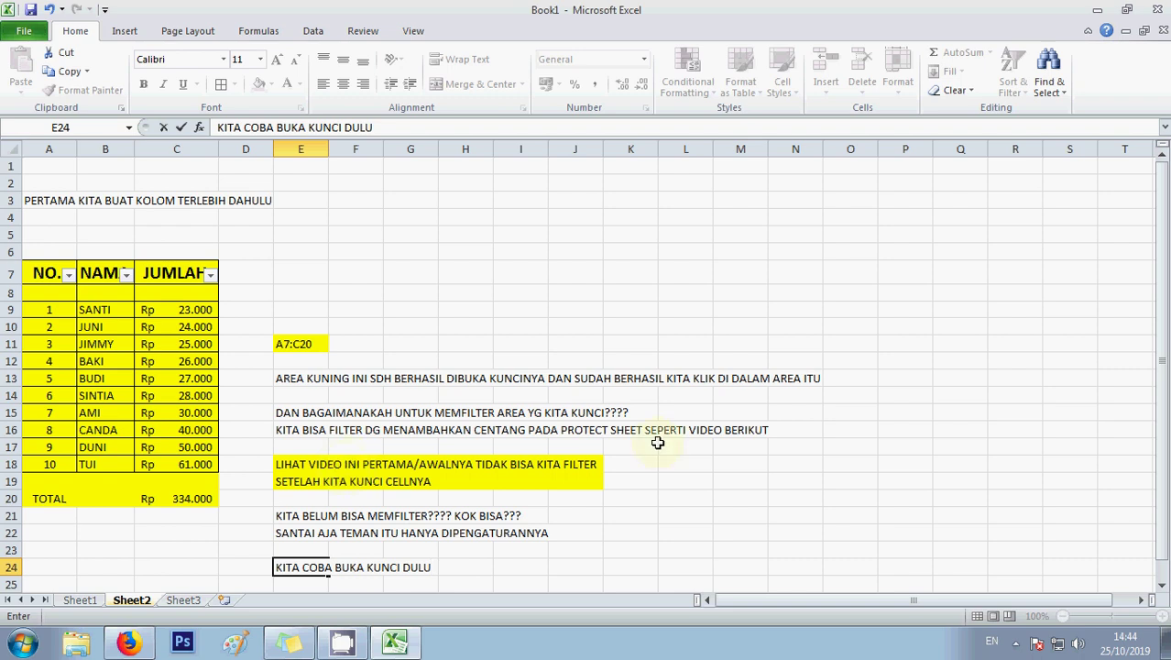
pyautogui.click(666, 445)
pyautogui.click(362, 30)
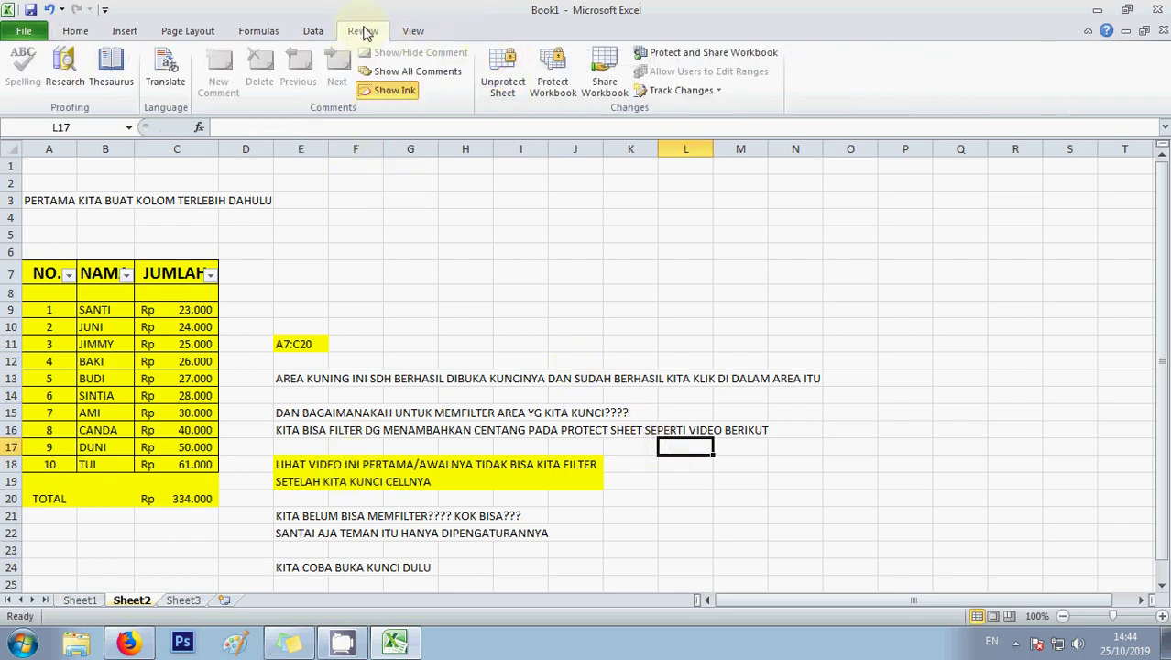
pyautogui.click(504, 83)
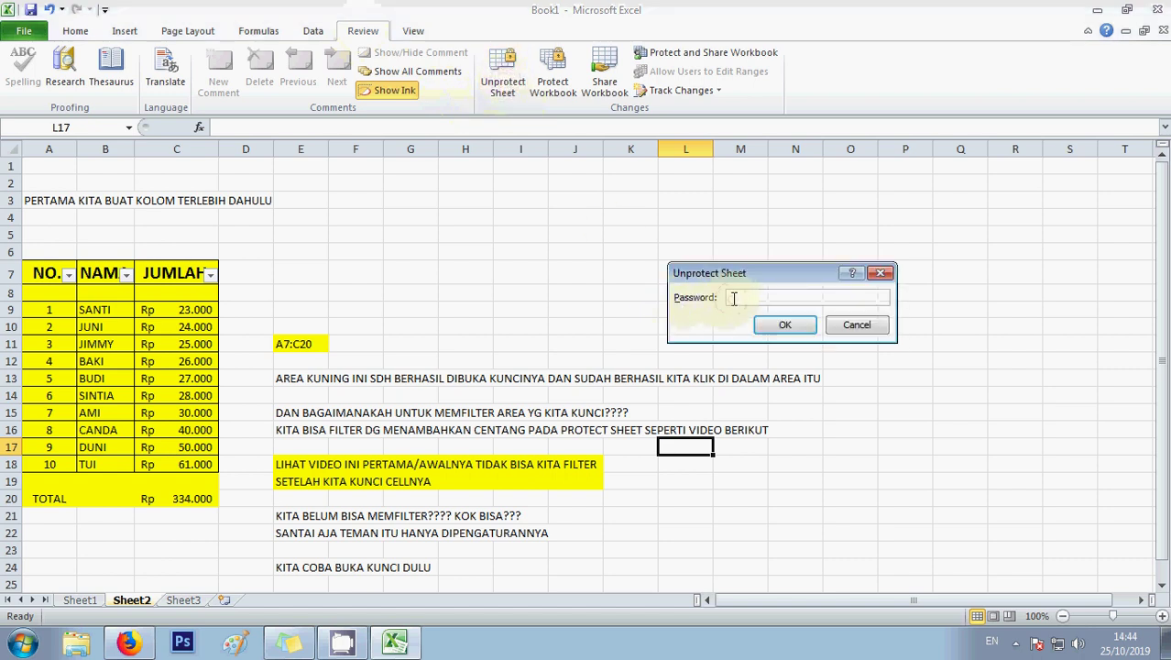
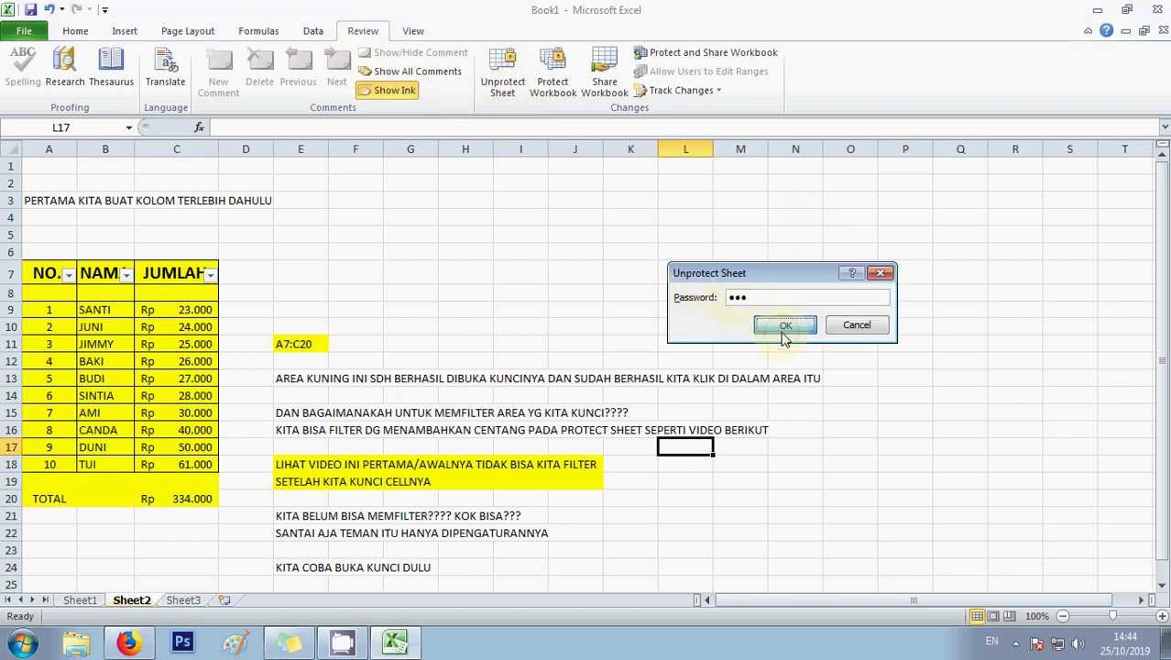
pyautogui.click(782, 323)
pyautogui.click(409, 463)
pyautogui.click(121, 394)
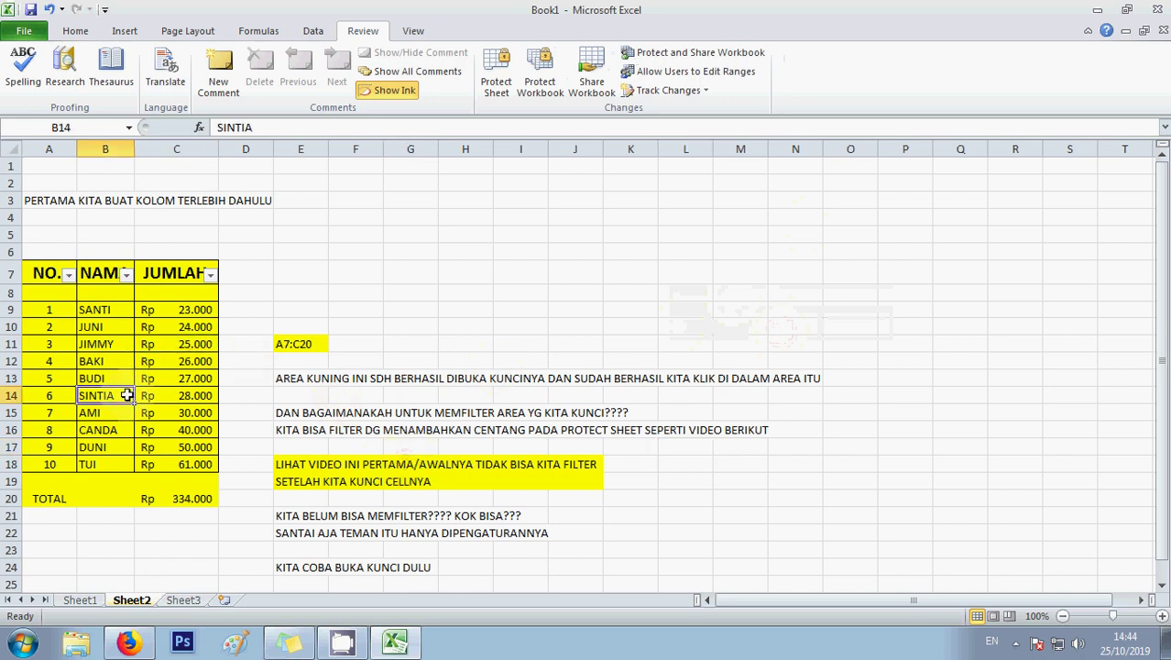
pyautogui.click(125, 275)
pyautogui.click(312, 292)
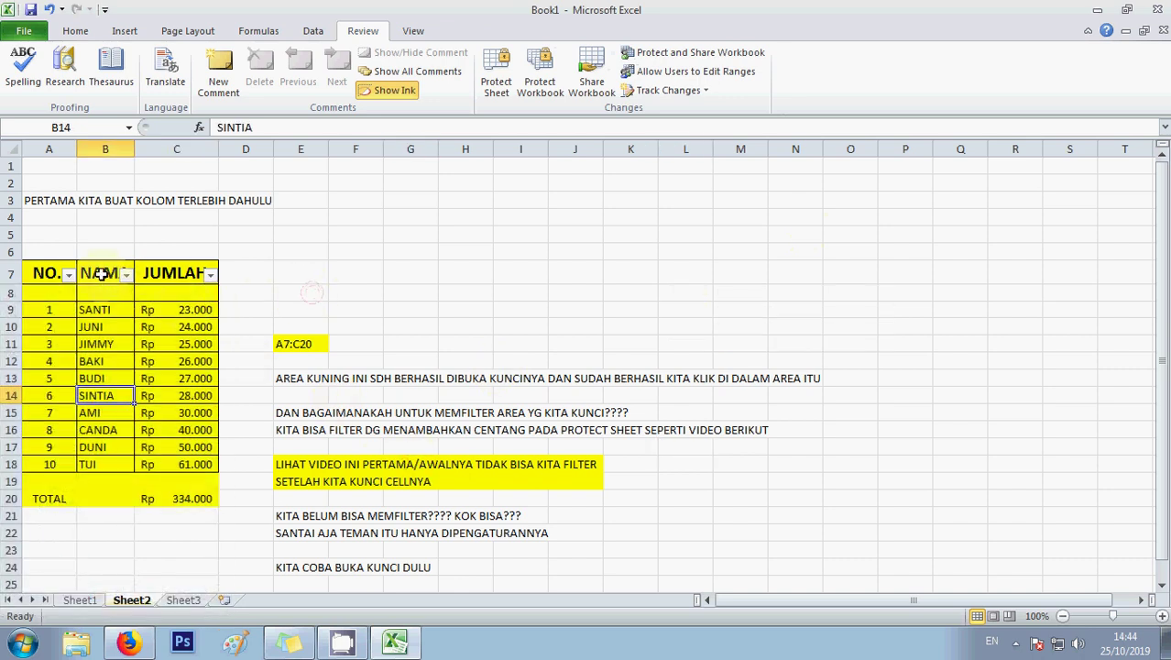
pyautogui.moveTo(47, 272); pyautogui.dragTo(137, 292)
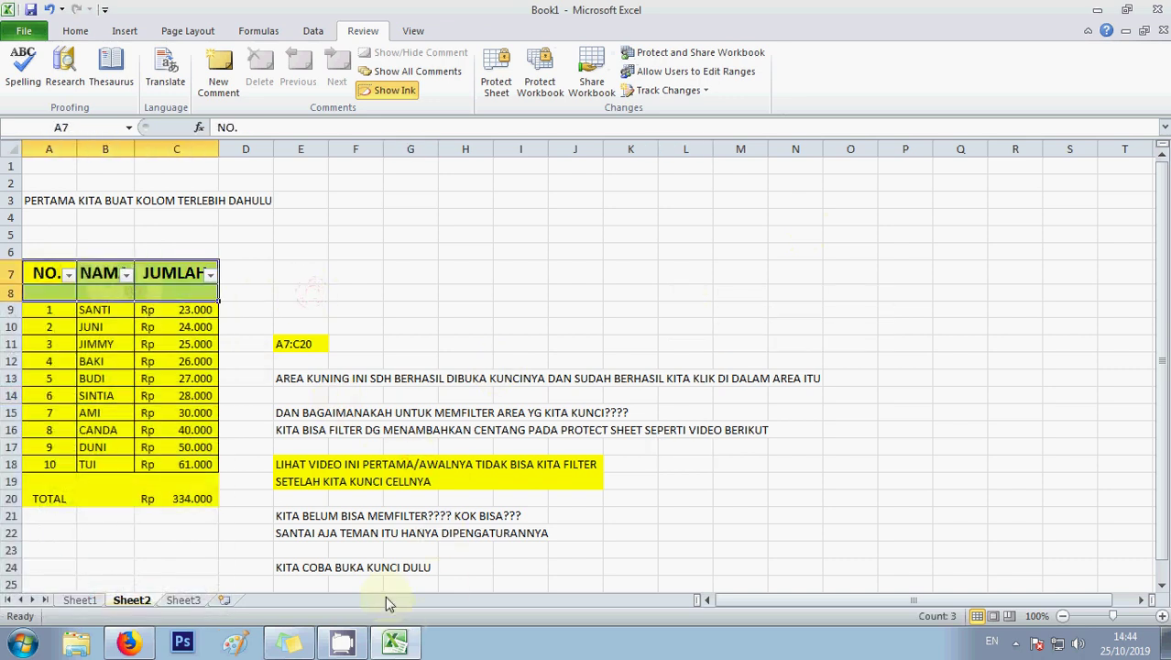
pyautogui.click(303, 583)
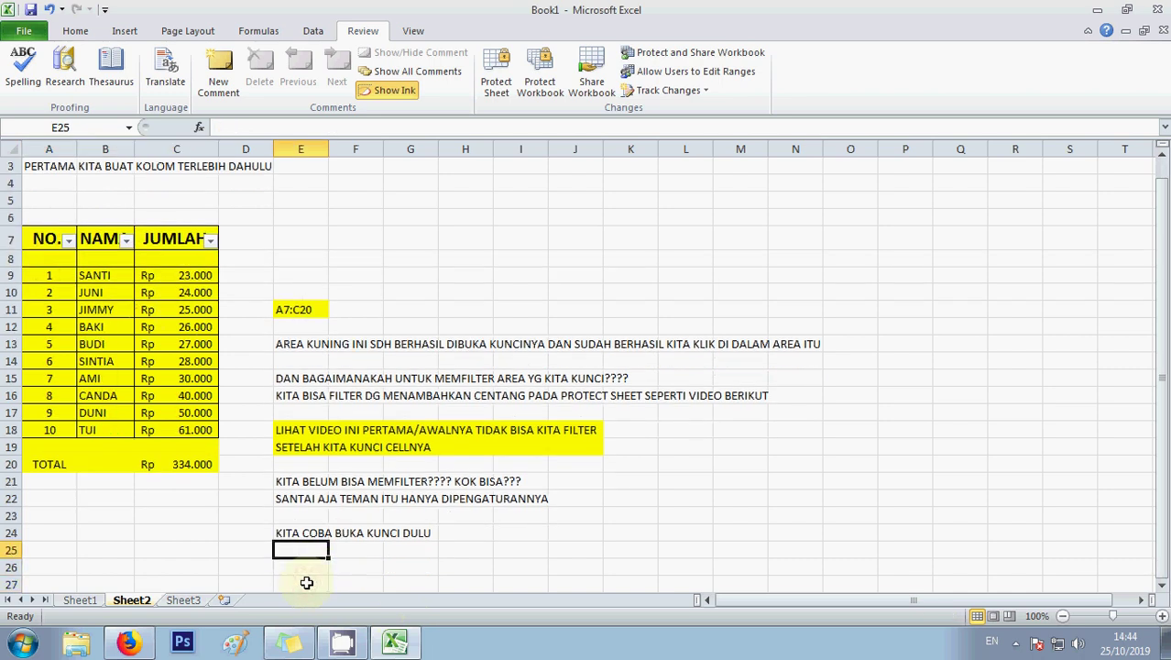
# Step: Enter 'SIMAK VIDEO BERIKUT' in E25 and give it red font colour
pyautogui.write('SIMAK VIDE')
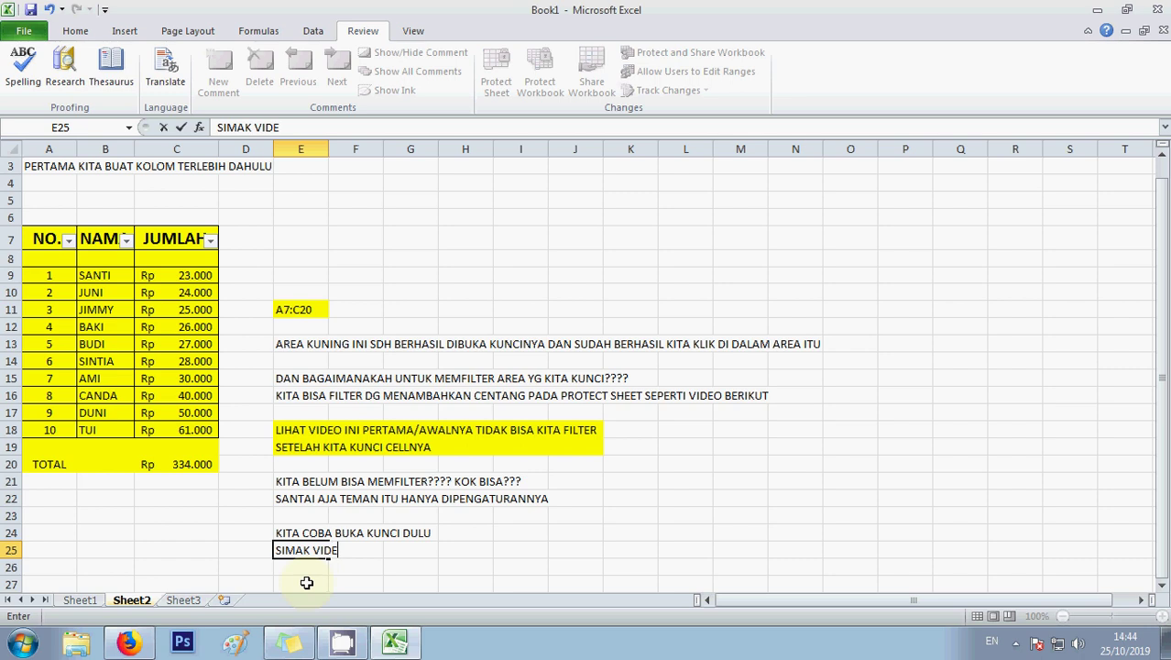
pyautogui.write('O BERIKUT')
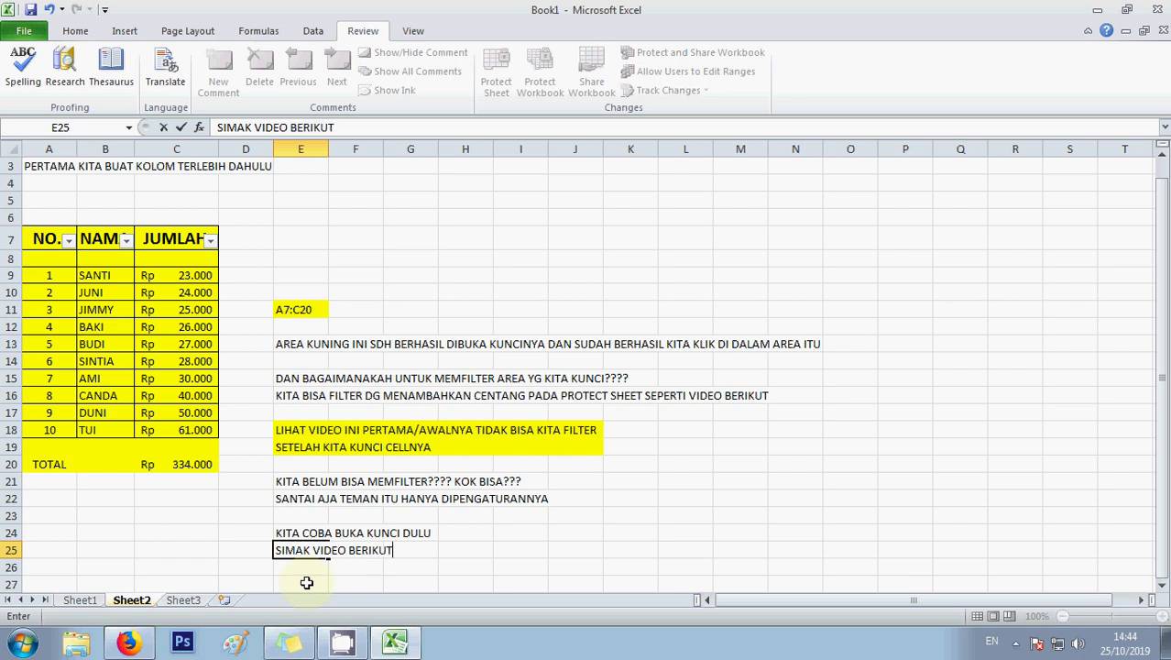
pyautogui.click(301, 582)
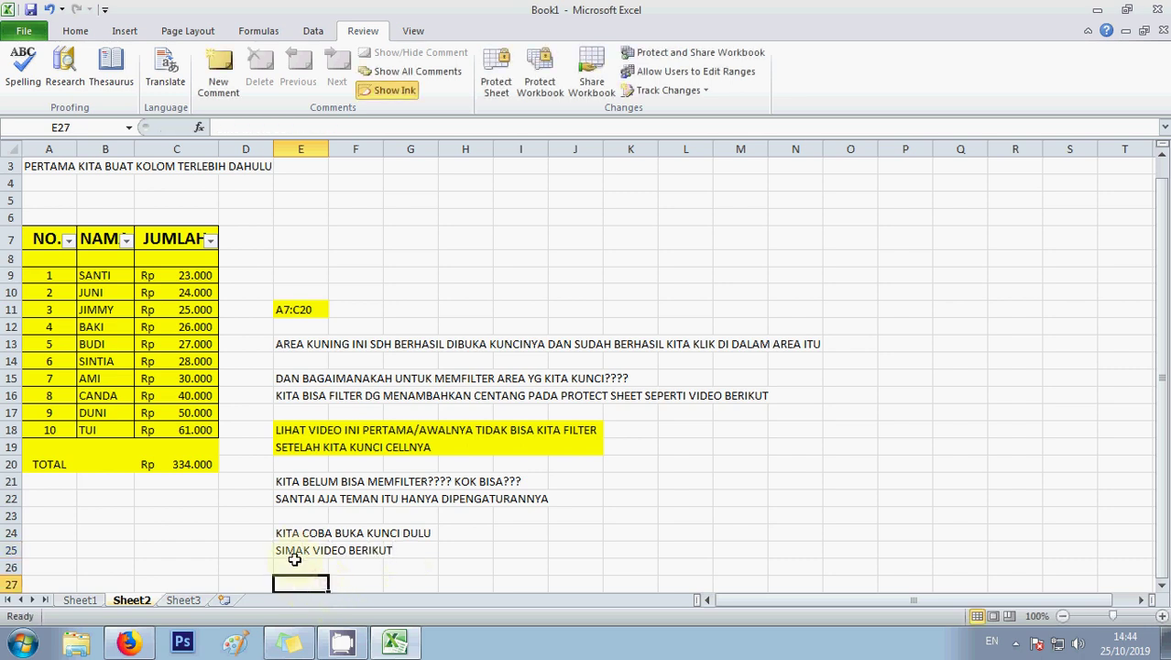
pyautogui.moveTo(293, 553); pyautogui.dragTo(387, 557)
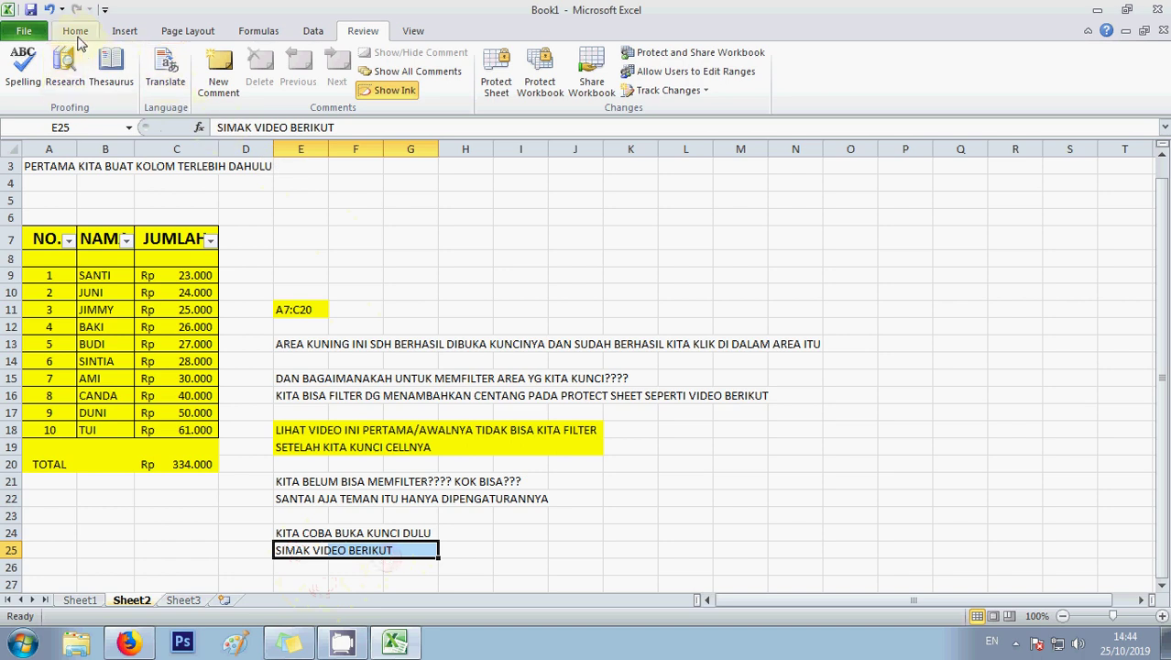
pyautogui.click(75, 30)
pyautogui.click(287, 84)
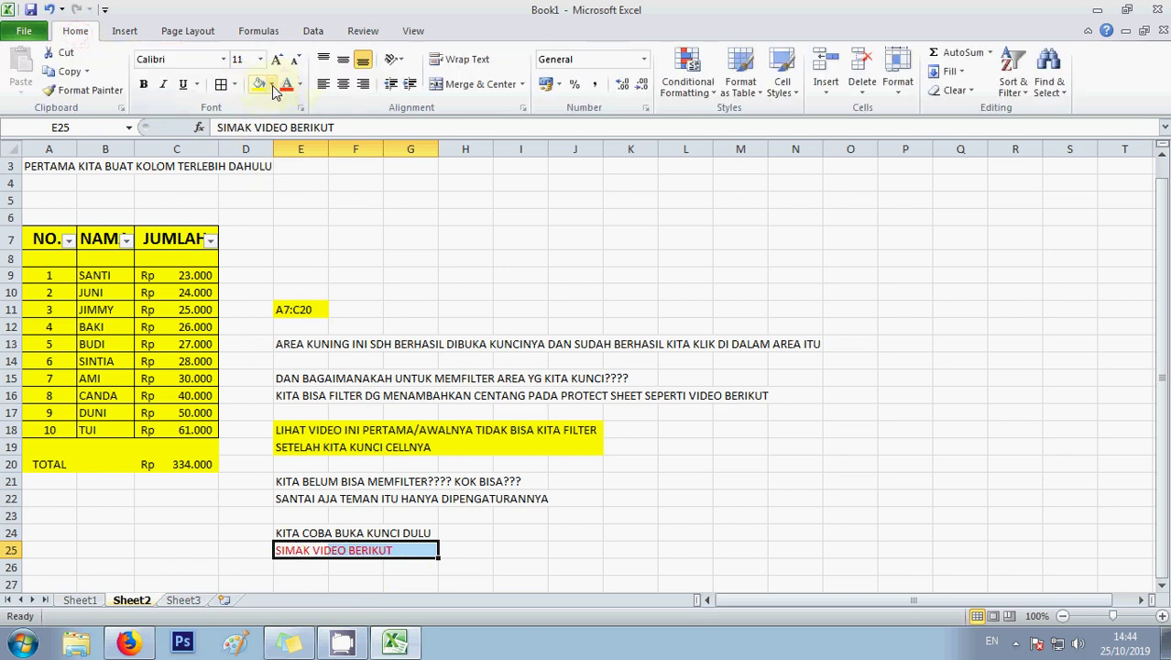
pyautogui.click(271, 84)
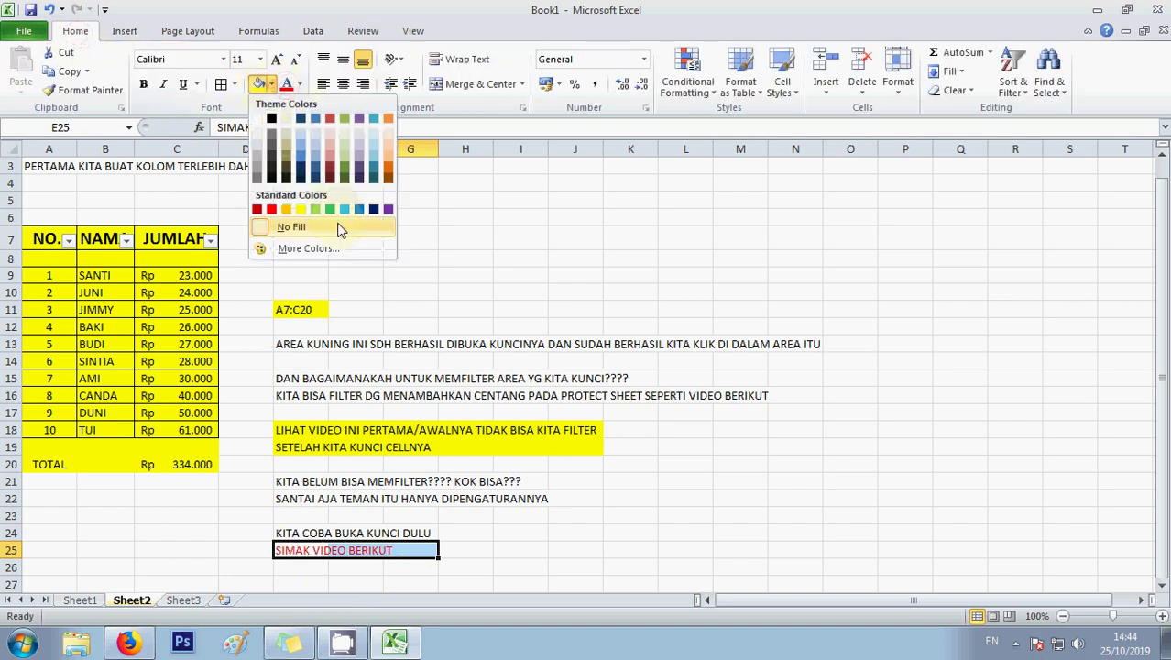
pyautogui.click(549, 423)
# Step: Select the whole yellow table A7:C20
pyautogui.click(385, 566)
pyautogui.click(288, 547)
pyautogui.moveTo(288, 547); pyautogui.dragTo(388, 560)
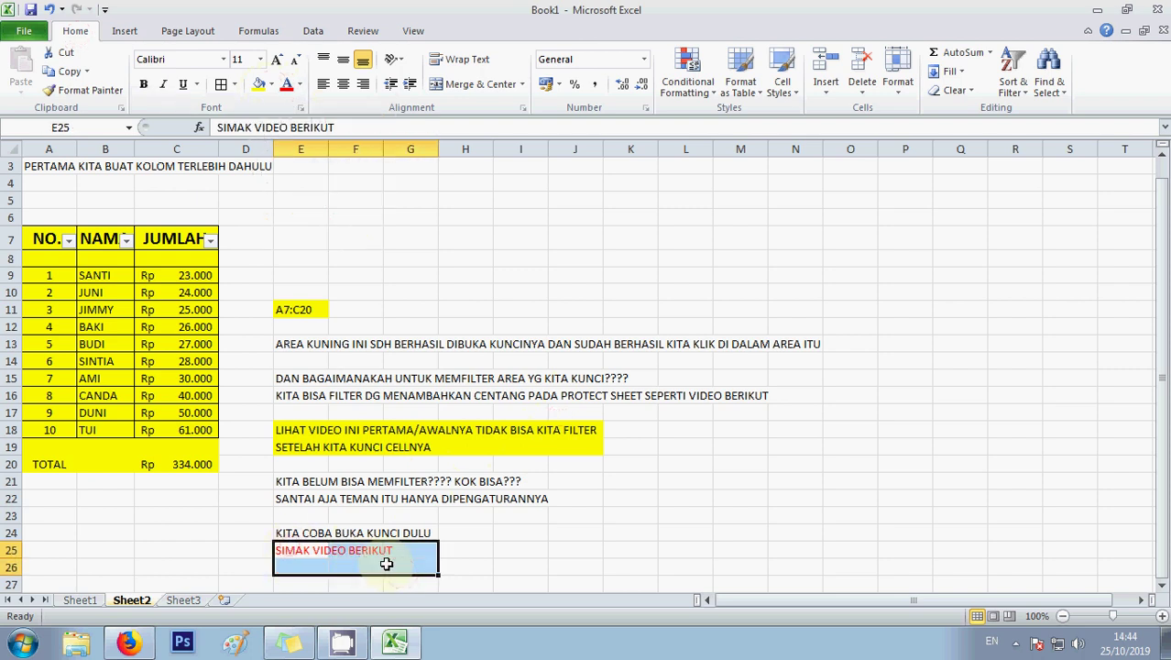
pyautogui.click(466, 482)
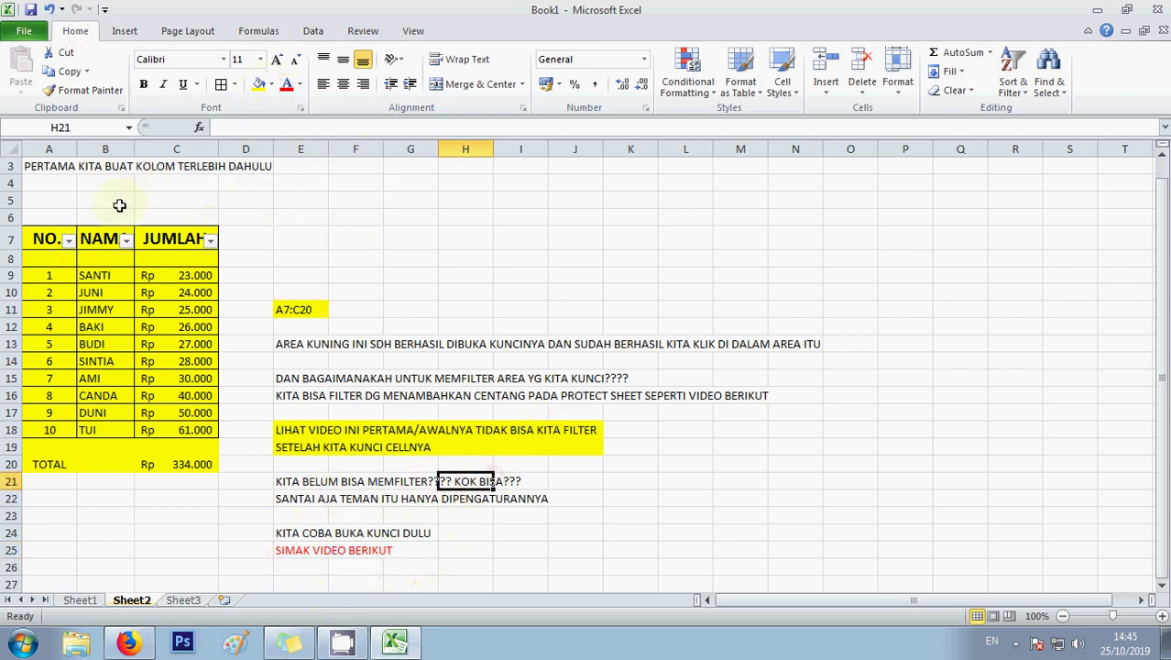
pyautogui.moveTo(50, 242)
pyautogui.mouseDown()
pyautogui.moveTo(93, 250)
pyautogui.moveTo(171, 459)
pyautogui.mouseUp()
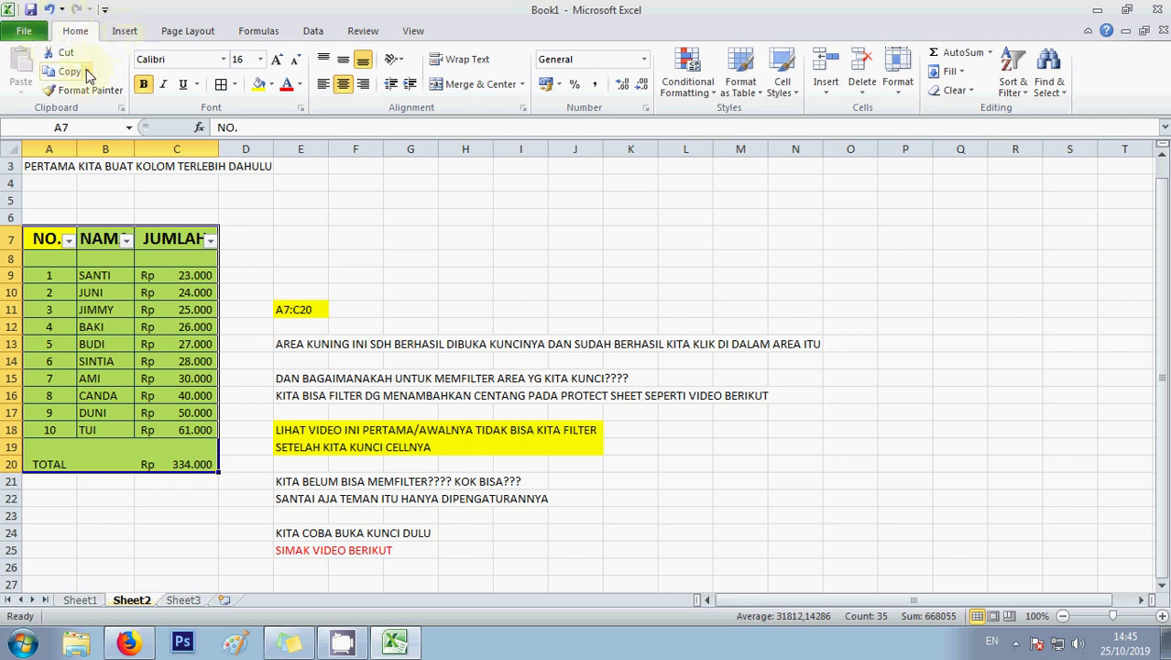
# Step: Password-protect Sheet2, allowing selection of unlocked cells and Use AutoFilter
pyautogui.click(898, 92)
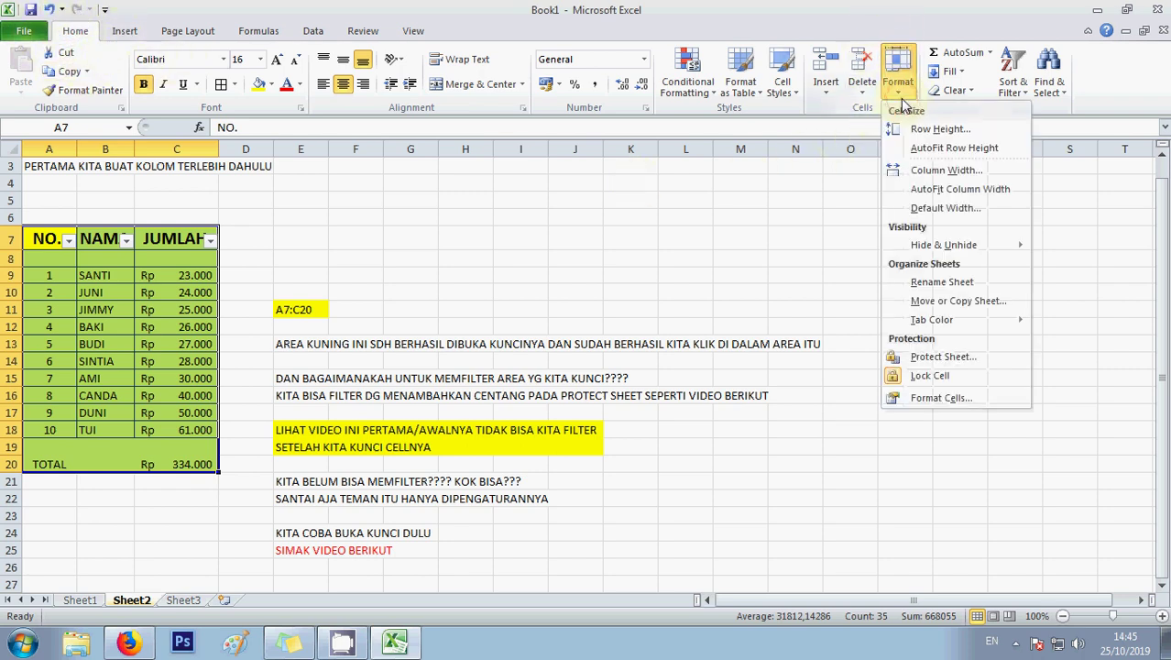
pyautogui.click(912, 357)
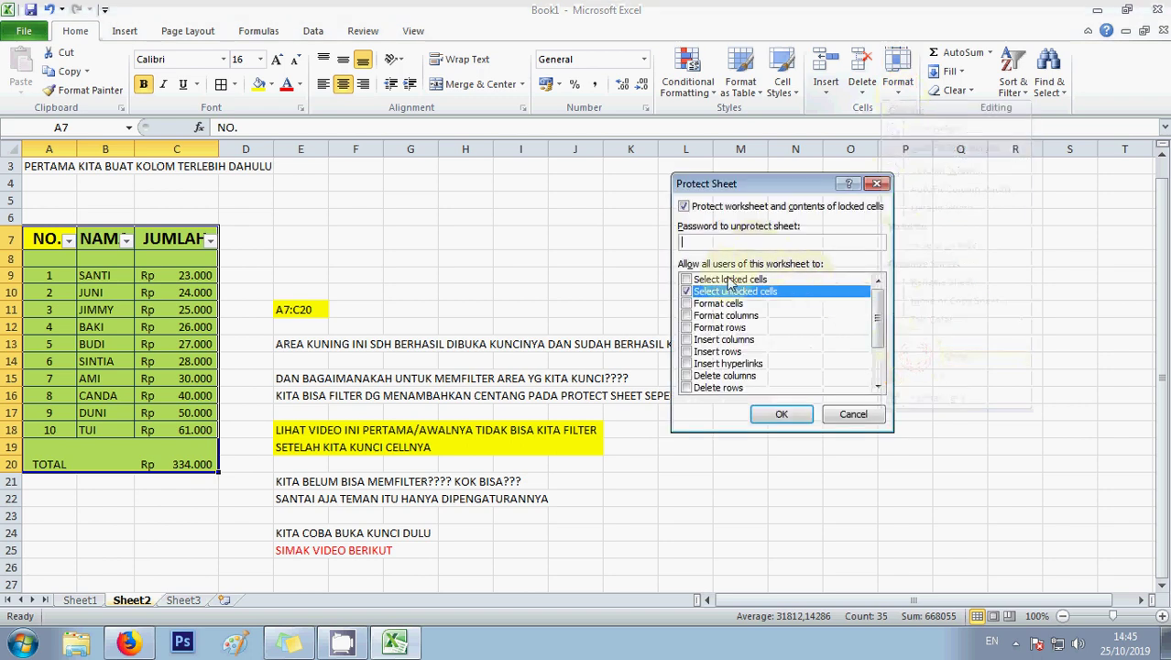
pyautogui.click(688, 292)
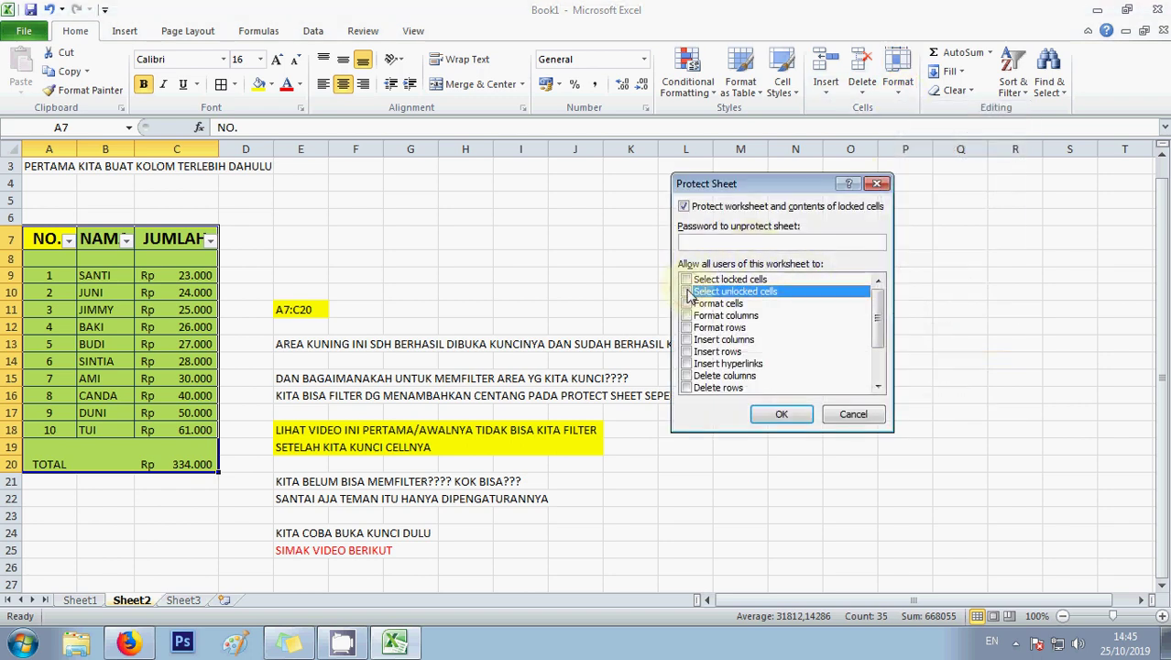
pyautogui.click(687, 292)
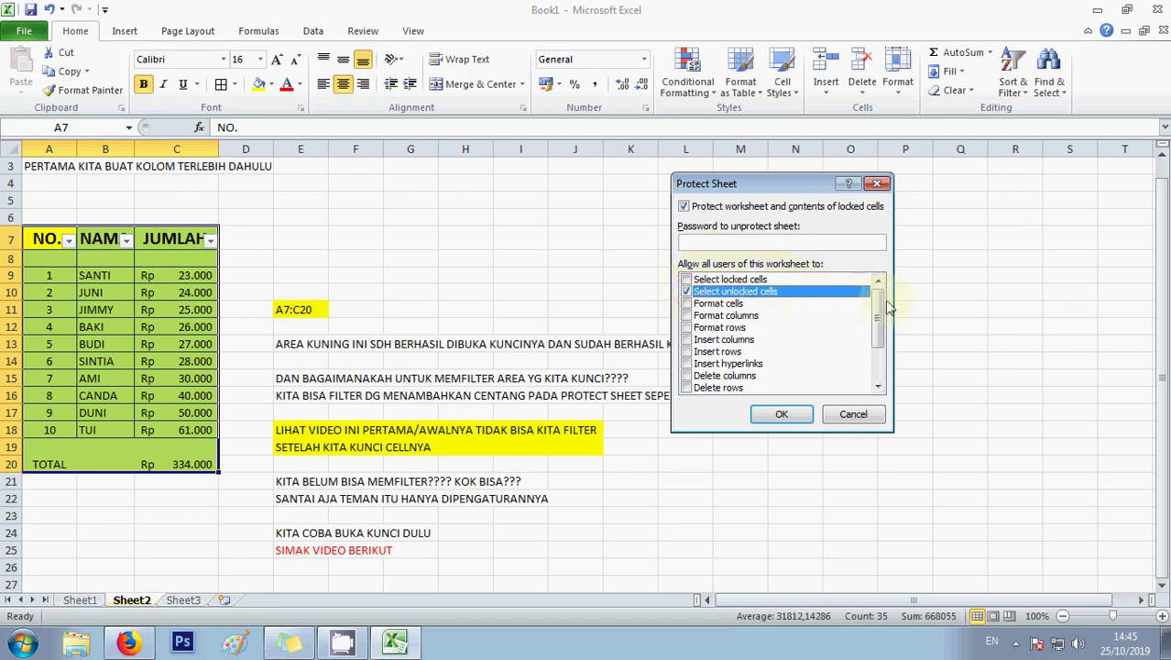
pyautogui.moveTo(878, 319); pyautogui.dragTo(878, 355)
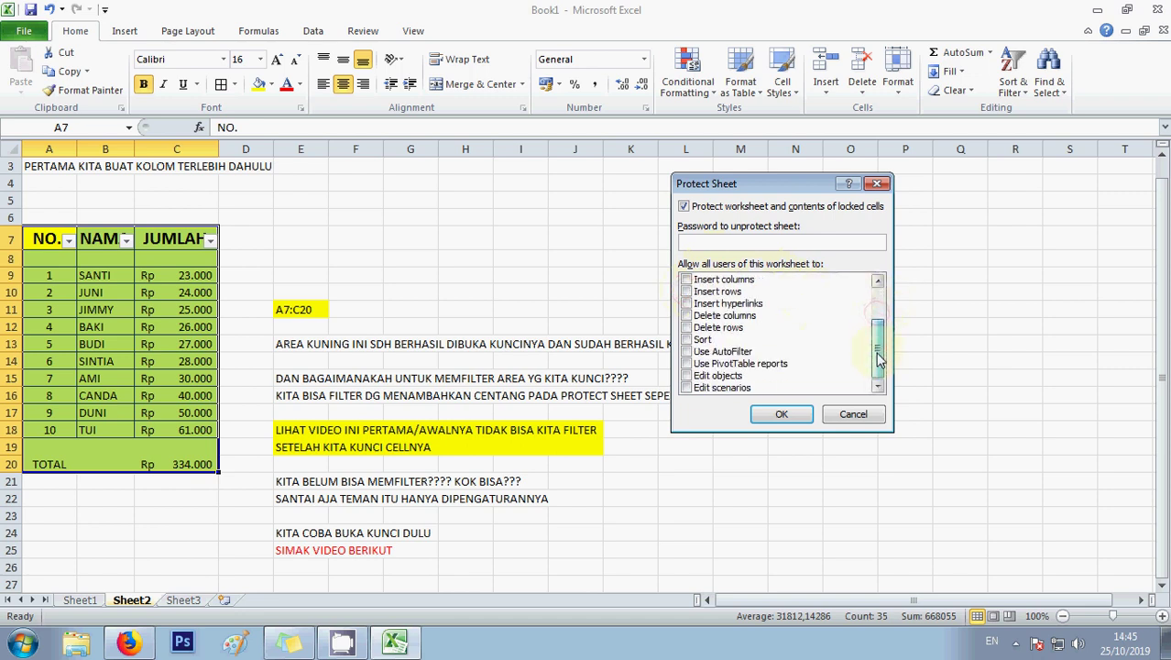
pyautogui.click(692, 353)
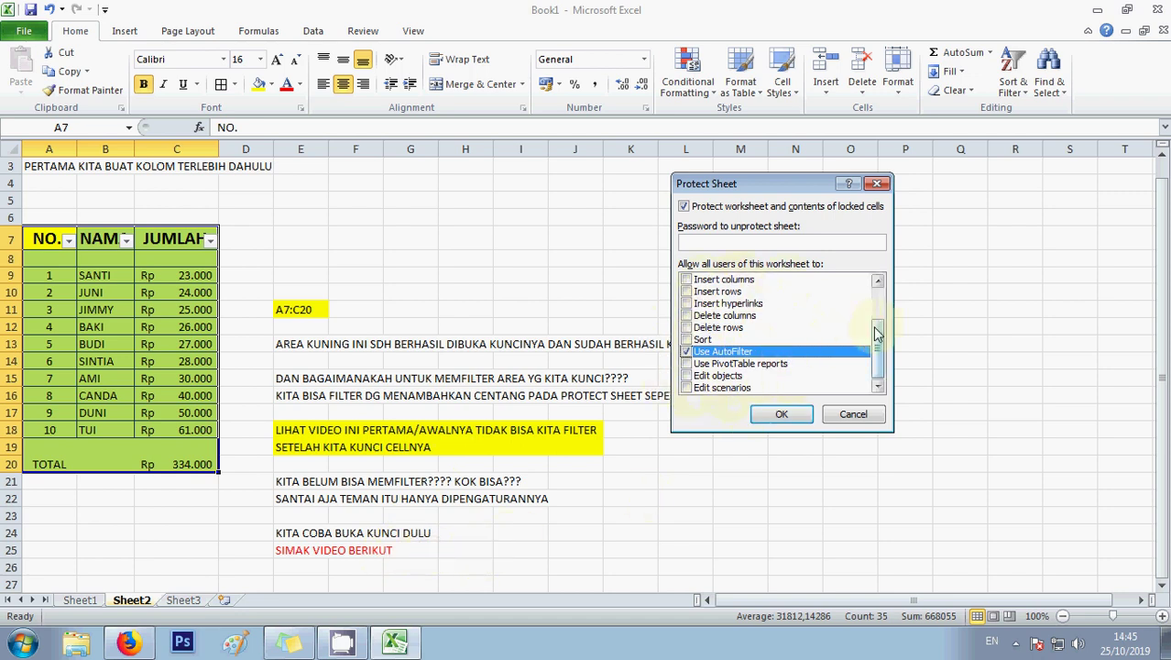
pyautogui.click(876, 284)
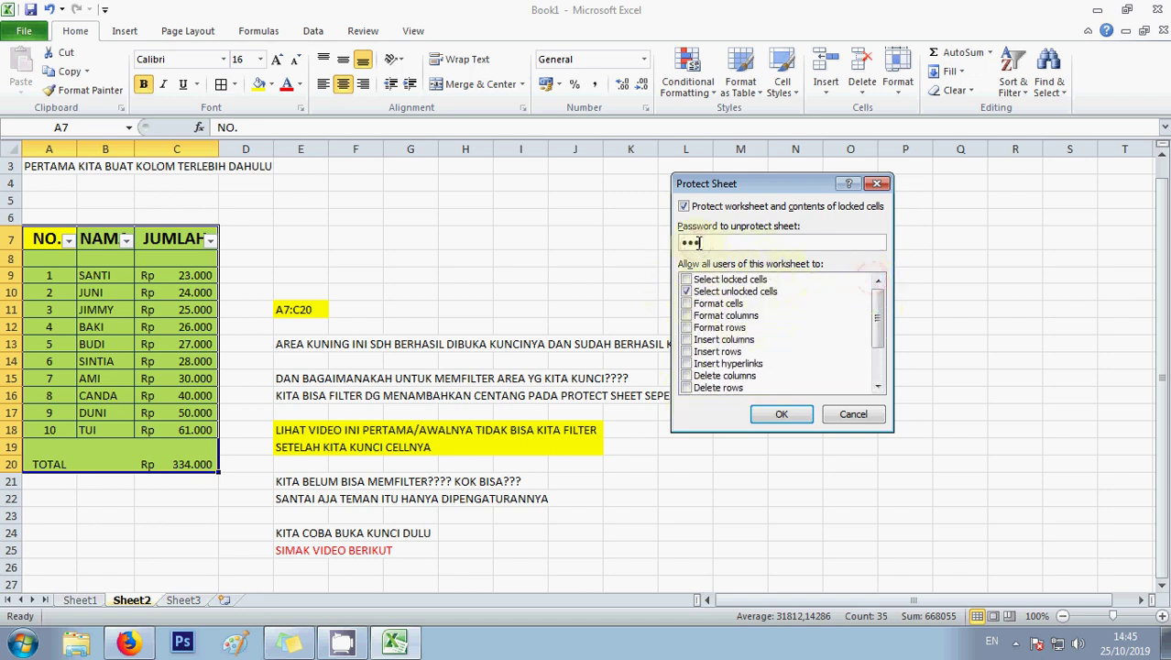
pyautogui.click(782, 414)
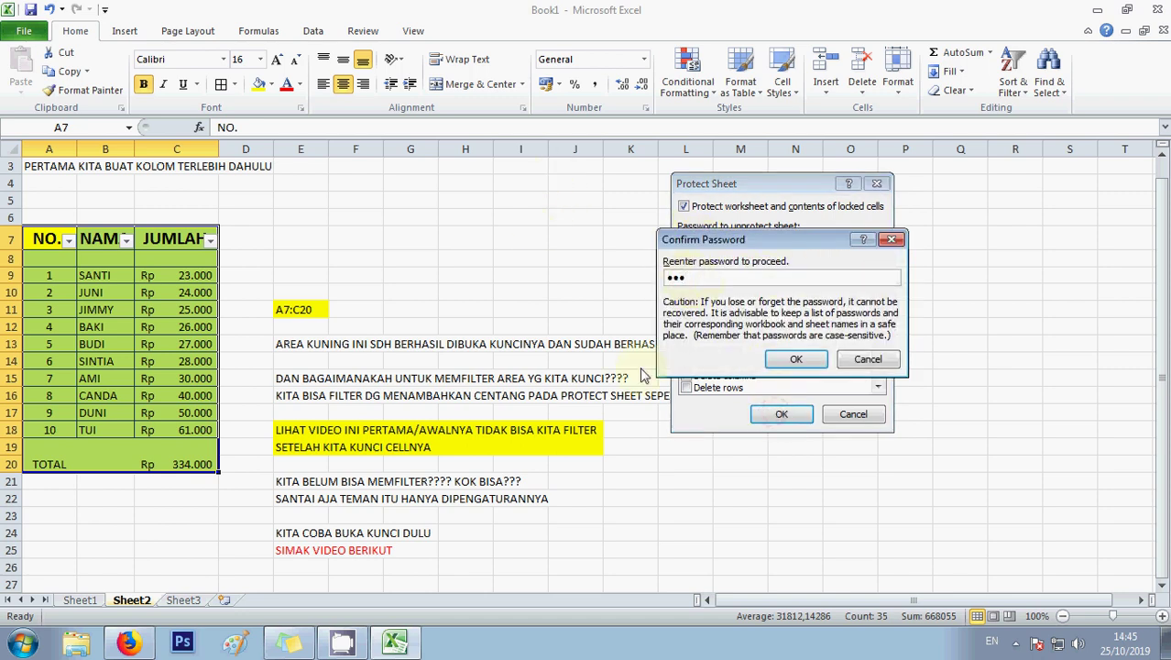
pyautogui.click(796, 360)
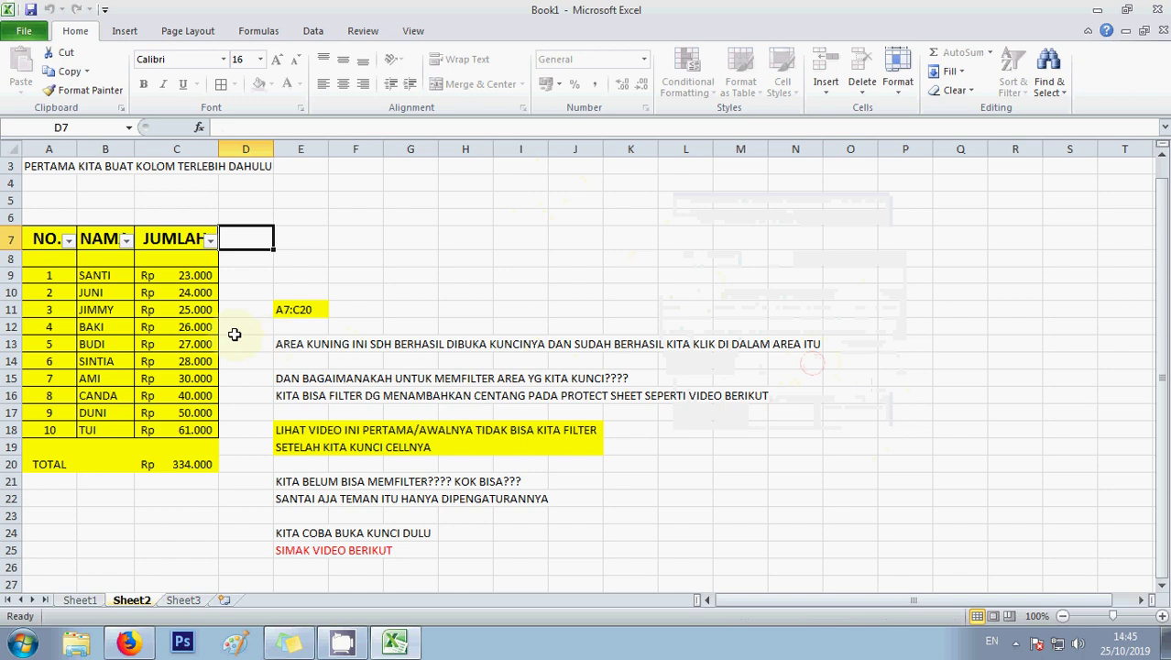
pyautogui.click(170, 480)
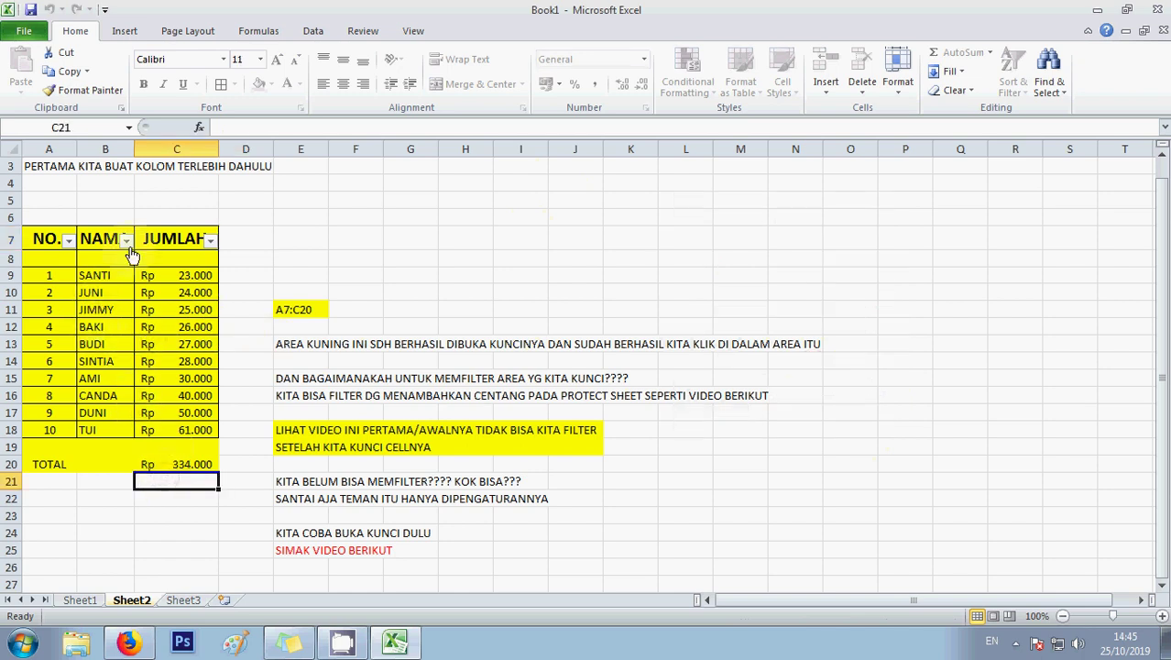
pyautogui.click(126, 240)
pyautogui.scroll(-1, 219, 455)
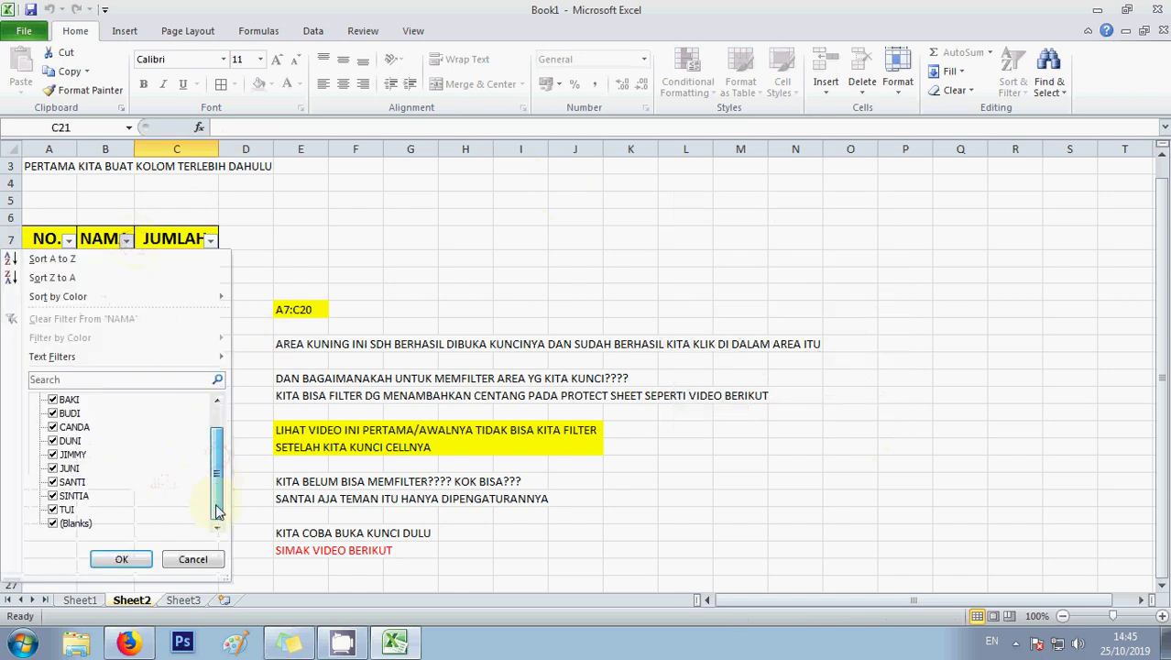
pyautogui.scroll(1, 219, 456)
pyautogui.click(193, 559)
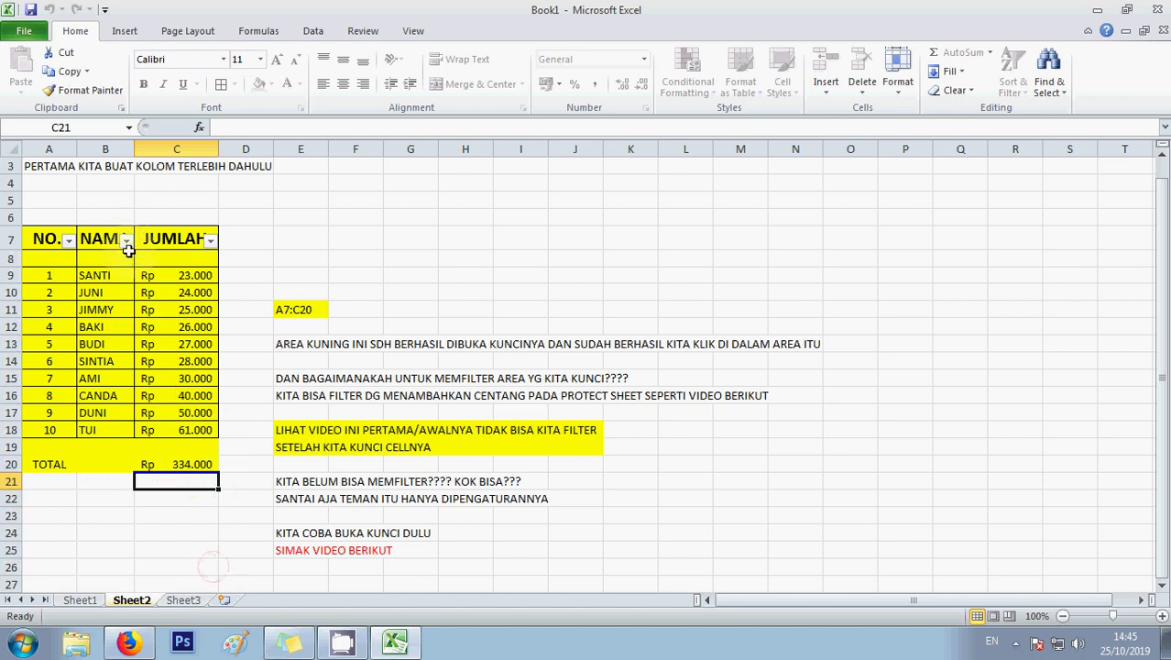
pyautogui.click(126, 241)
pyautogui.click(66, 403)
pyautogui.click(66, 414)
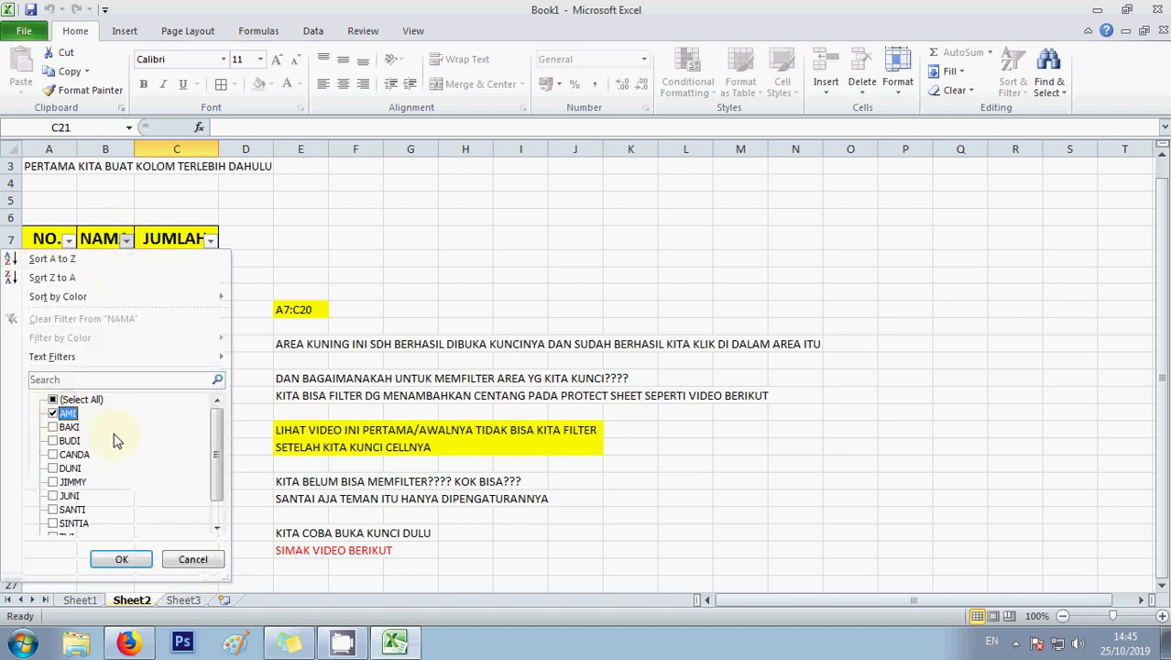
pyautogui.click(120, 559)
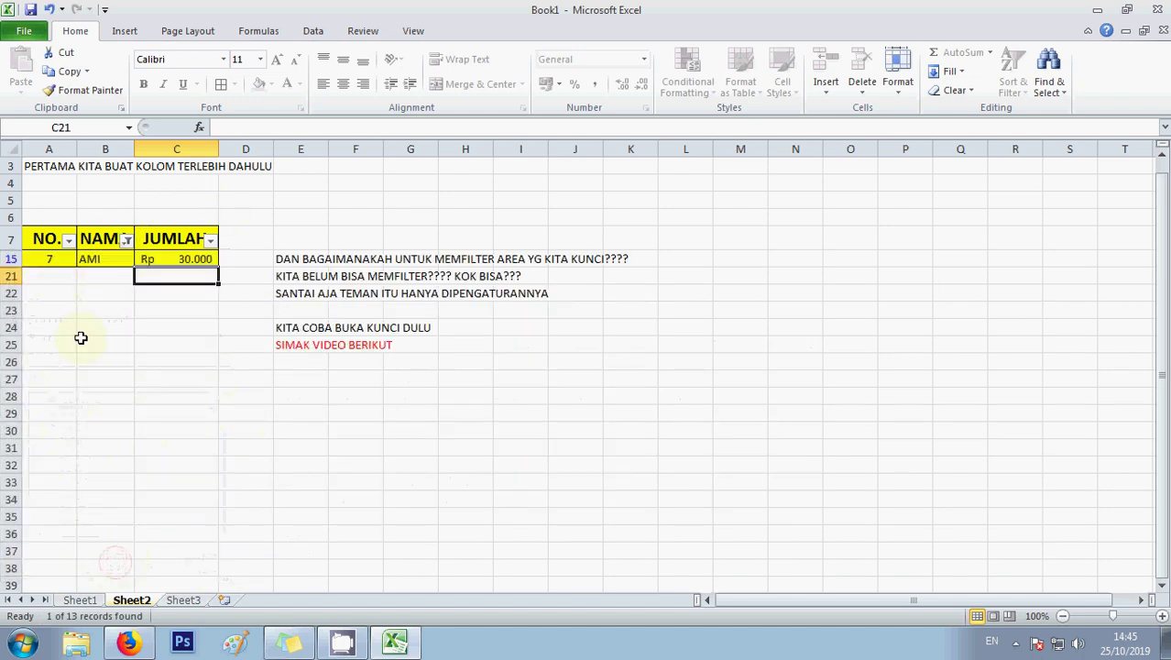
pyautogui.click(297, 362)
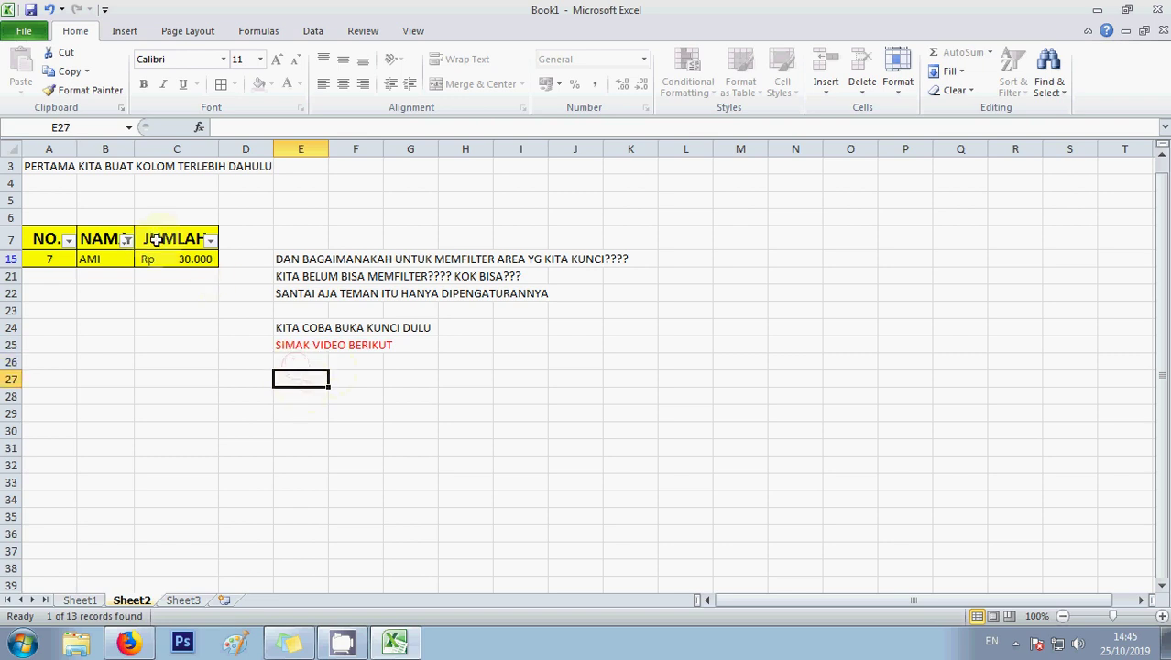
pyautogui.click(151, 276)
pyautogui.click(149, 311)
# Step: Type 'BERHASIL KITA FILTER WALAUPUN CELL TERKUNCI' in E27 and 'INGET CENTANG DI USE AUTO FILTER' in E28
pyautogui.click(307, 378)
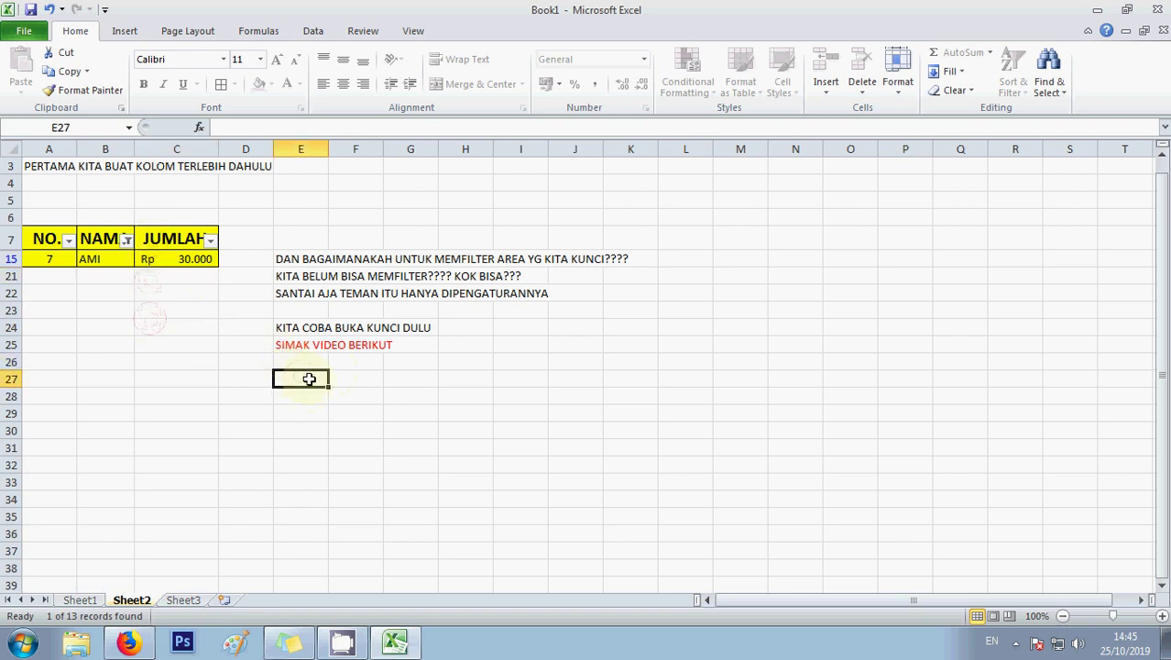
pyautogui.write('BERHASIL KITA FILTER')
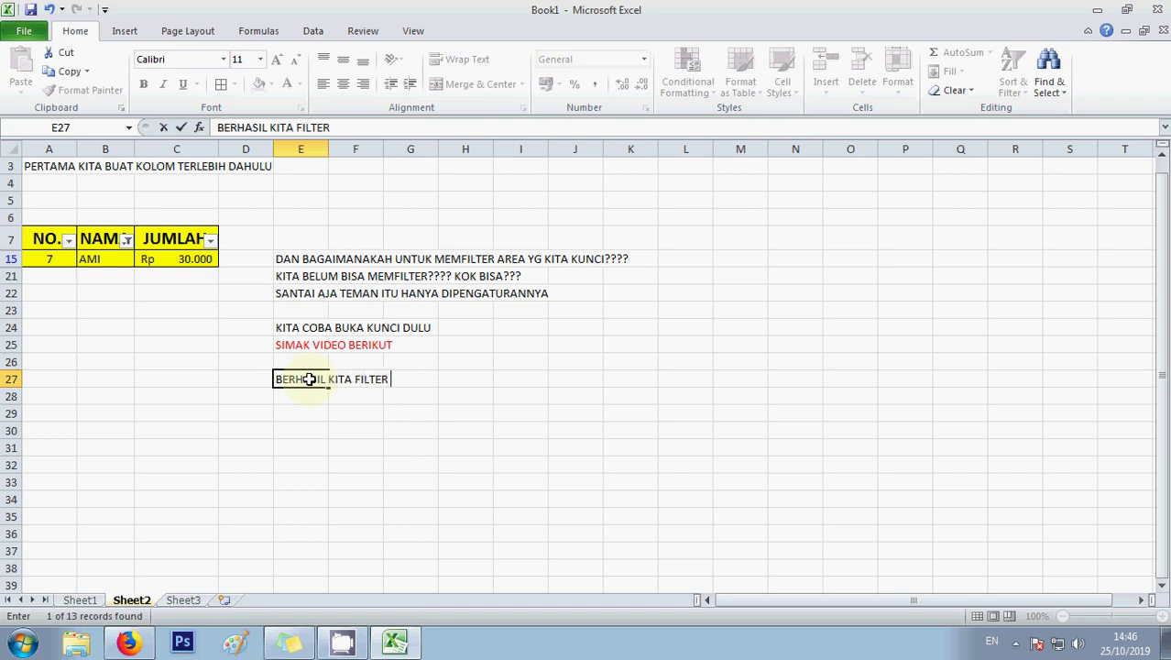
pyautogui.write('UPUN CELL TERKUNCI')
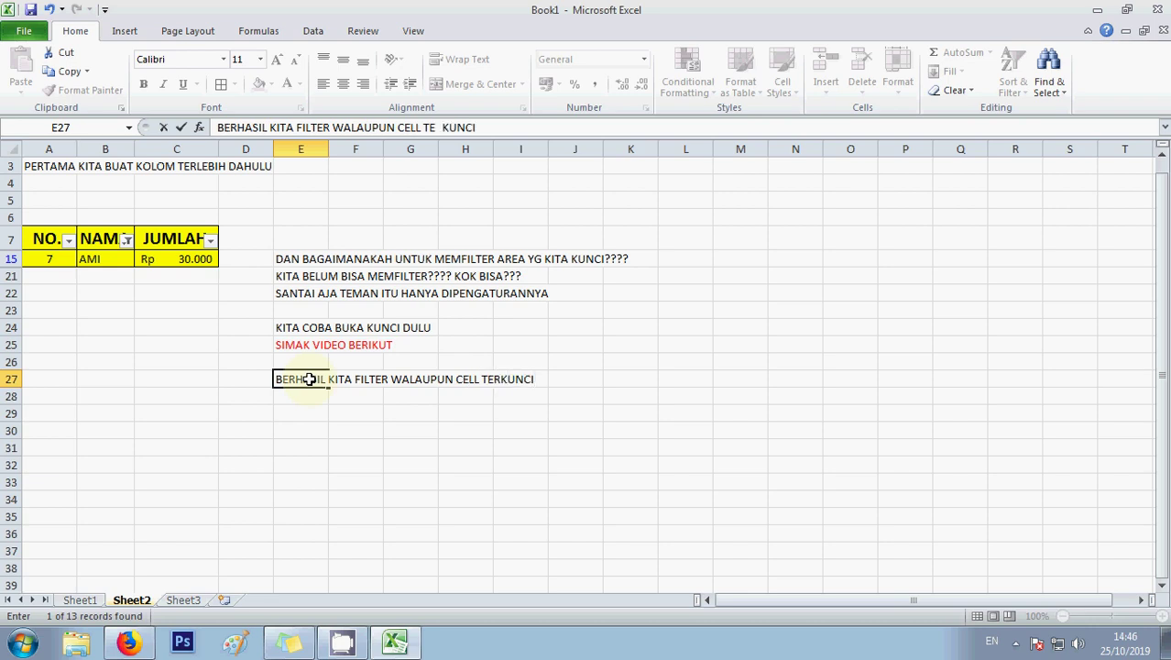
pyautogui.press('Return')
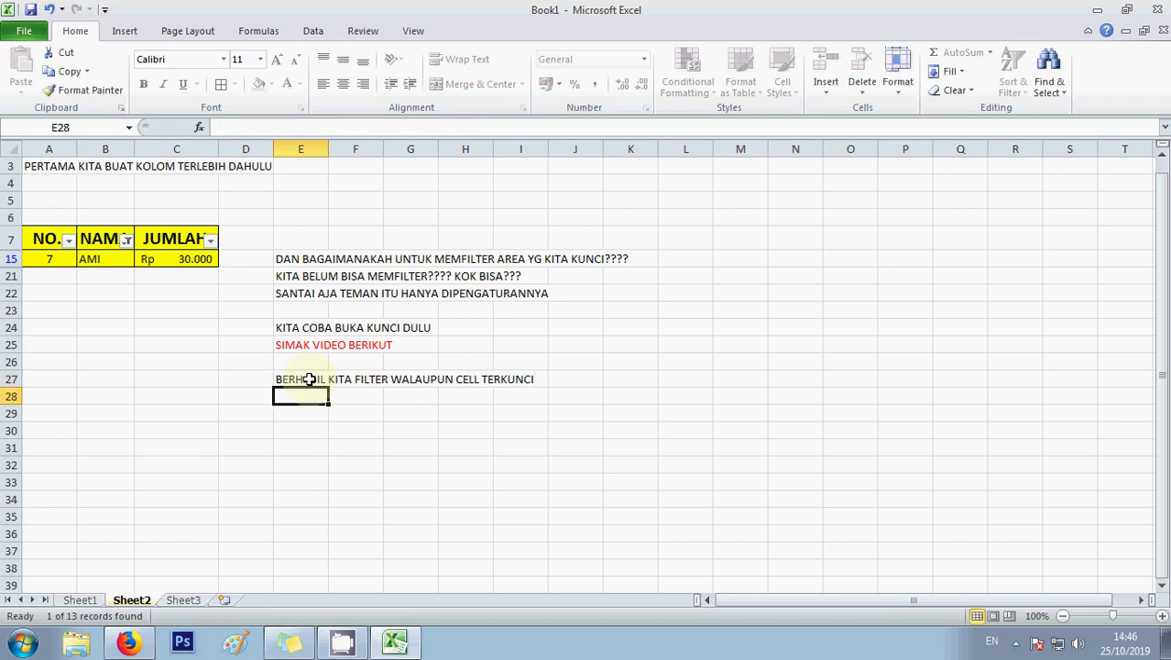
pyautogui.write('INGET CENTANG DI USE AUTO FILTER')
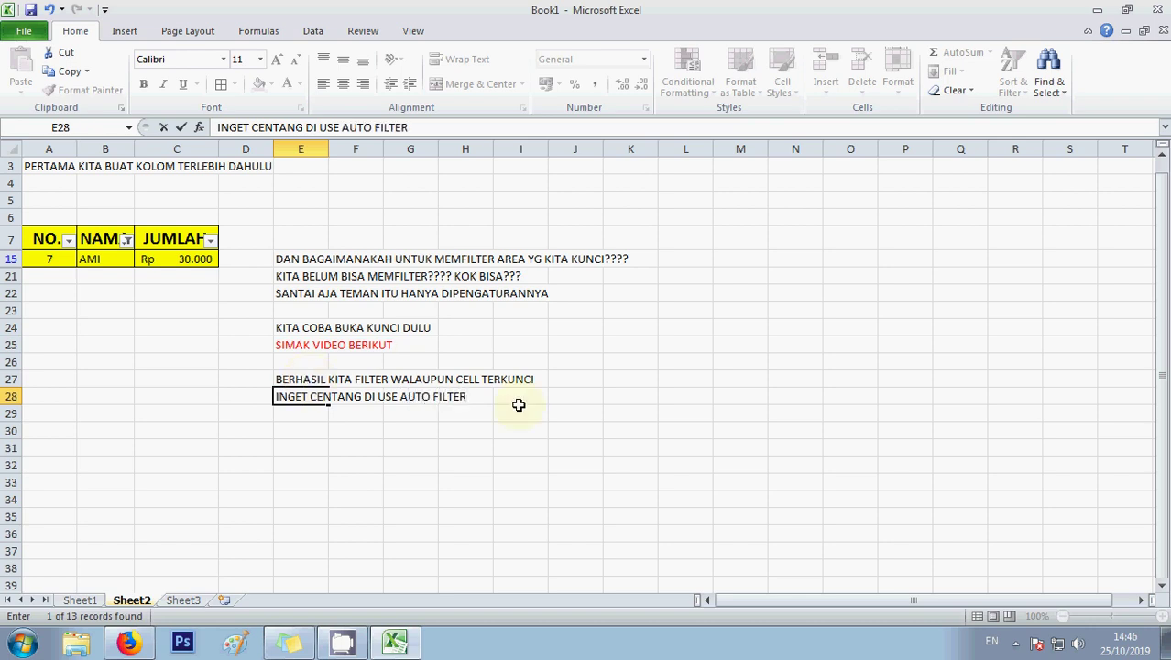
# Step: Select the E28:H28 note and check the font size choices without changing them
pyautogui.click(410, 479)
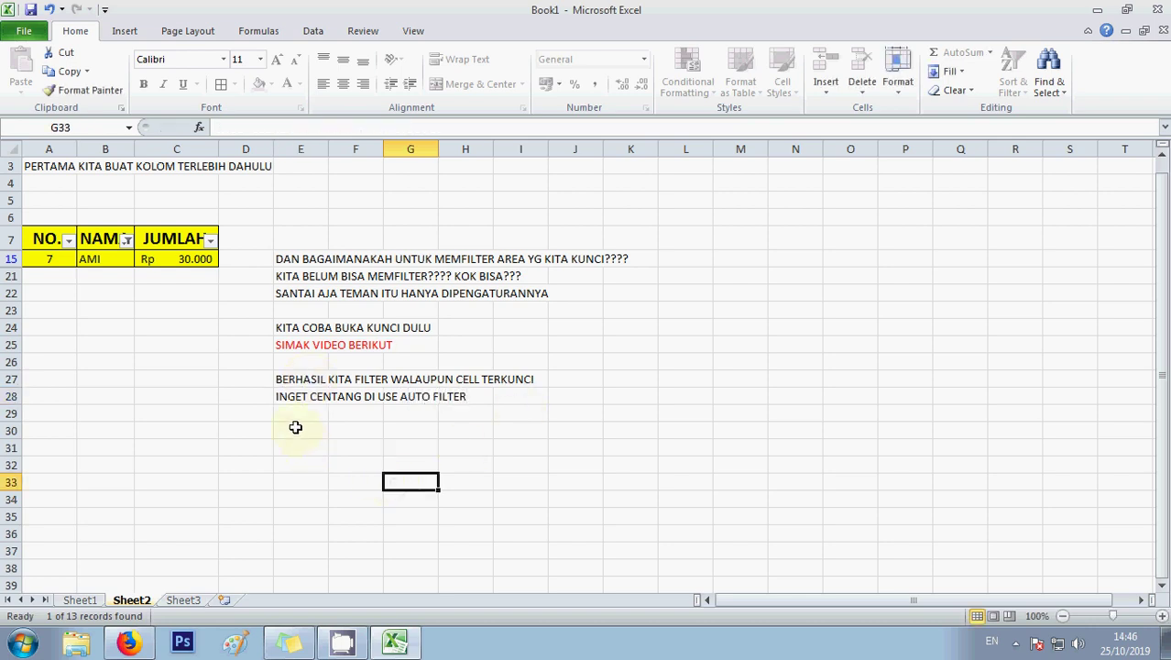
pyautogui.moveTo(294, 396)
pyautogui.mouseDown()
pyautogui.moveTo(451, 410)
pyautogui.moveTo(451, 396)
pyautogui.mouseUp()
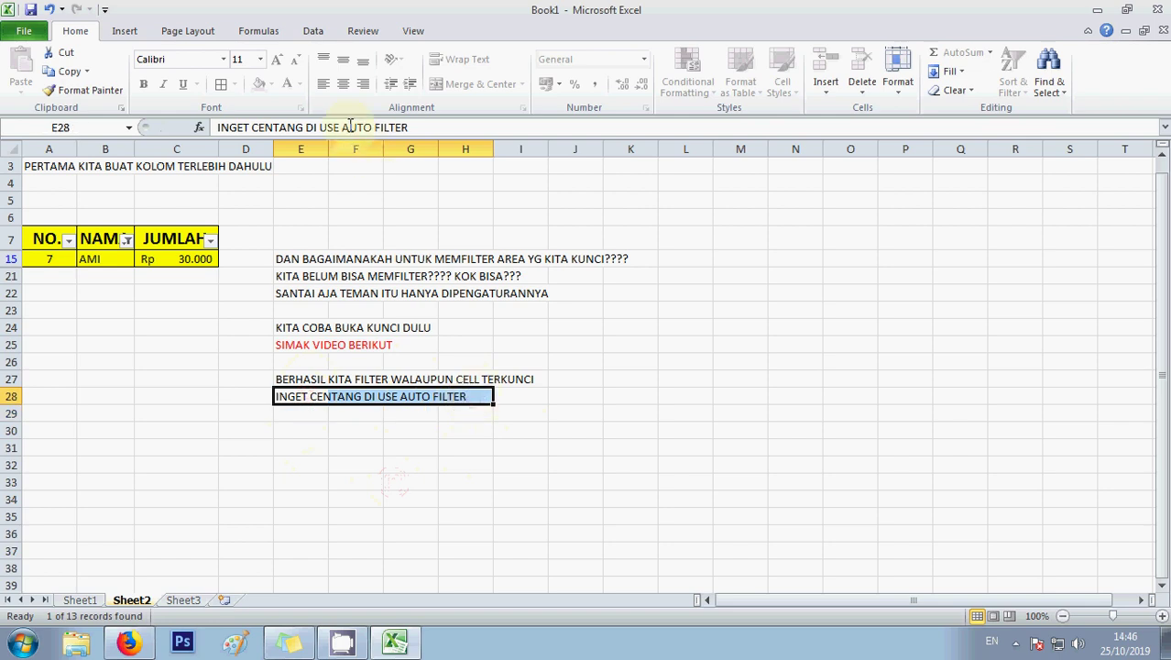
pyautogui.click(452, 415)
pyautogui.moveTo(312, 397); pyautogui.dragTo(463, 396)
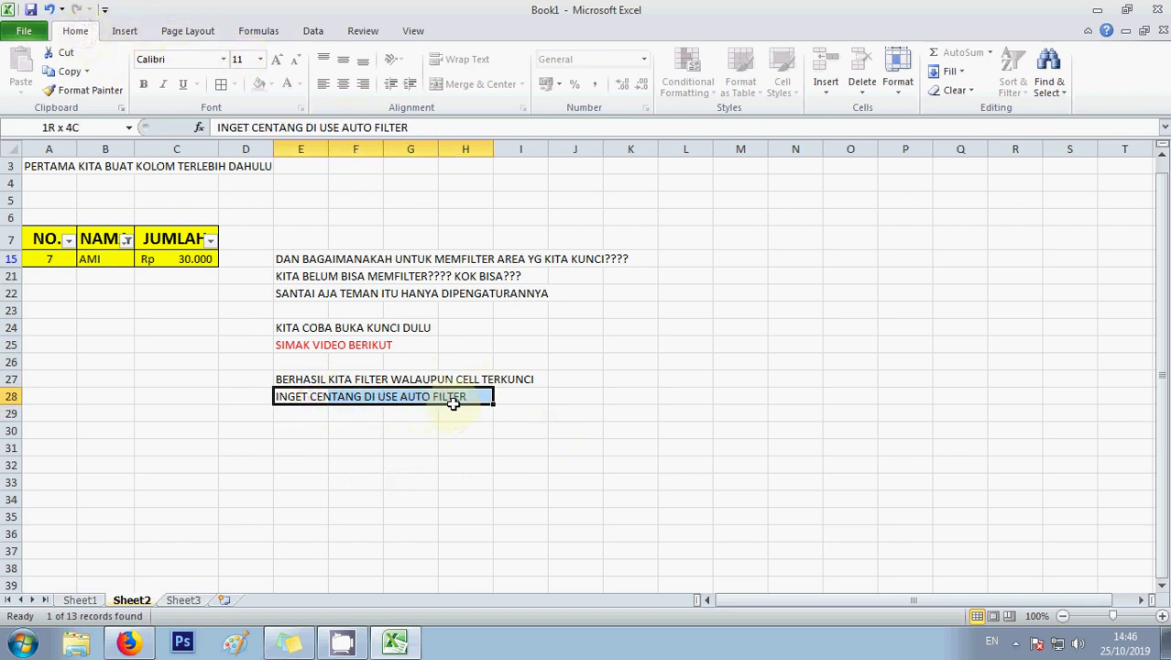
pyautogui.click(396, 499)
pyautogui.moveTo(291, 396); pyautogui.dragTo(454, 397)
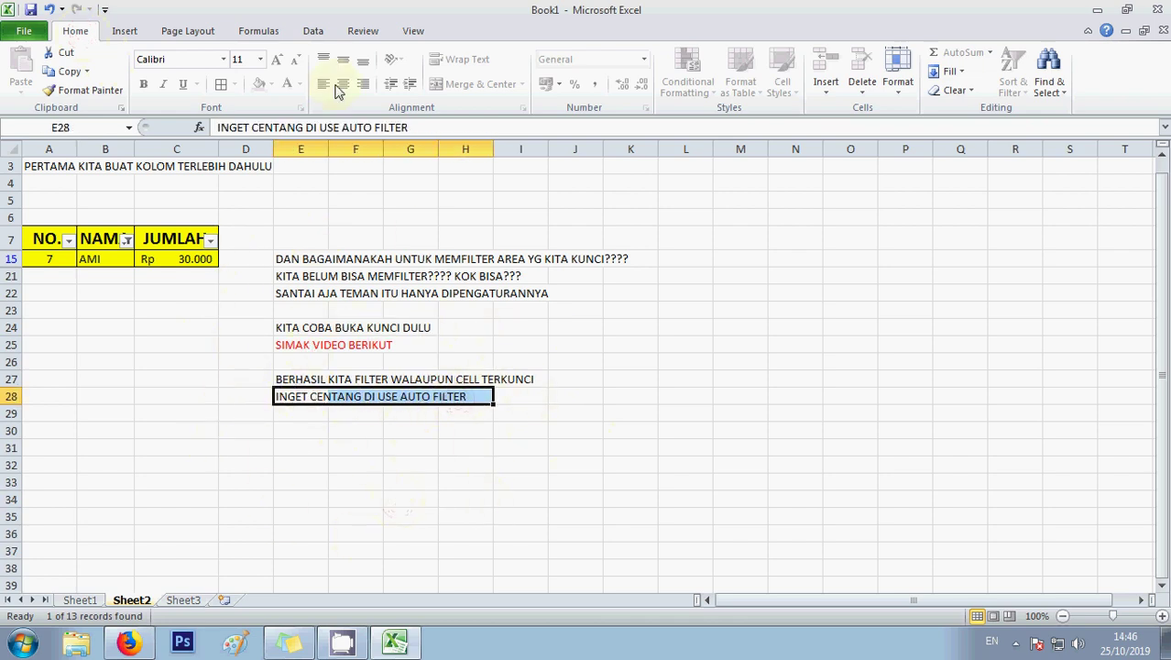
pyautogui.click(259, 59)
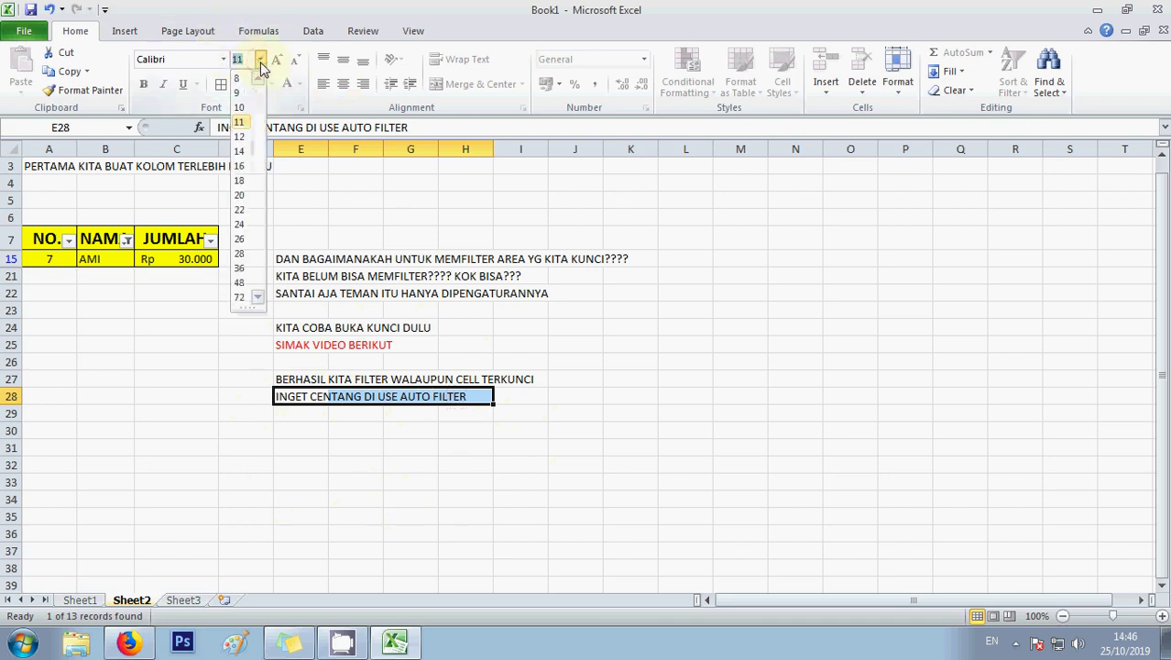
pyautogui.click(241, 275)
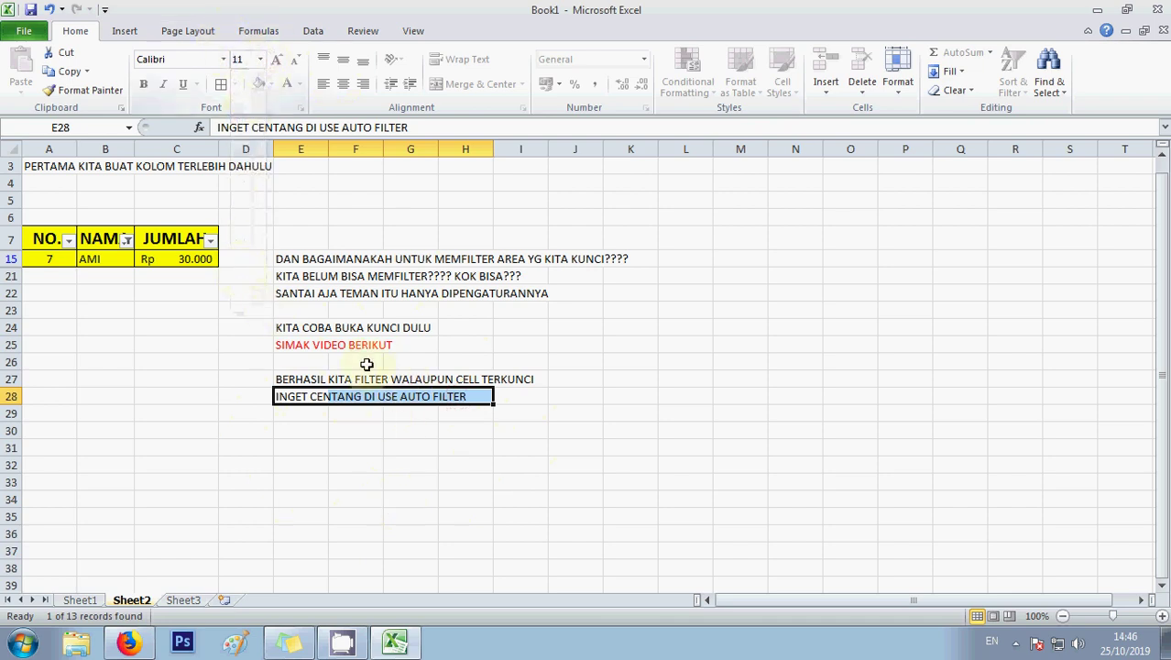
pyautogui.click(339, 415)
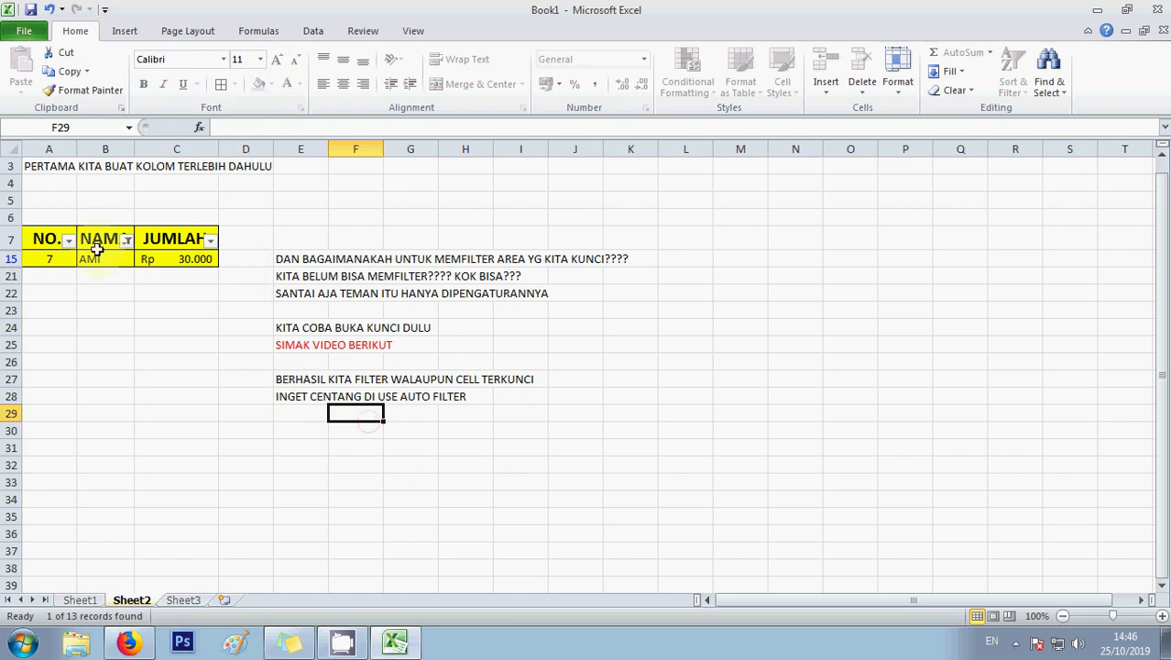
# Step: Filter the NAMA column to show only BUDI, CANDA and DUNI
pyautogui.click(127, 240)
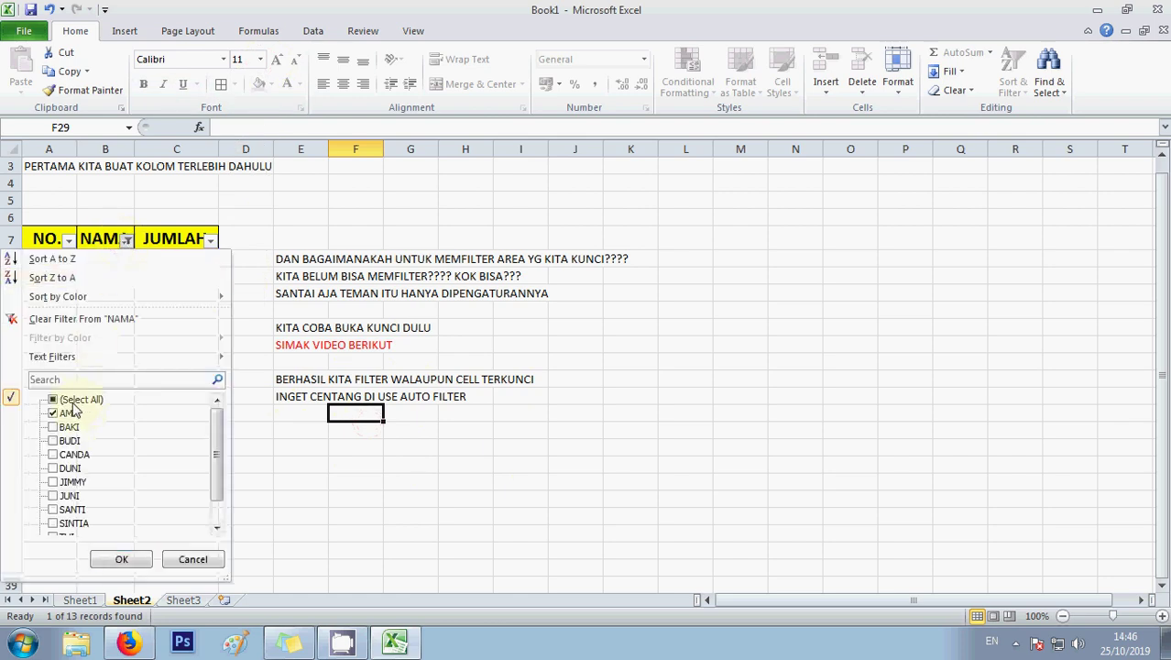
pyautogui.click(55, 399)
pyautogui.click(55, 400)
pyautogui.click(69, 441)
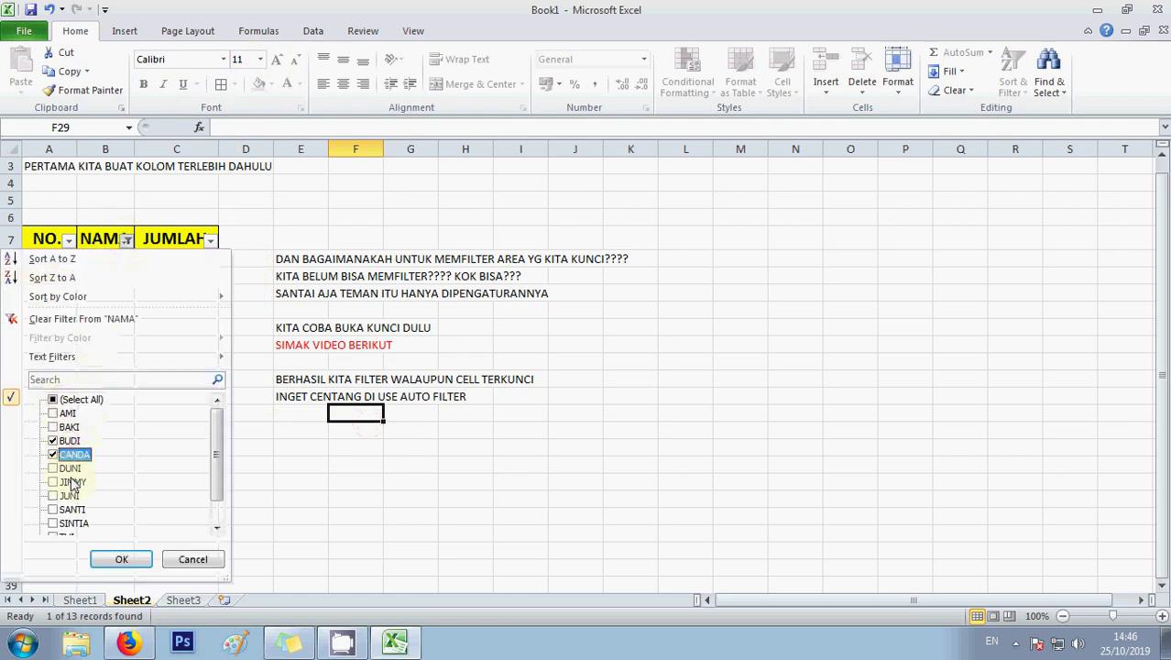
pyautogui.click(73, 455)
pyautogui.click(69, 468)
pyautogui.click(119, 559)
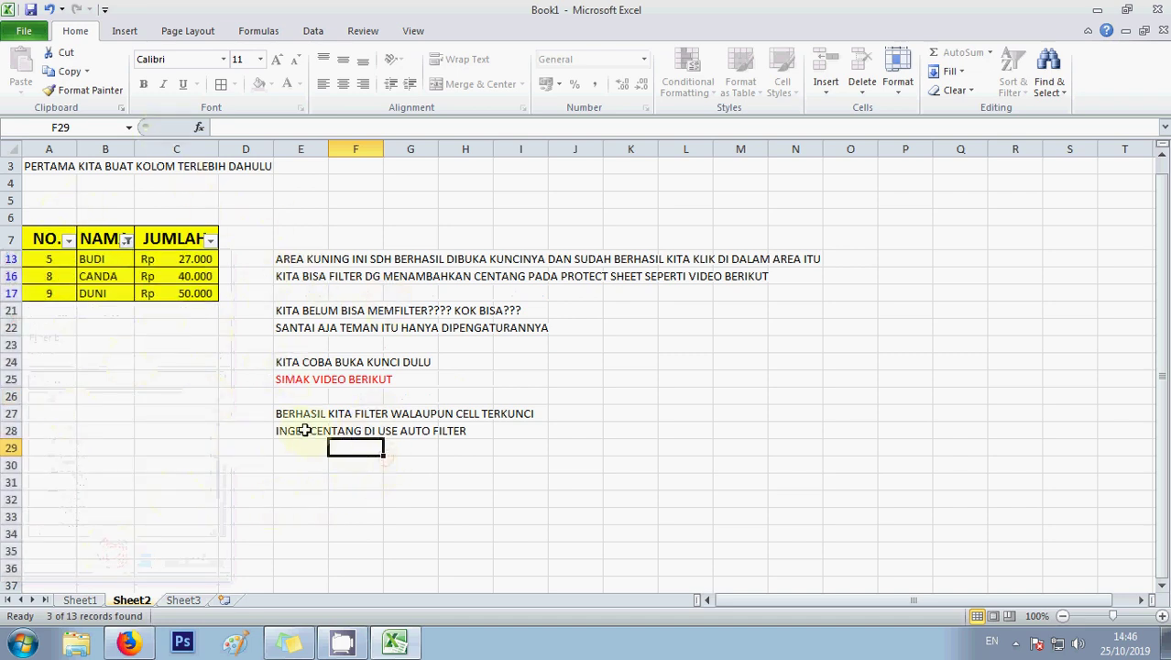
# Step: Select the row 28 note and start unprotecting the sheet
pyautogui.moveTo(307, 430); pyautogui.dragTo(469, 432)
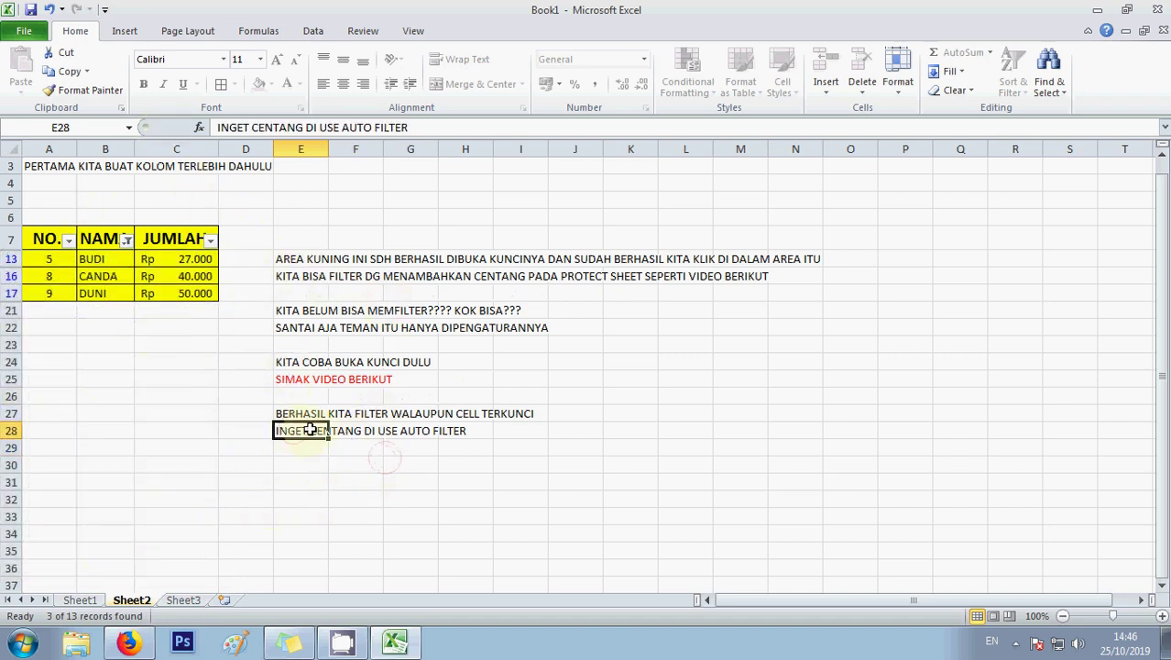
pyautogui.click(362, 31)
pyautogui.click(501, 77)
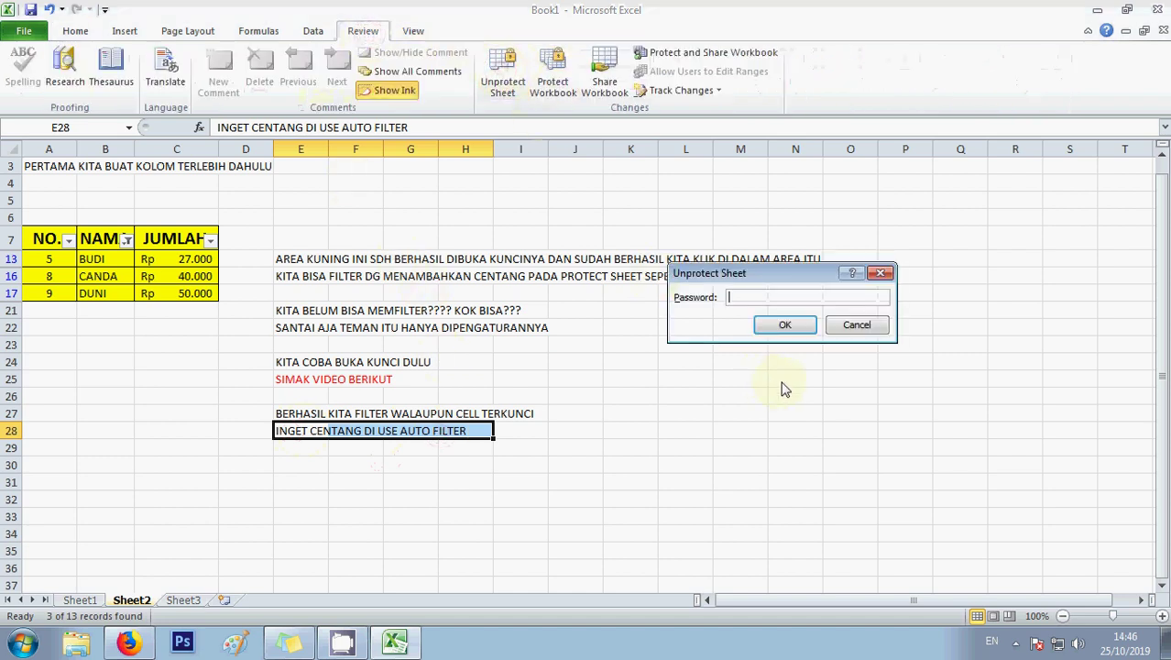
# Step: Unprotect the sheet with its password, then protect it again with Use AutoFilter allowed
pyautogui.press('Return')
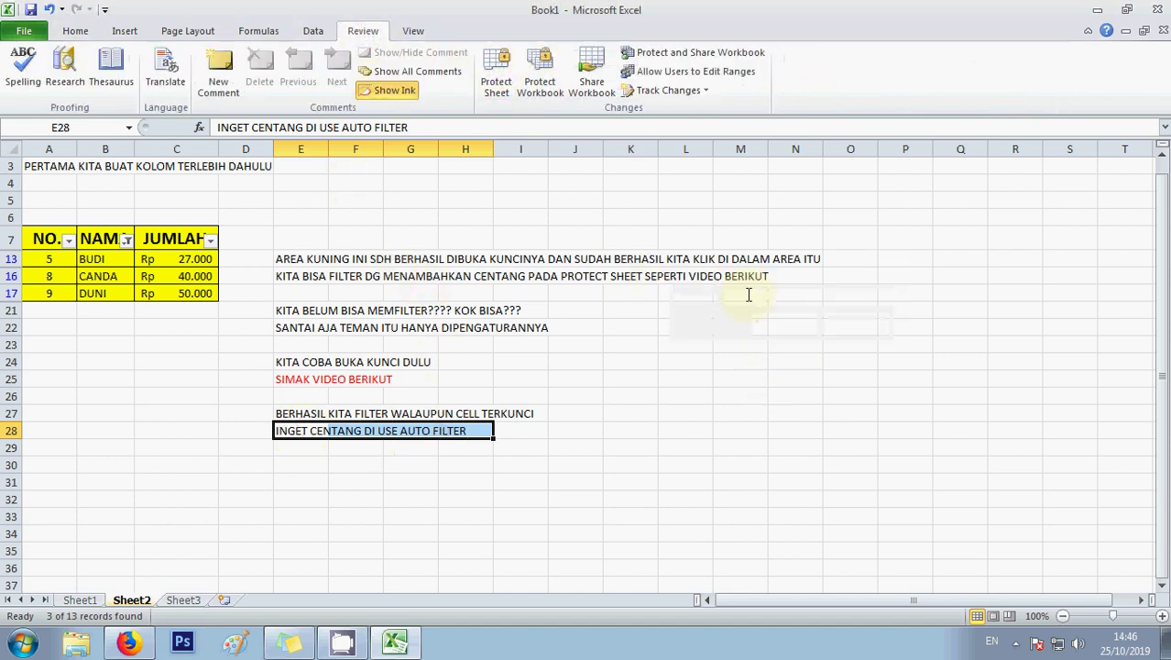
pyautogui.click(496, 74)
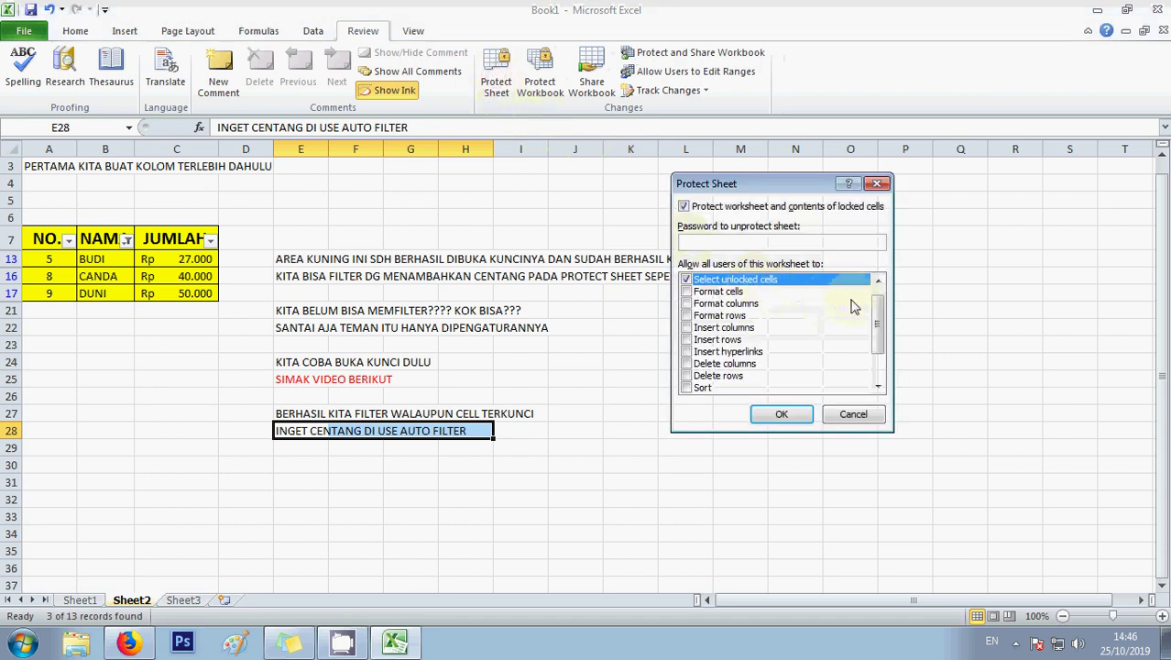
pyautogui.moveTo(877, 312); pyautogui.dragTo(882, 348)
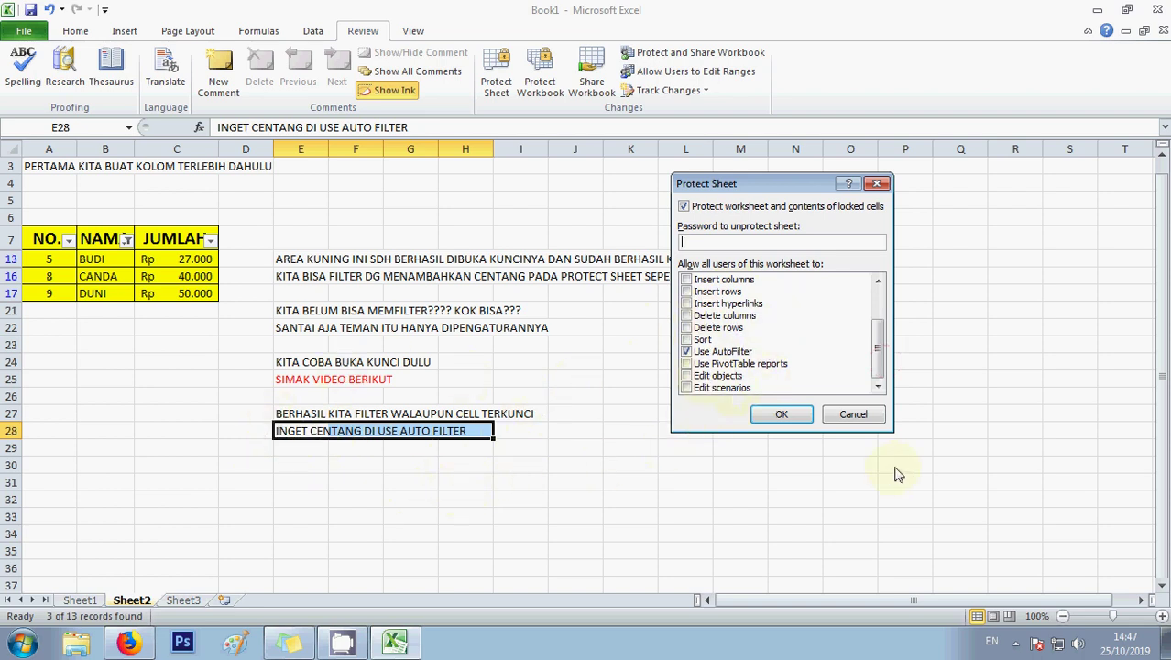
pyautogui.click(776, 415)
# Step: Write the closing sentence in E31, from 'OKE TEMAN' through 'PROGRAM EXCEL'
pyautogui.click(468, 481)
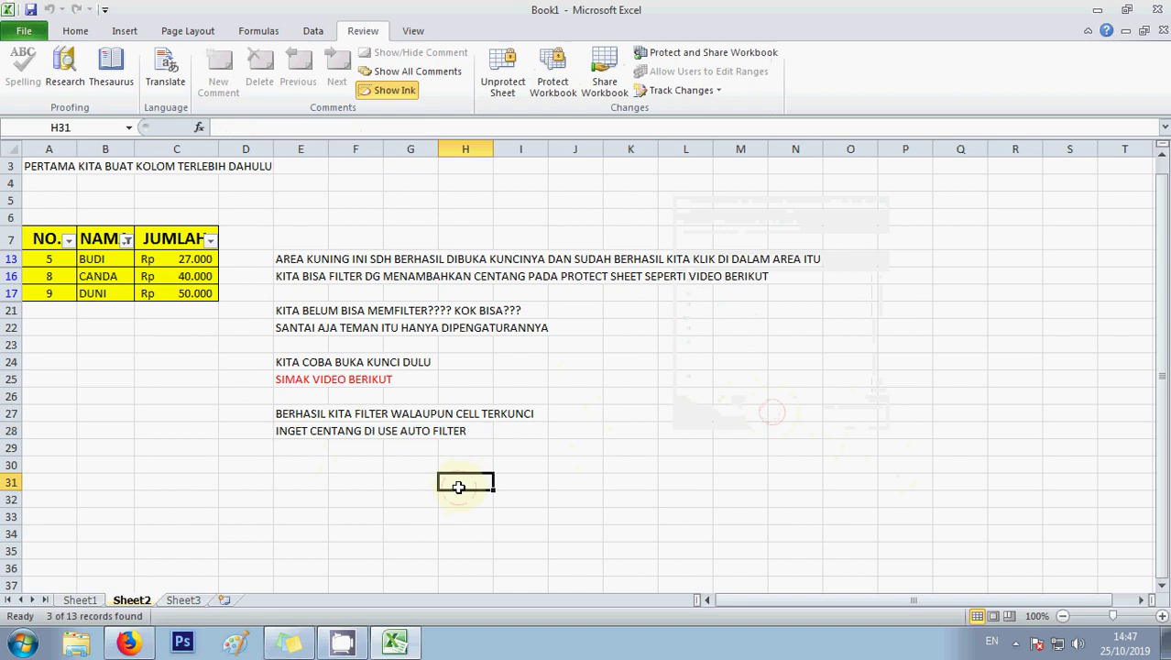
pyautogui.click(245, 413)
pyautogui.click(176, 327)
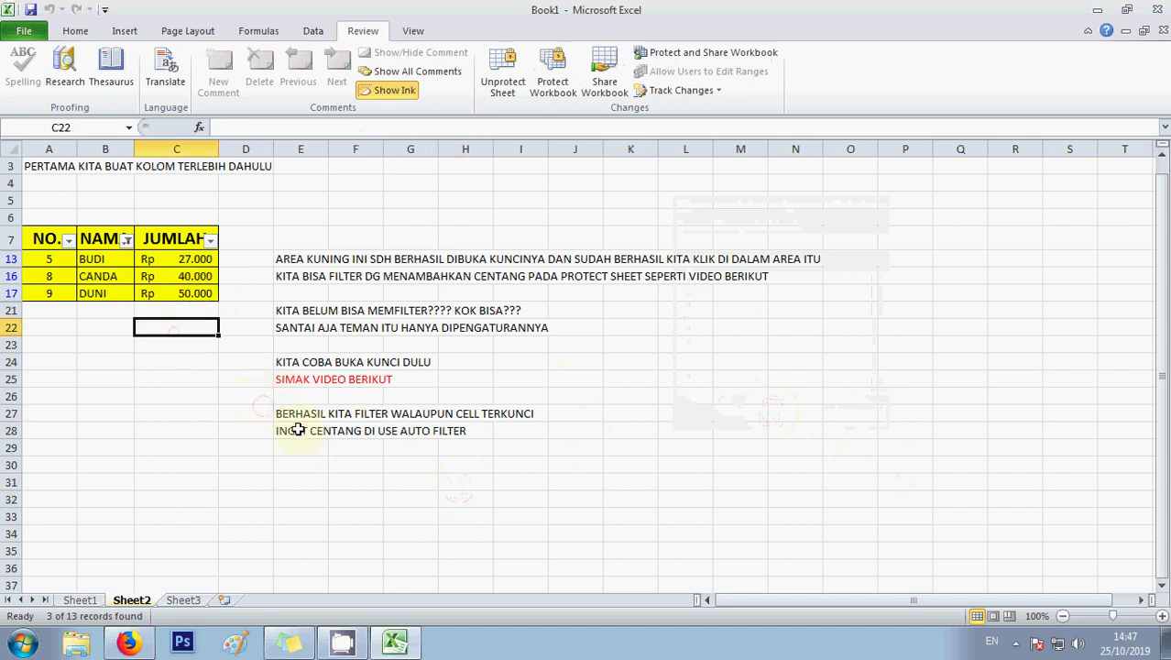
pyautogui.click(300, 464)
pyautogui.click(301, 483)
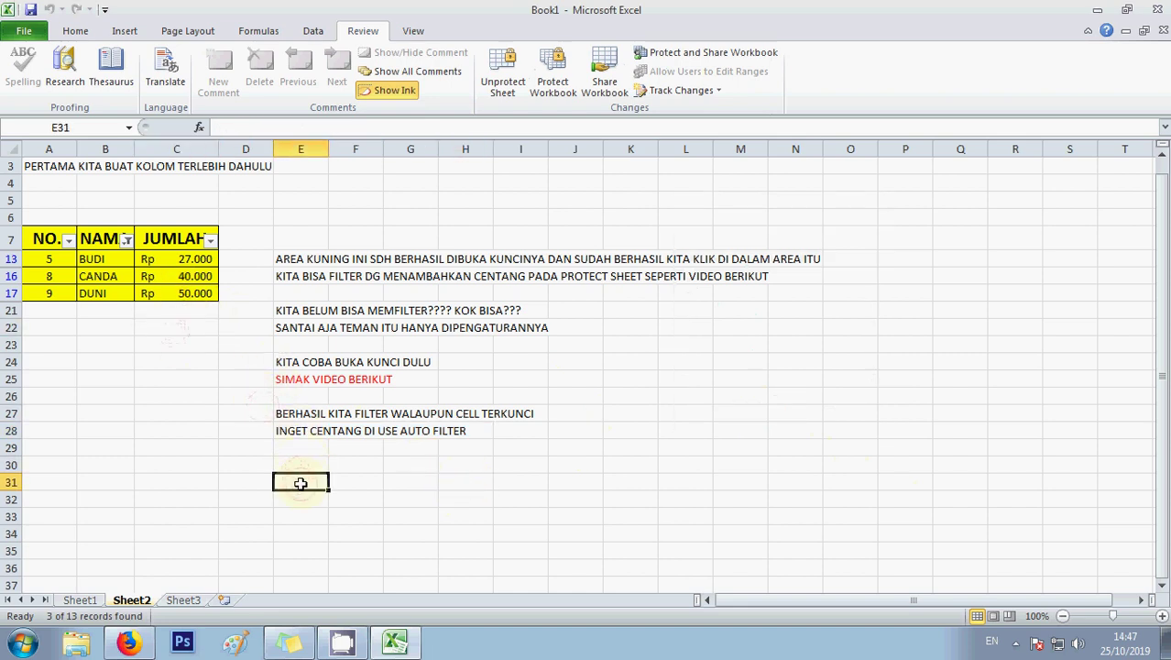
pyautogui.write('OKE TEMAN-TEMAN SEKIAN TUTORIA')
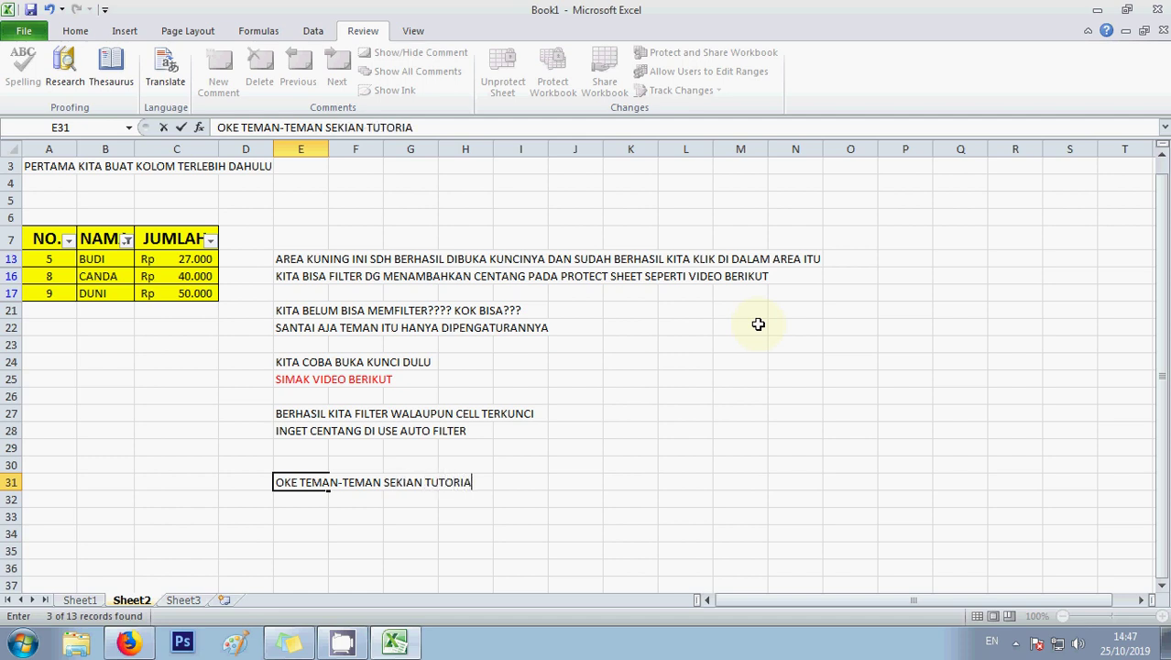
pyautogui.write('CARA UNTU')
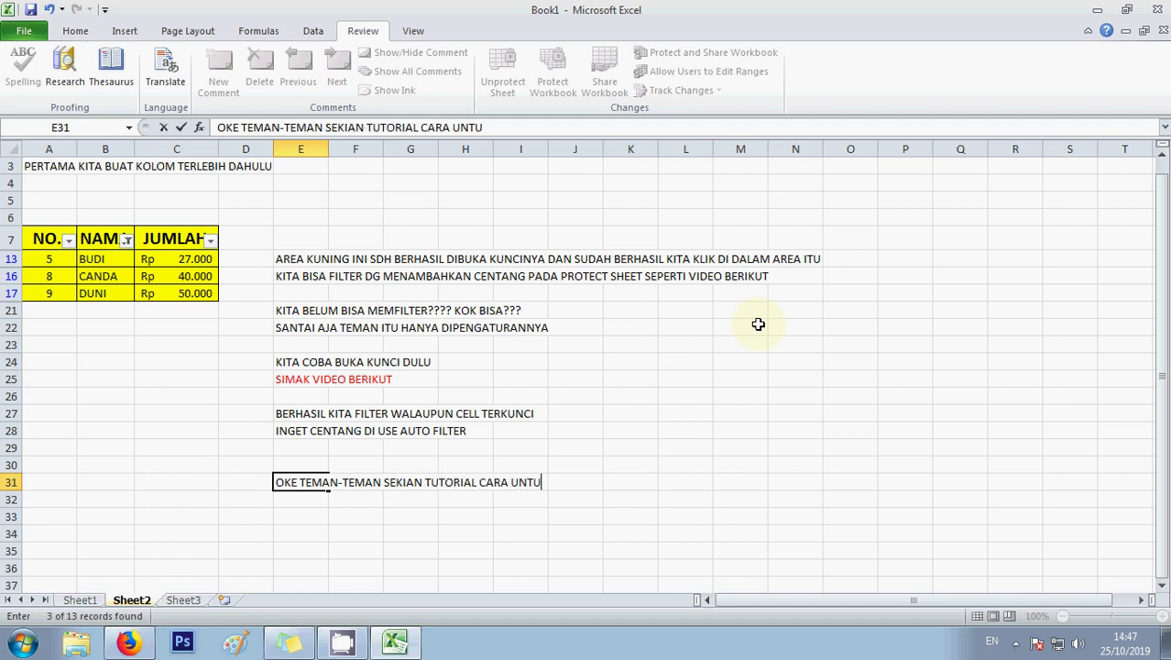
pyautogui.write('K MENGUNCI ')
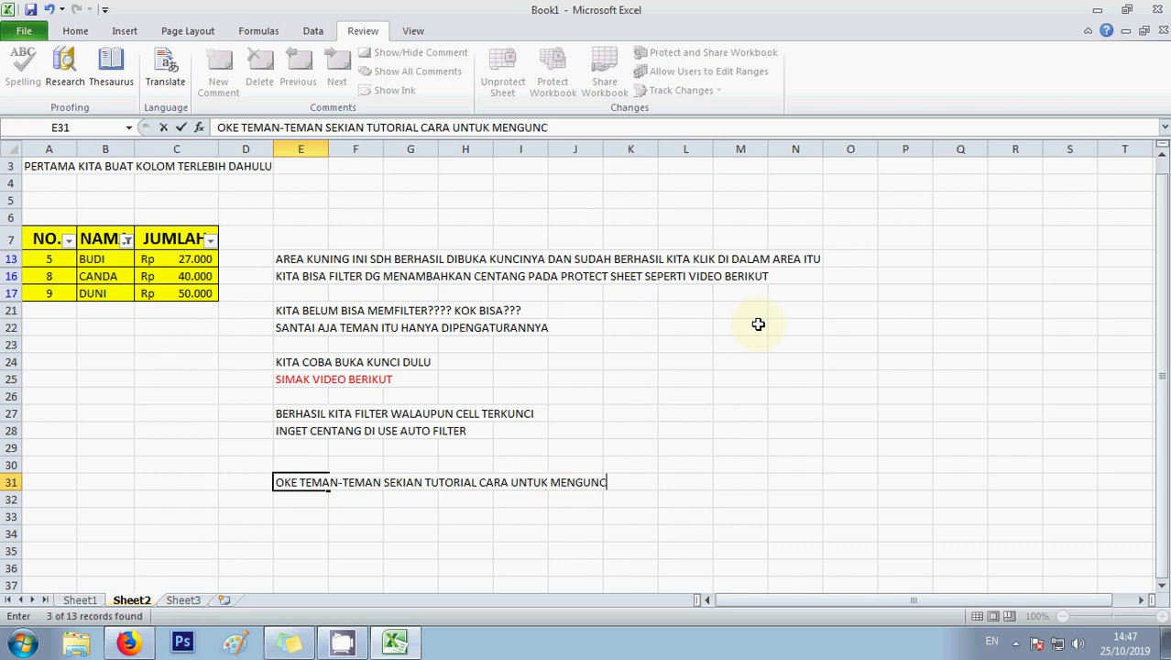
pyautogui.write('DAN MEMB')
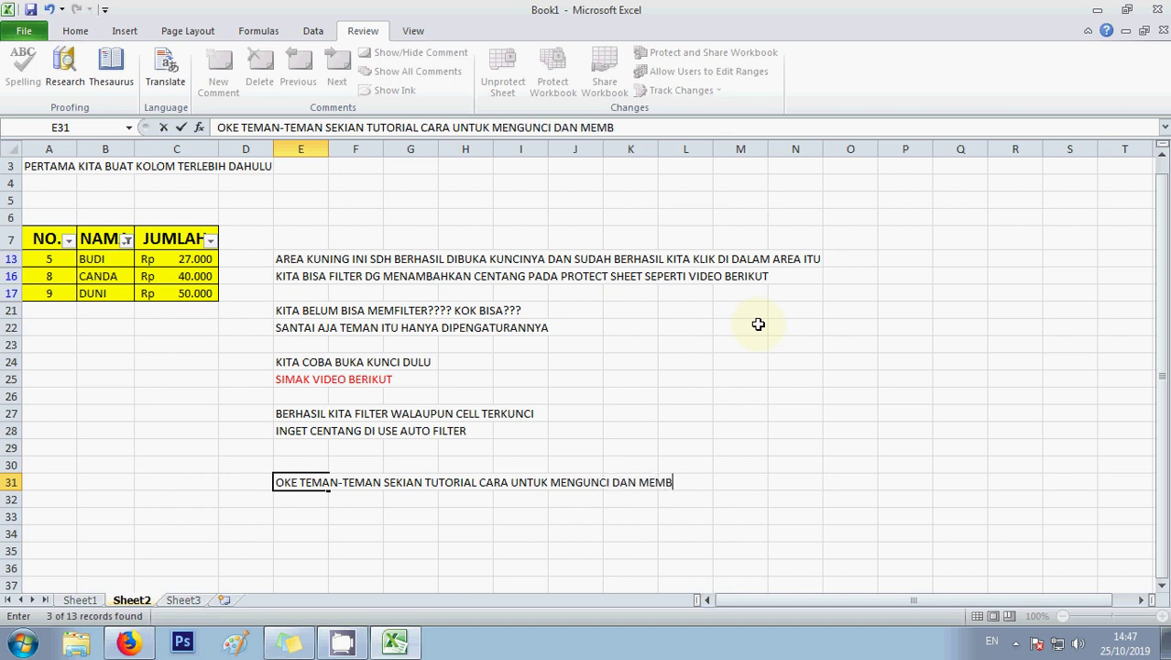
pyautogui.write('UKA CELL DALAM PROG')
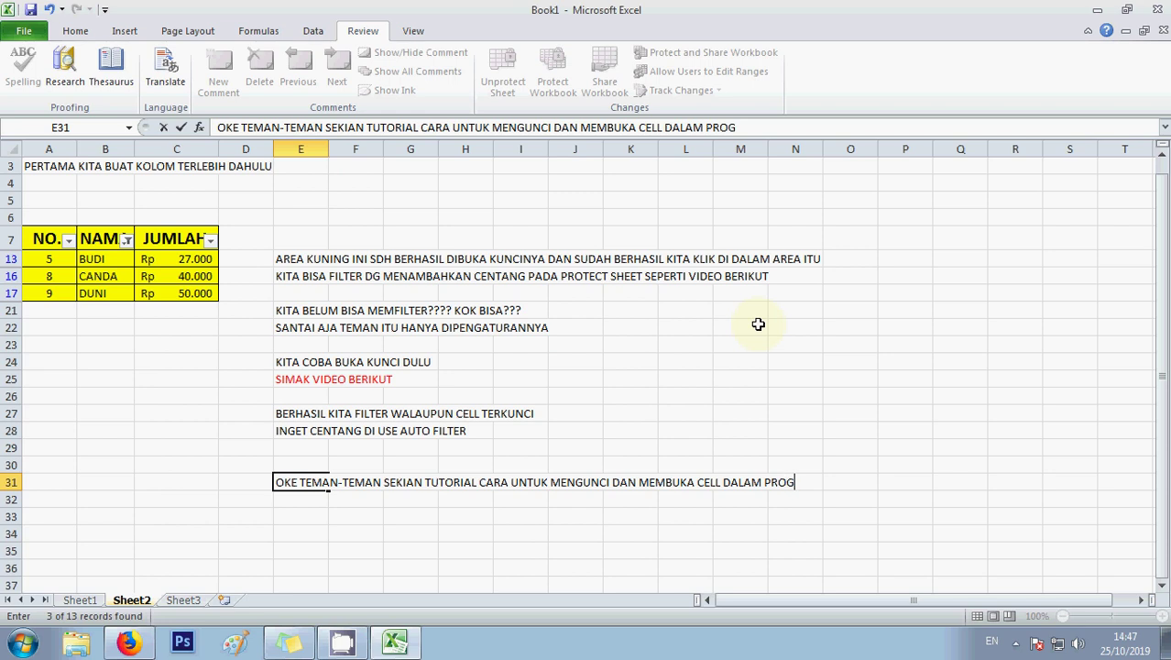
pyautogui.write('RAM EXCEL')
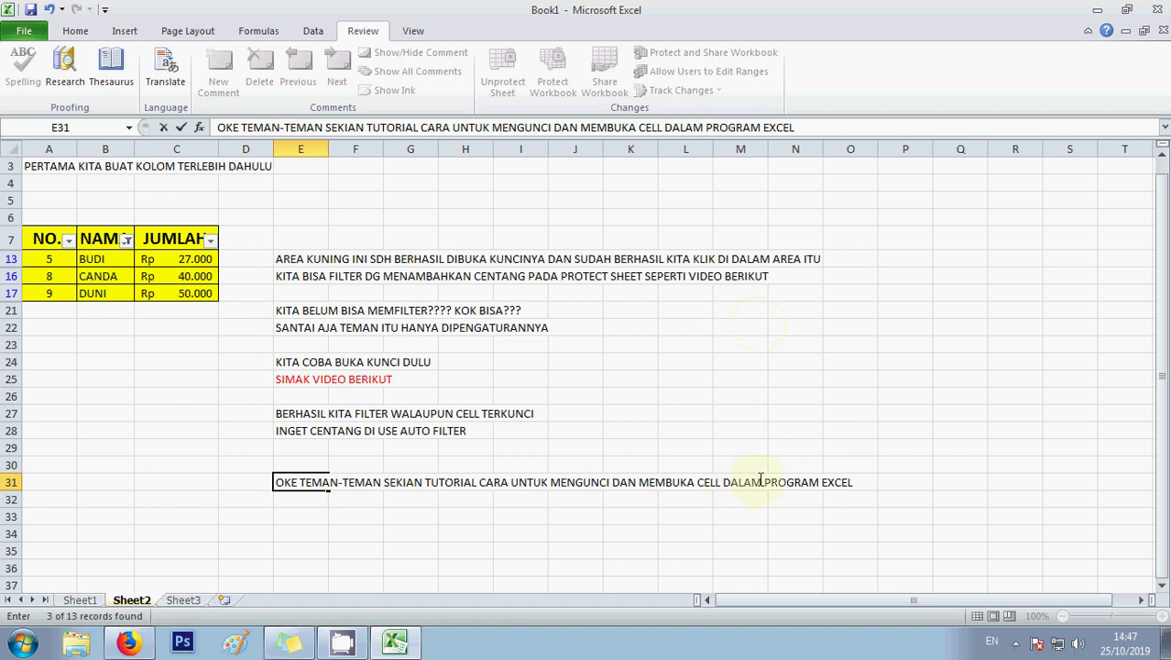
# Step: Type the hopeful wrap-up sentence in E33
pyautogui.click(306, 512)
pyautogui.write('SEM')
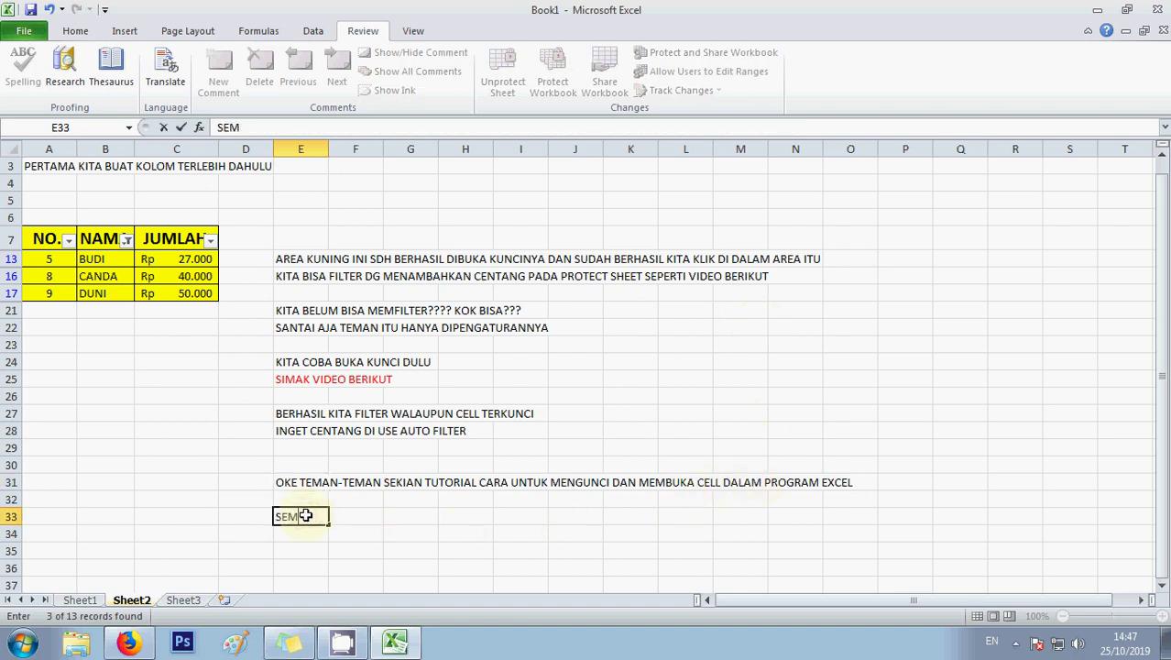
pyautogui.write('IDEO INI BISA B')
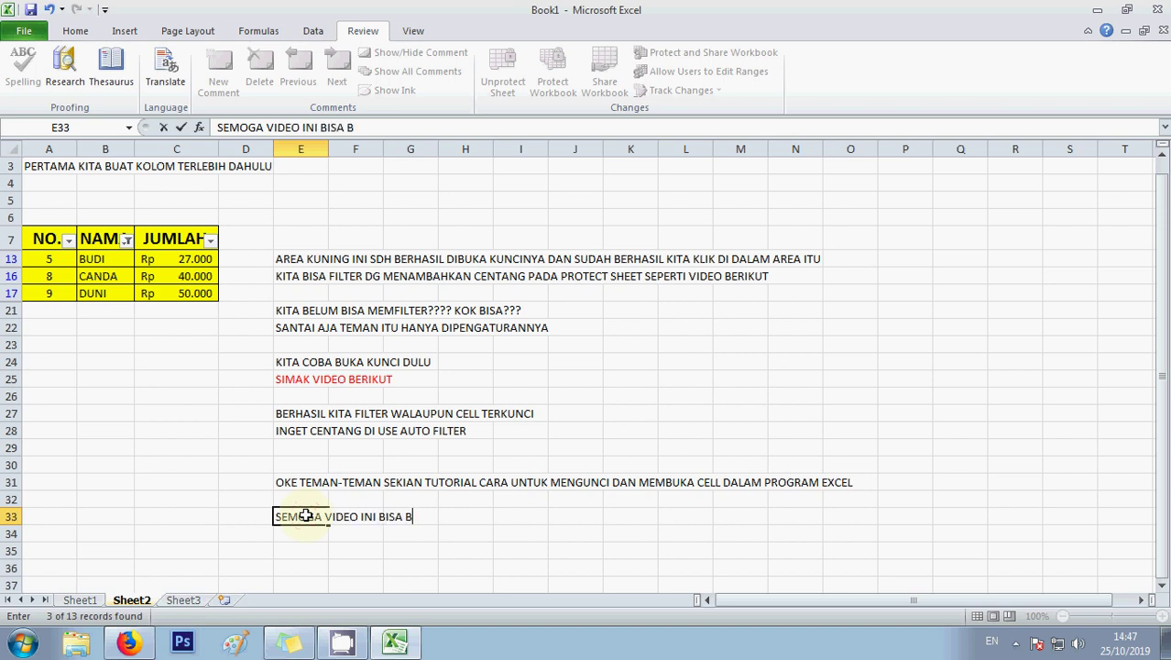
pyautogui.write('MANFAAT DAN DAPAT')
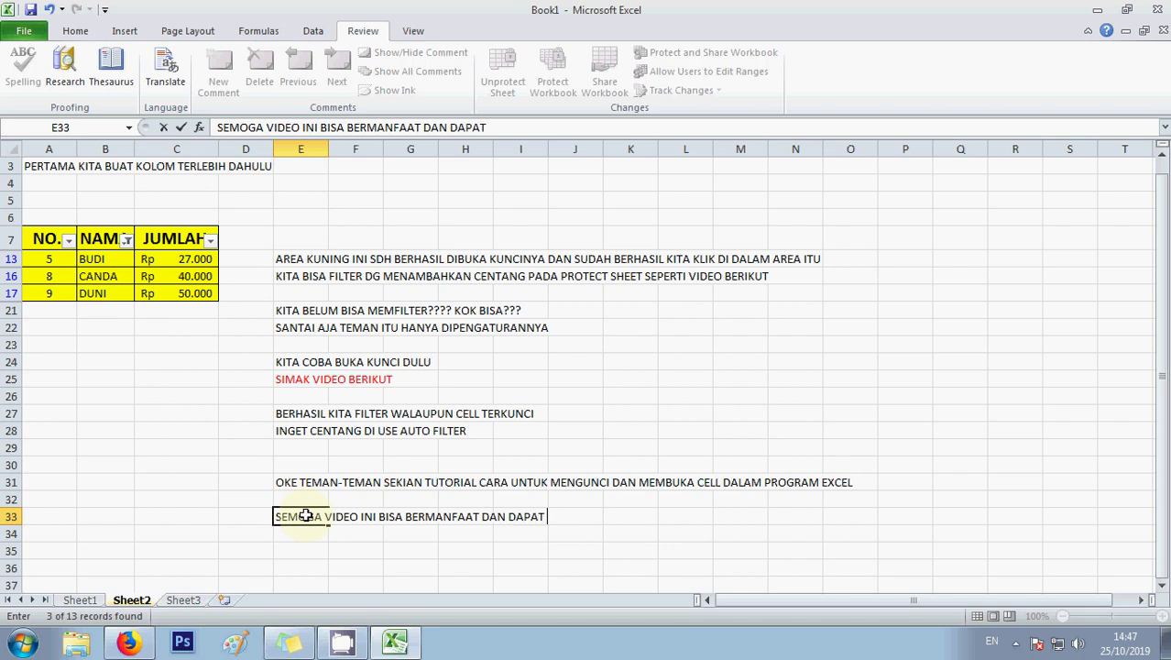
pyautogui.write('IKASIK')
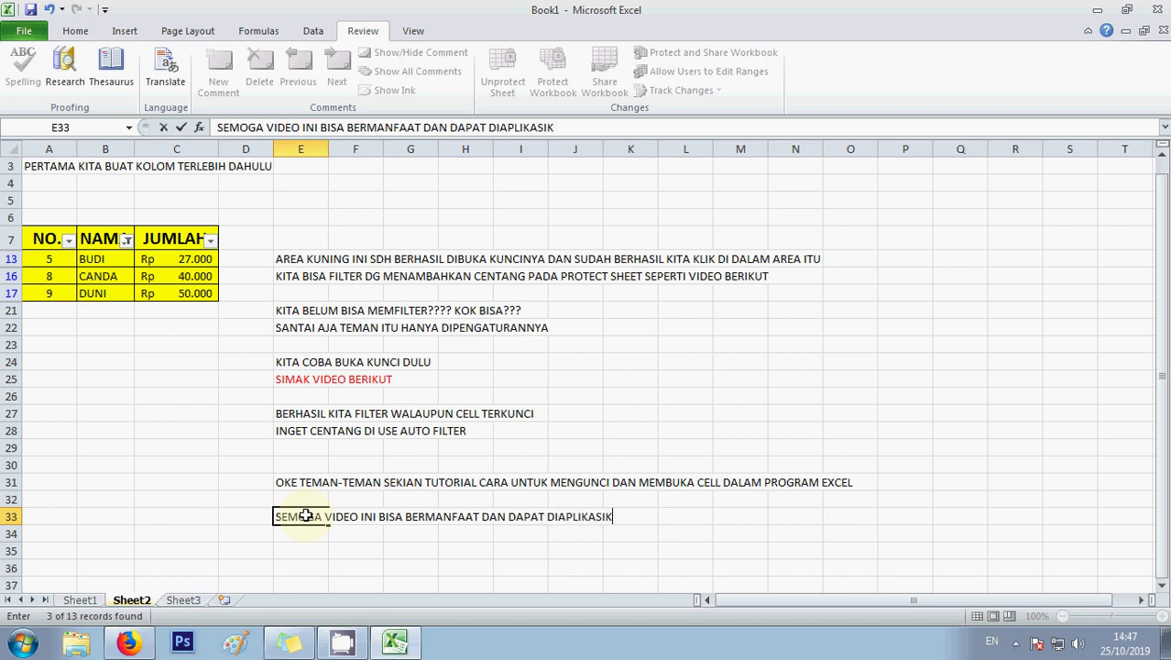
pyautogui.write('AN DALAM KE')
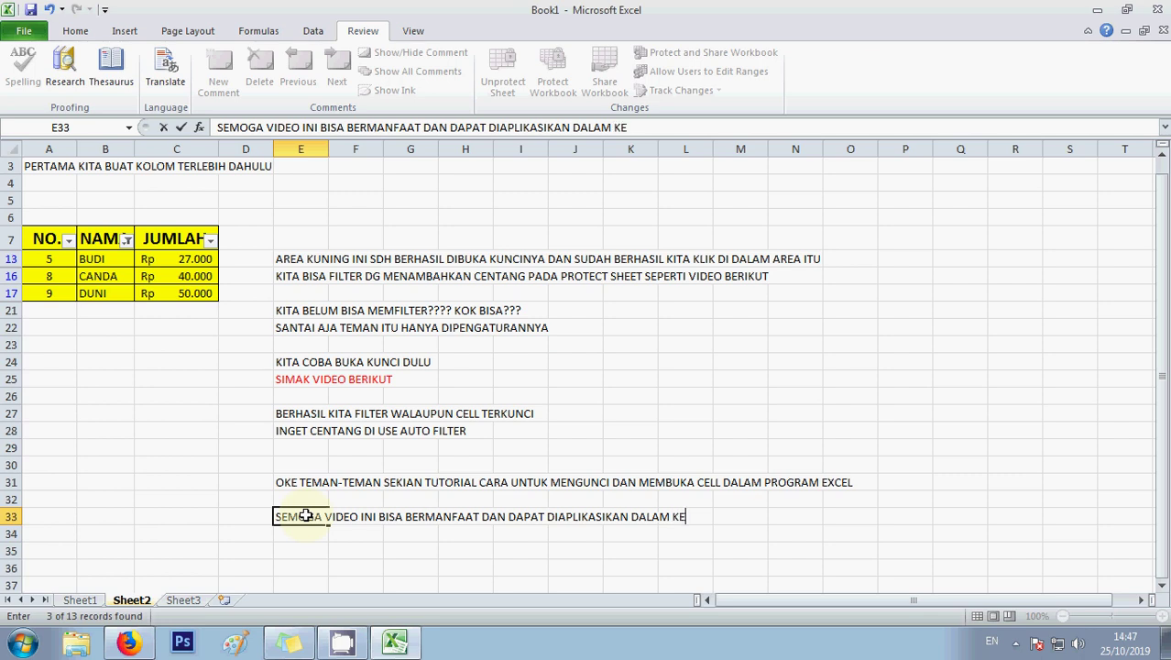
pyautogui.write('HARIAN TEMEN-')
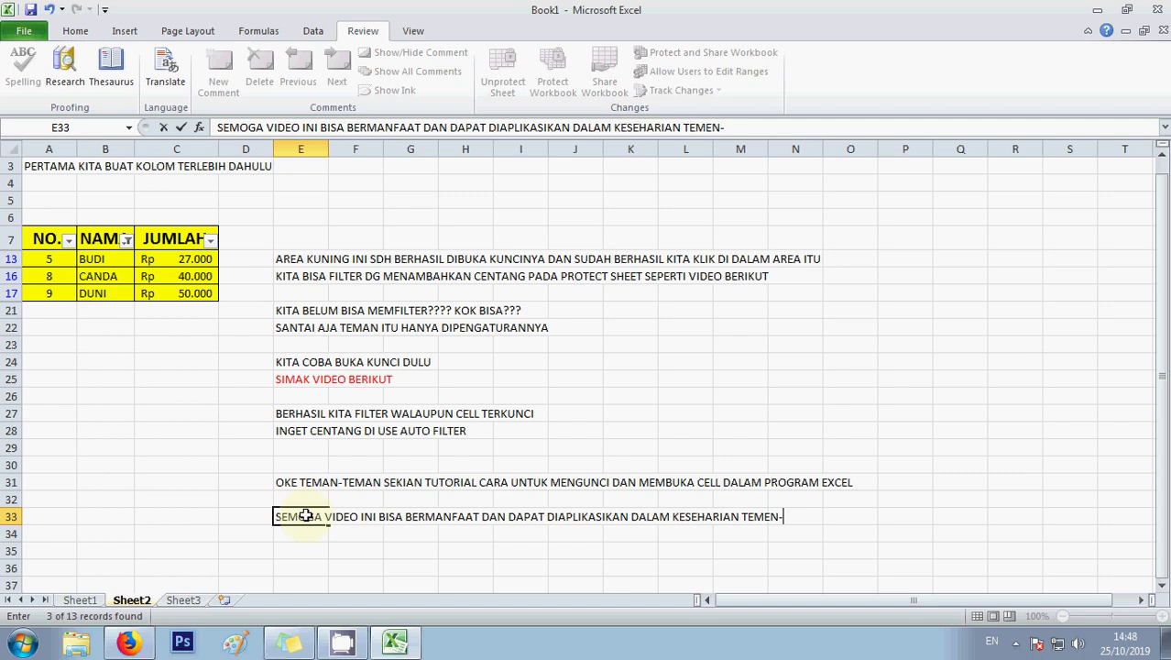
pyautogui.write('EN AKAN HAL EXCEL')
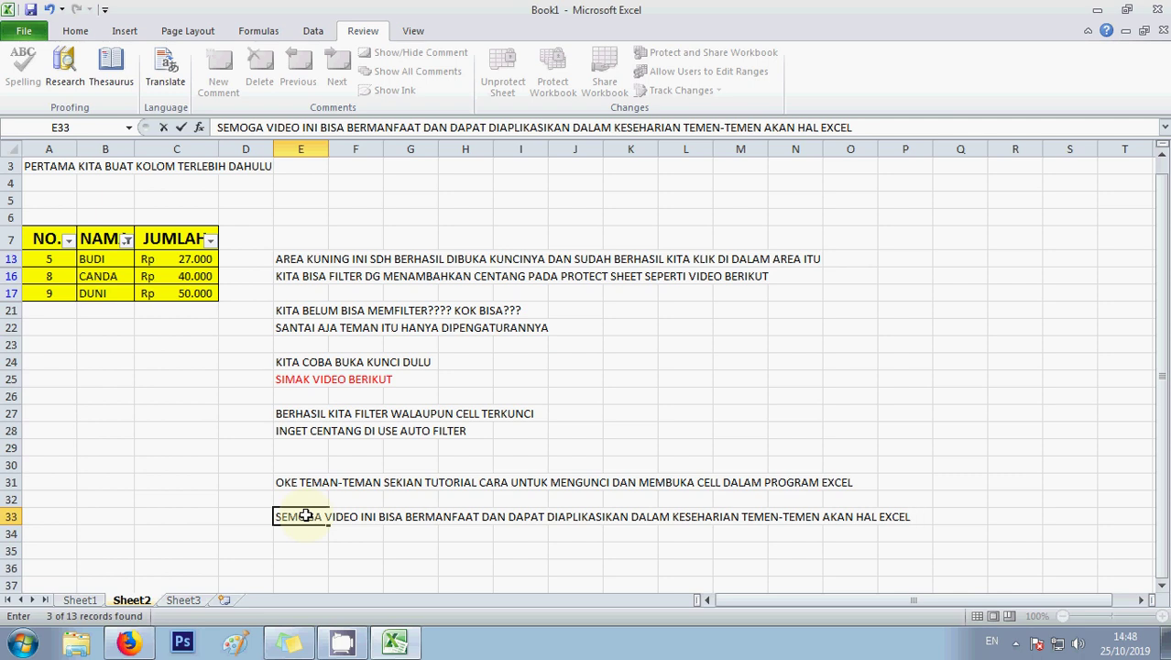
pyautogui.press('Return')
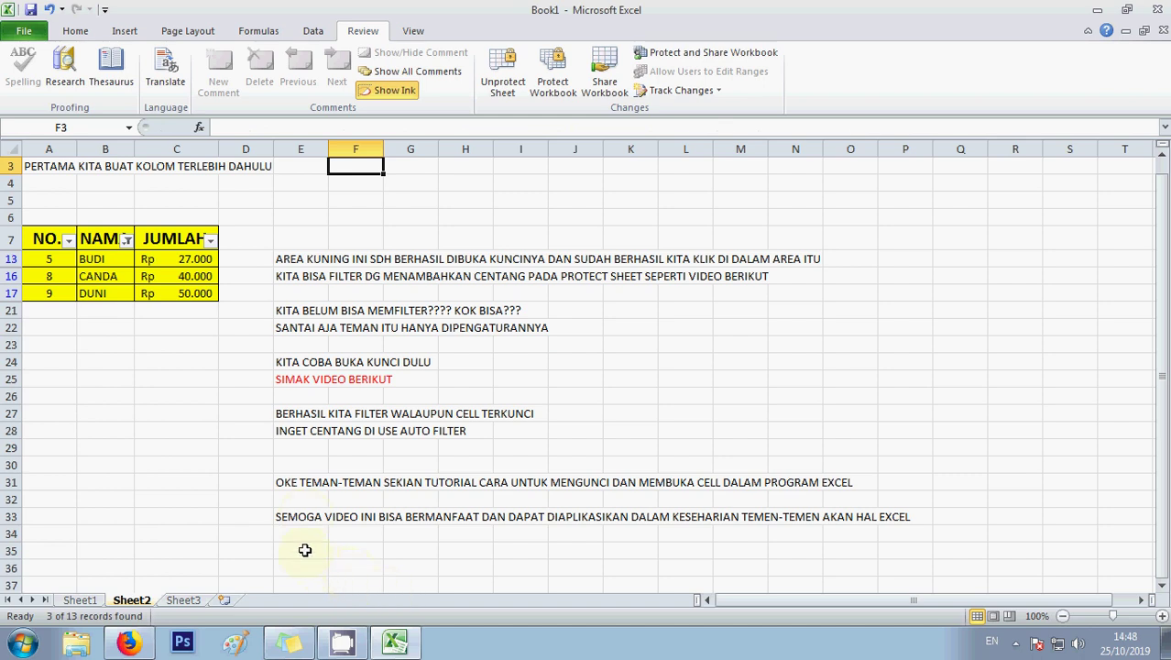
# Step: Add 'PLEASE SUBSCRIBE, LIKE, SHARE, COMMENT', the channel credit line and 'TERIMAKASIH' in E35–E37
pyautogui.click(305, 550)
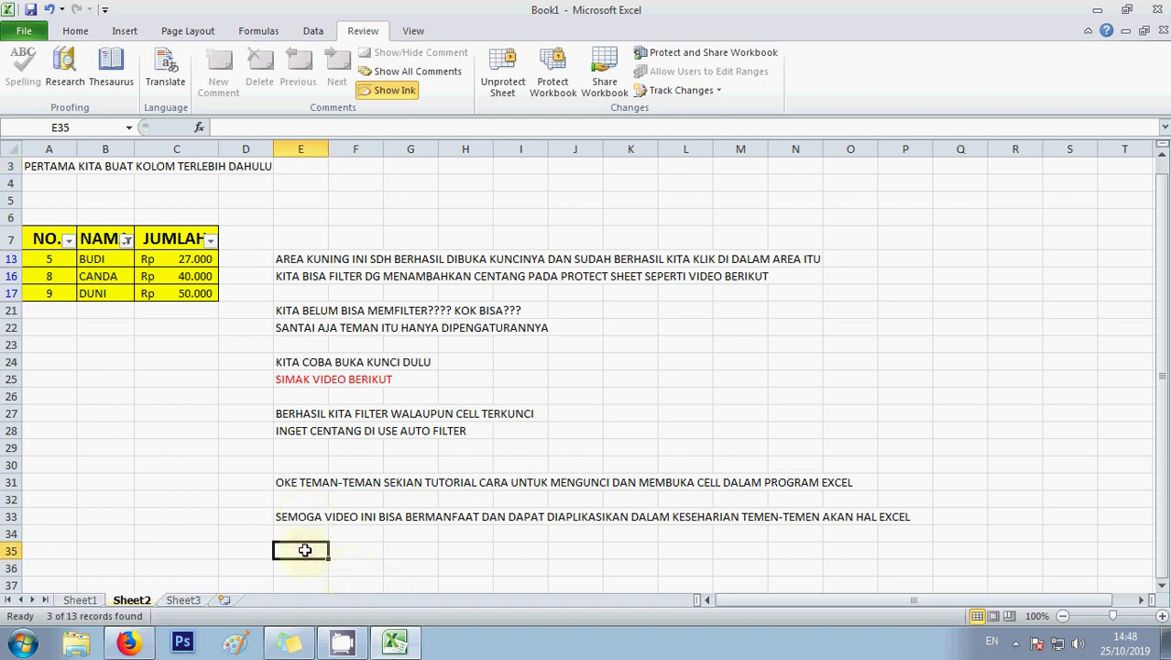
pyautogui.write('PLEASE SU')
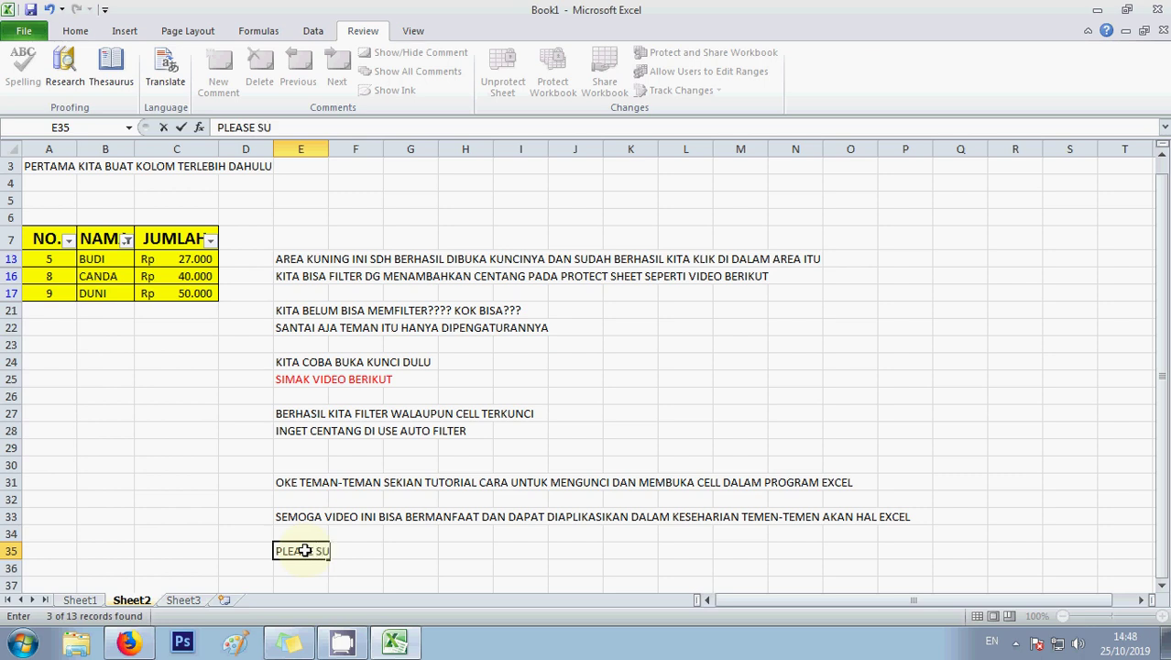
pyautogui.write('BSCR')
pyautogui.write('IBE,')
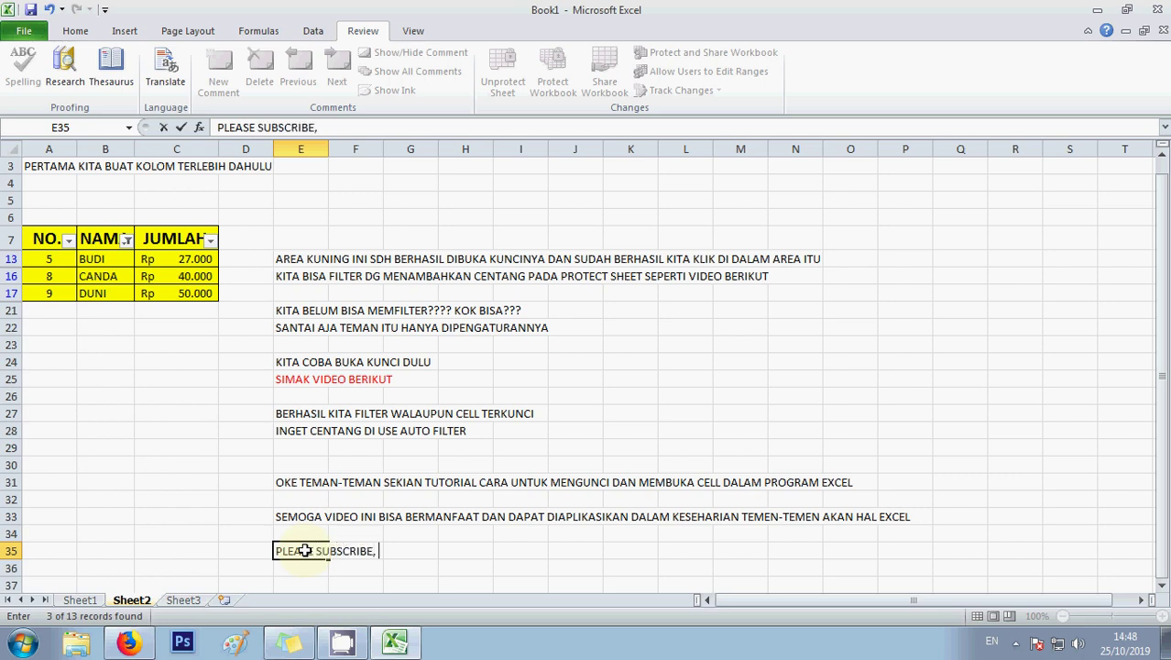
pyautogui.write(' LIKE, SHAR')
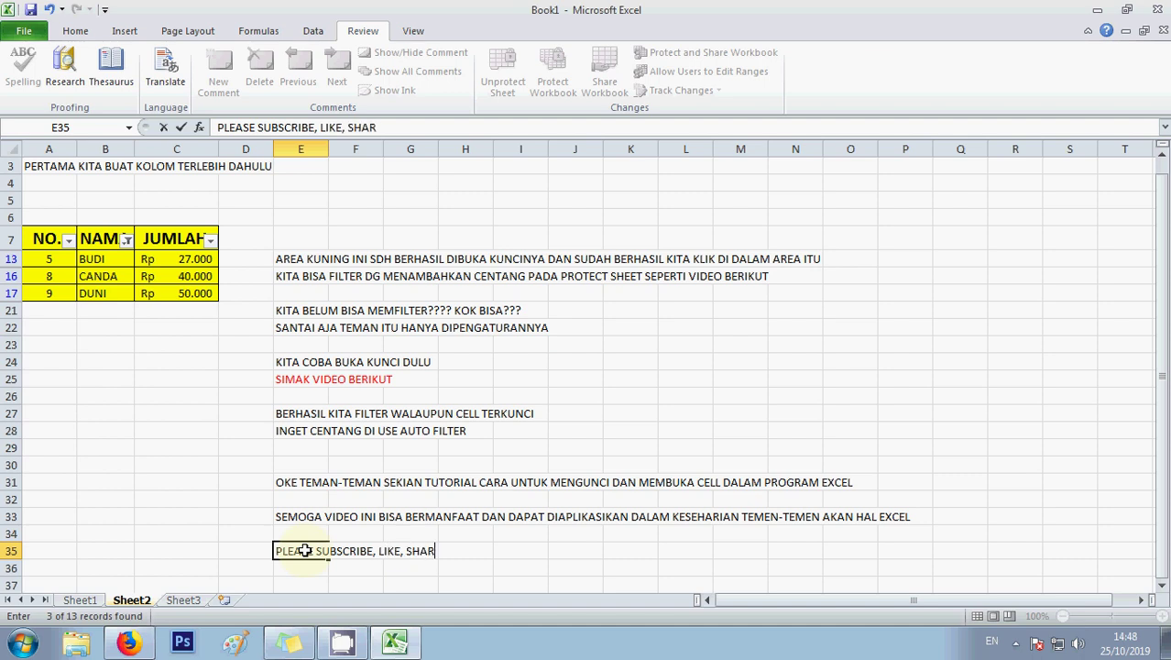
pyautogui.write('E, ')
pyautogui.write('COMMENT')
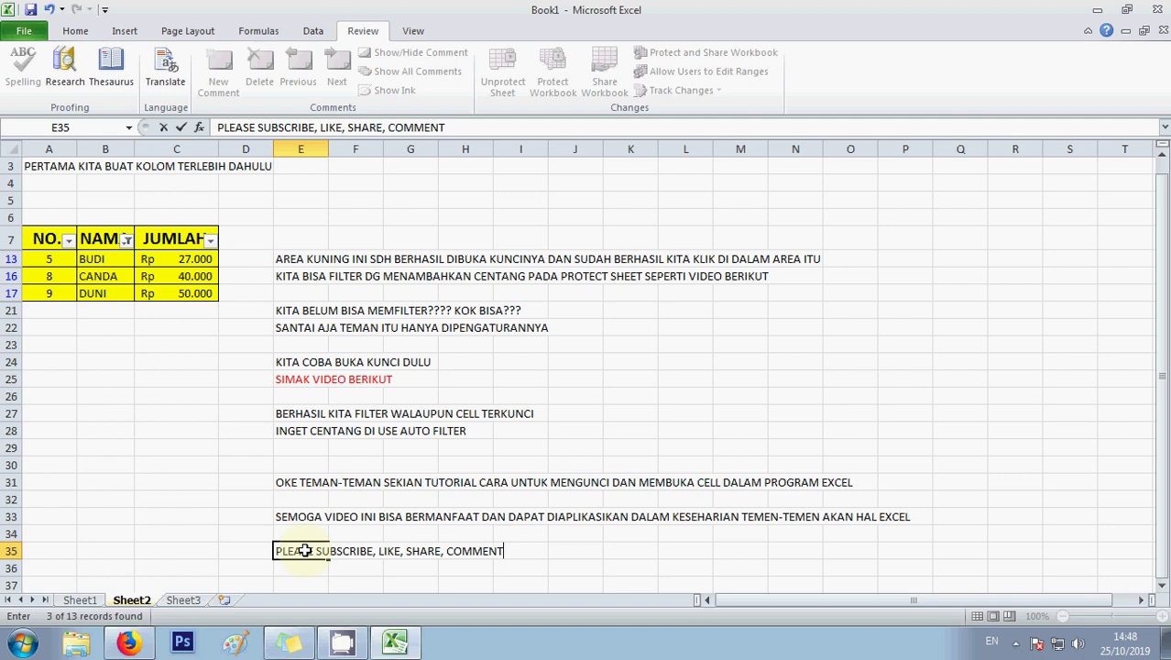
pyautogui.press('Return')
pyautogui.write('C')
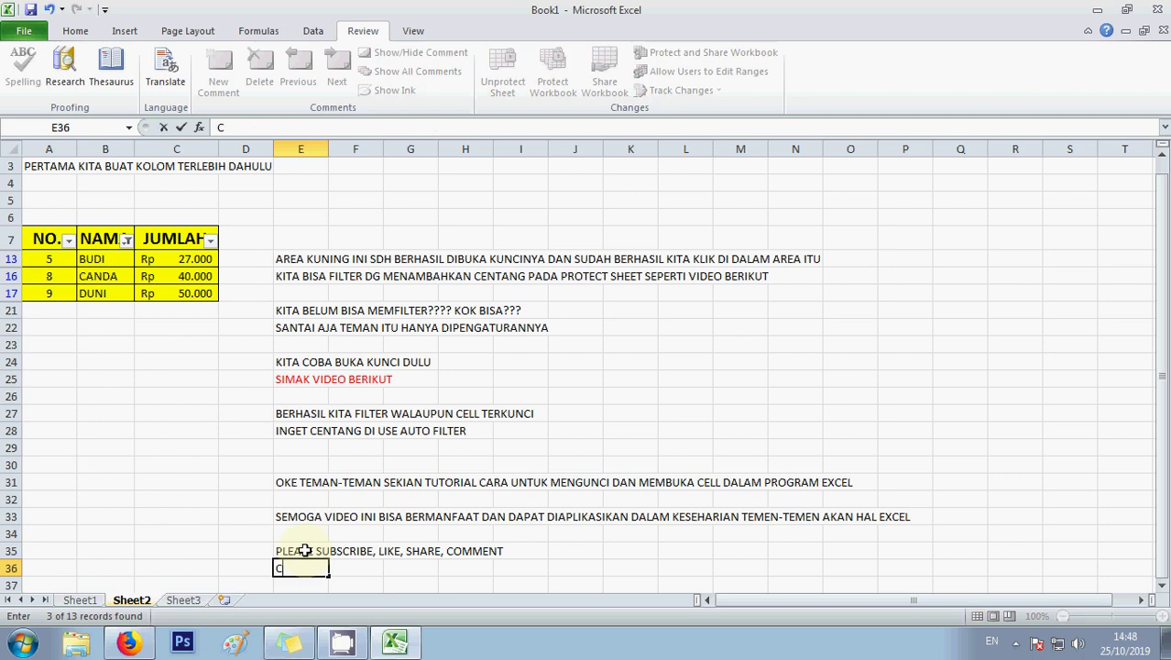
pyautogui.write('HANNEL')
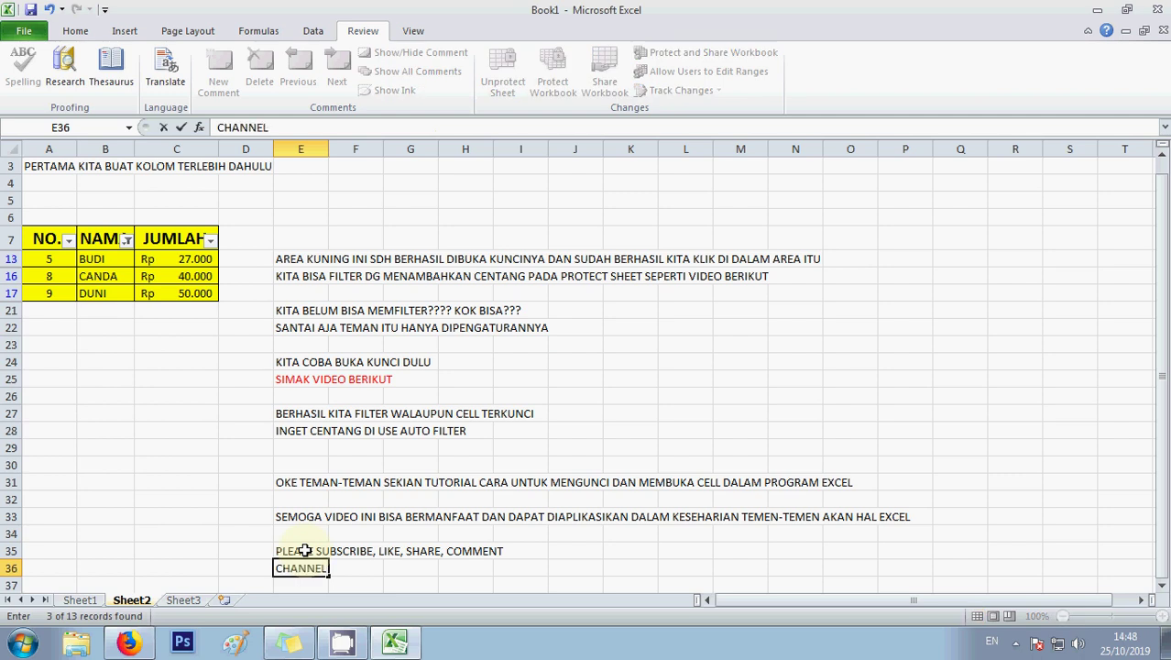
pyautogui.write(' YAN')
pyautogui.write(' IWAN ')
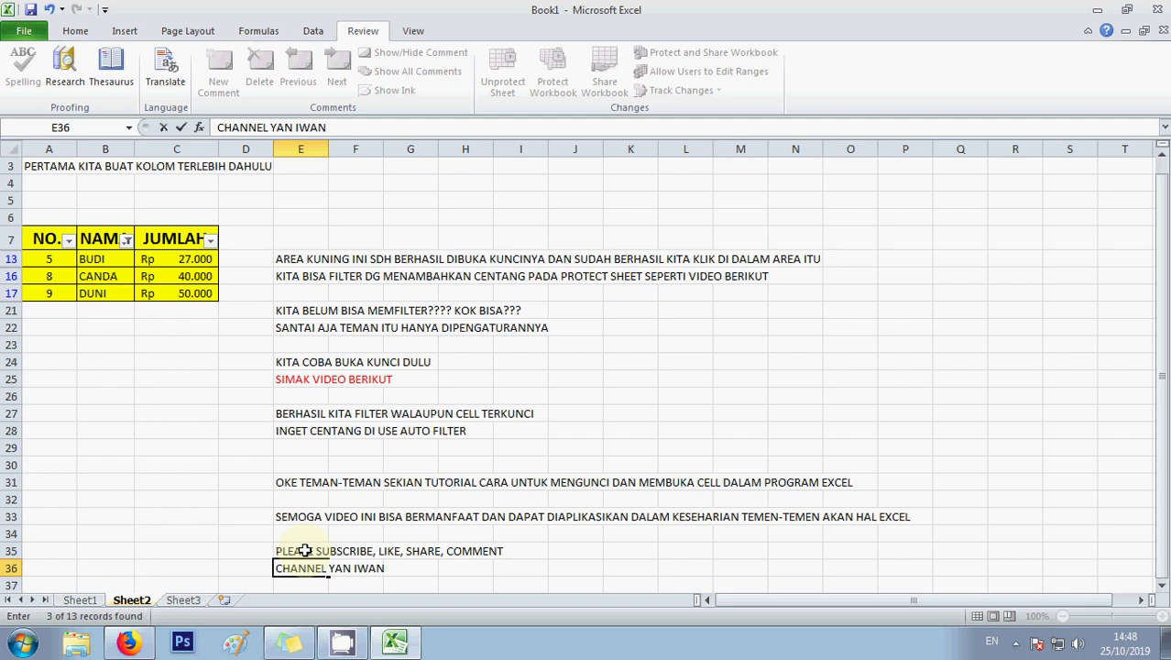
pyautogui.write('#8')
pyautogui.write('6')
pyautogui.click(411, 519)
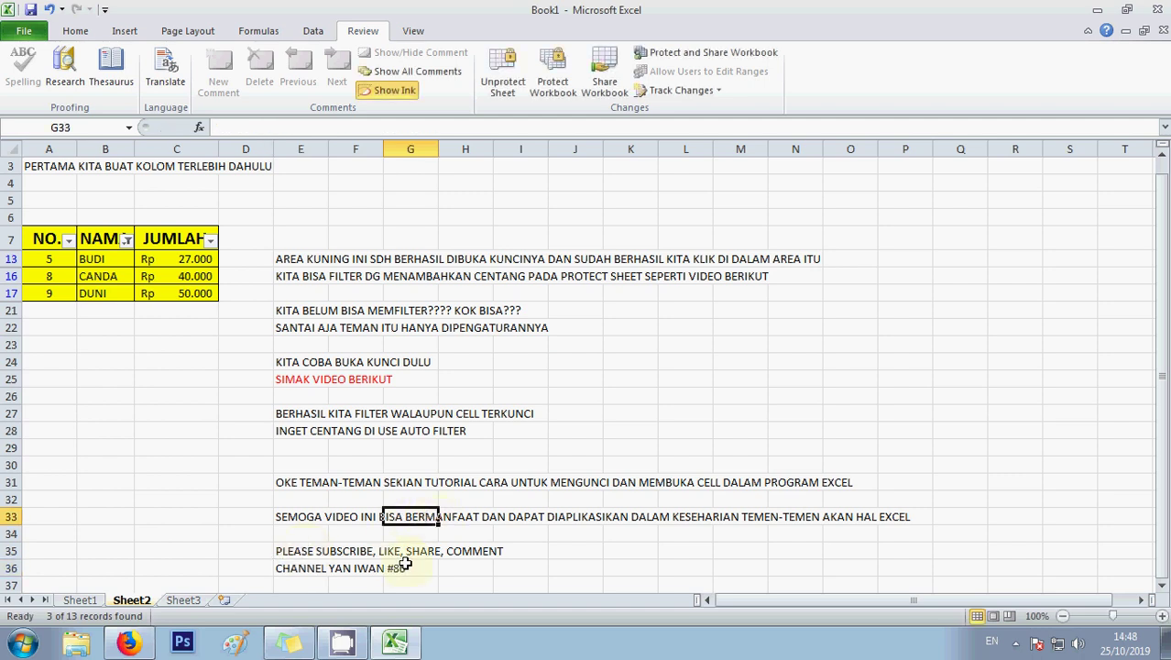
pyautogui.click(295, 586)
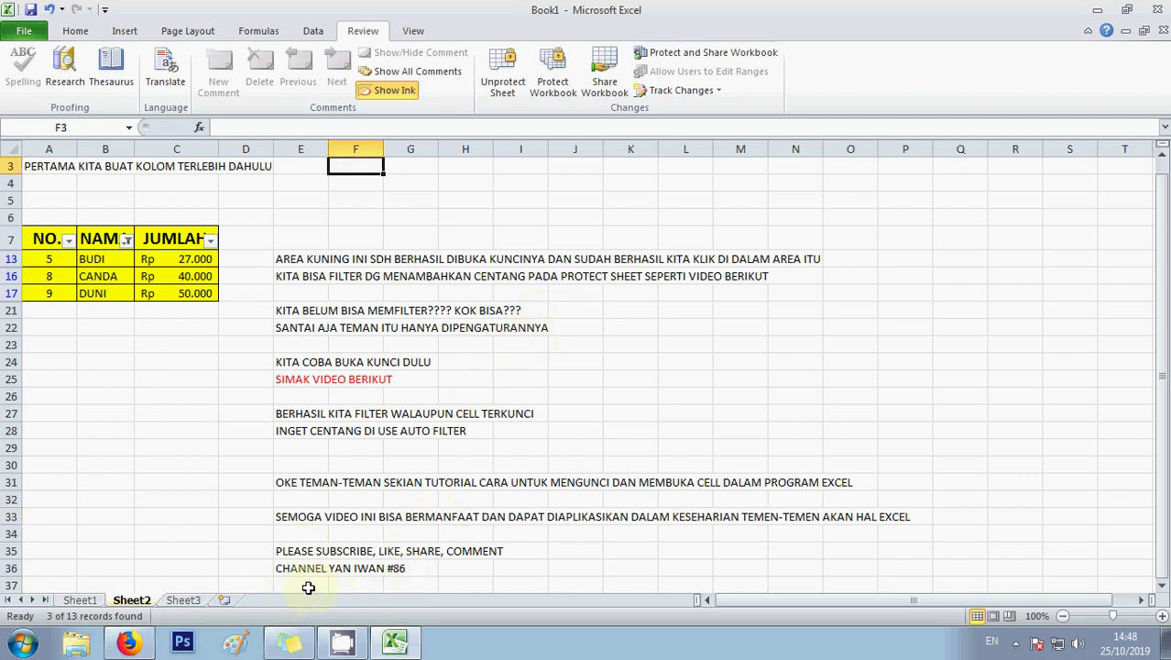
pyautogui.click(295, 586)
pyautogui.write('TER')
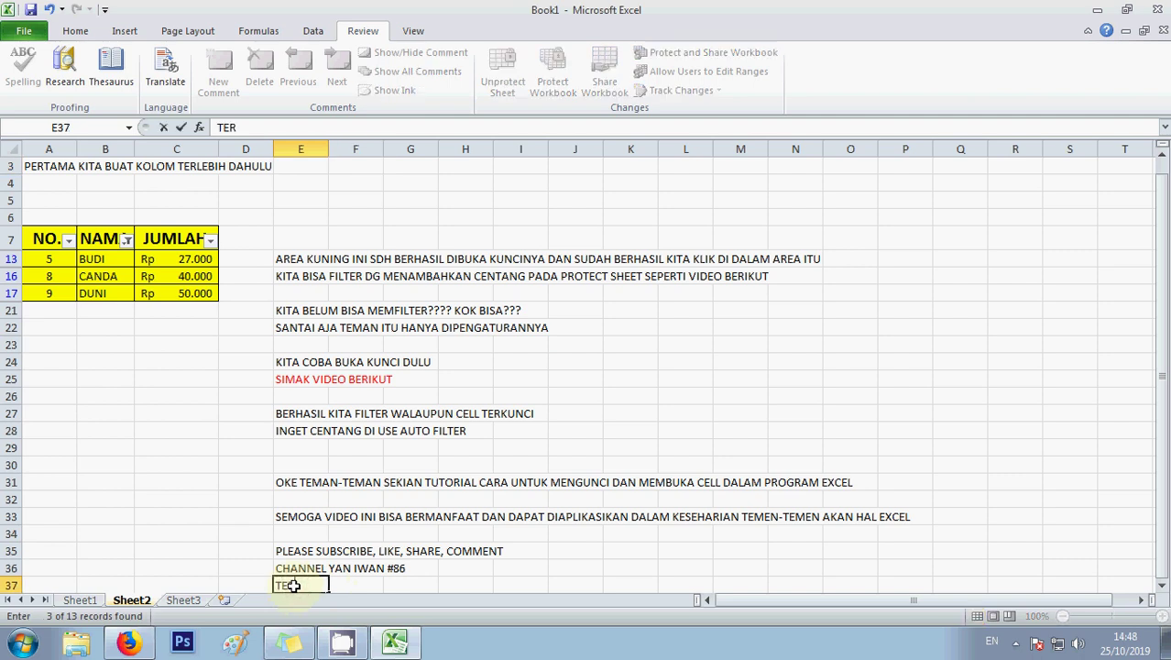
pyautogui.write('IMAKASIH')
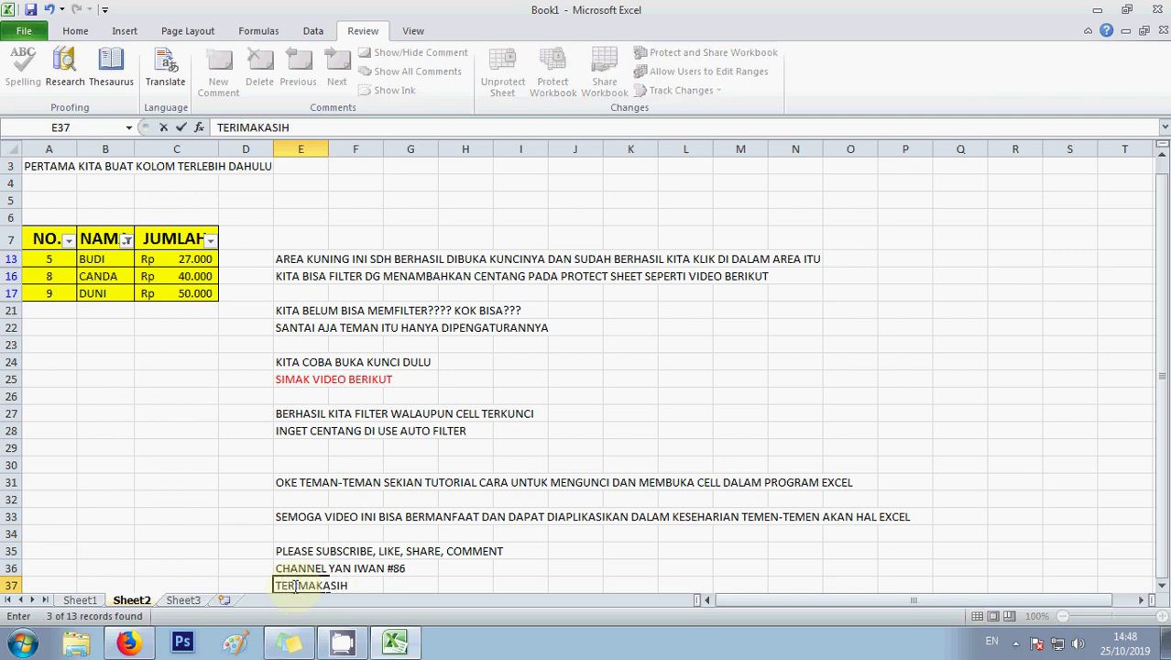
pyautogui.click(588, 524)
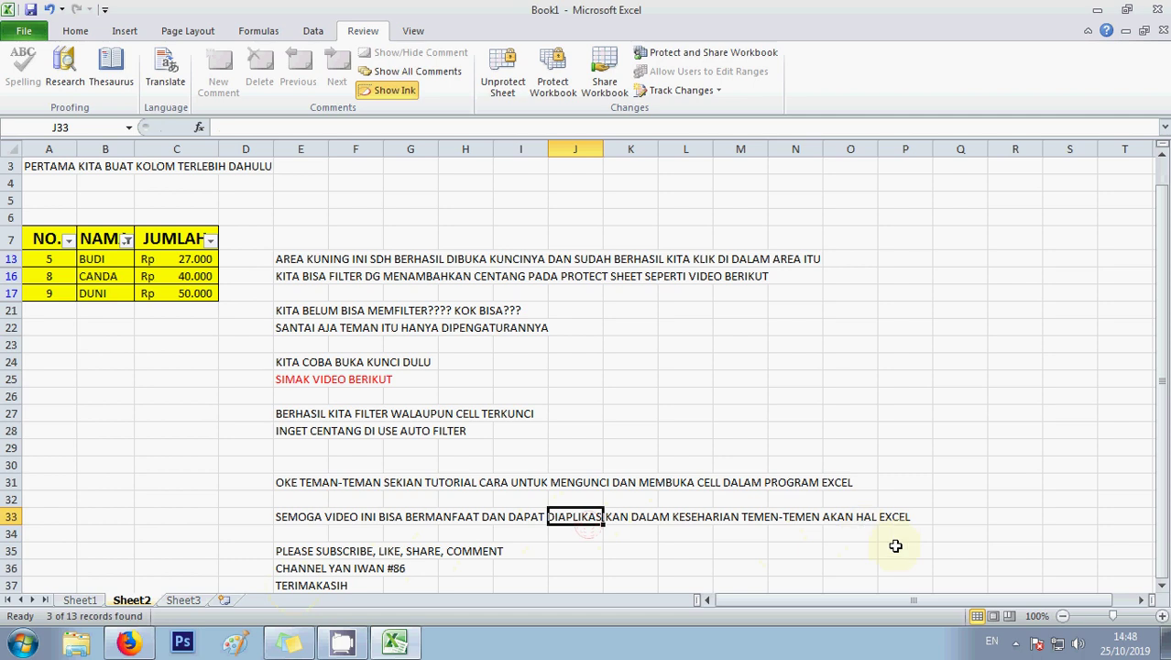